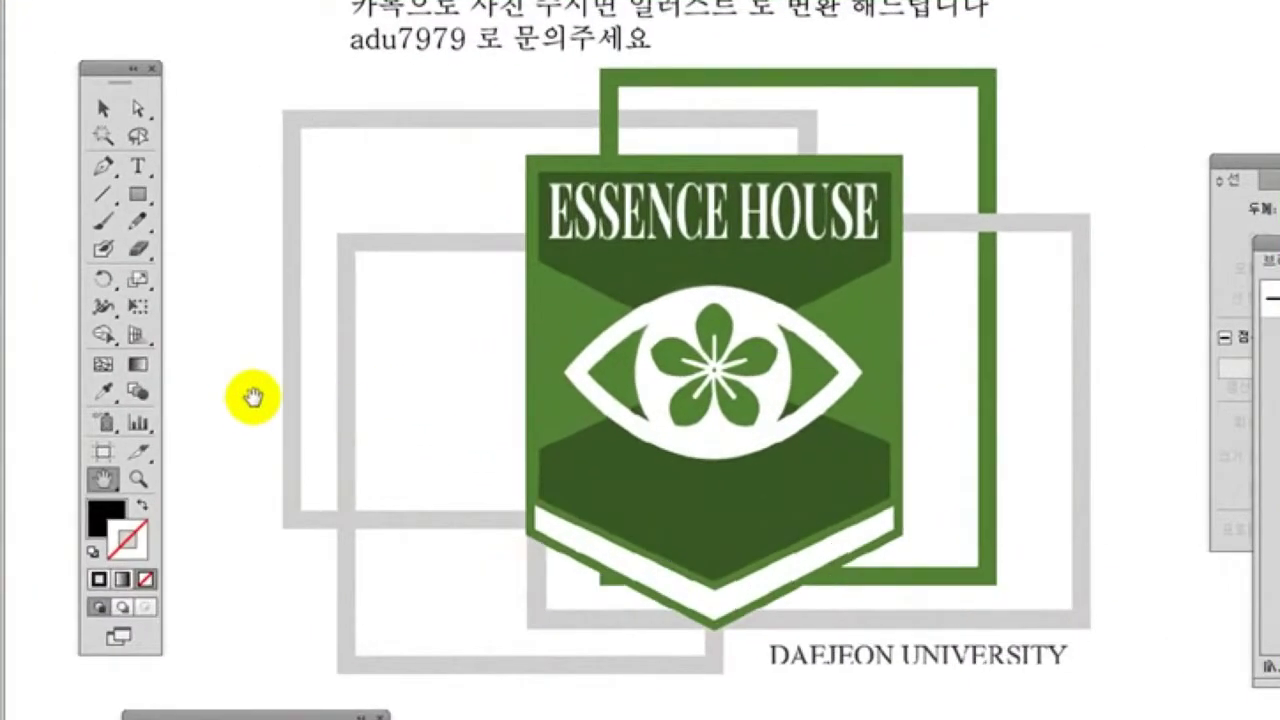
Recolour only the contact ID in the note above the emblem to red (#FF0000) and deselect the text
left_click(103, 107)
left_click(445, 78)
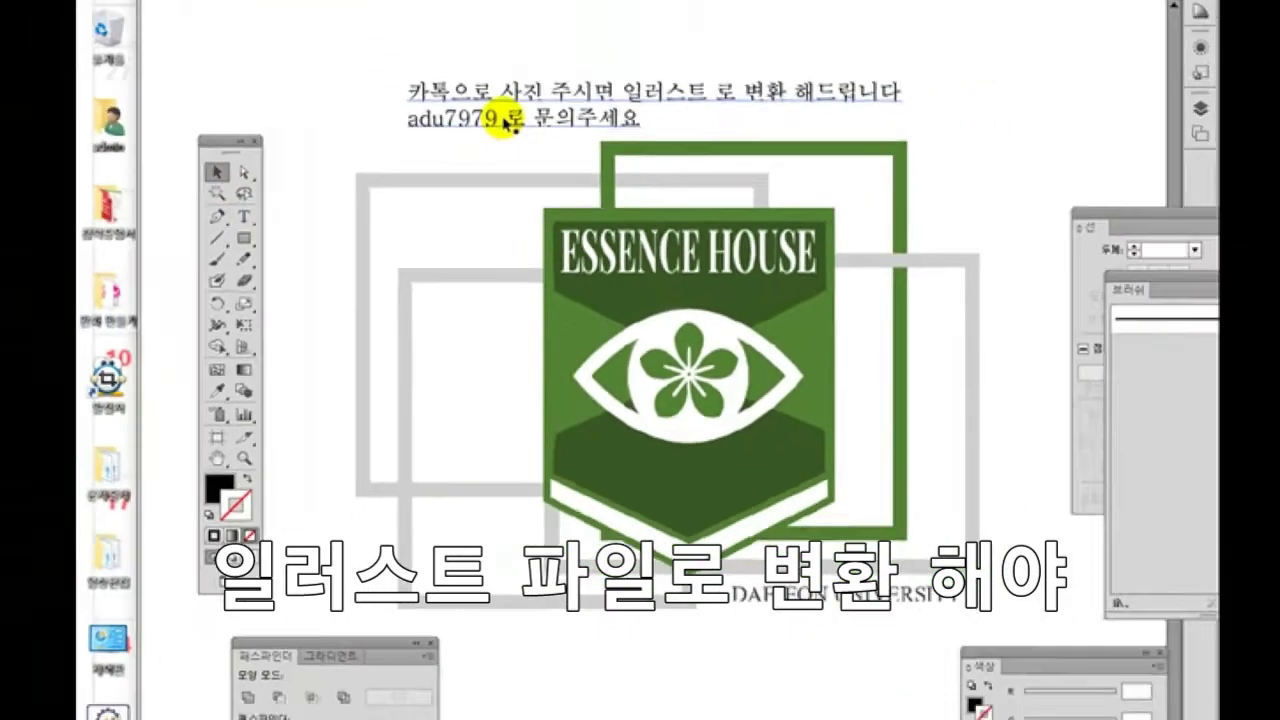
left_click(308, 246)
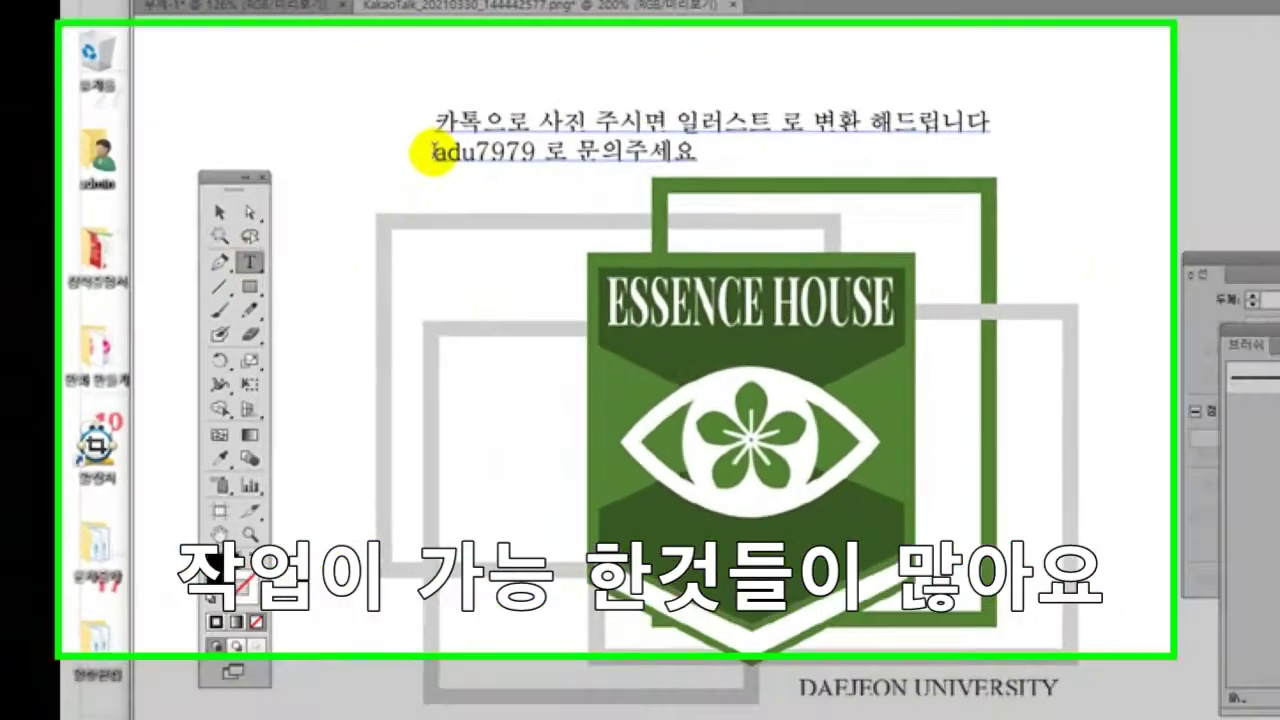
left_click_drag(433, 152, 503, 153)
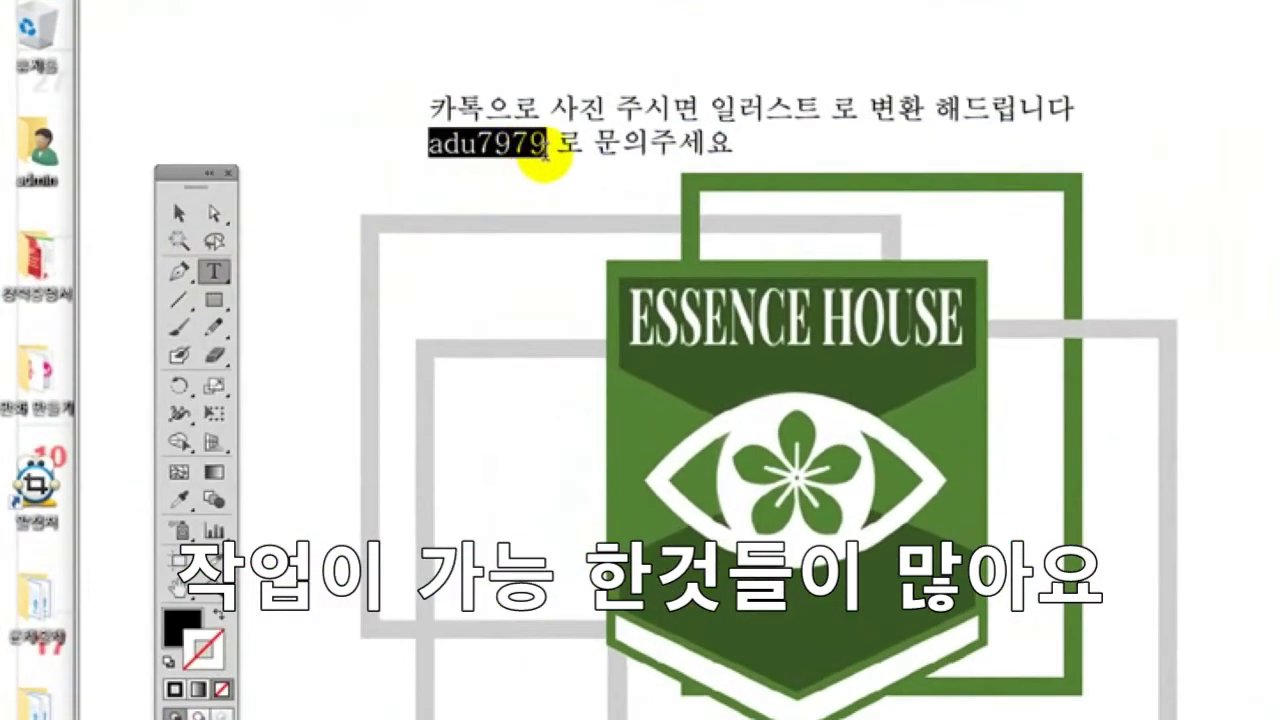
double_click(180, 625)
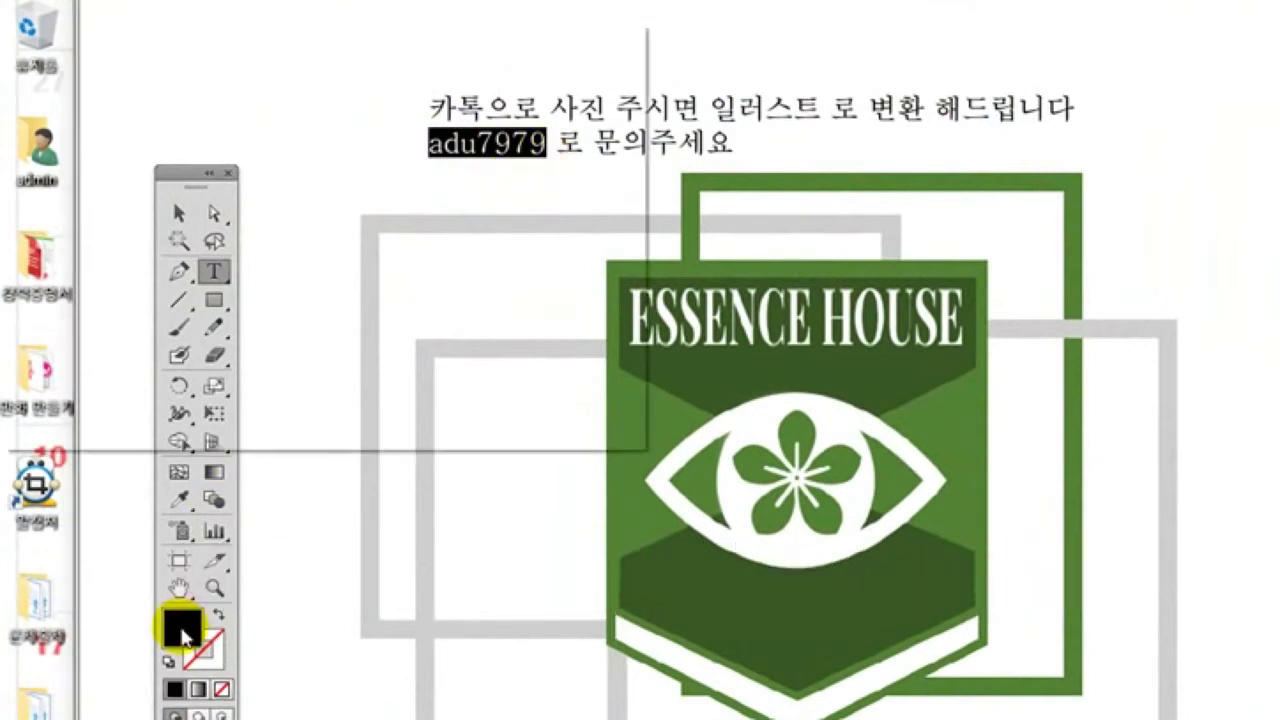
left_click(319, 98)
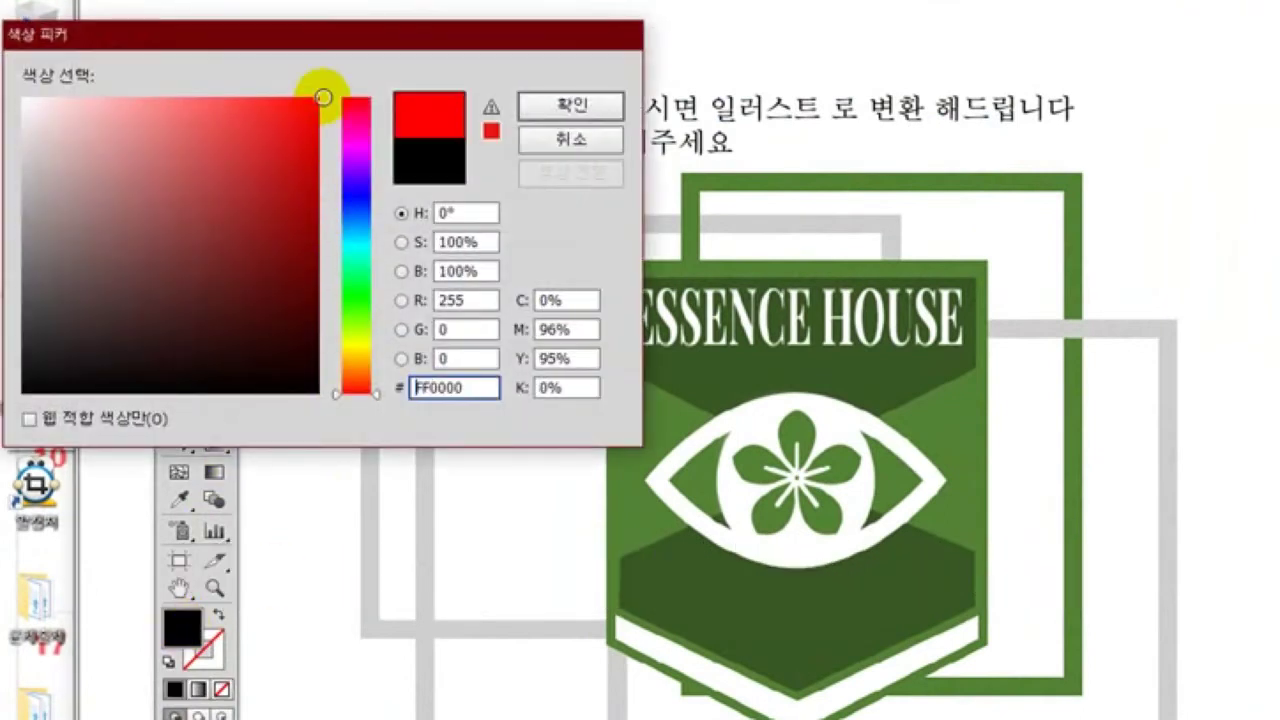
left_click(525, 105)
left_click(178, 212)
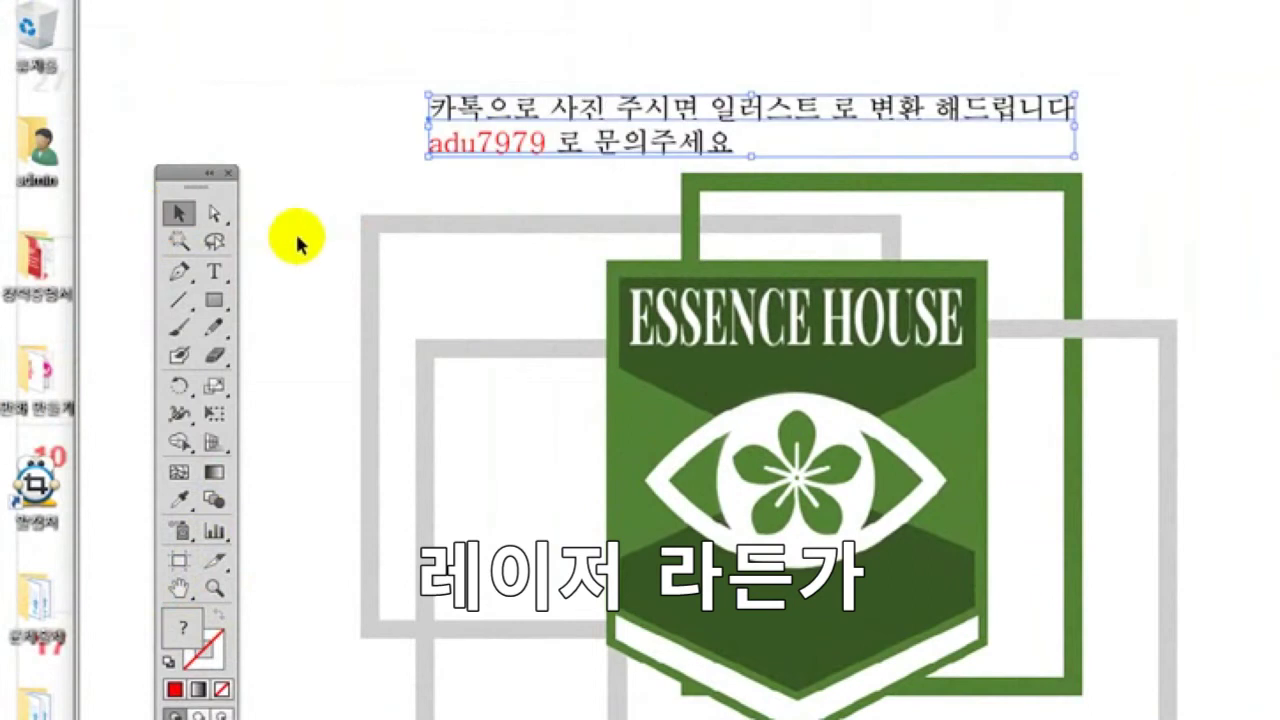
left_click(298, 240)
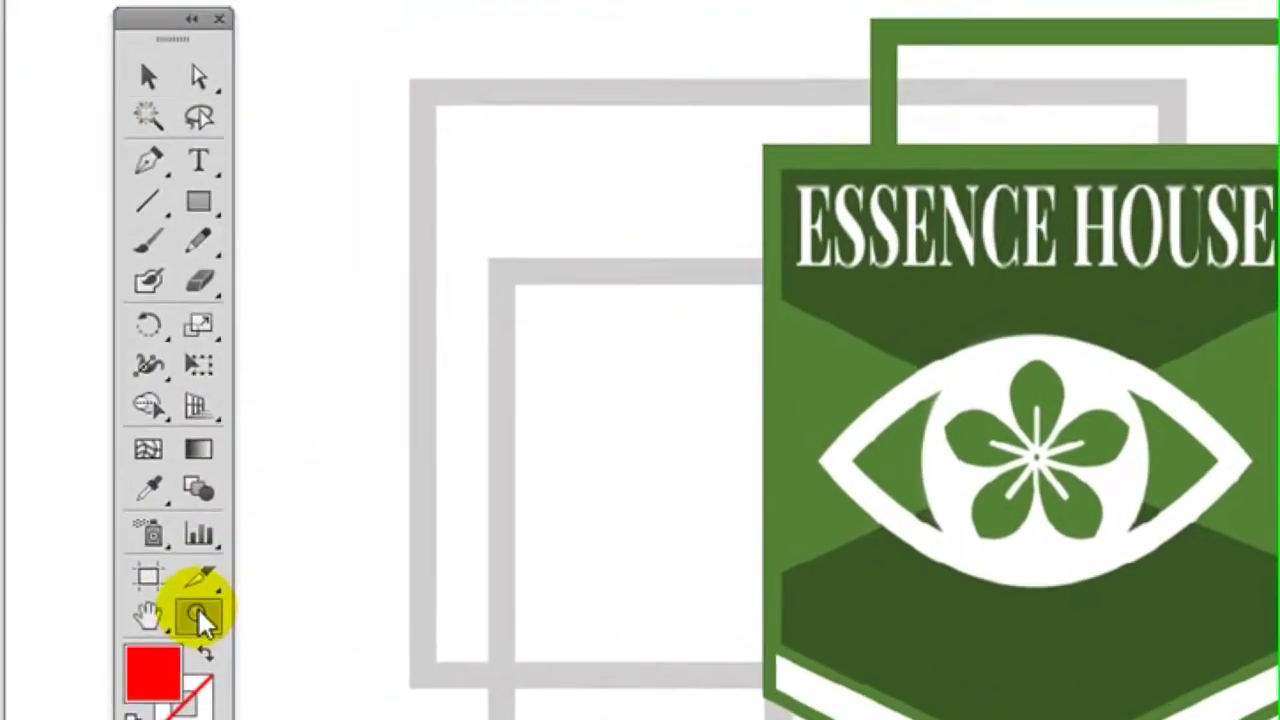
Draw an ellipse around the eye in the emblem and give it a red stroke with no fill
left_click(214, 588)
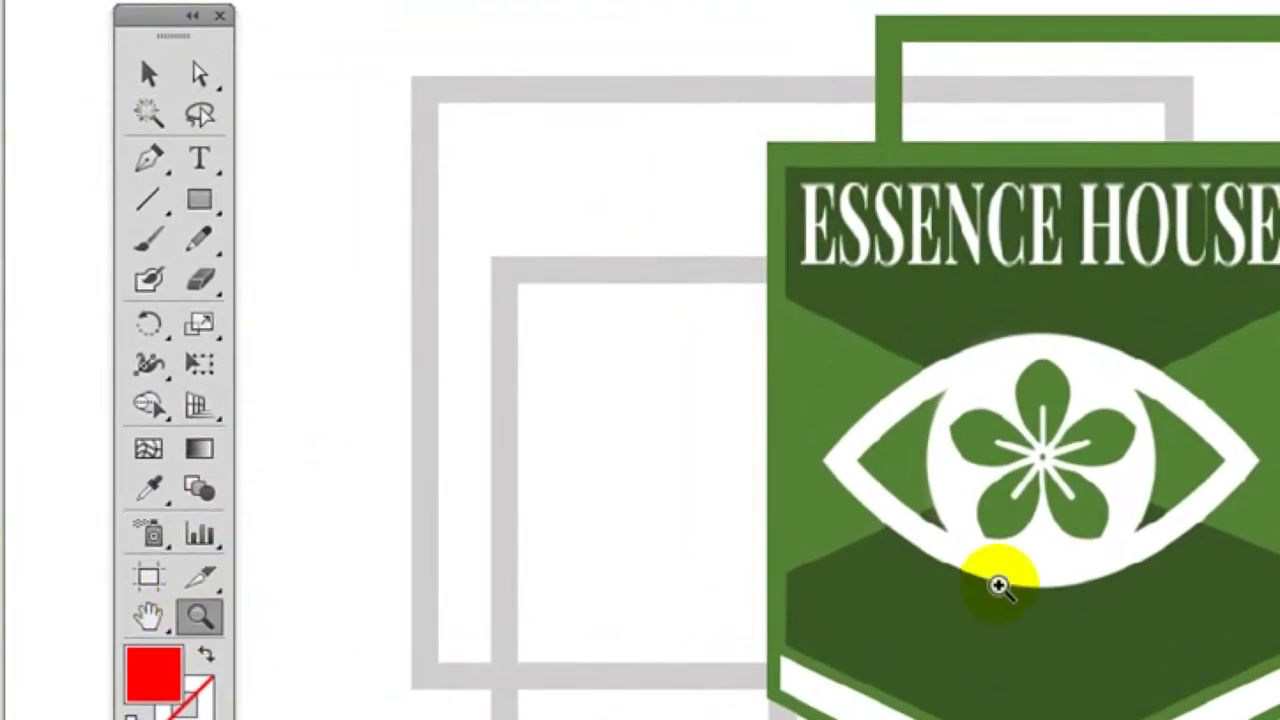
left_click(1168, 558)
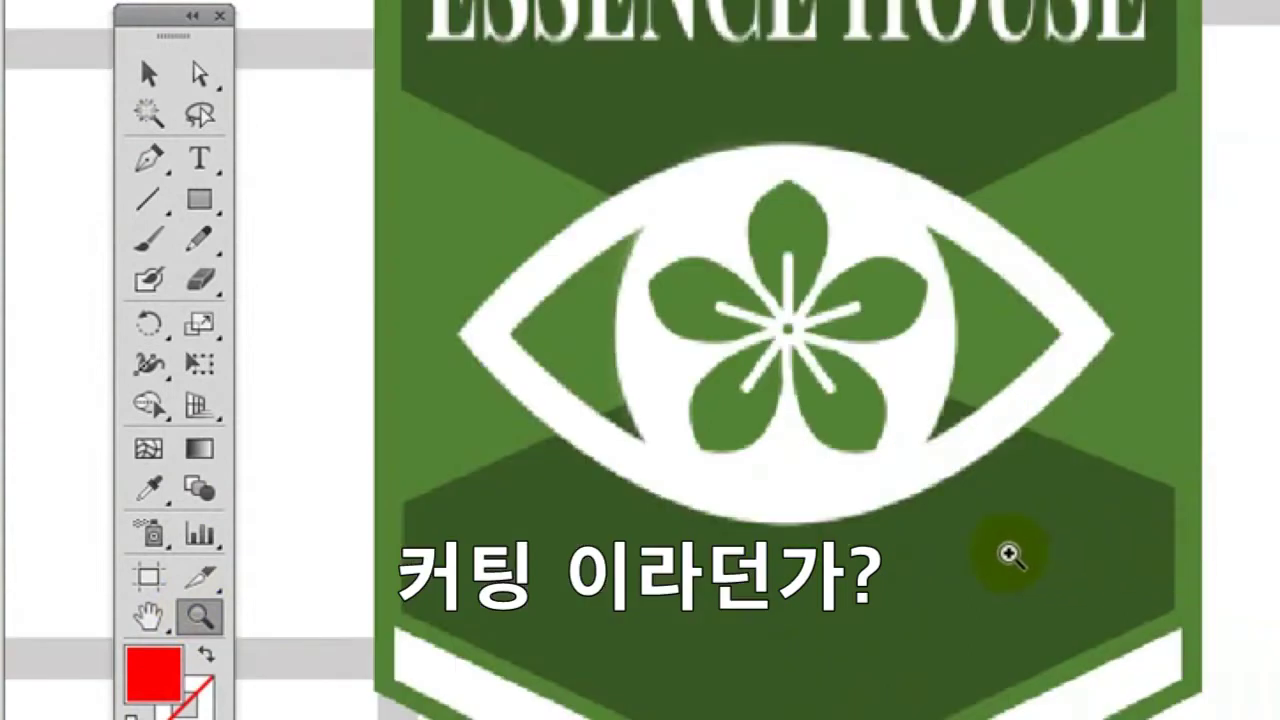
left_click(149, 614)
left_click_drag(611, 397, 794, 463)
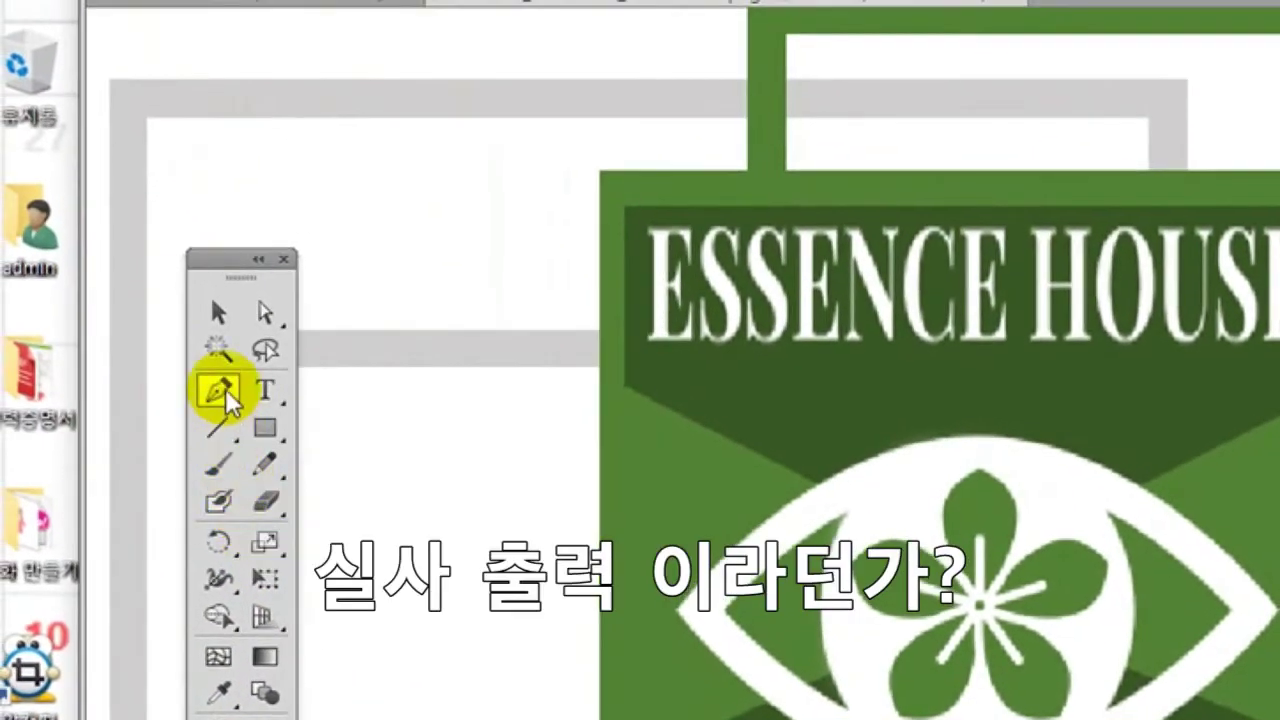
left_click(150, 158)
left_click(265, 428)
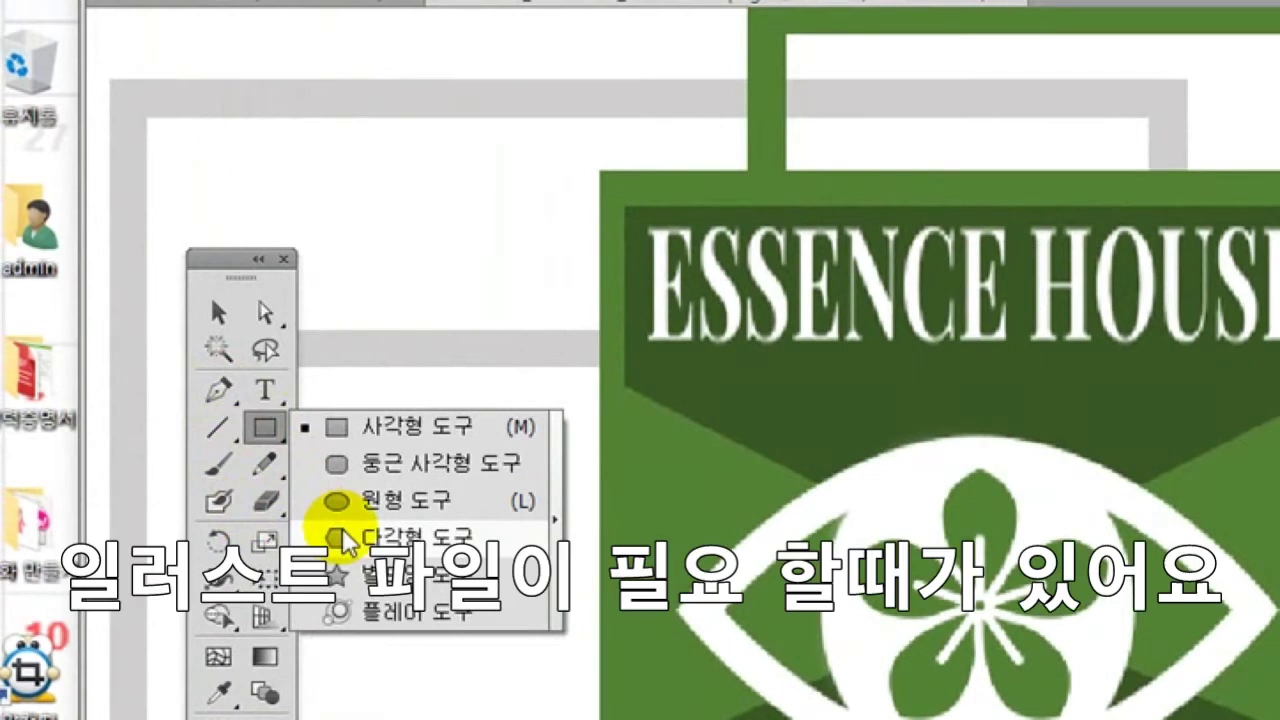
left_click(402, 505)
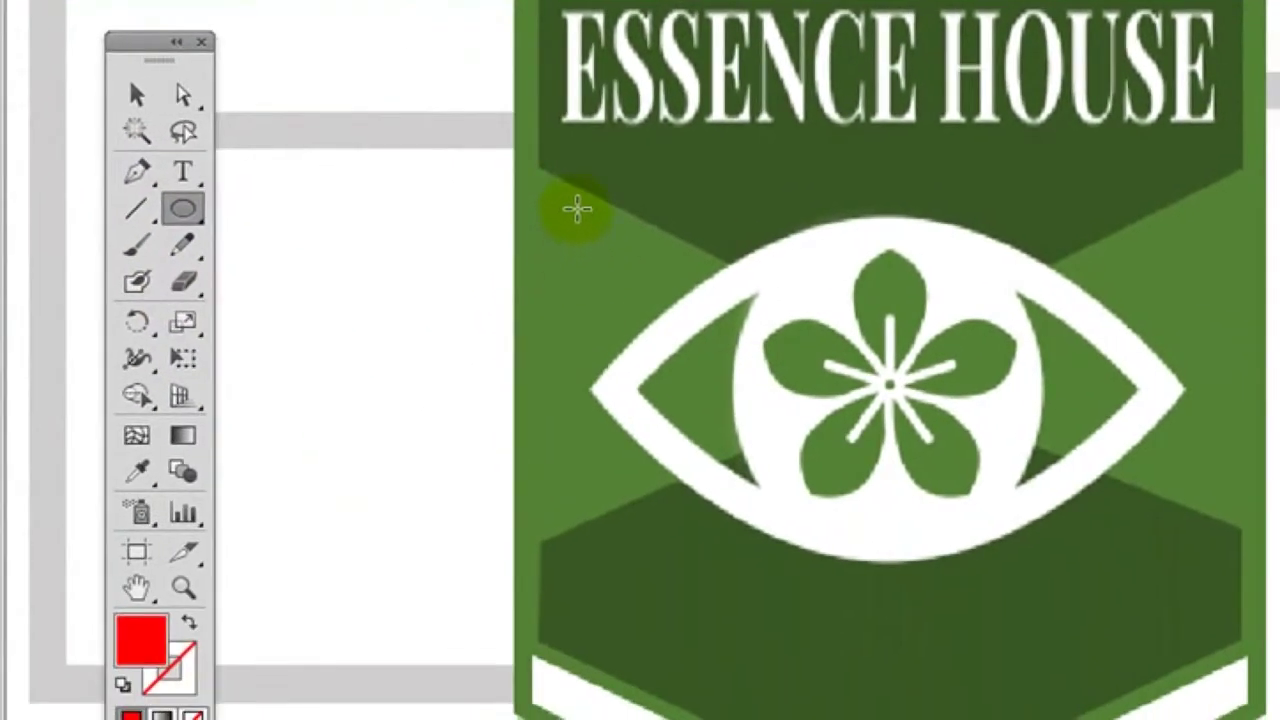
left_click_drag(577, 208, 1187, 606)
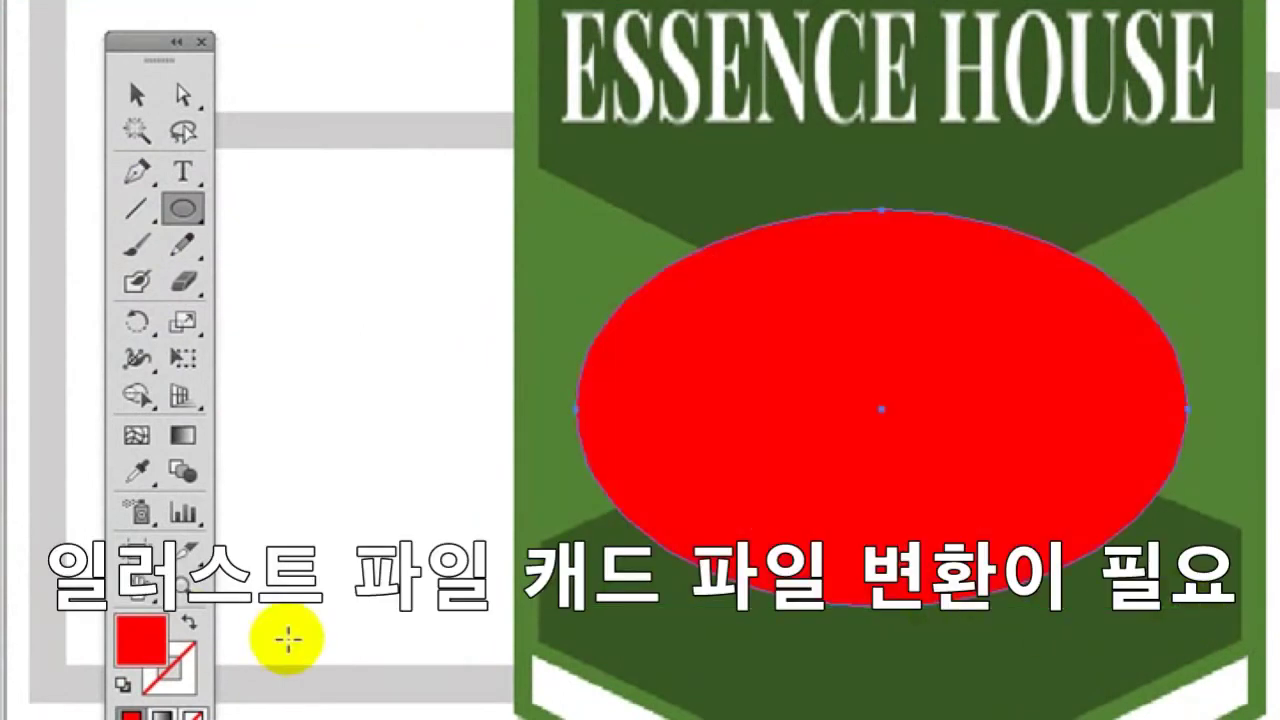
left_click(188, 622)
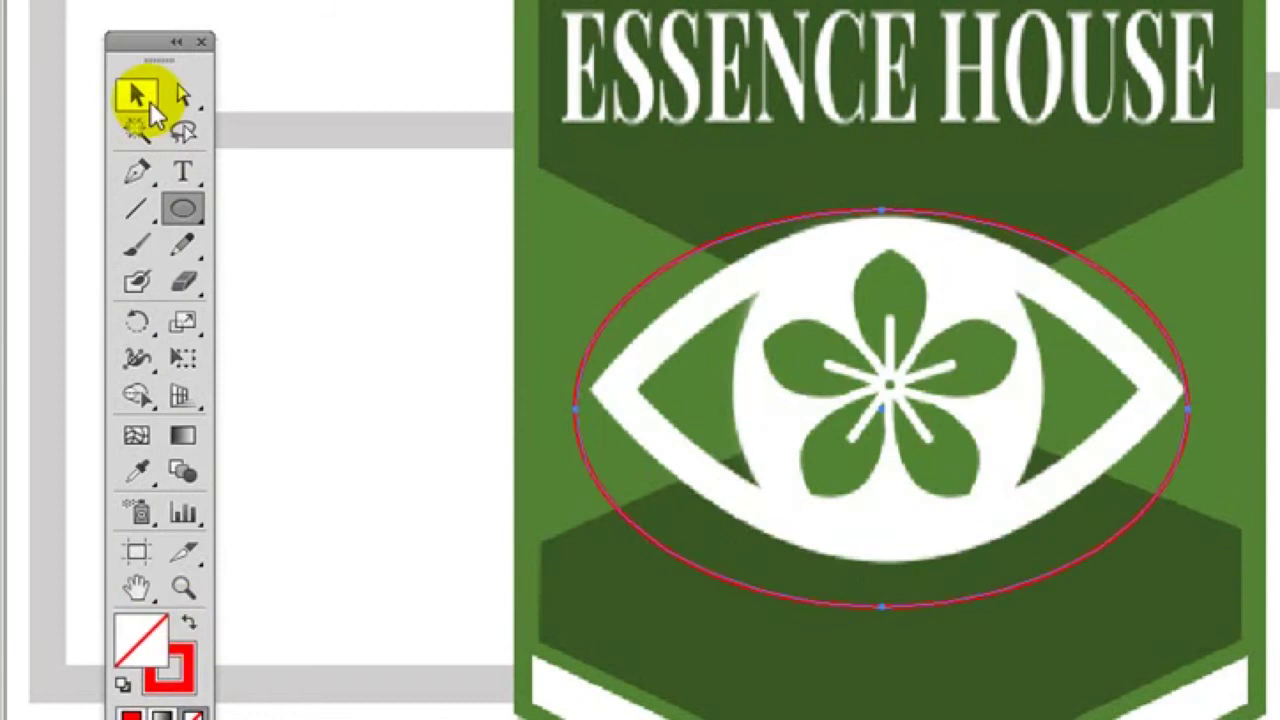
Resize the ellipse so its left, top and bottom edges match the outer edges of the eye
left_click(150, 101)
left_click_drag(578, 410, 592, 408)
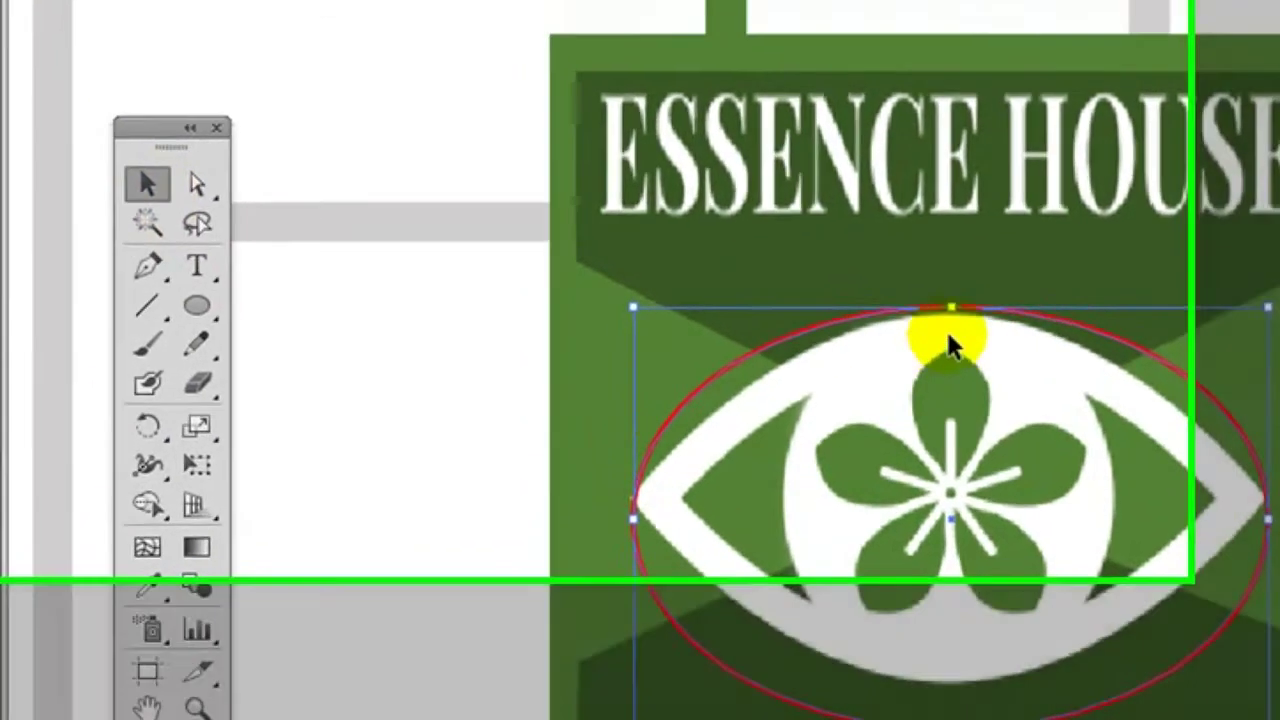
left_click_drag(890, 211, 890, 211)
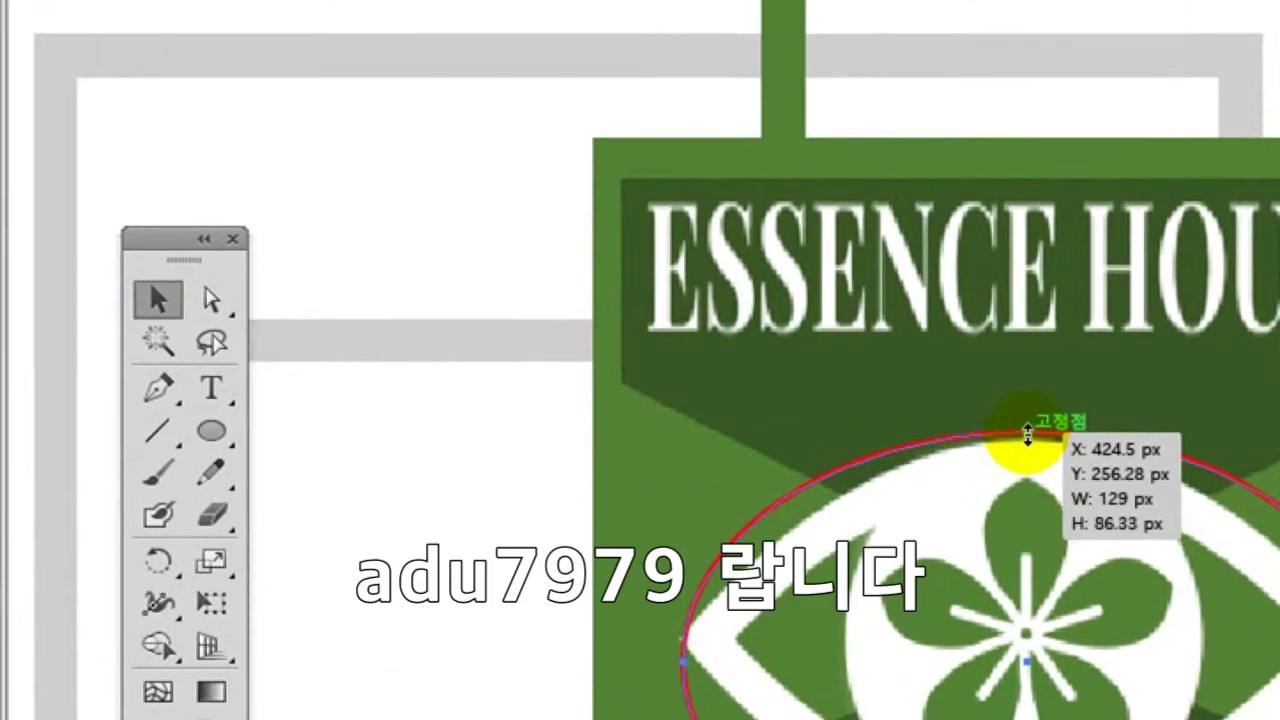
left_click_drag(1027, 440, 1026, 444)
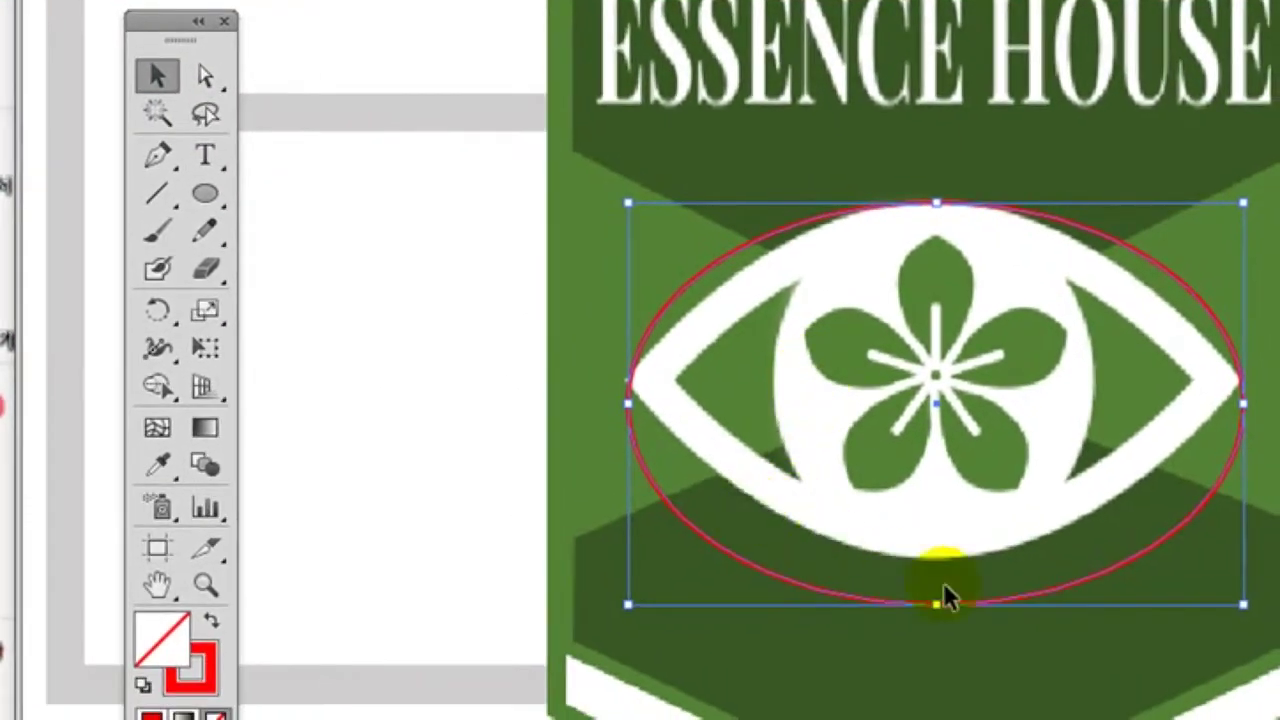
left_click_drag(941, 605, 957, 558)
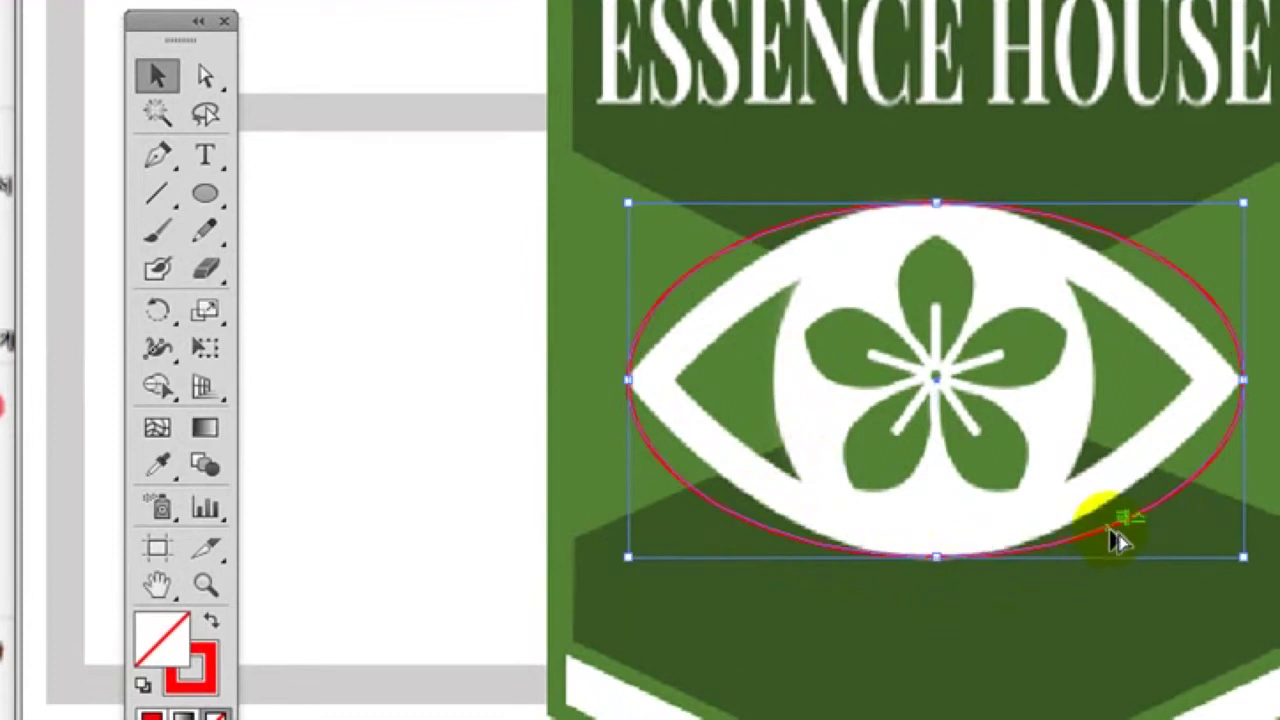
Try a copy of the ellipse about 5.7 px lower, stretched up to the eye's top edge
left_click_drag(1101, 526, 1104, 553)
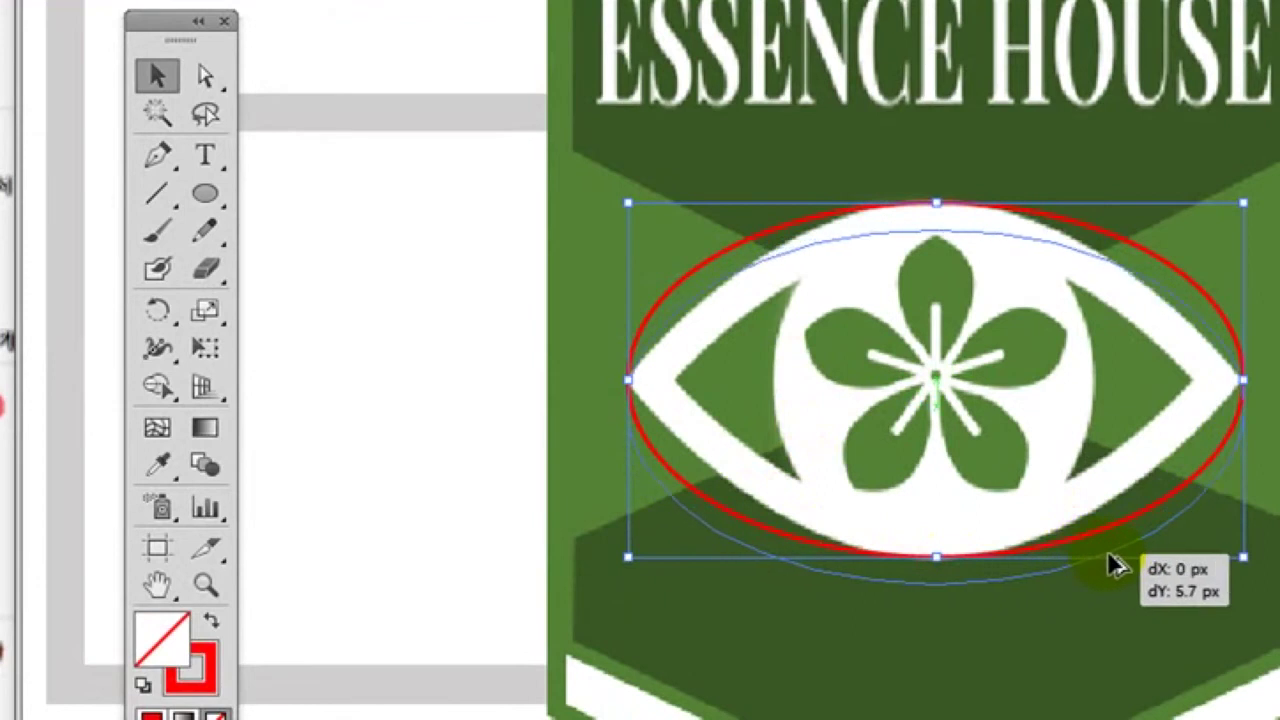
left_click_drag(1110, 560, 1109, 560)
left_click_drag(937, 232, 929, 206)
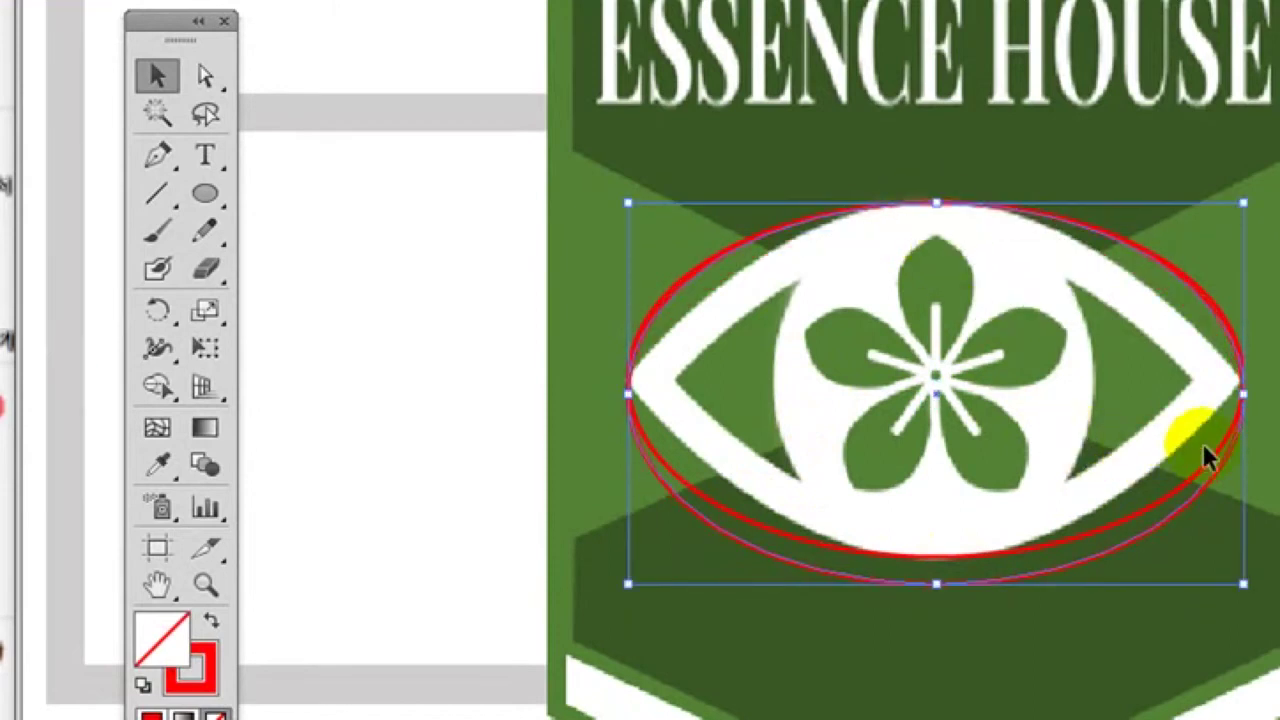
Remove the ellipse copy and the original ellipse from the eye
left_click(1172, 544)
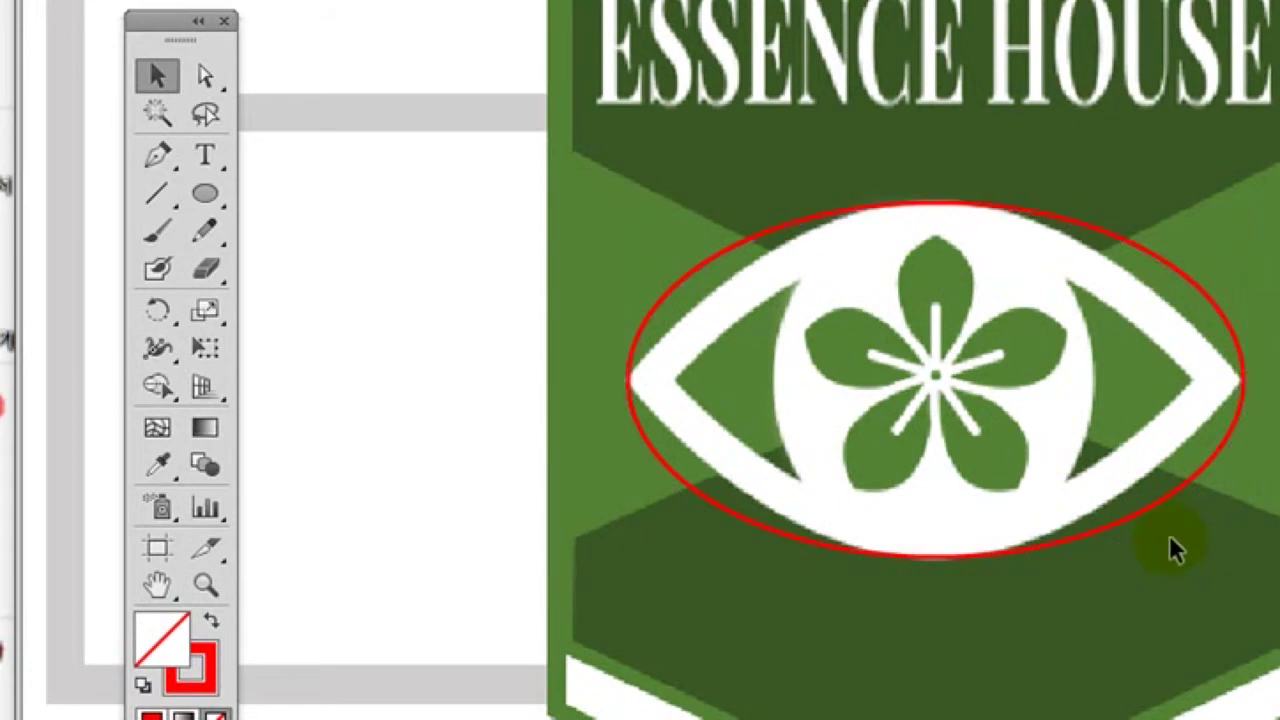
left_click(966, 551)
Trace the eye's upper-left quarter with the Pen tool as a closed shape, curved along the outer edge and straight to the flower's centre
left_click_drag(160, 160, 266, 264)
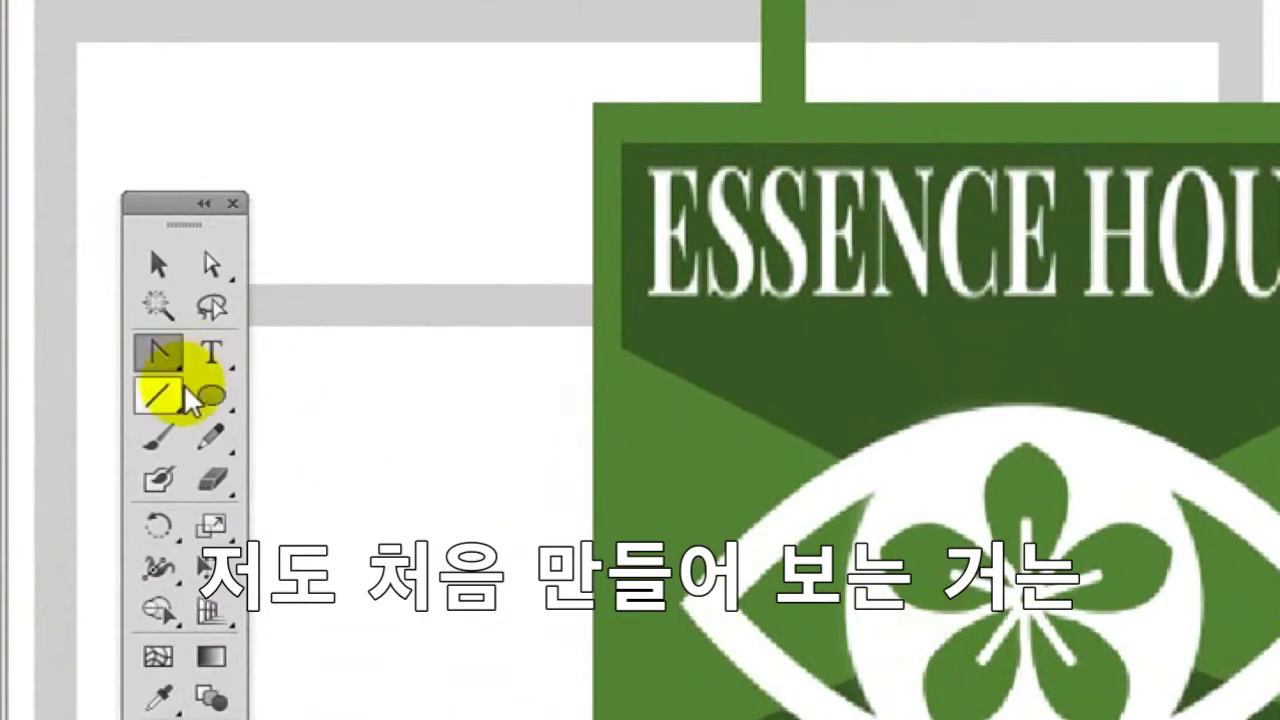
left_click_drag(157, 351, 240, 390)
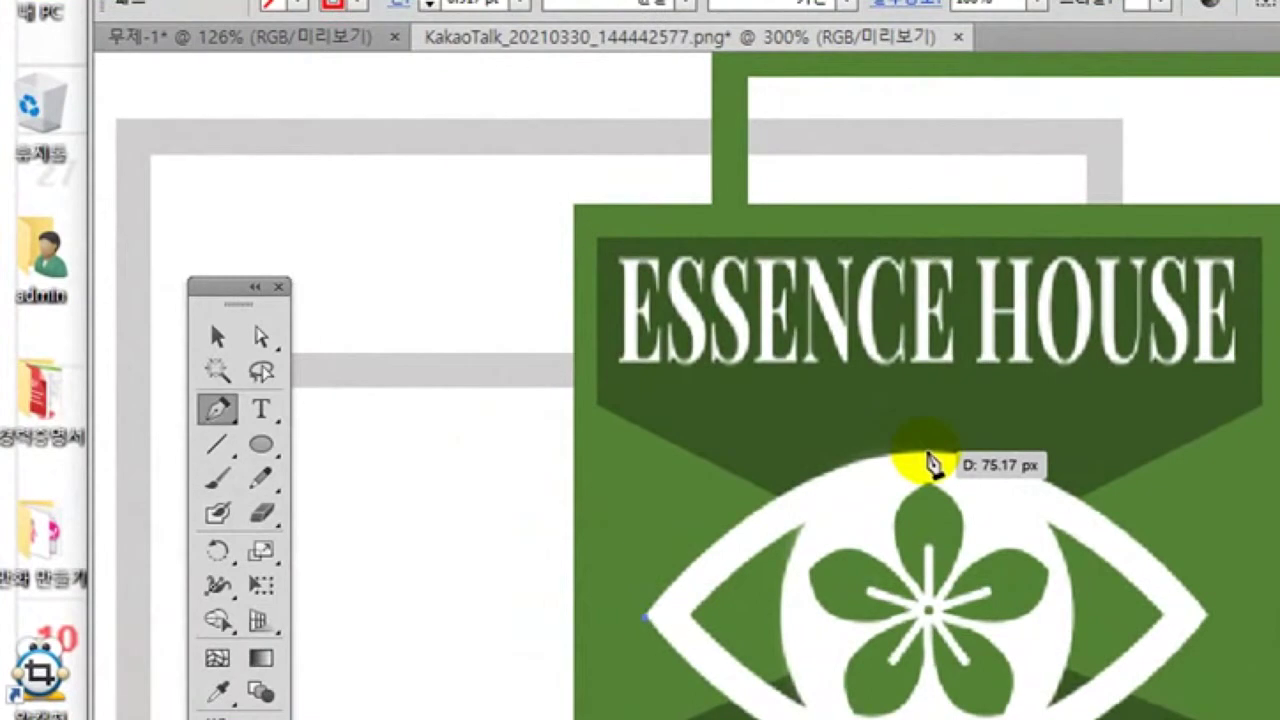
left_click(645, 271)
left_click_drag(927, 453, 1108, 437)
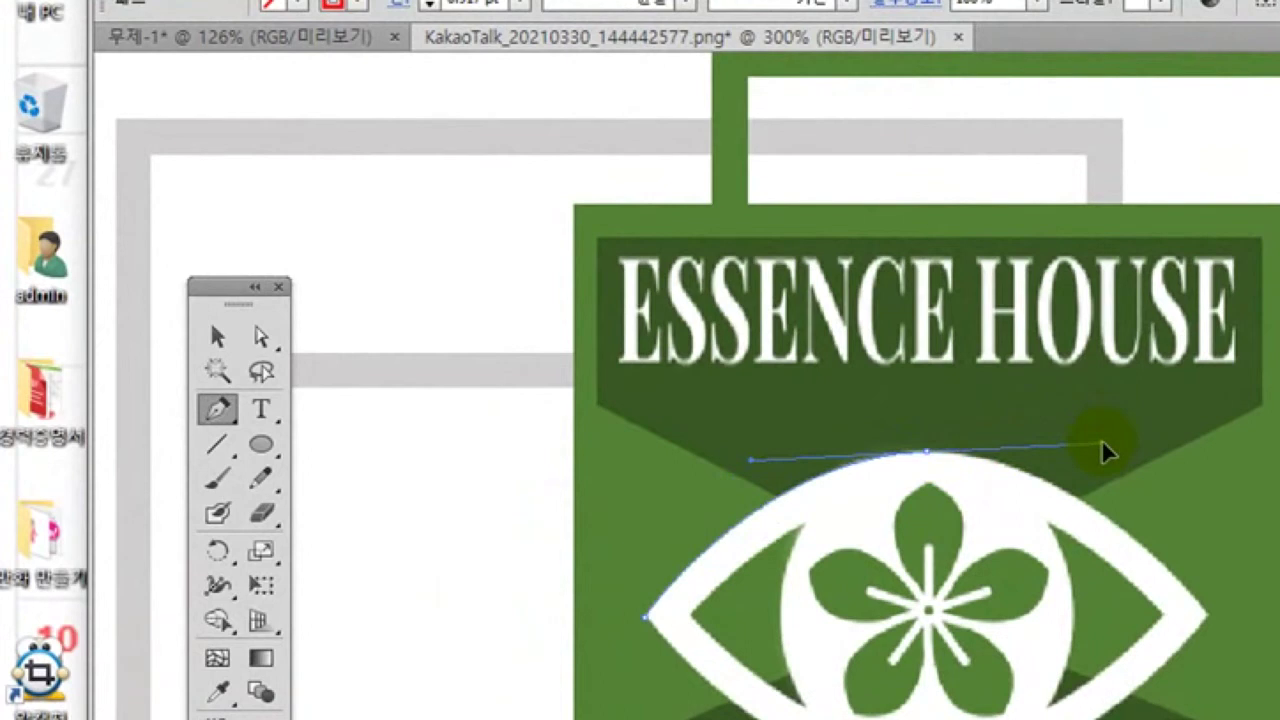
left_click_drag(1101, 441, 1101, 442)
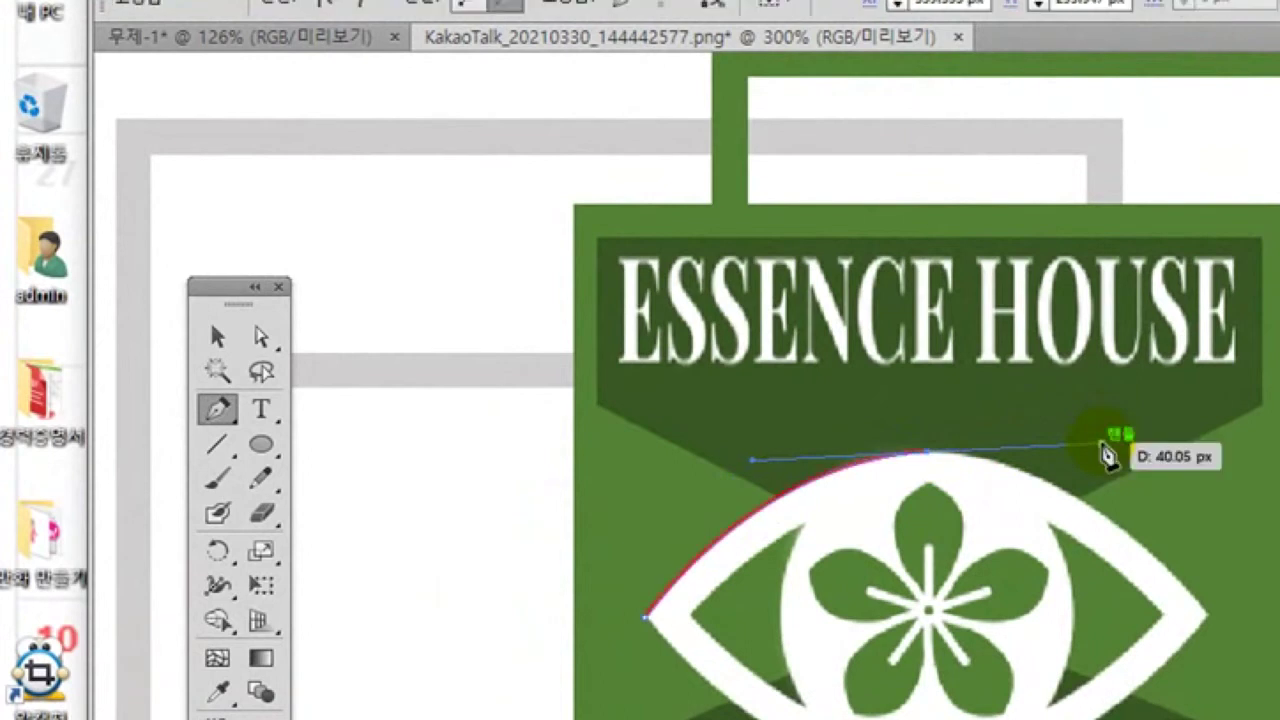
left_click_drag(927, 462, 928, 605)
left_click_drag(708, 652, 672, 640)
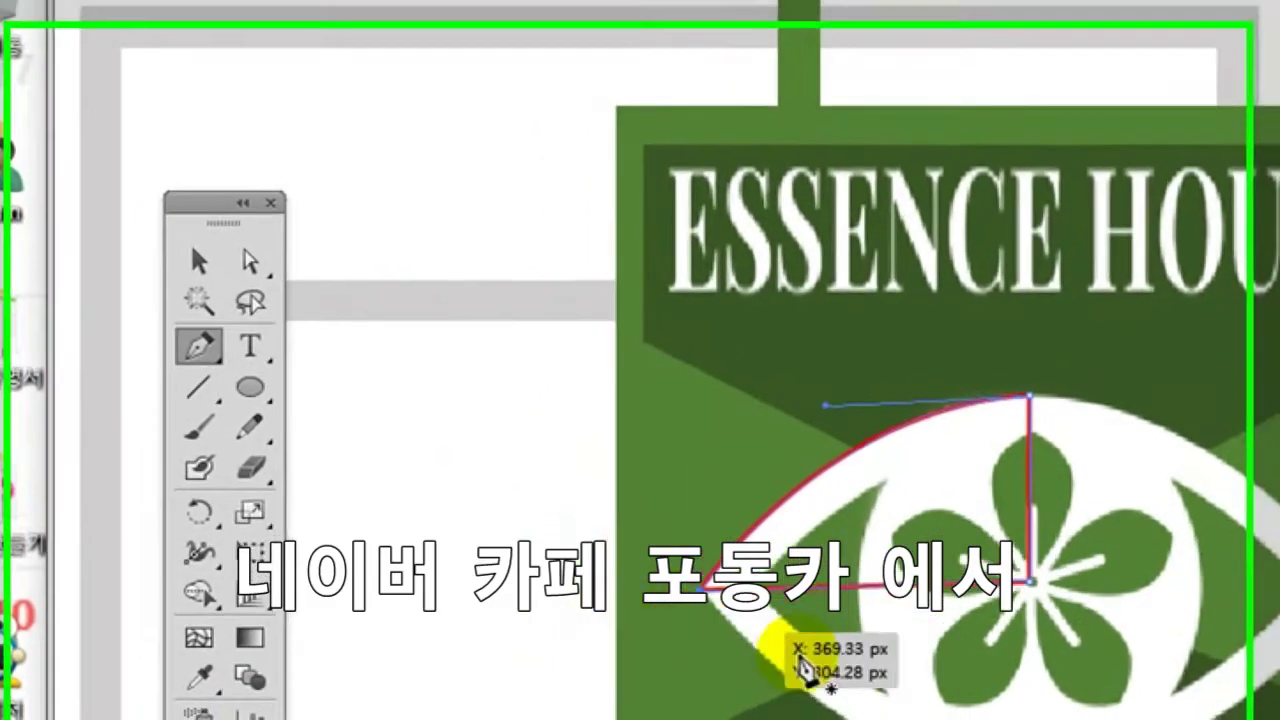
Reflect a copy of the traced quarter left to right and place it against the original over the eye's upper-right quarter
left_click(200, 270)
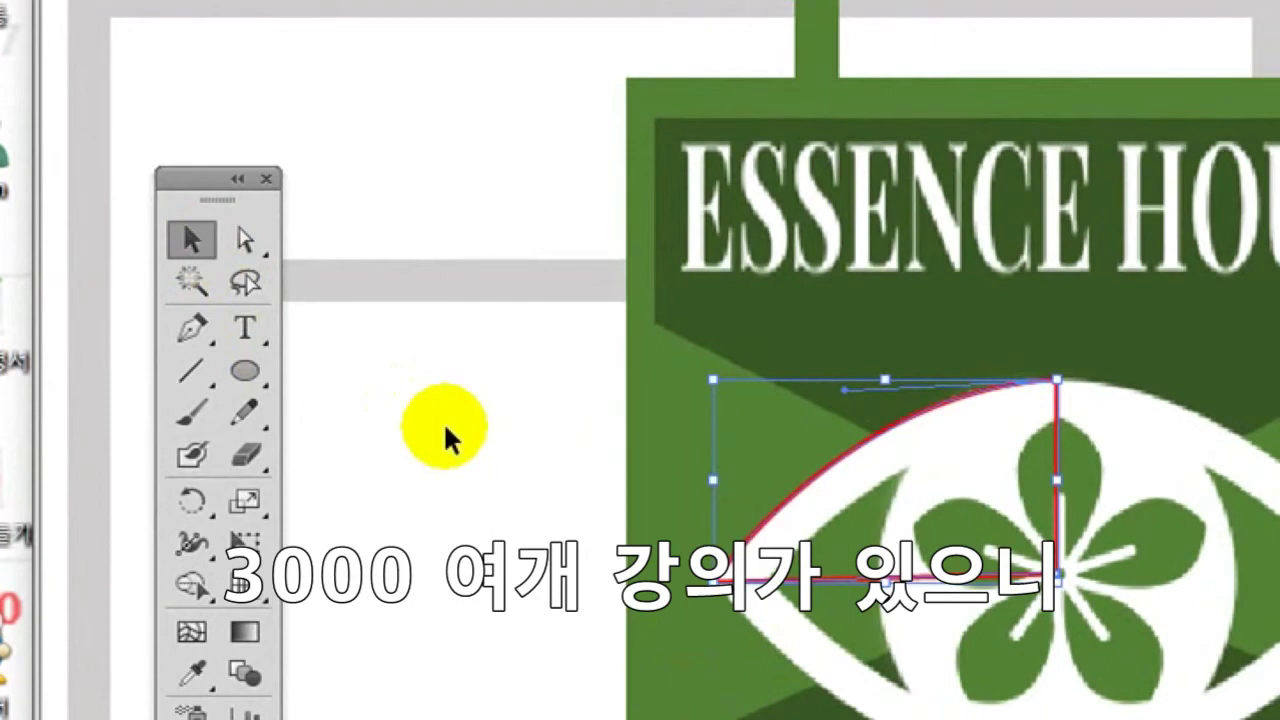
left_click(443, 421)
left_click_drag(847, 352, 945, 502)
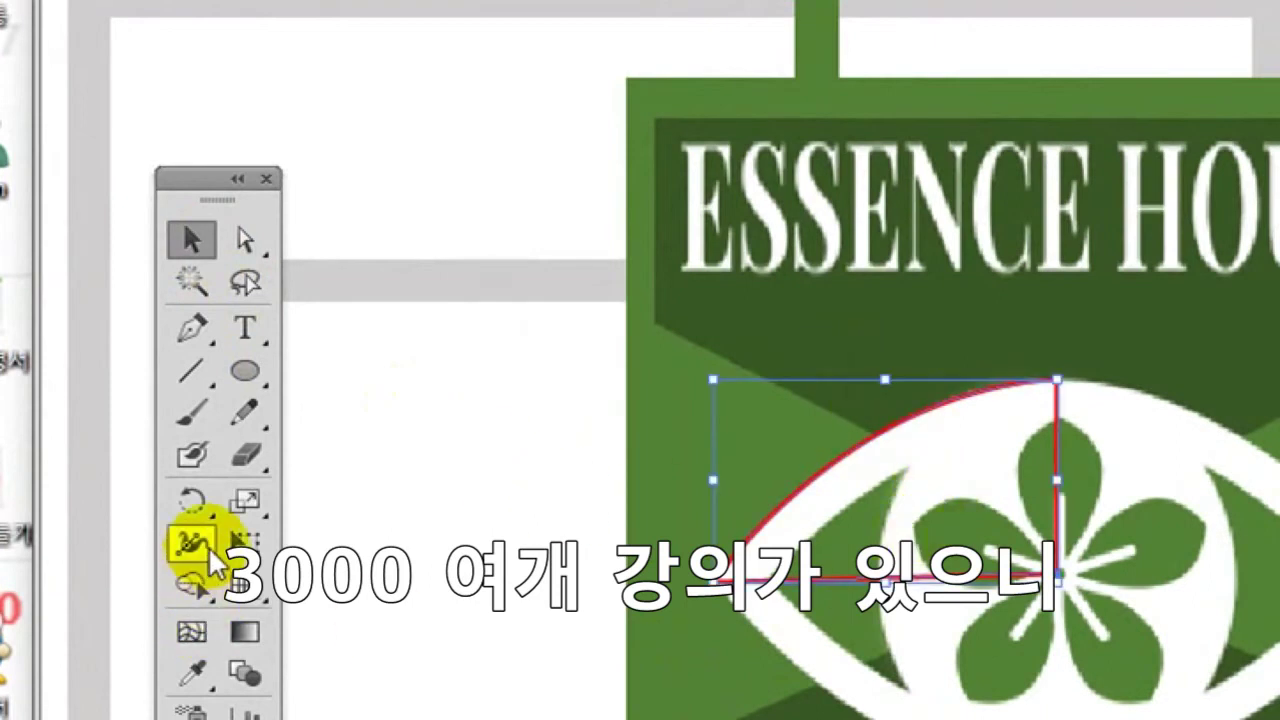
left_click_drag(193, 505, 263, 537)
double_click(193, 502)
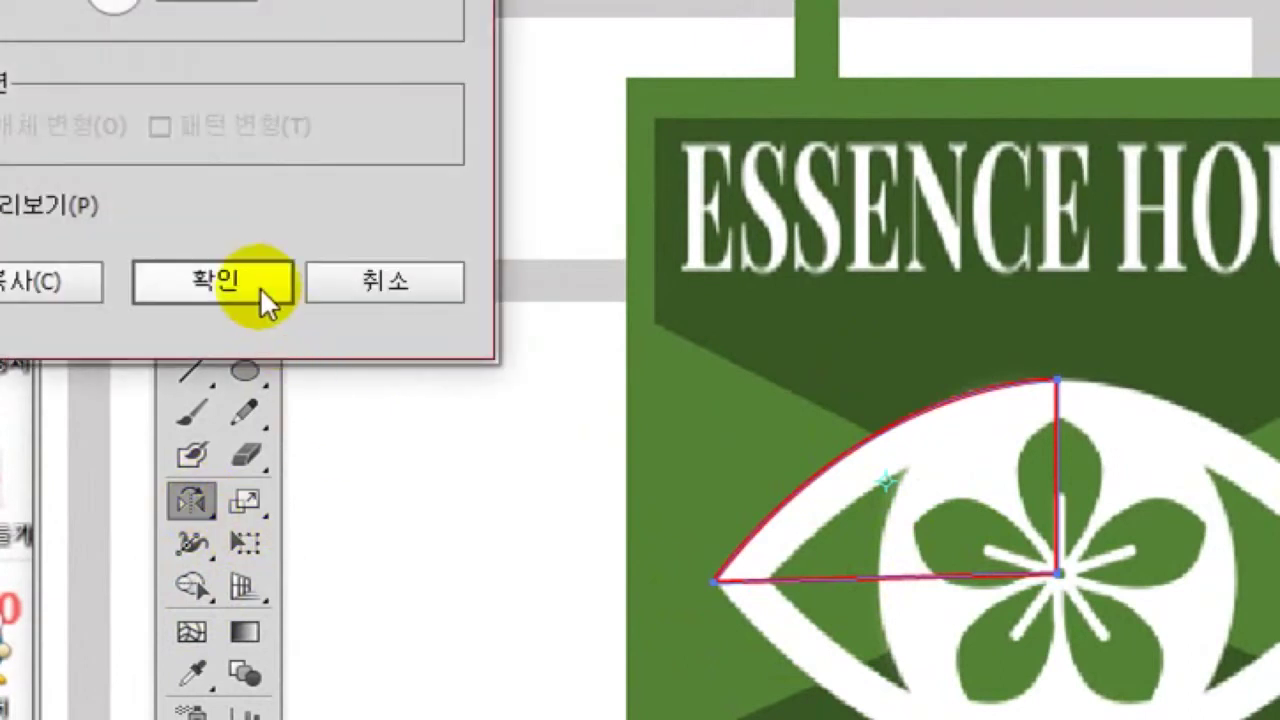
left_click(80, 286)
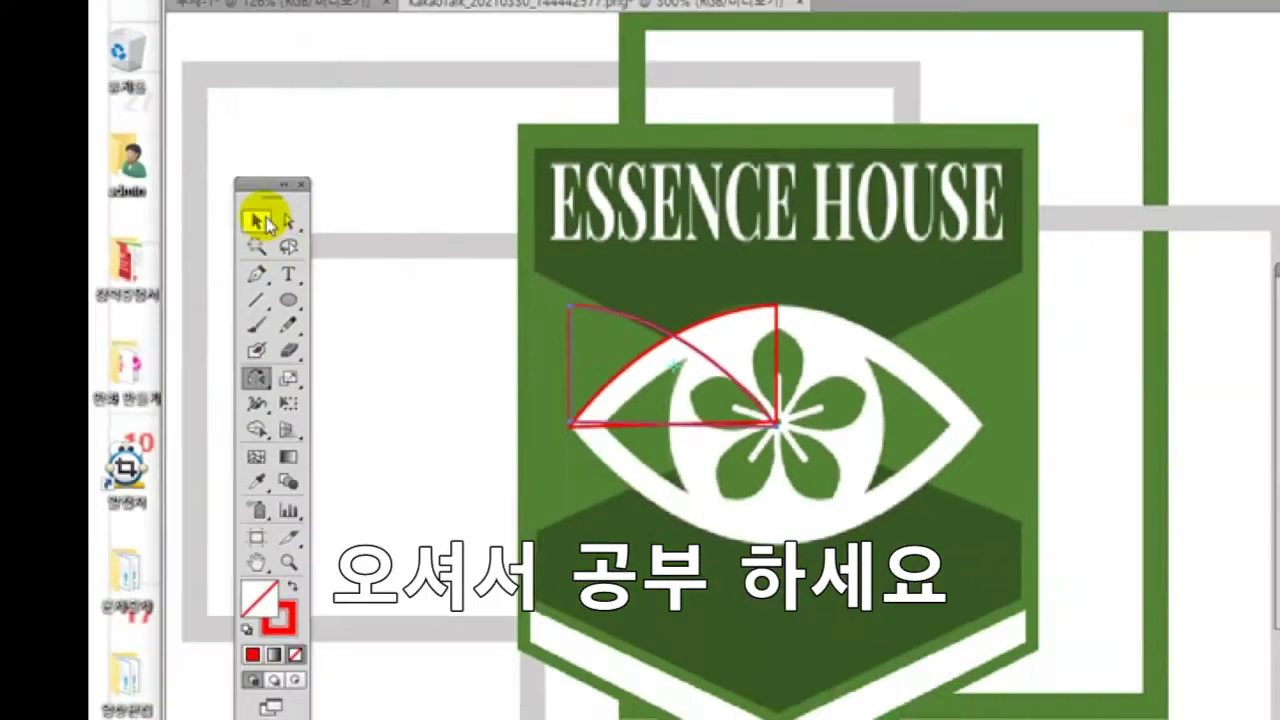
left_click(266, 220)
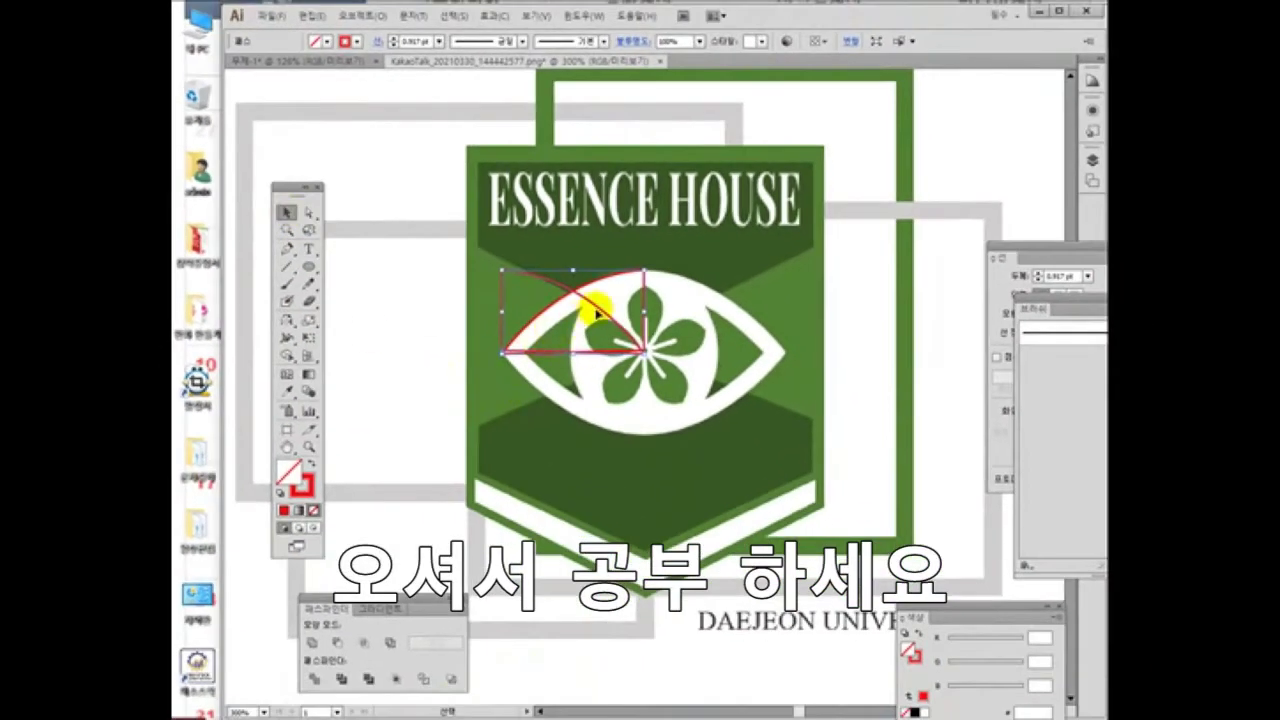
left_click_drag(594, 305, 745, 315)
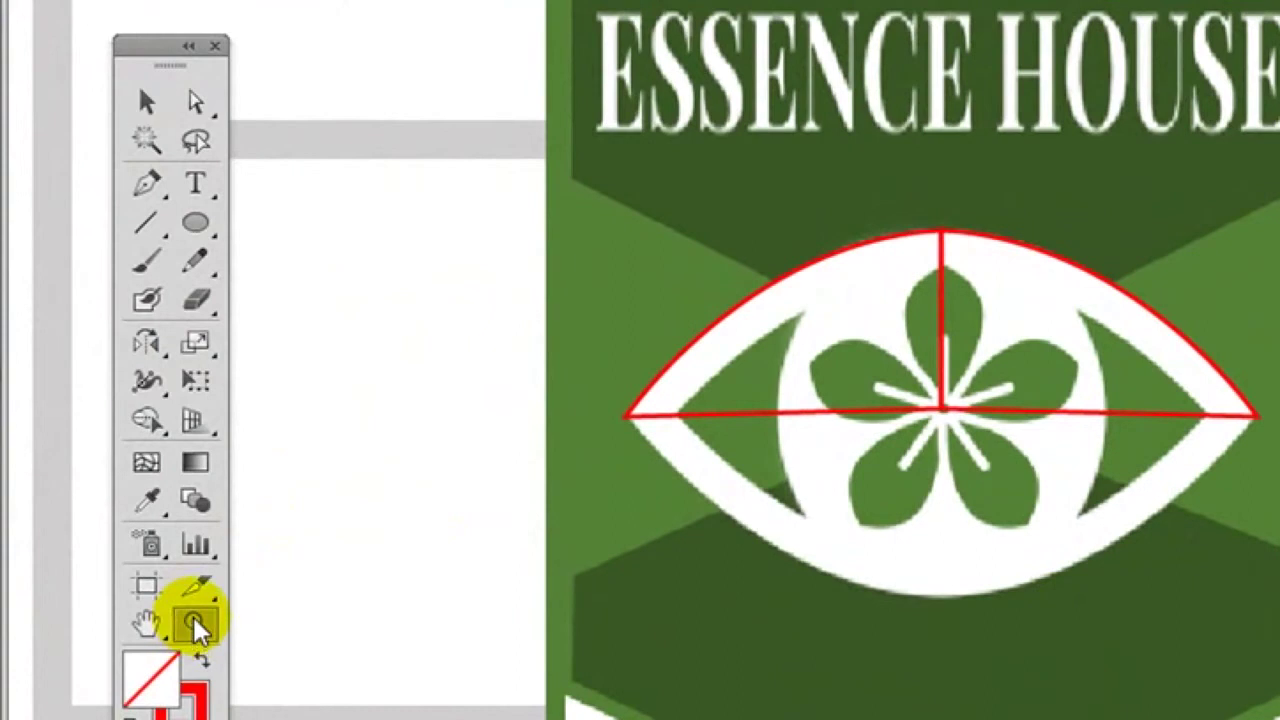
Join the two quarter shapes' overlapping anchor points at the eye's top and delete their anchor points at the flower's centre
left_click_drag(860, 178, 1020, 566)
left_click(196, 101)
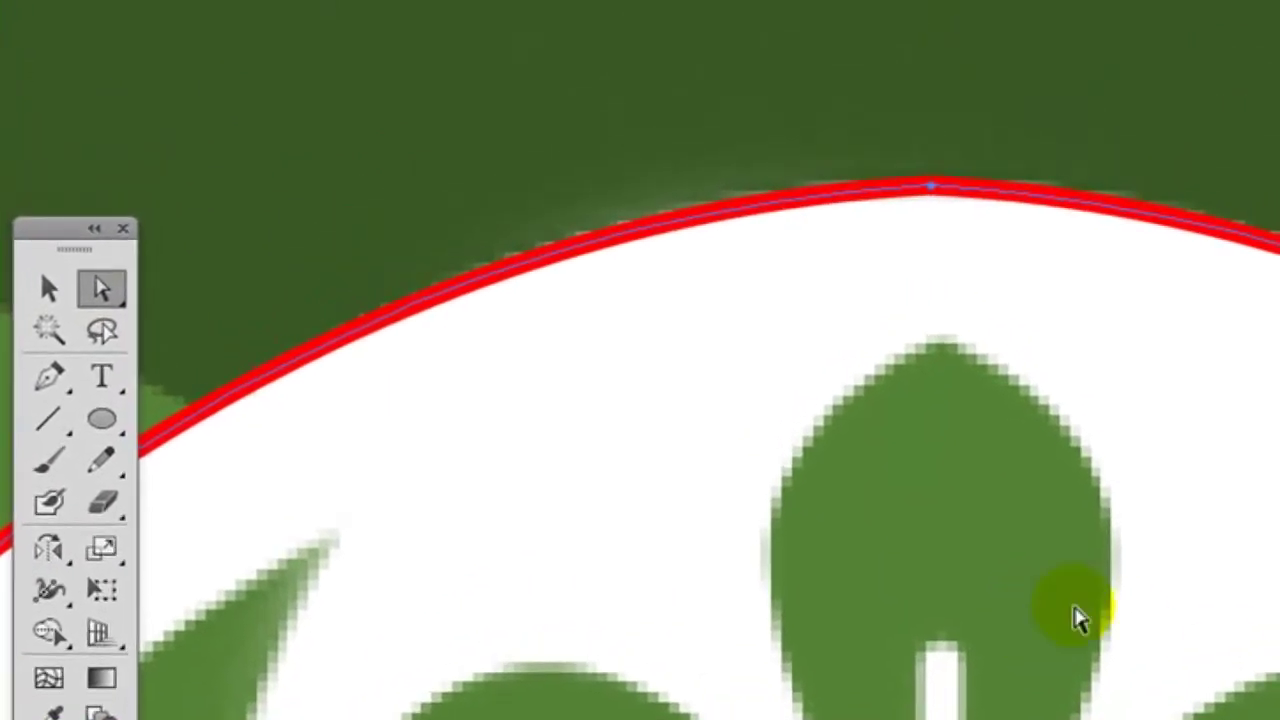
left_click(1016, 608)
left_click_drag(811, 97, 1049, 346)
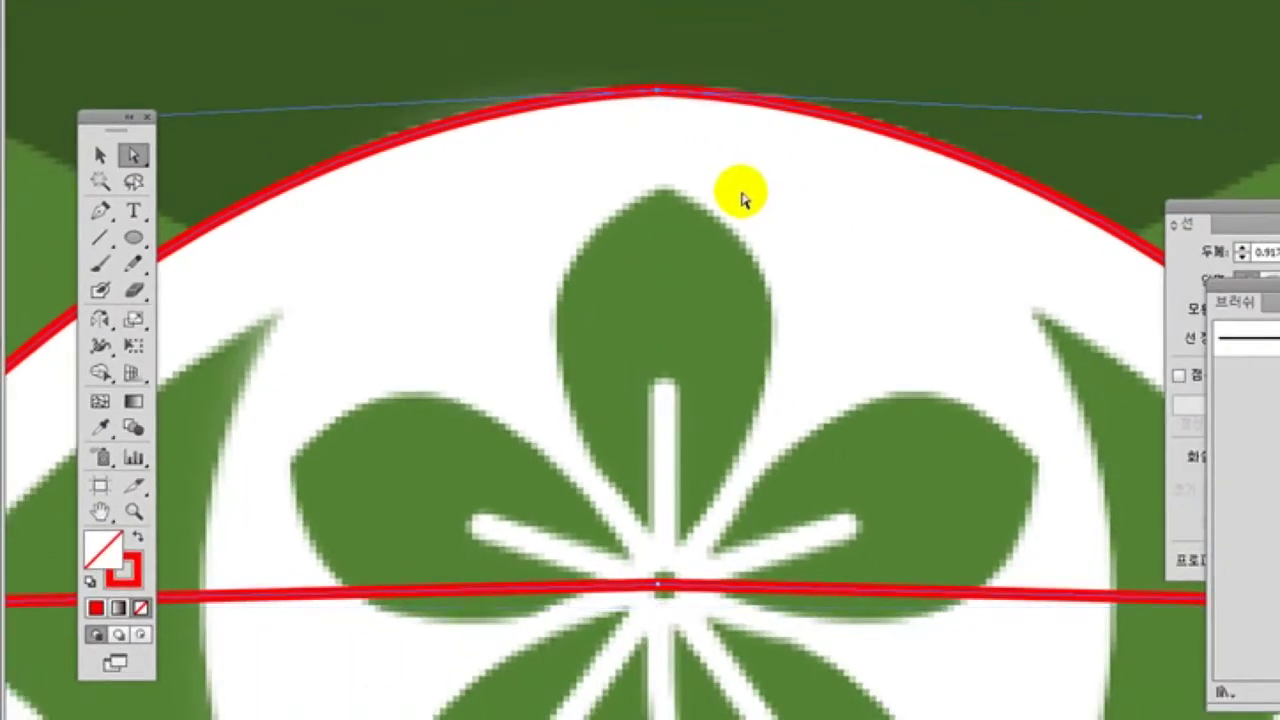
left_click(697, 655)
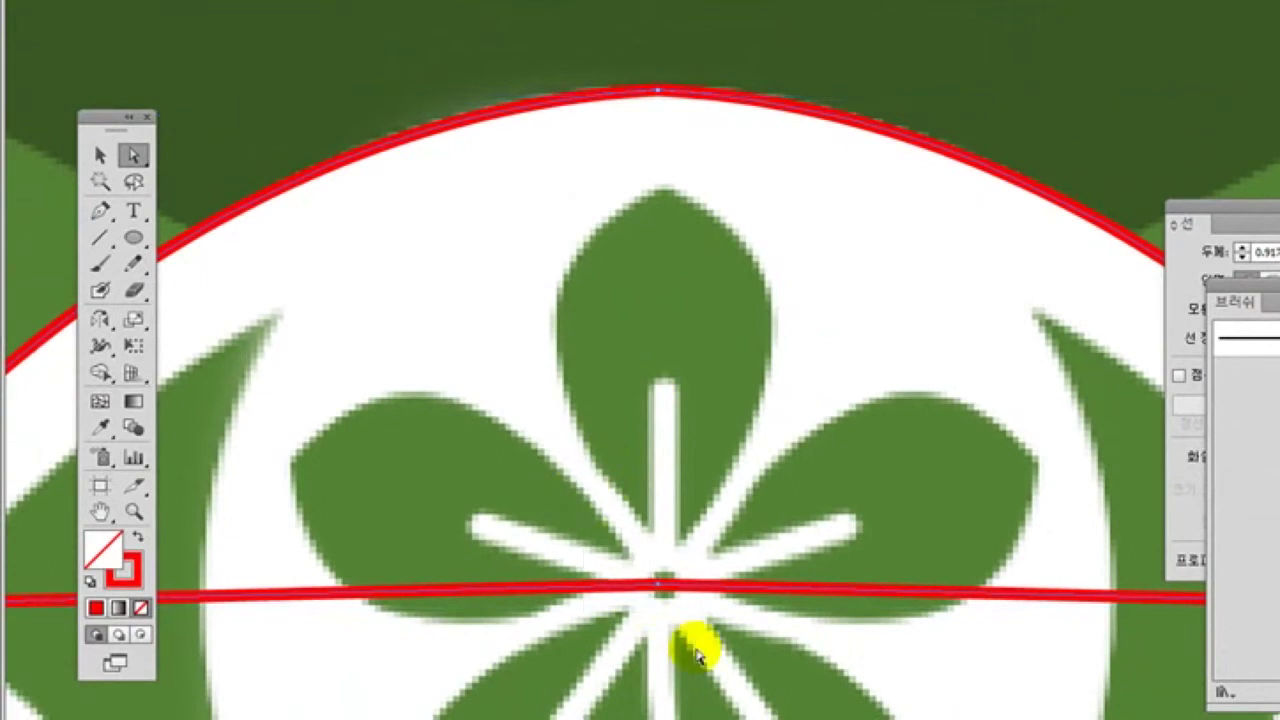
key("Delete")
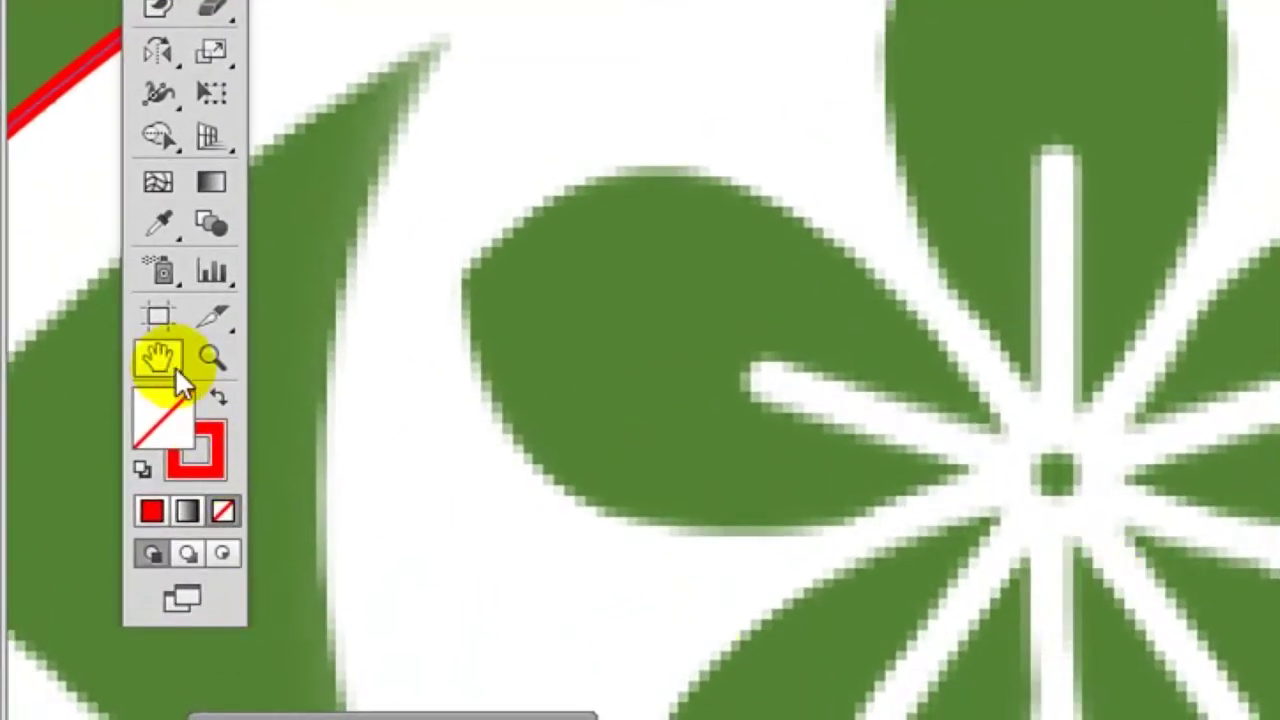
Reflect a copy of the eye's upper arc across the horizontal axis
double_click(169, 357)
left_click(211, 357)
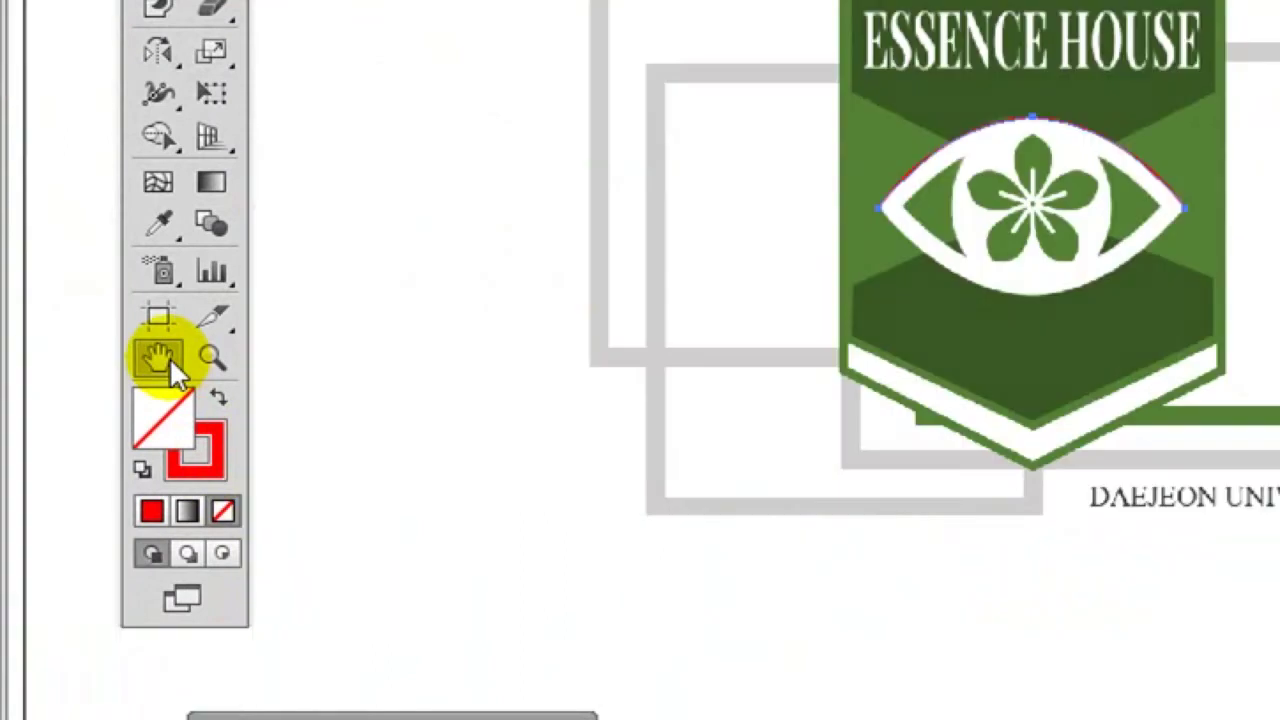
left_click_drag(636, 192, 1150, 660)
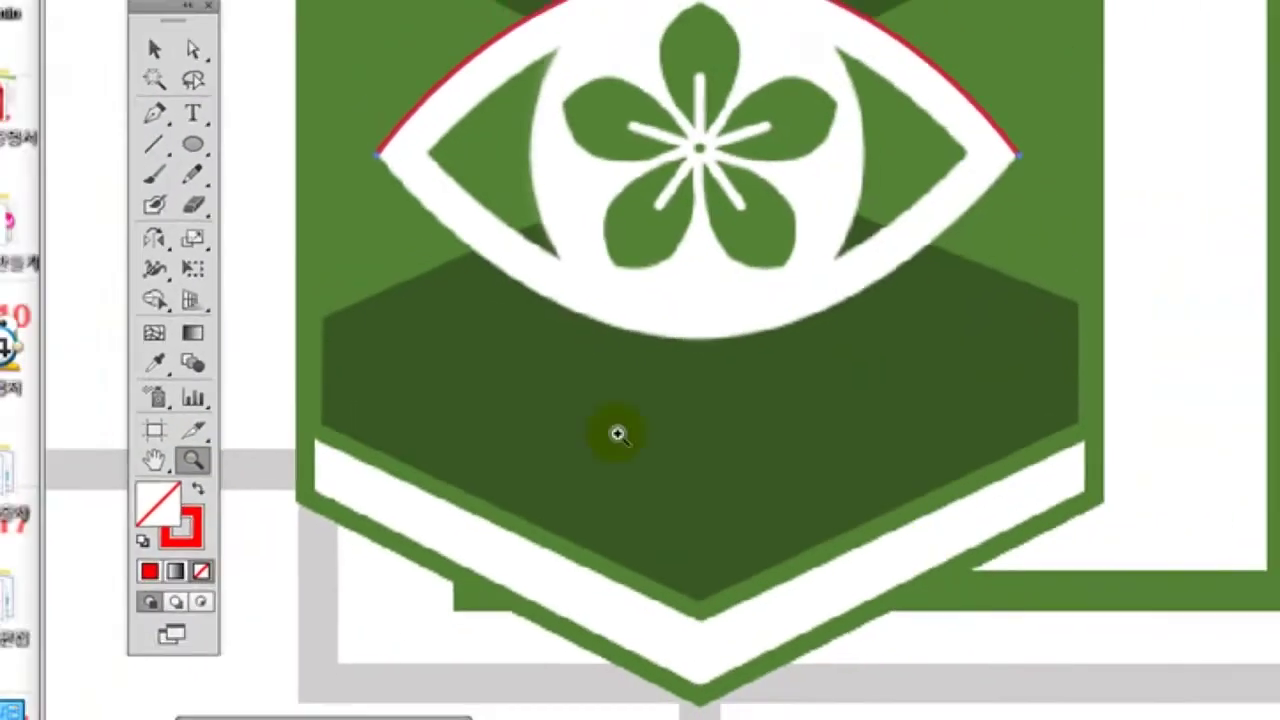
left_click(352, 263, "alt")
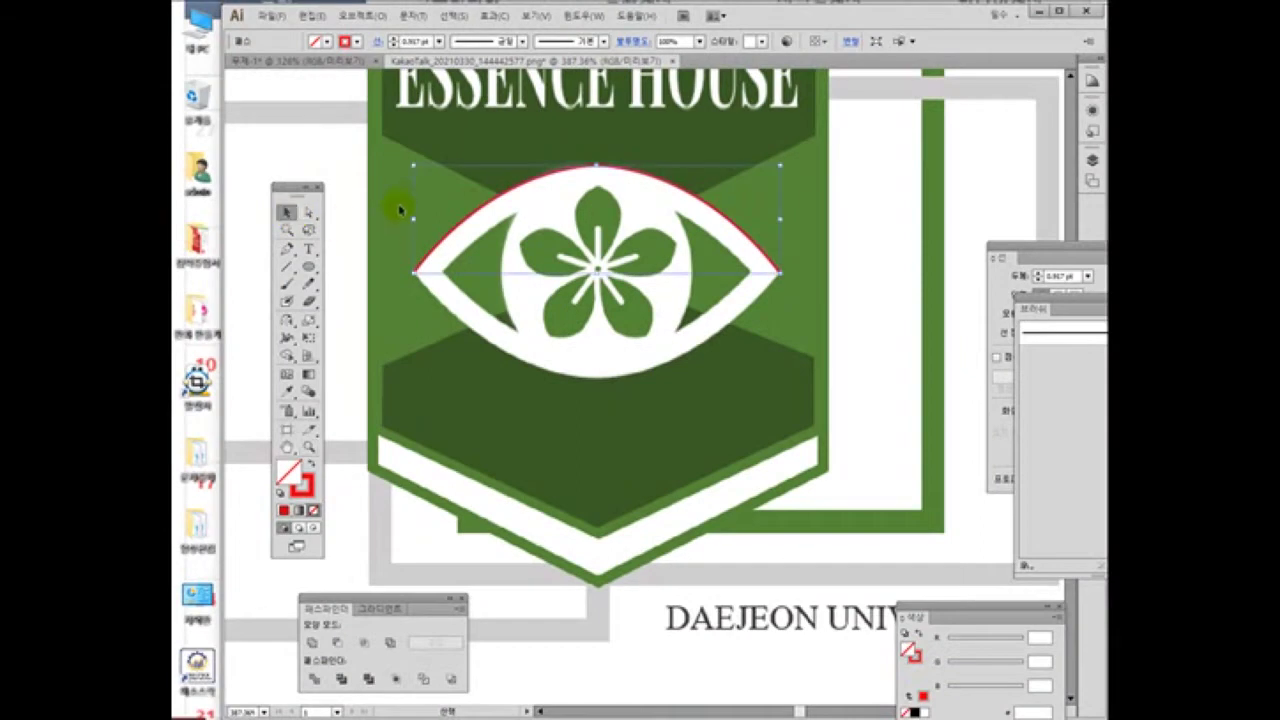
left_click(440, 185)
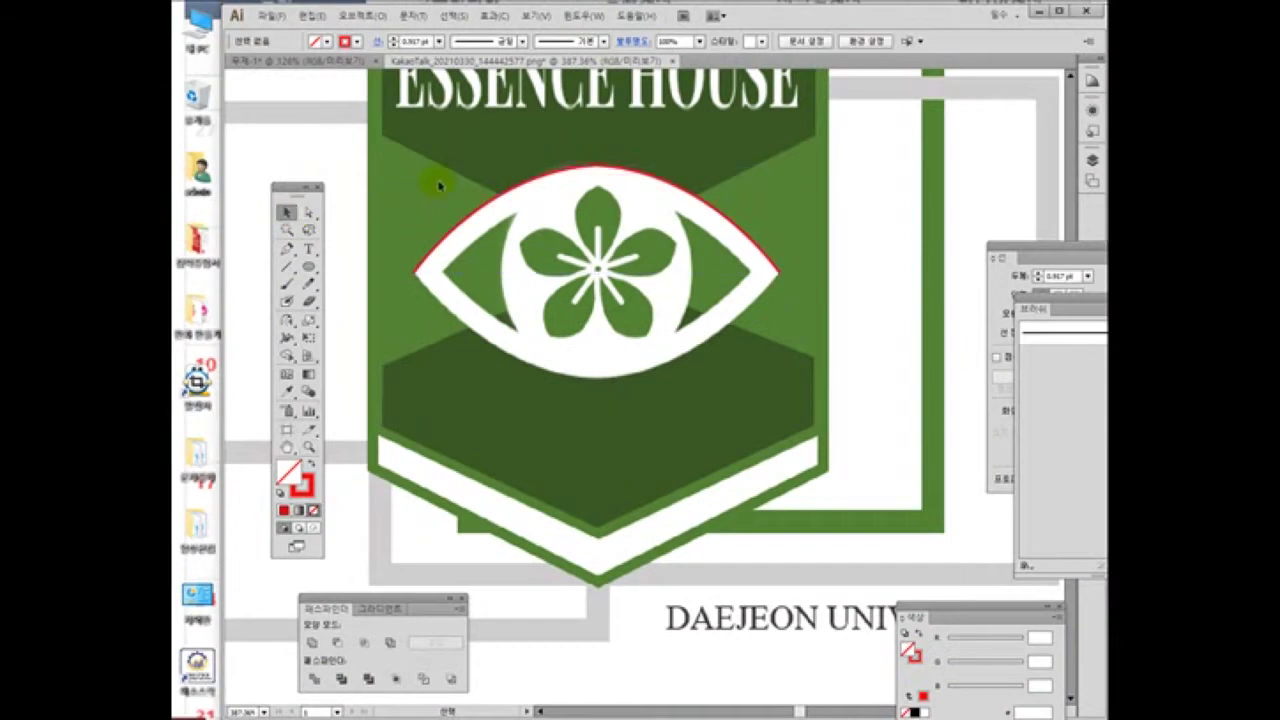
left_click(490, 232)
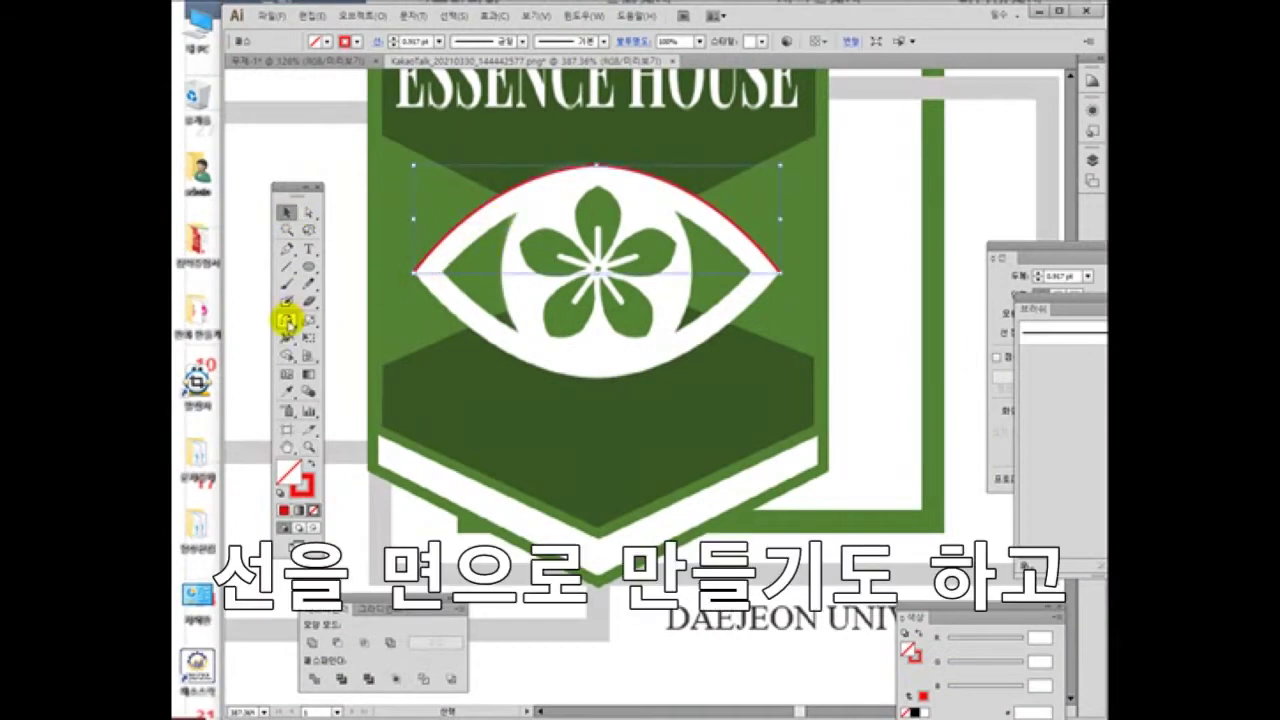
left_click_drag(287, 320, 318, 337)
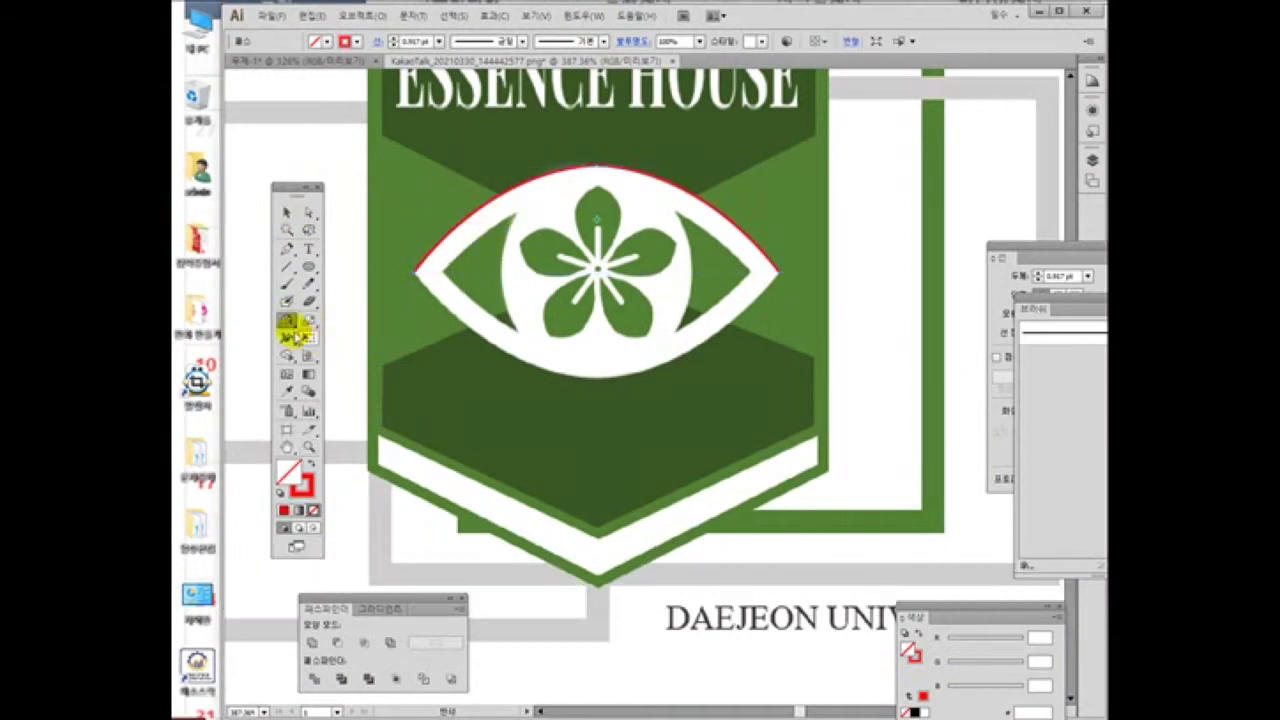
double_click(286, 320)
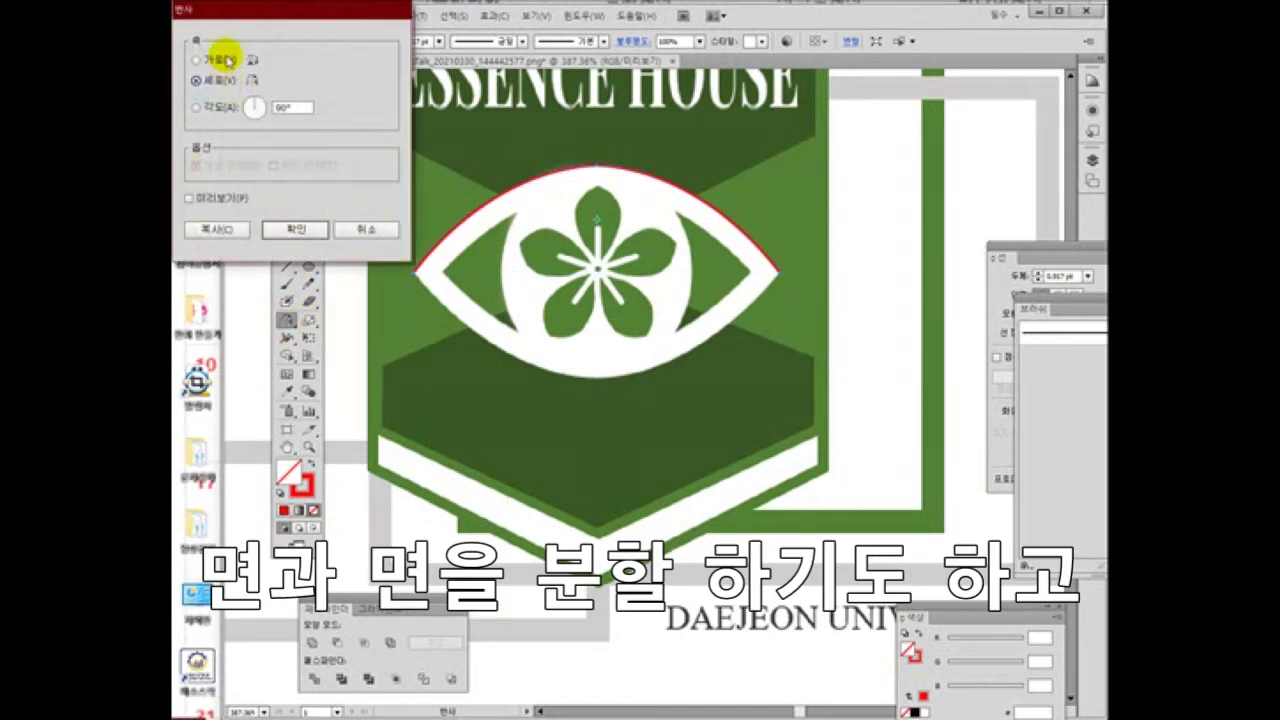
left_click(228, 230)
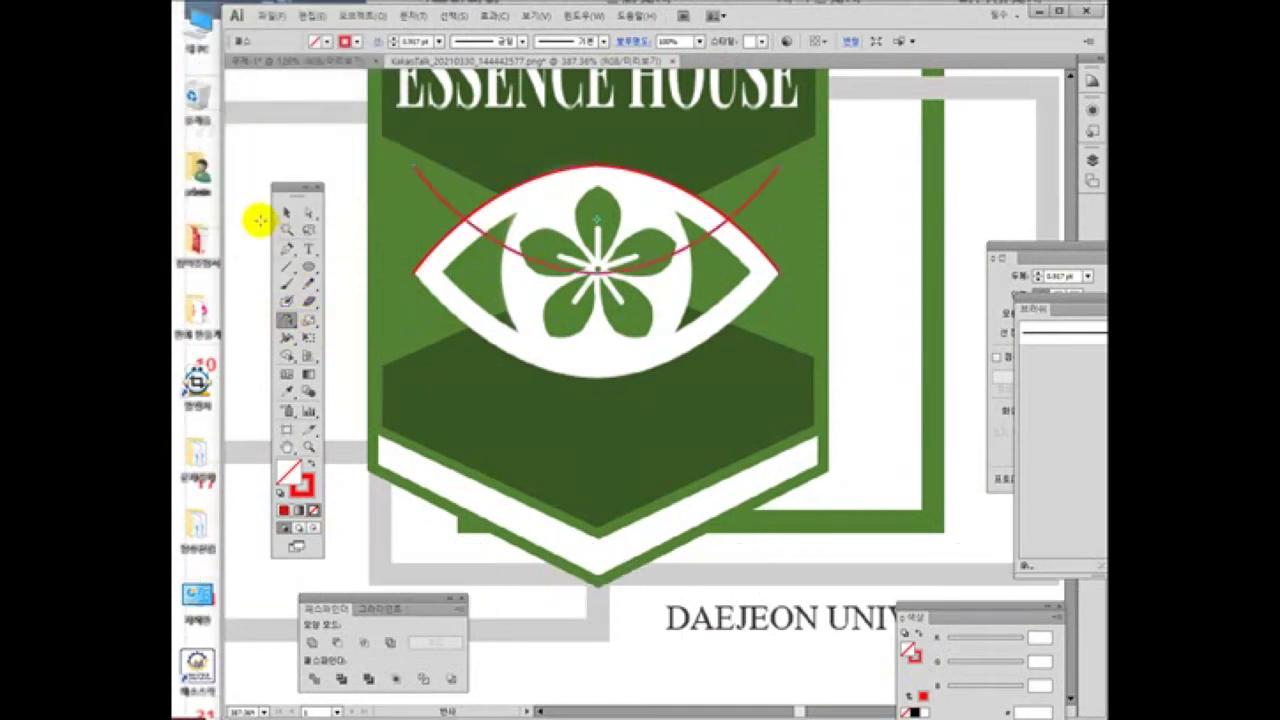
Move the reflected arc straight down about 36 px so its ends meet the upper arc at the eye's corners
left_click_drag(558, 272, 553, 377)
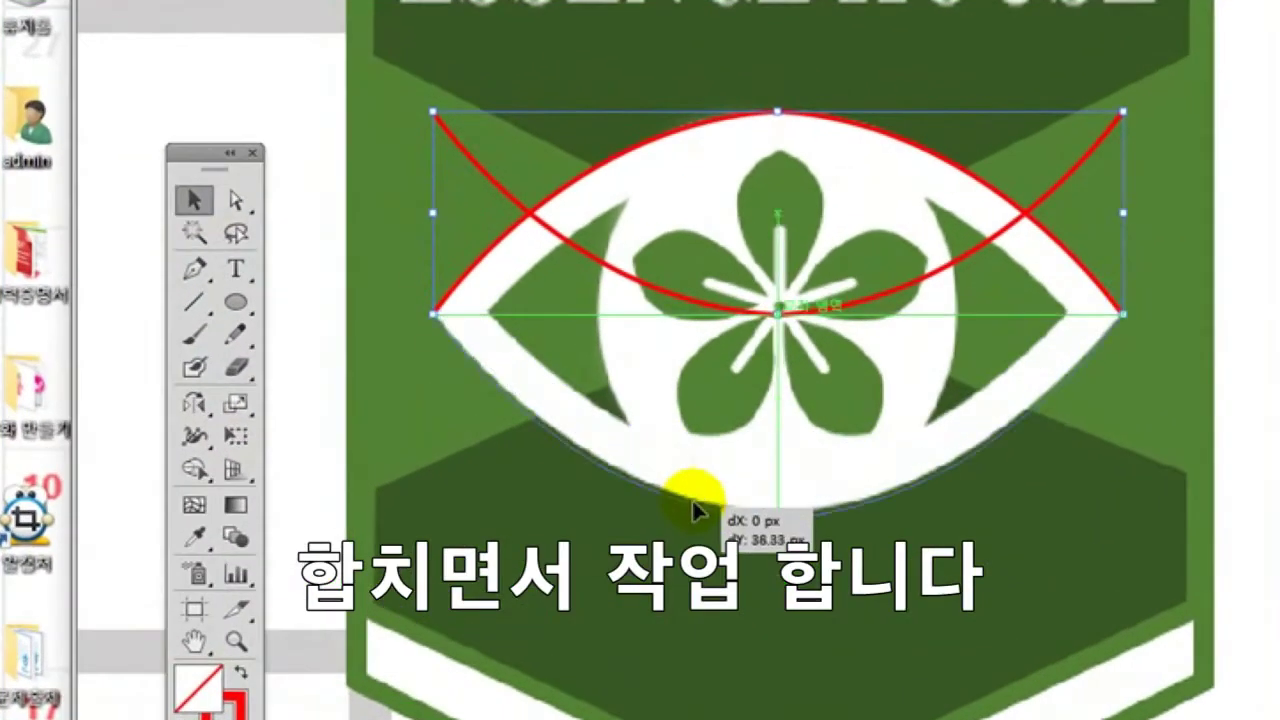
left_click_drag(697, 512, 697, 515)
left_click(560, 585)
Join the upper and lower arcs' end points at both corners of the eye into one closed outline
left_click(236, 200)
left_click(472, 378)
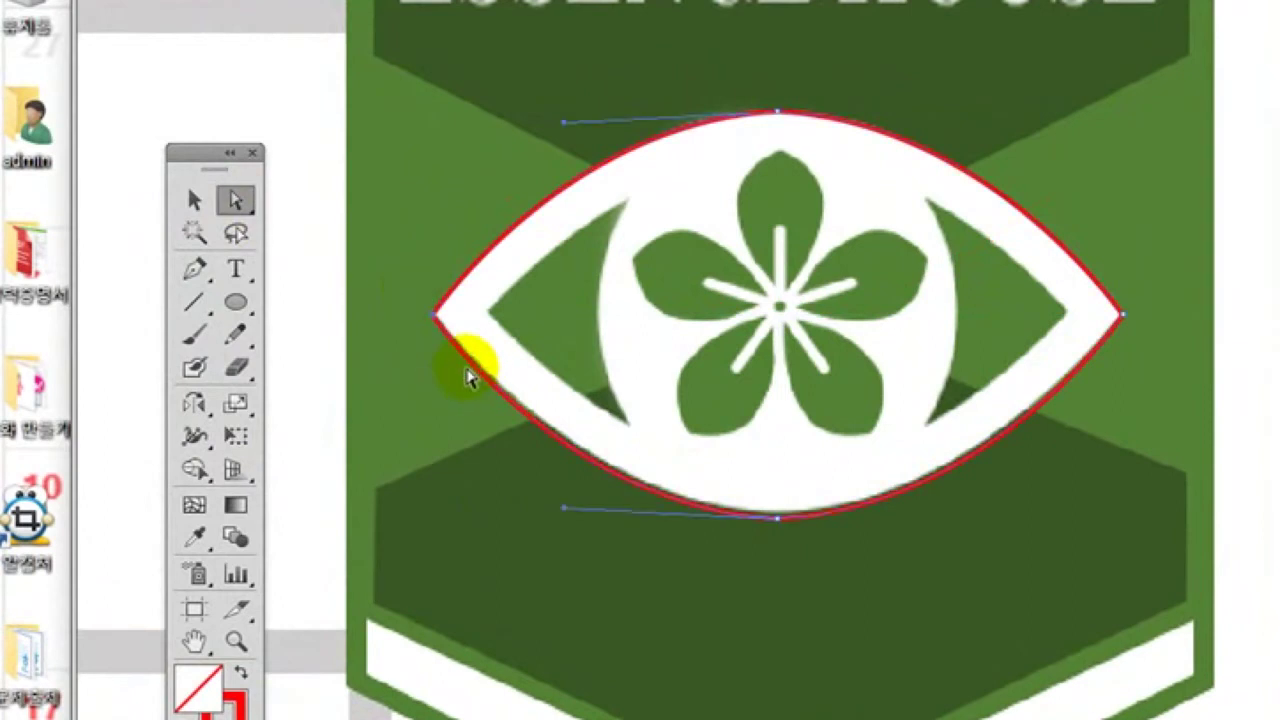
key("ctrl")
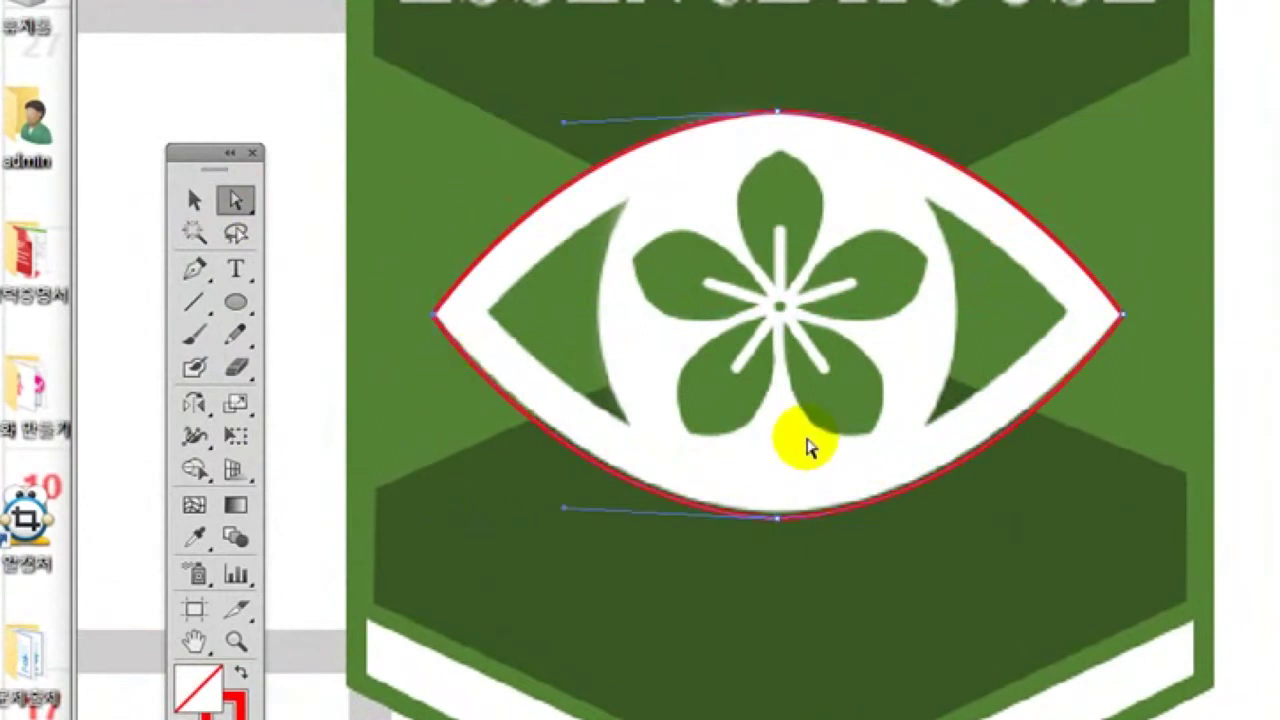
left_click(1163, 311)
left_click(1073, 407)
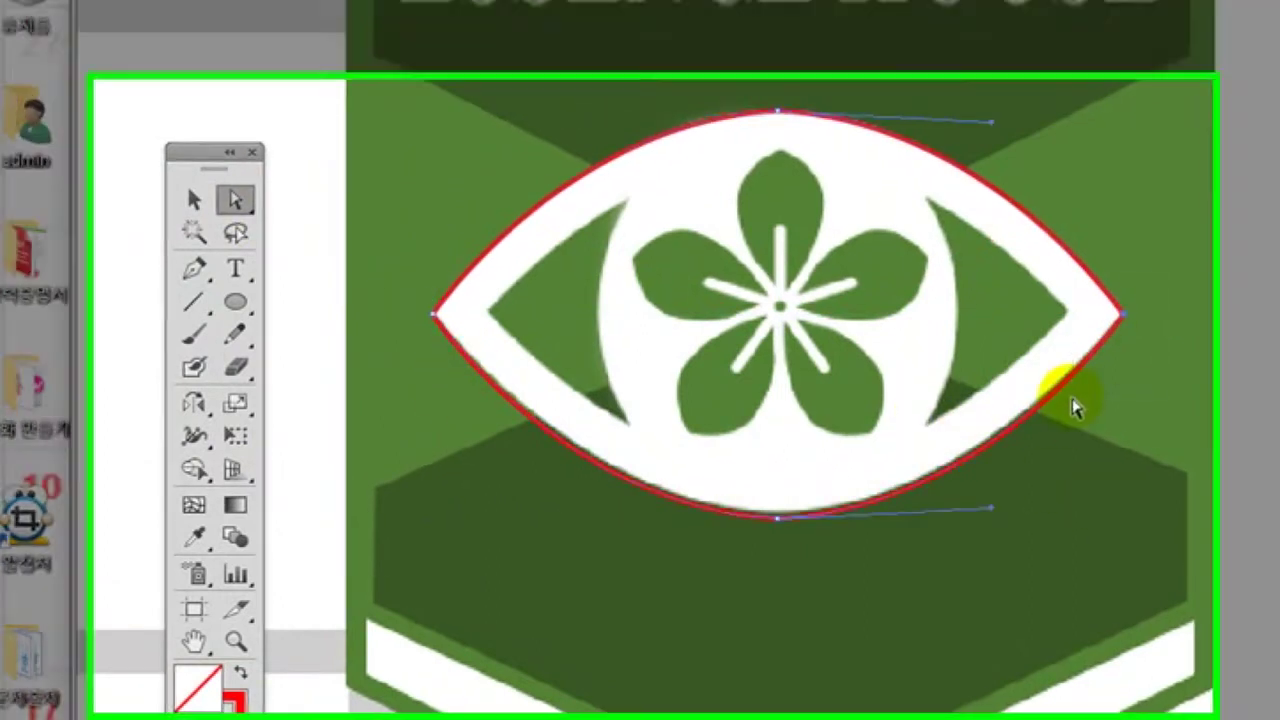
key("ctrl")
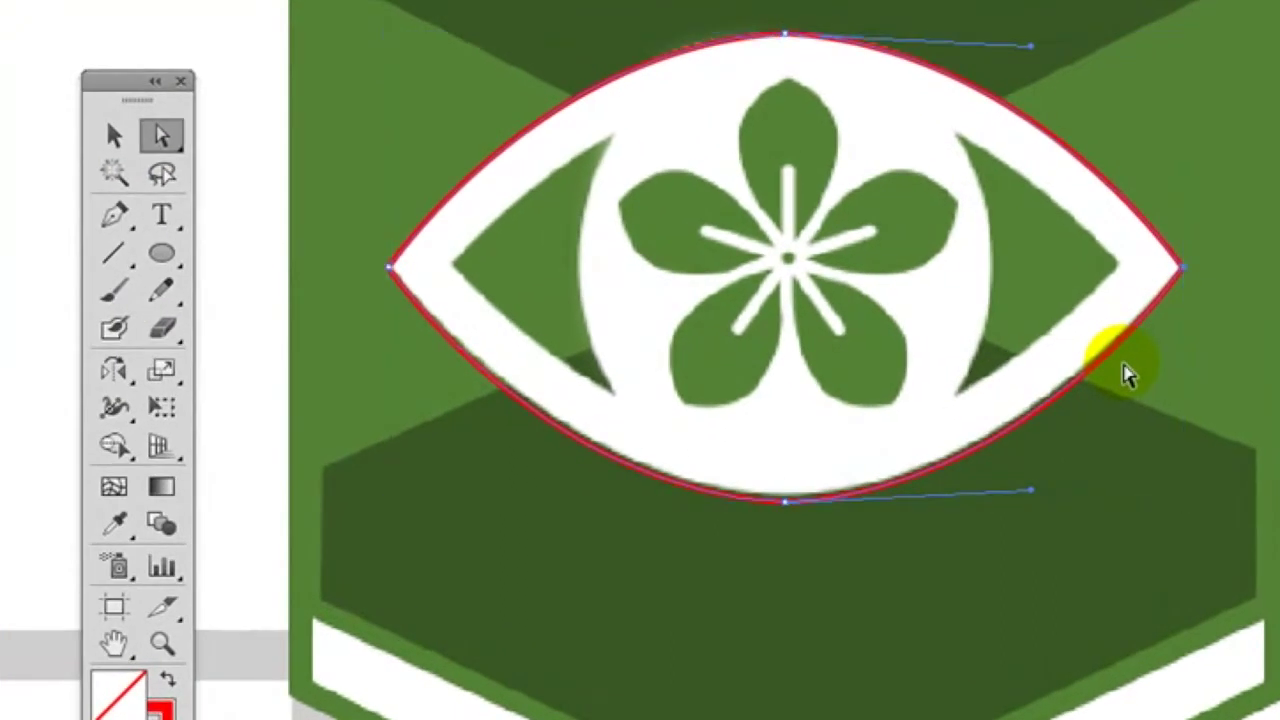
left_click(1097, 605)
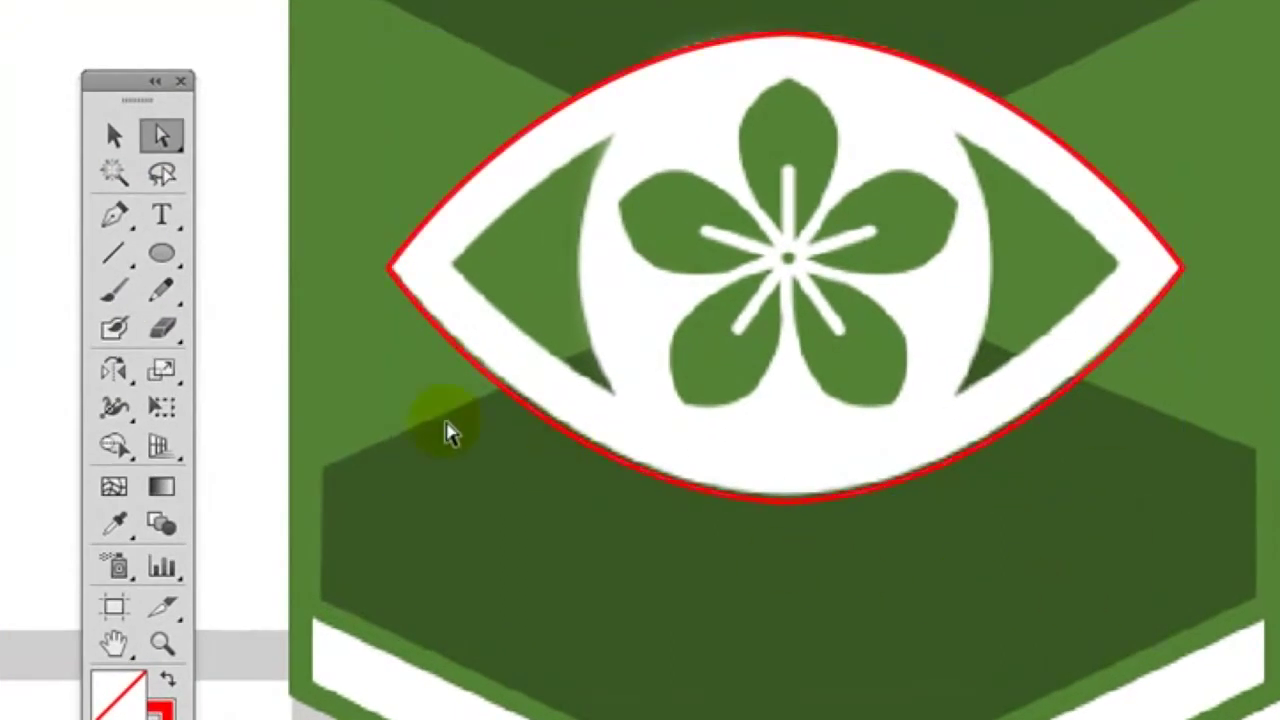
Draw a circle around the flower inside the eye with the Ellipse tool
left_click(113, 216)
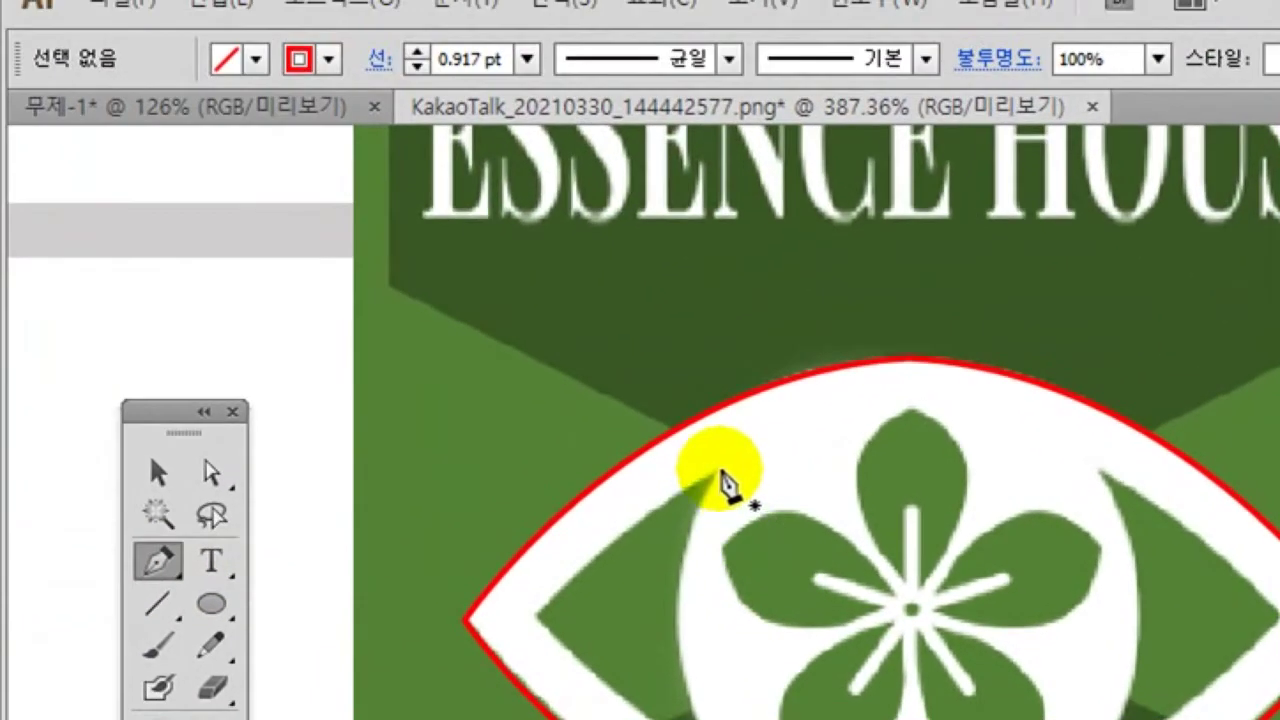
left_click(211, 603)
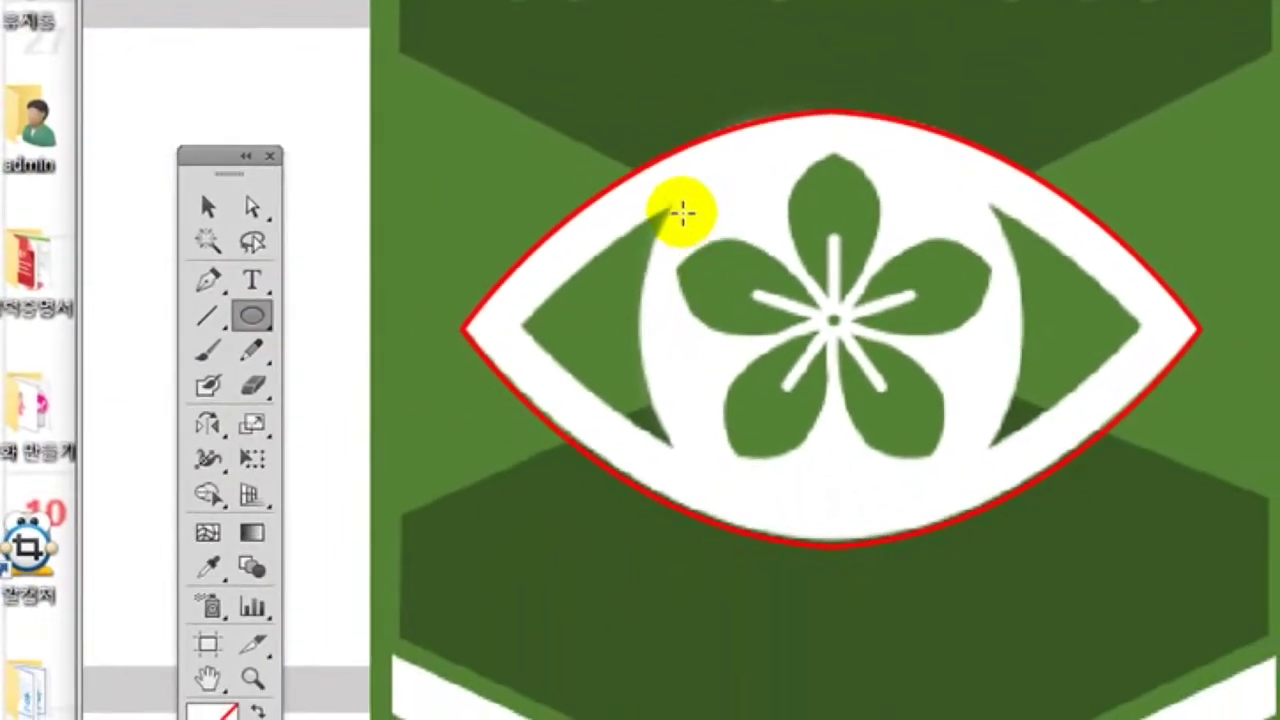
left_click_drag(660, 183, 986, 507)
Stretch the circle into an ellipse reaching the eye's upper and lower edges and the iris's left edge
left_click(207, 206)
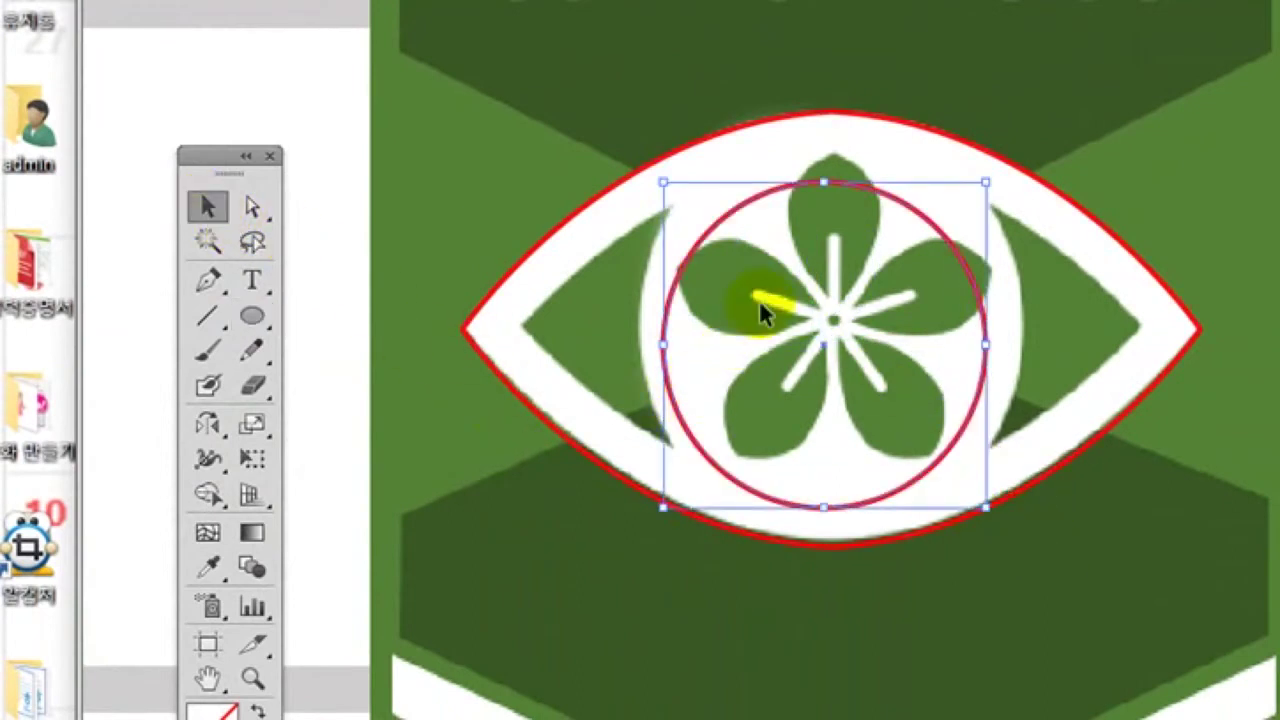
left_click_drag(826, 200, 823, 133)
left_click_drag(822, 508, 819, 543)
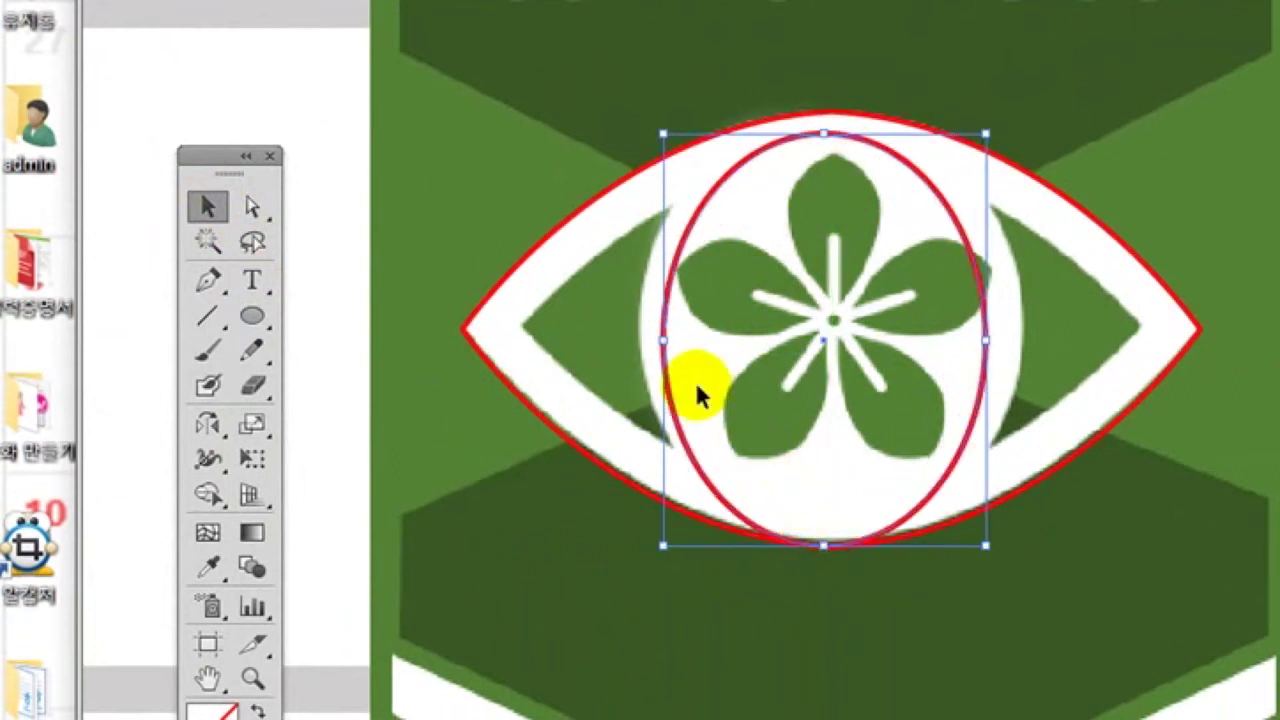
left_click_drag(663, 341, 638, 345)
left_click_drag(812, 133, 815, 120)
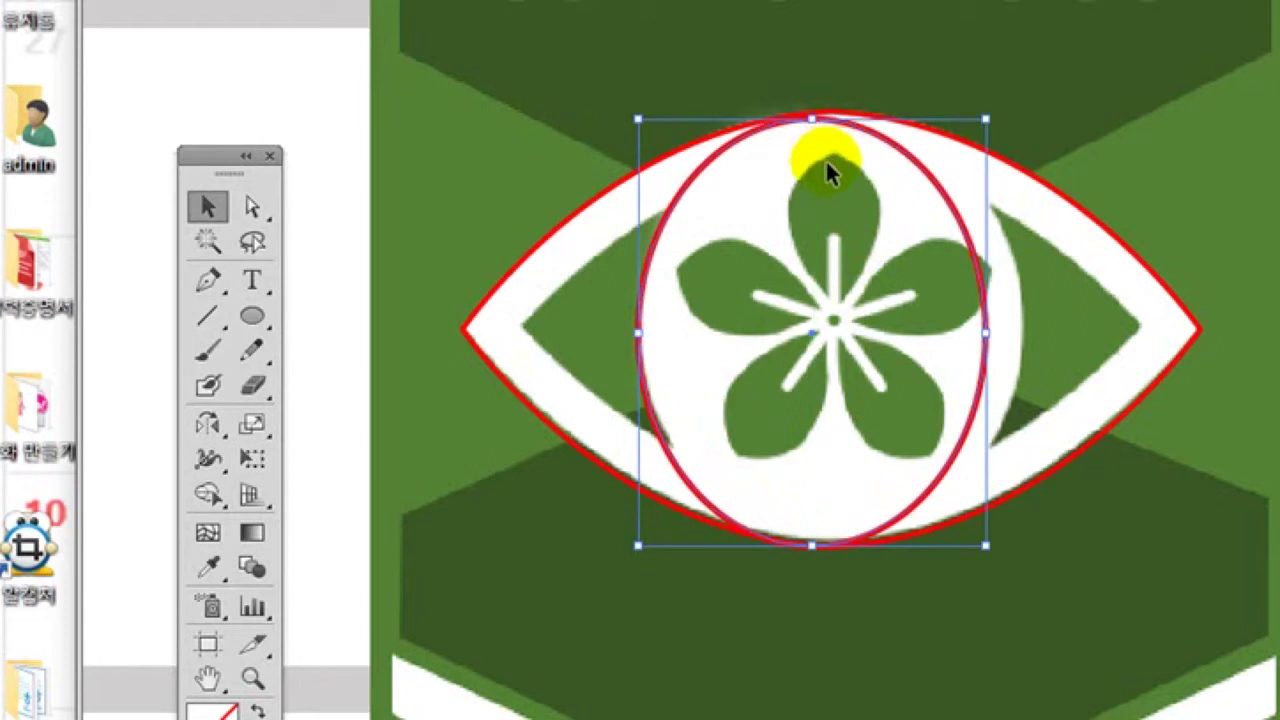
left_click_drag(817, 544, 818, 545)
left_click(806, 603)
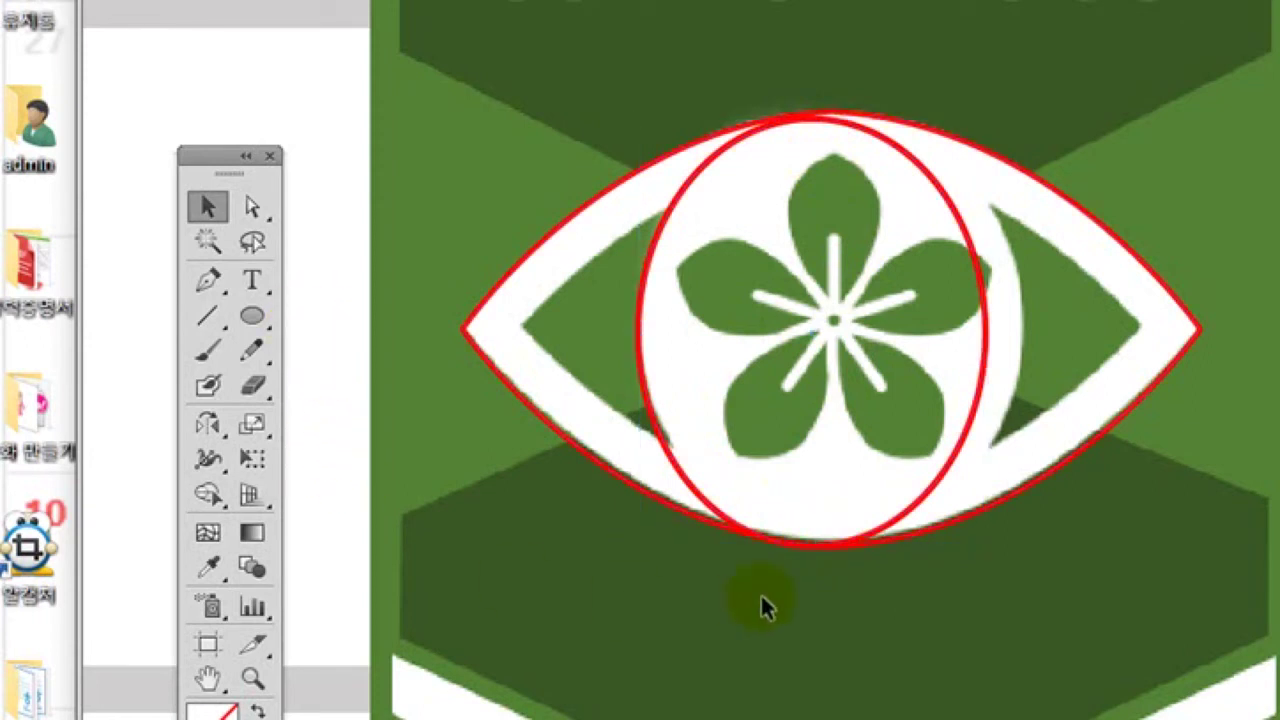
Squash the eye outline and ellipse together slightly from below to match the emblem's lower eye edge
left_click(772, 550)
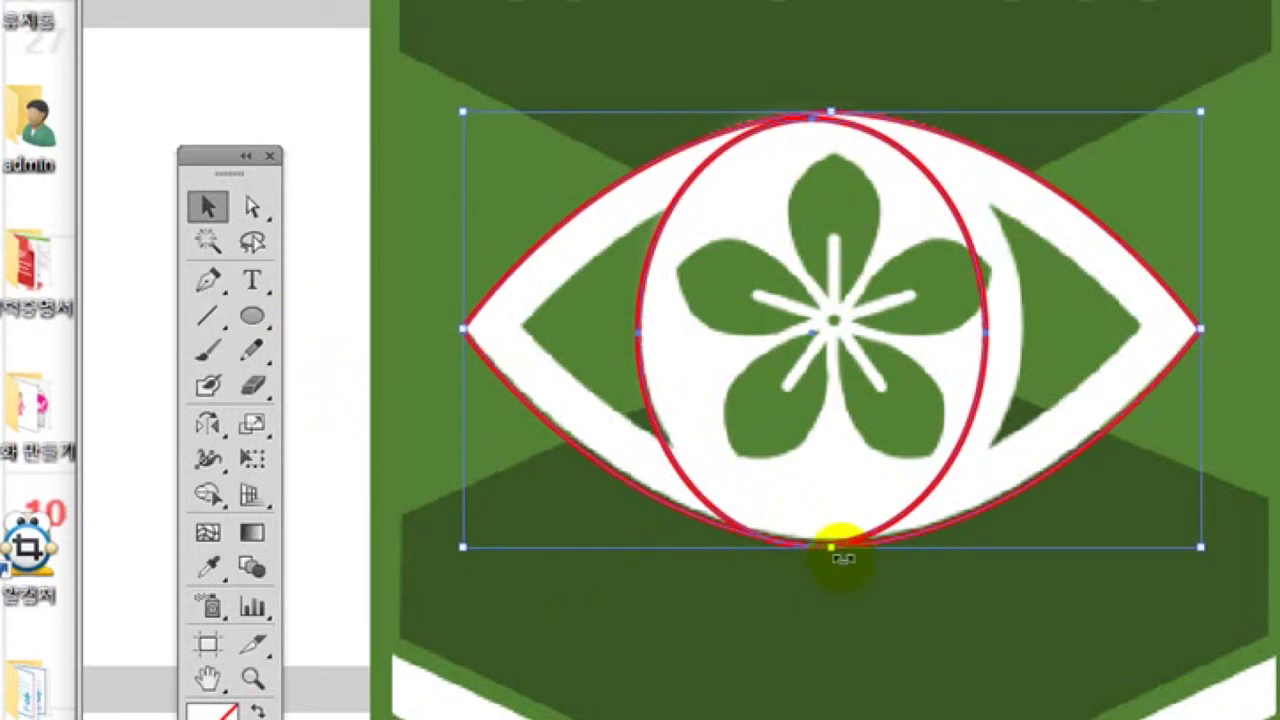
left_click_drag(831, 550, 829, 536)
left_click(806, 621)
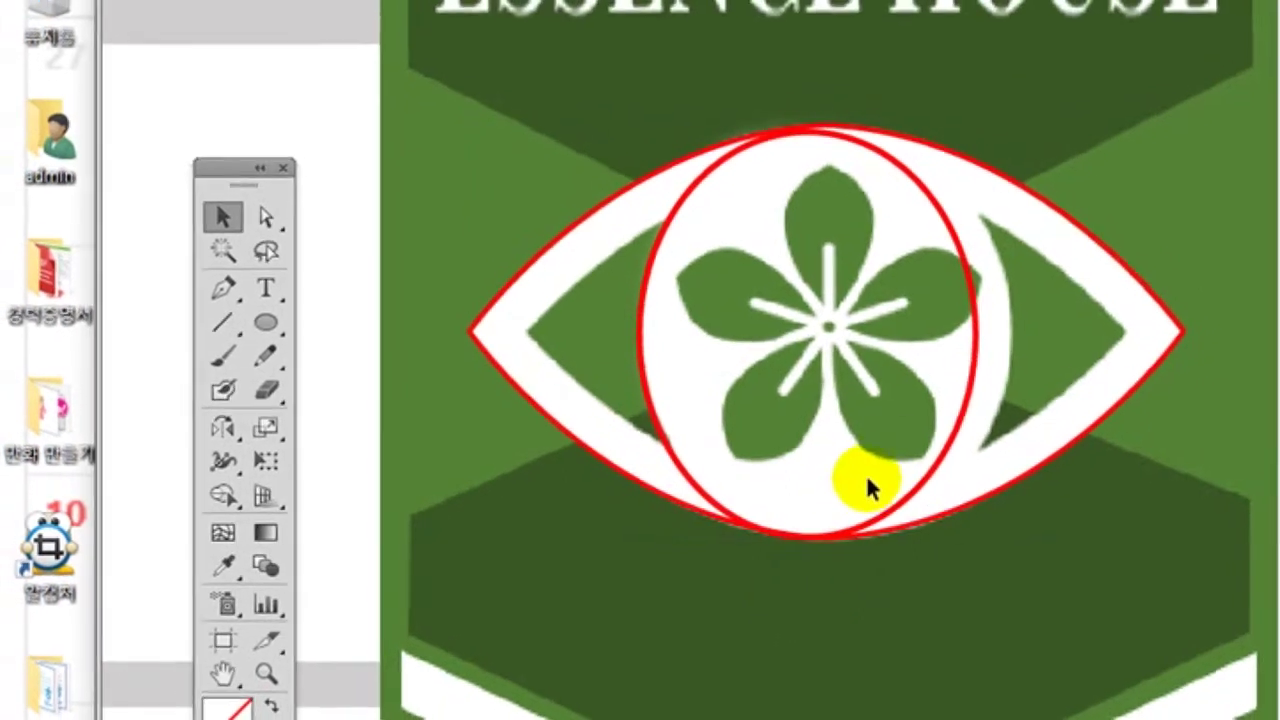
Copy the ellipse horizontally so the copy's right side follows the iris's right edge
left_click(936, 456)
left_click_drag(940, 465, 980, 466)
left_click(900, 629)
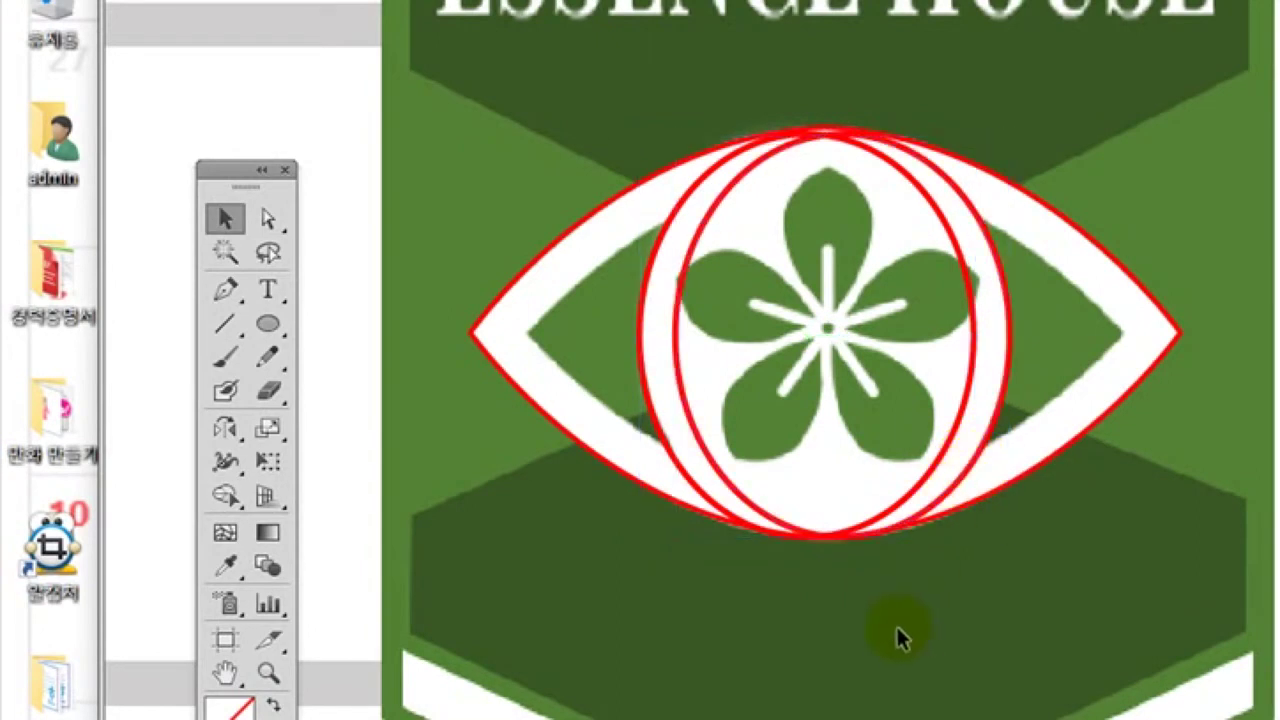
Create a copy of the eye outline scaled uniformly to 80%, with the preview turned on
left_click_drag(834, 627, 729, 473)
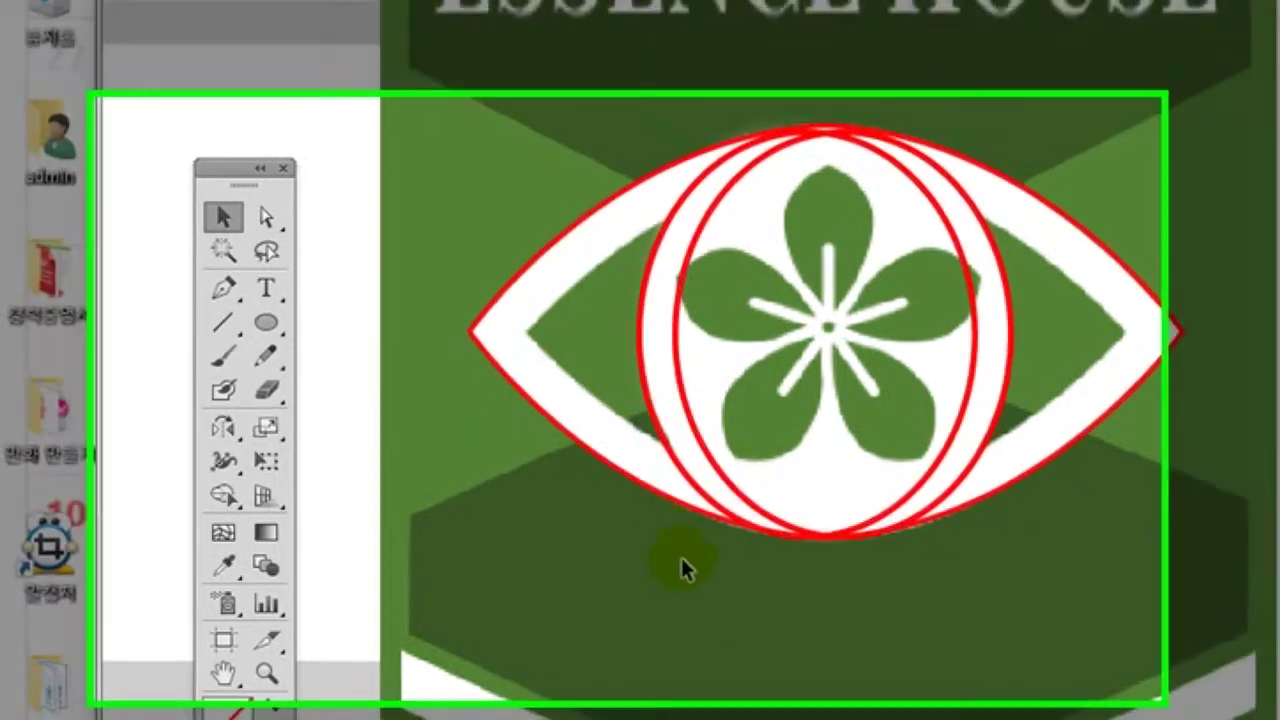
left_click(652, 504)
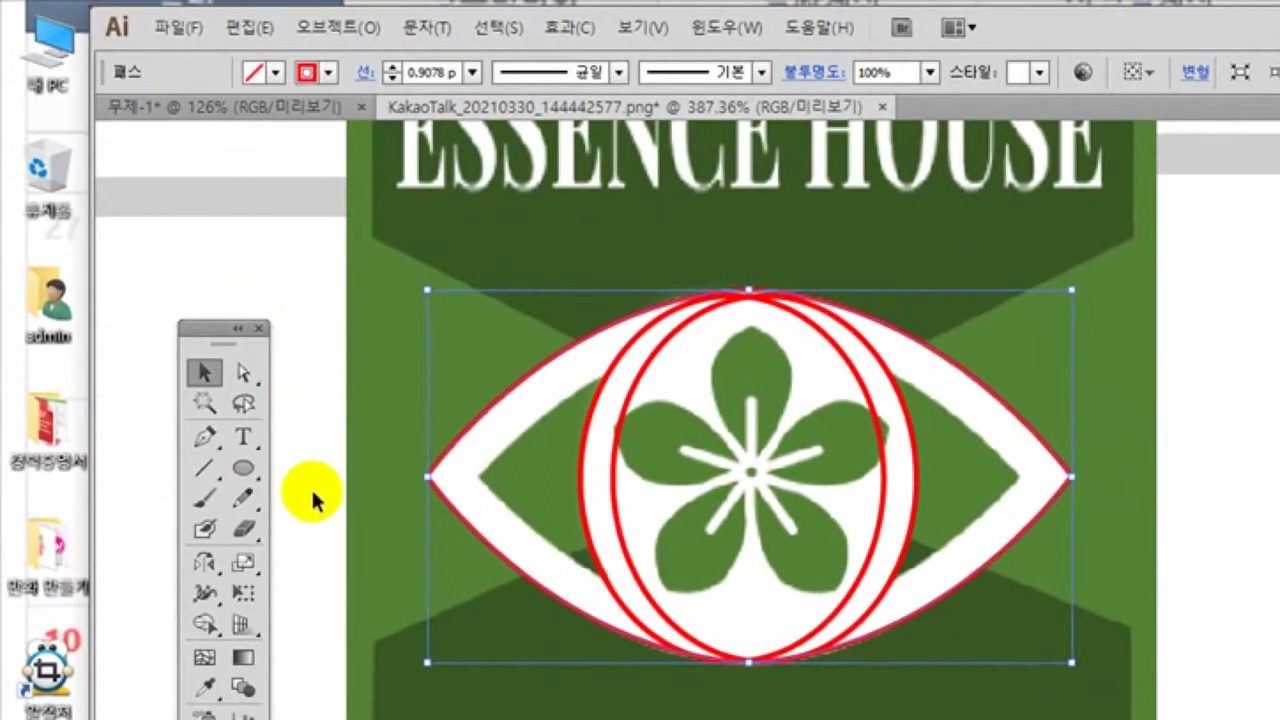
double_click(243, 562)
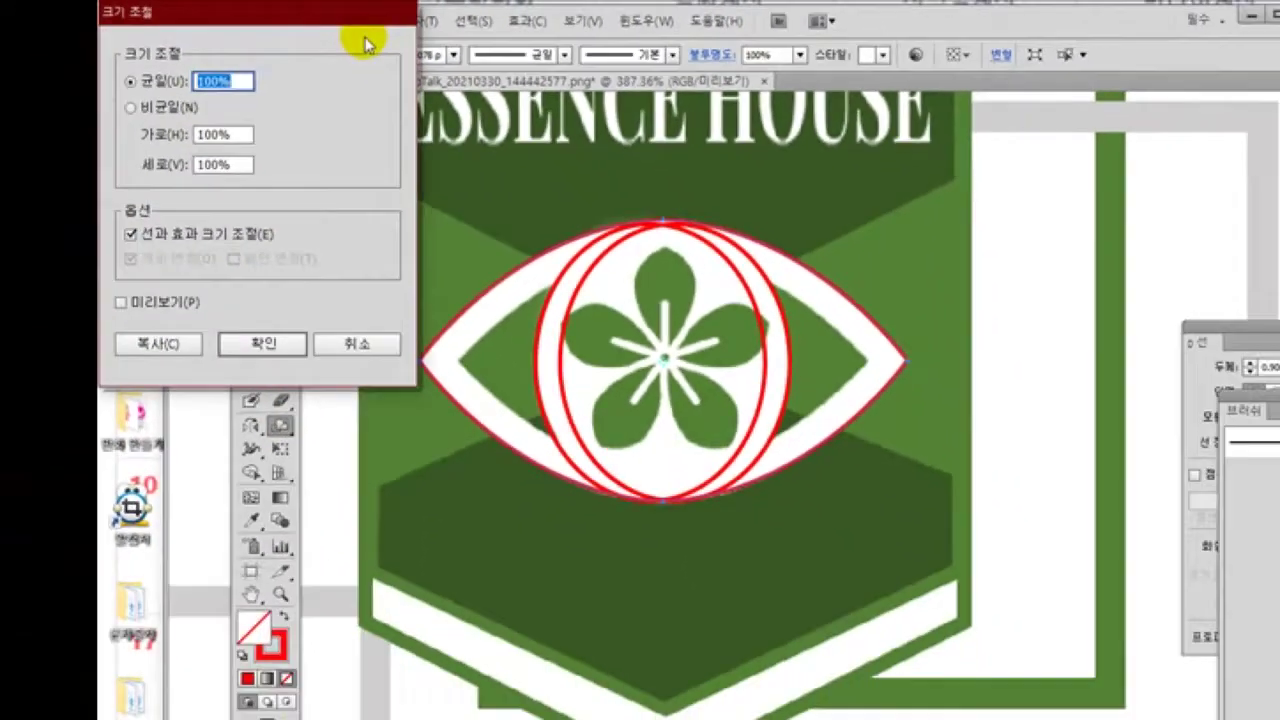
left_click_drag(368, 22, 925, 584)
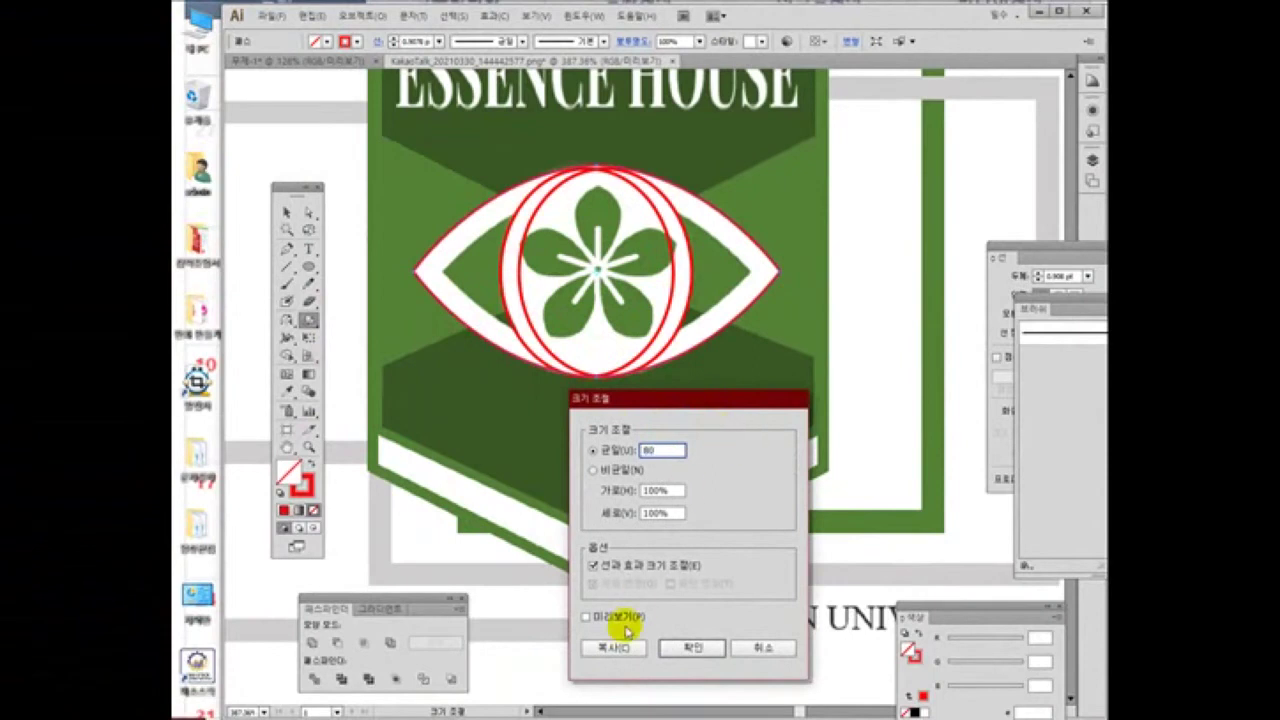
left_click(586, 617)
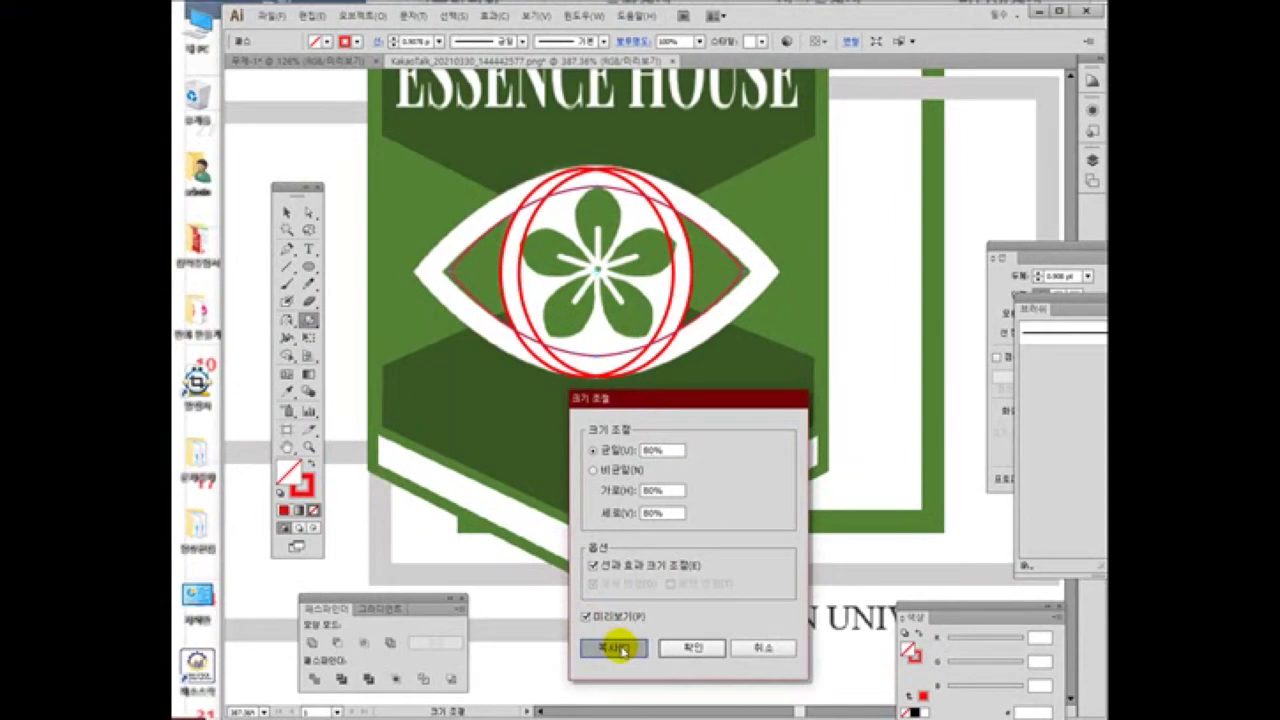
left_click(618, 649)
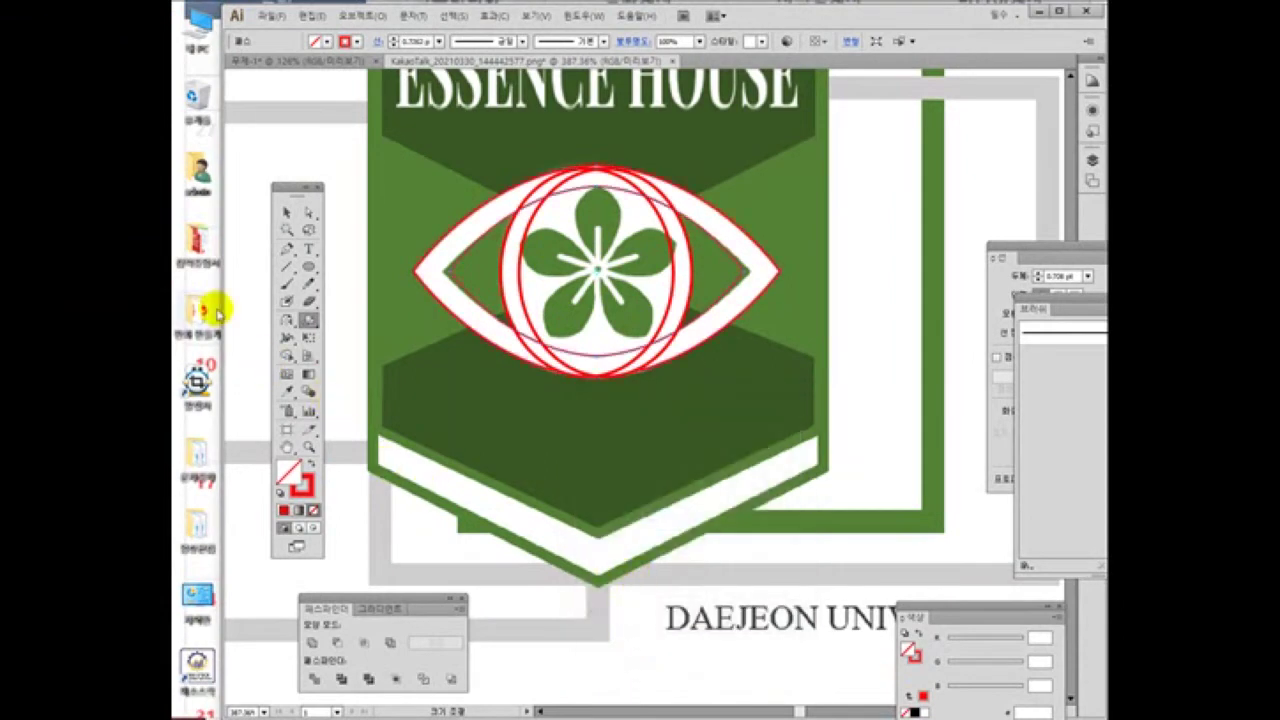
Widen the scaled inner eye outline at both ends so its tips meet the emblem's inner eye corners
left_click(288, 212)
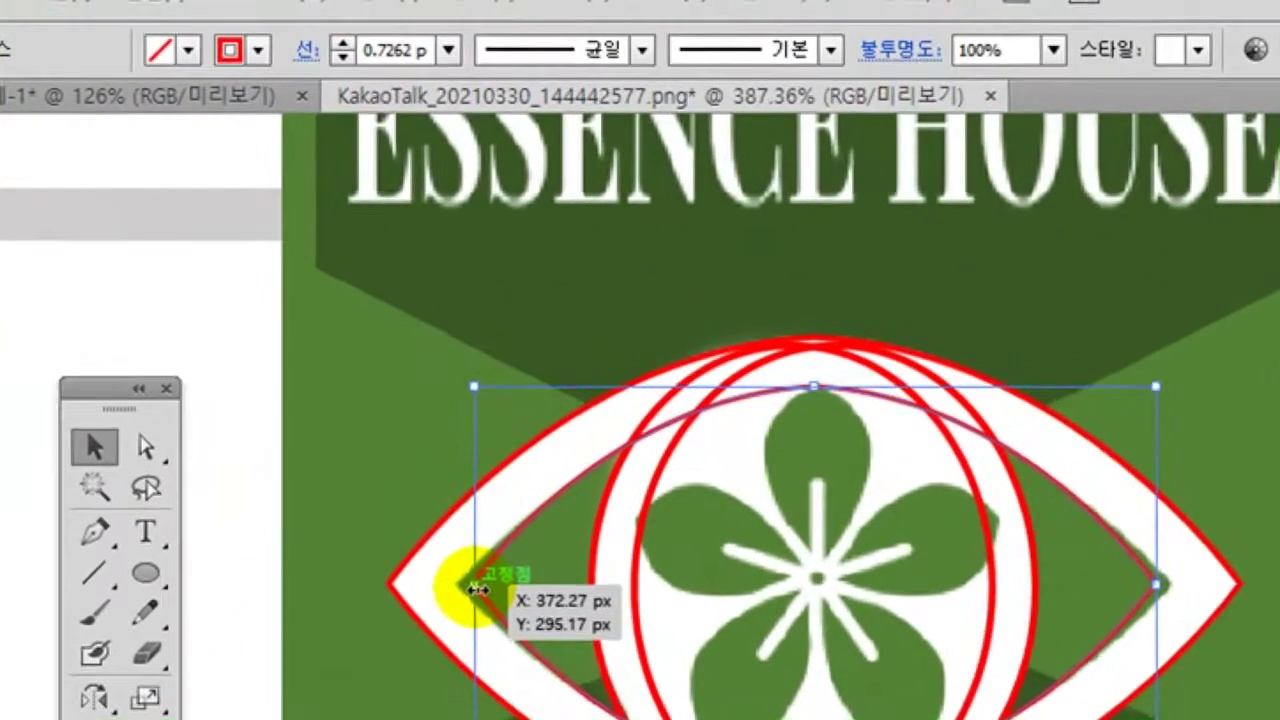
left_click_drag(451, 273, 444, 274)
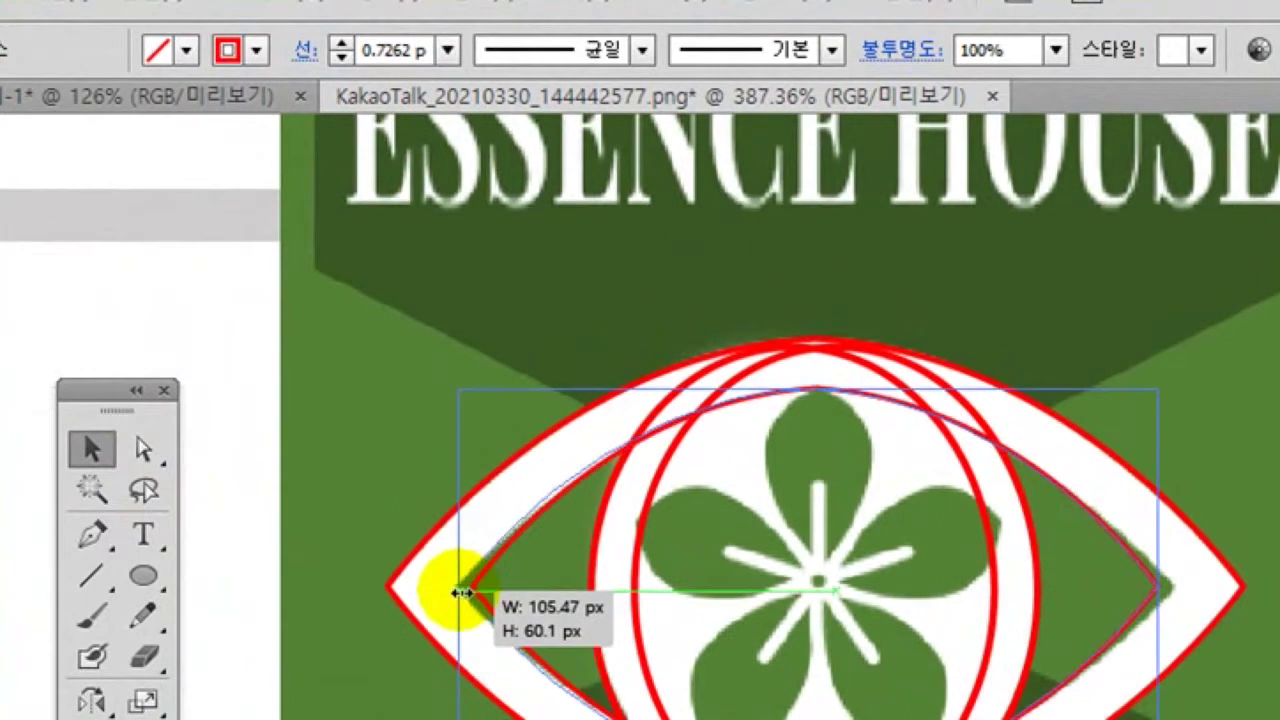
left_click_drag(460, 594, 459, 591)
left_click_drag(1158, 587, 1172, 588)
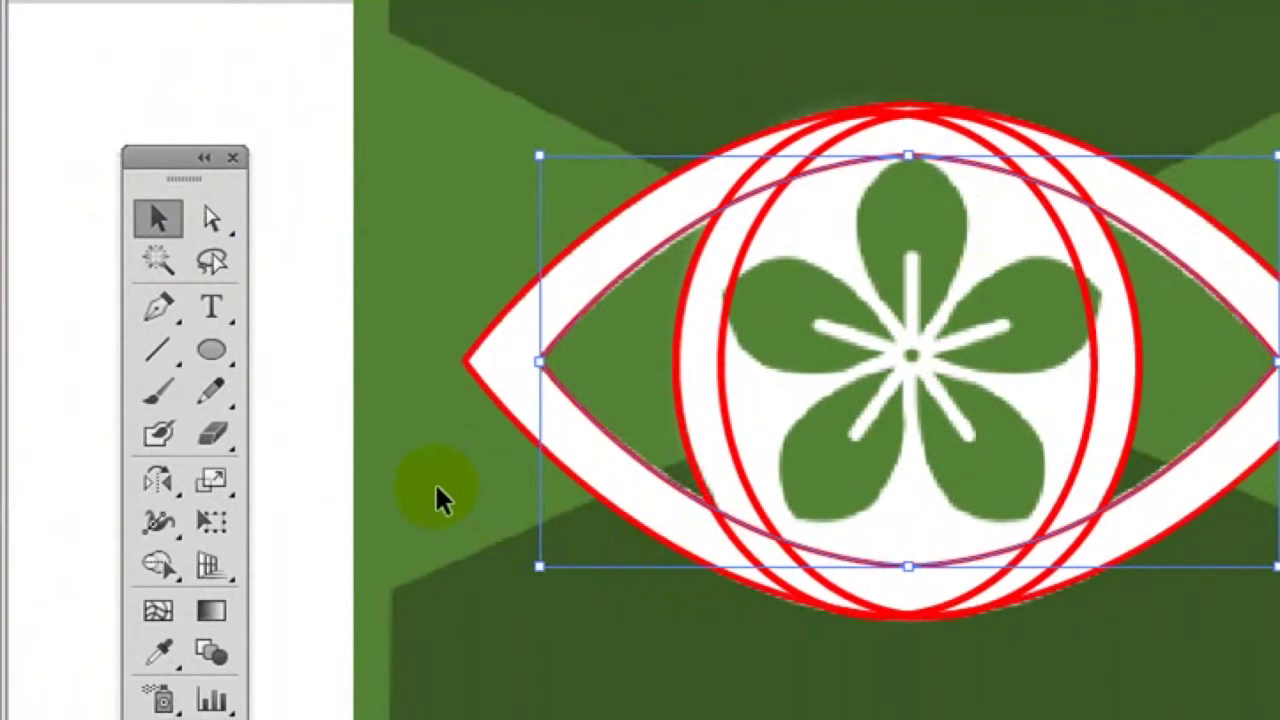
Select the outer eye outline and both iris ellipses and swap fill and stroke to give them a solid red fill
left_click(436, 488)
left_click(592, 495)
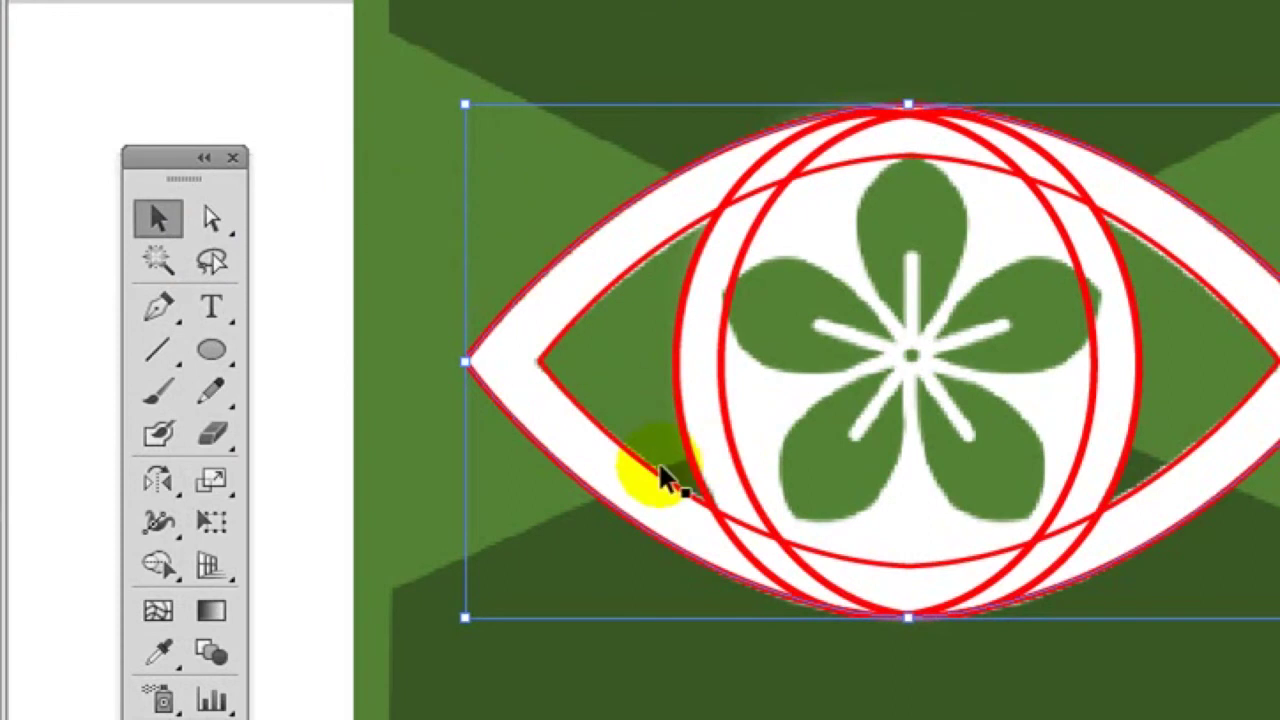
left_click(731, 455, "shift")
left_click(733, 540, "shift")
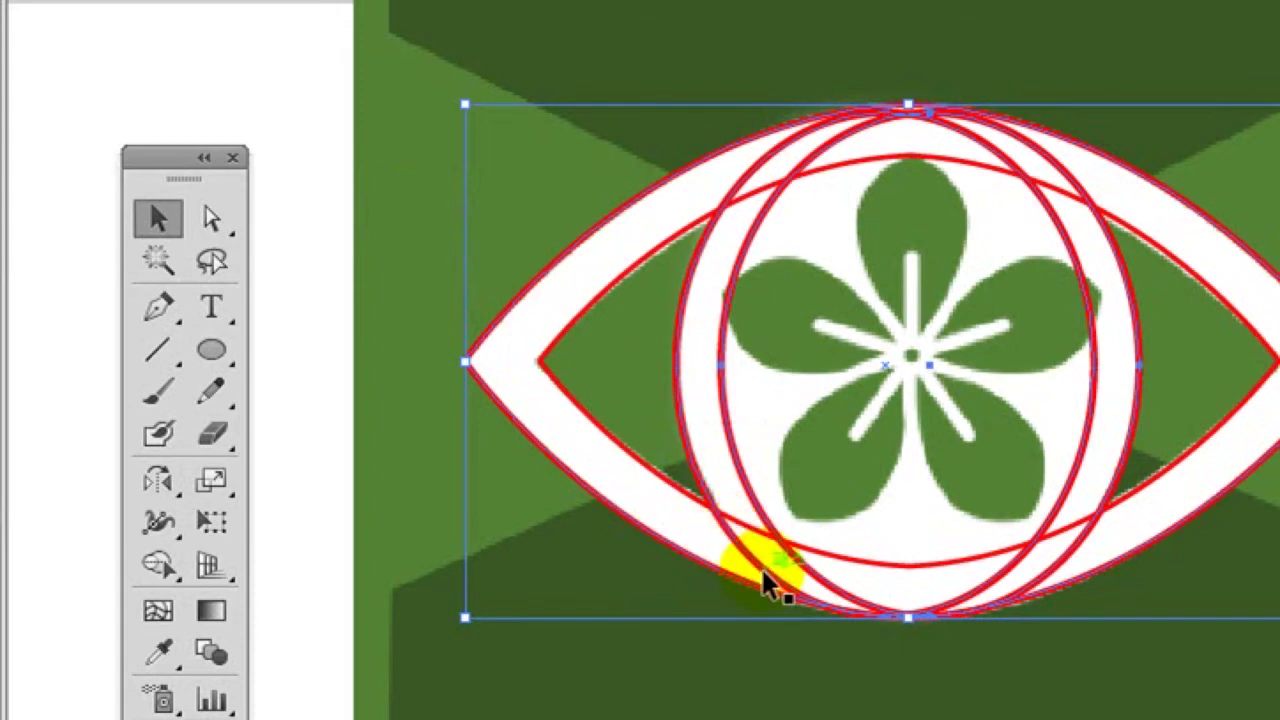
left_click(738, 570, "shift")
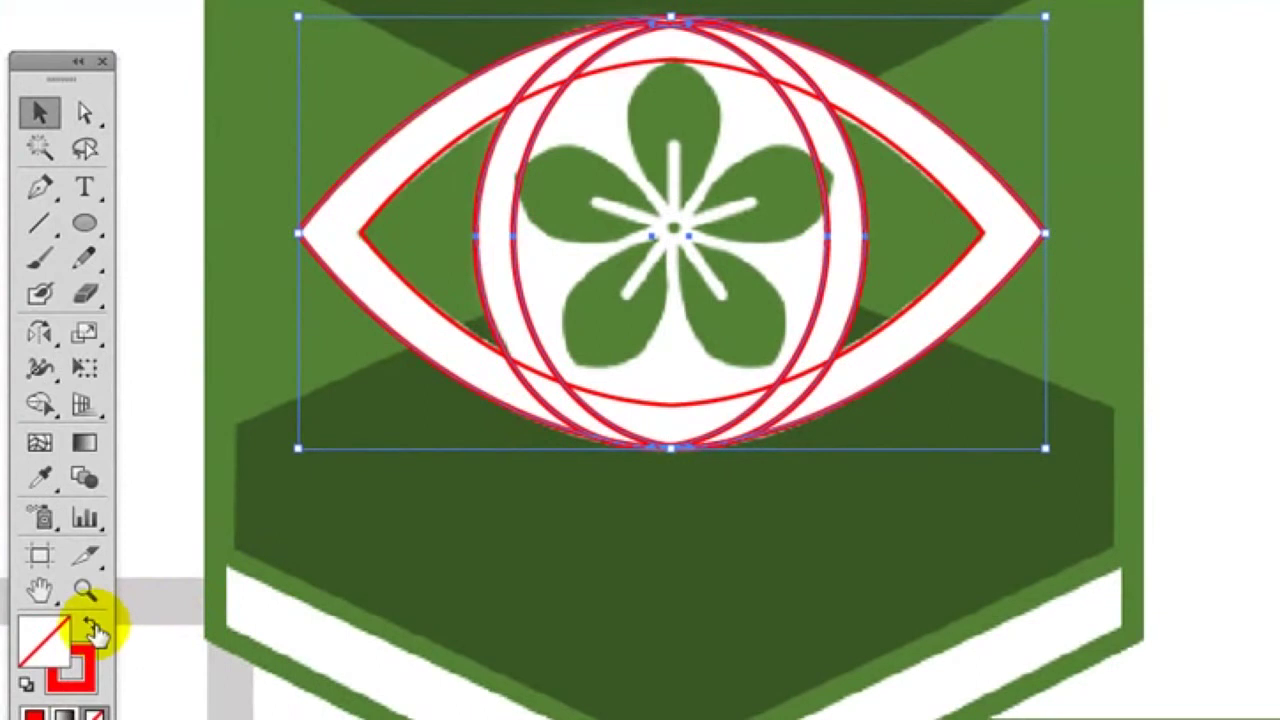
left_click(91, 626)
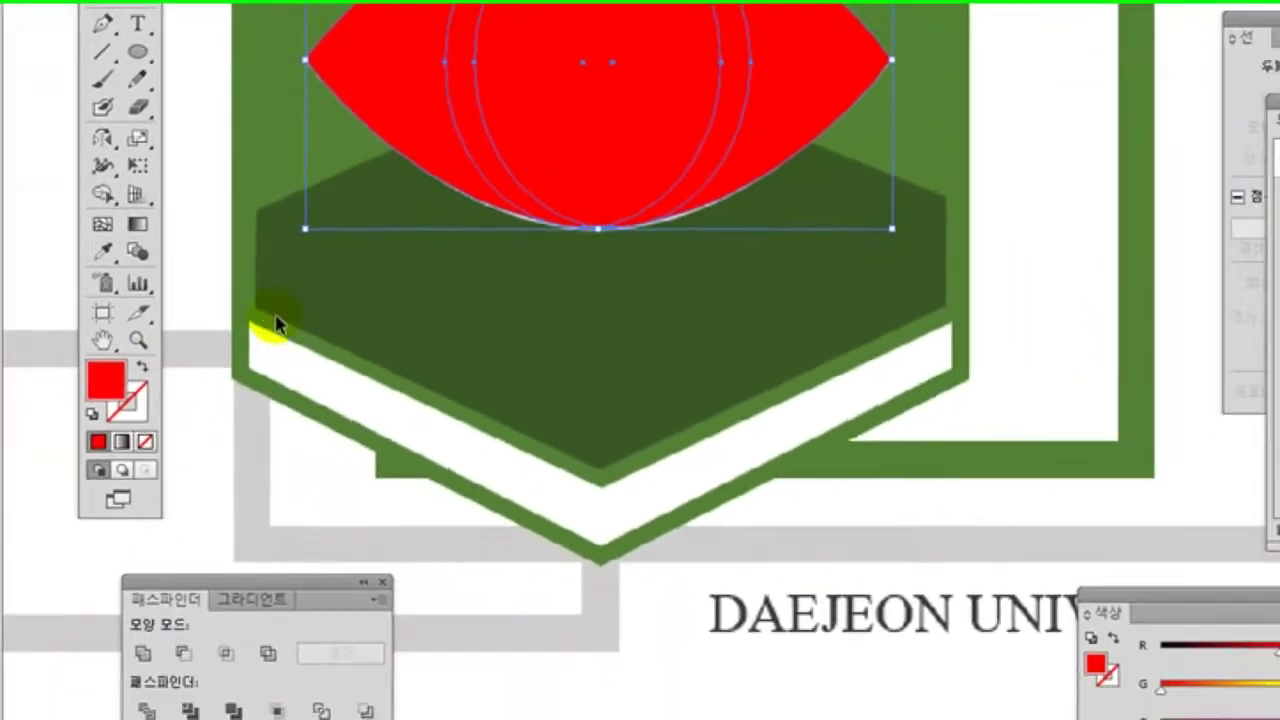
left_click(141, 640)
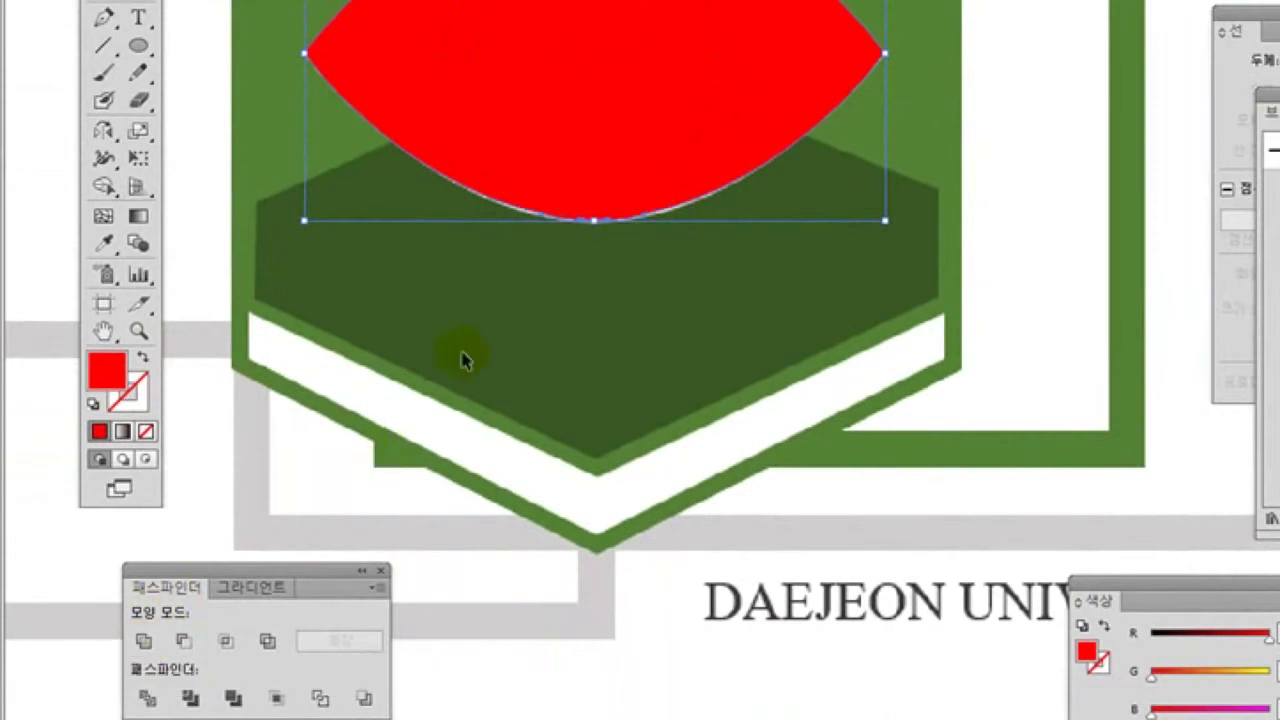
left_click(405, 88, "shift")
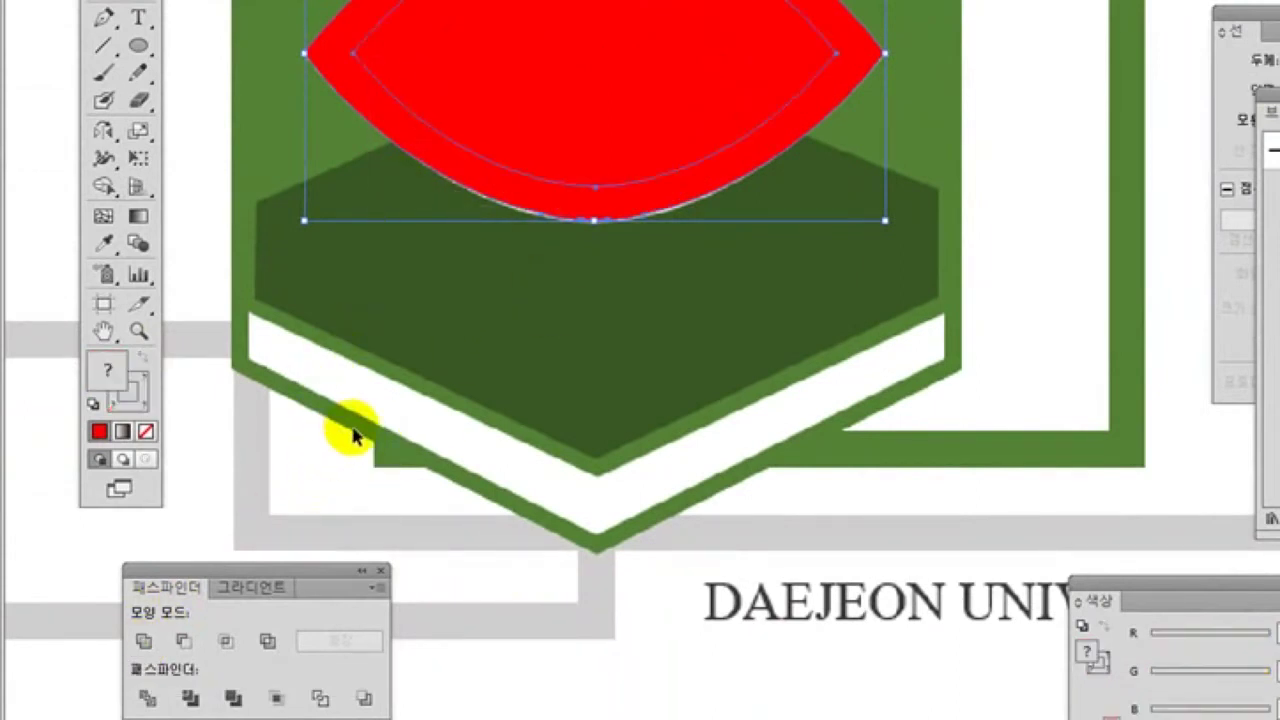
key("ctrl+z")
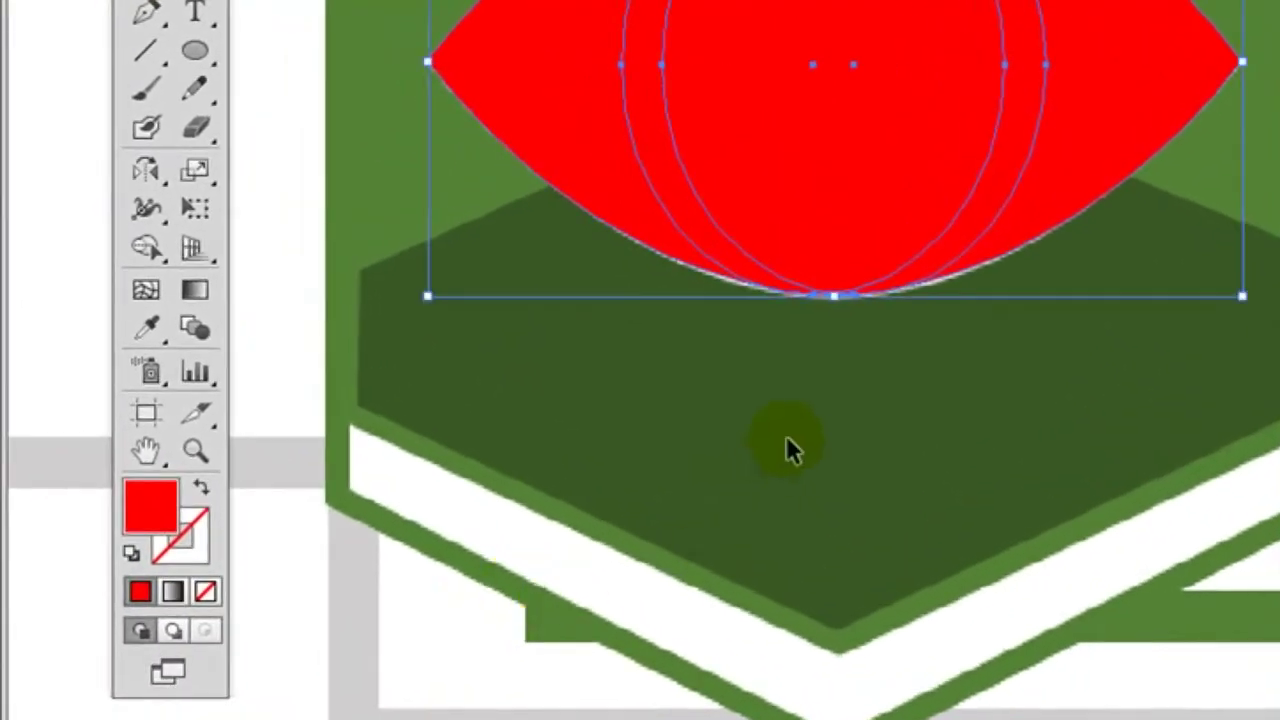
Select all the eye outlines and ellipses together and split them with the Pathfinder Divide operation
left_click_drag(830, 432, 543, 105)
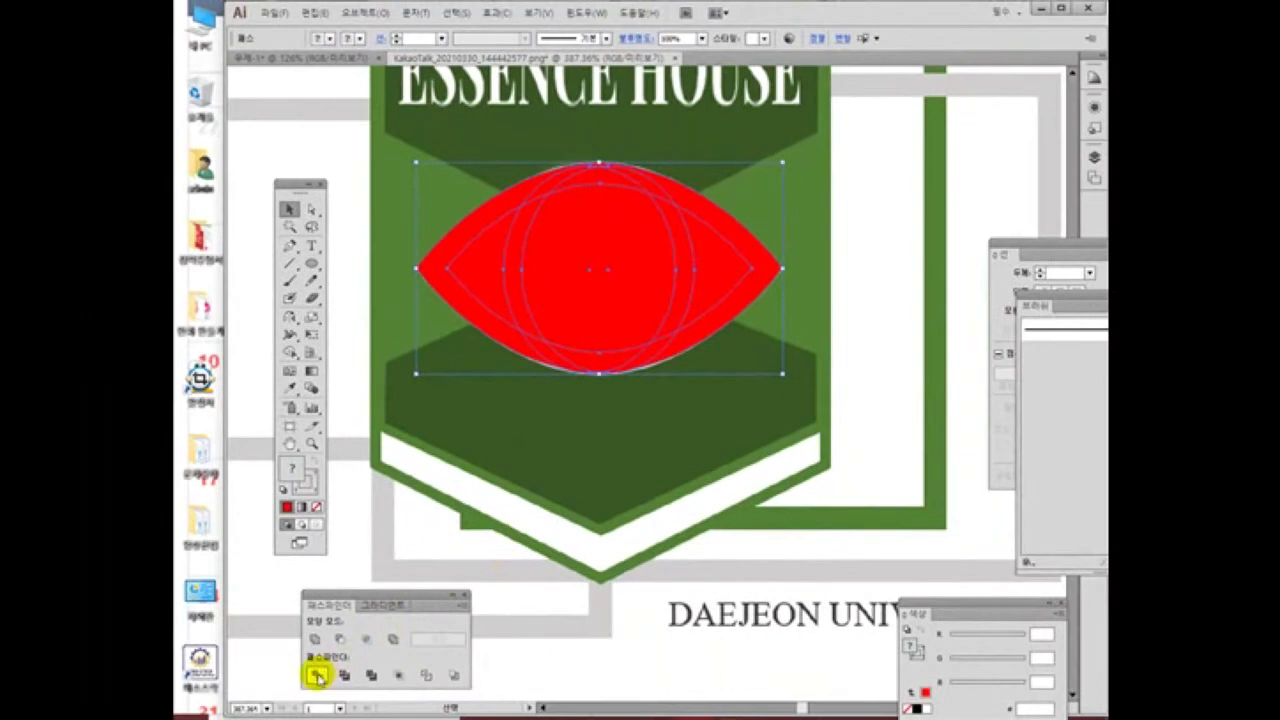
left_click(316, 676)
left_click(598, 434)
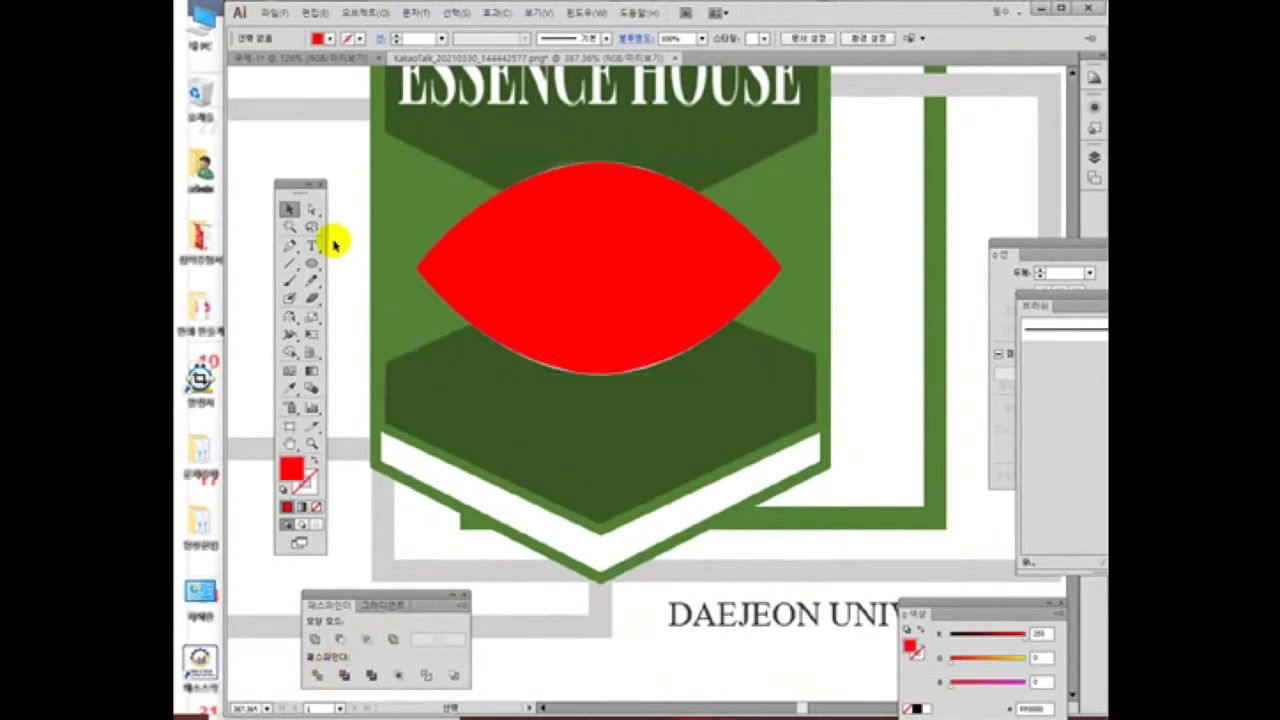
Delete the two divided pieces covering the openings between the iris and the inner eye corners
left_click(487, 271)
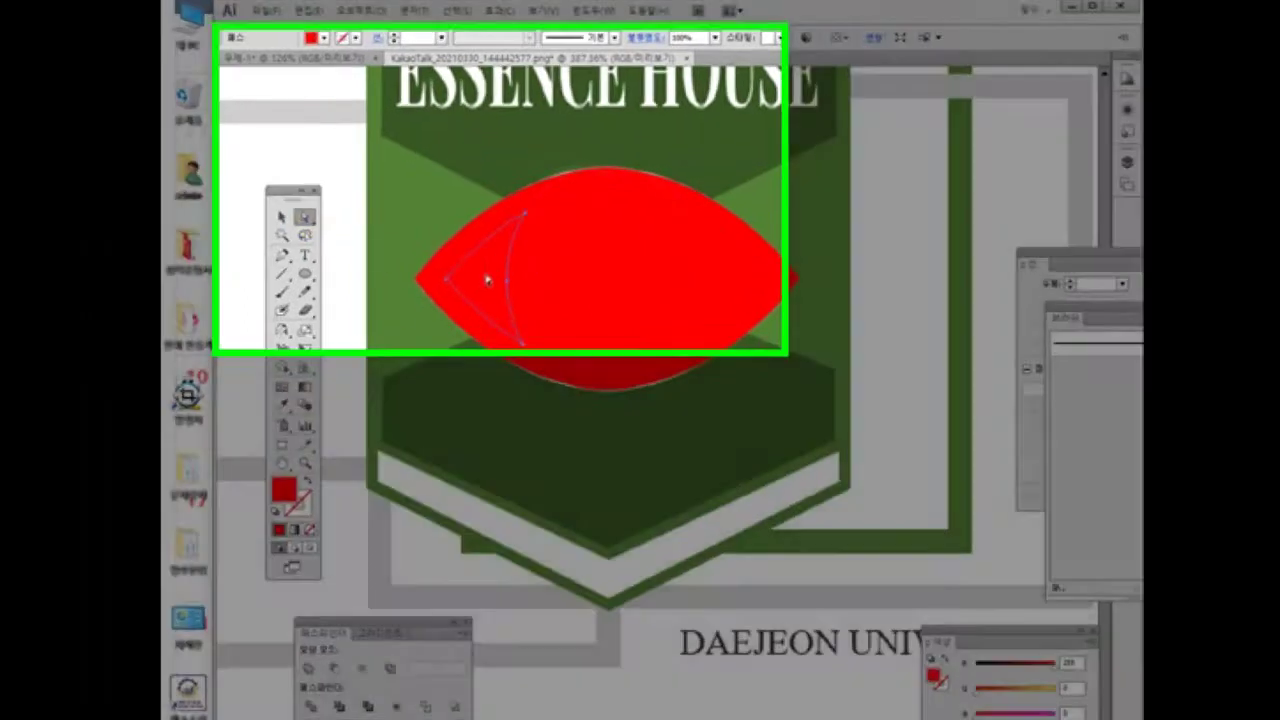
key("Delete")
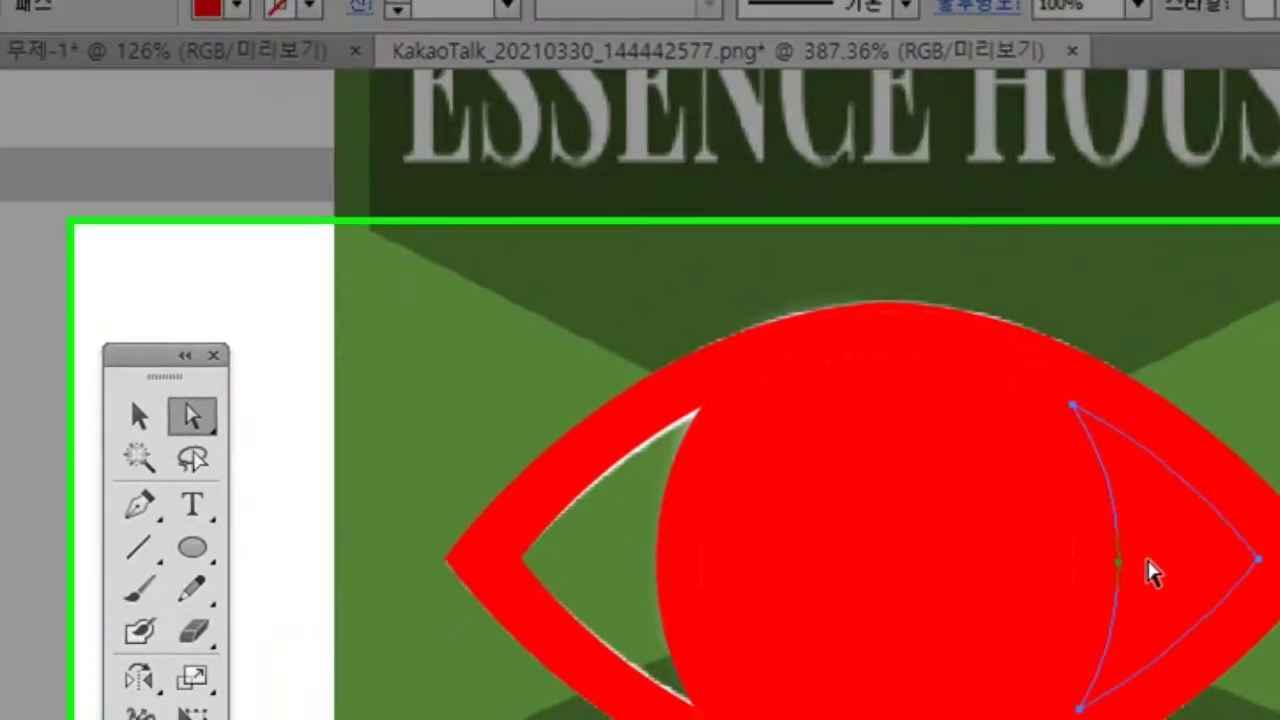
key("Delete")
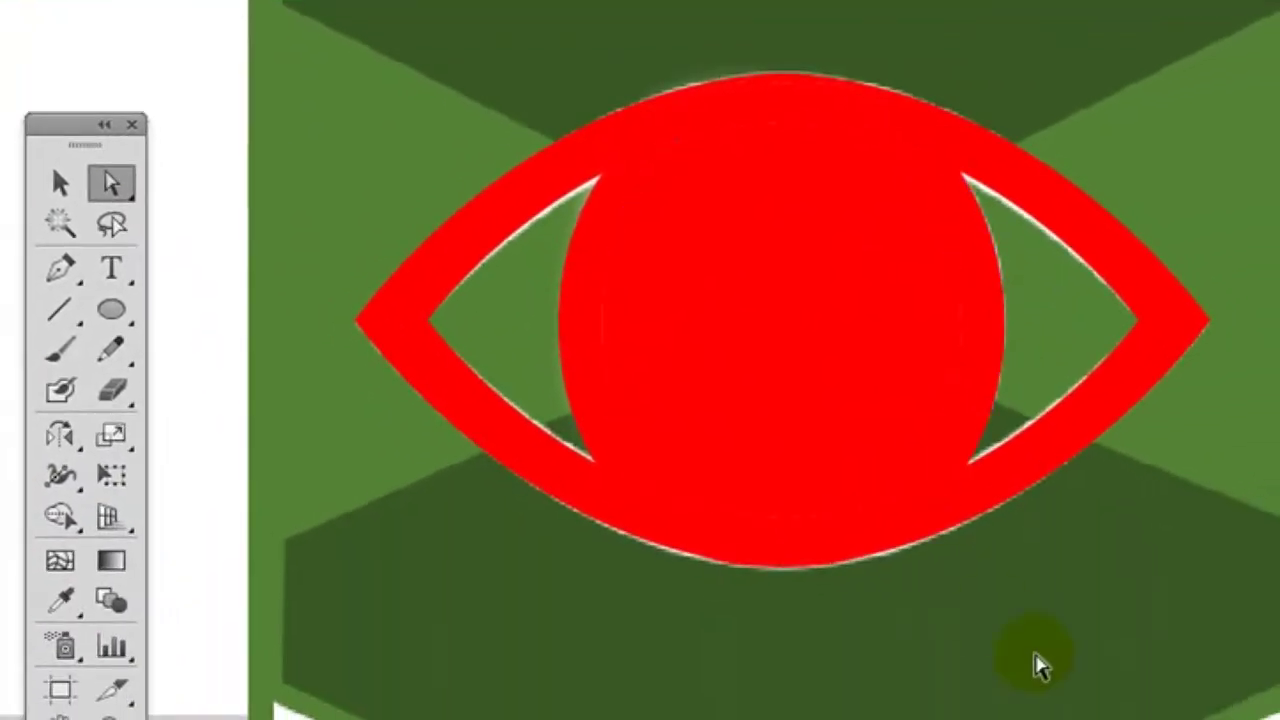
Select all remaining divided eye pieces and unite them into a single red shape
left_click_drag(1230, 652, 253, 66)
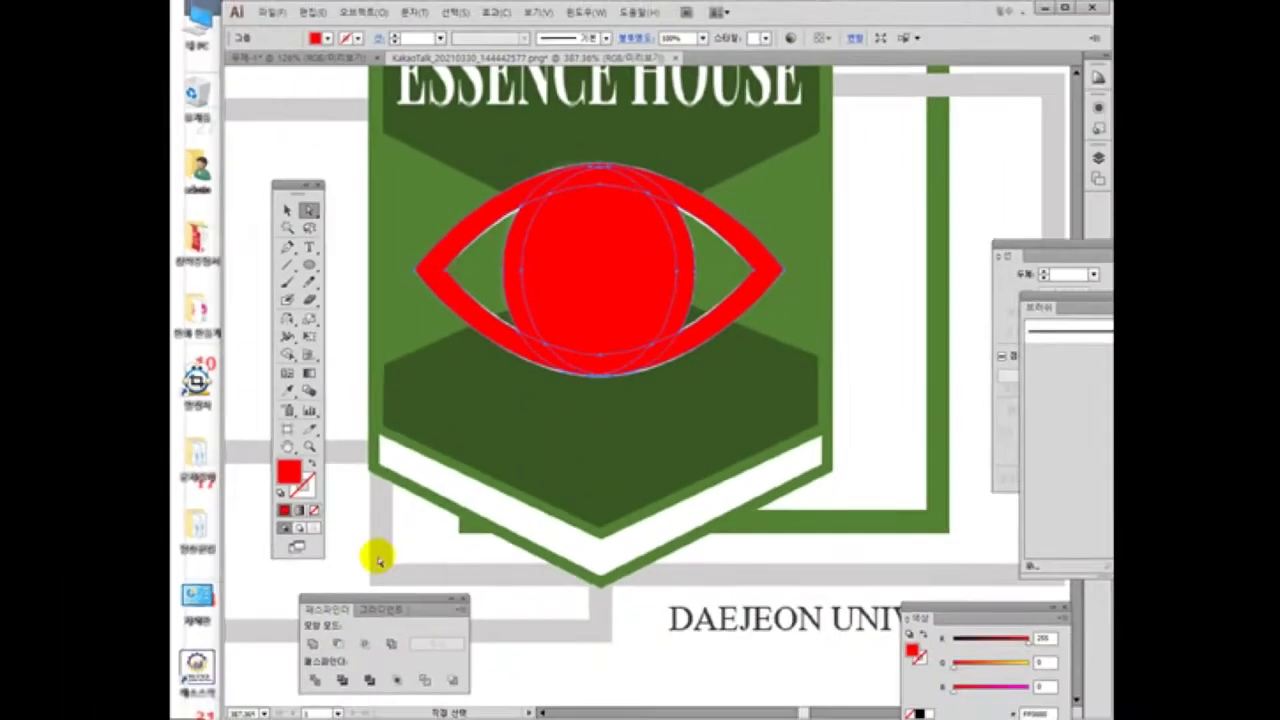
left_click(312, 643)
left_click(514, 449)
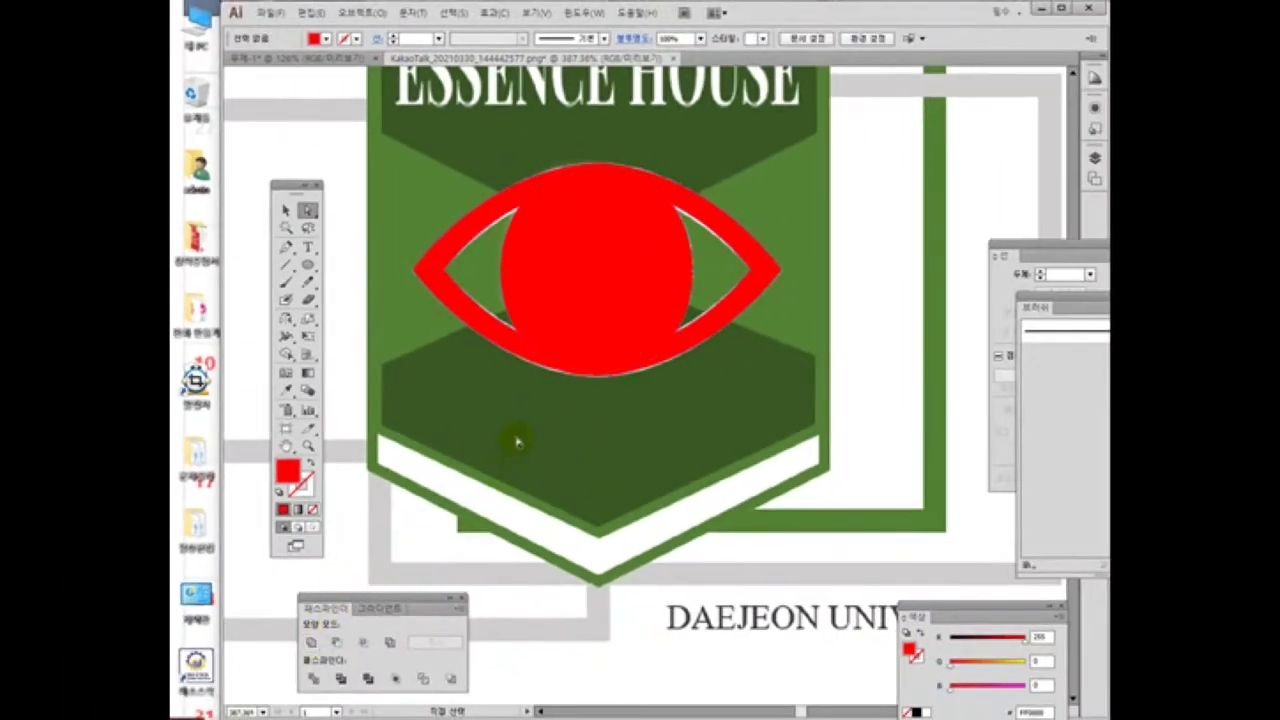
Move the united red eye shape straight down about 85 px to uncover the emblem's eye and flower
left_click_drag(598, 268, 603, 512)
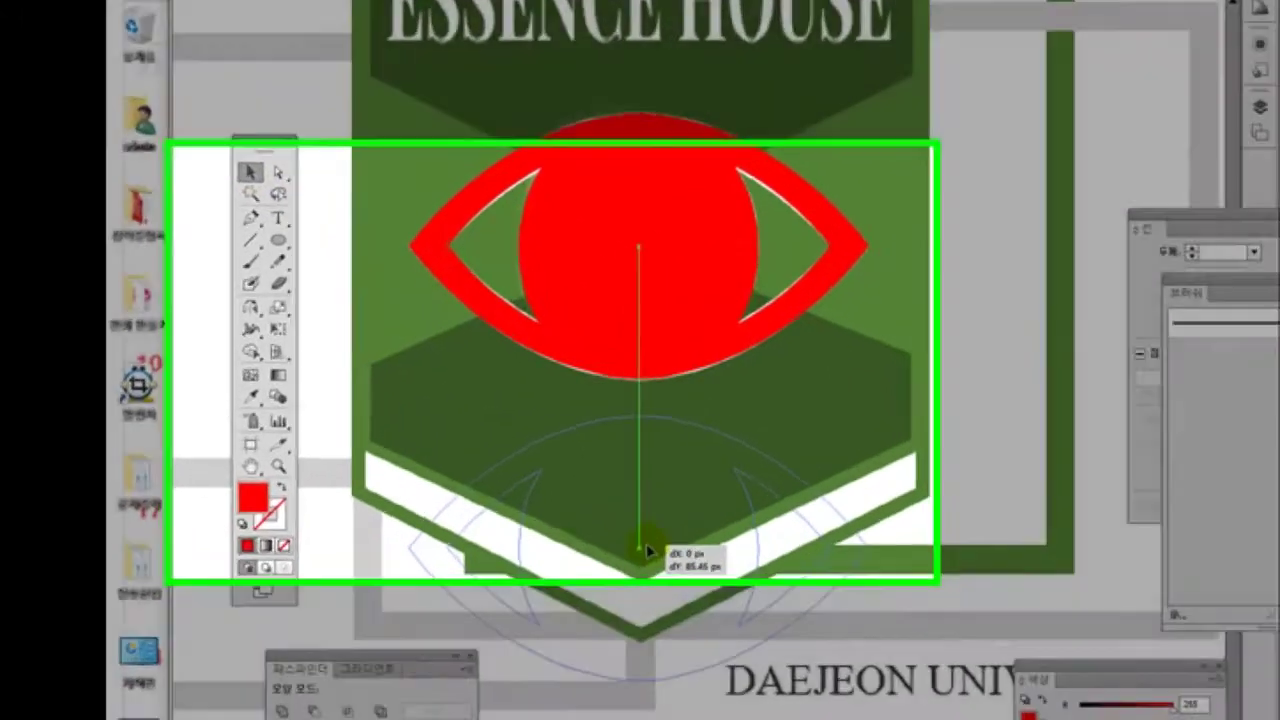
left_click_drag(645, 550, 645, 552)
left_click(864, 379)
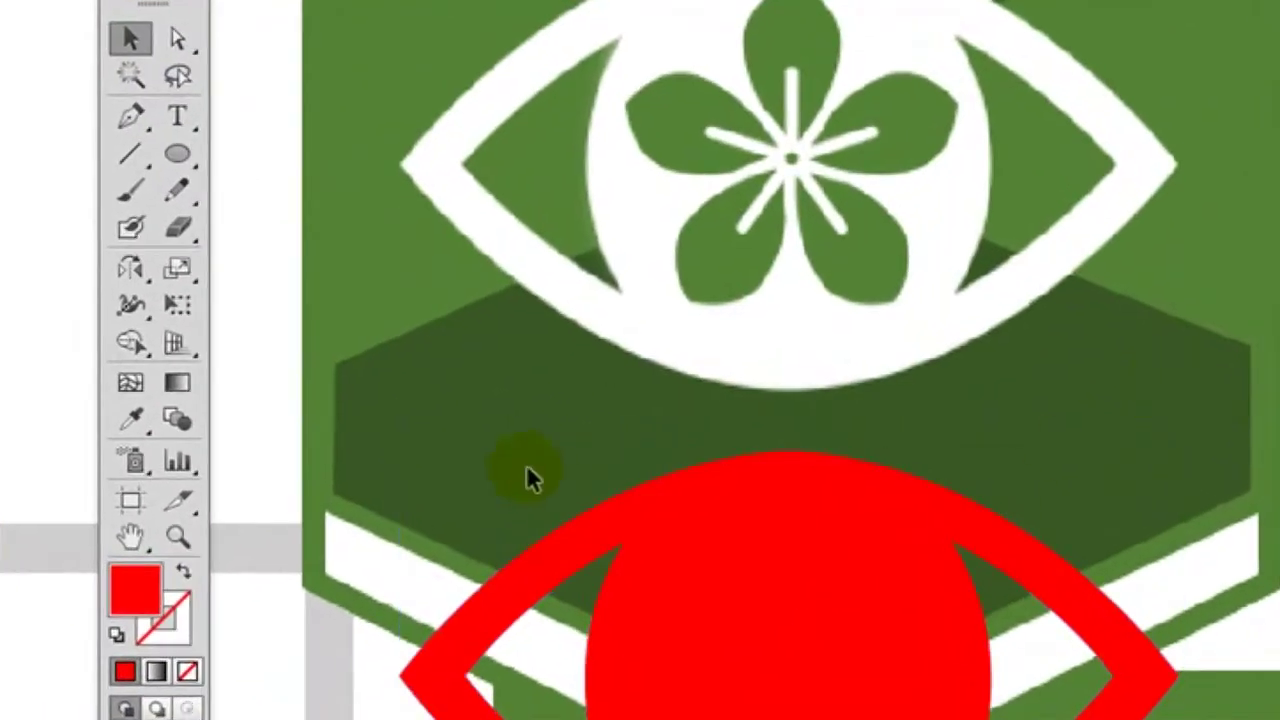
Show the rulers and place a horizontal and a vertical guide crossing at the centre of the emblem's flower
left_click(789, 154)
left_click(906, 404)
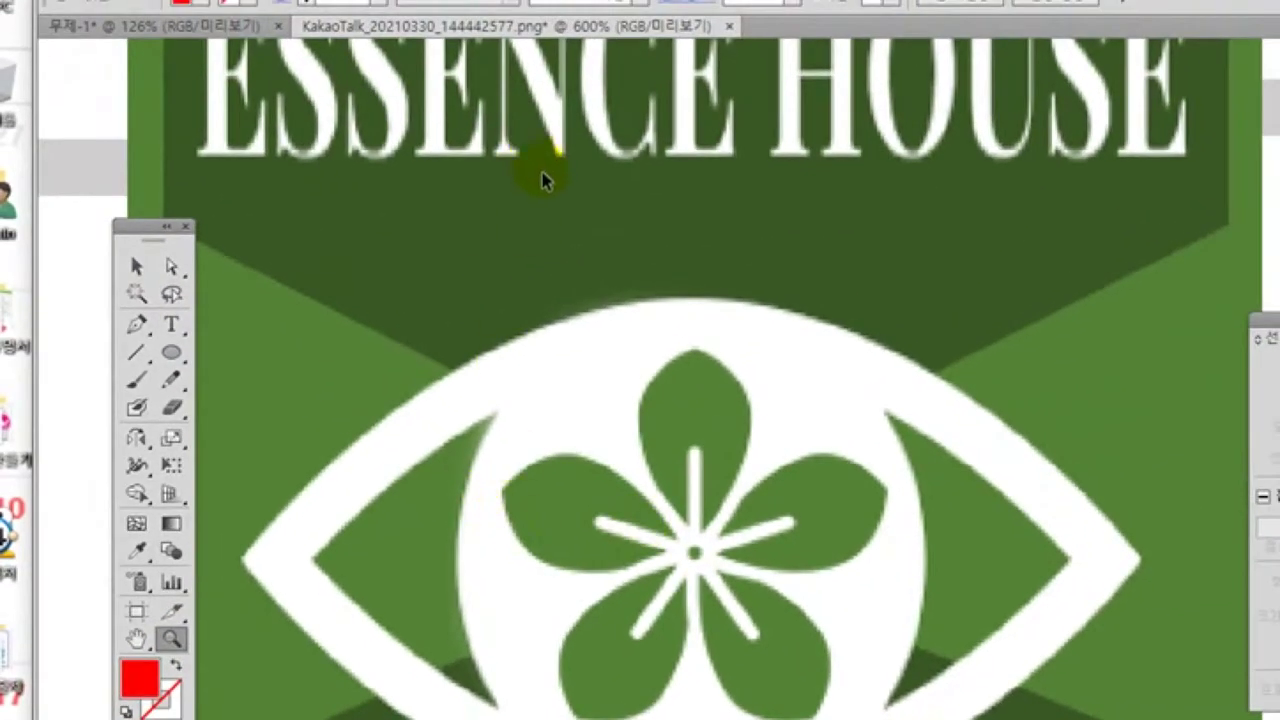
key("ctrl+r")
left_click_drag(563, 47, 505, 556)
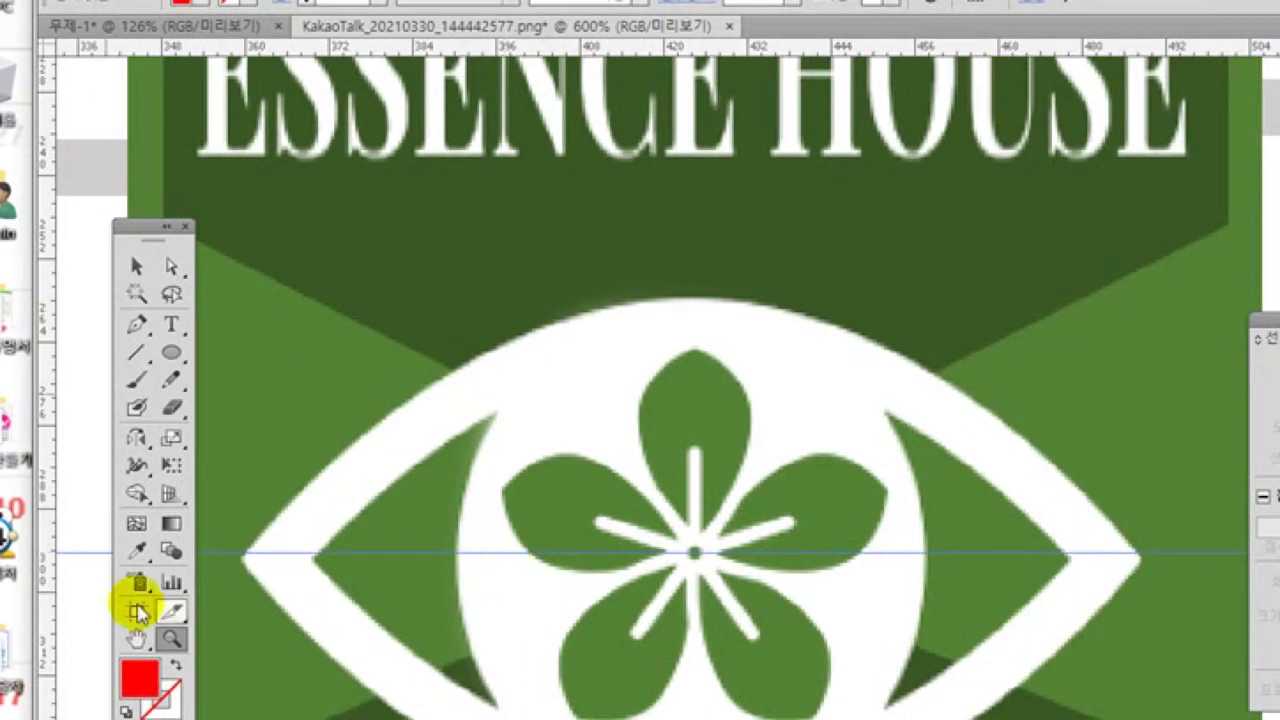
left_click_drag(46, 577, 700, 639)
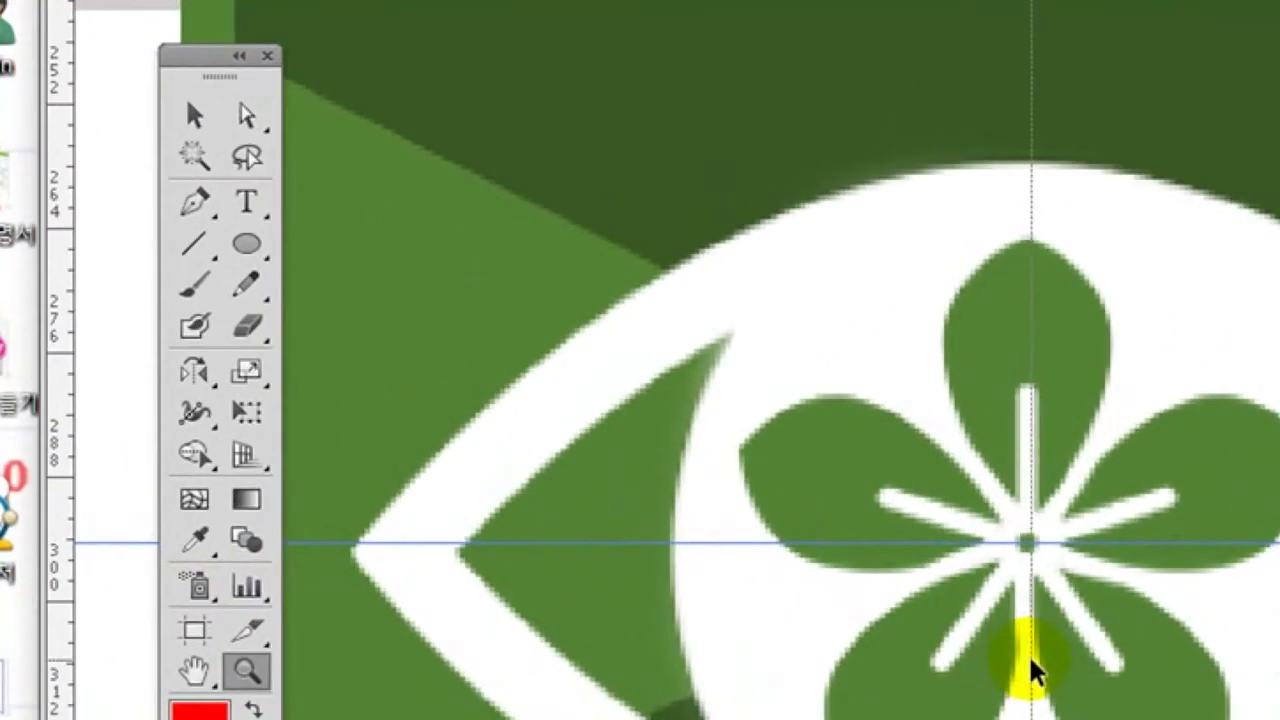
left_click_drag(1032, 662, 1026, 664)
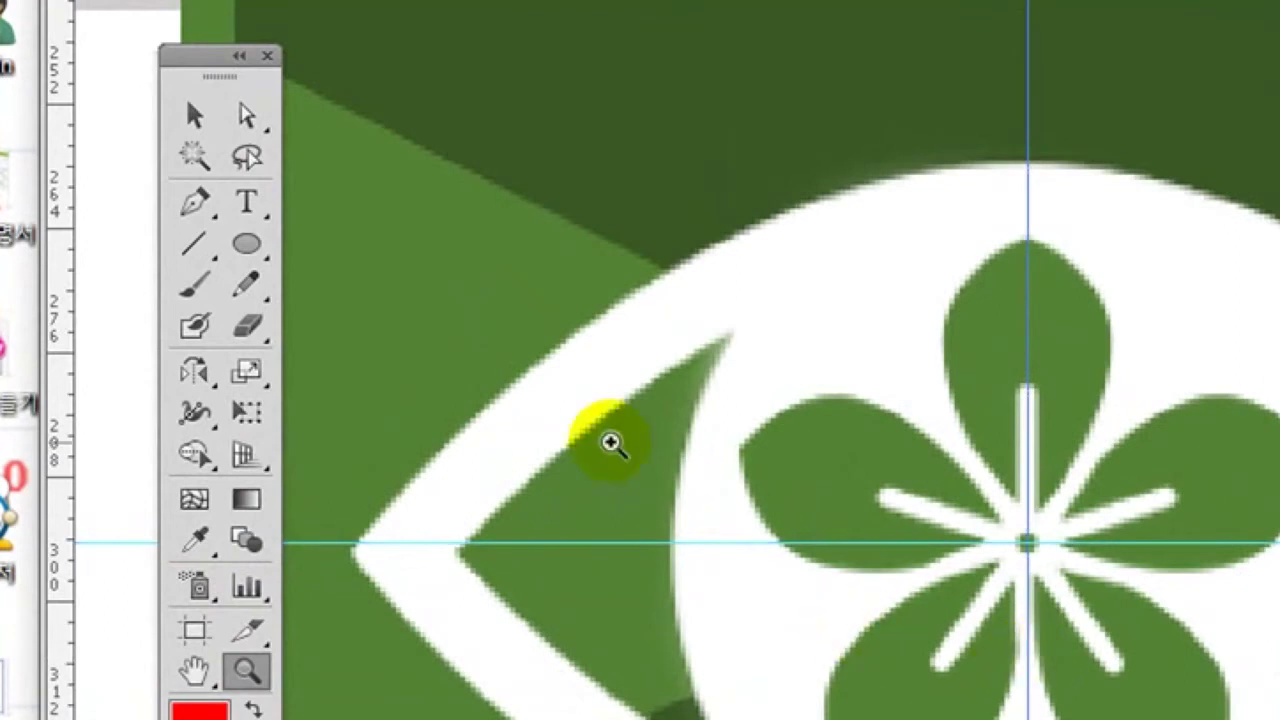
Lock the guides crossing at the flower's centre
left_click(195, 115)
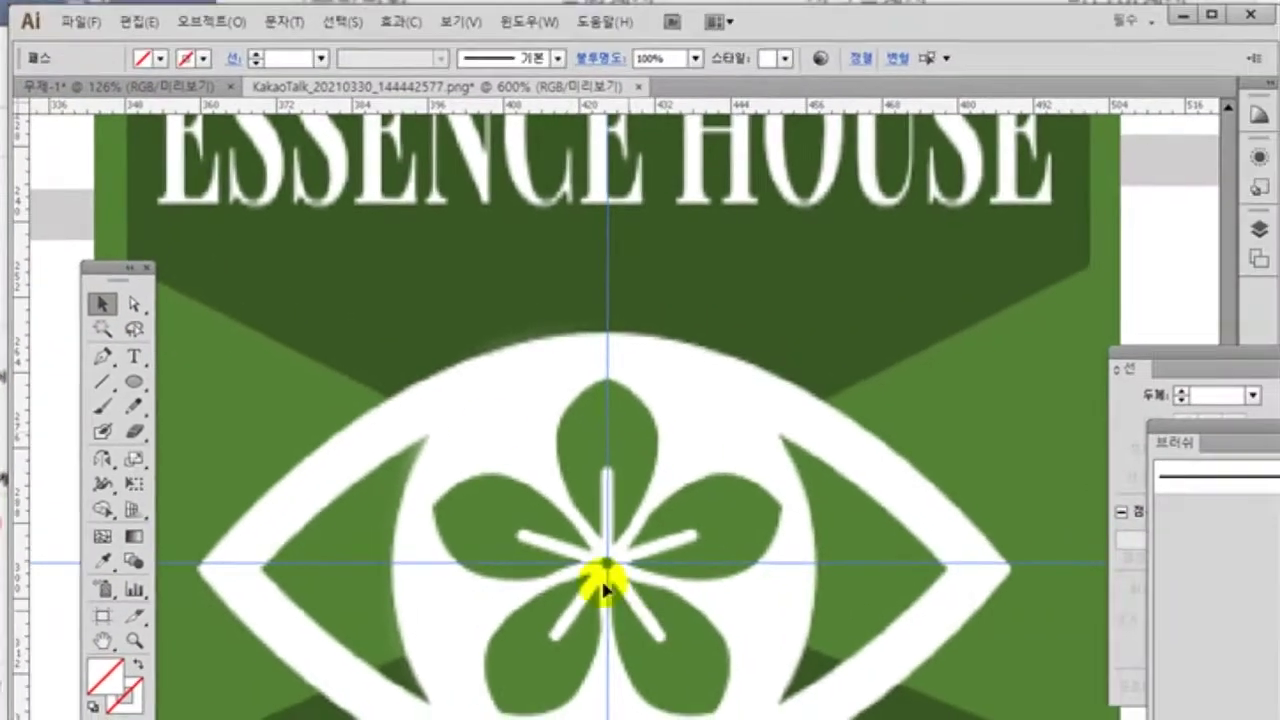
left_click(452, 22)
mouse_move(755, 616)
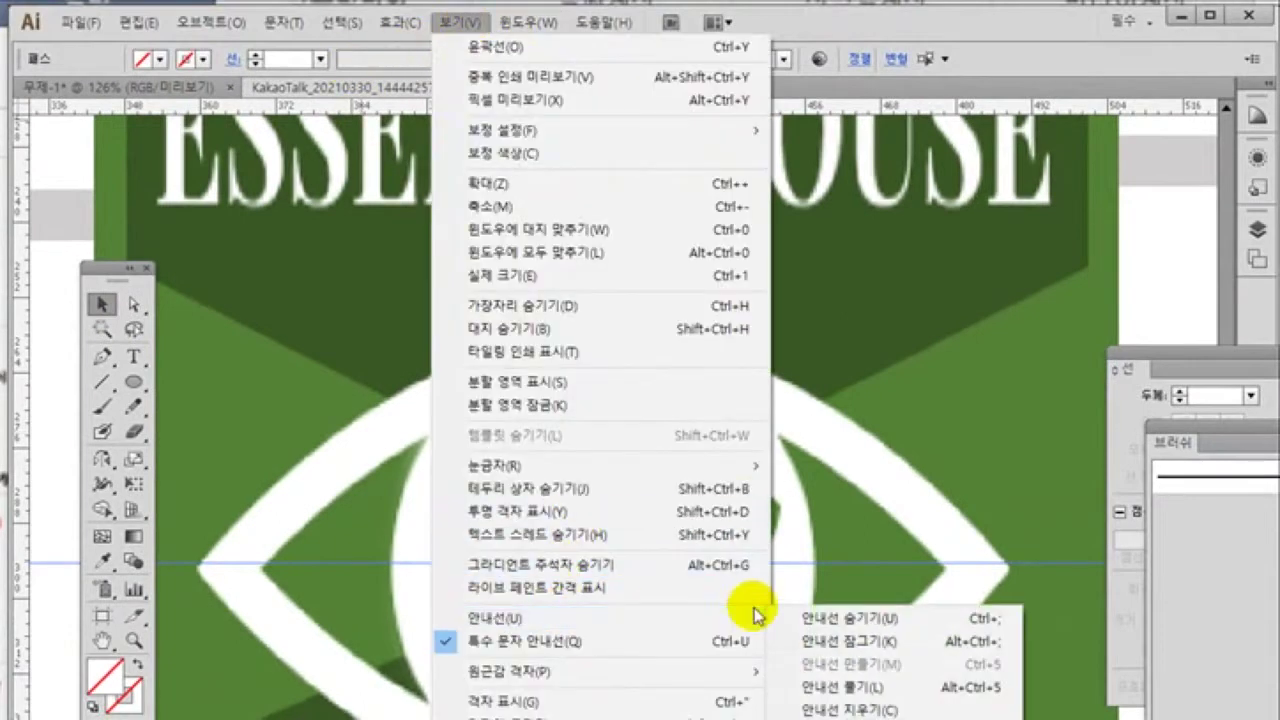
left_click(851, 641)
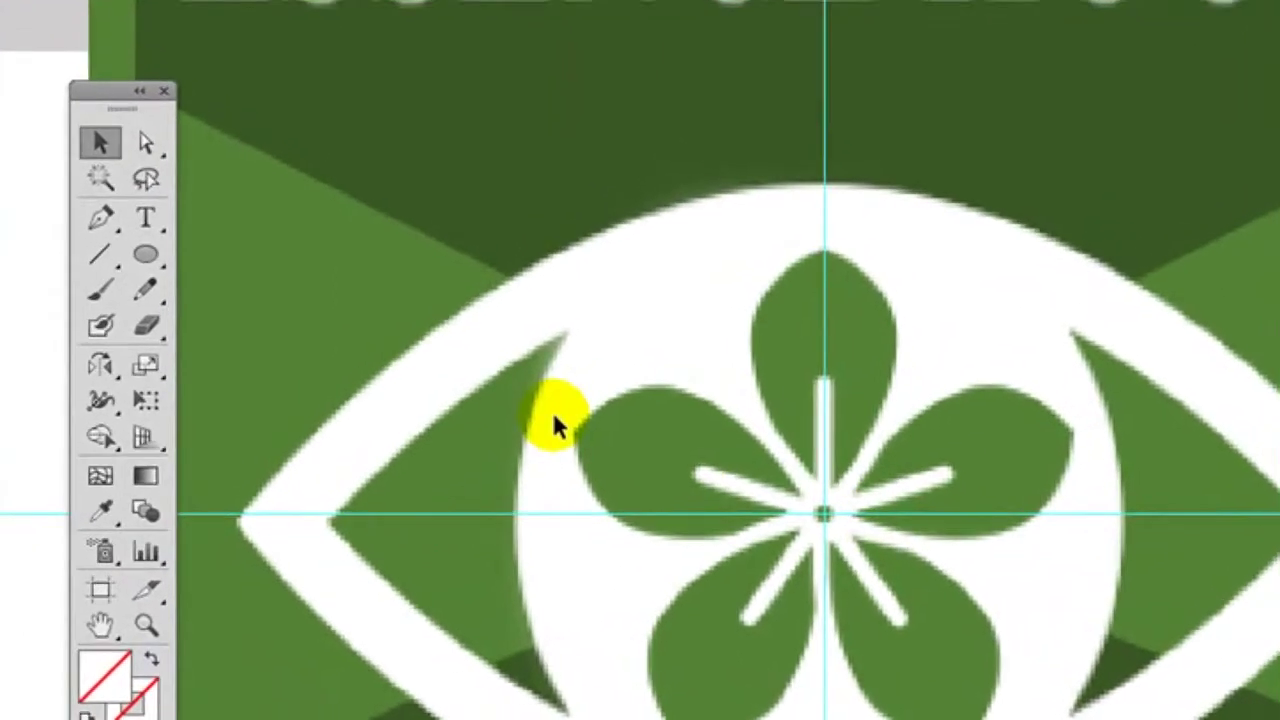
Draw an upright ellipse over the flower's top petal, centred on the vertical guide, and fill it with the emblem's sampled green
left_click(97, 216)
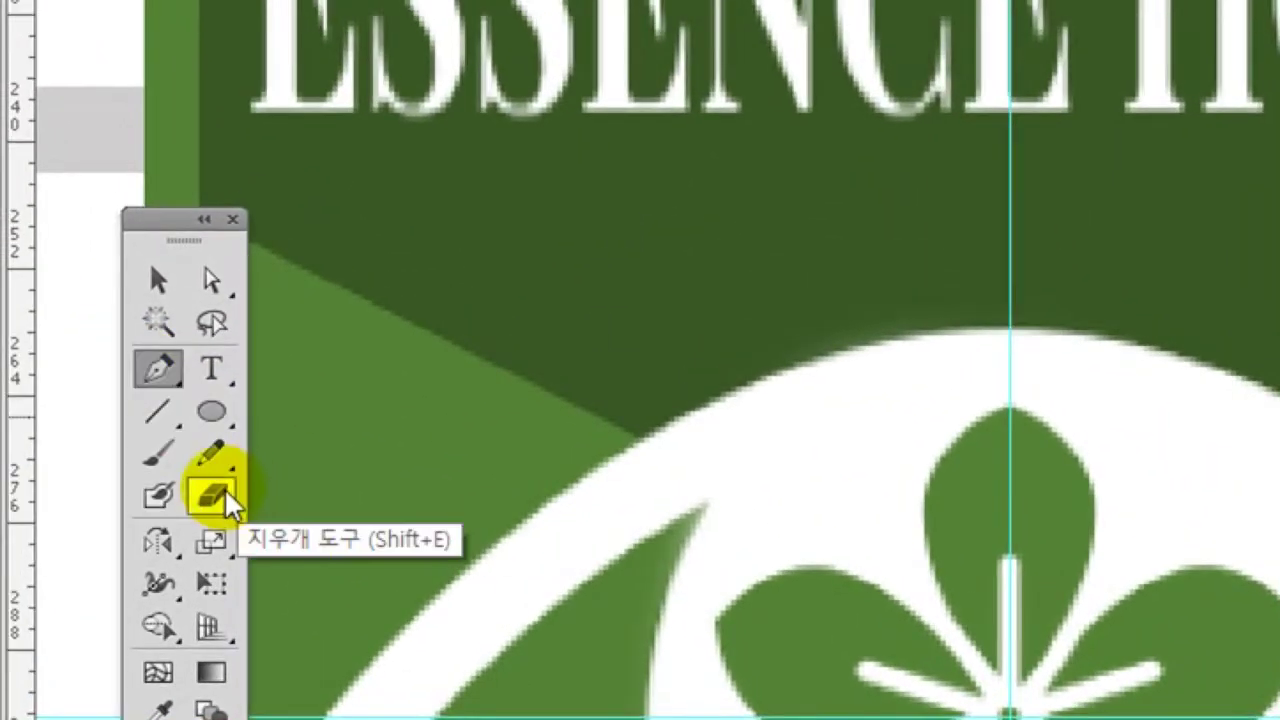
left_click_drag(211, 418, 300, 500)
left_click_drag(923, 390, 1090, 608)
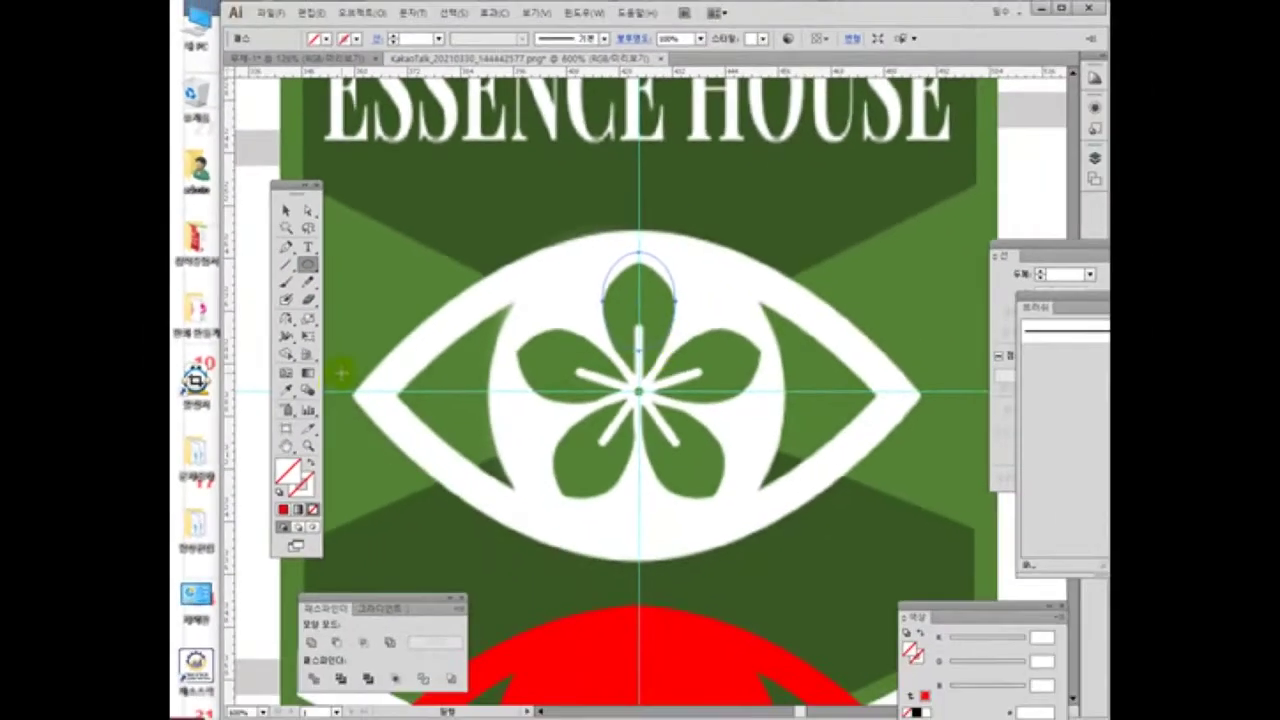
left_click(288, 390)
left_click(592, 320)
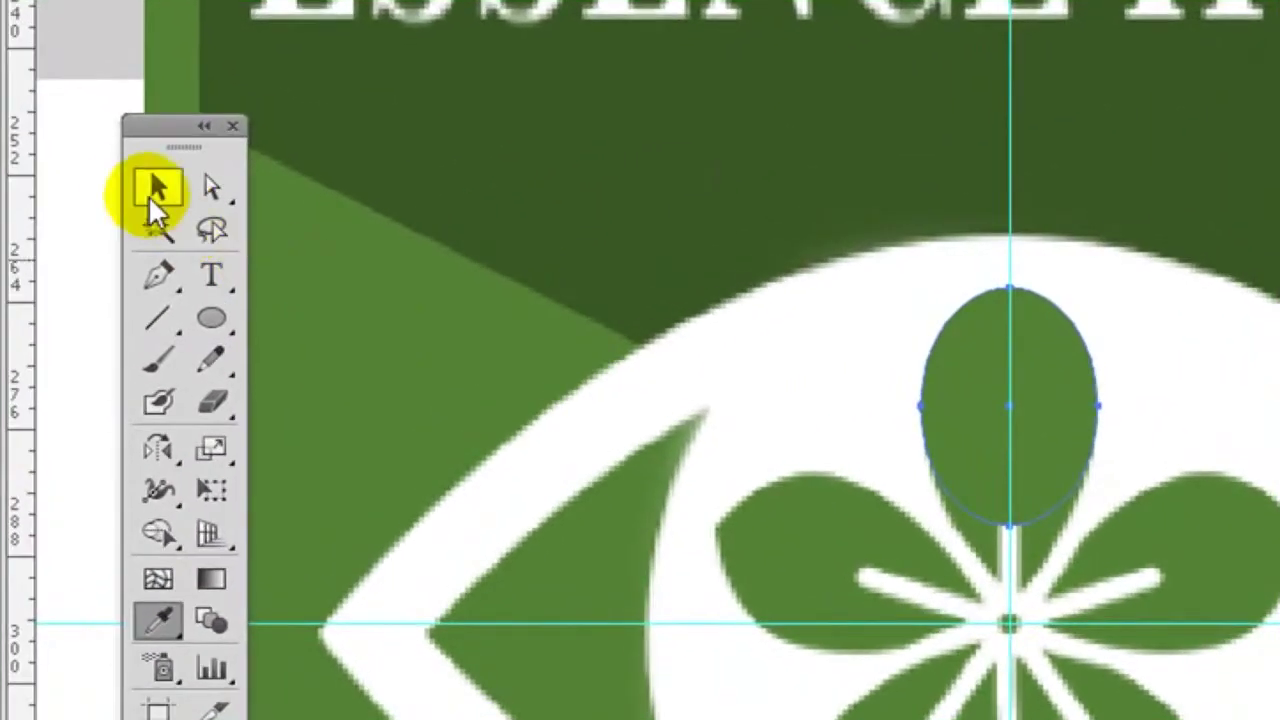
Move the green ellipse up and right off the petal and convert its bottom and top anchor points to sharp corners
left_click(155, 190)
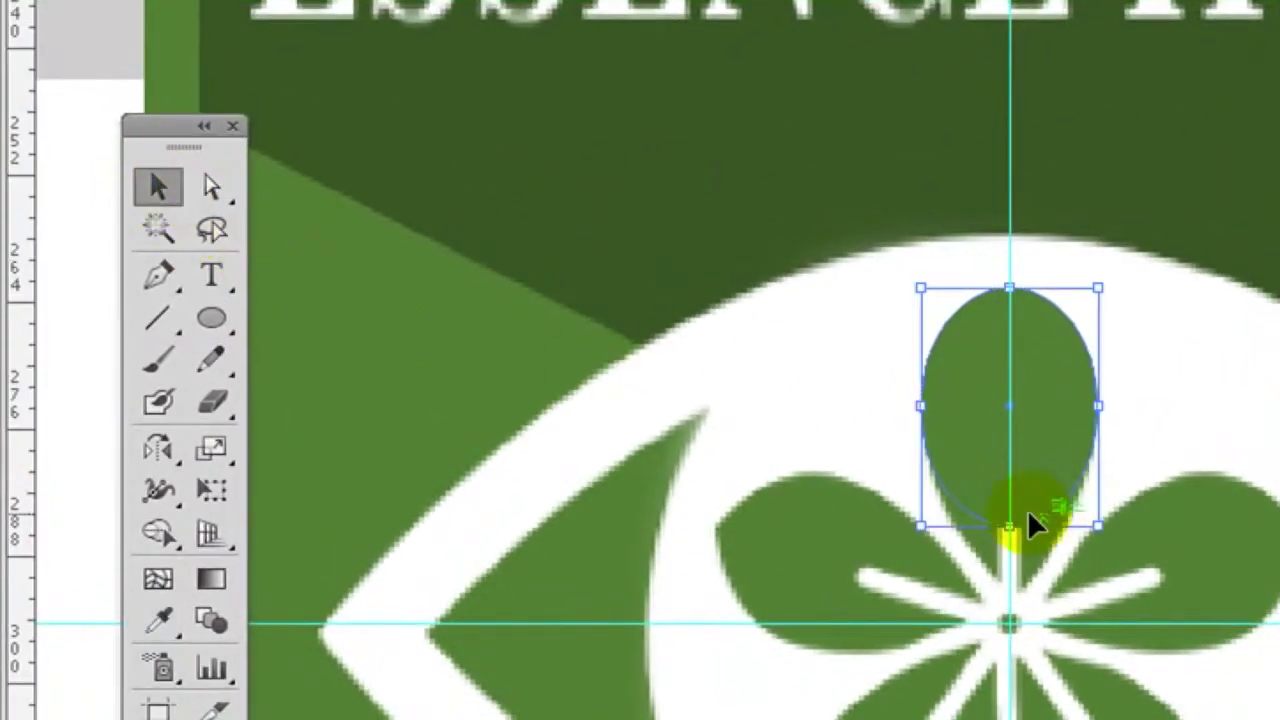
left_click_drag(980, 450, 1197, 332)
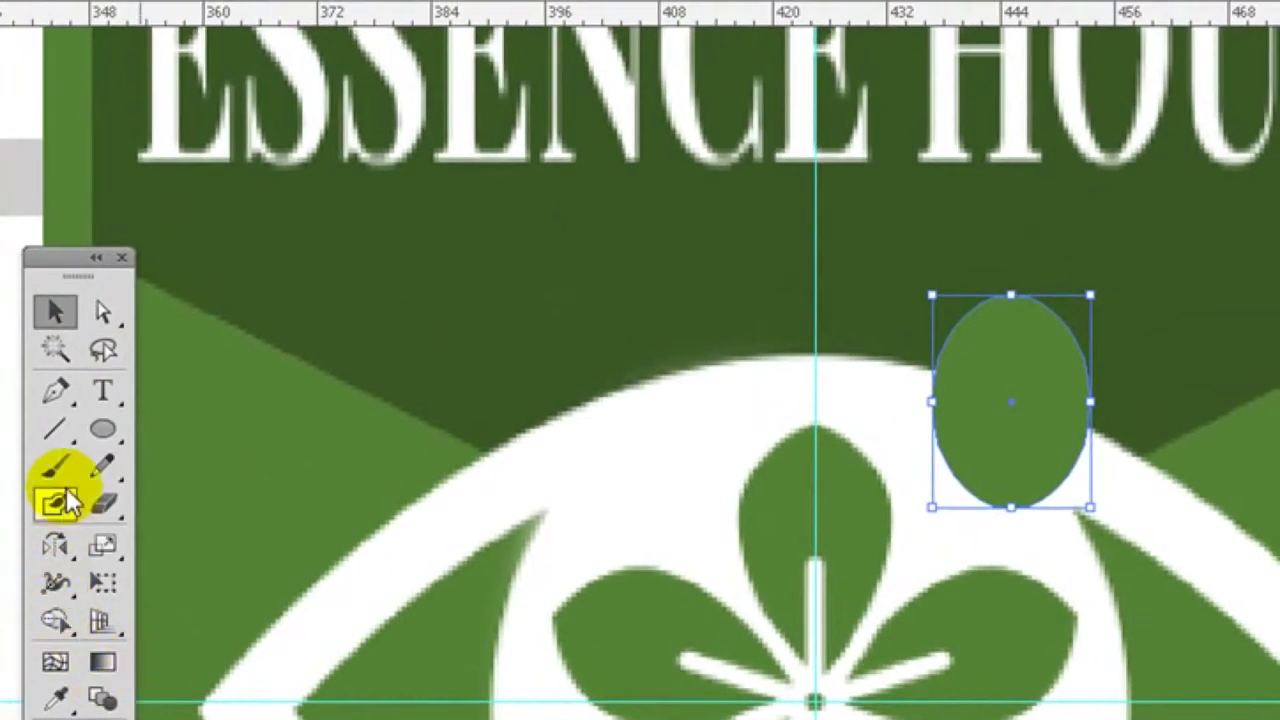
left_click_drag(52, 392, 116, 502)
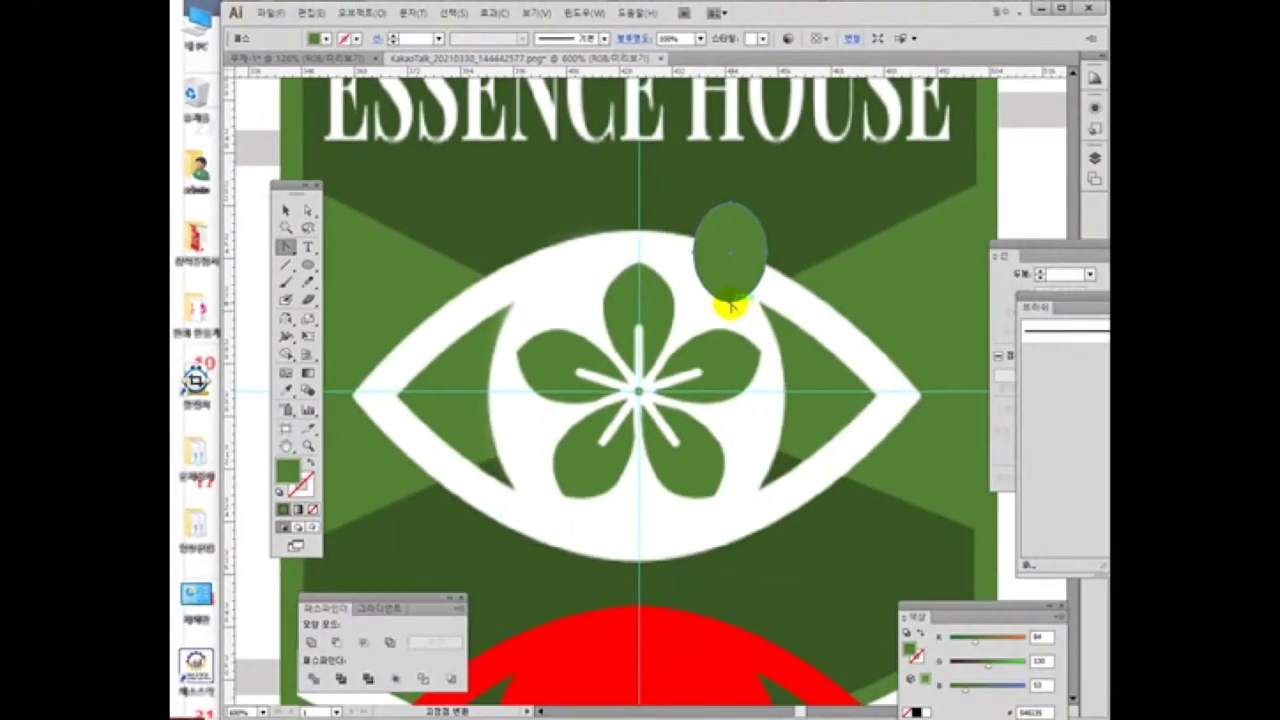
left_click(870, 403)
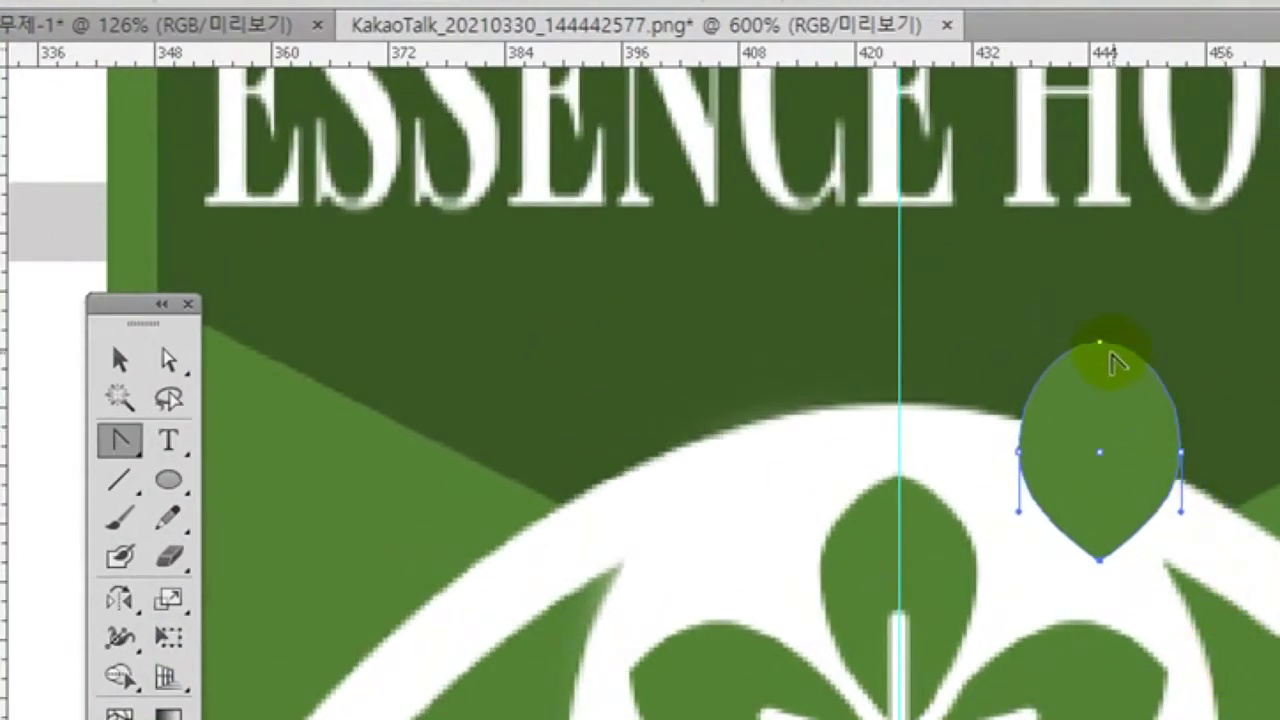
left_click(1100, 343)
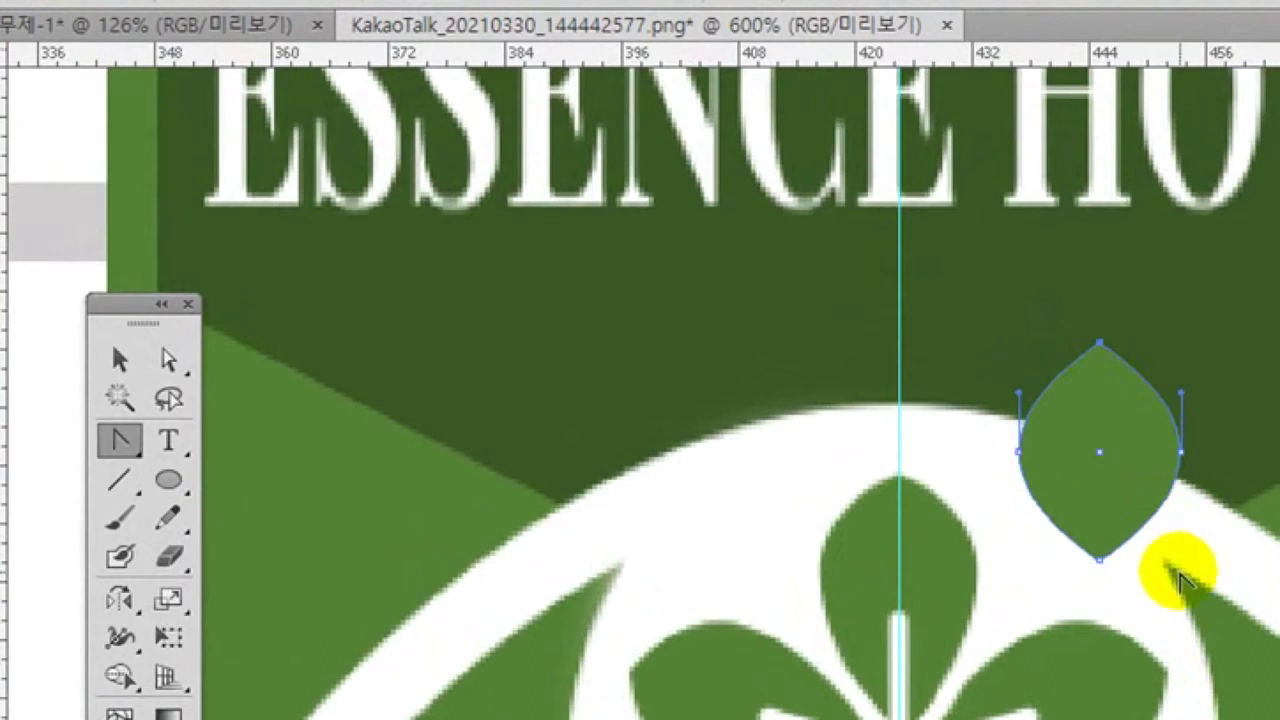
left_click(116, 358)
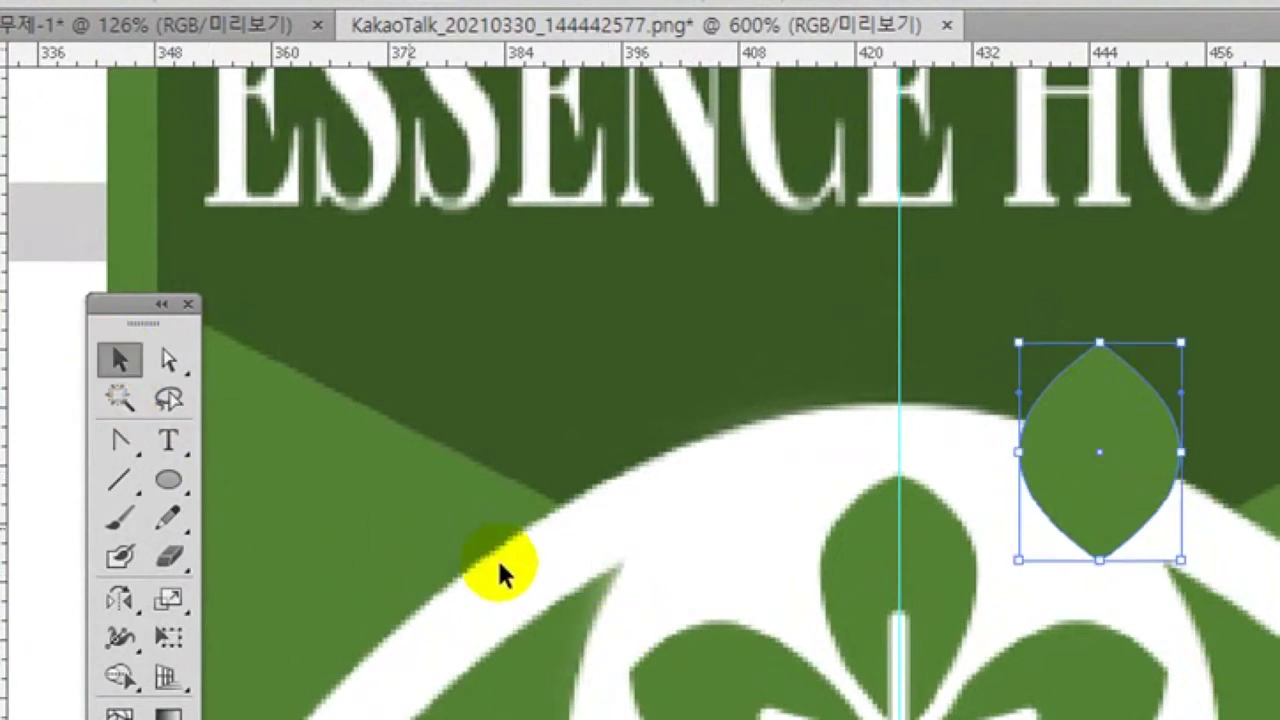
Undo the reshaped green ellipse beside the flower's top petal until it is removed
key("ctrl+z")
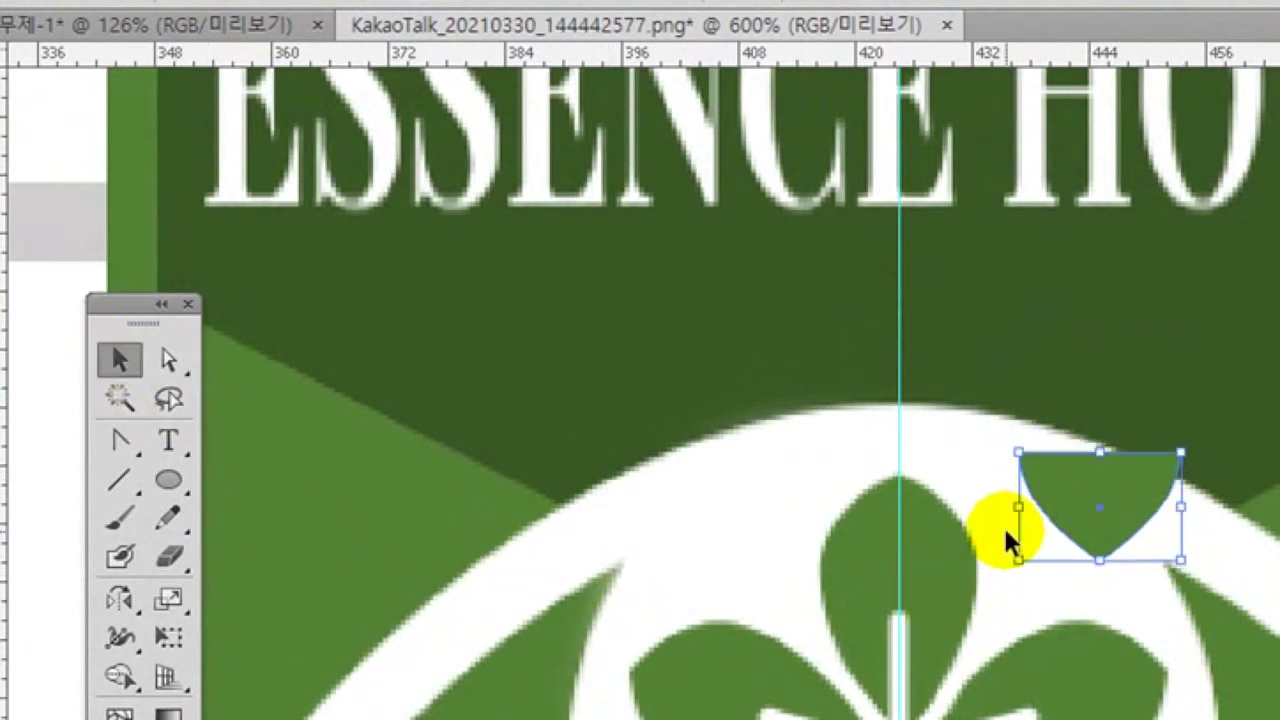
key("ctrl+z")
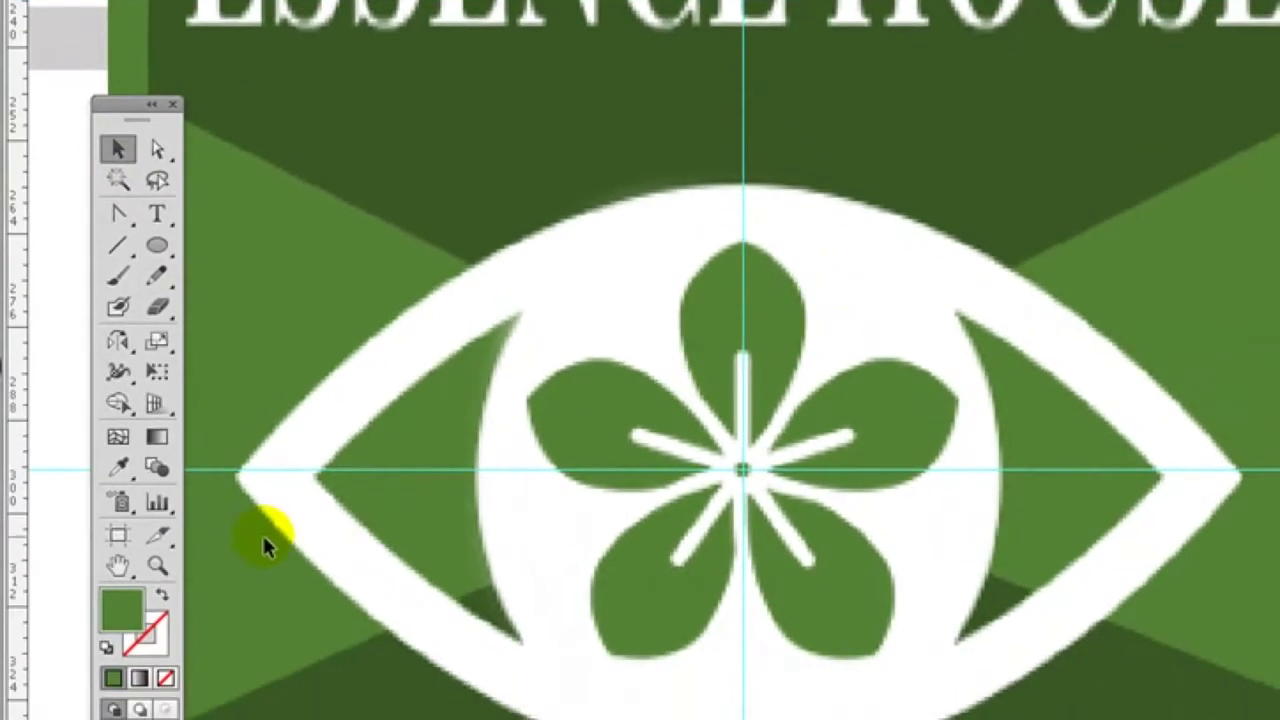
Trace the left half of the flower's top petal with the Pen tool, closing the path along the vertical guide
left_click(157, 566)
left_click_drag(638, 195, 868, 523)
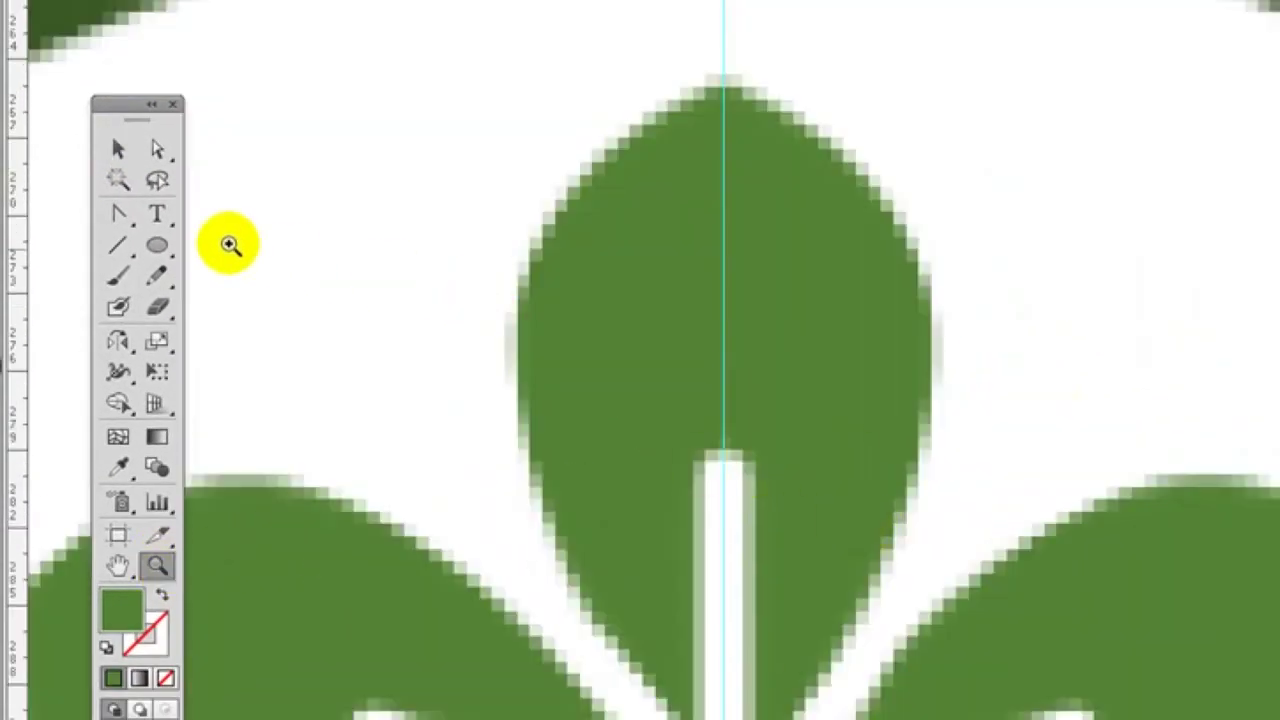
left_click(129, 214)
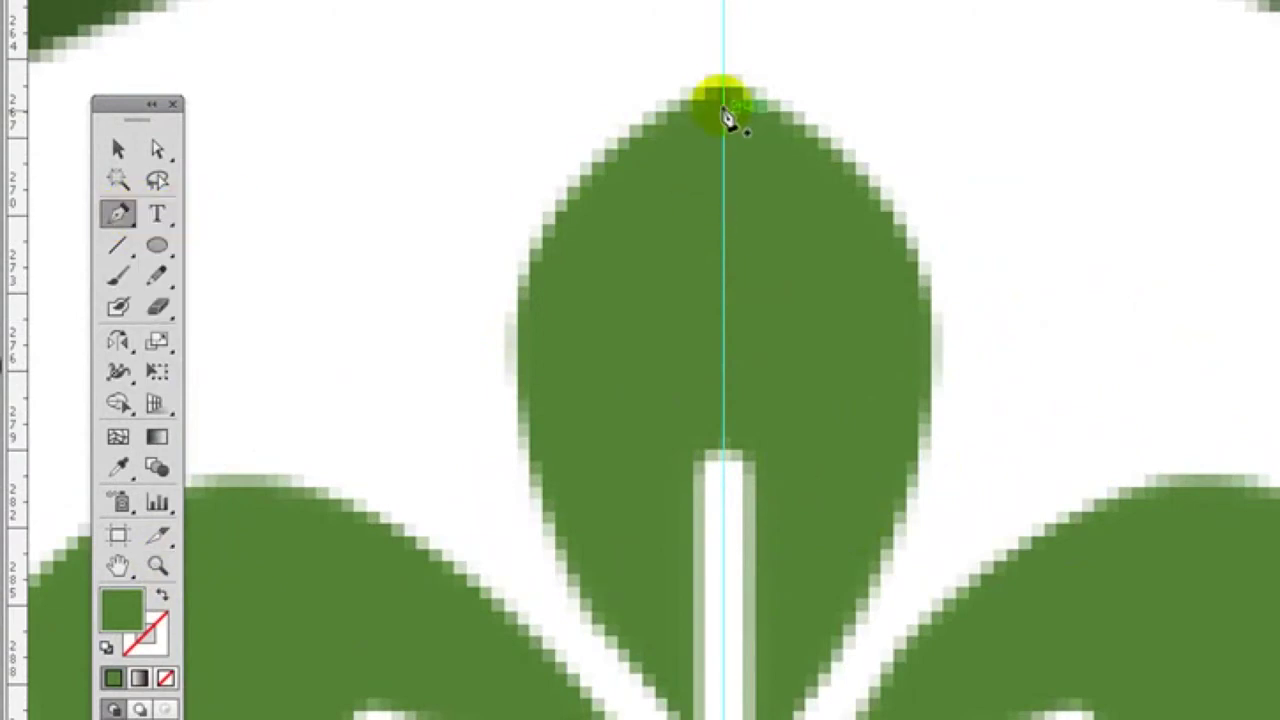
left_click(725, 92)
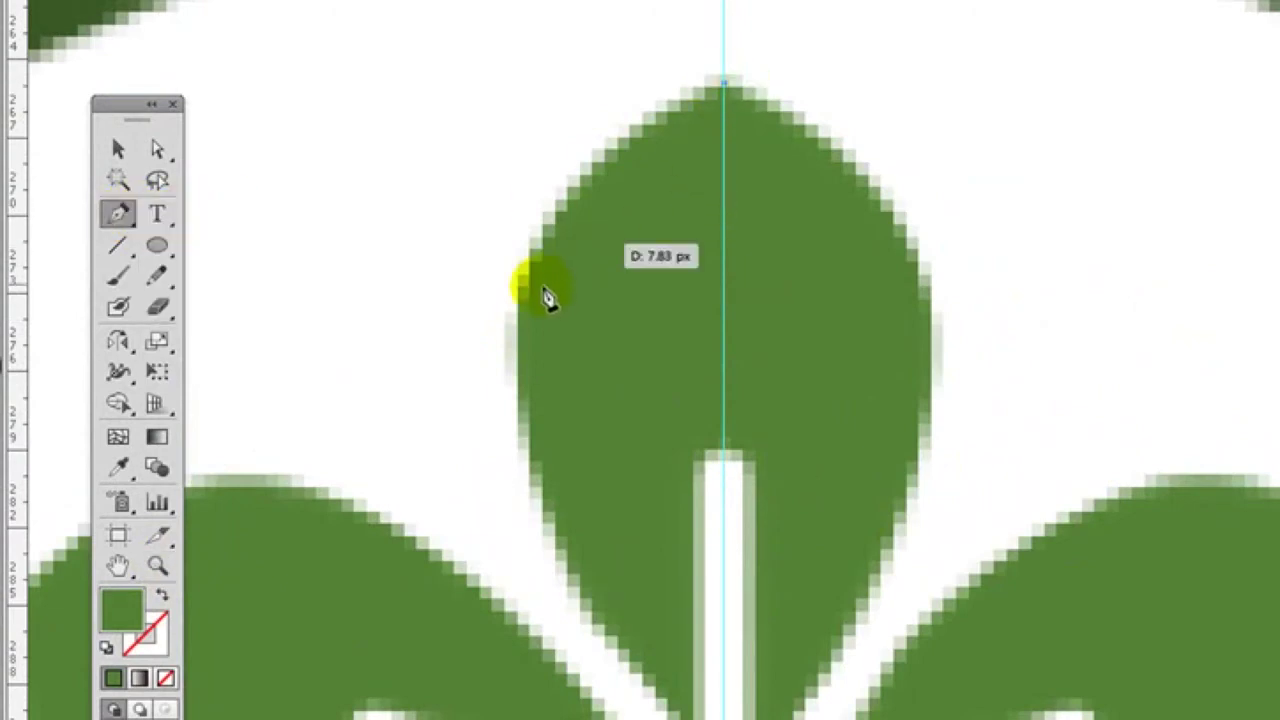
left_click_drag(514, 294, 502, 390)
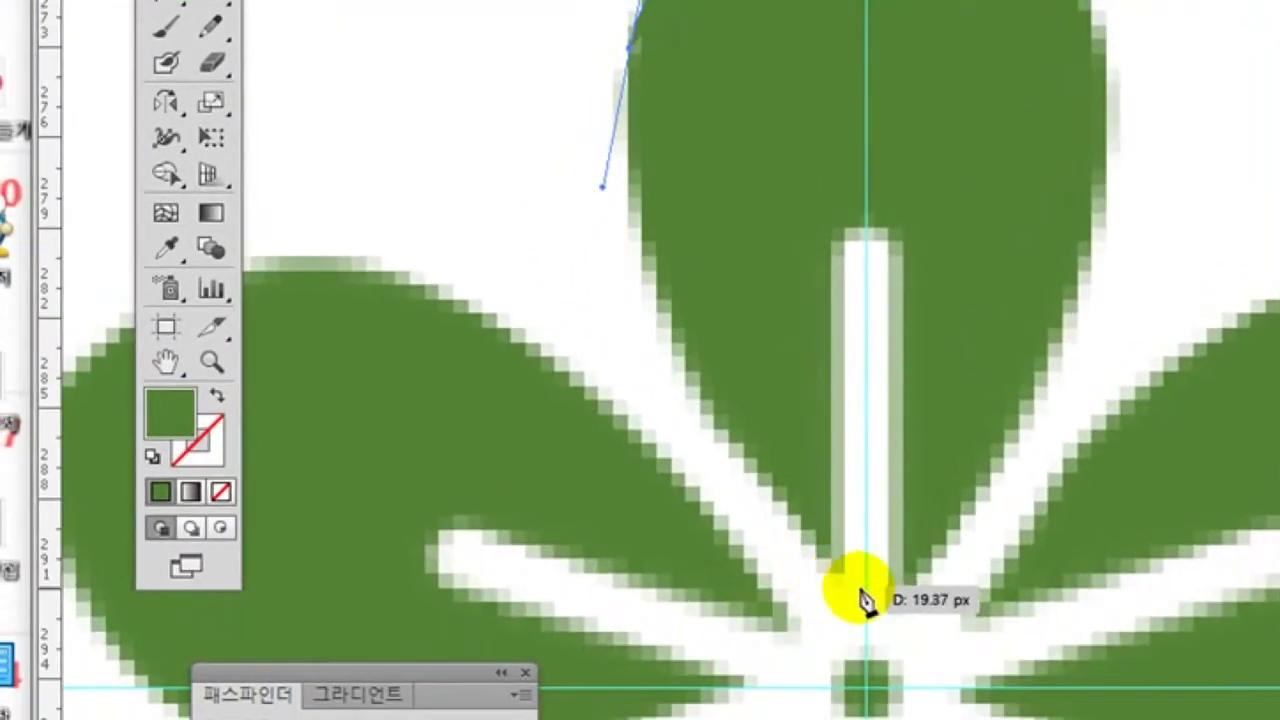
left_click_drag(866, 592, 864, 622)
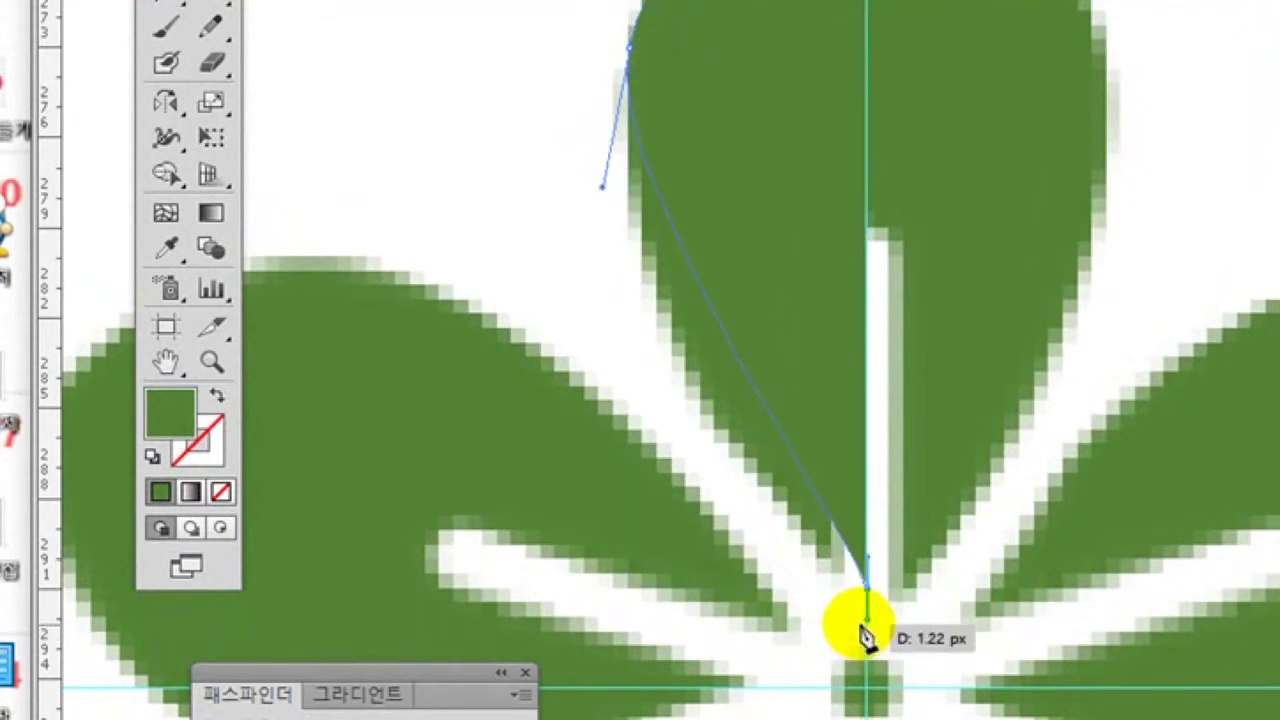
key("ctrl+z")
left_click_drag(768, 490, 891, 0)
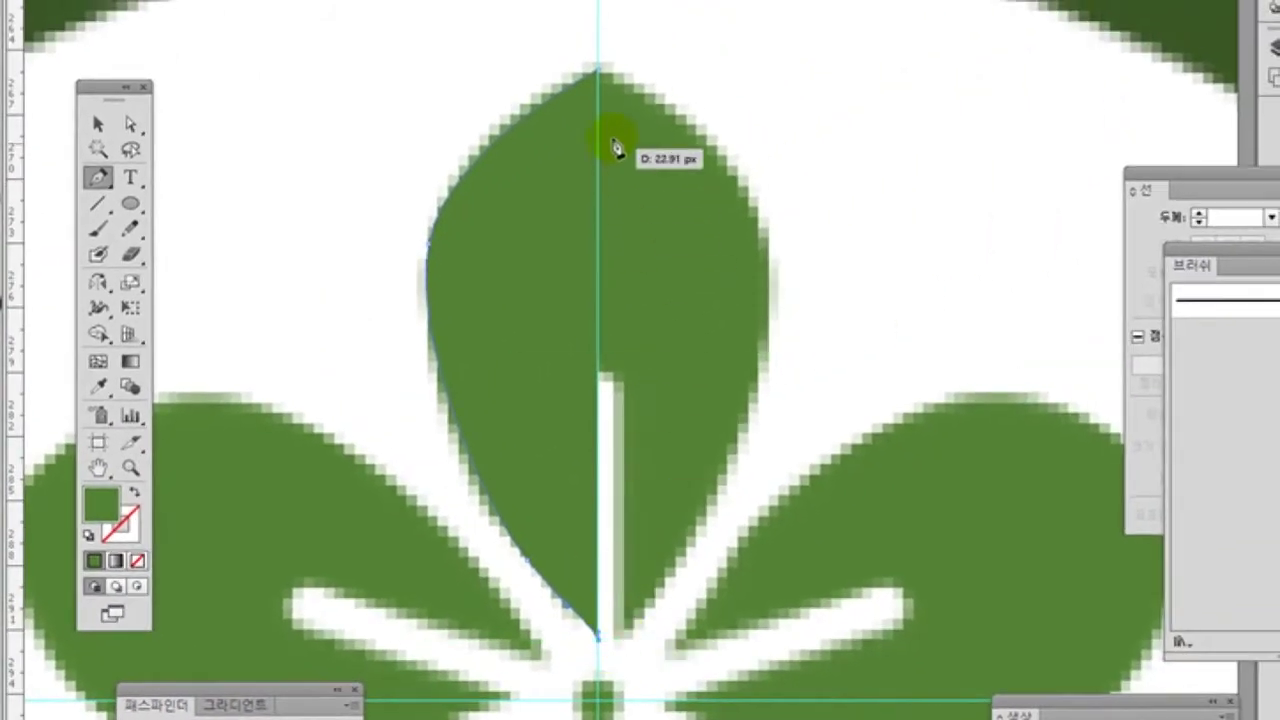
left_click_drag(616, 148, 600, 77)
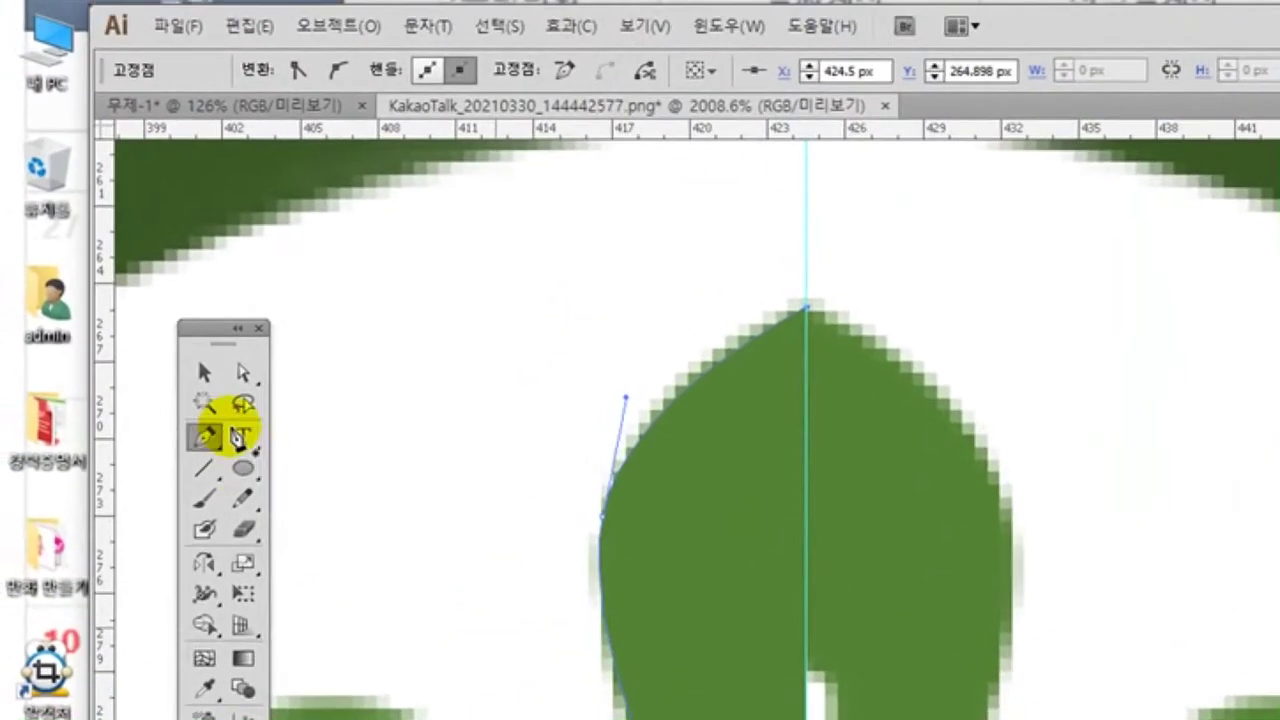
Finish the path and select the traced left half of the top petal
left_click(206, 374)
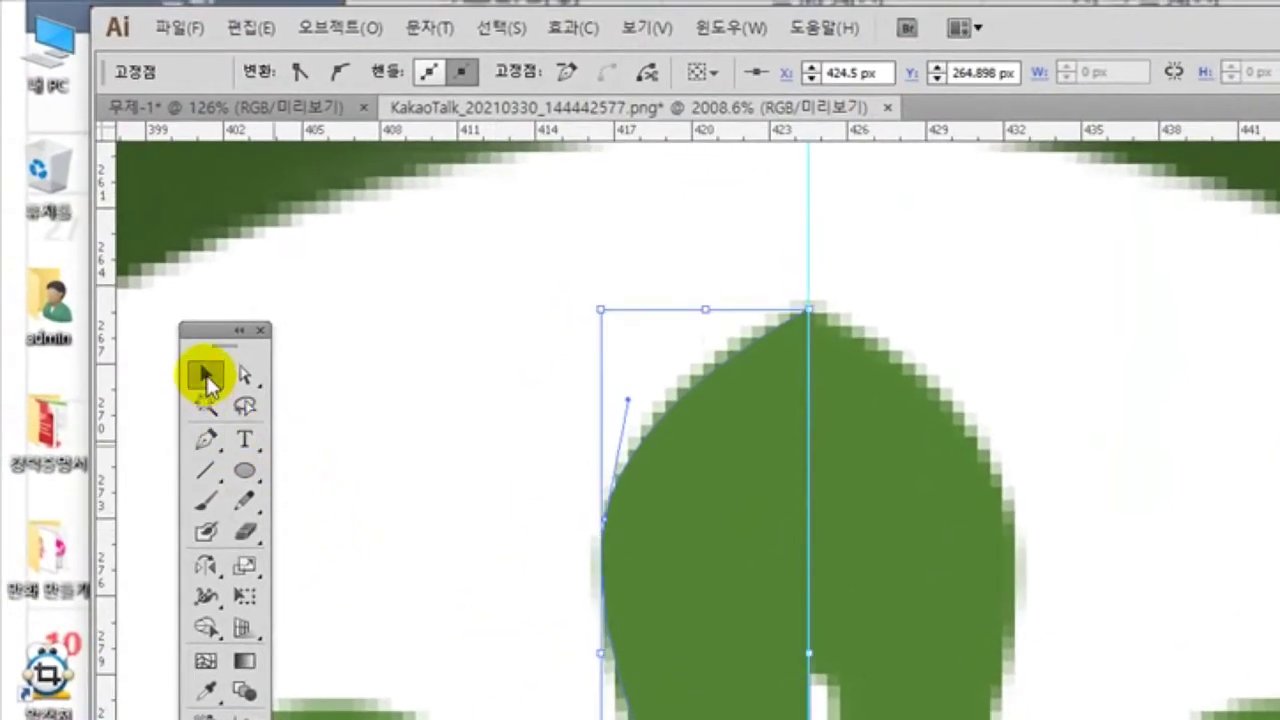
left_click(545, 502)
left_click(732, 577)
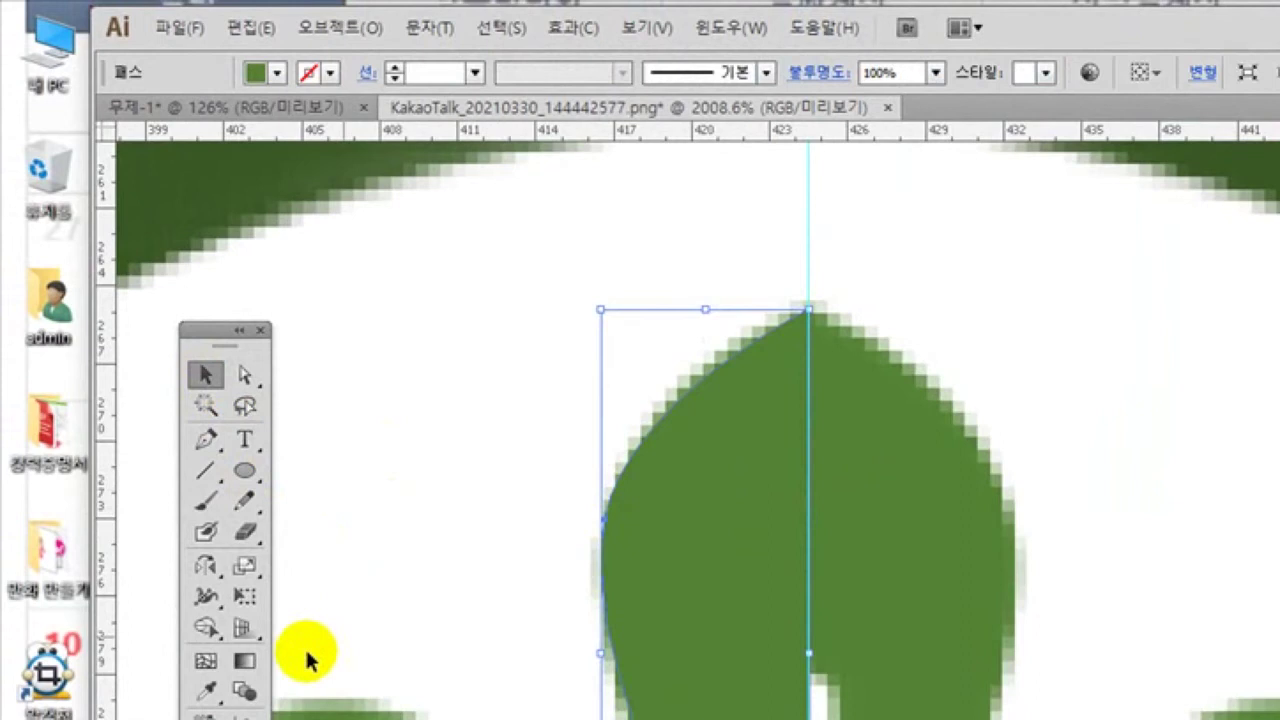
left_click(206, 566)
double_click(206, 566)
left_click(108, 404)
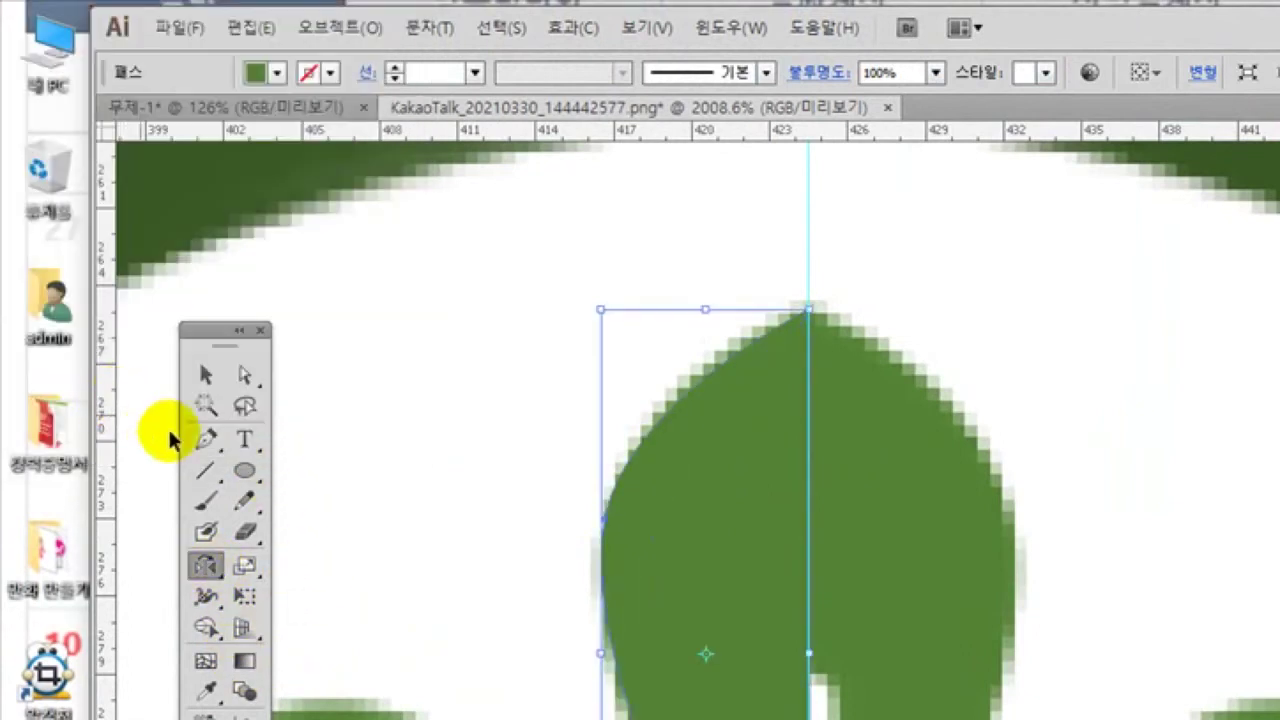
left_click(206, 374)
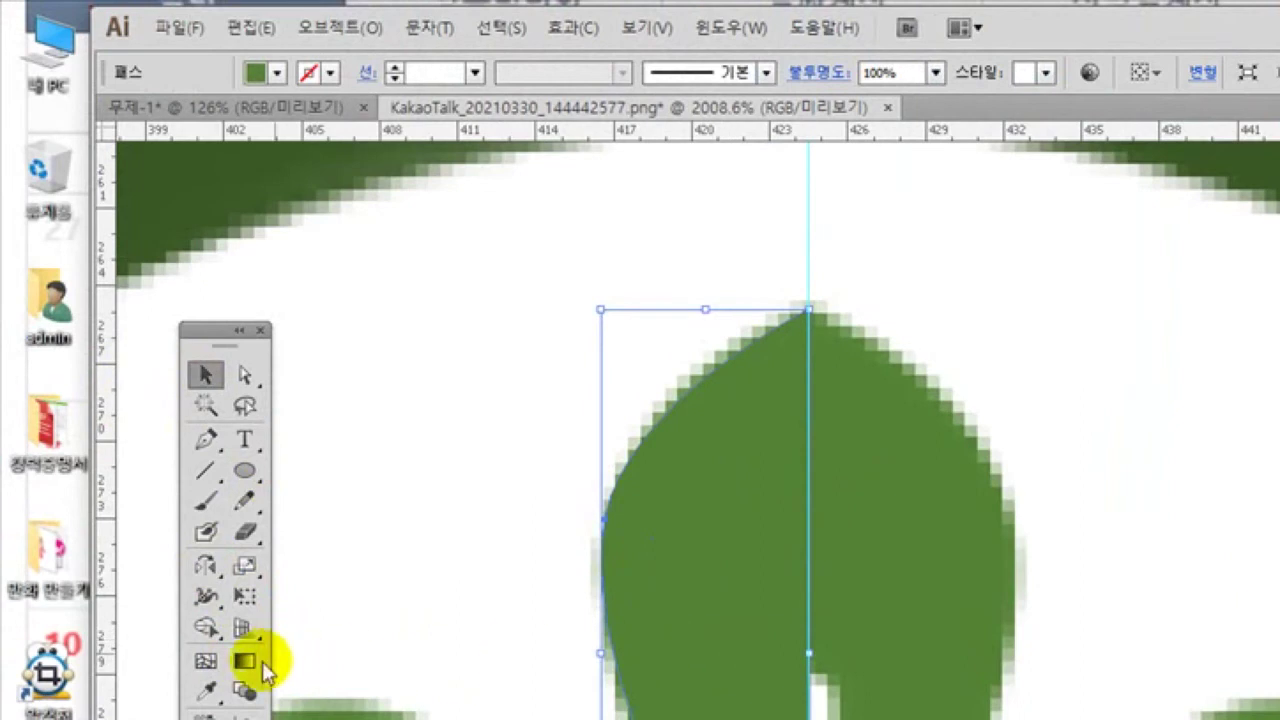
Reflect a copy of the half petal across the vertical axis and move it 8 px right to meet the original at the guide
left_click(206, 566)
double_click(206, 566)
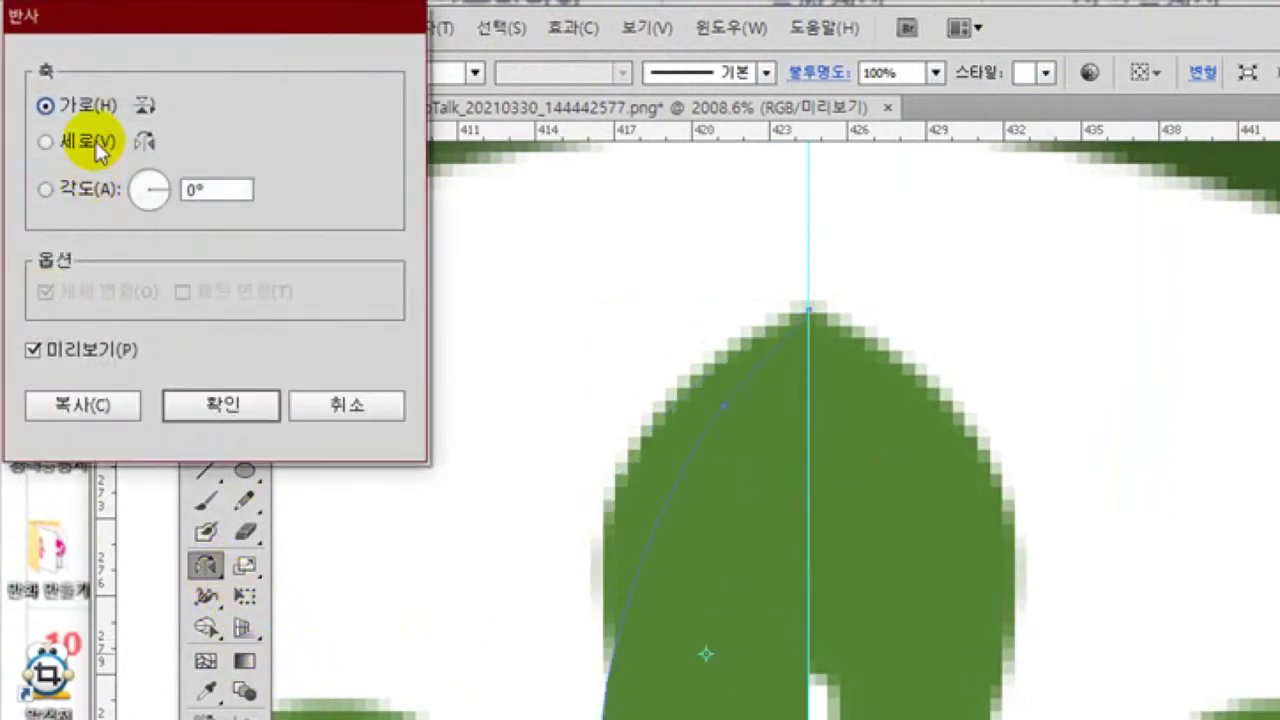
left_click(46, 141)
left_click(104, 407)
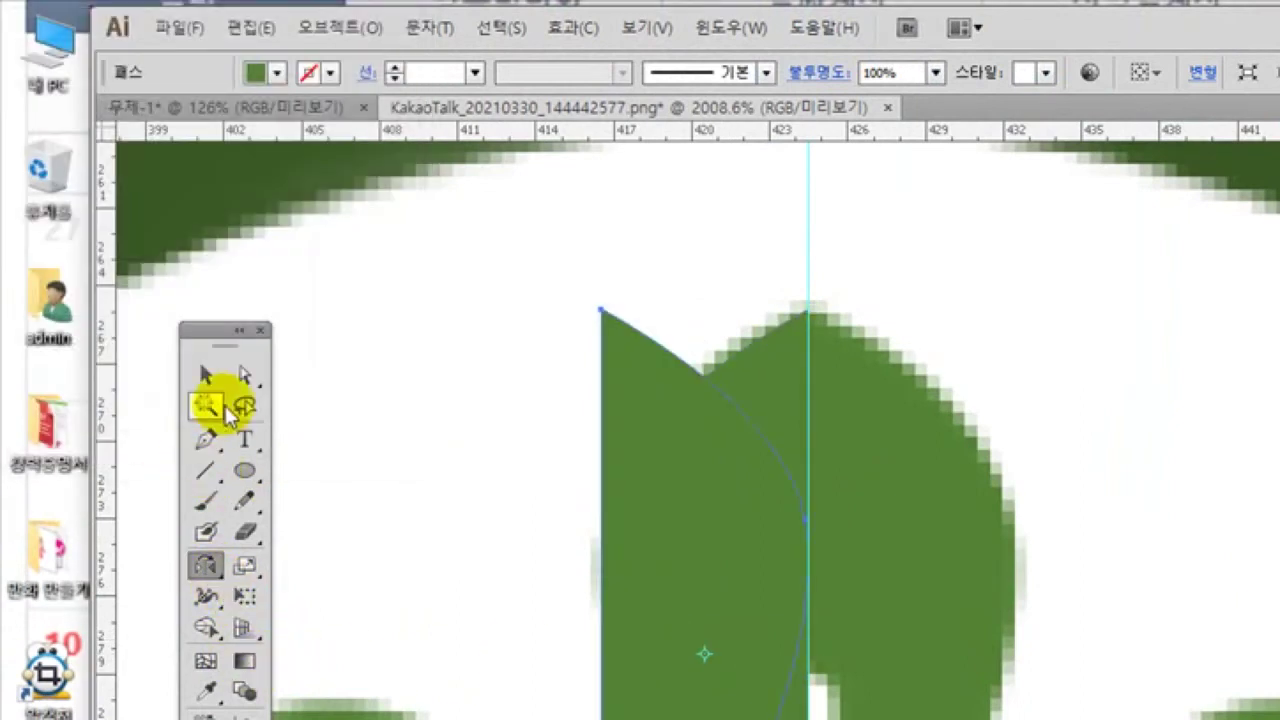
left_click(206, 372)
left_click_drag(639, 613, 843, 613)
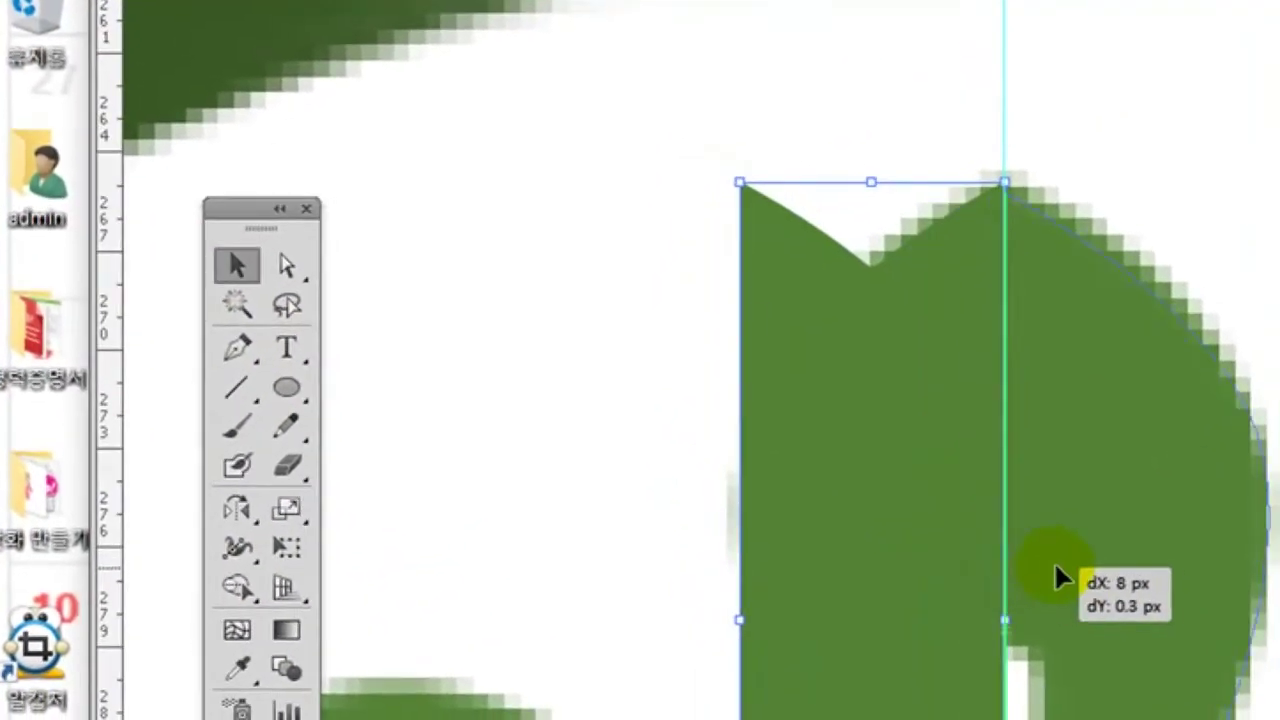
left_click_drag(1046, 561, 1037, 571)
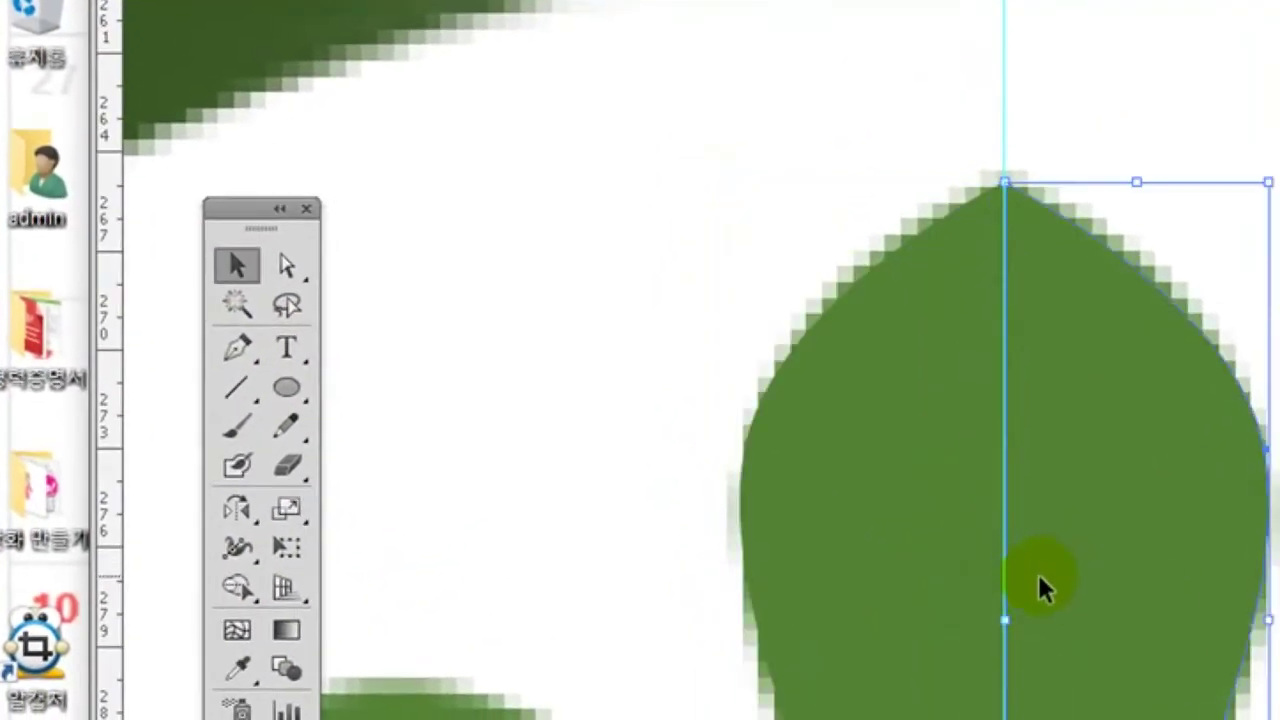
left_click(626, 505)
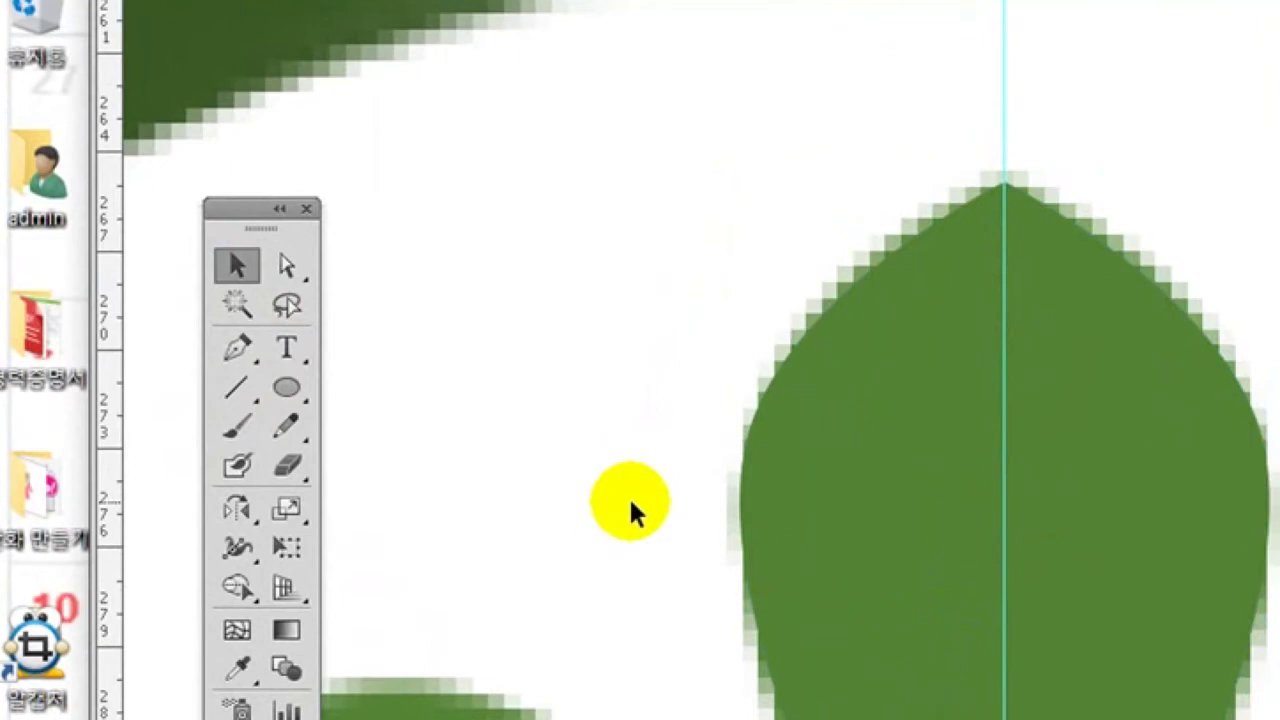
Unite the two petal halves into one shape and stretch its right side slightly outward to match the image
left_click_drag(675, 368, 1077, 578)
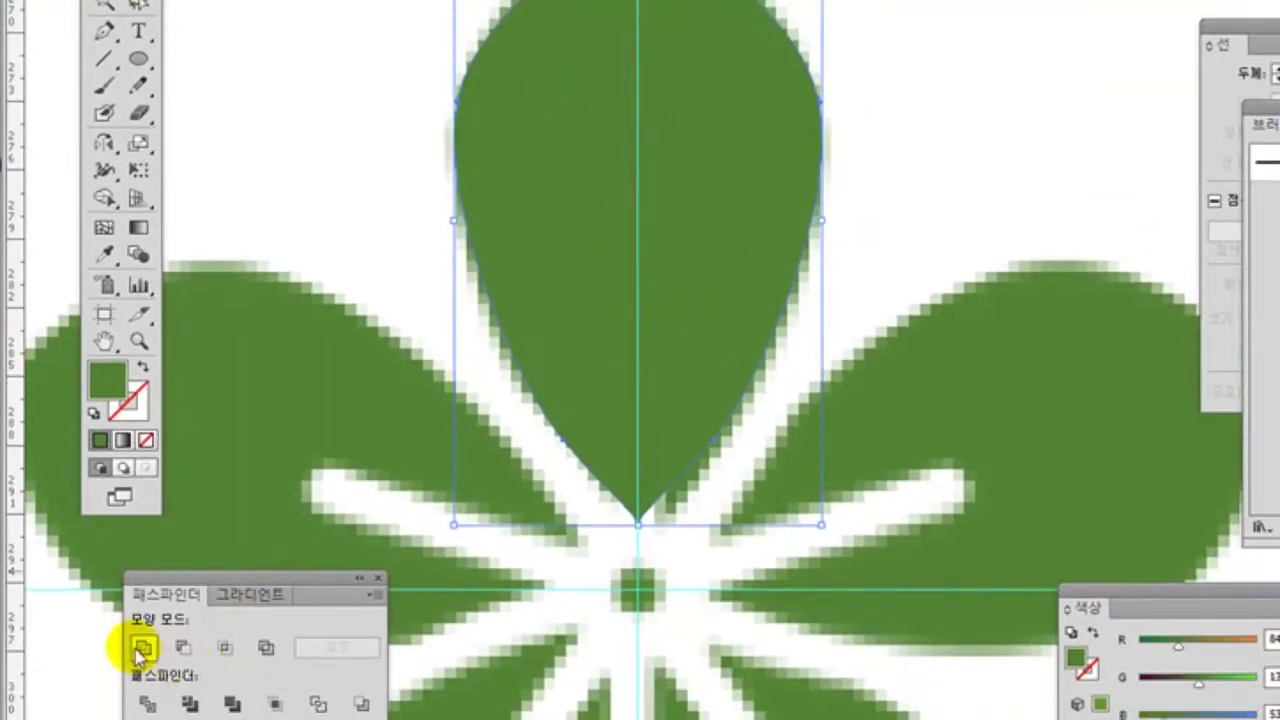
left_click(142, 650)
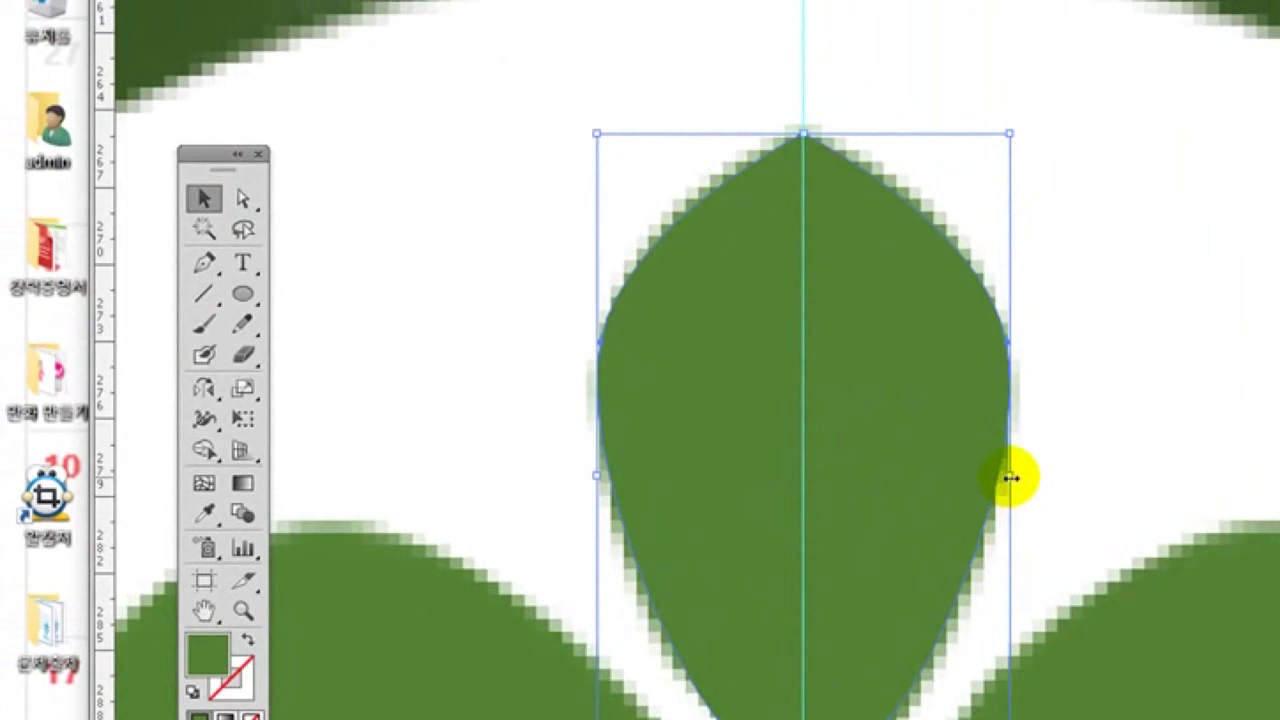
mouse_move(1011, 478)
left_mouse_down()
mouse_move(1043, 477)
mouse_move(1015, 490)
left_mouse_up()
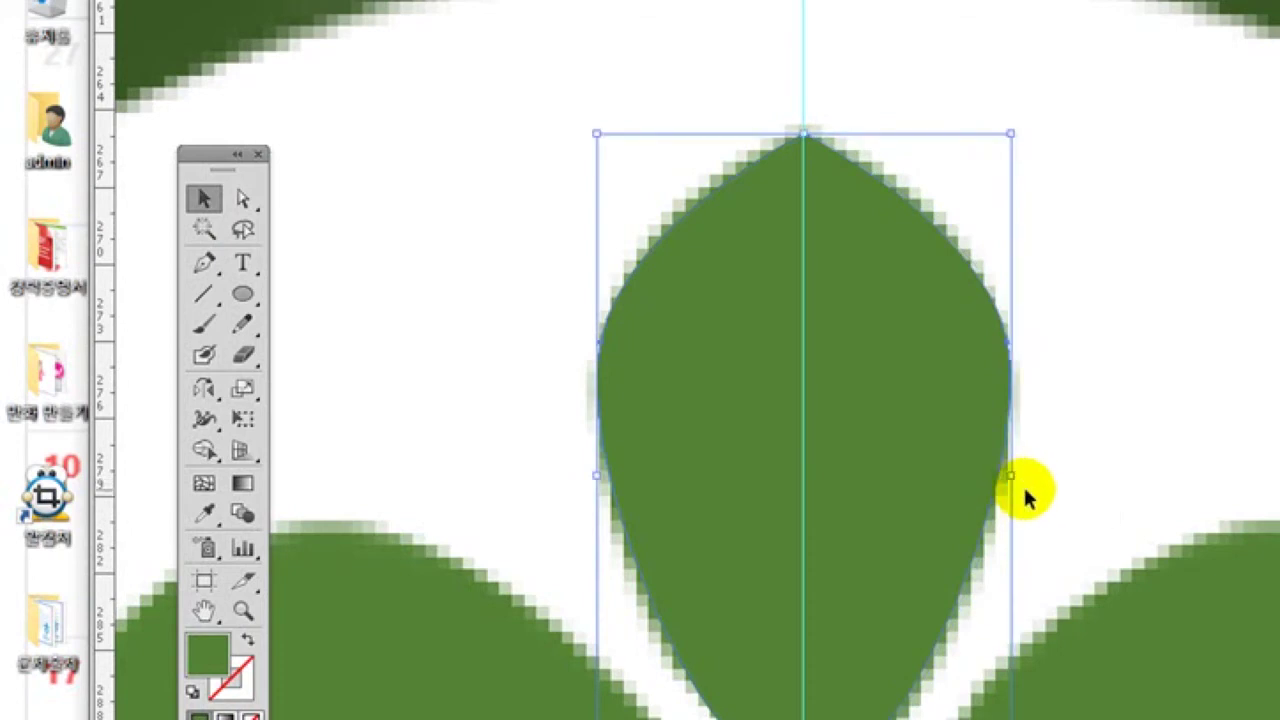
left_click(1108, 478)
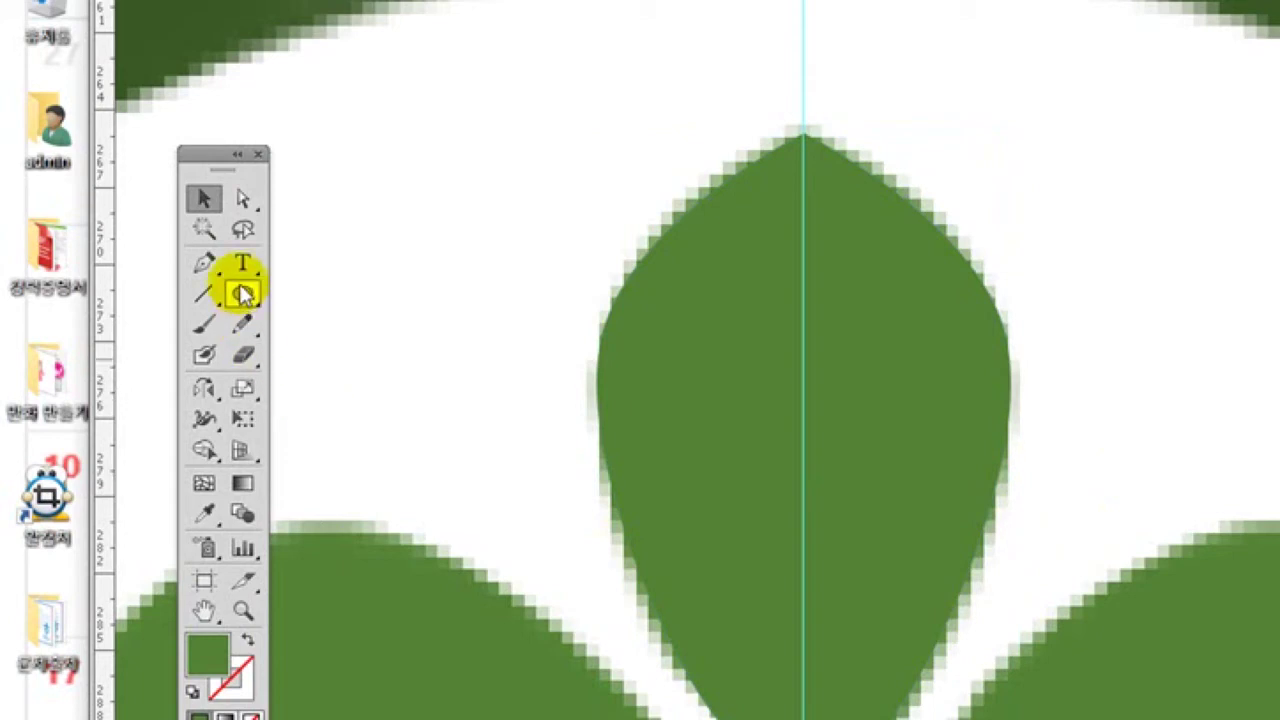
Swap the petal's fill and stroke to give it a green outline with no fill
left_click(204, 294)
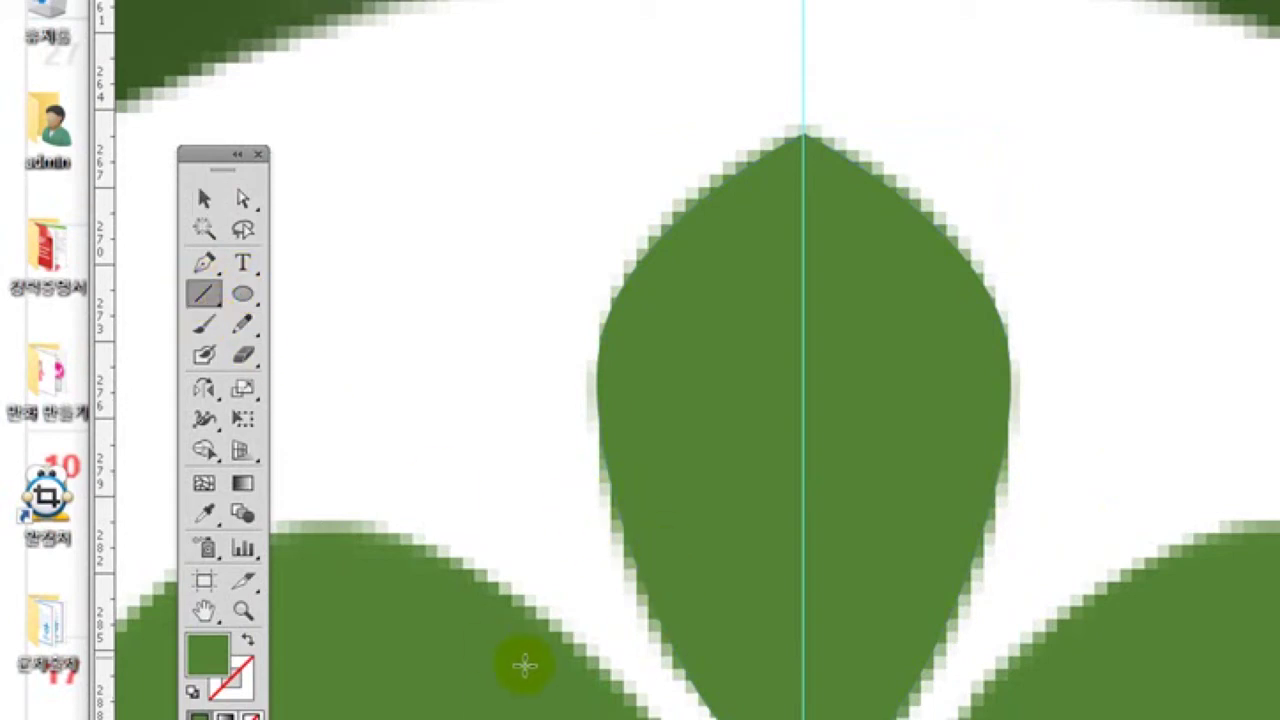
left_click(204, 198)
left_click(737, 457)
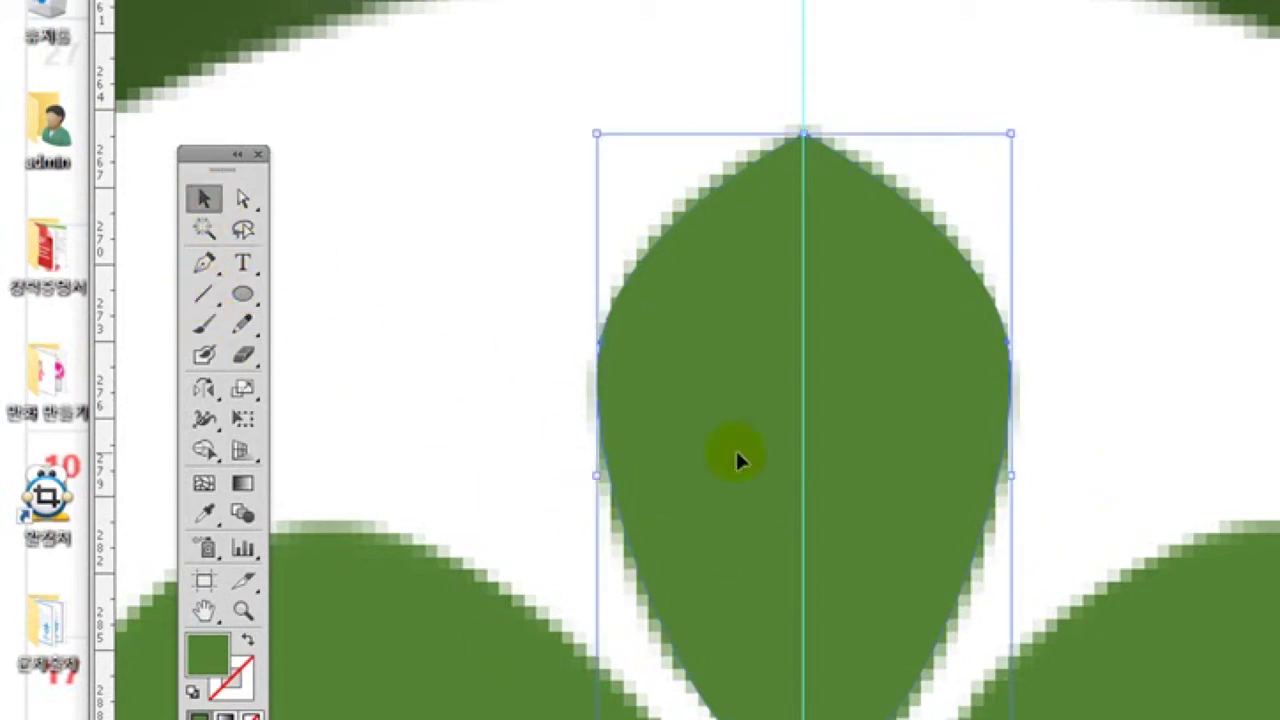
left_click(250, 645)
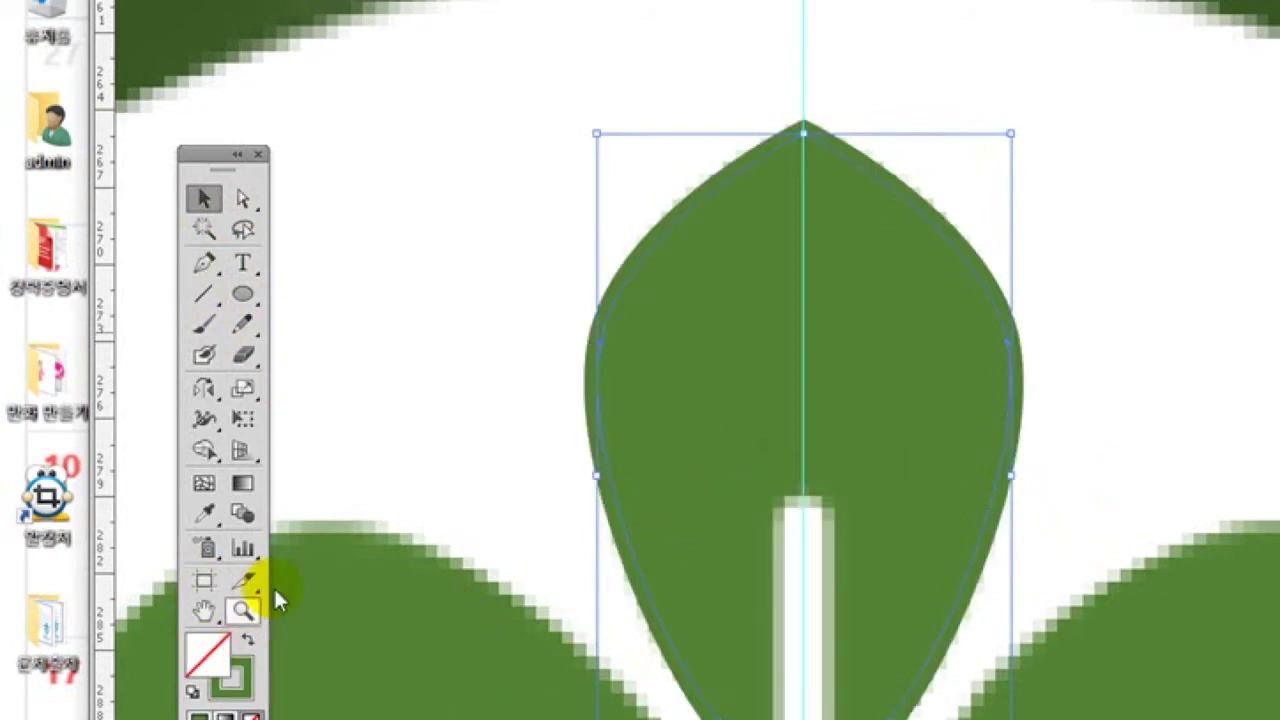
left_click(380, 386)
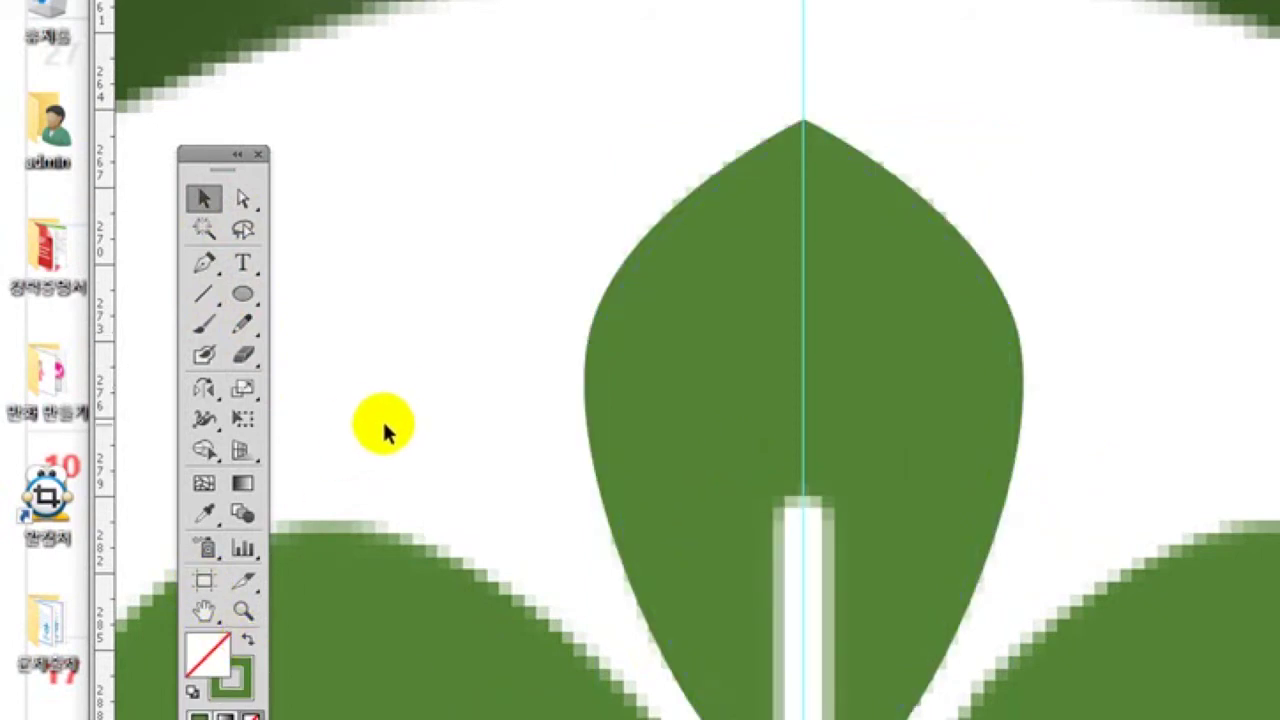
Draw a vertical line along the guide from the top of the petal's white vein down to the flower's centre
left_click(205, 292)
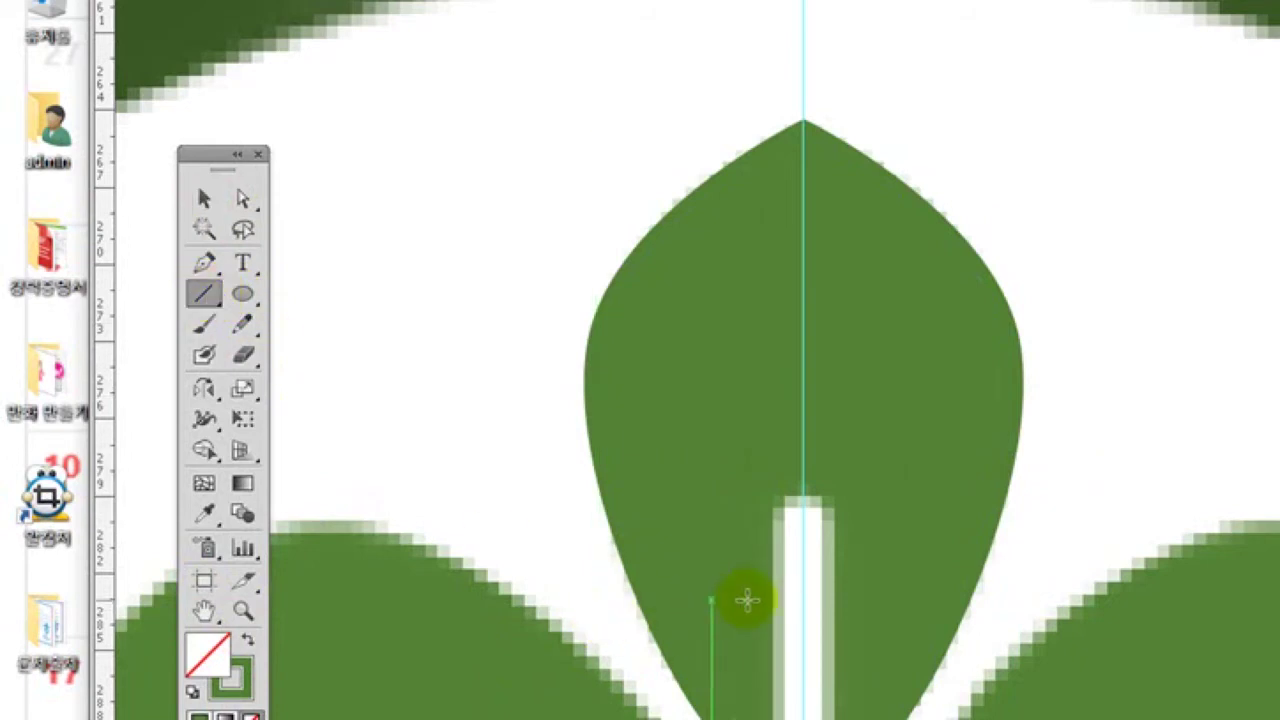
left_click(808, 522)
left_click_drag(803, 510, 792, 703)
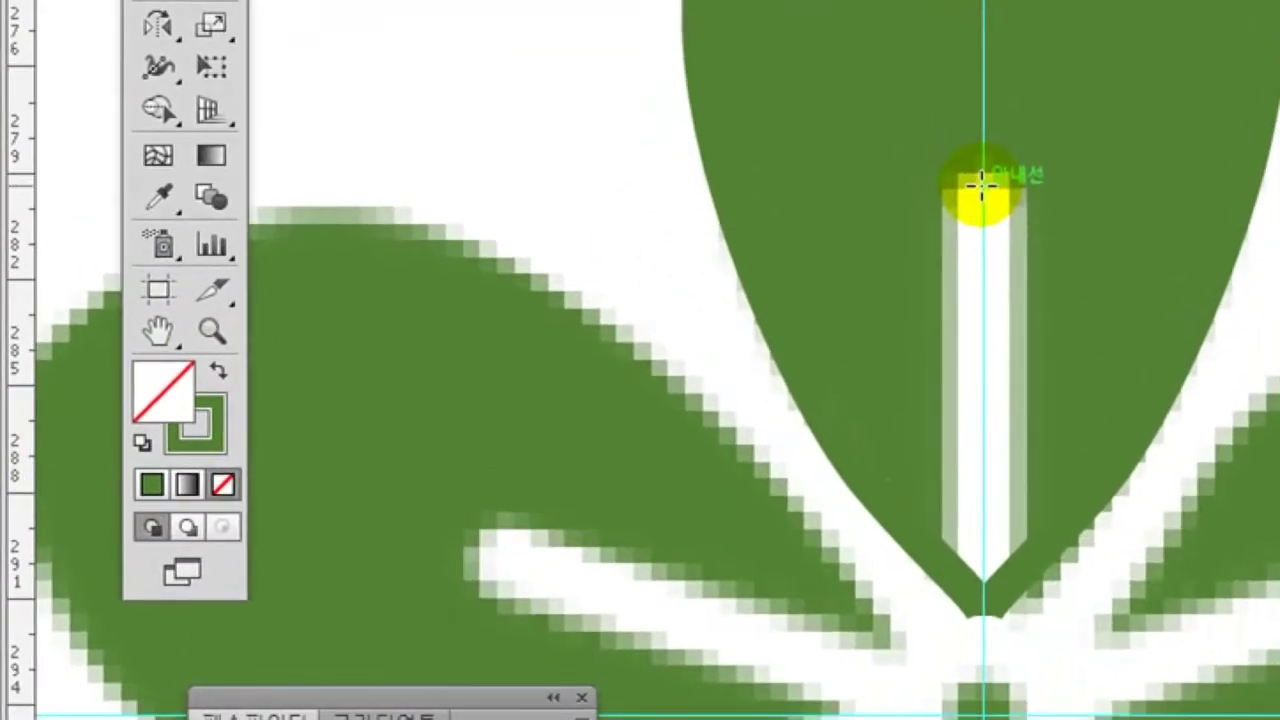
mouse_move(967, 457)
left_mouse_down()
mouse_move(951, 654)
mouse_move(985, 638)
mouse_move(982, 666)
left_mouse_up()
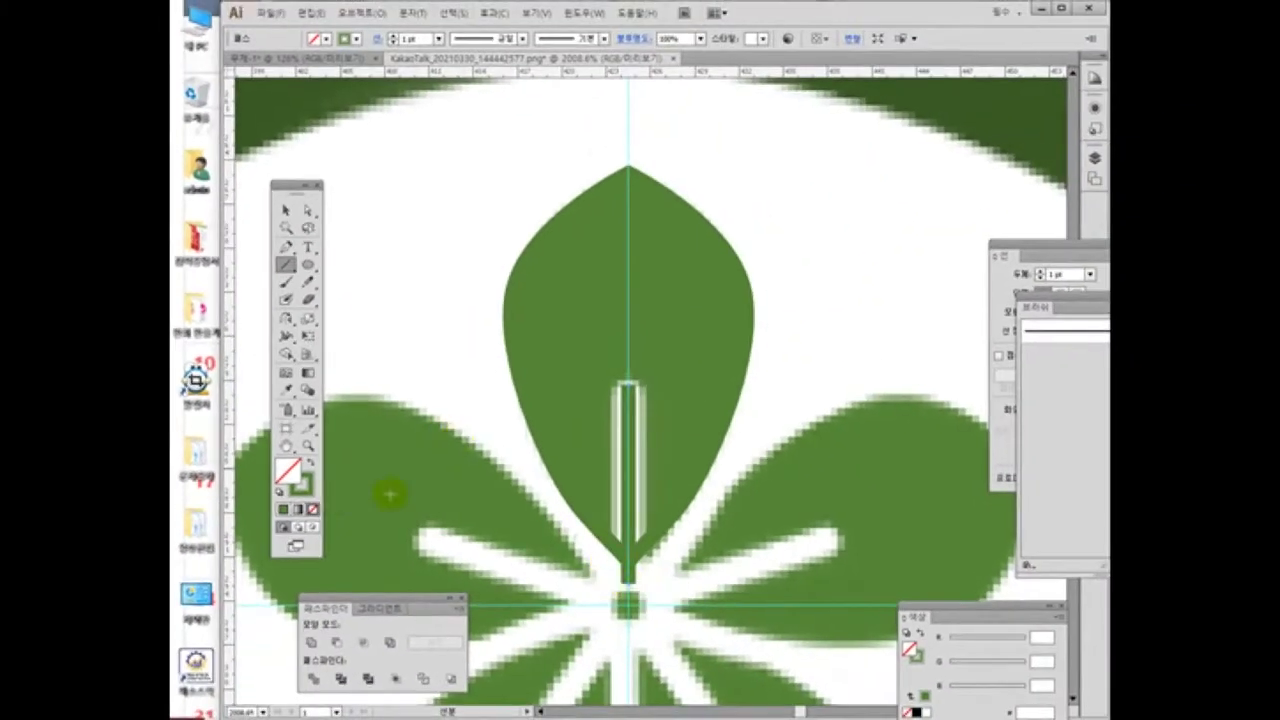
Set the vein line's stroke colour to white (FFFFFF) and its weight to 2 pt
double_click(306, 485)
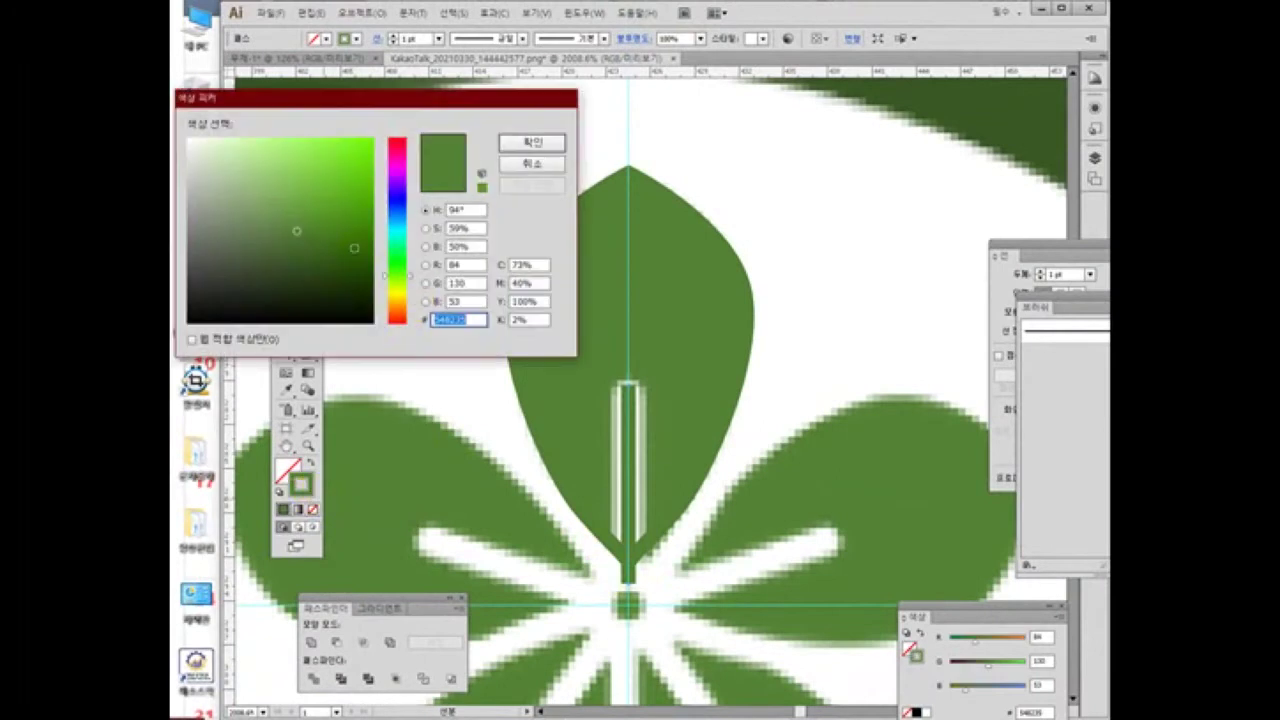
left_click_drag(198, 172, 176, 121)
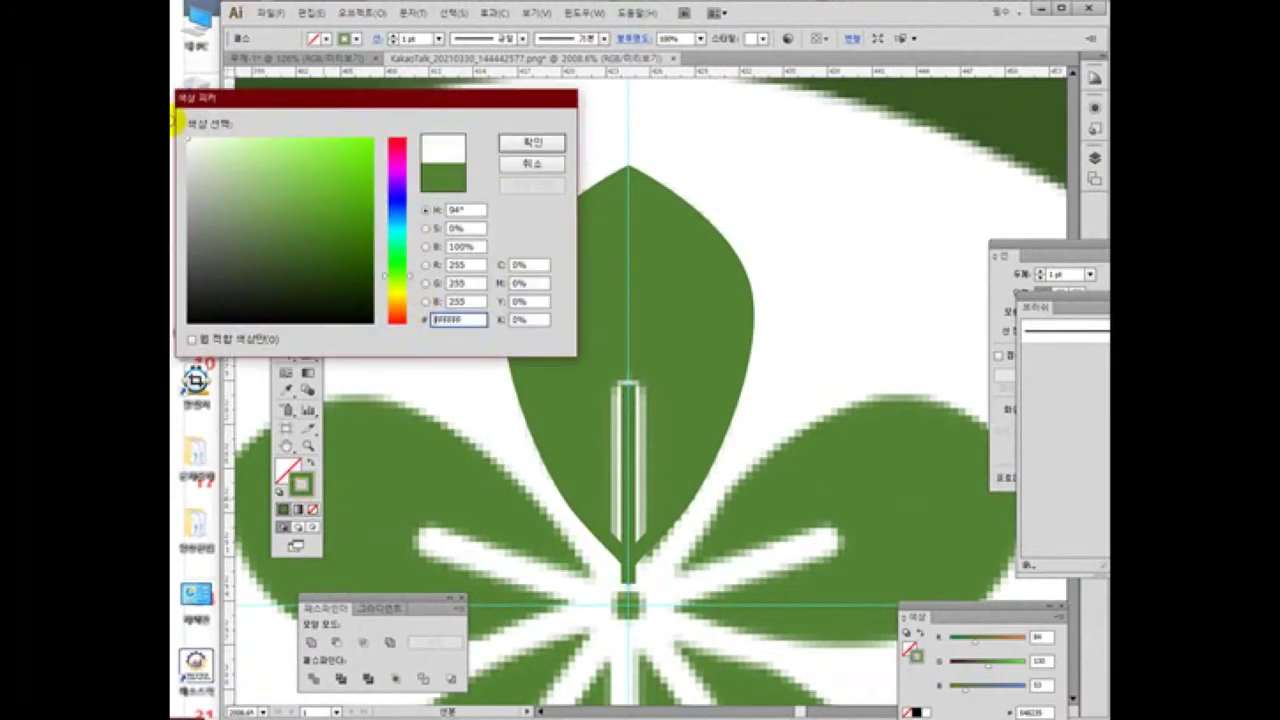
left_click(507, 145)
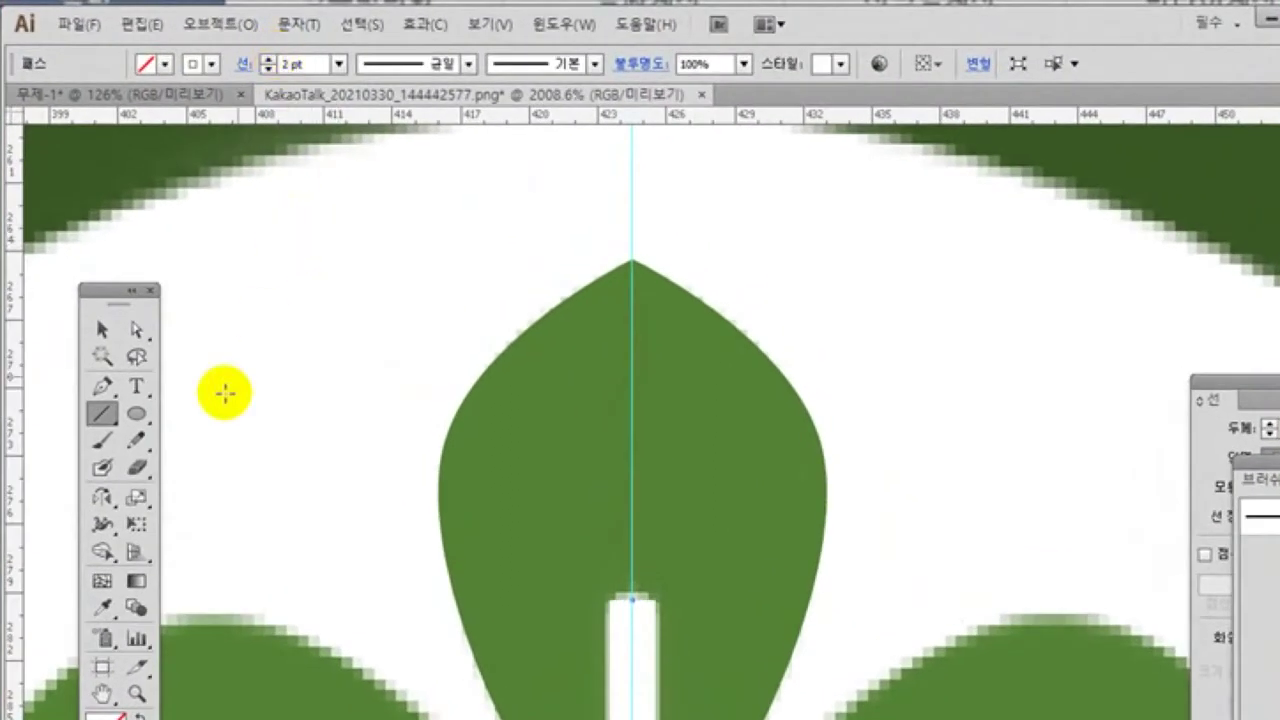
Convert the white vein line's stroke into an outlined shape with Outline Stroke
left_click(101, 329)
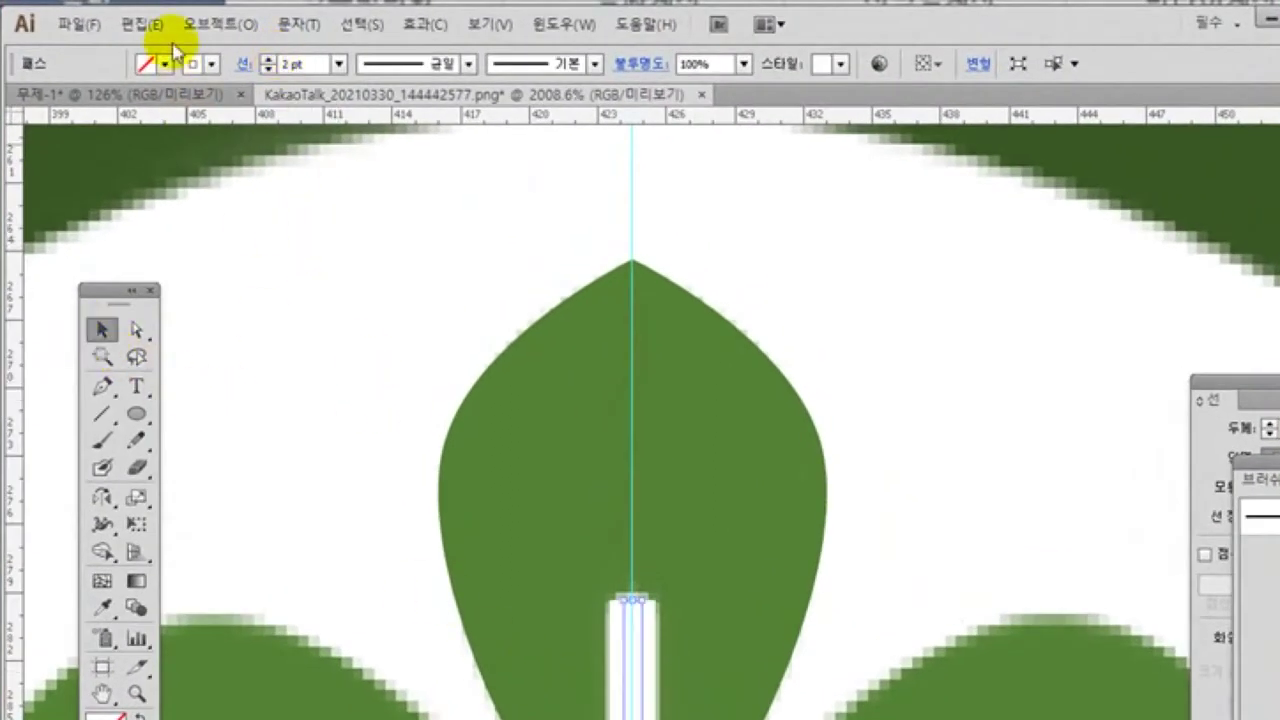
left_click(203, 23)
mouse_move(145, 30)
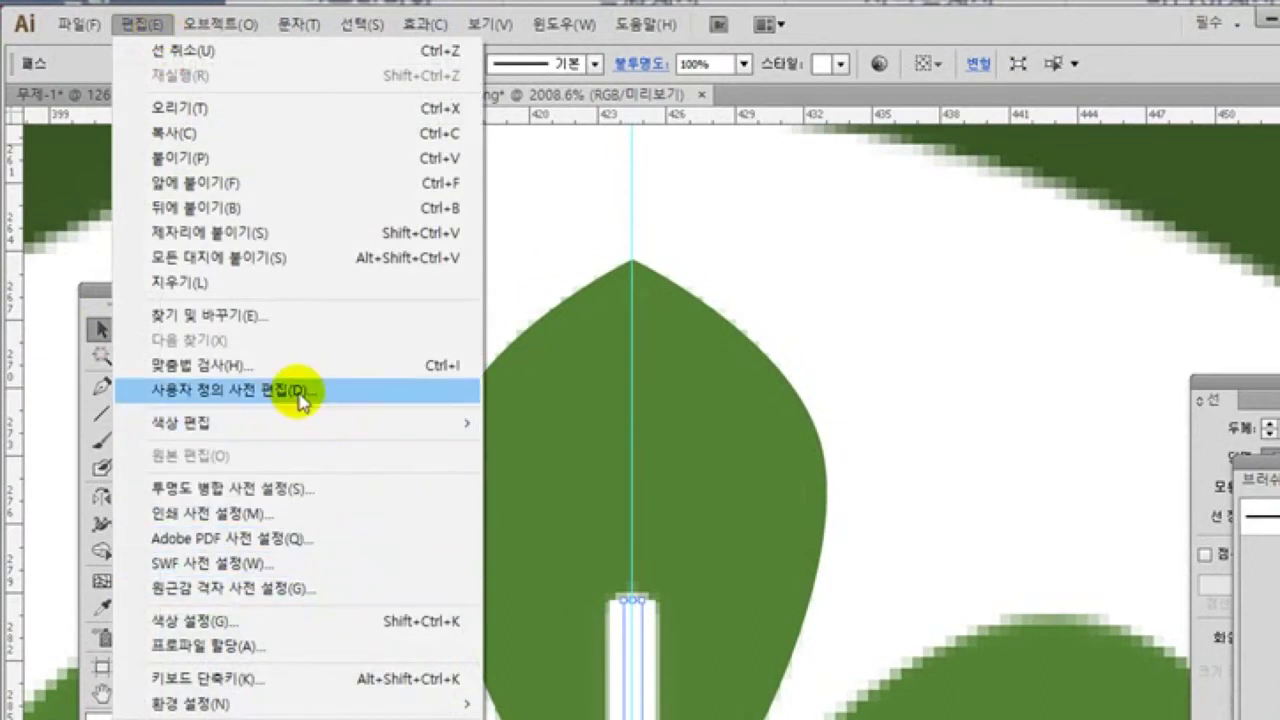
mouse_move(200, 23)
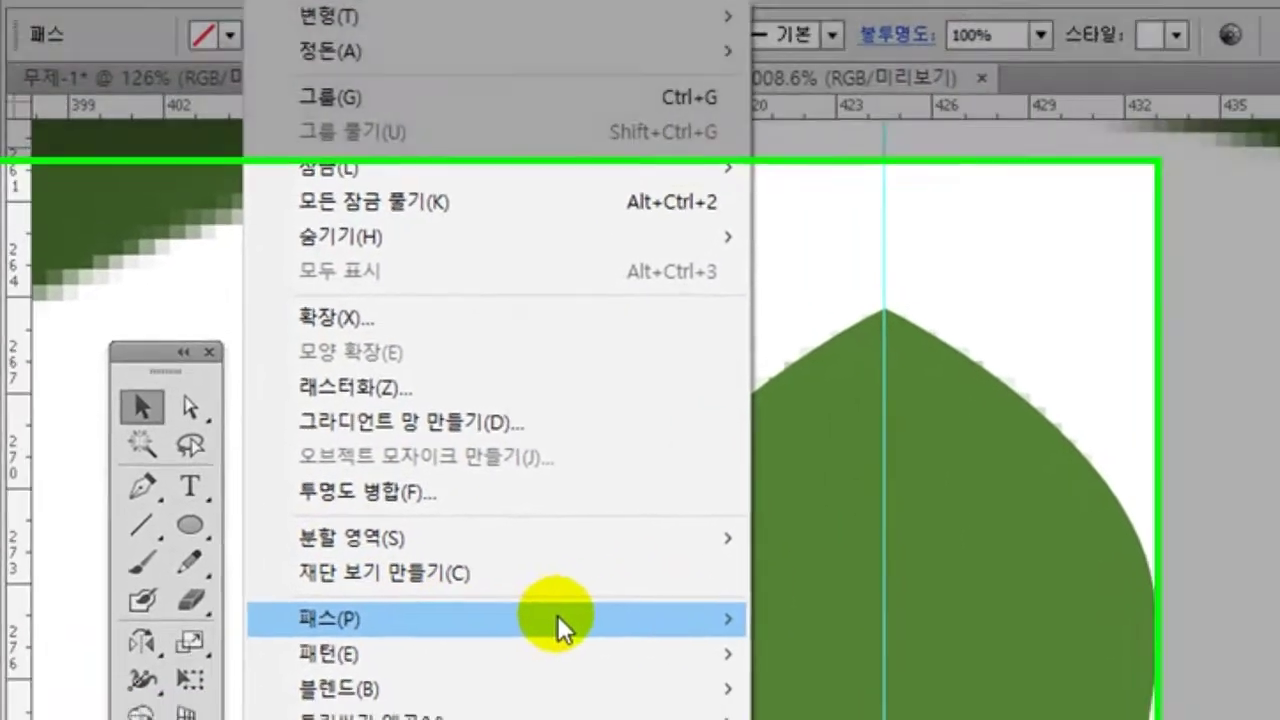
mouse_move(535, 651)
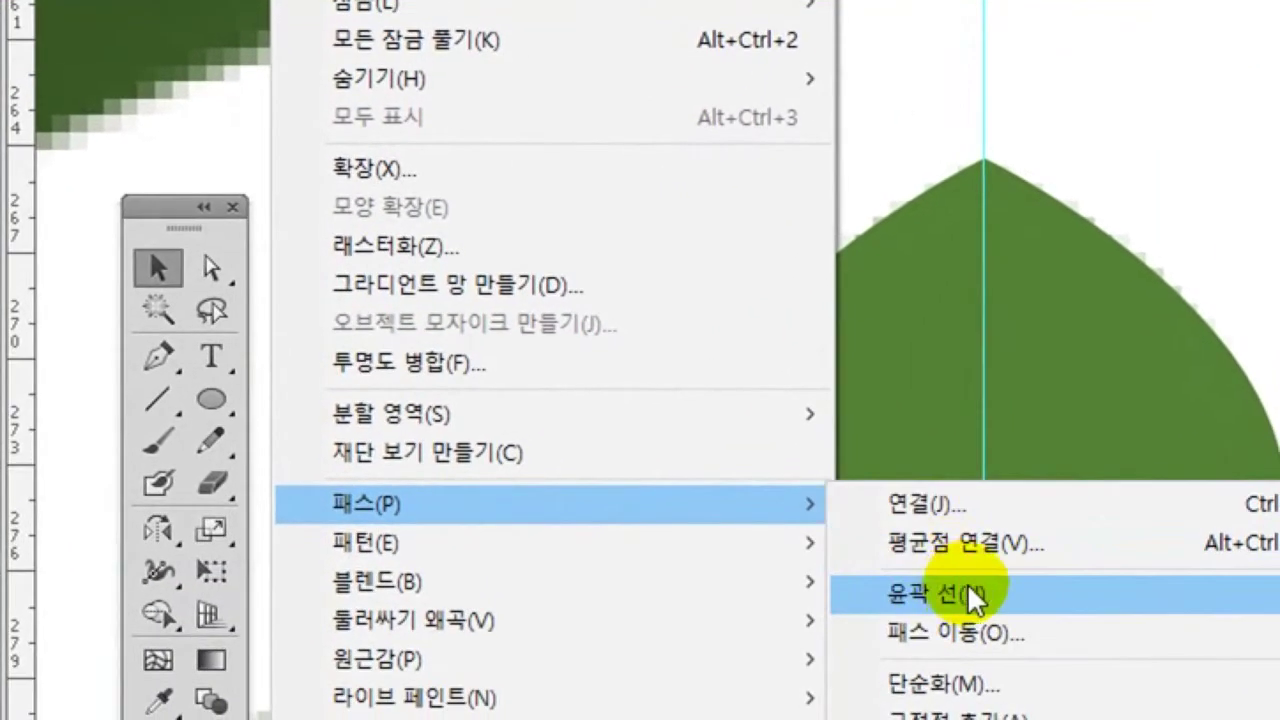
left_click(983, 599)
left_click(550, 583)
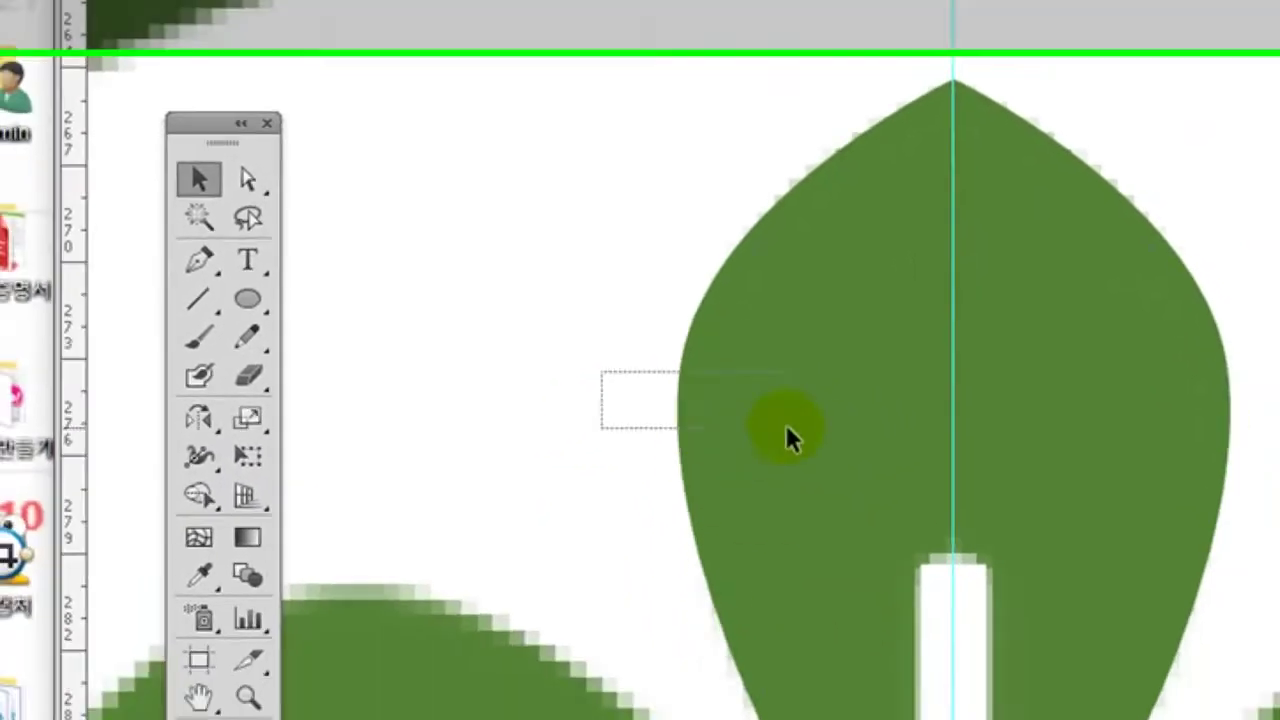
Swap the top petal's fill and stroke to give it a green fill with no outline
left_click(690, 600)
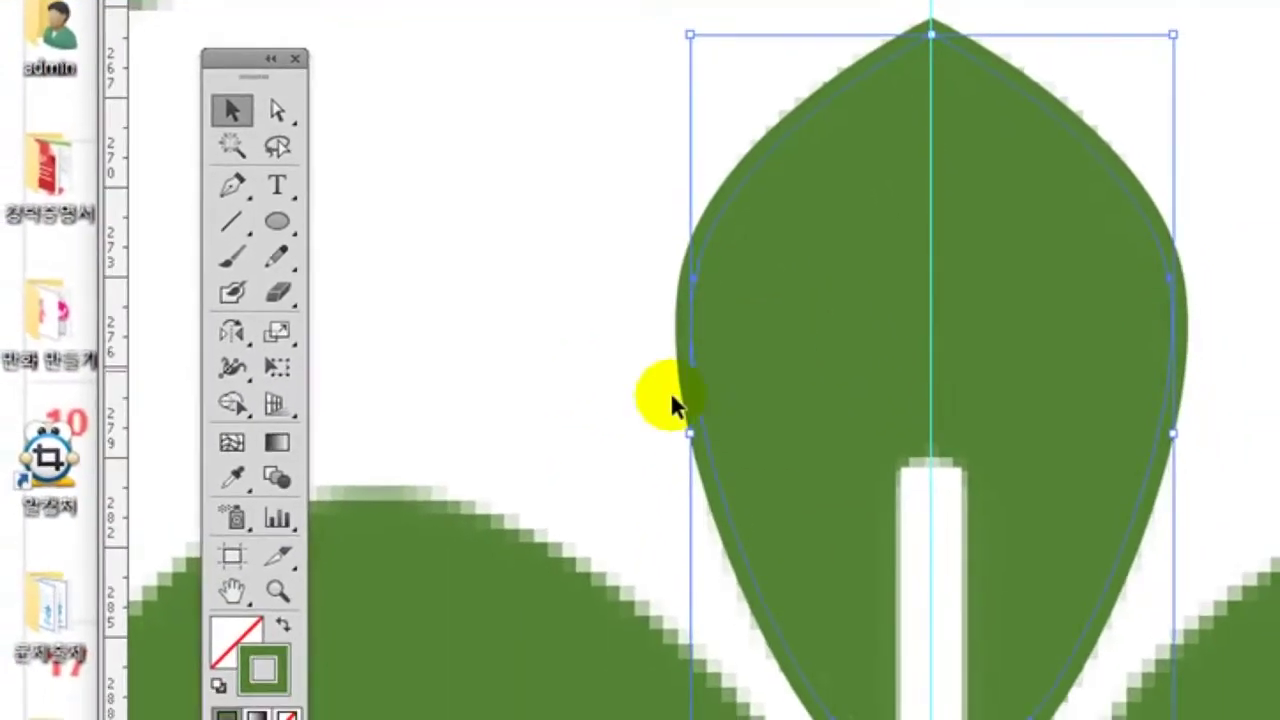
left_click(285, 627)
left_click(557, 306)
Extend the white vein's lower end slightly down towards the flower's centre and select the vein together with the petal
left_click(231, 591)
left_click_drag(657, 571, 626, 313)
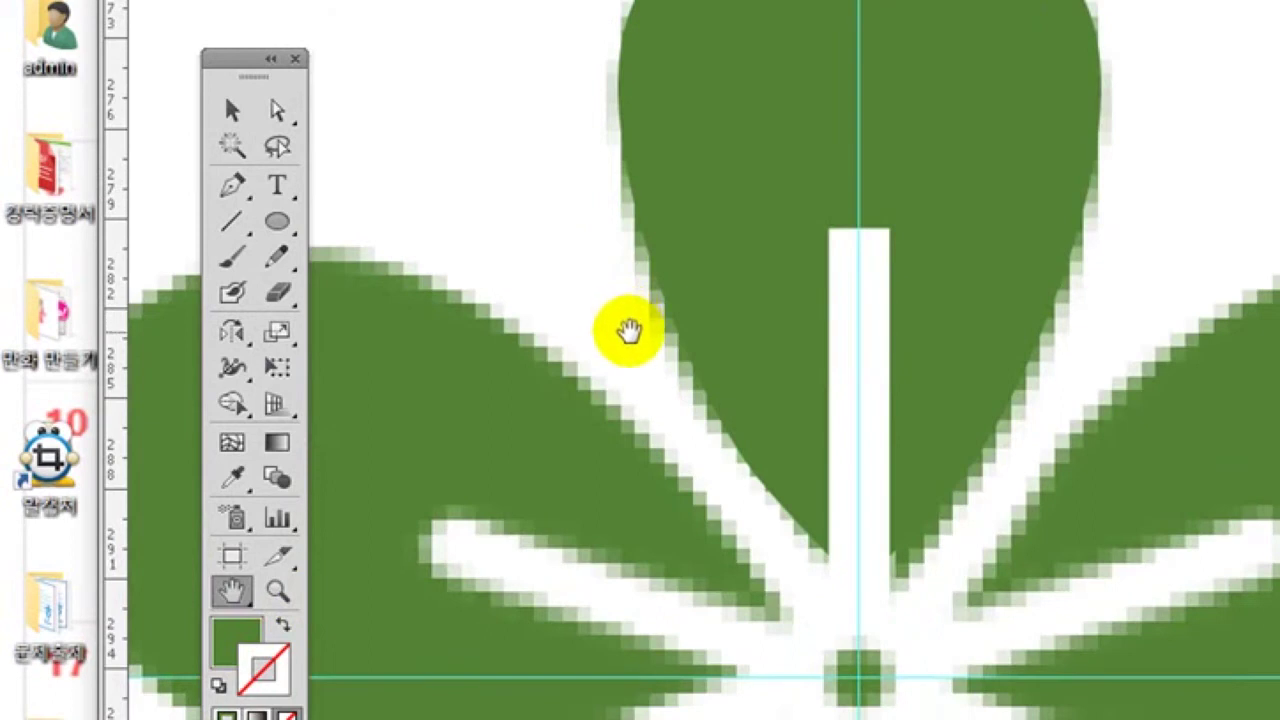
left_click(231, 109)
left_click(790, 338)
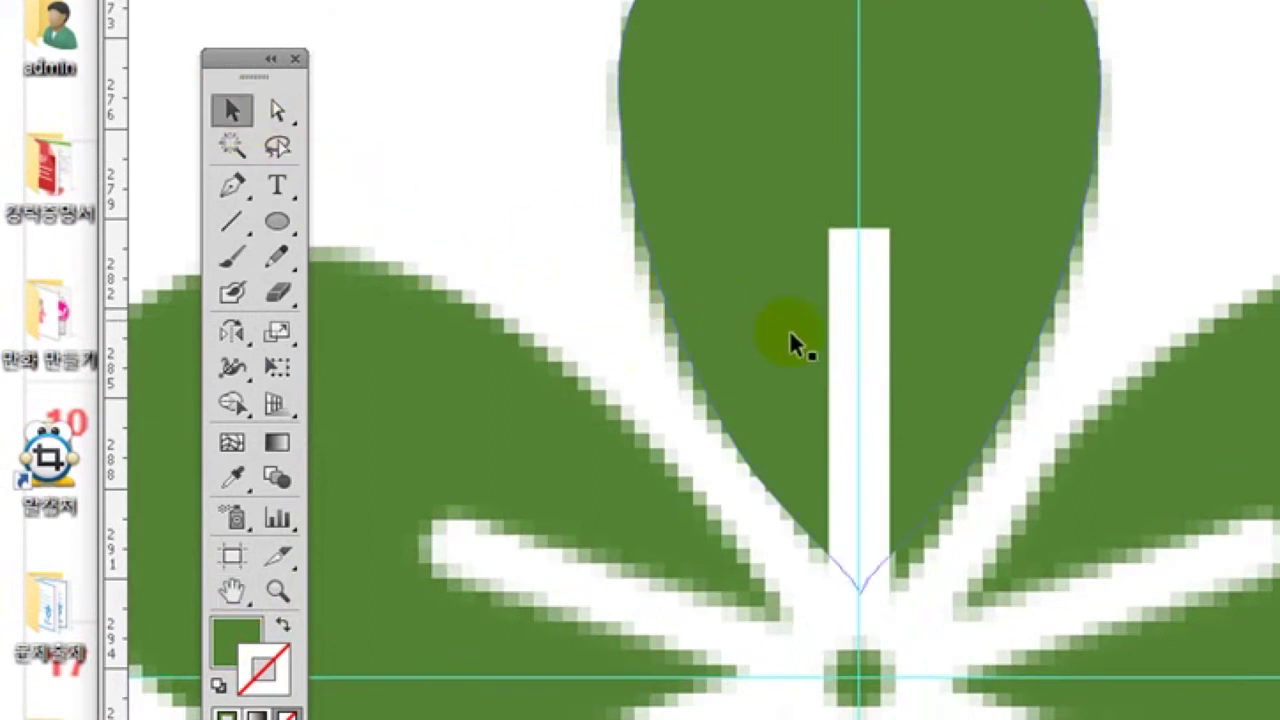
left_click(839, 334)
left_click(776, 323, "shift")
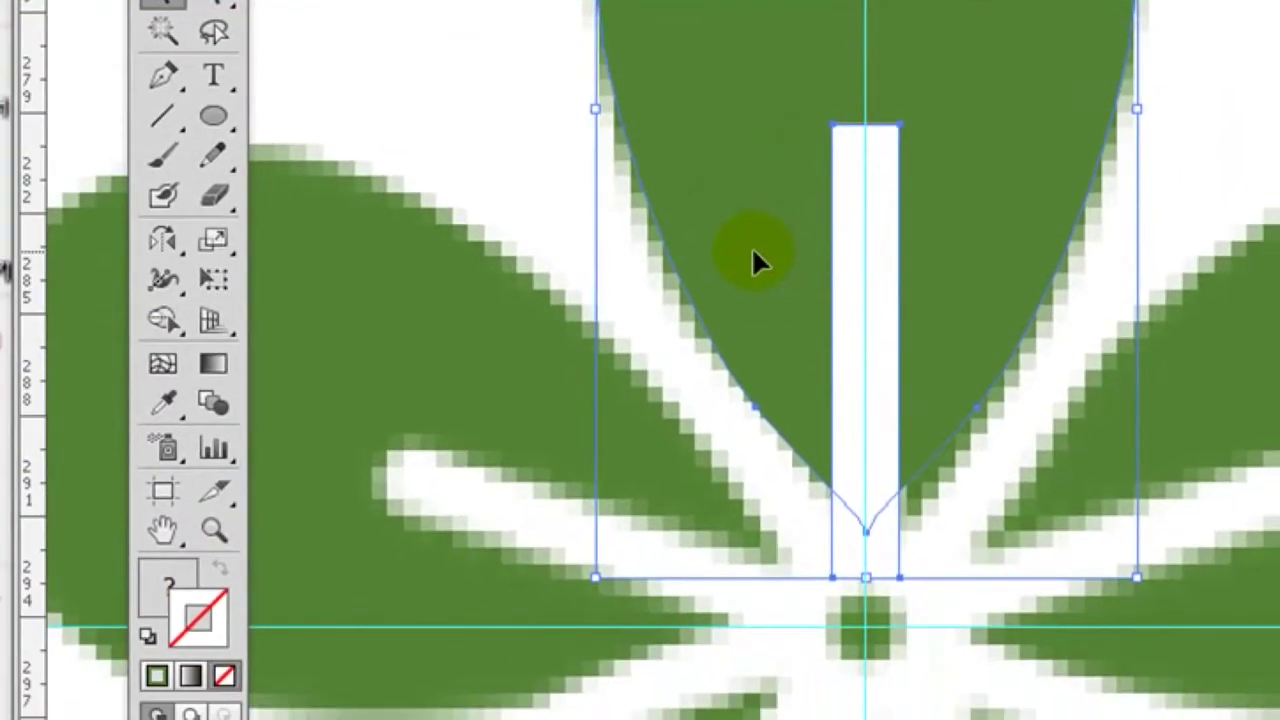
left_click(515, 173)
left_click(893, 568)
left_click_drag(864, 580, 866, 595)
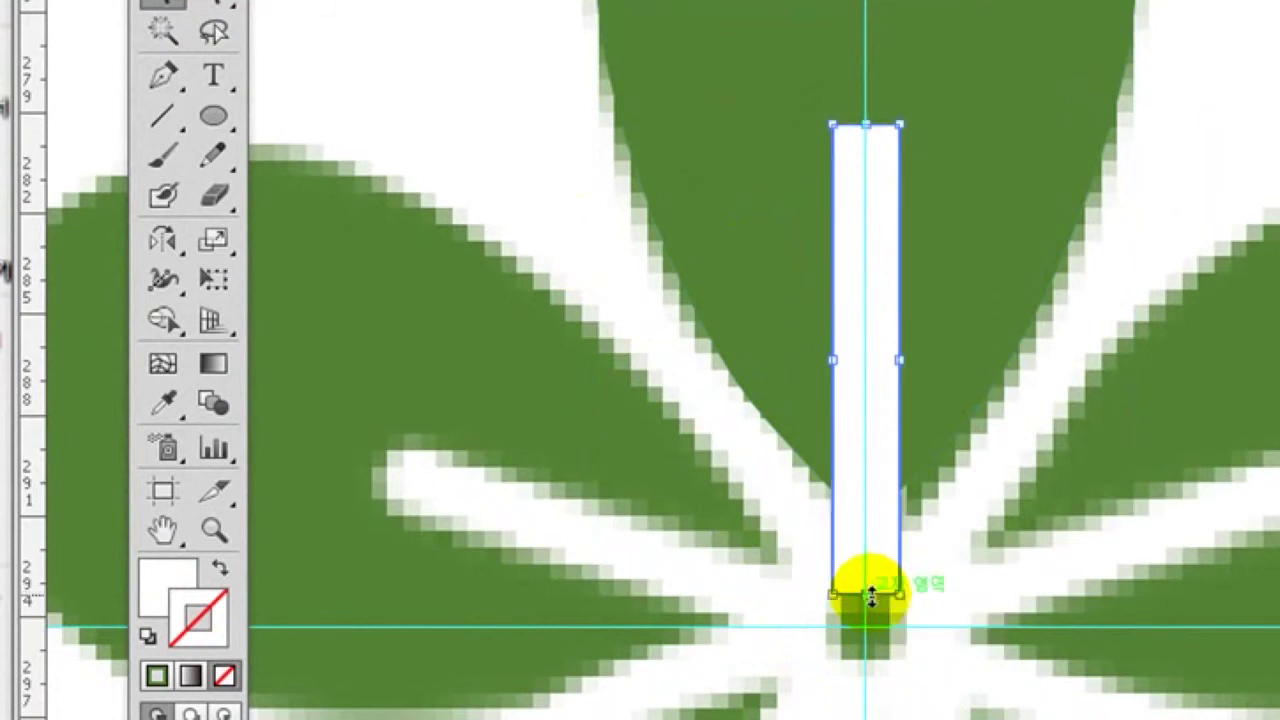
left_click(946, 290, "shift")
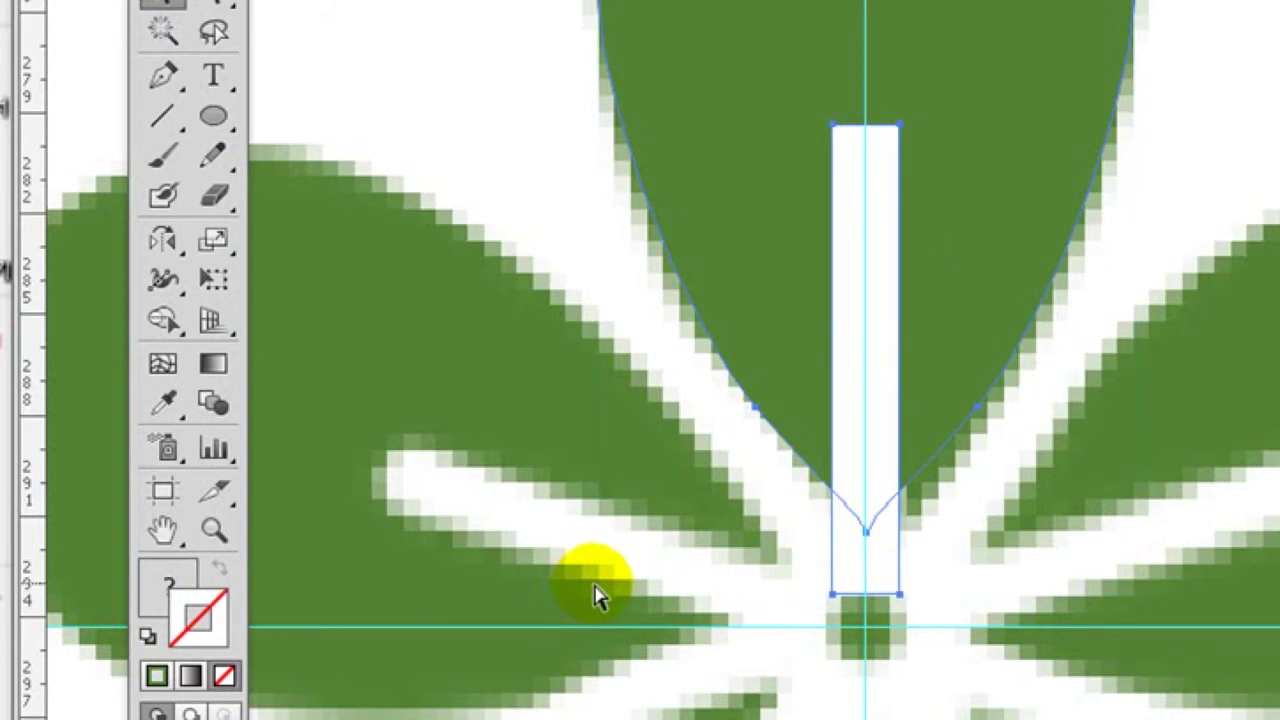
Try copying the petal and vein rotated 45° about the flower's centre, and undo the copy
double_click(218, 527)
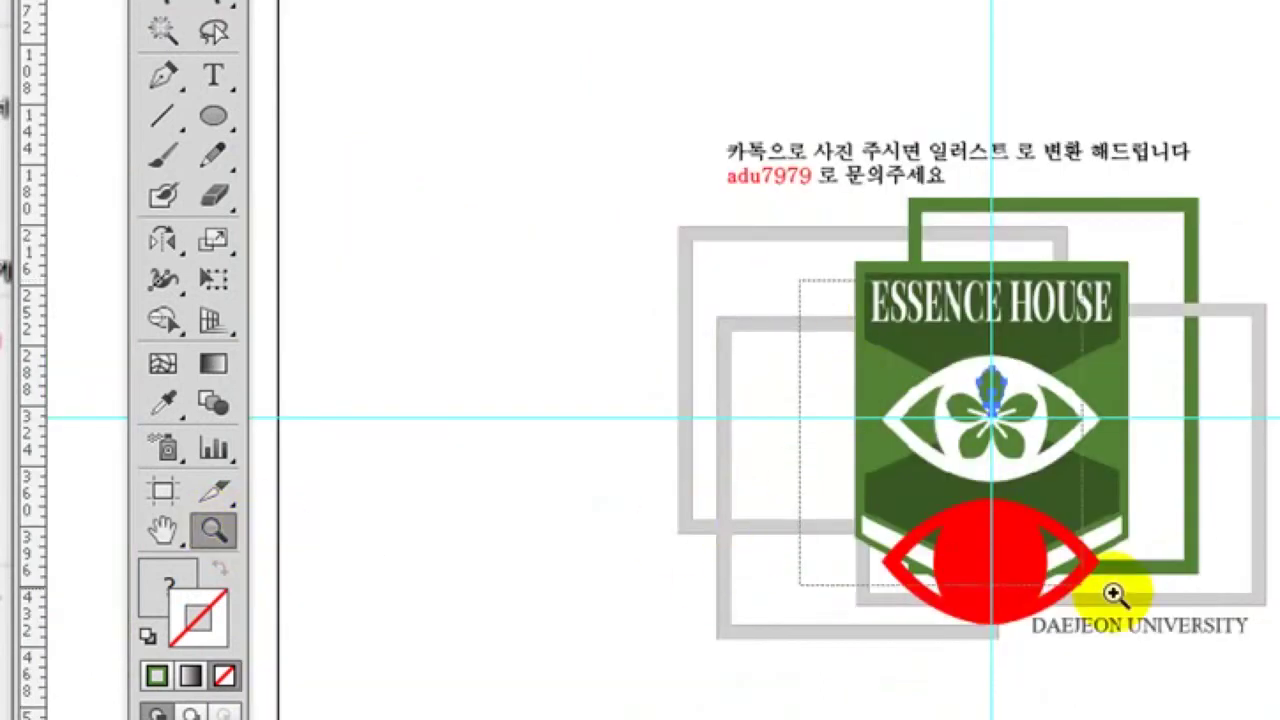
left_click(1205, 640)
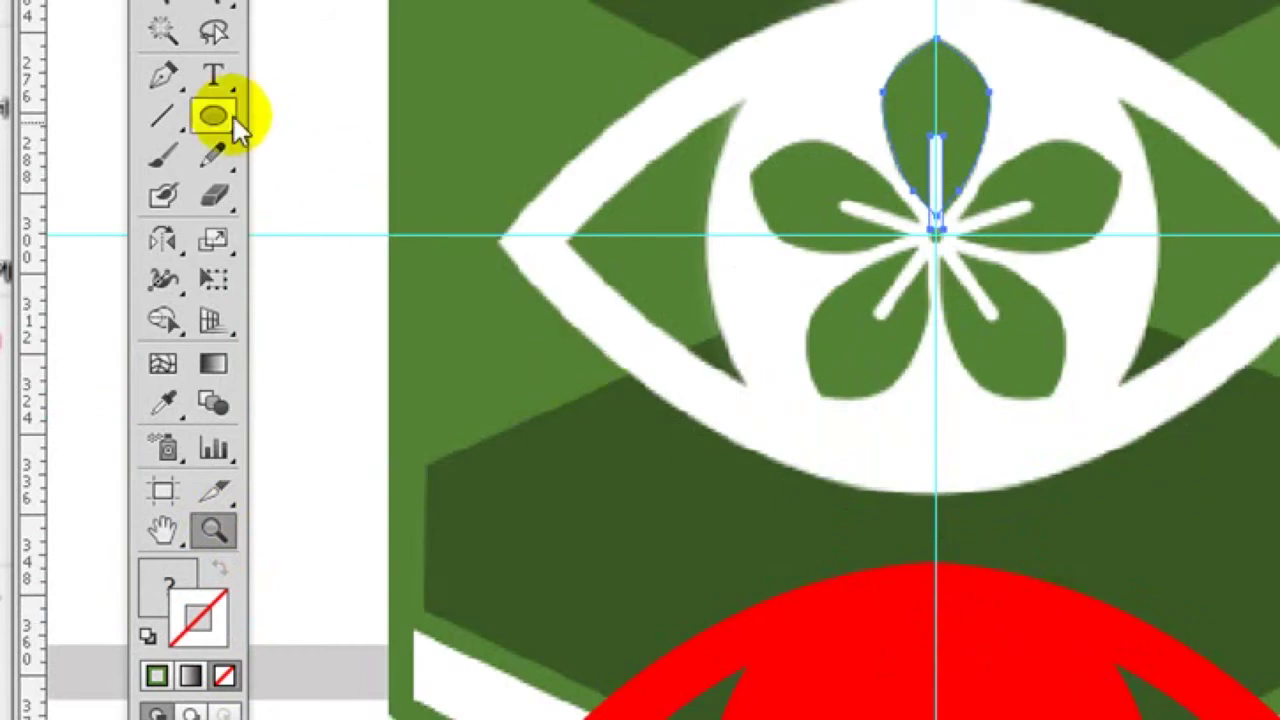
left_click_drag(163, 241, 232, 240)
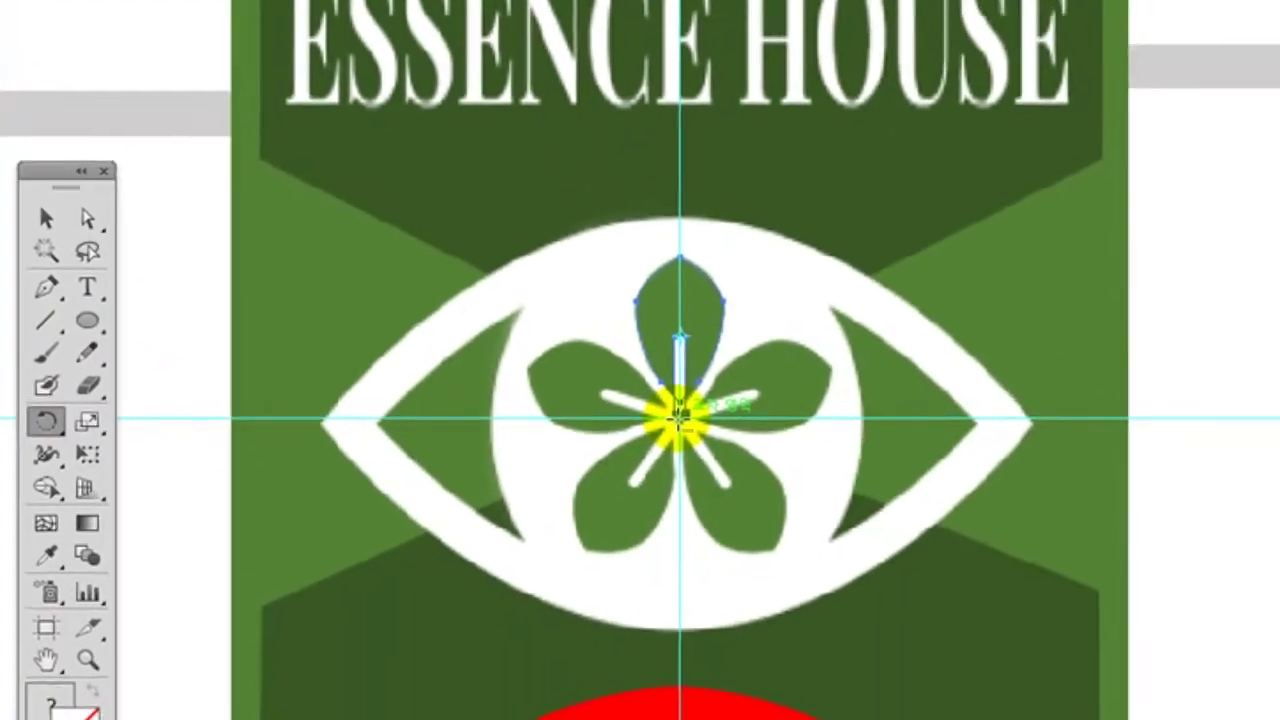
left_click(970, 548, "alt")
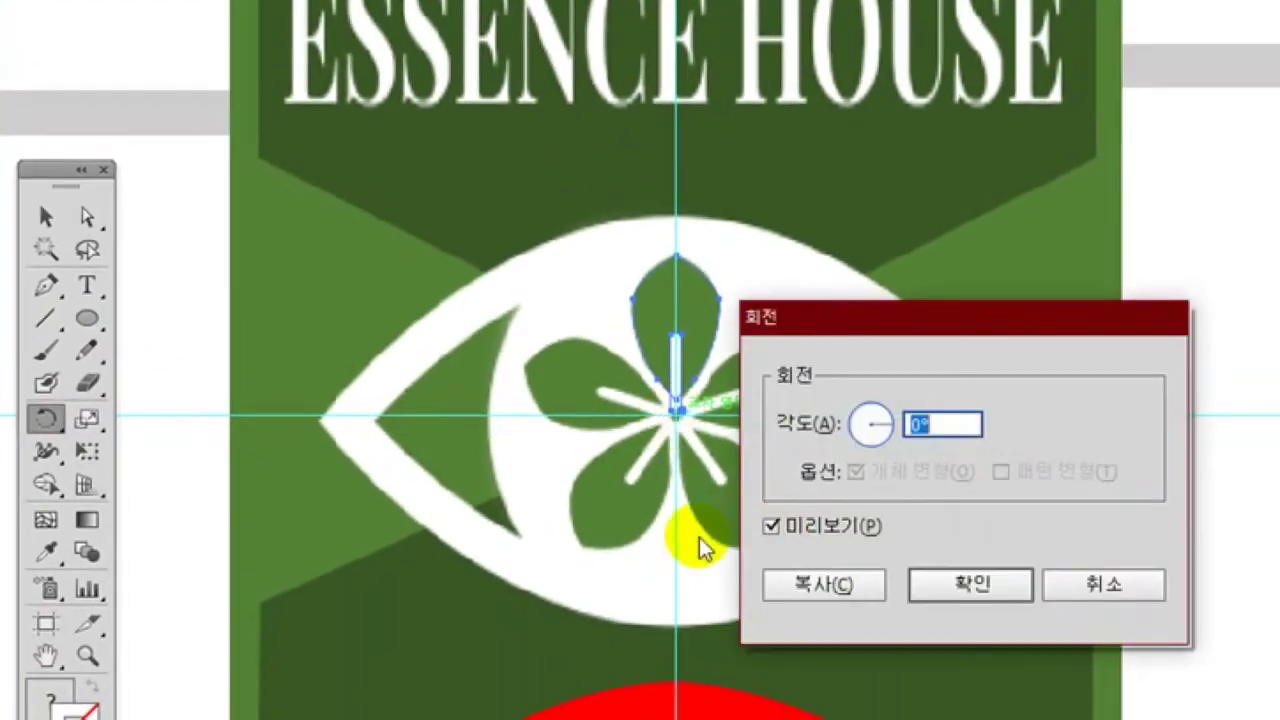
left_click_drag(914, 337, 1000, 309)
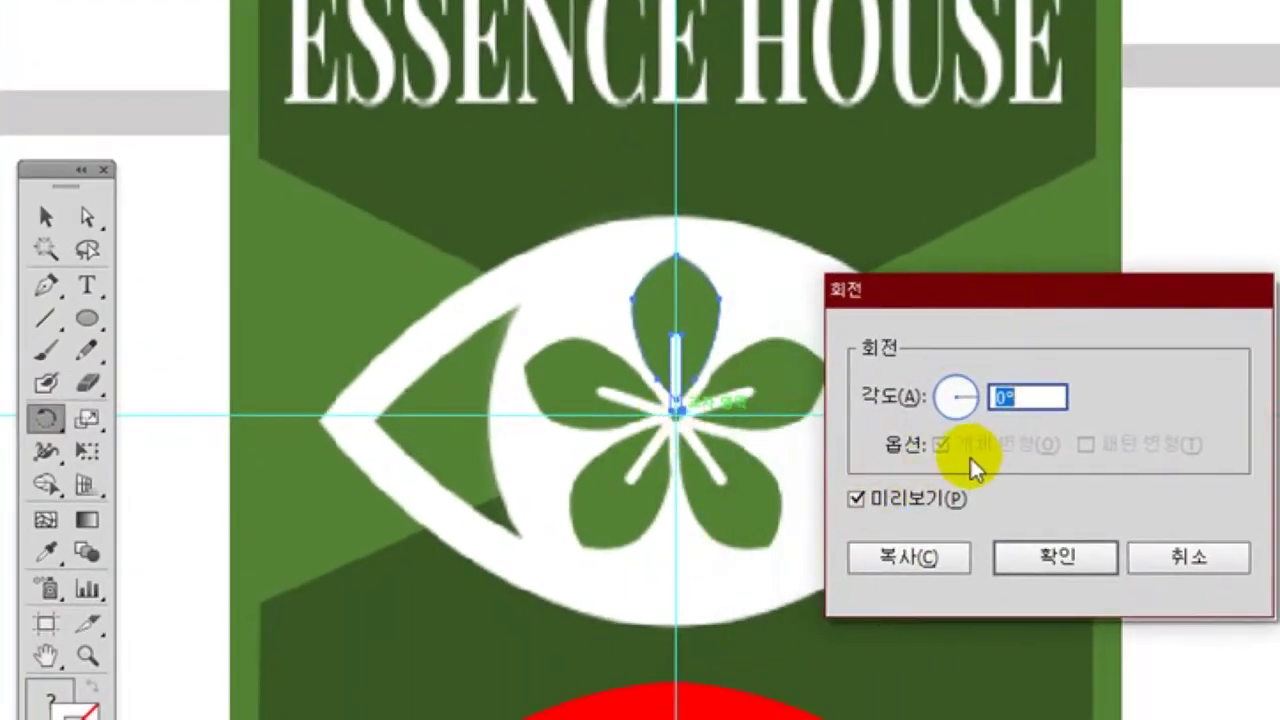
type("45")
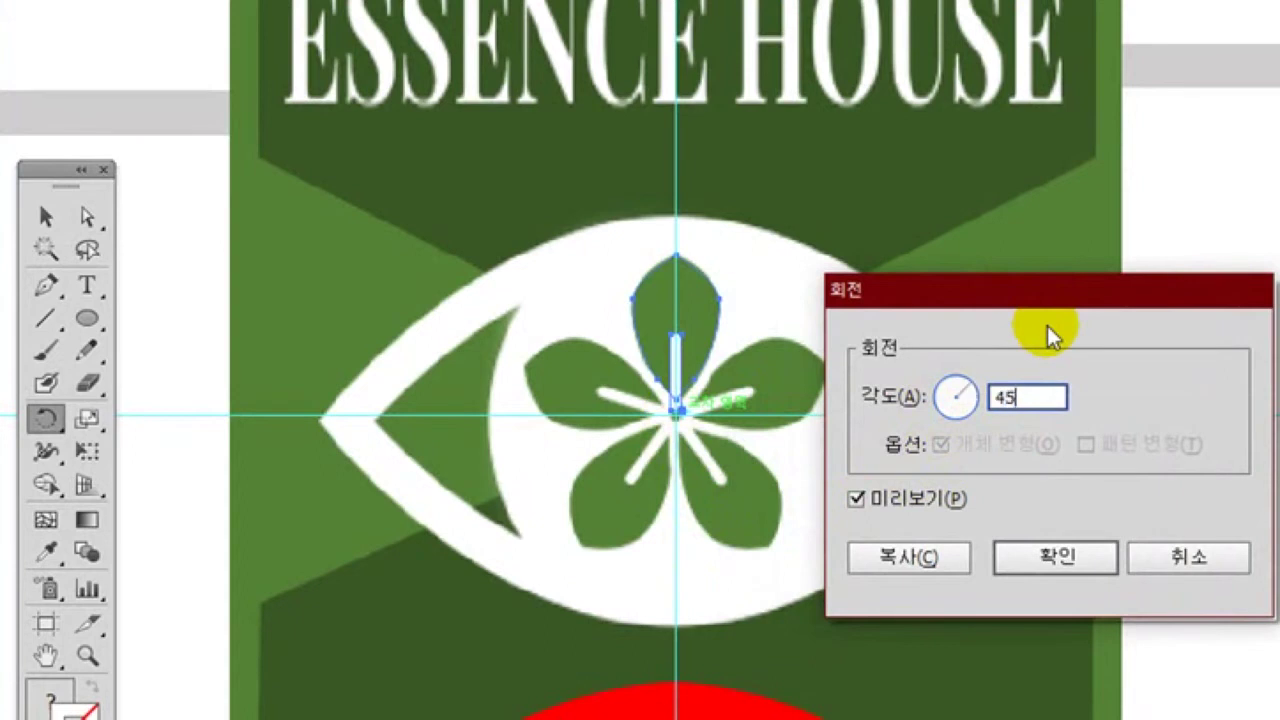
left_click(927, 557)
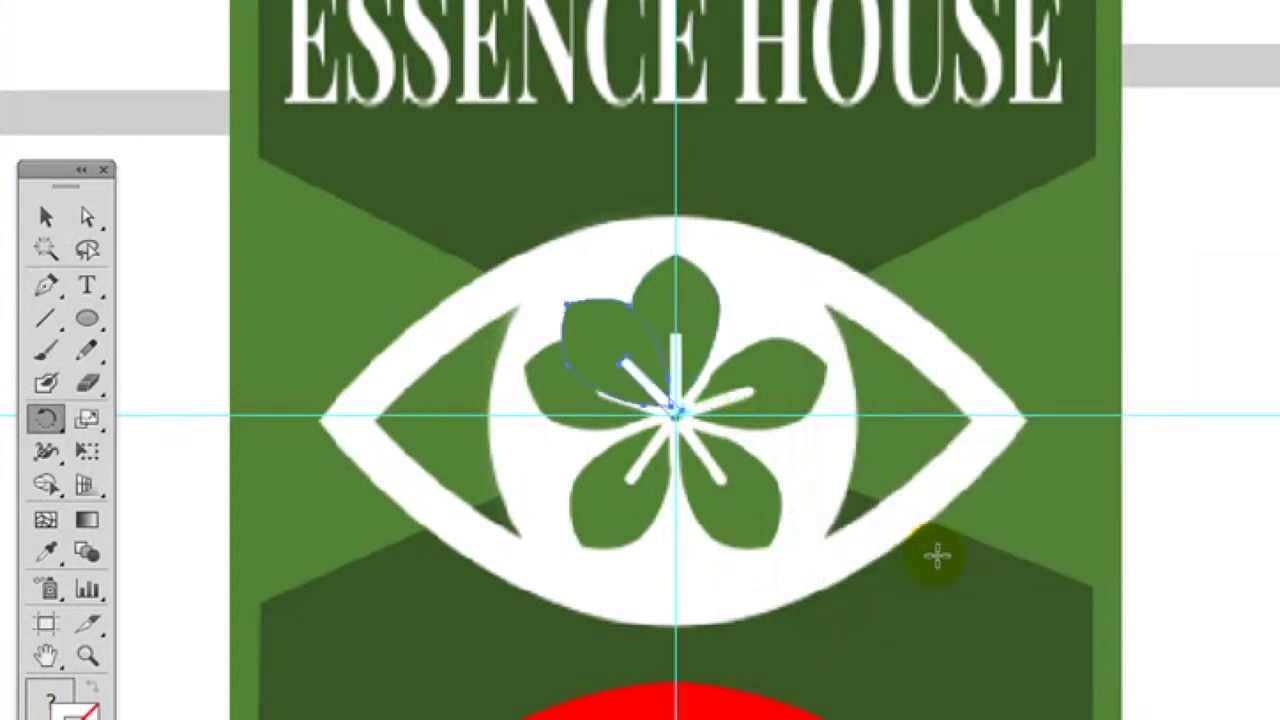
key("ctrl+z")
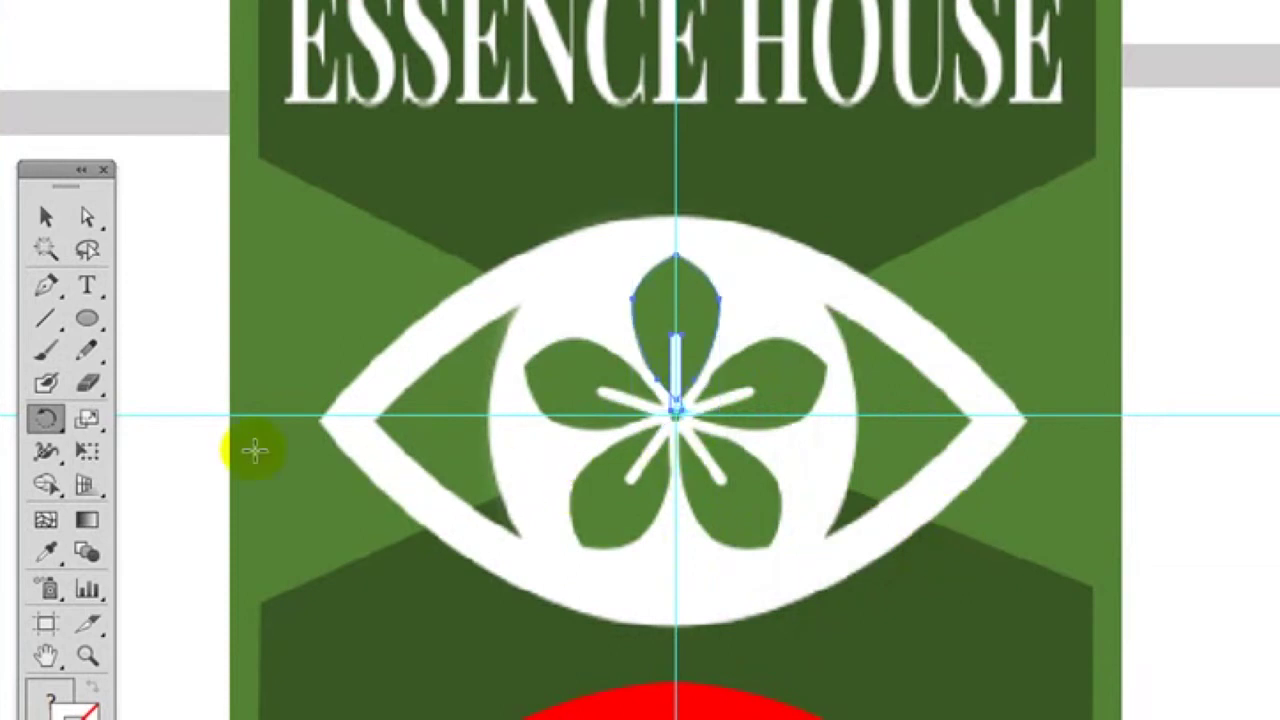
Try a 60° rotation of the petal and vein about the flower's centre, checking it with the preview
left_click(47, 420)
left_click(678, 412)
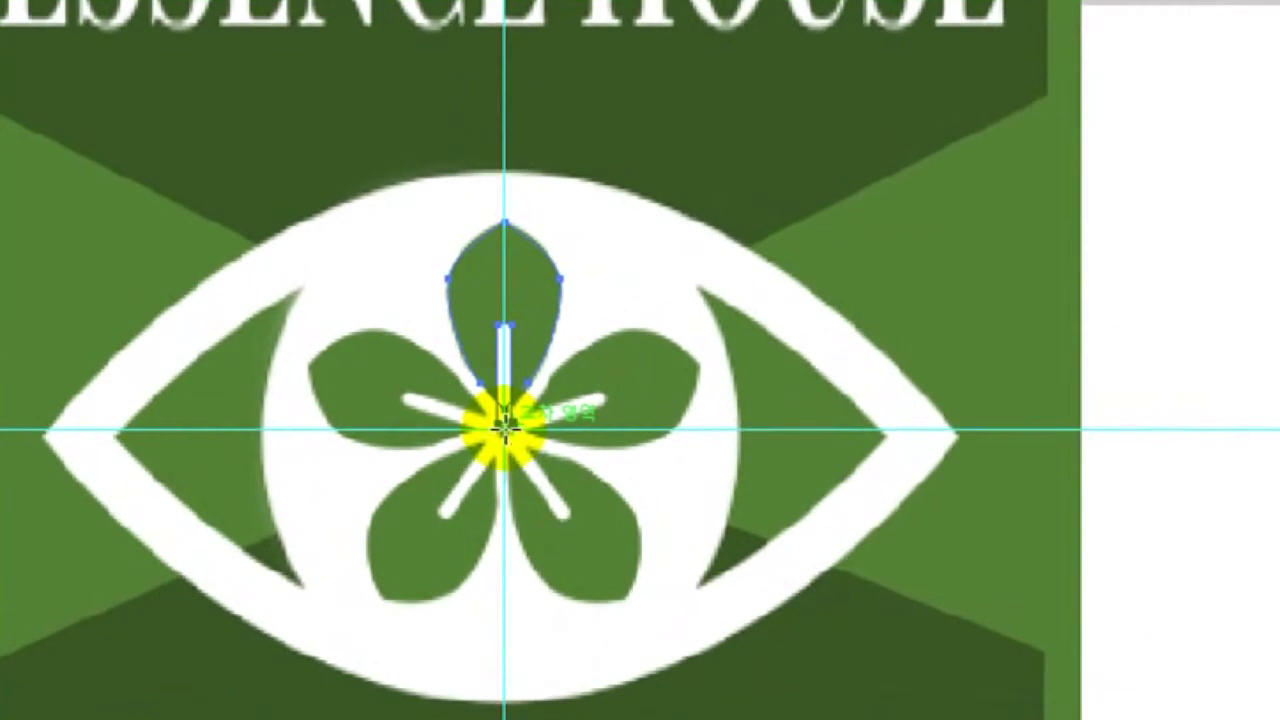
left_click(676, 412, "alt")
type("60")
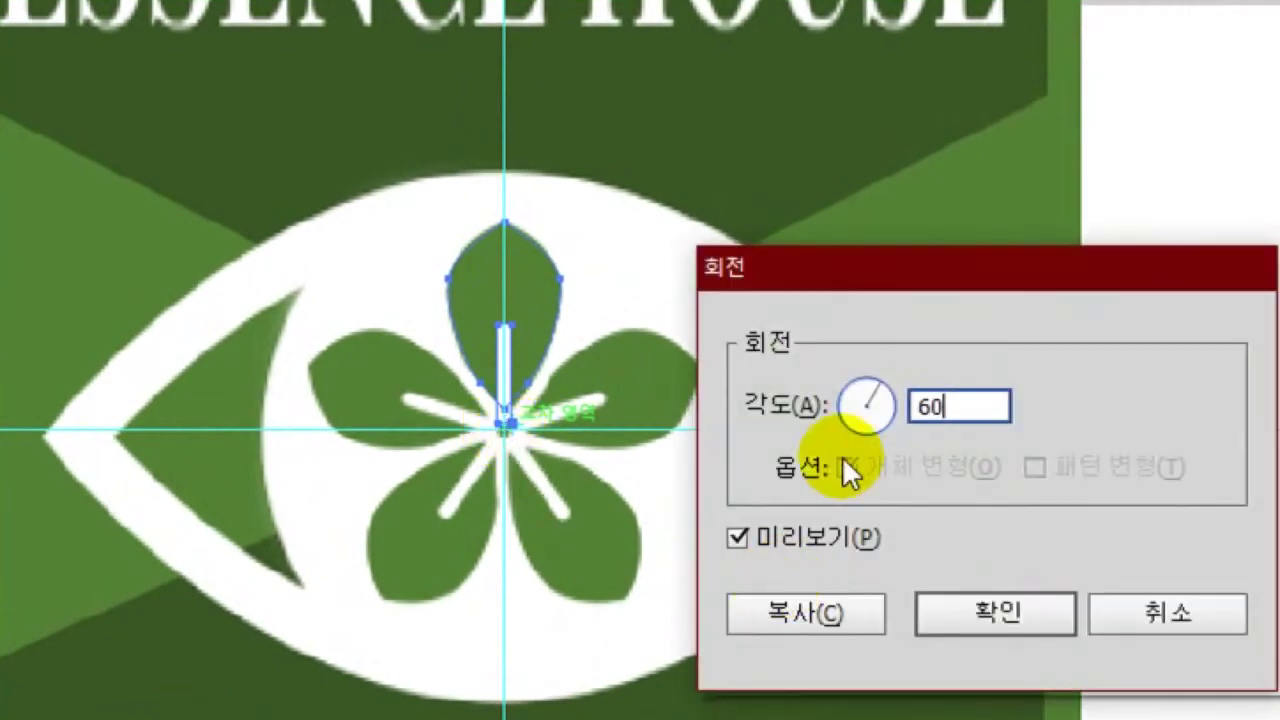
left_click(776, 539)
left_click(776, 539)
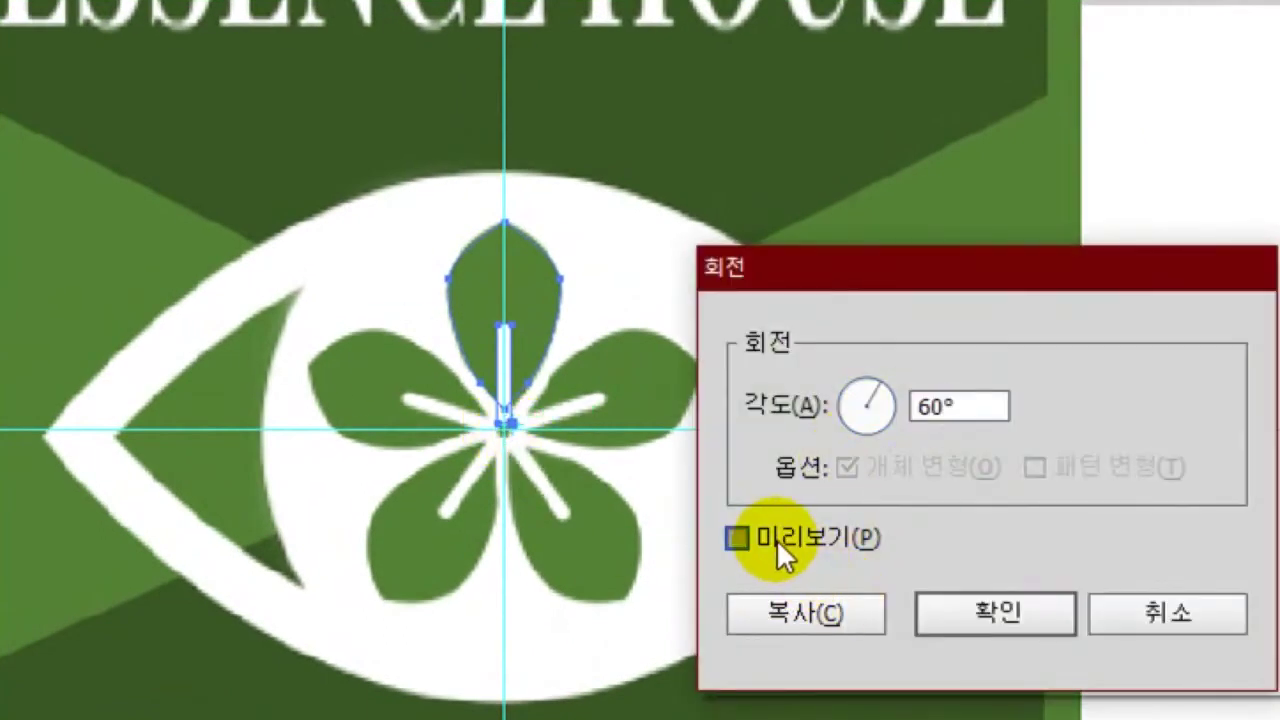
left_click(776, 539)
left_click(821, 610)
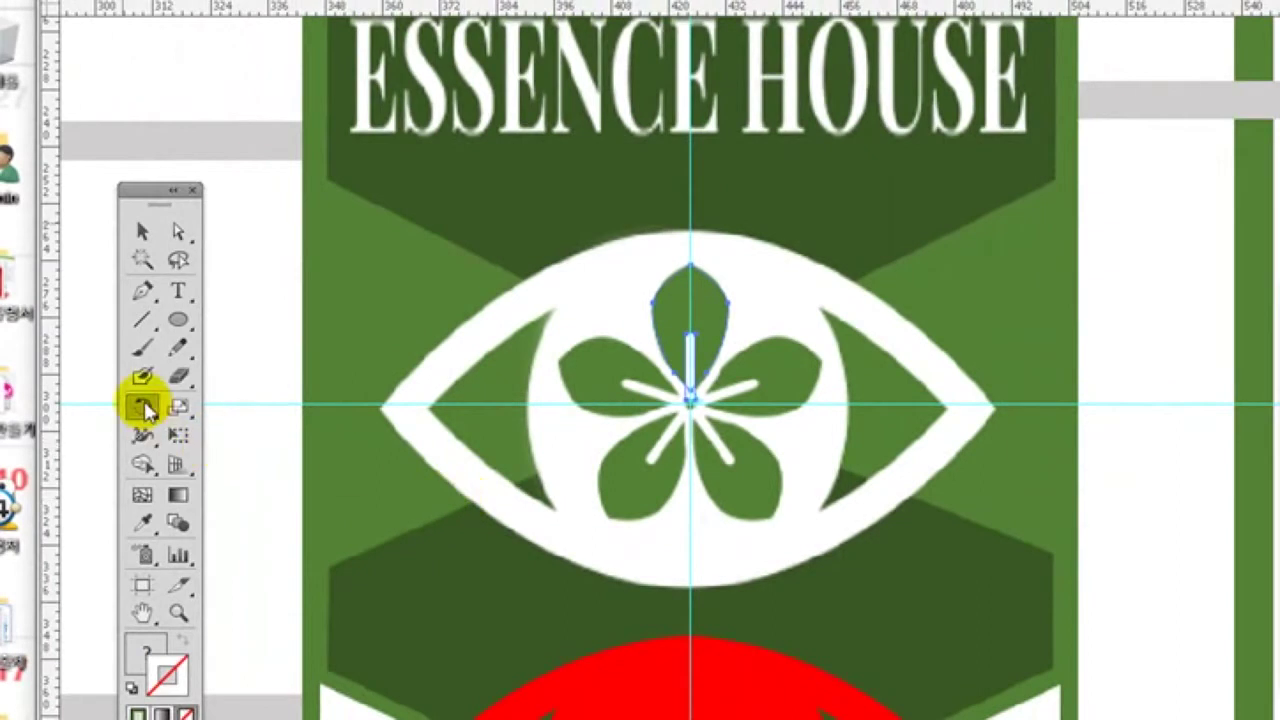
double_click(142, 406)
left_click(1020, 540)
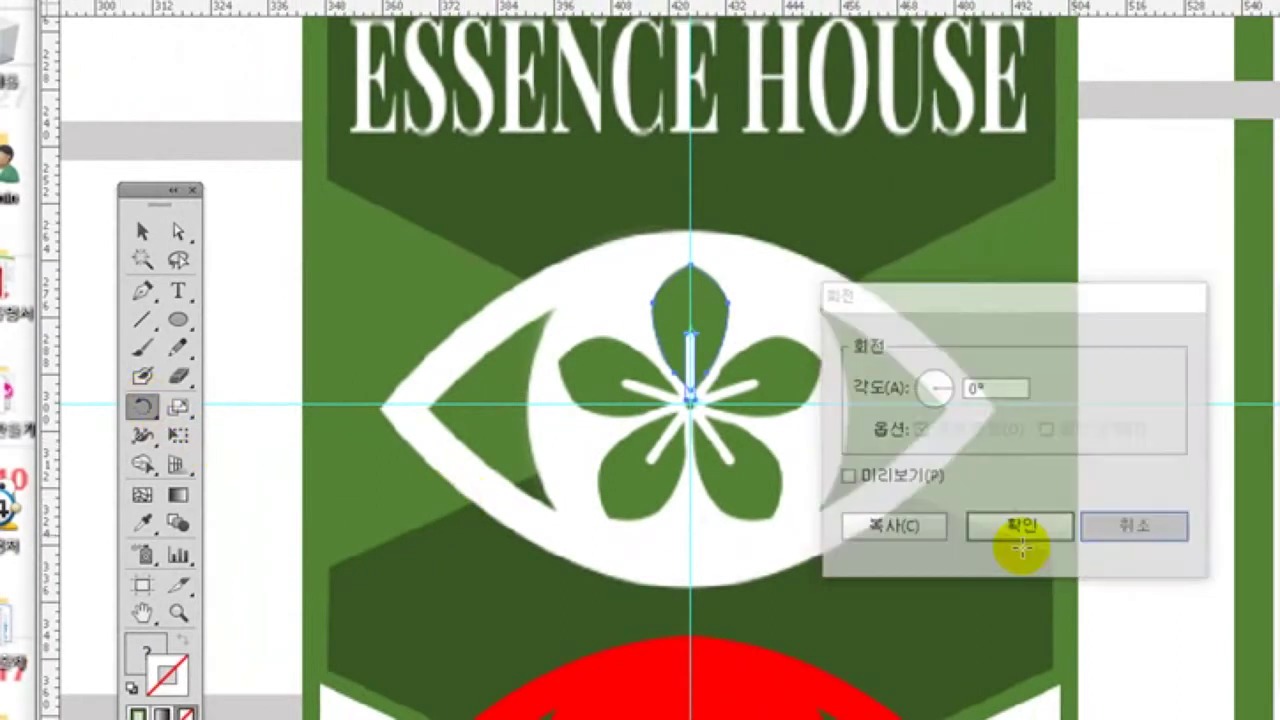
Begin rotating the petal and vein about the guide intersection at the flower's centre, previewing an angle of 65°
left_click(180, 610)
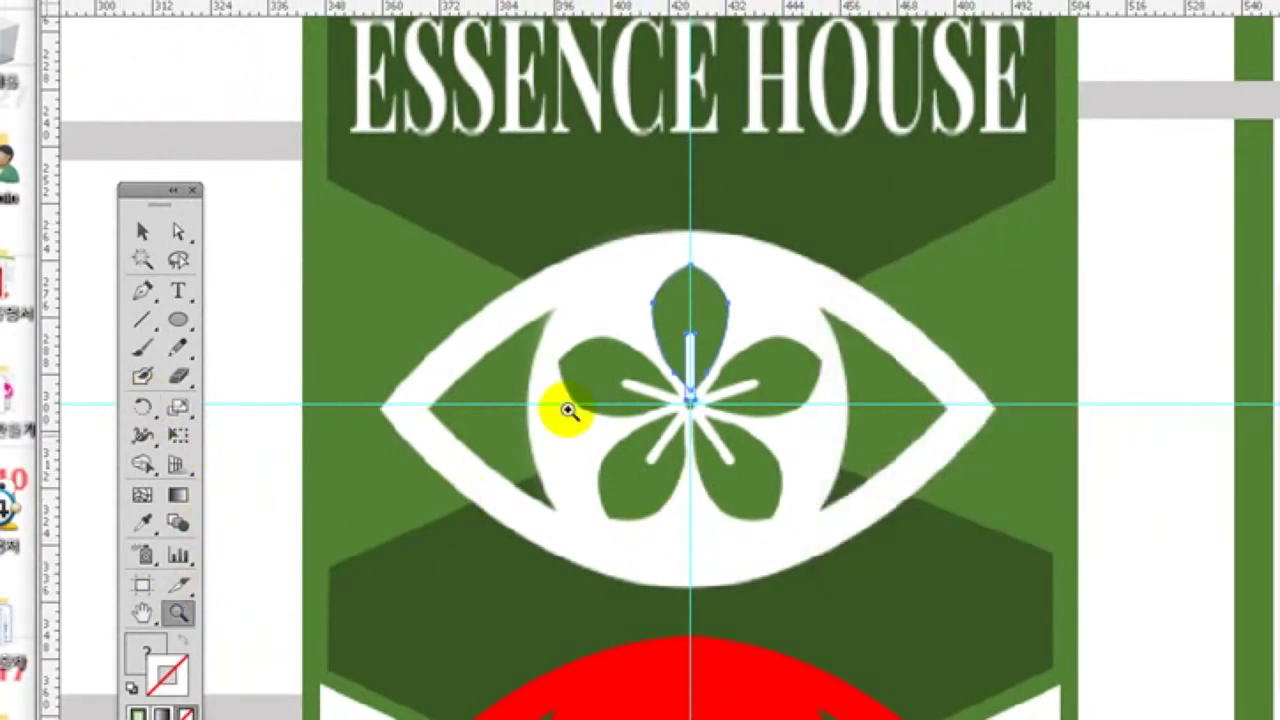
left_click_drag(507, 234, 945, 666)
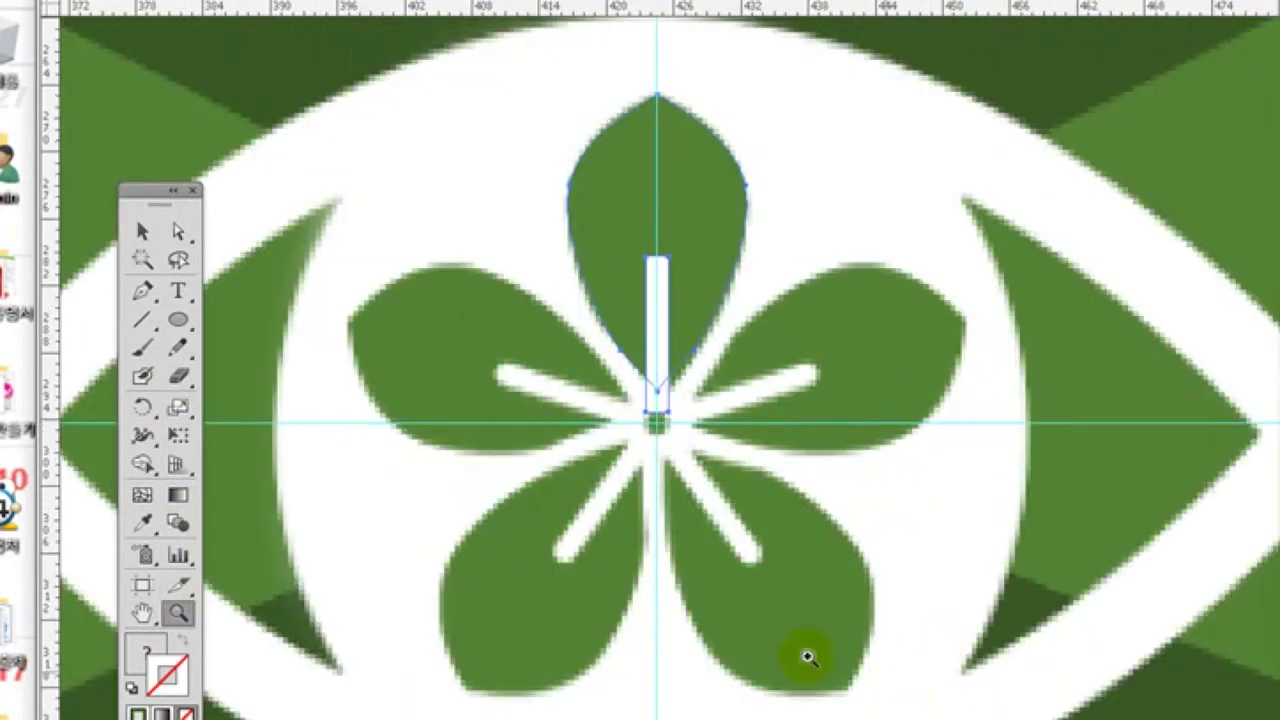
left_click(142, 409)
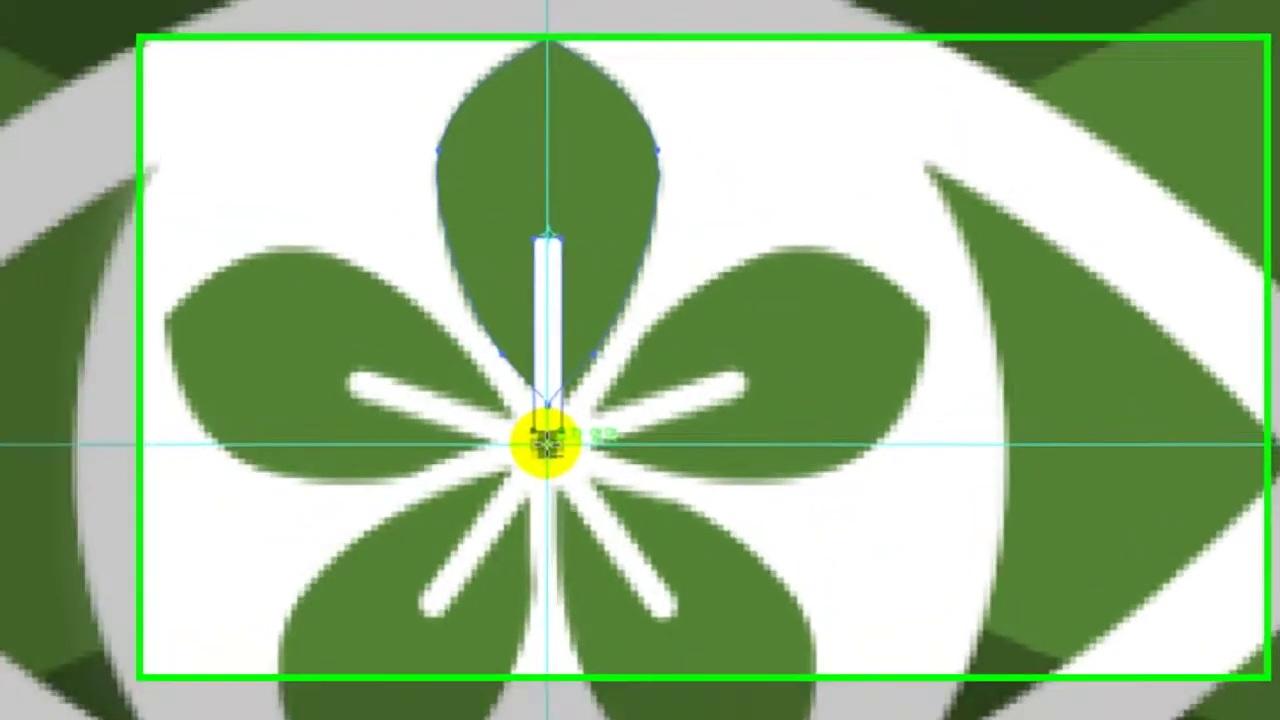
left_click(657, 424, "alt")
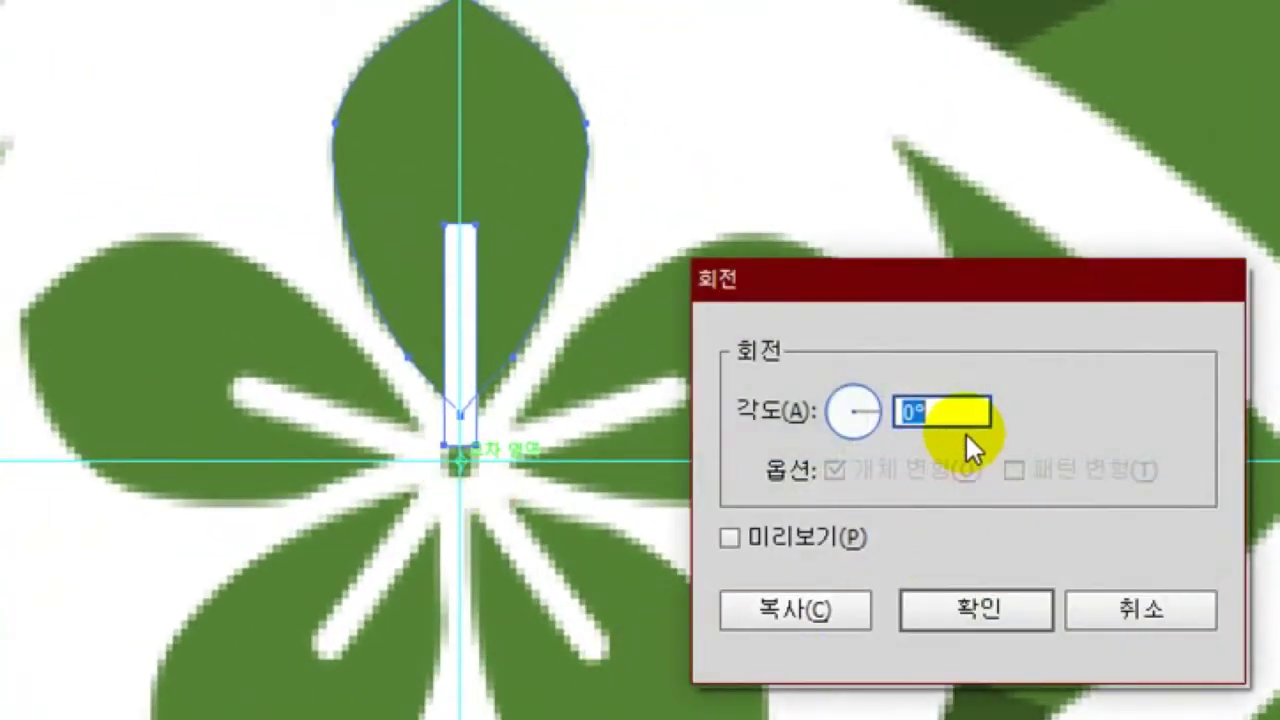
type("65")
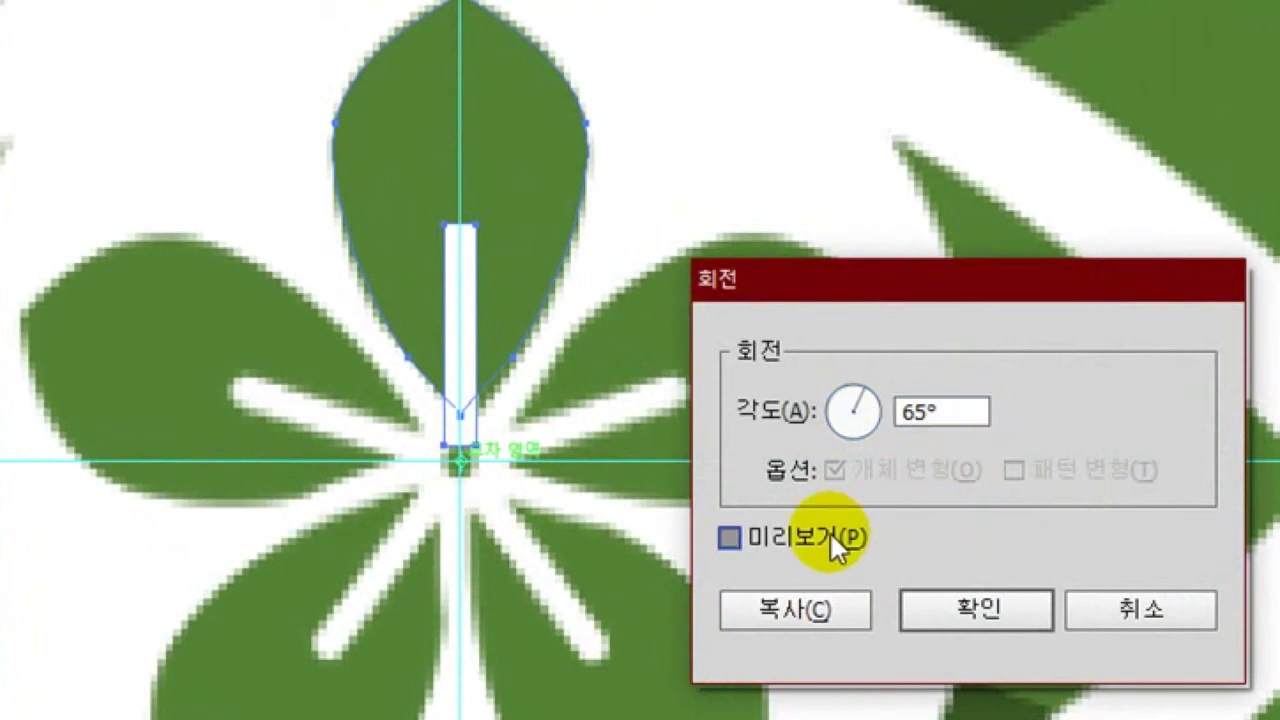
left_click(829, 537)
left_click(829, 537)
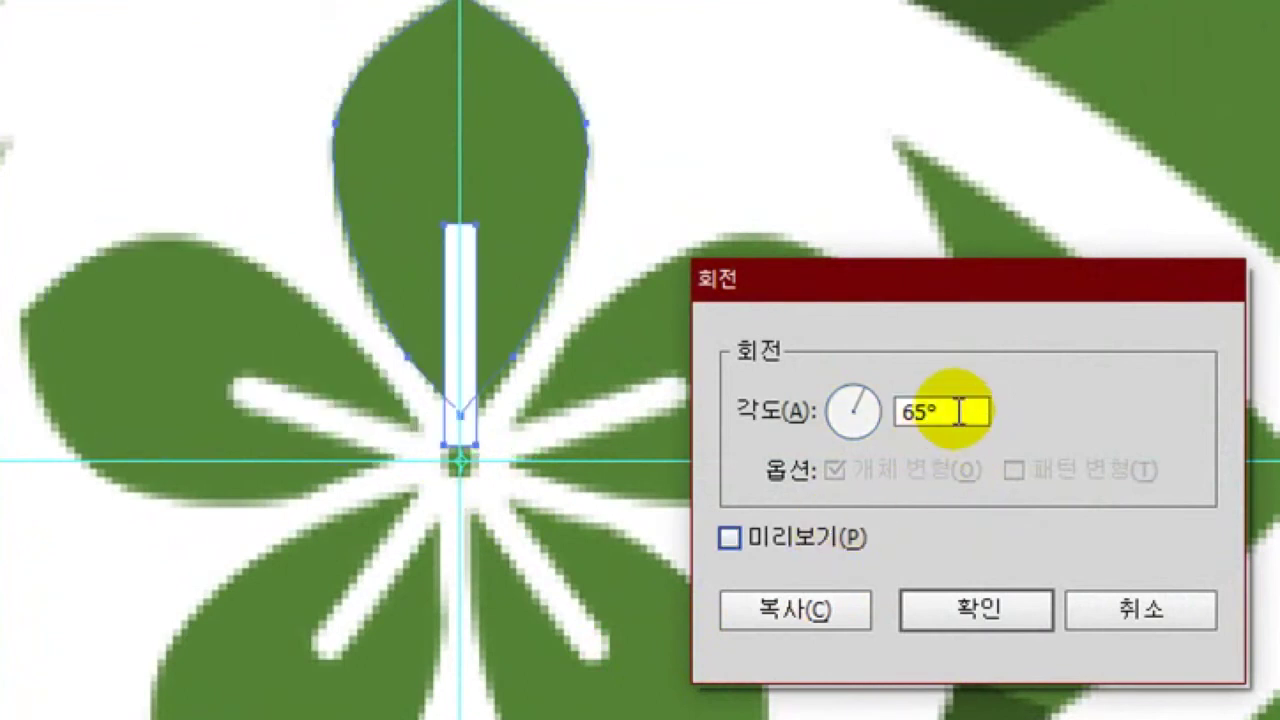
Set the rotation angle to 70° and preview it against the neighbouring petal in the image
left_click_drag(957, 410, 849, 408)
type("70")
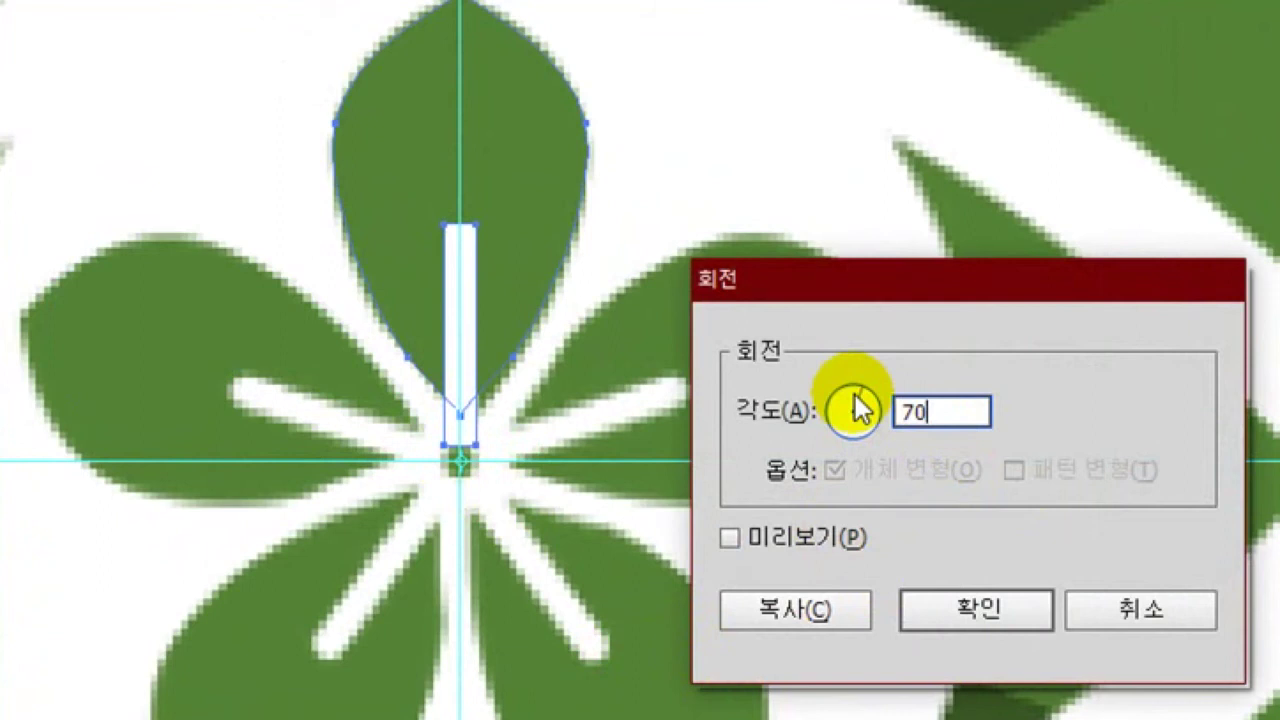
left_click(768, 540)
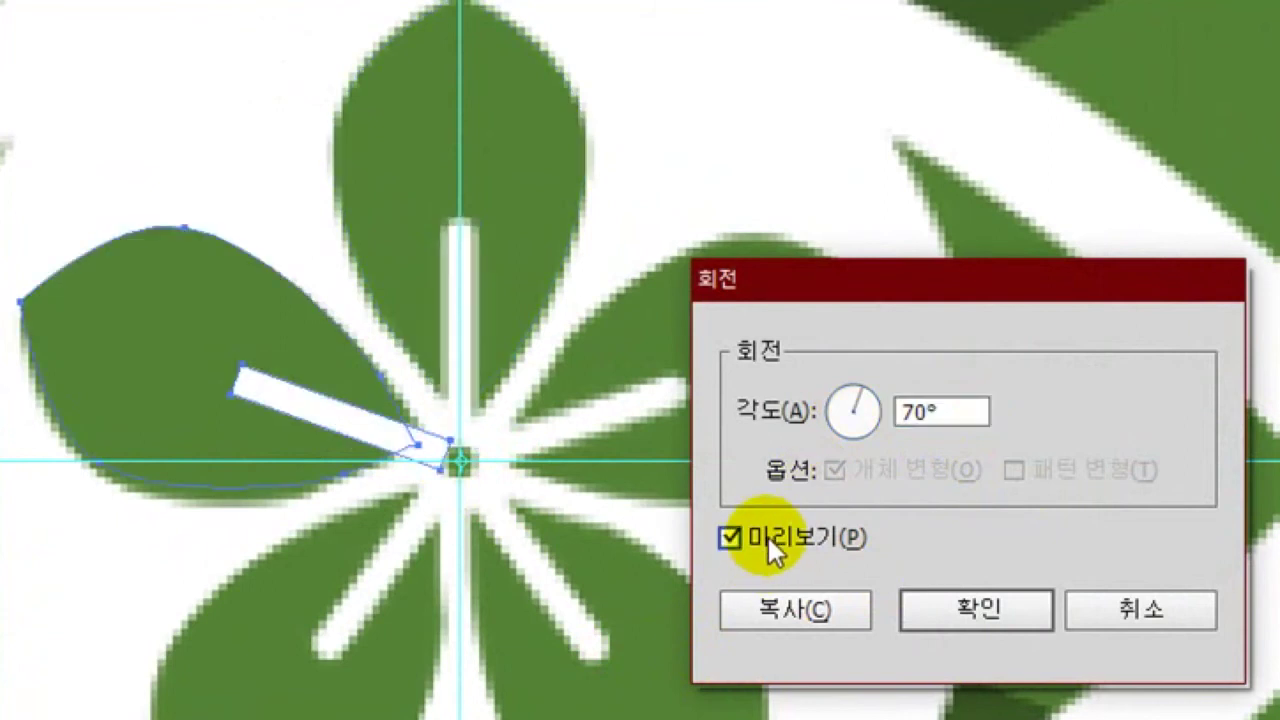
left_click(768, 537)
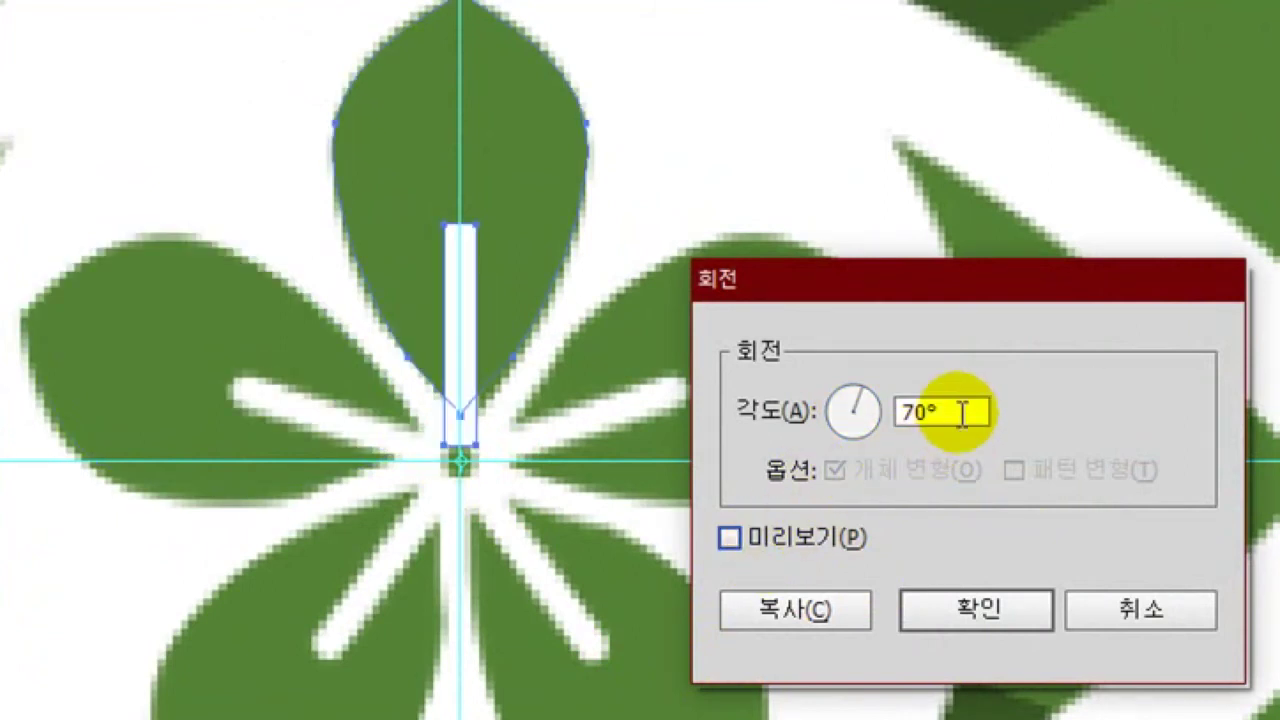
Try a 73° rotation of the petal and vein about the flower's centre, checking it with the preview
left_click_drag(952, 410, 870, 410)
type("73")
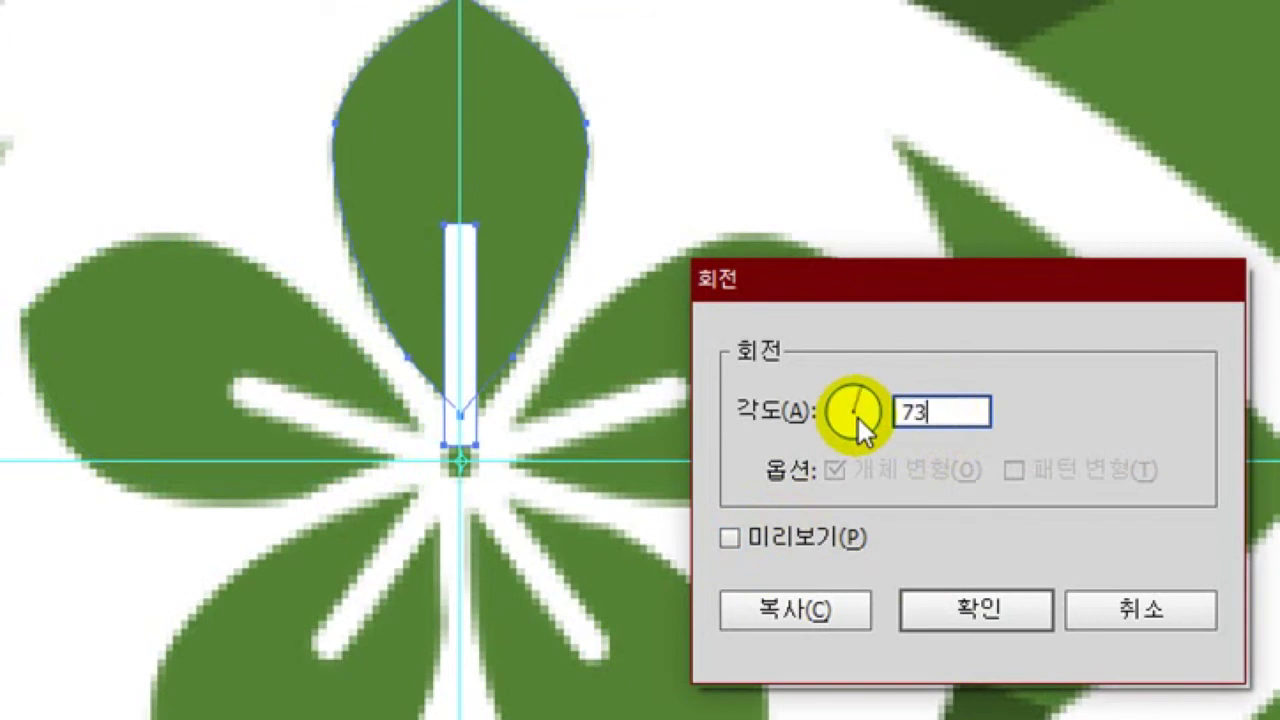
left_click(766, 537)
left_click(765, 537)
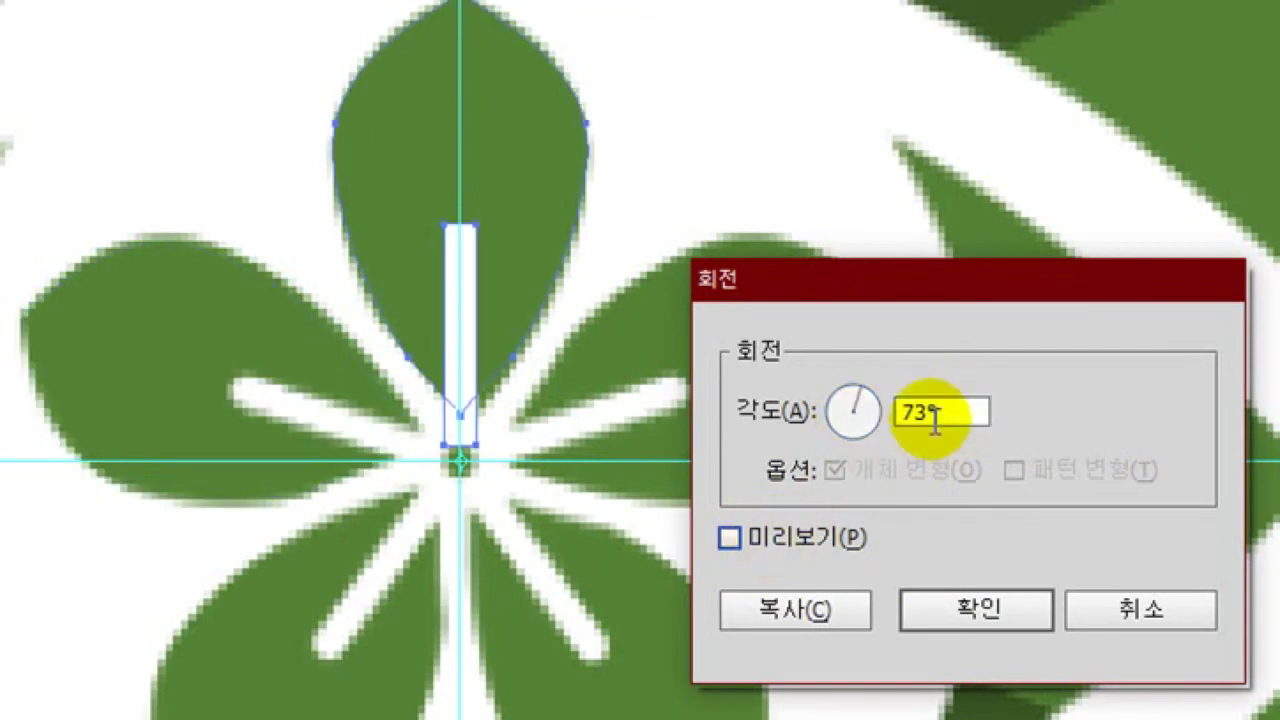
Set the rotation angle to 72°, preview it, and create a rotated copy of the petal and vein
left_click_drag(971, 410, 796, 401)
type("72")
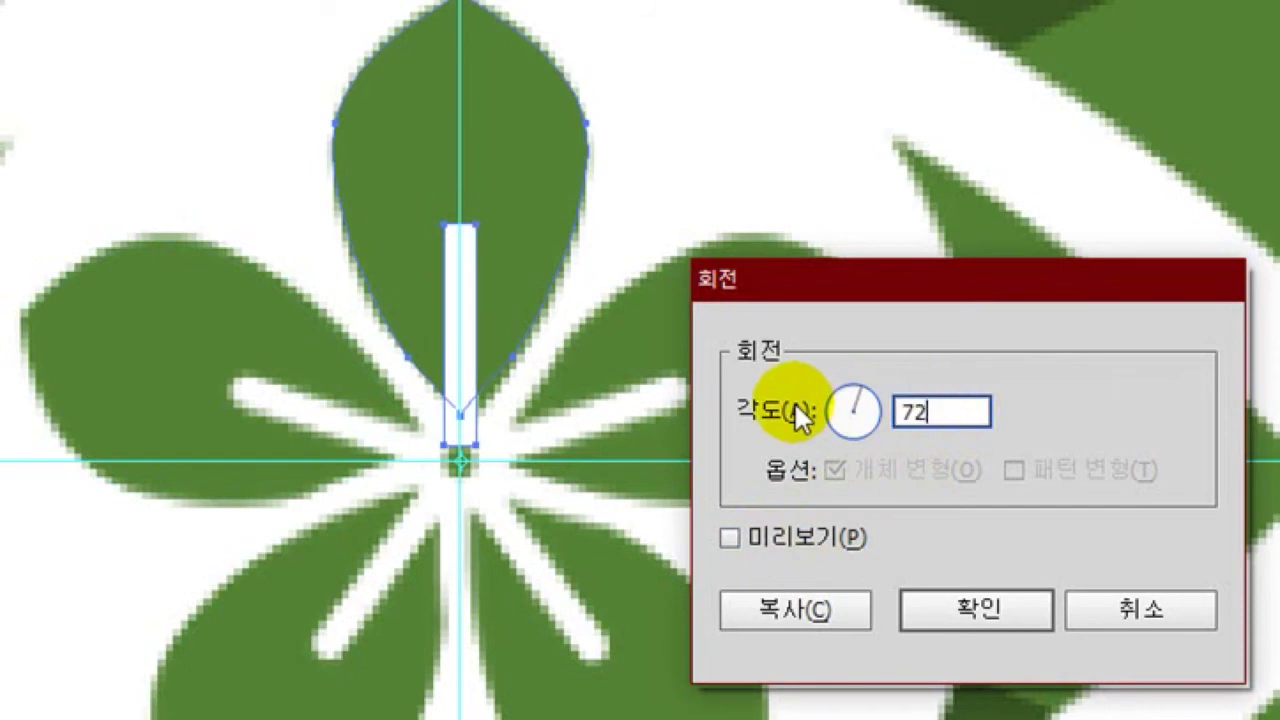
left_click(834, 535)
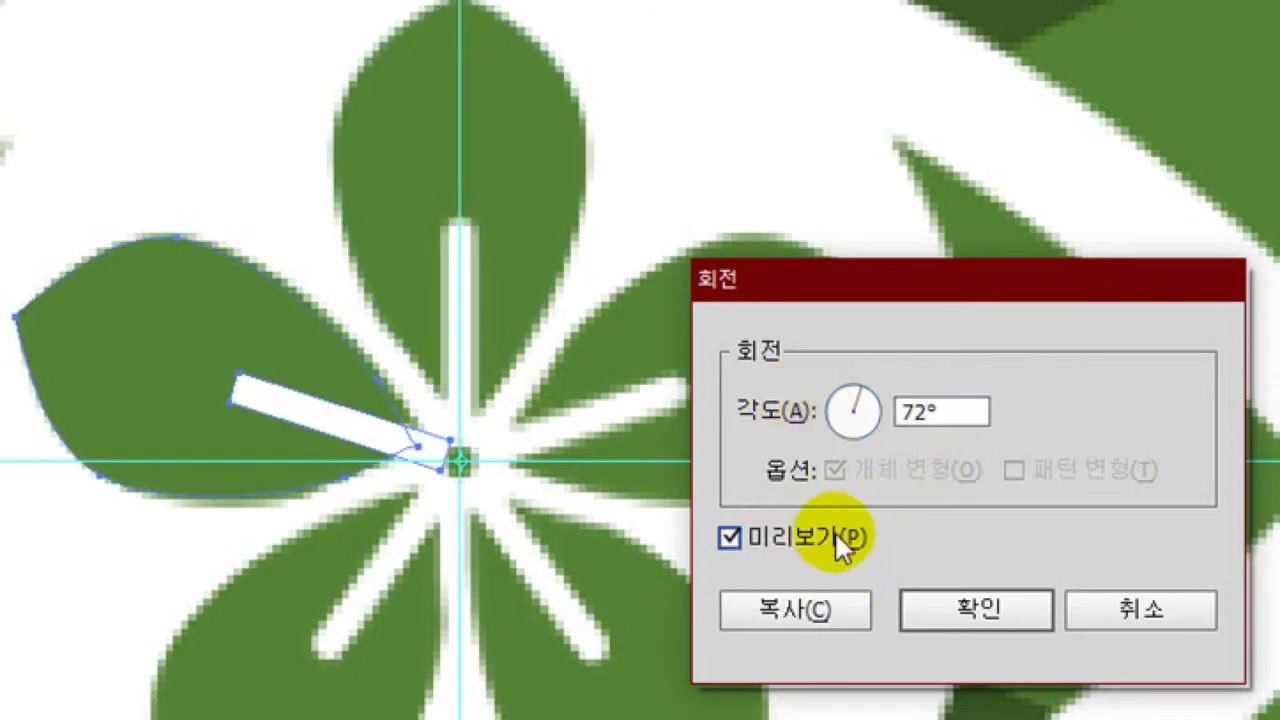
left_click(830, 607)
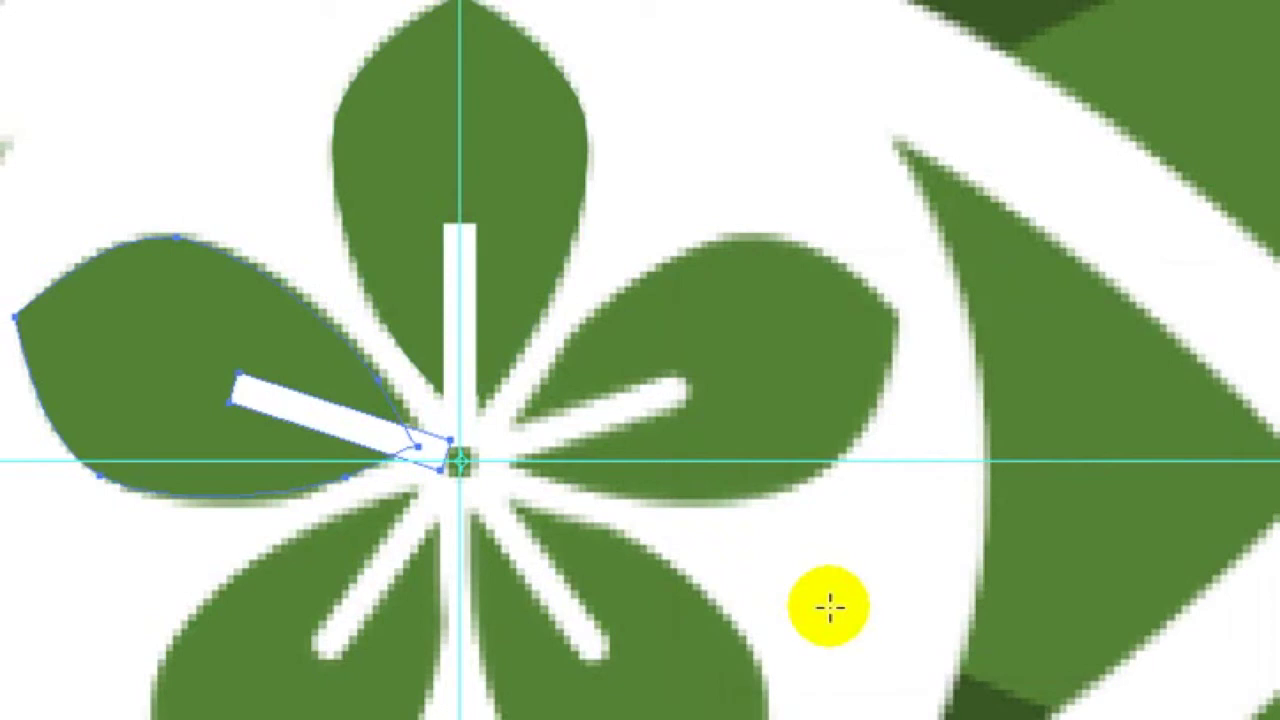
Repeat the rotated copy three more times to complete the five-petal flower, and deselect it
key("v")
key("ctrl+d")
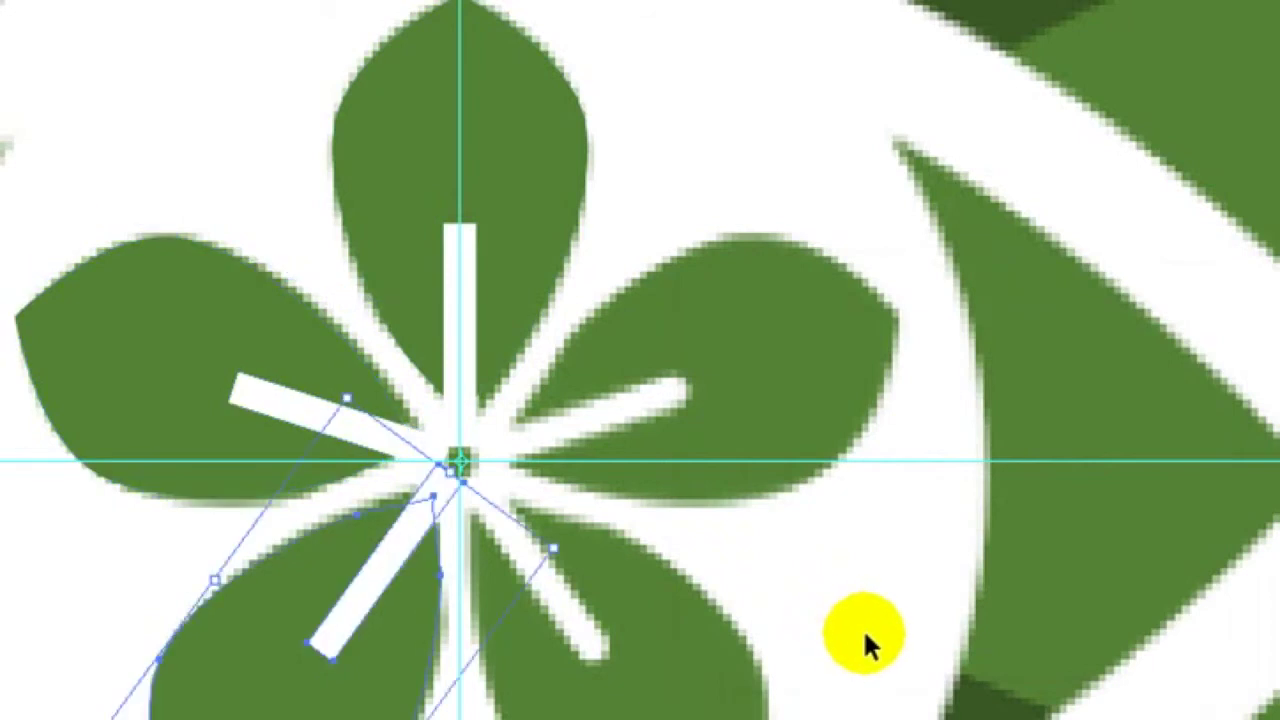
key("ctrl+d")
key("ctrl+d")
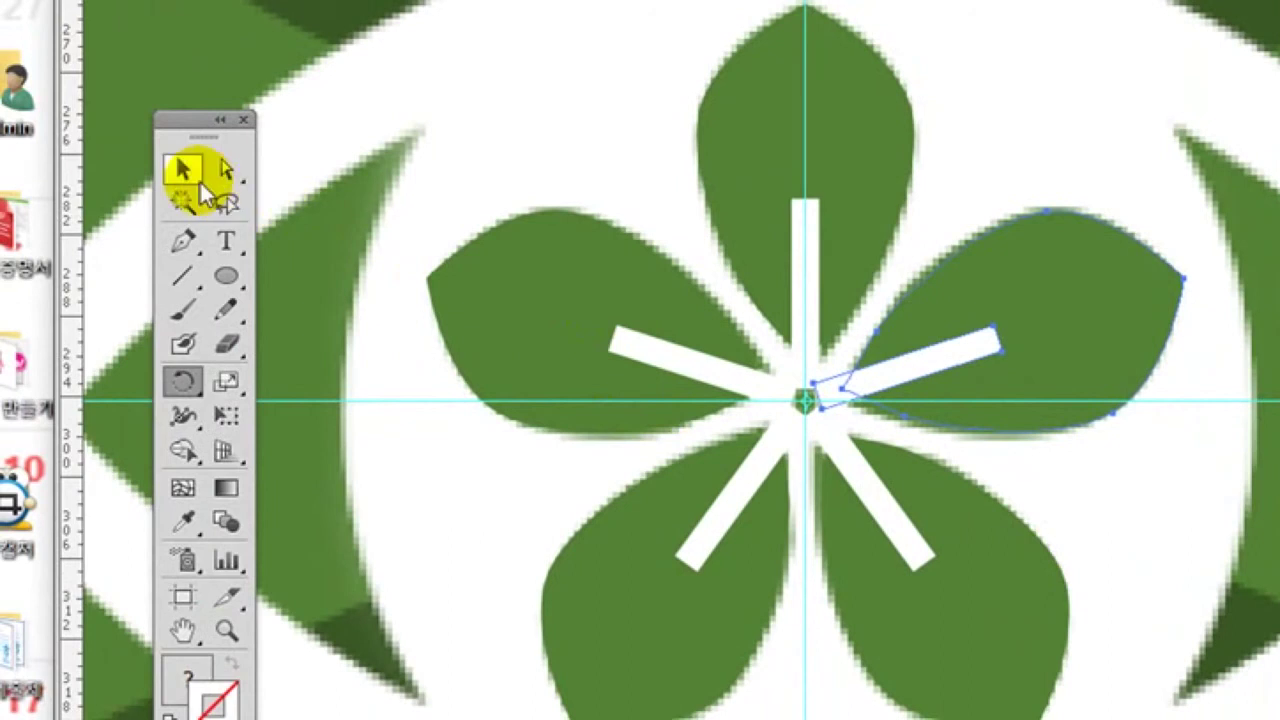
left_click(82, 173)
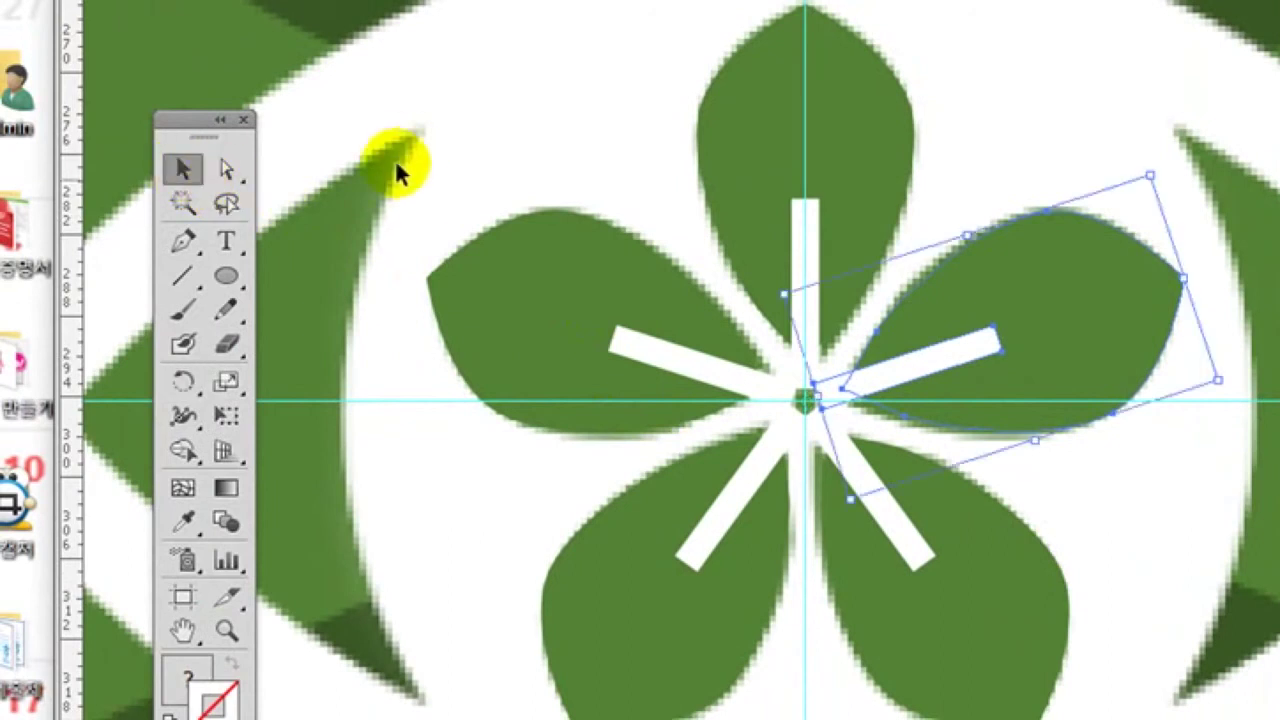
left_click(401, 148)
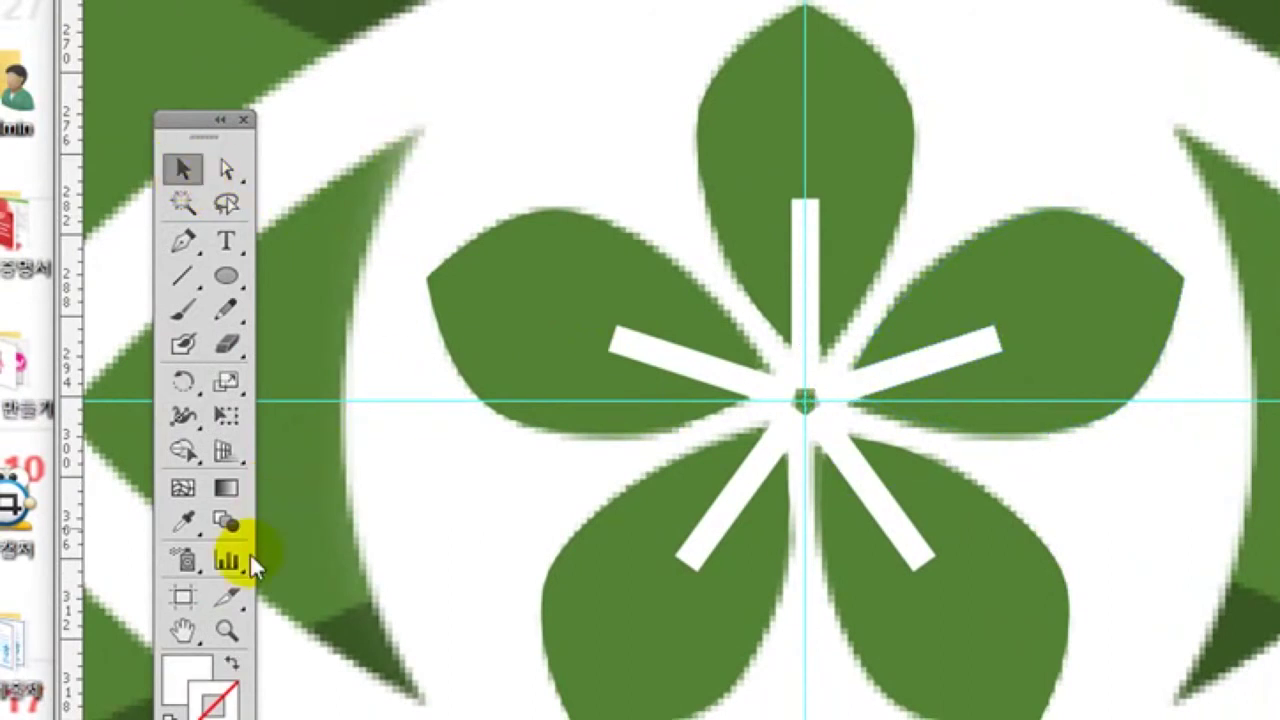
Fill the red eye shape below the emblem's eye with white sampled from the canvas
double_click(226, 630)
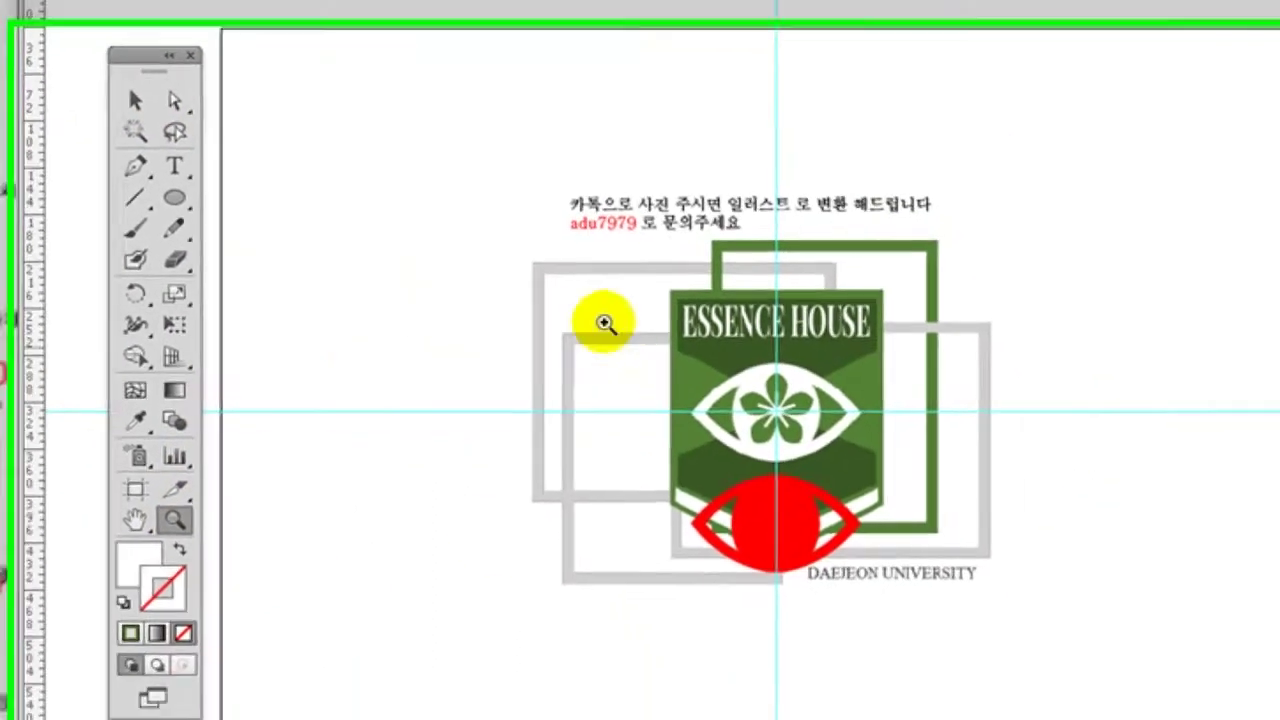
left_click_drag(562, 195, 1005, 640)
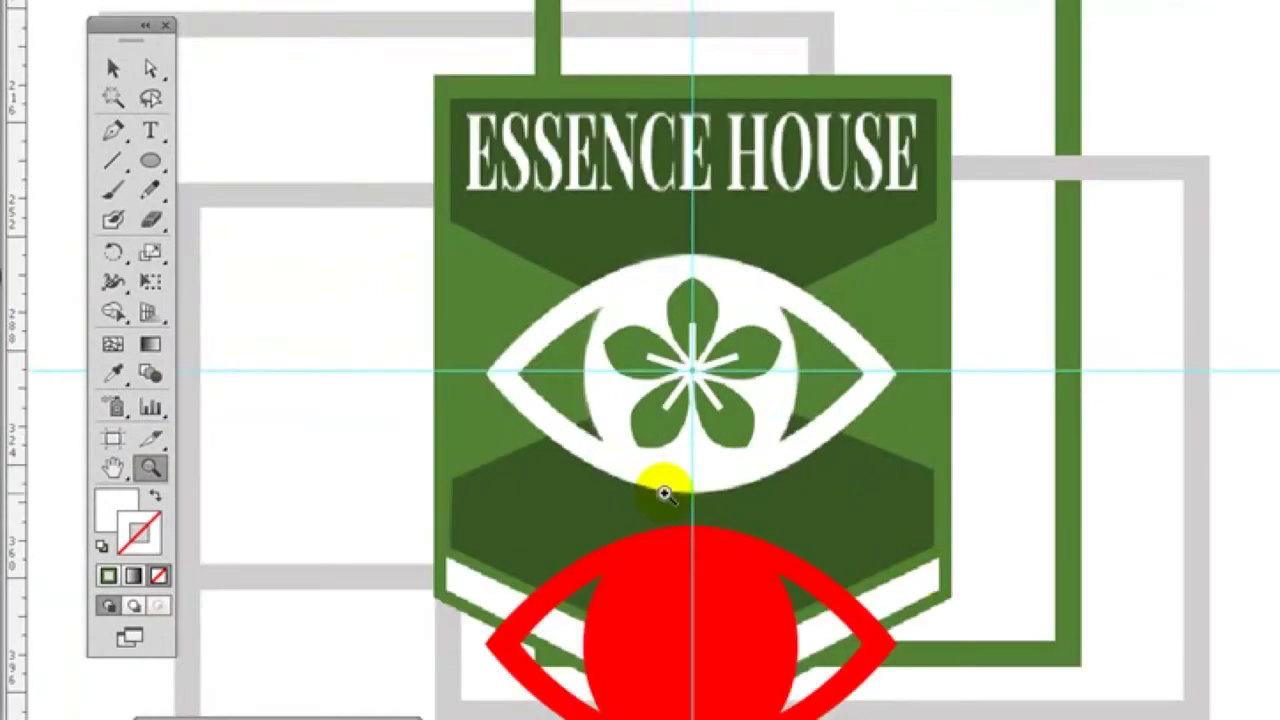
left_click(113, 68)
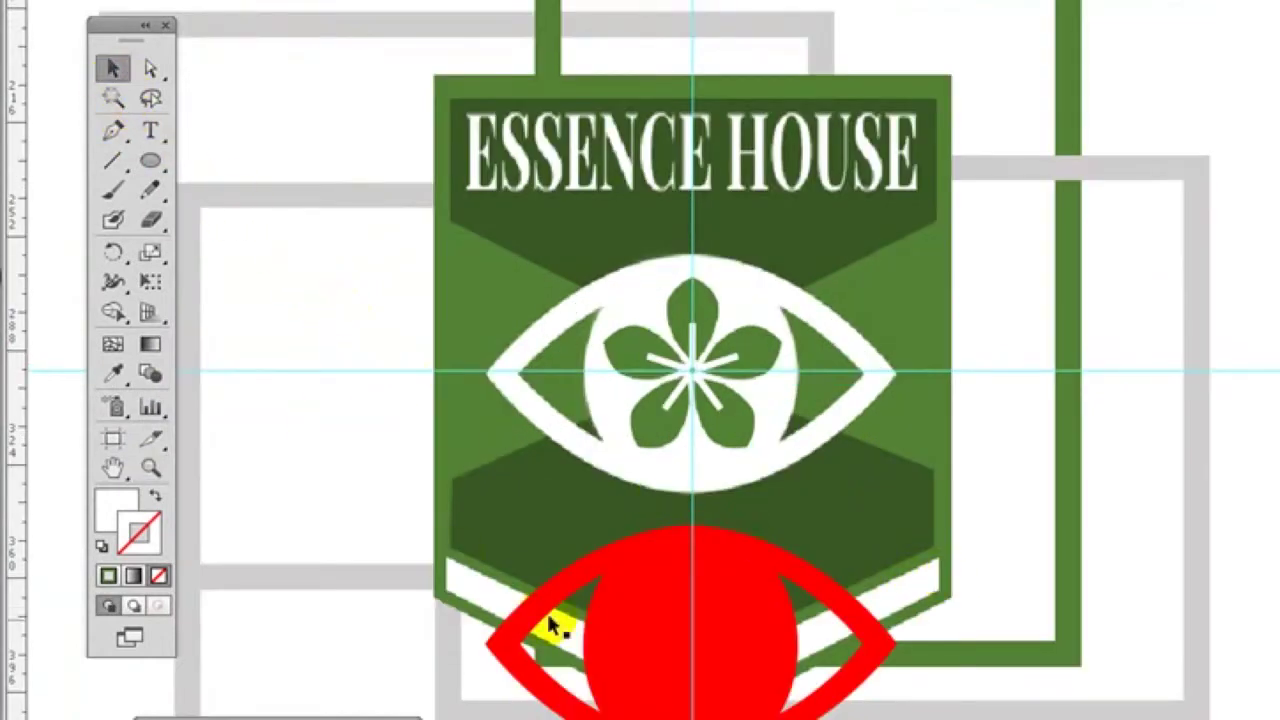
left_click(606, 637)
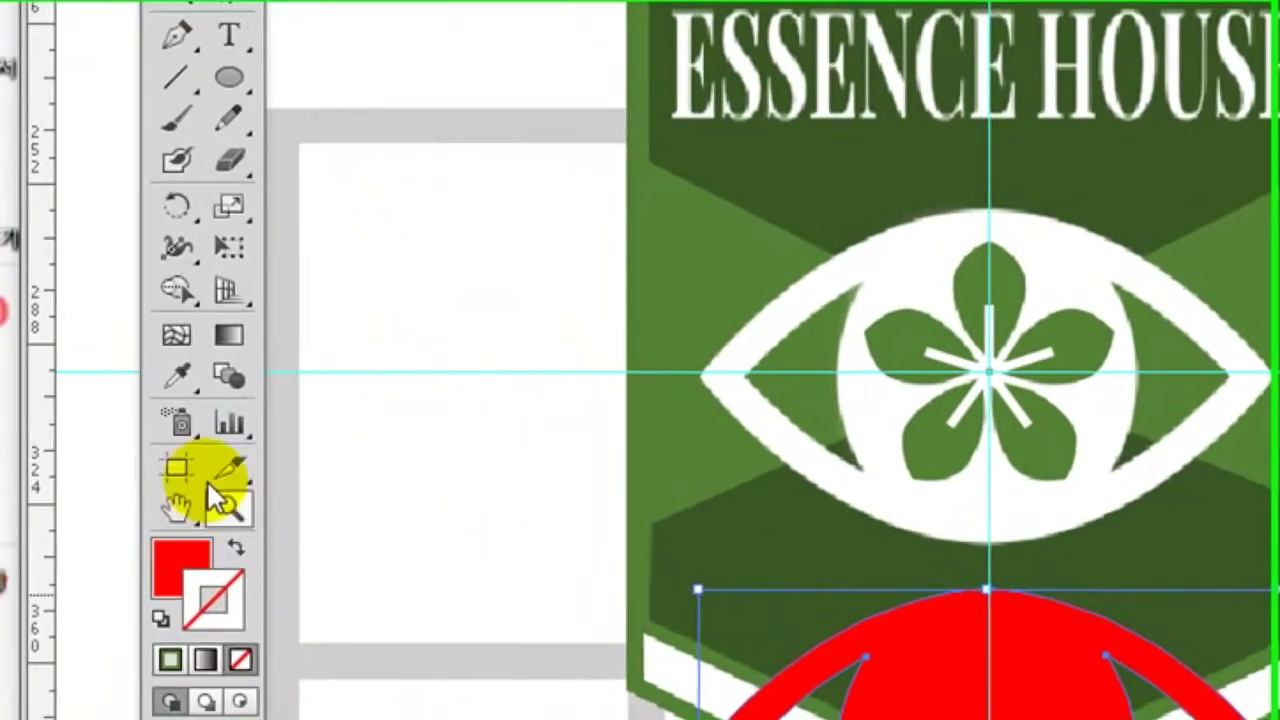
left_click(113, 373)
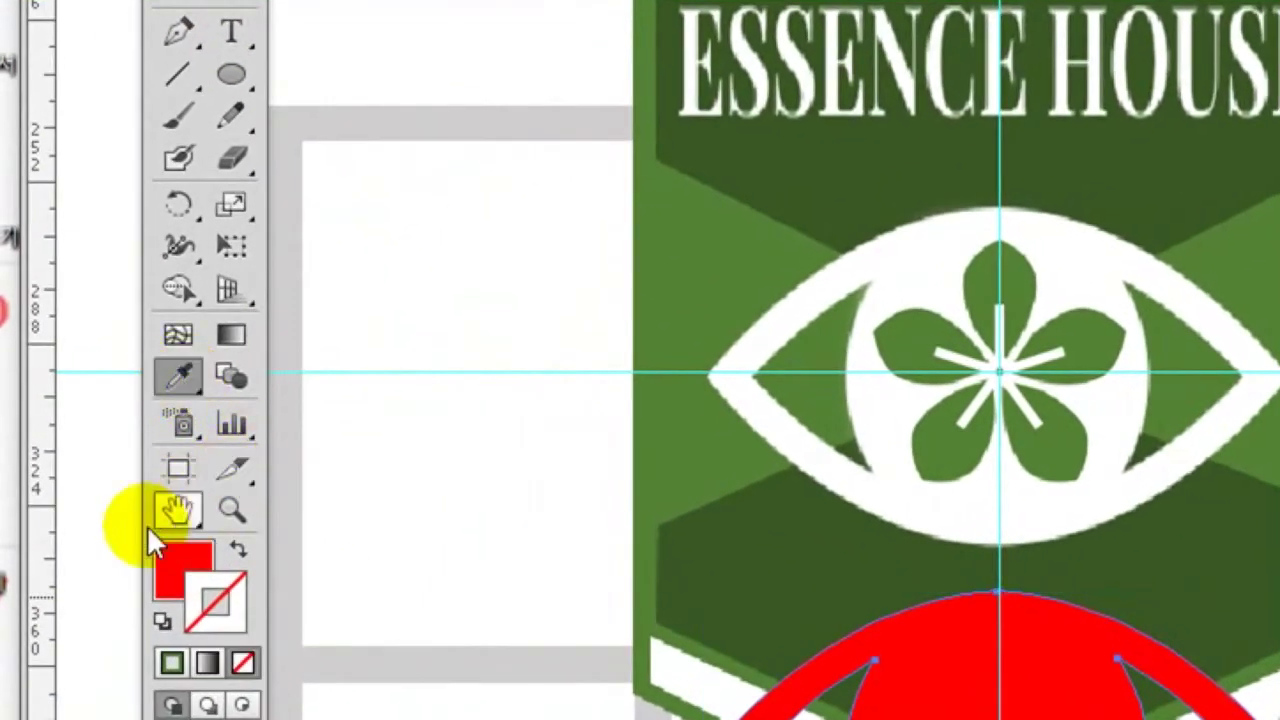
left_click(295, 512)
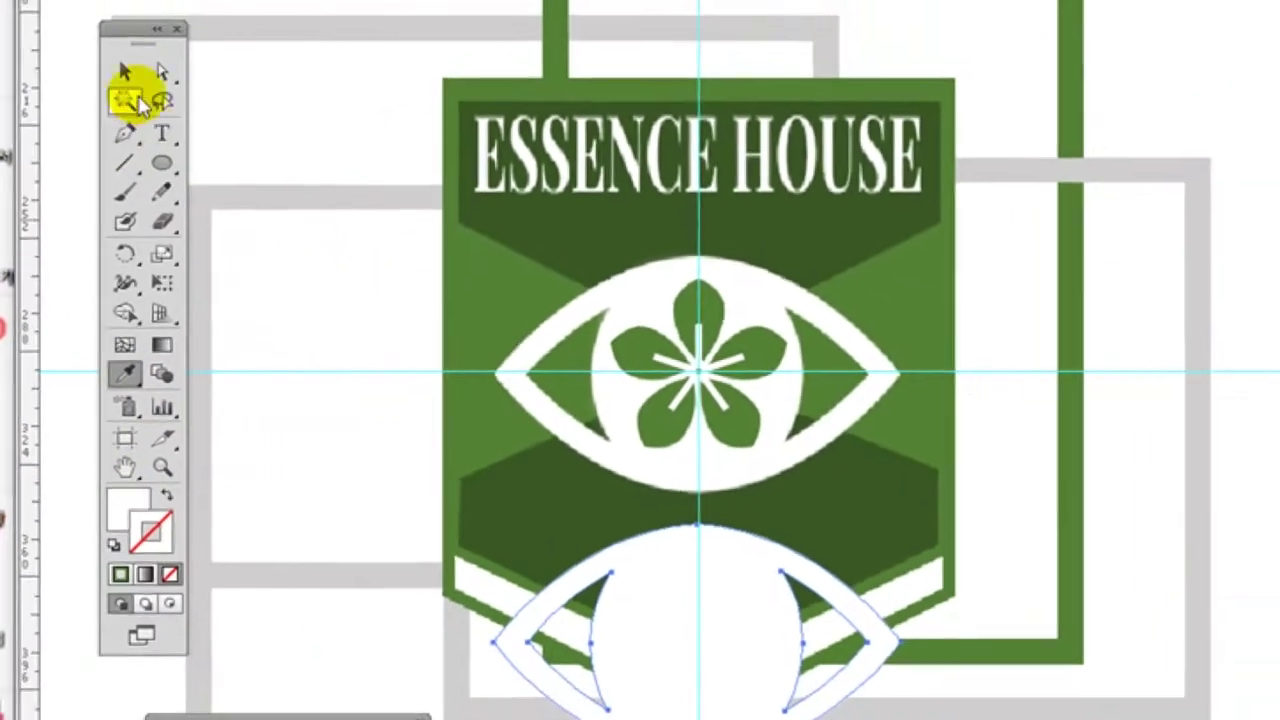
Move the white eye shape up onto the emblem's eye behind the flower, nudge it into alignment with the image, and deselect it
left_click(124, 75)
left_click_drag(614, 674, 643, 423)
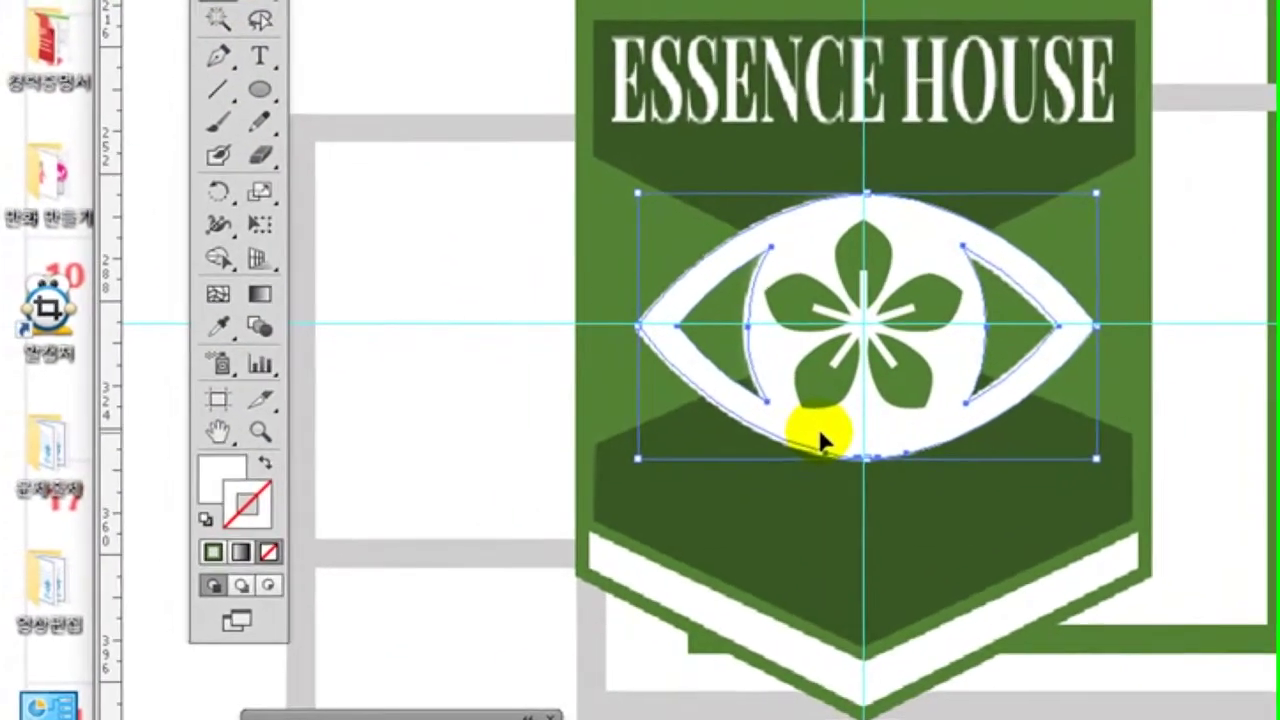
key("Down")
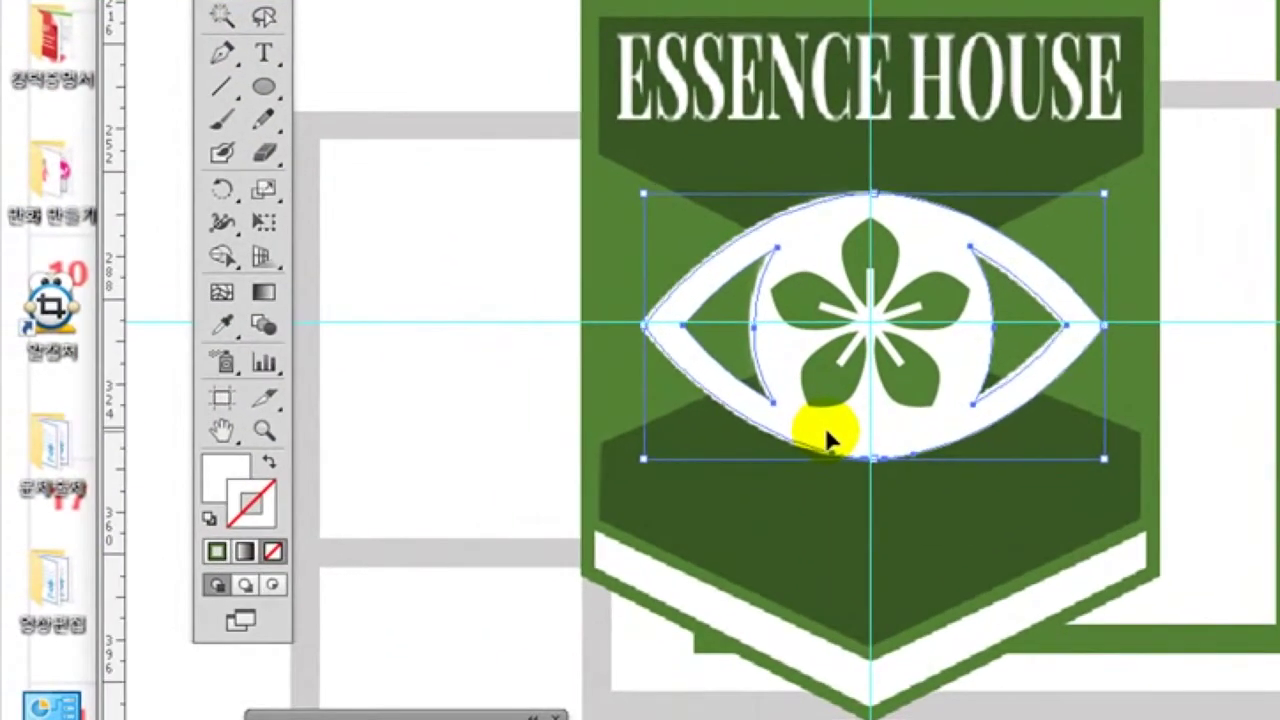
key("Up")
key("Up")
key("Down")
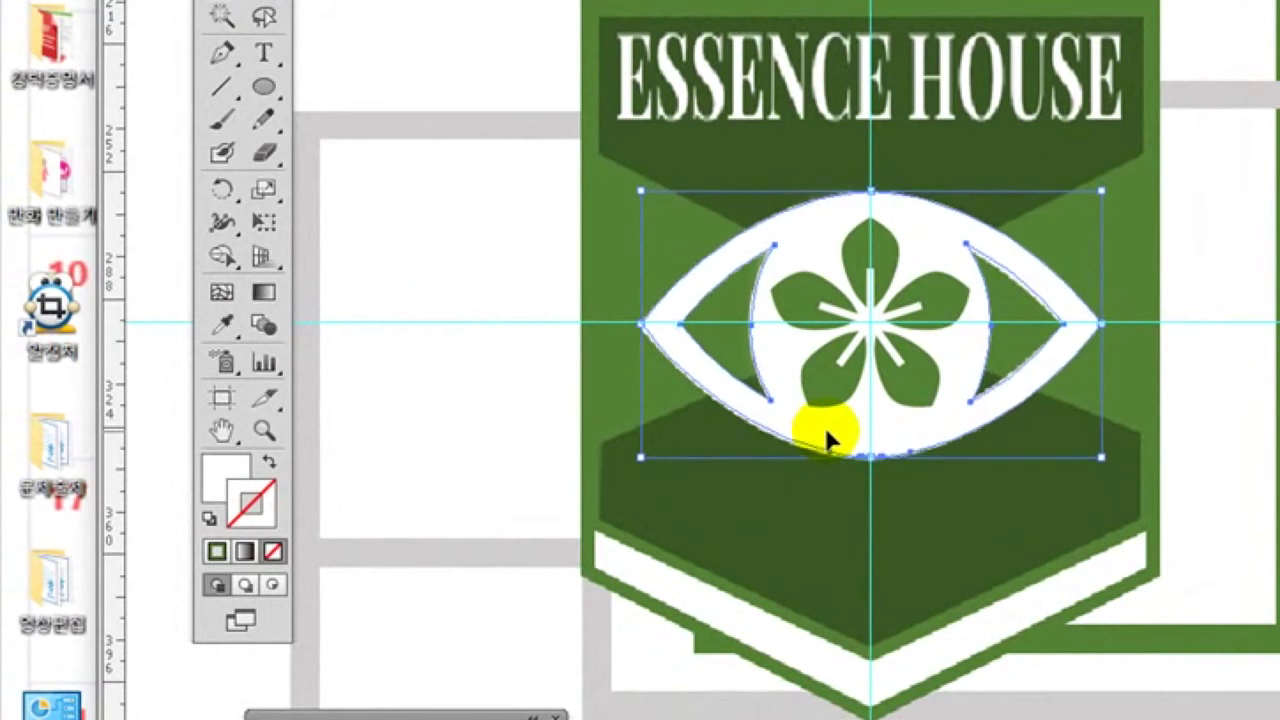
key("Down")
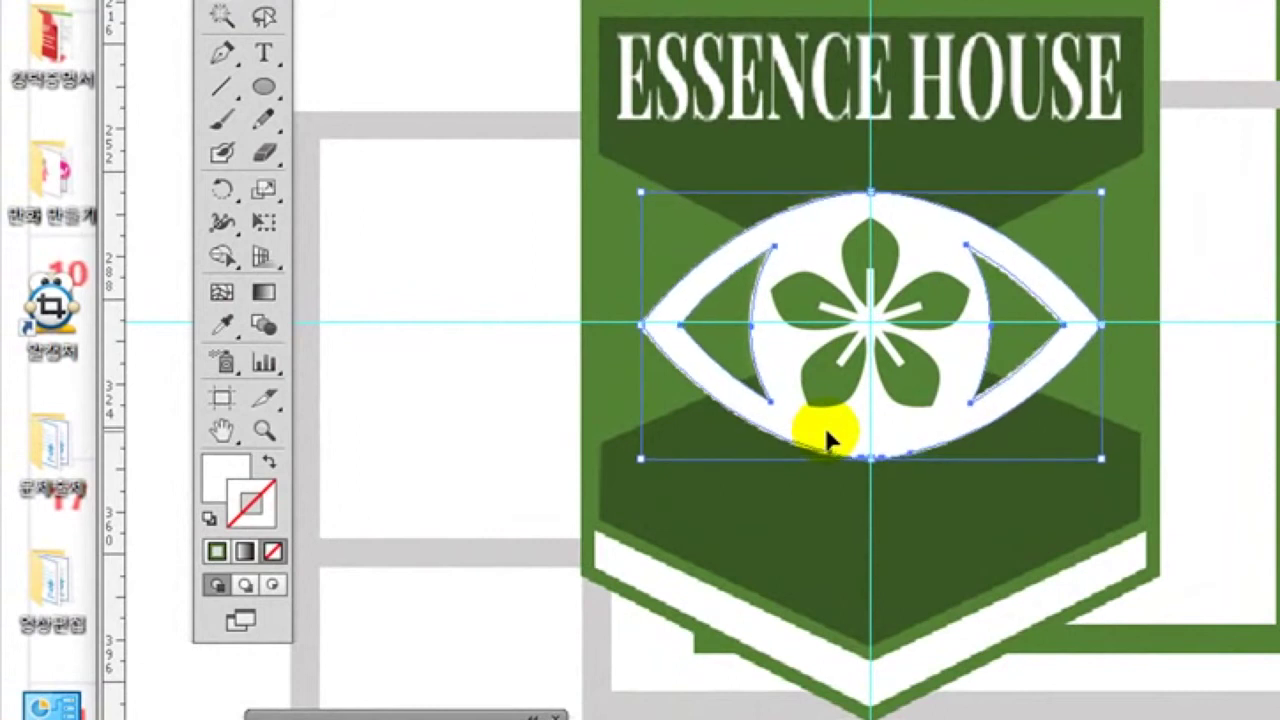
key("Up")
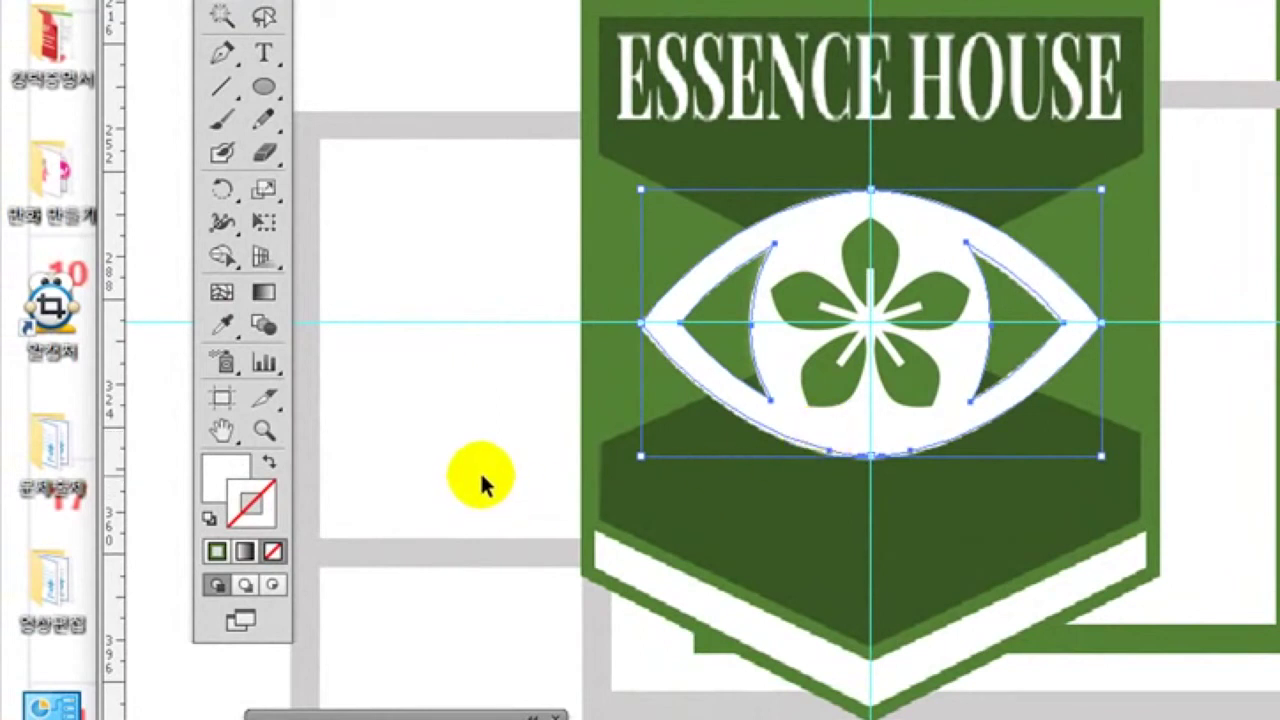
key("Up")
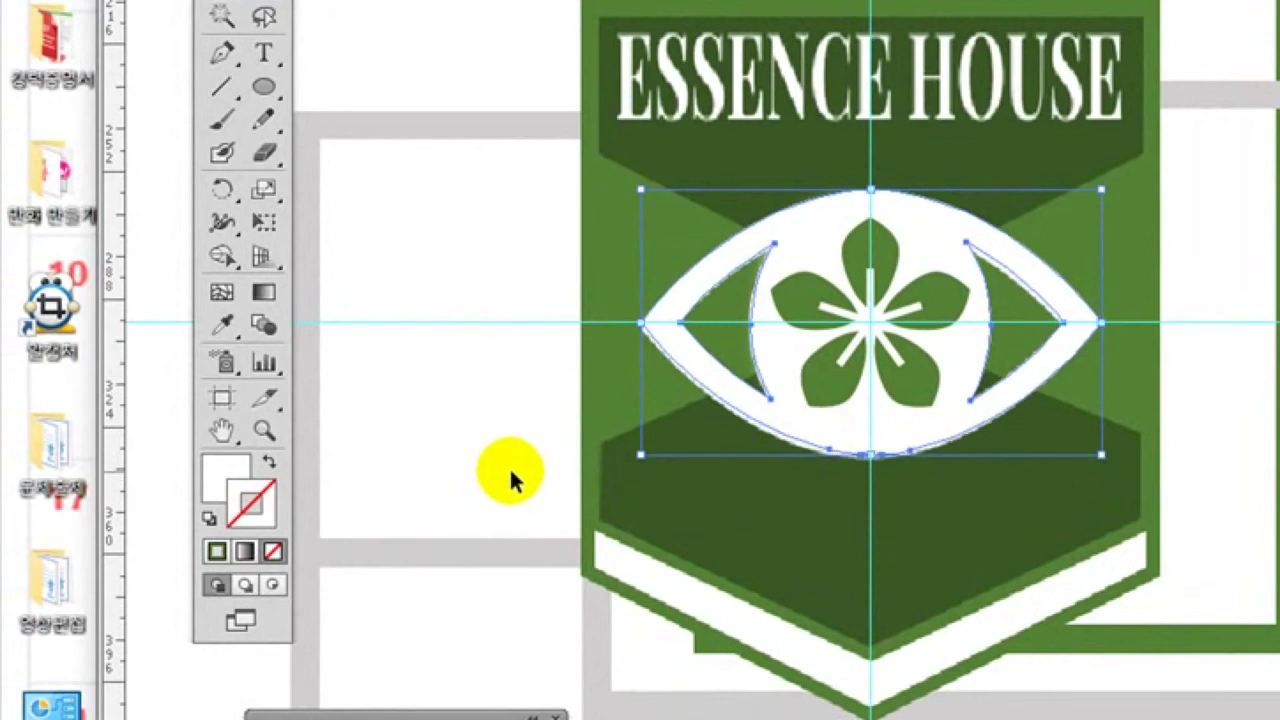
left_click(512, 487)
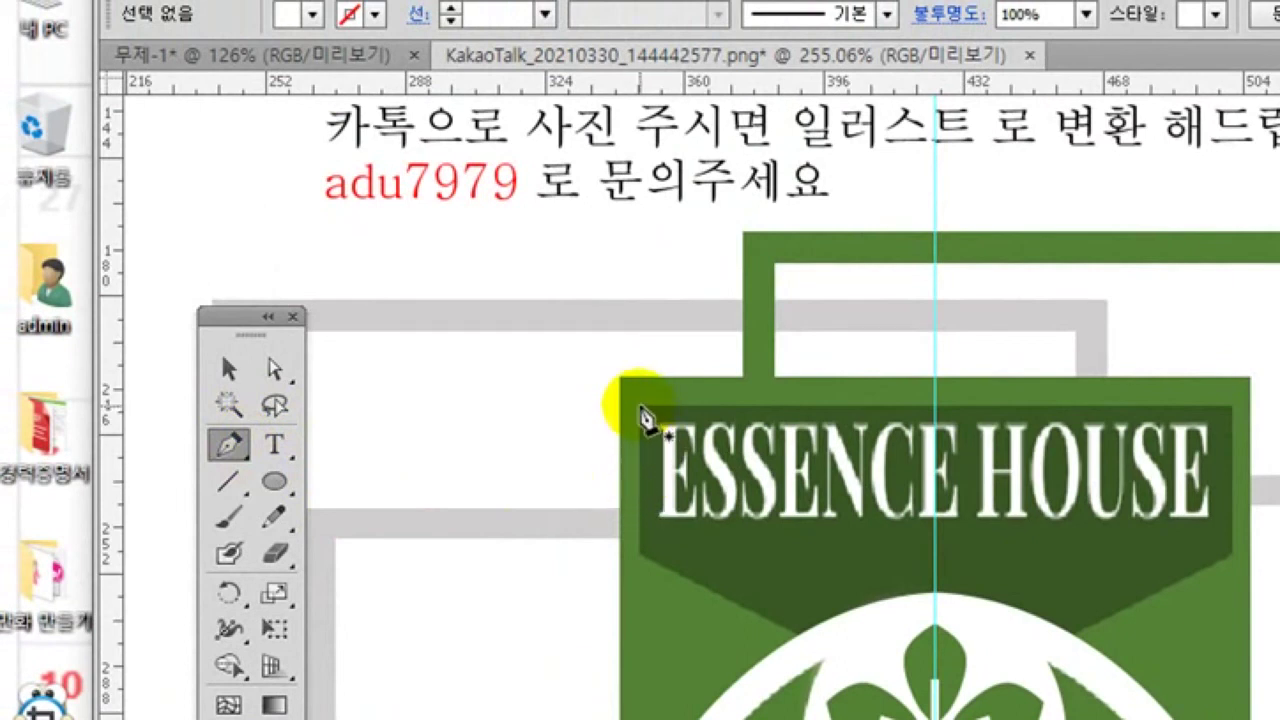
Draw a rectangle over the dark panel behind the ESSENCE HOUSE lettering and fill it with the dark green sampled from the image
left_click_drag(640, 408, 1020, 522)
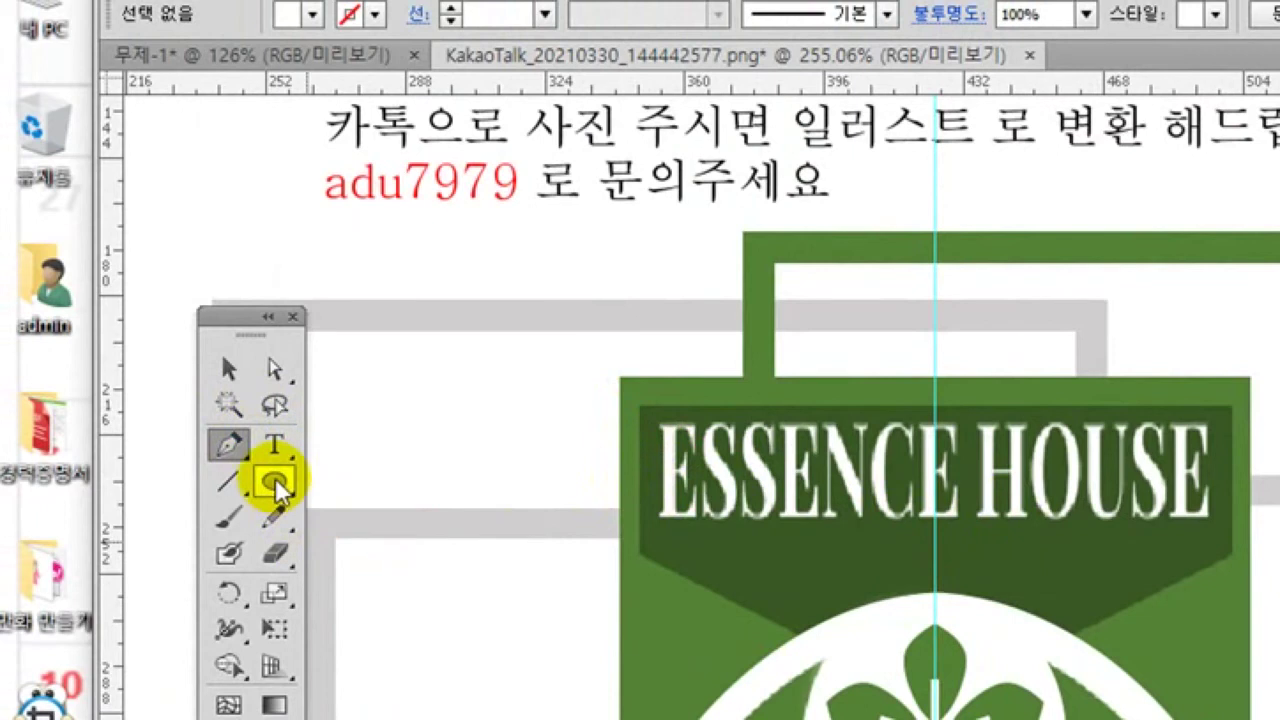
left_click_drag(276, 487, 355, 484)
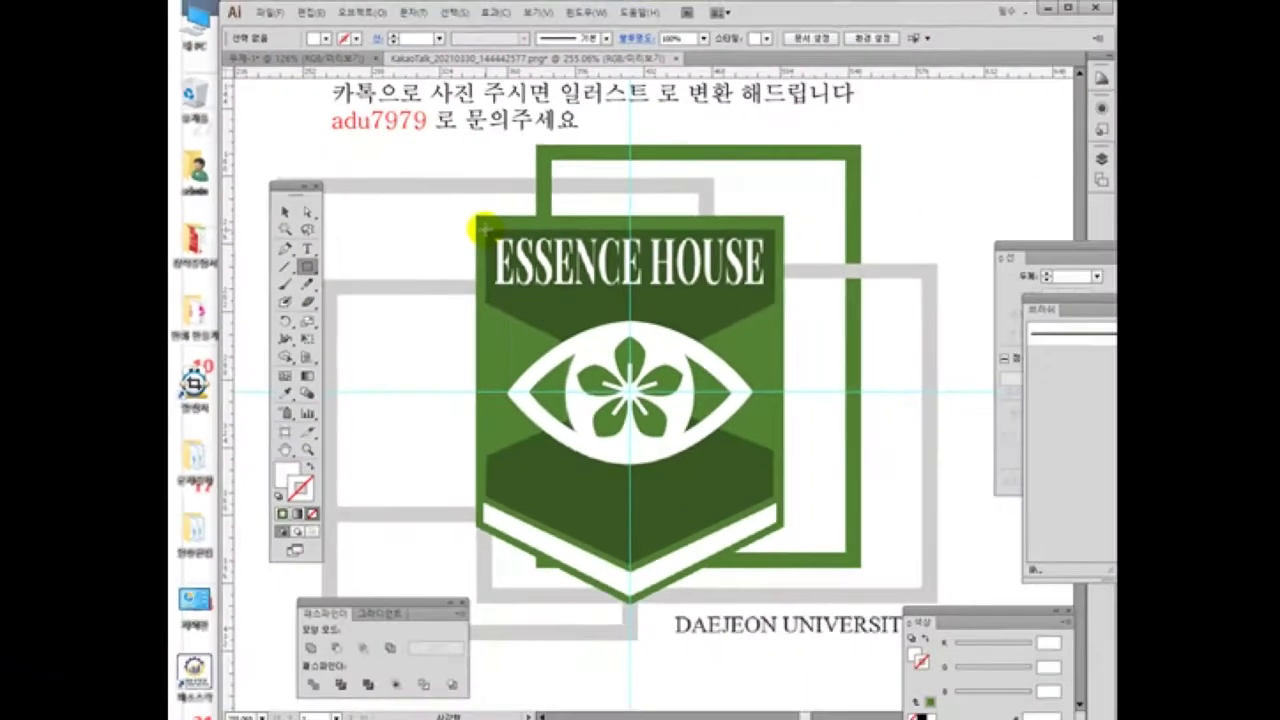
left_click_drag(483, 229, 769, 300)
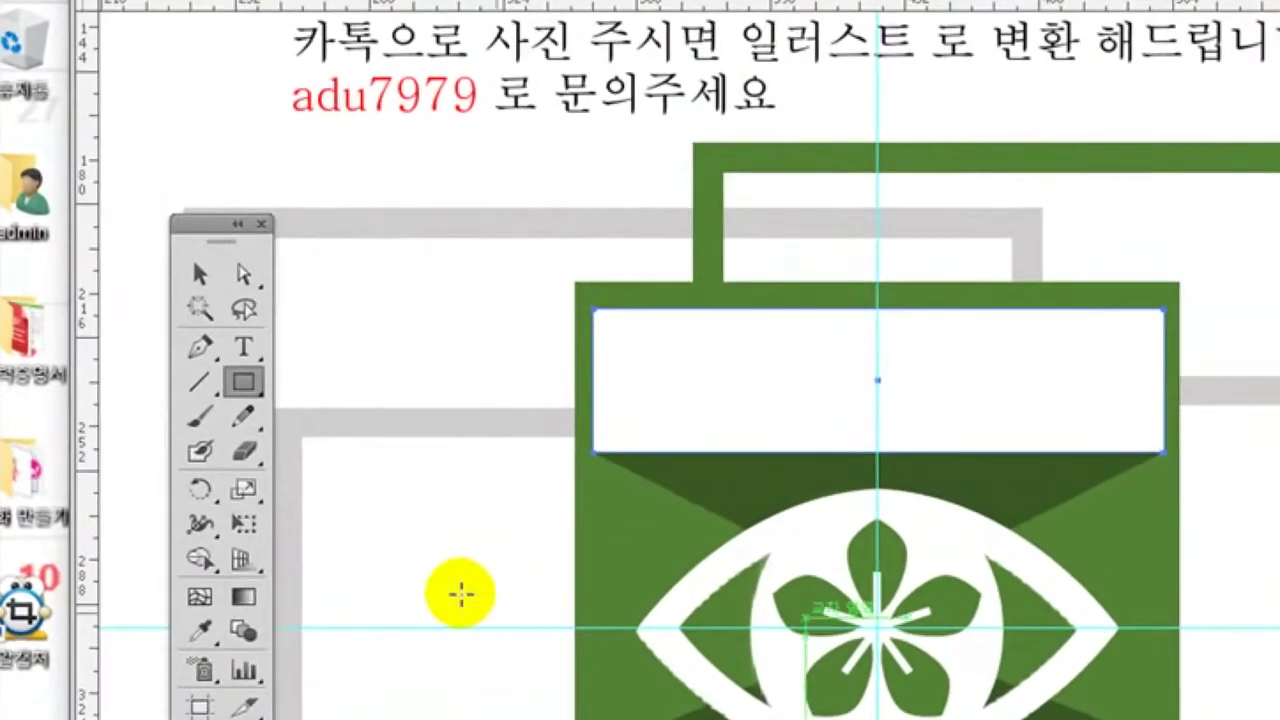
left_click(205, 633)
left_click(930, 505)
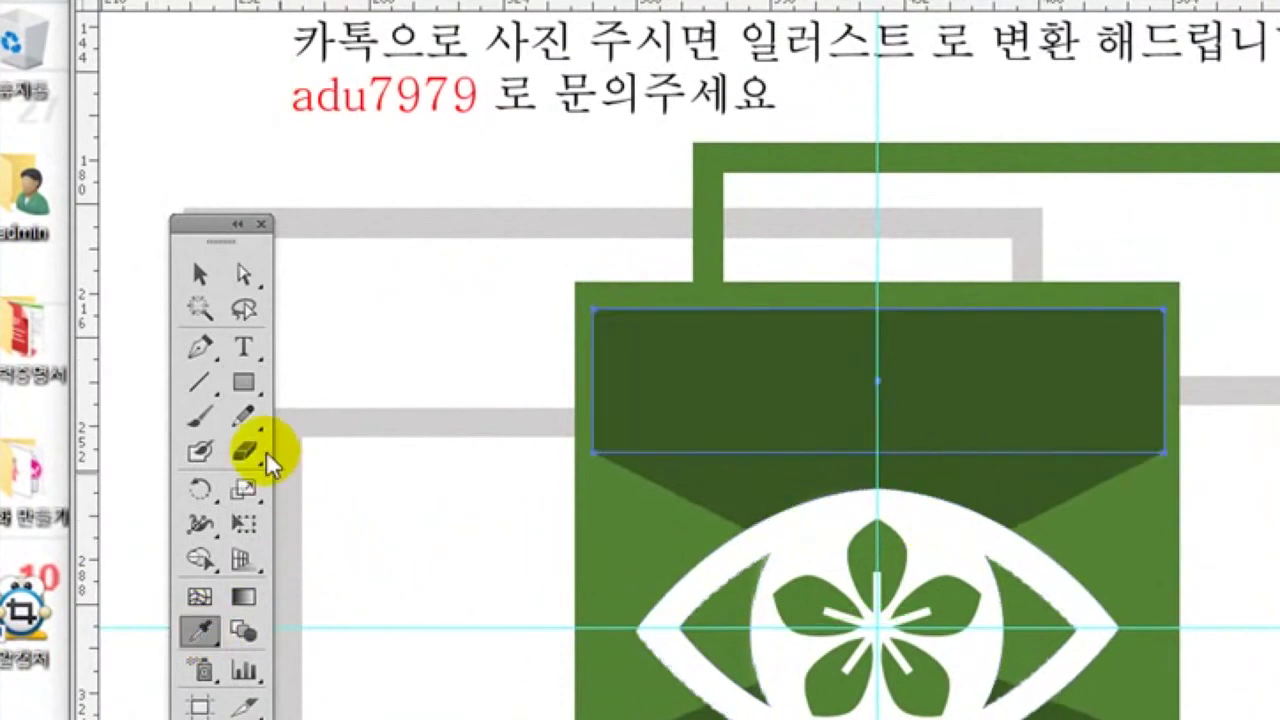
Add an anchor point midway along the dark green rectangle's lower edge and pull it down to form the panel's V-shaped point
left_click_drag(211, 328, 286, 343)
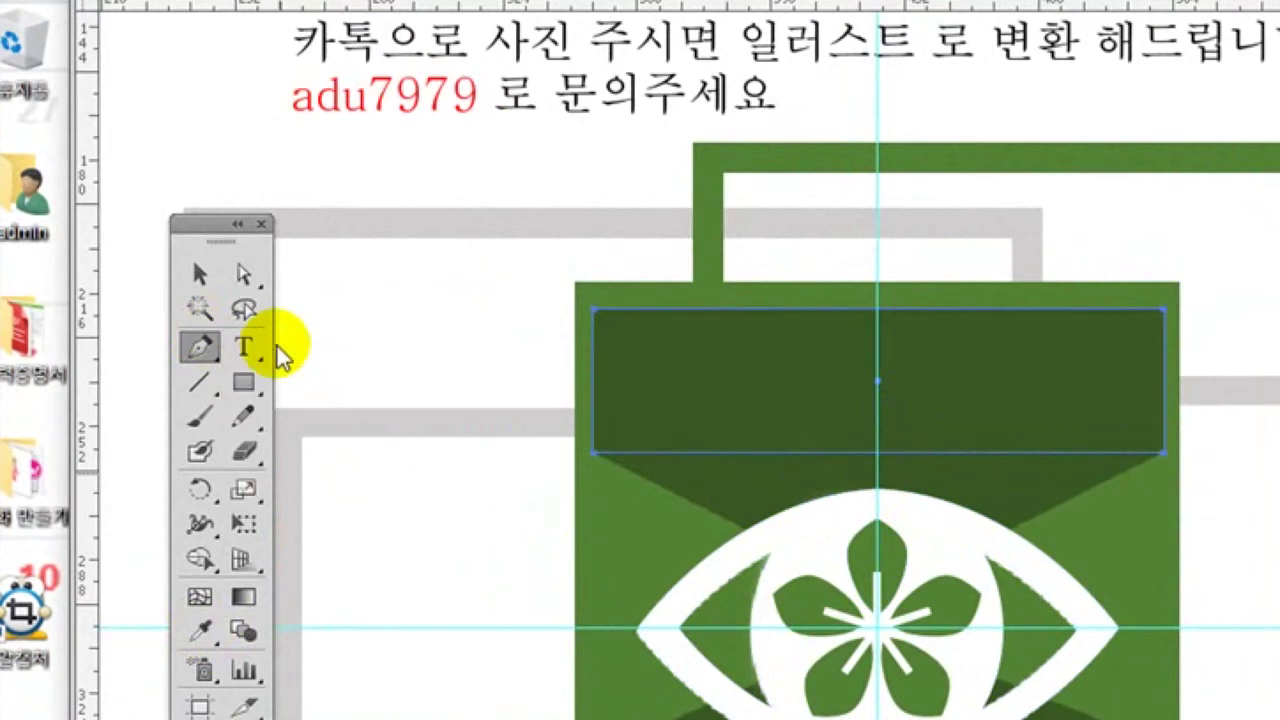
left_click_drag(195, 347, 255, 394)
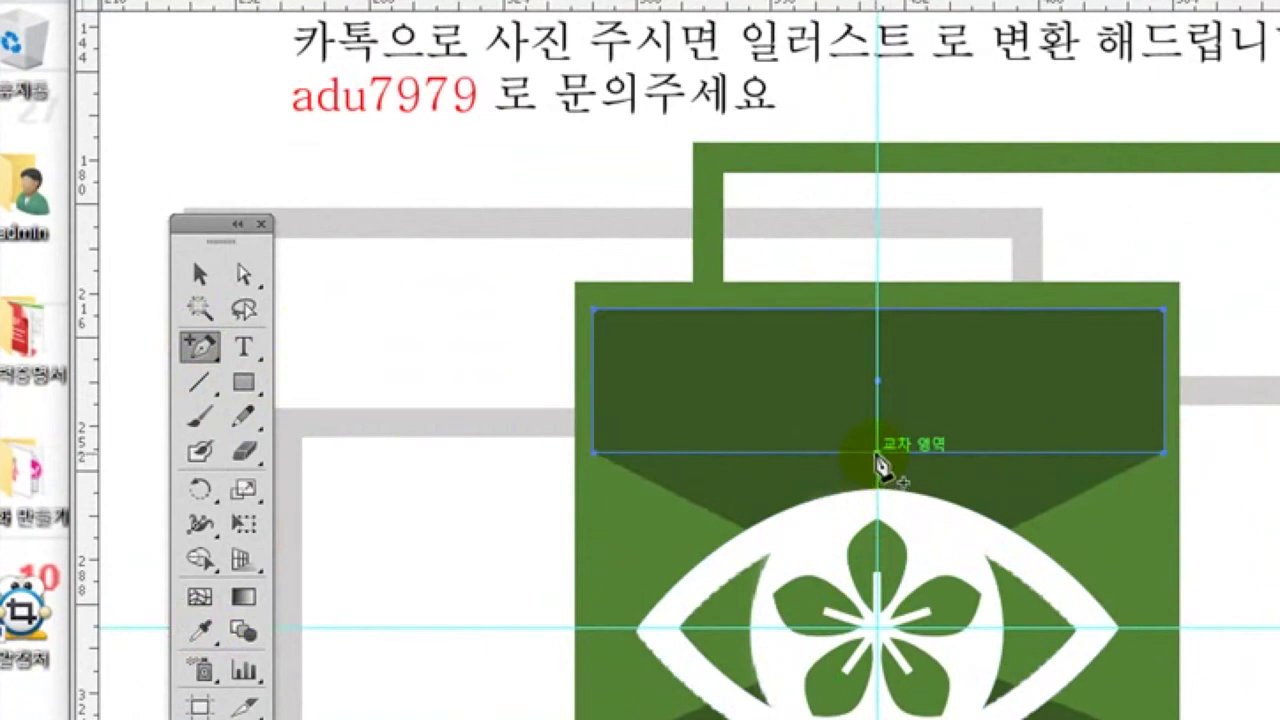
left_click(244, 274)
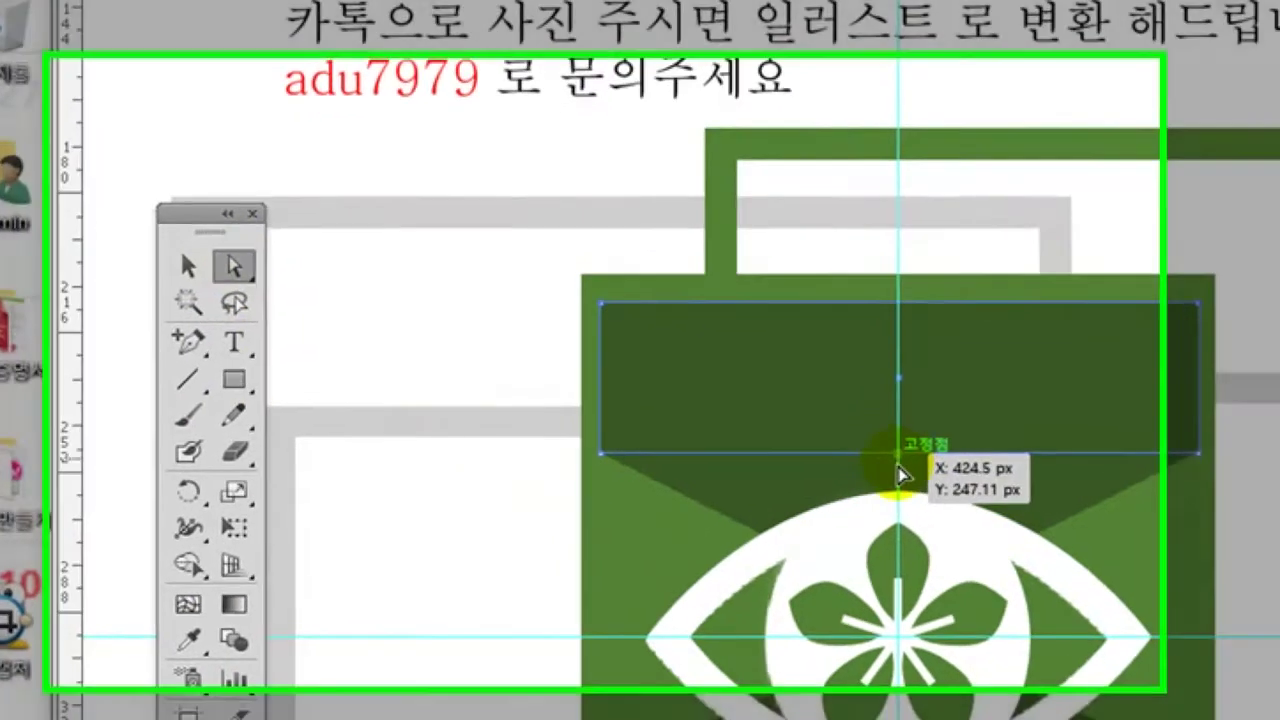
left_click_drag(880, 458, 865, 581)
left_click_drag(964, 612, 973, 638)
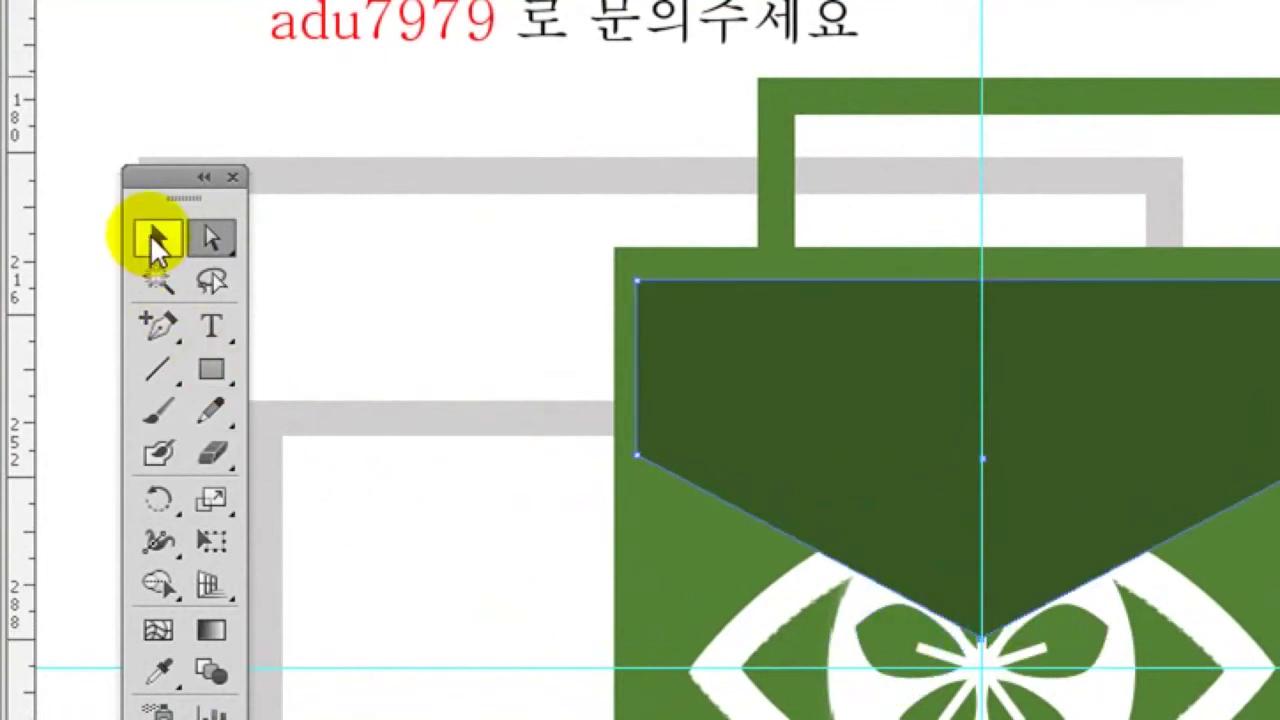
left_click(150, 234)
left_click(423, 514)
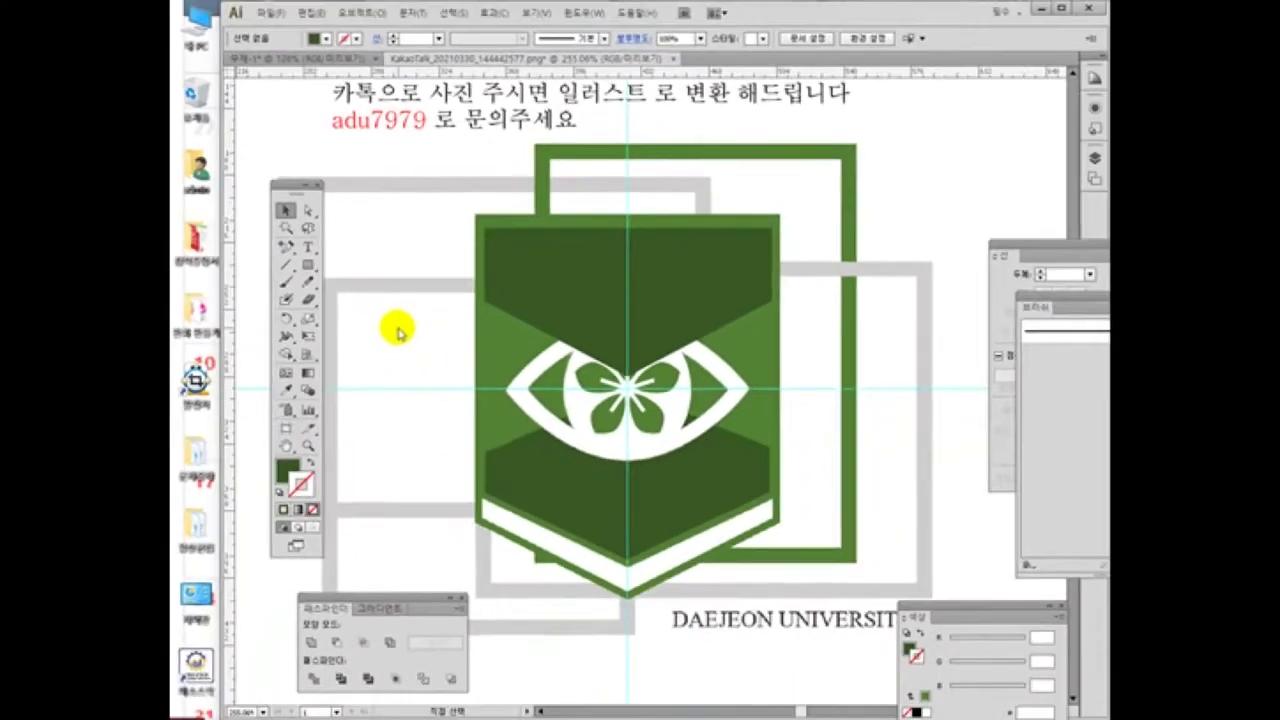
Save the artwork in the Music library as an Illustrator CS6 file named "29일 로고 제작 하기 일러스트 파일로 변환 하기"
key("ctrl+shift+s")
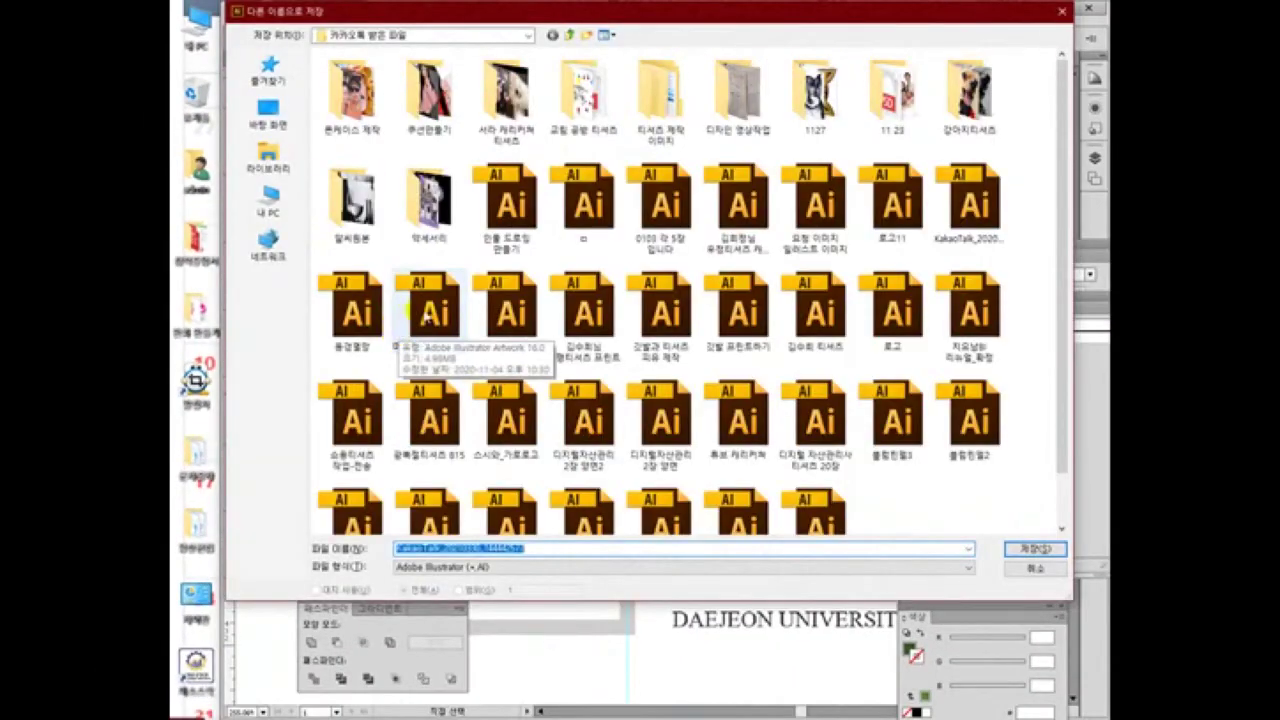
left_click(276, 158)
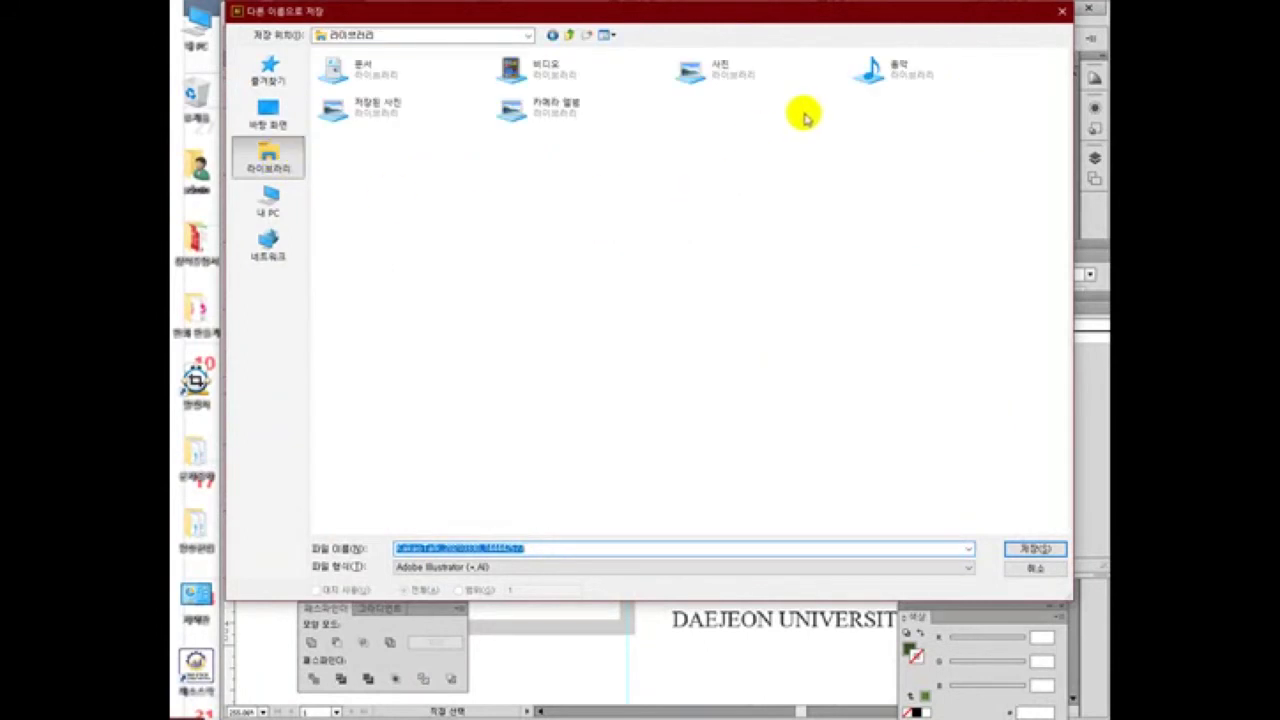
double_click(877, 68)
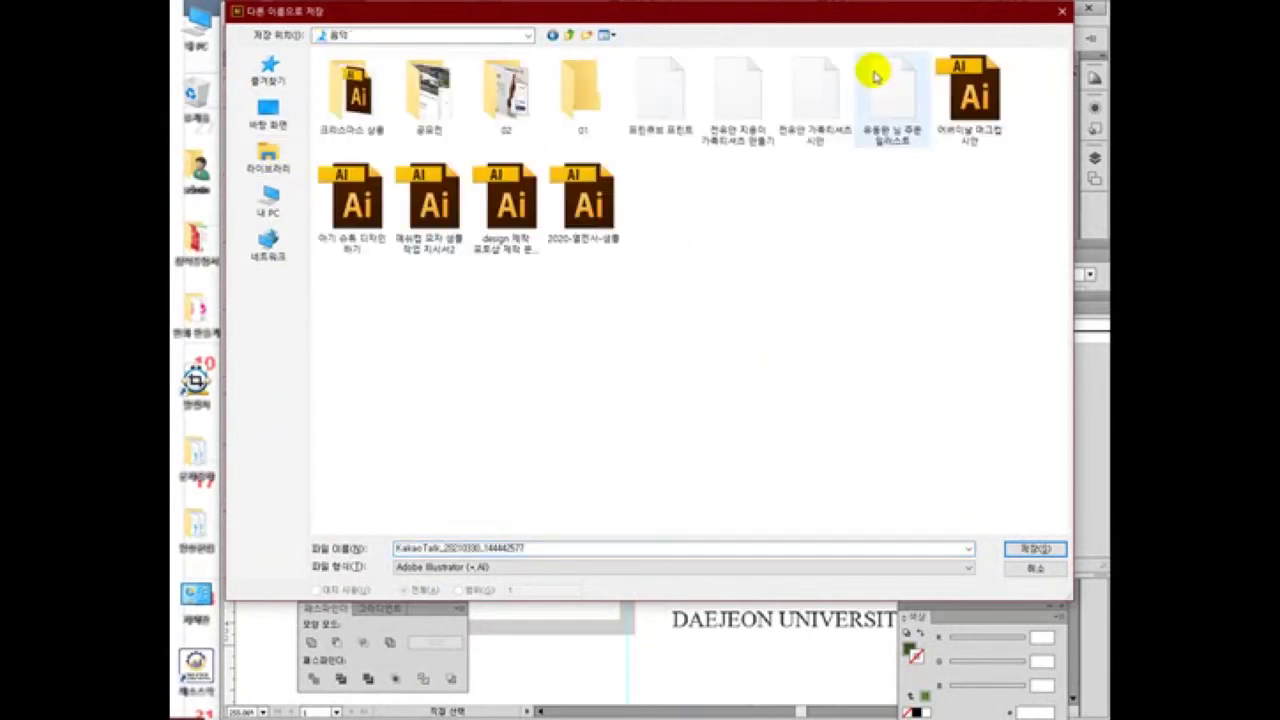
double_click(540, 549)
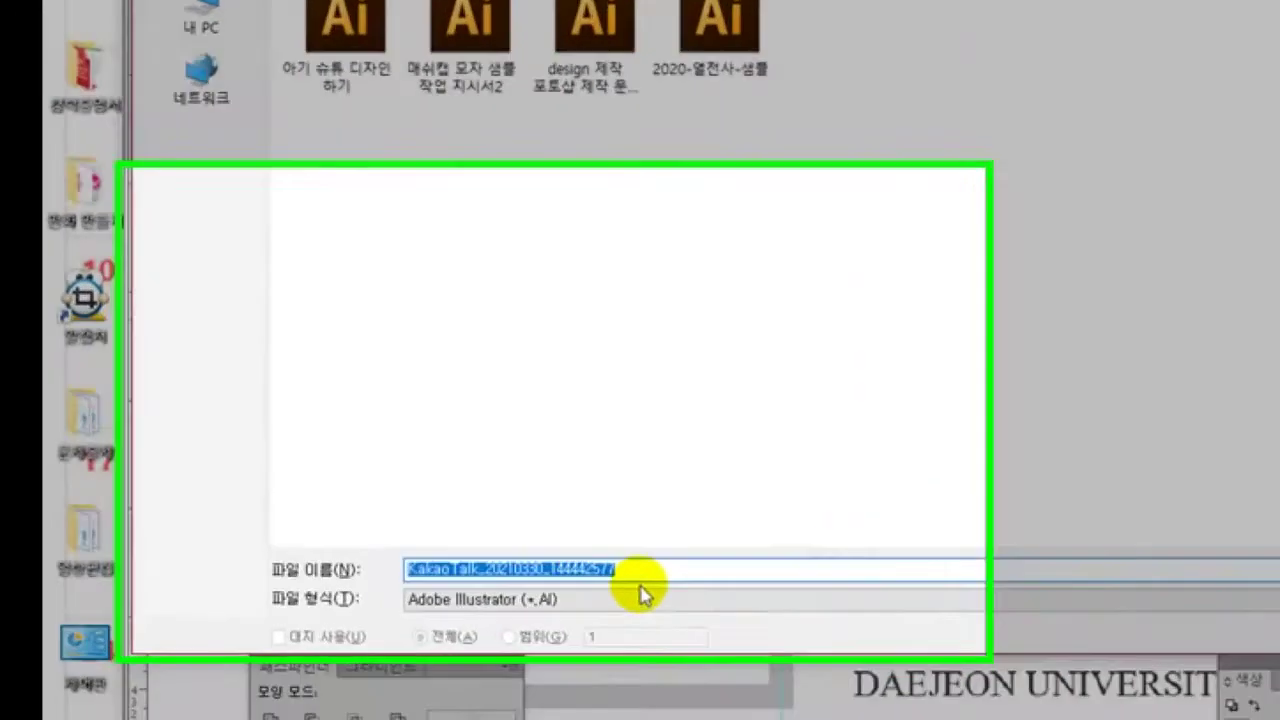
type("29")
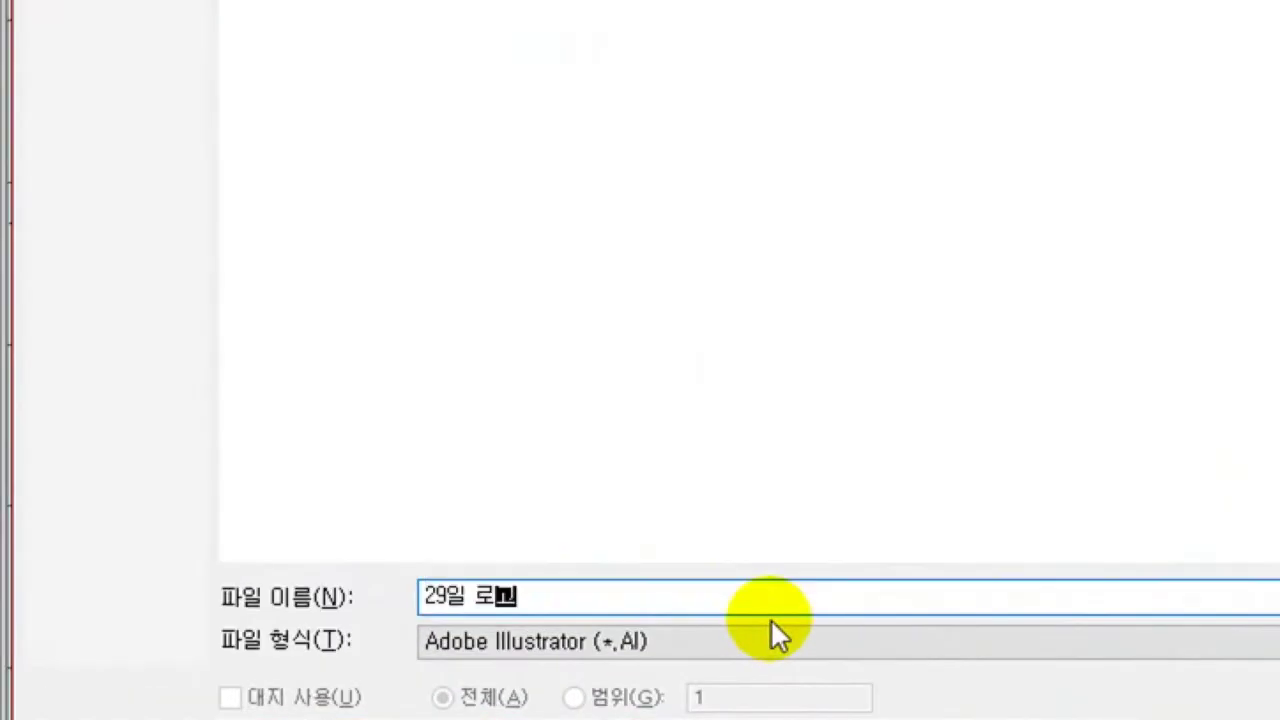
type("일 로고 제작 하기")
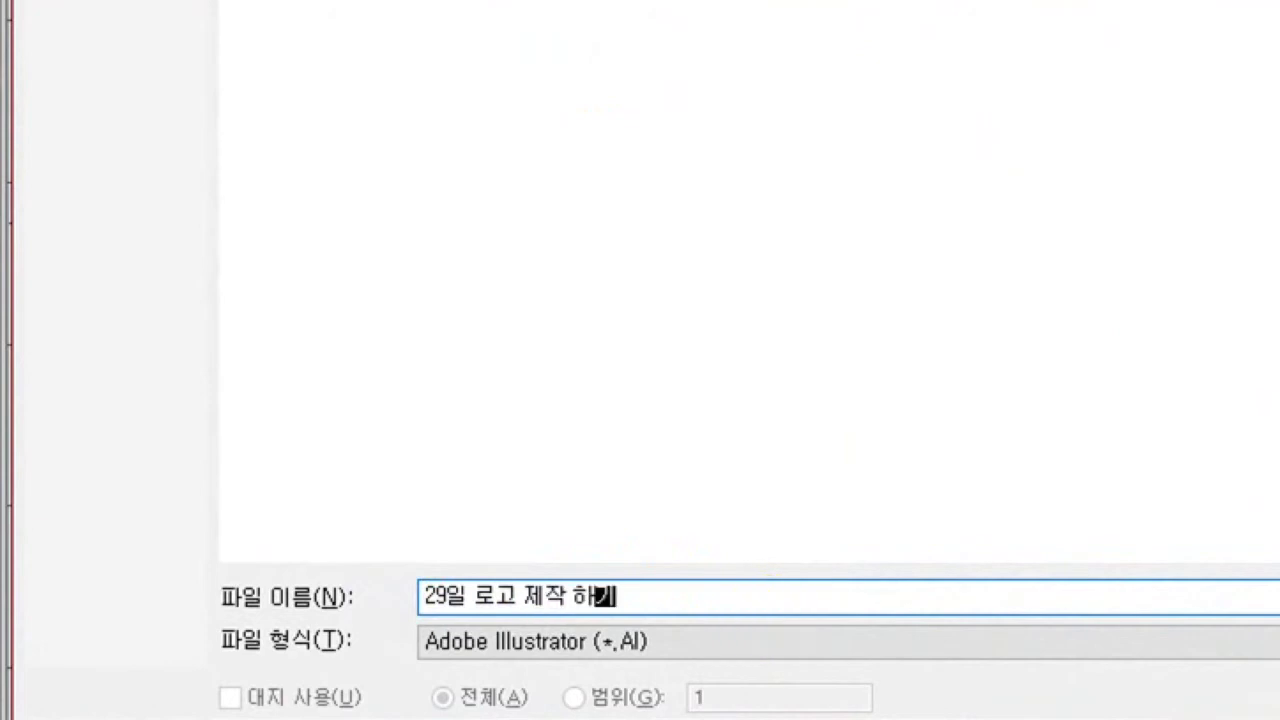
type(" 일러스트 파이")
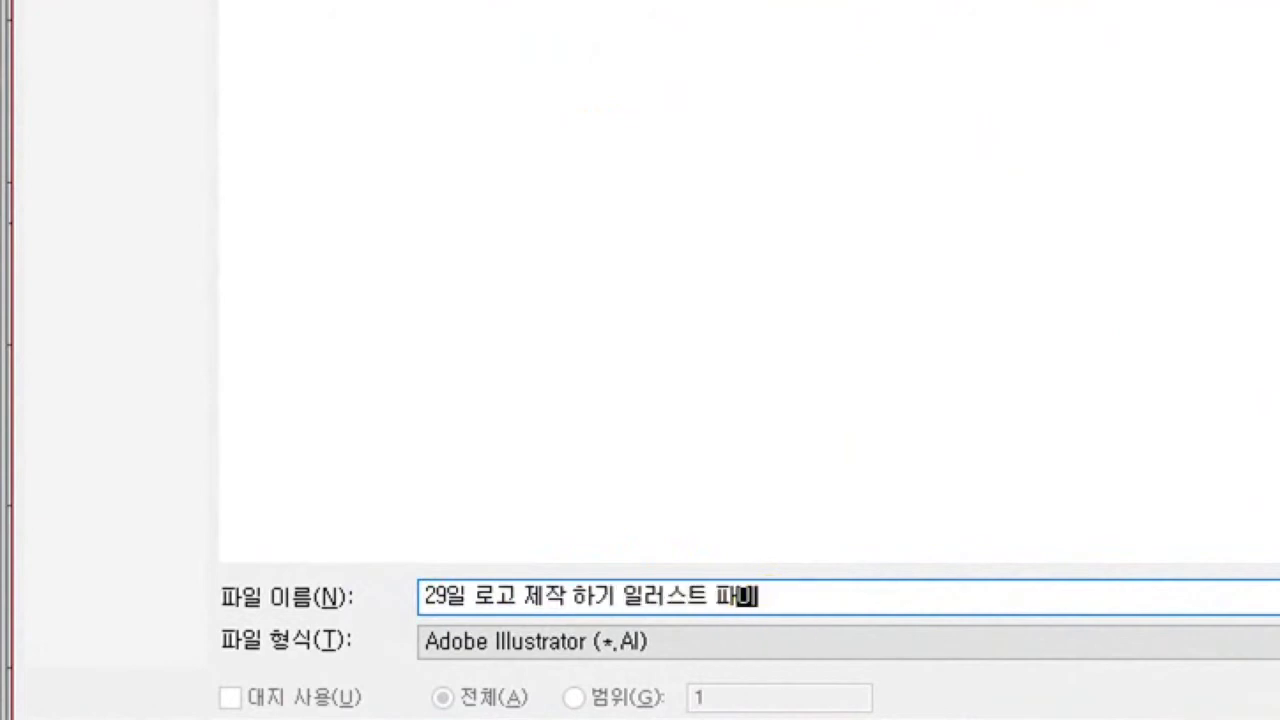
type("로 변화")
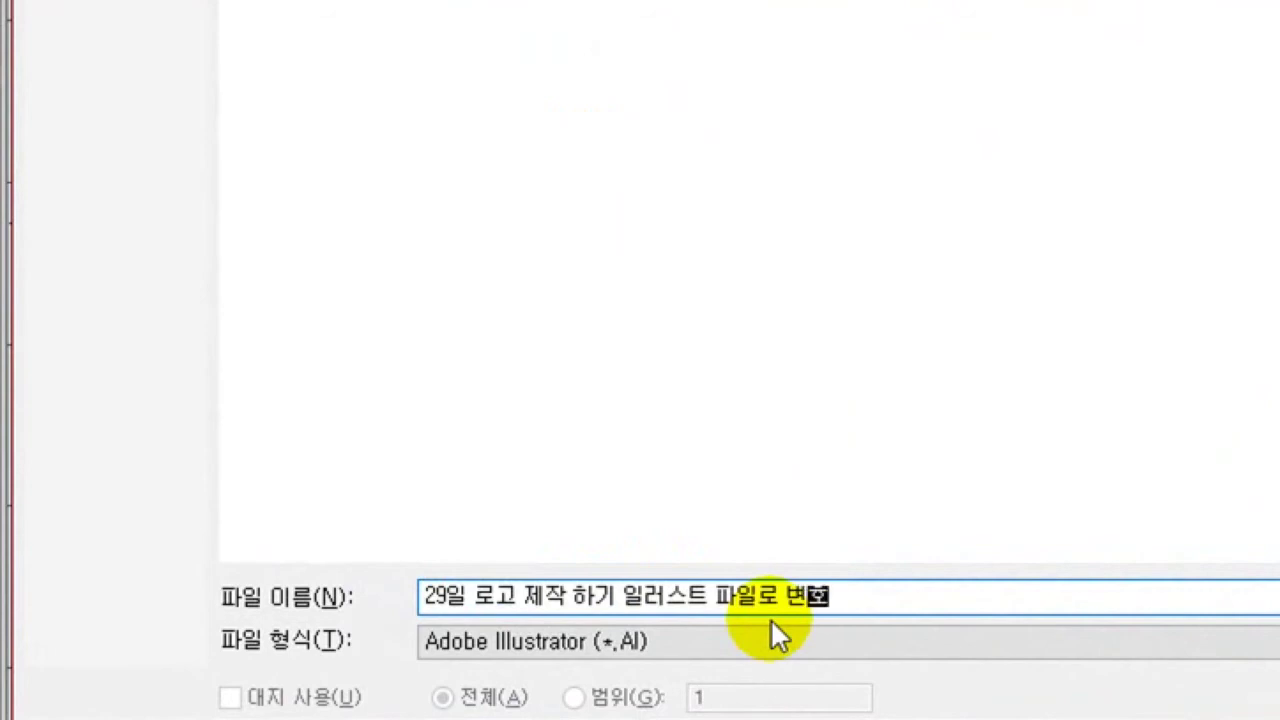
type(" 하기")
key("Return")
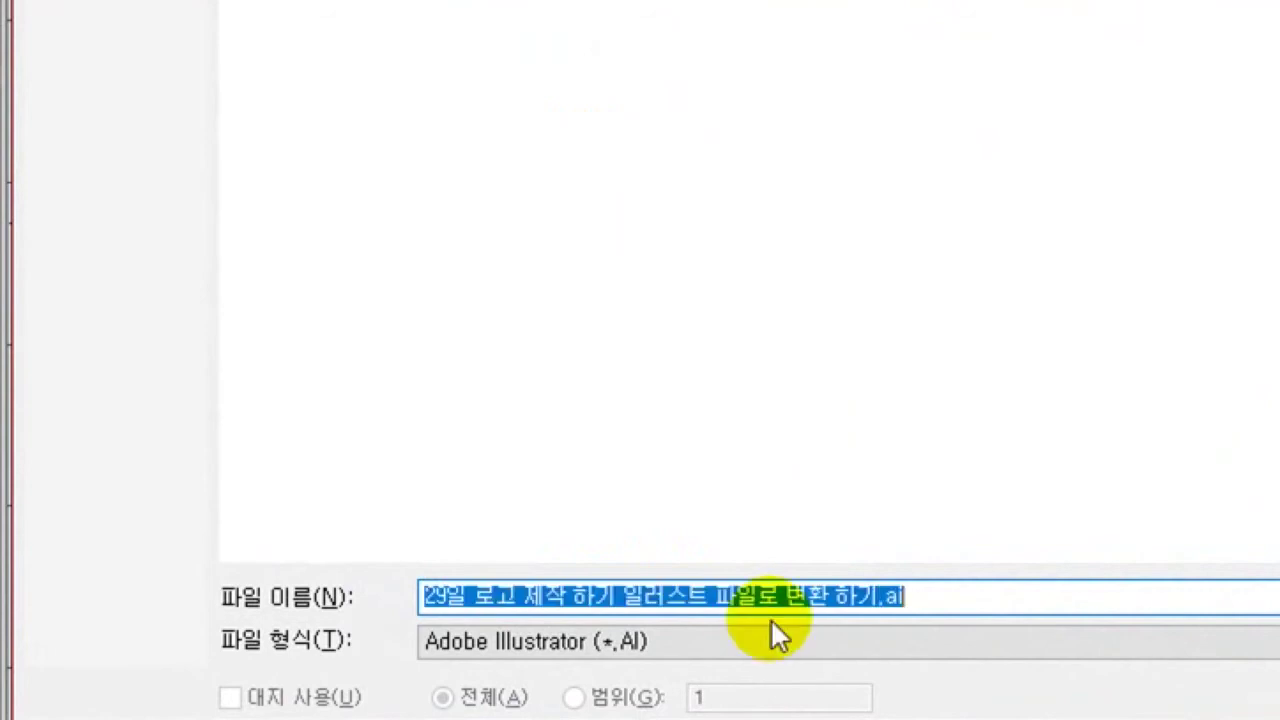
key("Return")
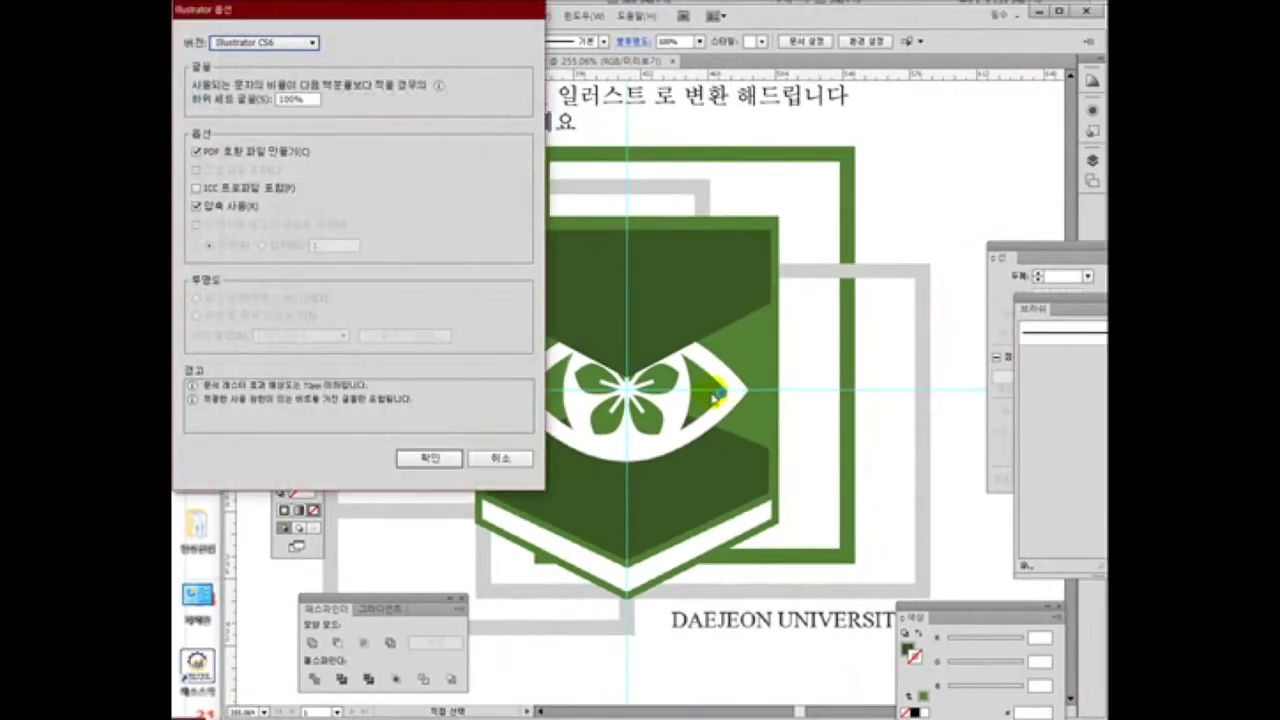
left_click(428, 458)
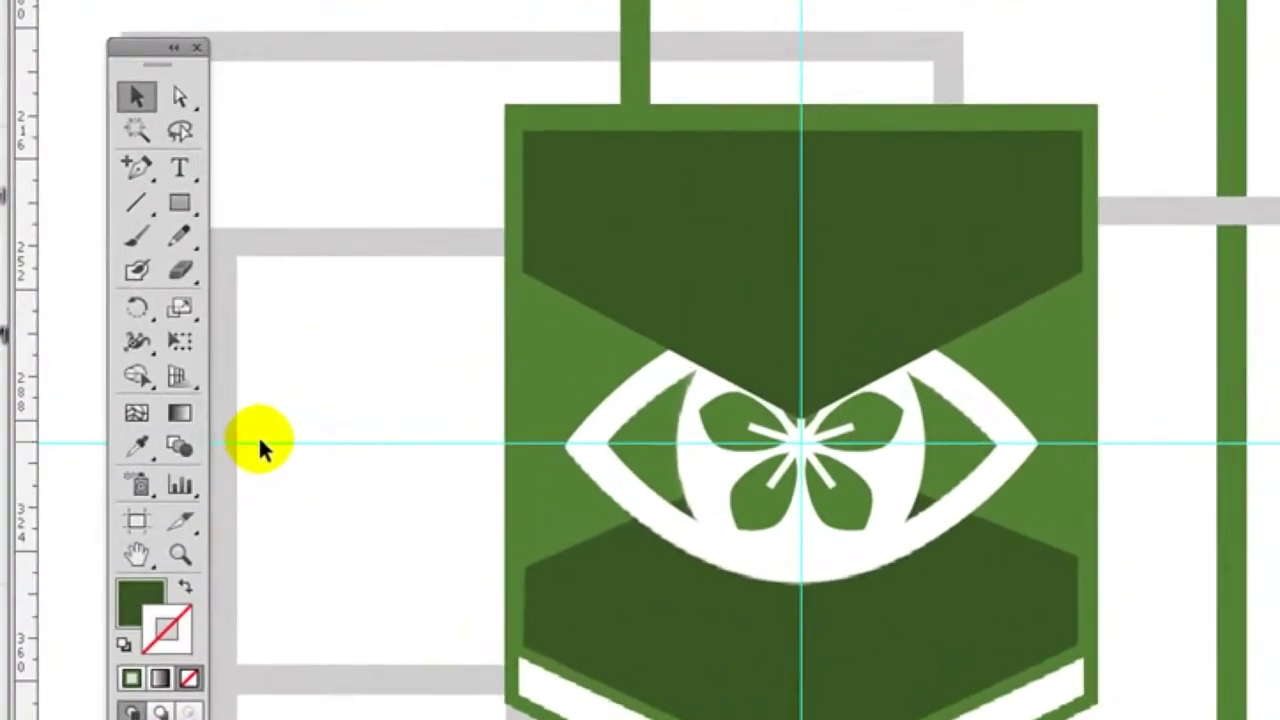
Draw a dark green rectangle across the emblem's lower dark panel and pull an added midpoint on its upper edge up into a peak
left_click(177, 201)
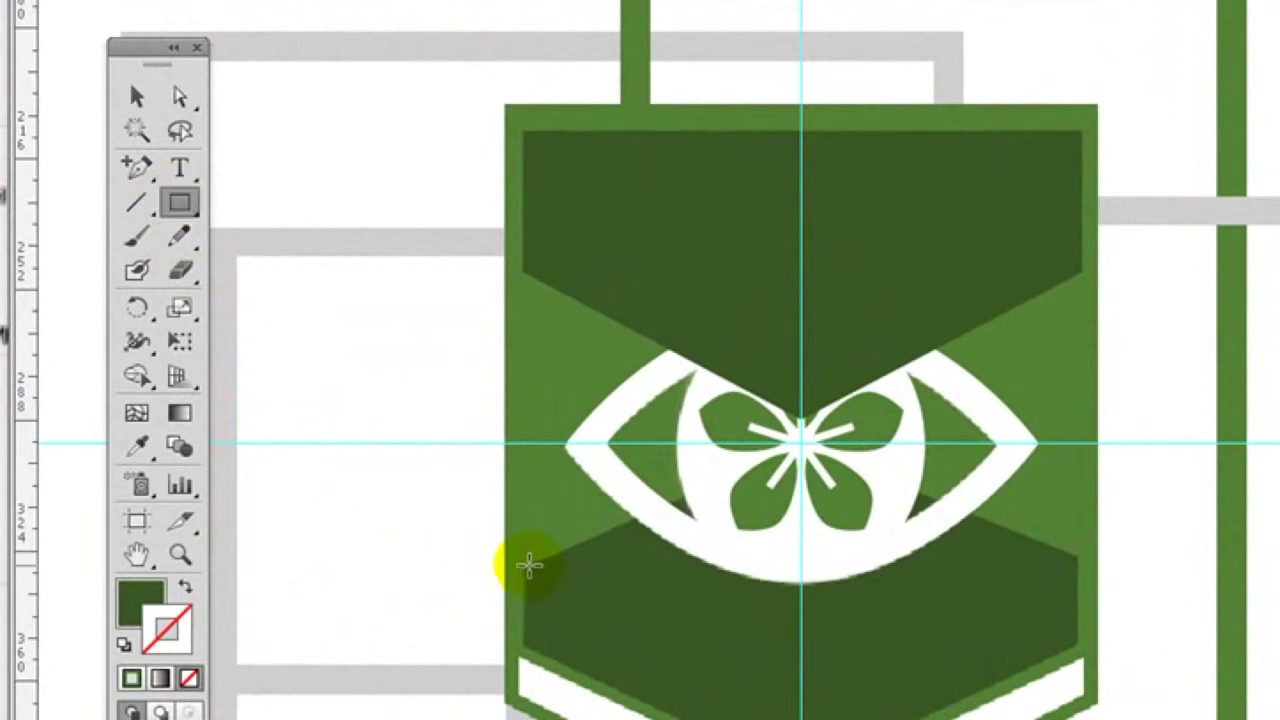
left_click_drag(523, 567, 1080, 651)
left_click(139, 169)
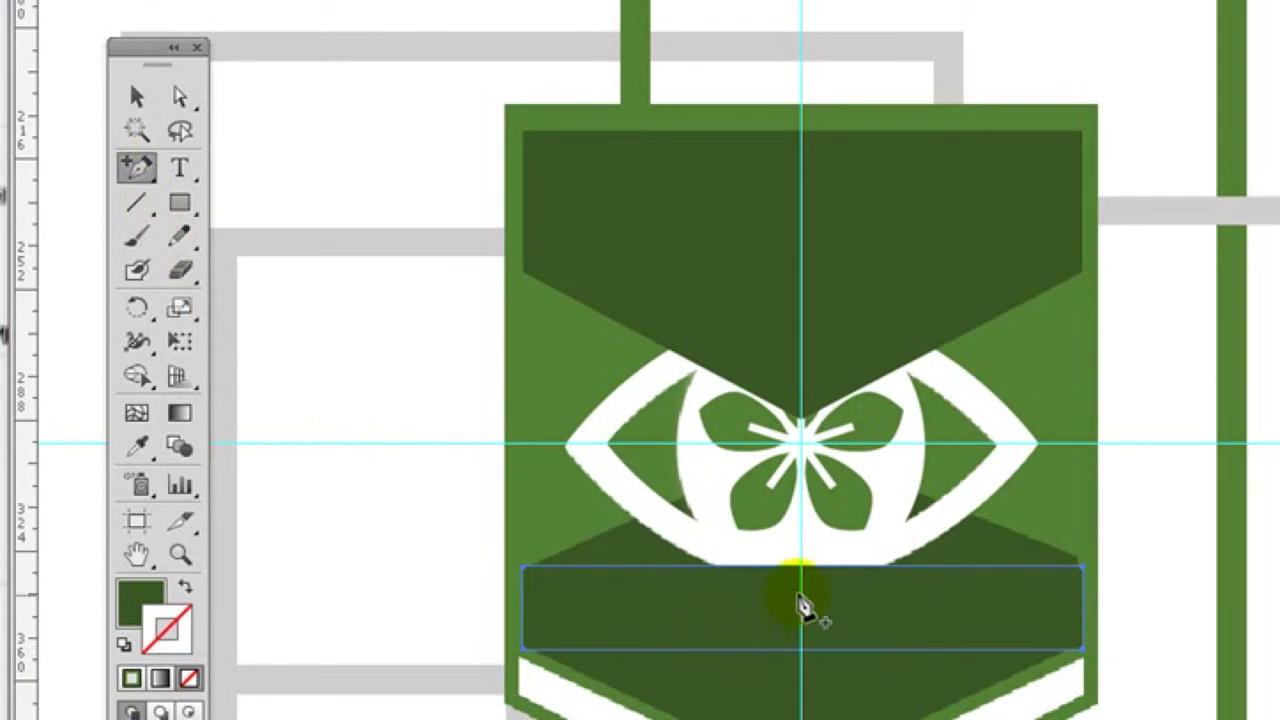
left_click(802, 572)
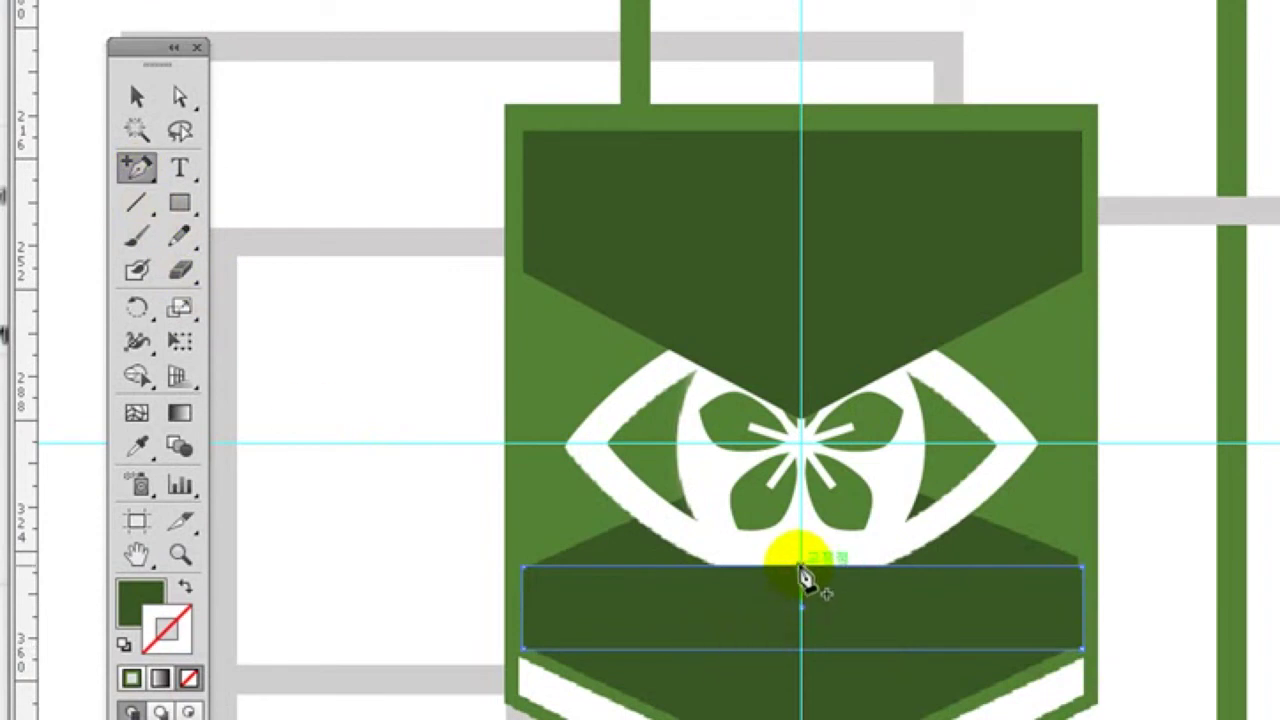
left_click(180, 96)
left_click(818, 588)
left_click_drag(805, 570, 808, 468)
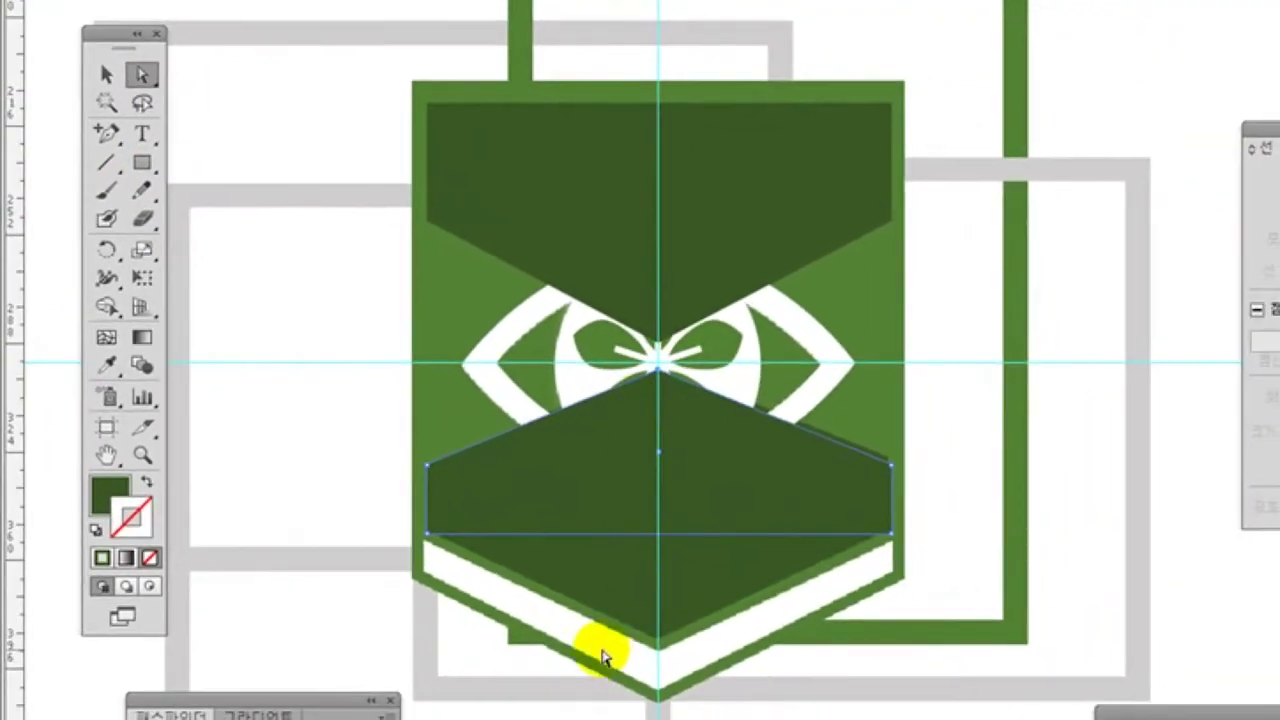
Add an anchor point midway along the lower panel's bottom edge, pull it down to the panel's V-shaped tip, and deselect the shape
left_click(106, 131)
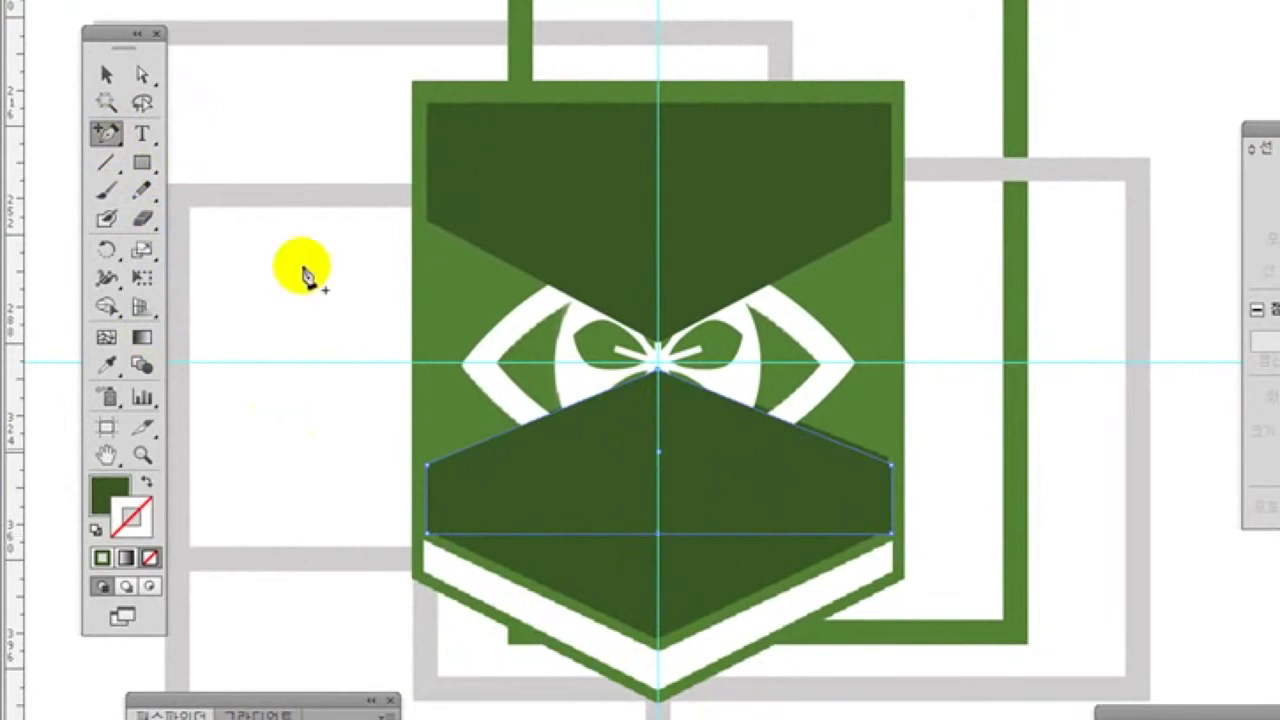
left_click(142, 75)
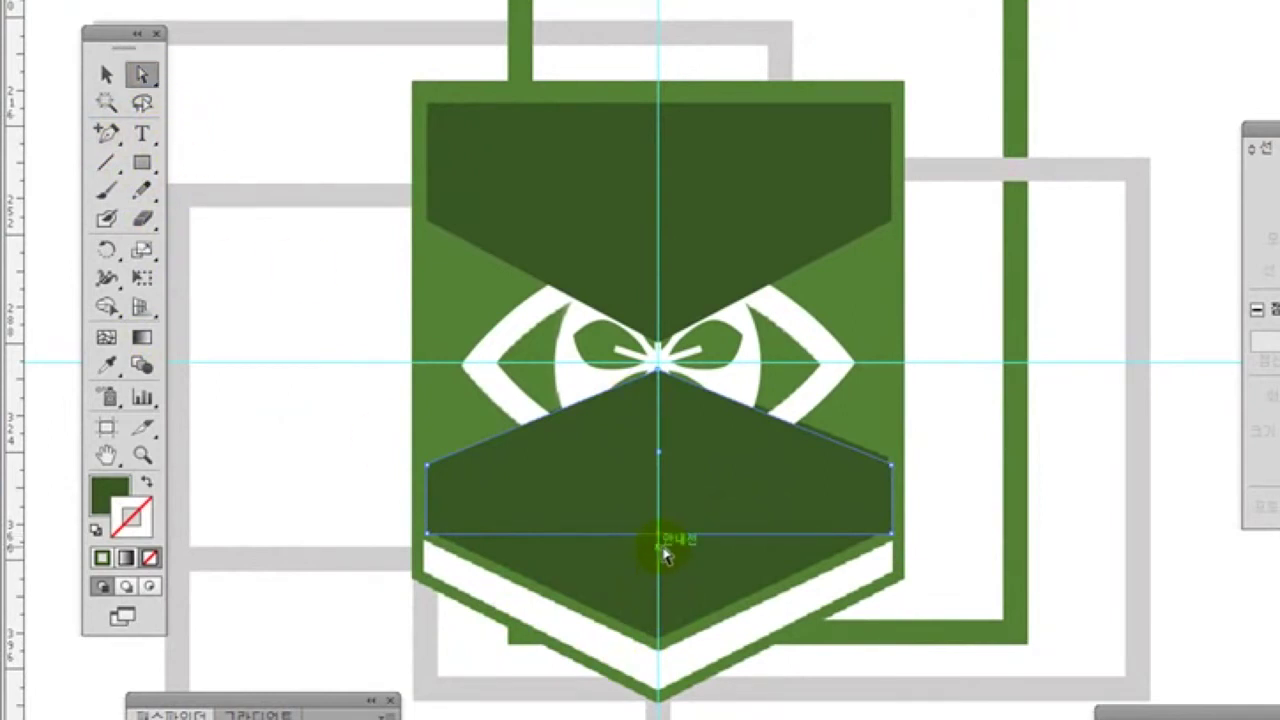
left_click_drag(660, 540, 661, 646)
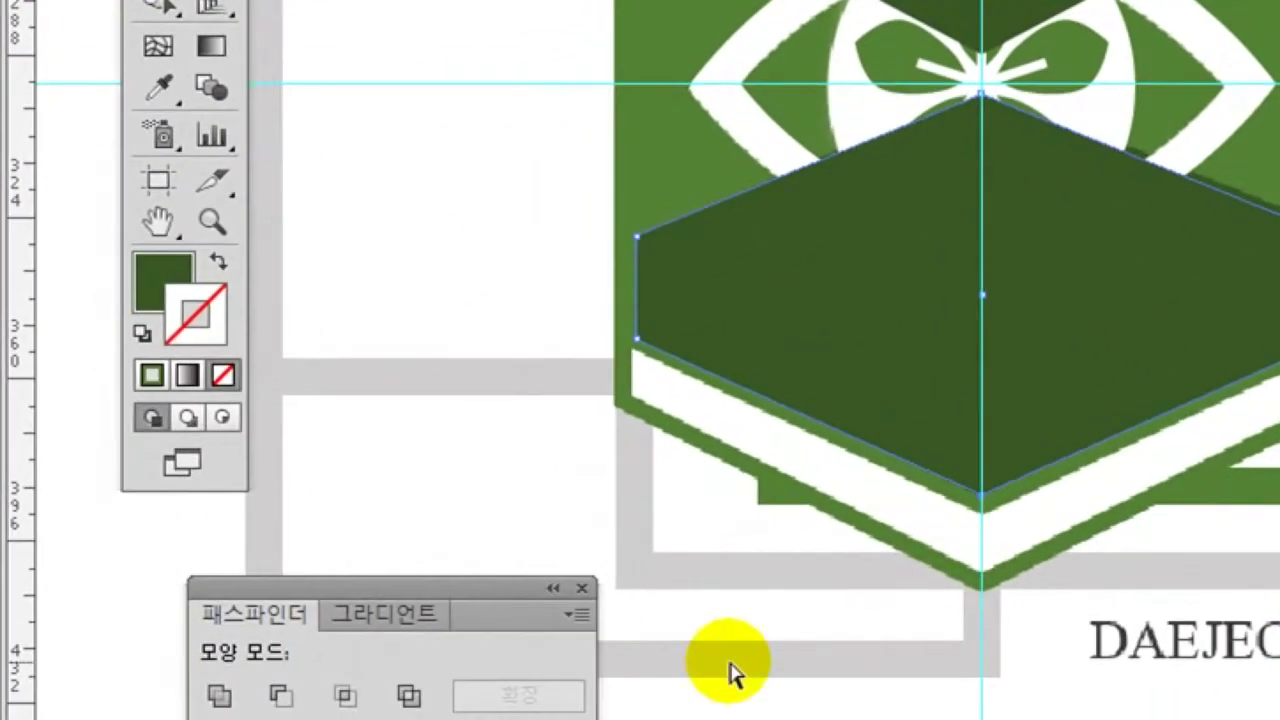
left_click(507, 470)
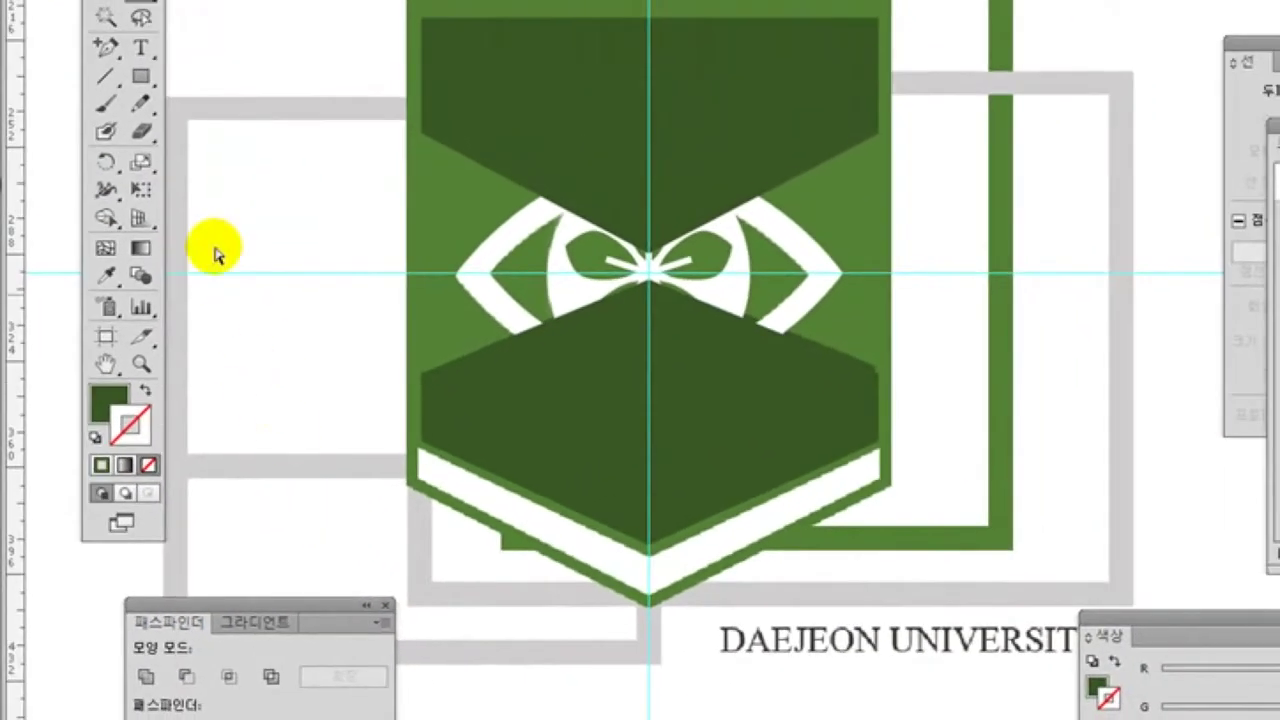
Draw a thin rectangle spanning the ends of the white V-shaped band and fill it with white sampled from the image
left_click(150, 80)
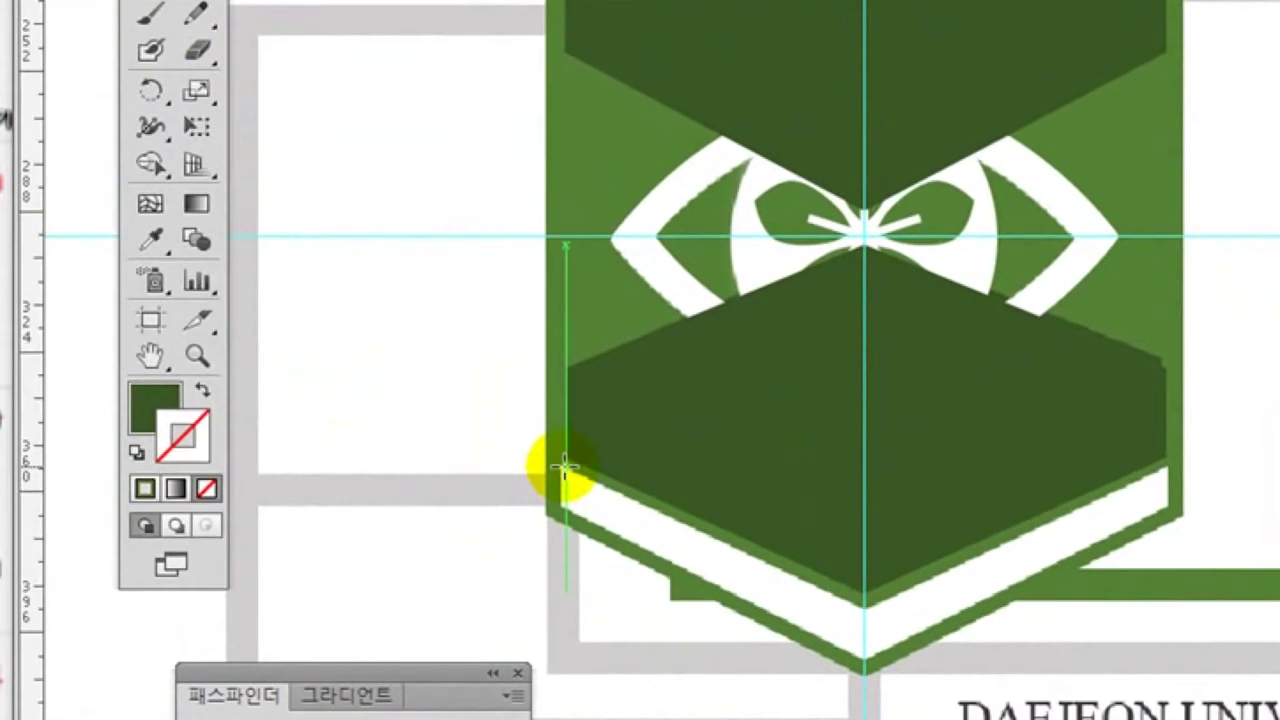
left_click_drag(419, 449, 438, 480)
left_click_drag(588, 507, 1171, 509)
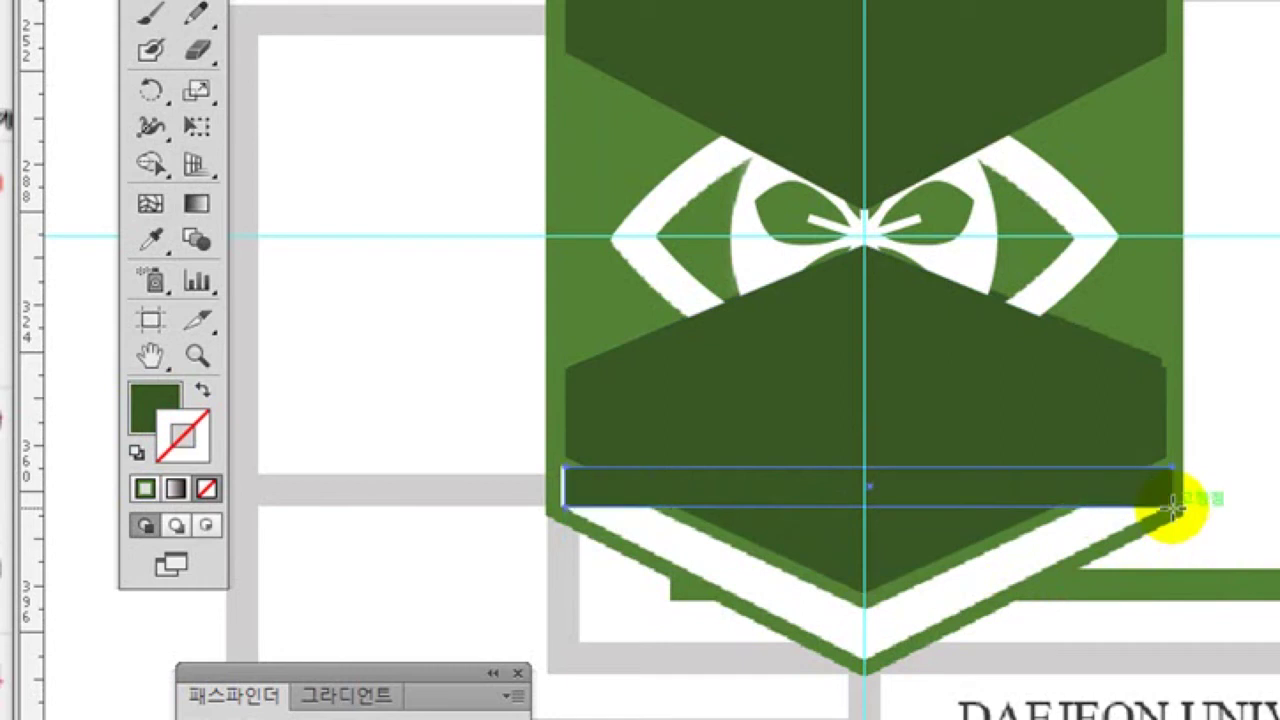
left_click(152, 238)
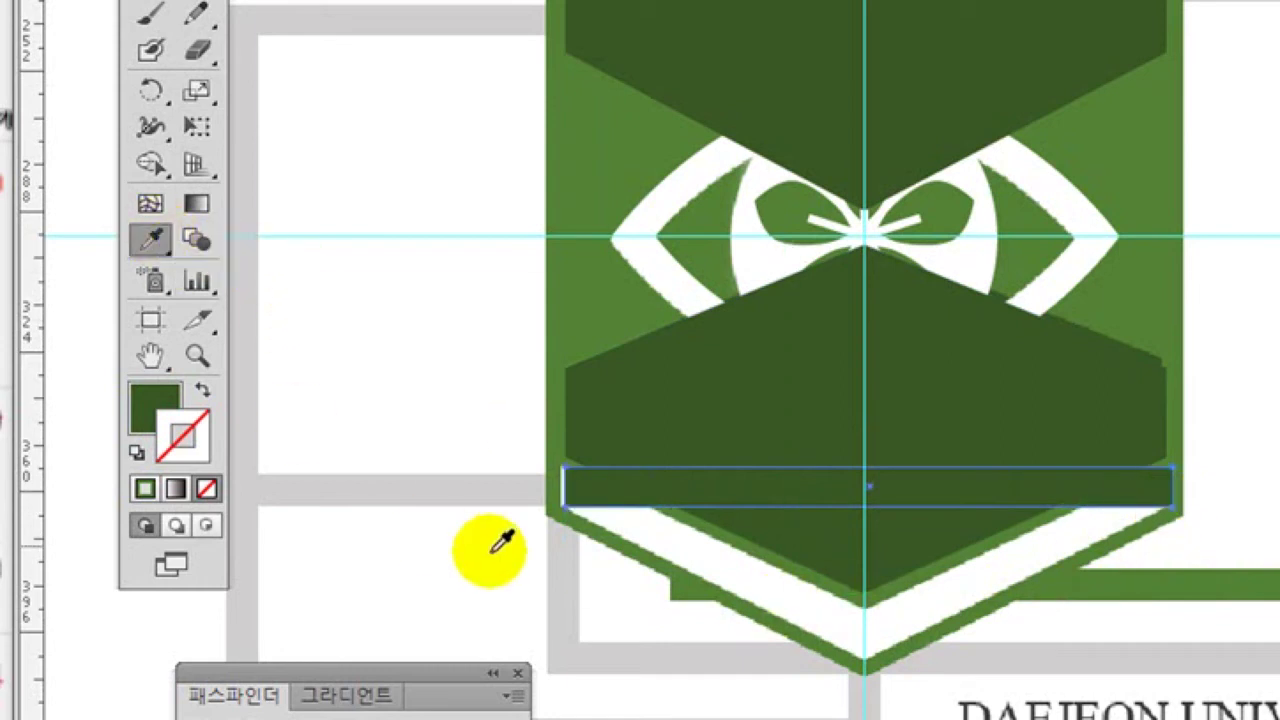
left_click(850, 617)
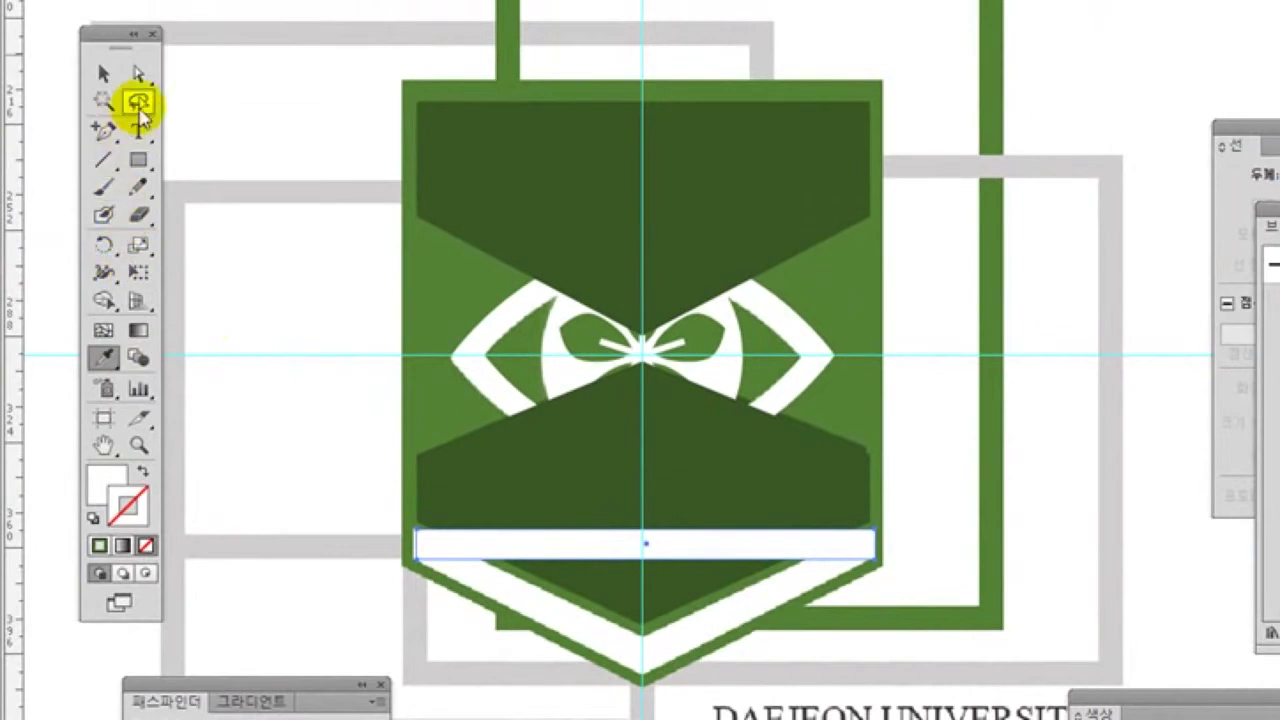
Add midpoints to the white rectangle's long edges and pull the lower one down onto the white band's tip at the vertical guide
left_click(139, 103)
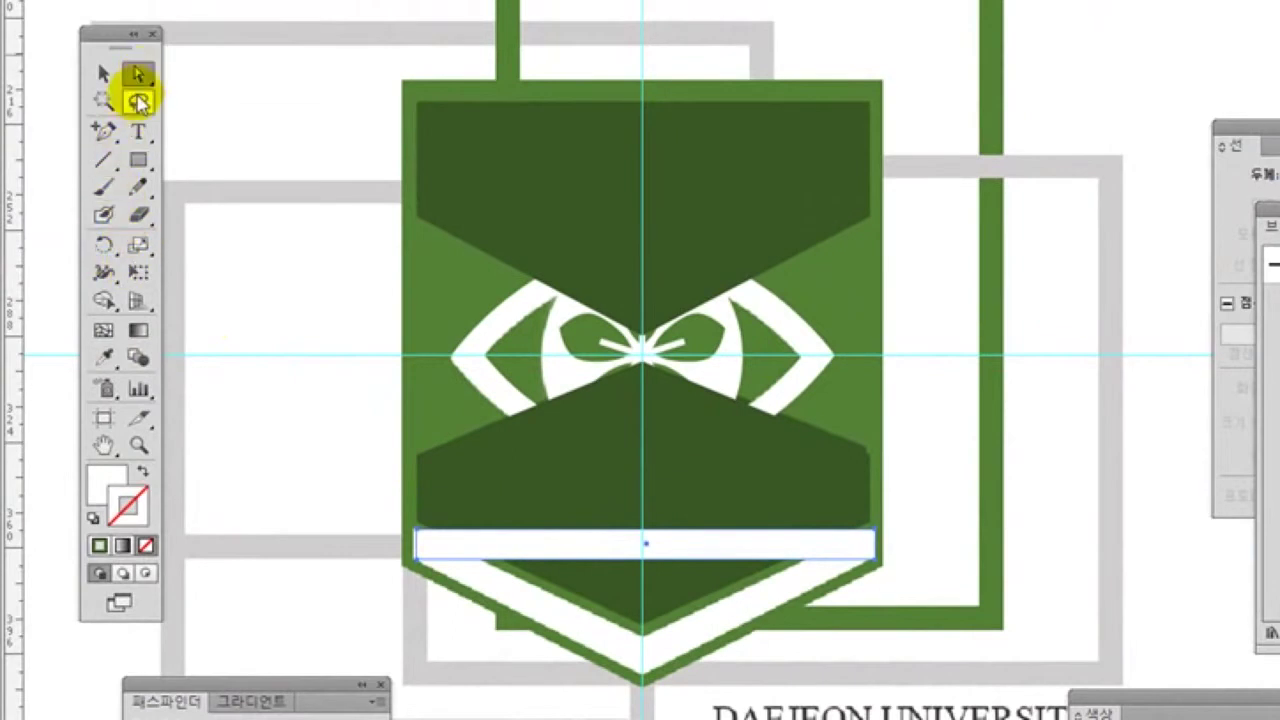
left_click(103, 131)
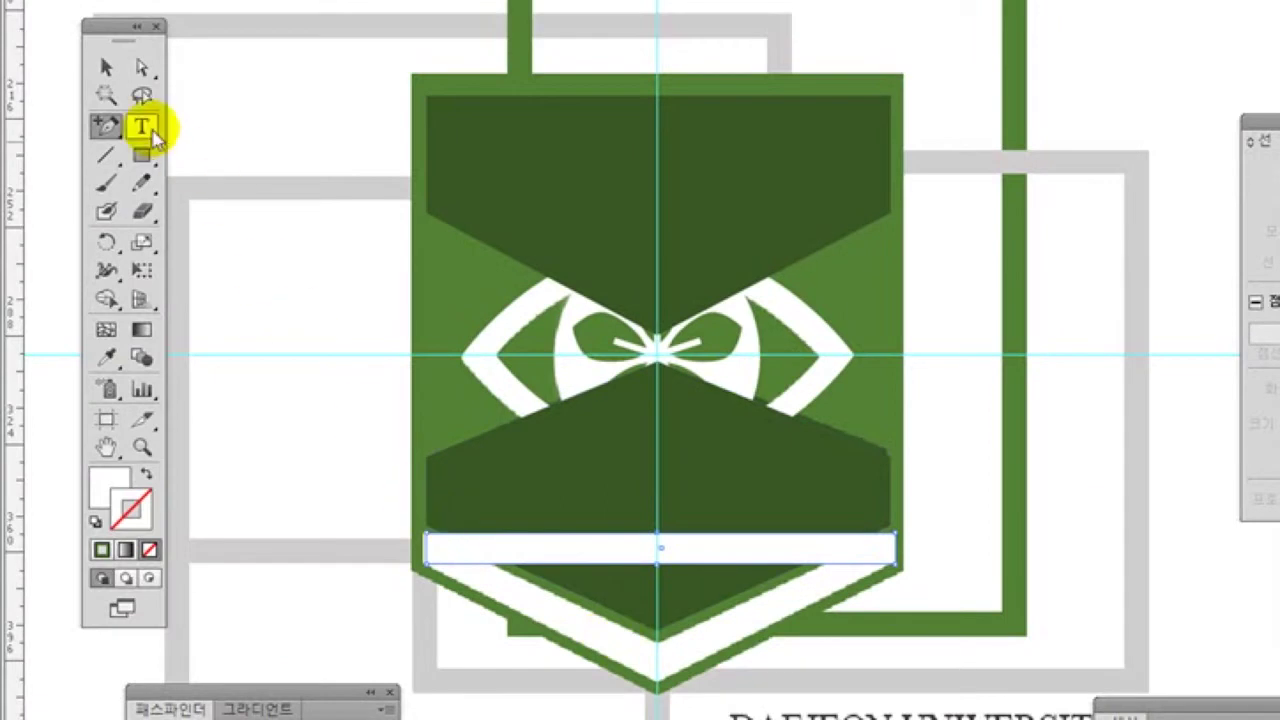
left_click(141, 67)
left_click(658, 596)
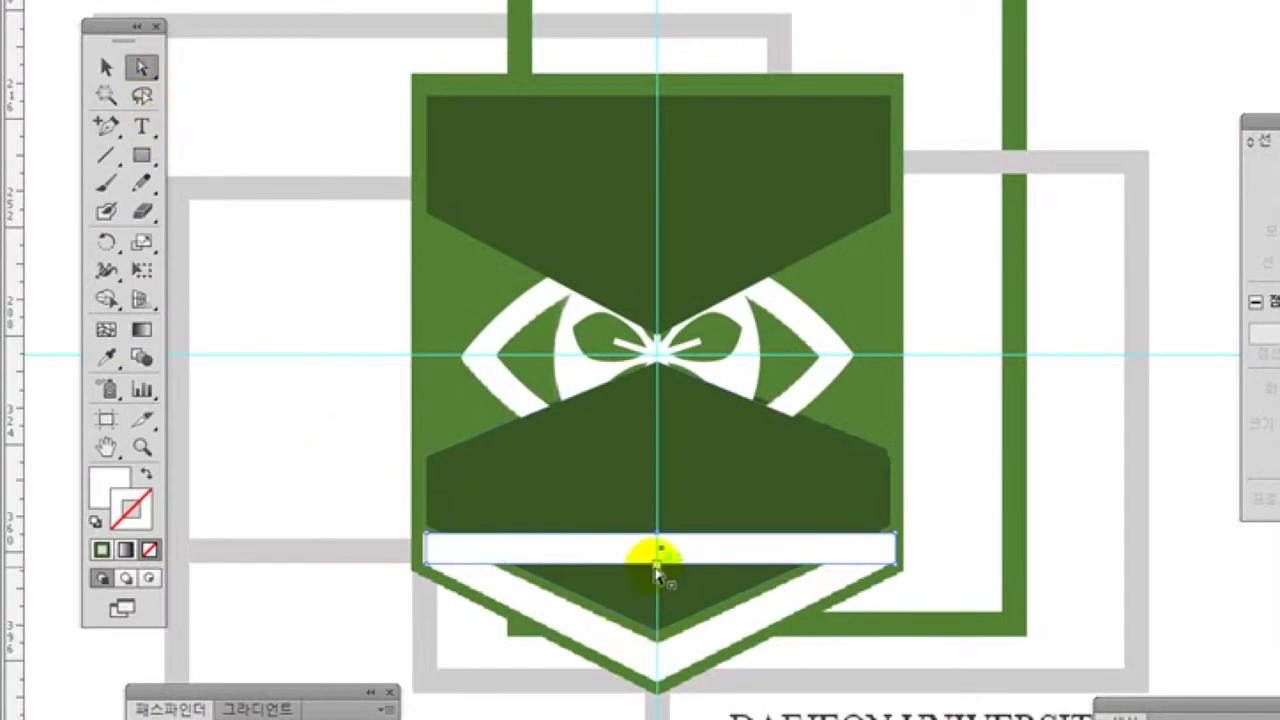
left_click(657, 566)
left_click_drag(657, 570, 649, 688)
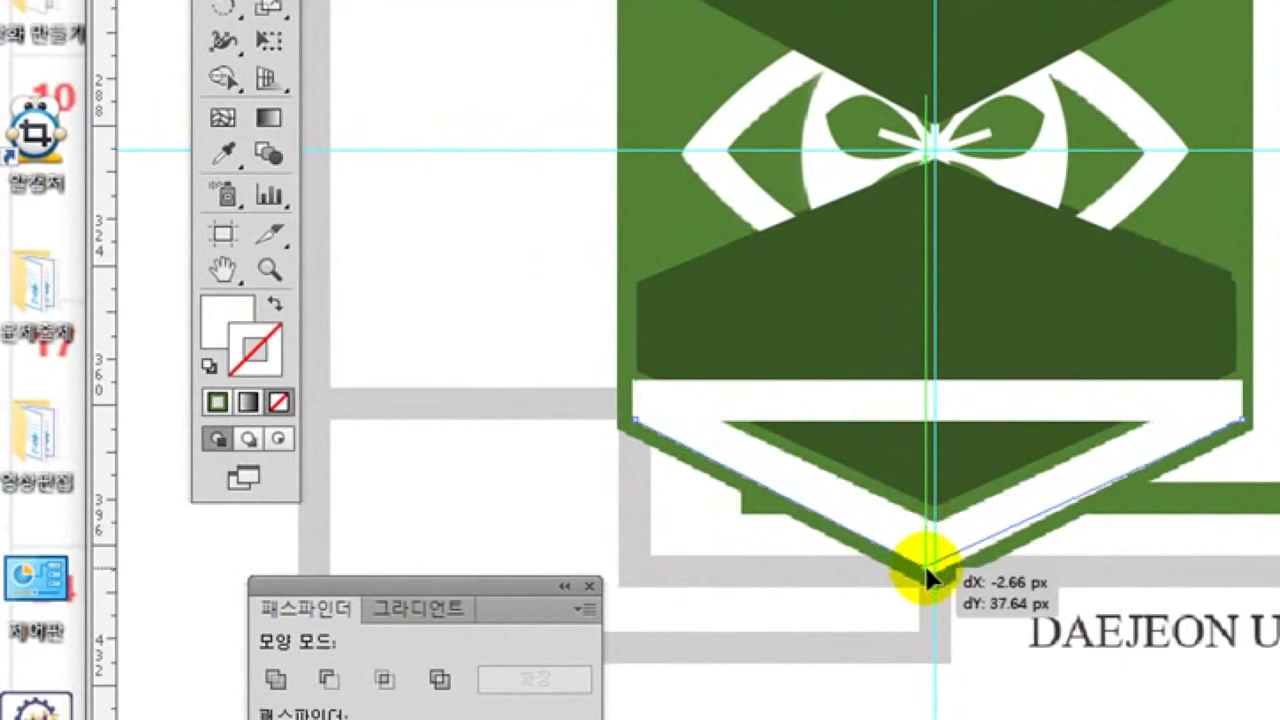
left_click_drag(928, 577, 938, 579)
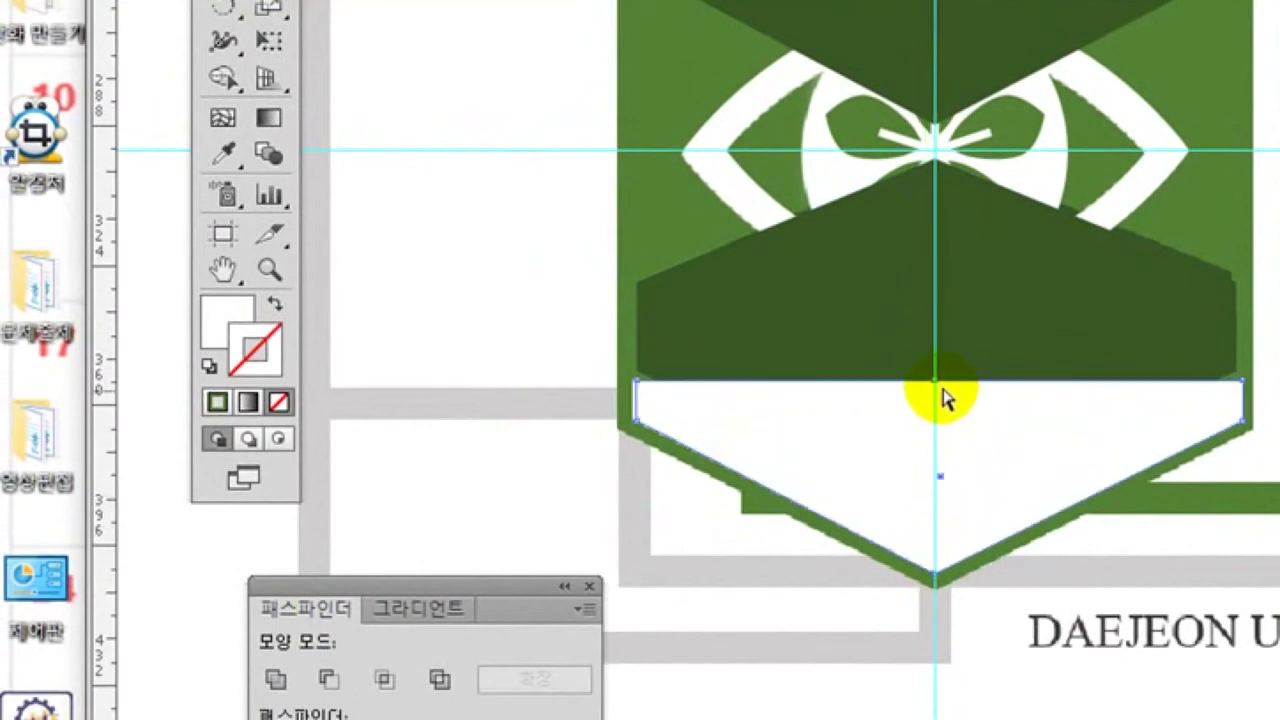
Pull the white shape's upper midpoint down and readjust its lower tip to match the V-shaped band, leaving the shape deselected
left_click_drag(940, 386, 936, 478)
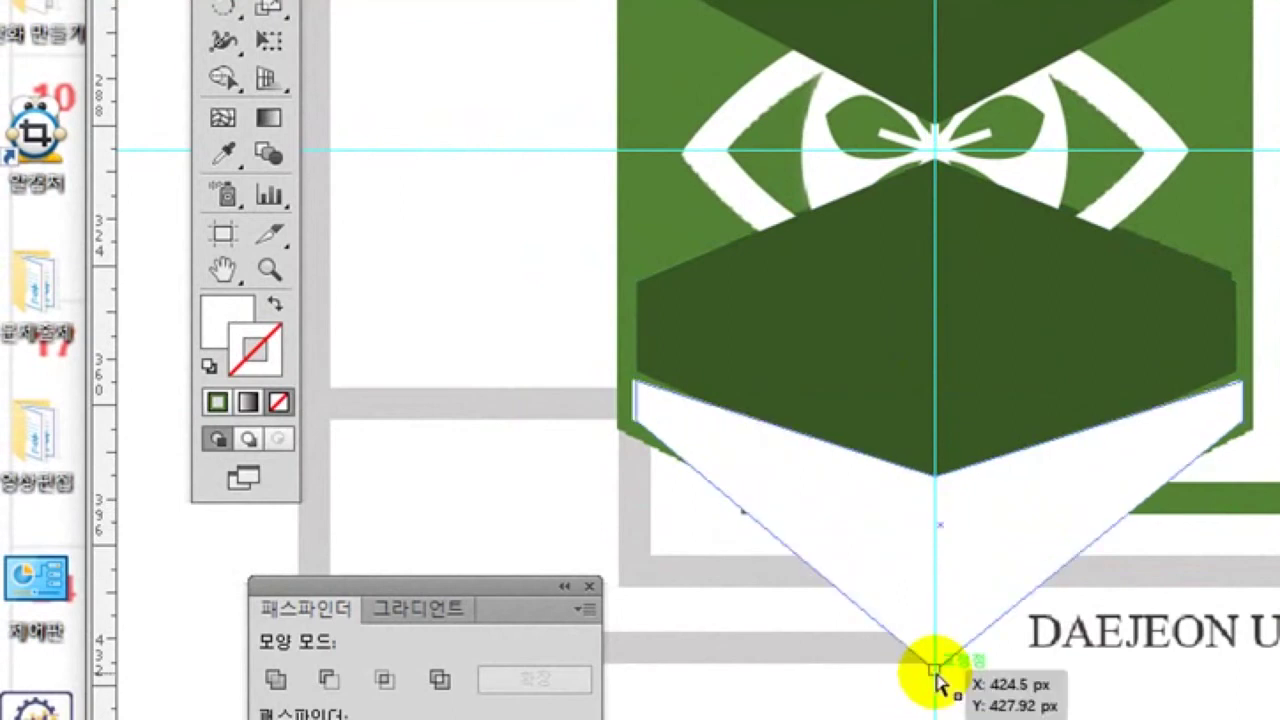
left_click_drag(936, 668, 938, 566)
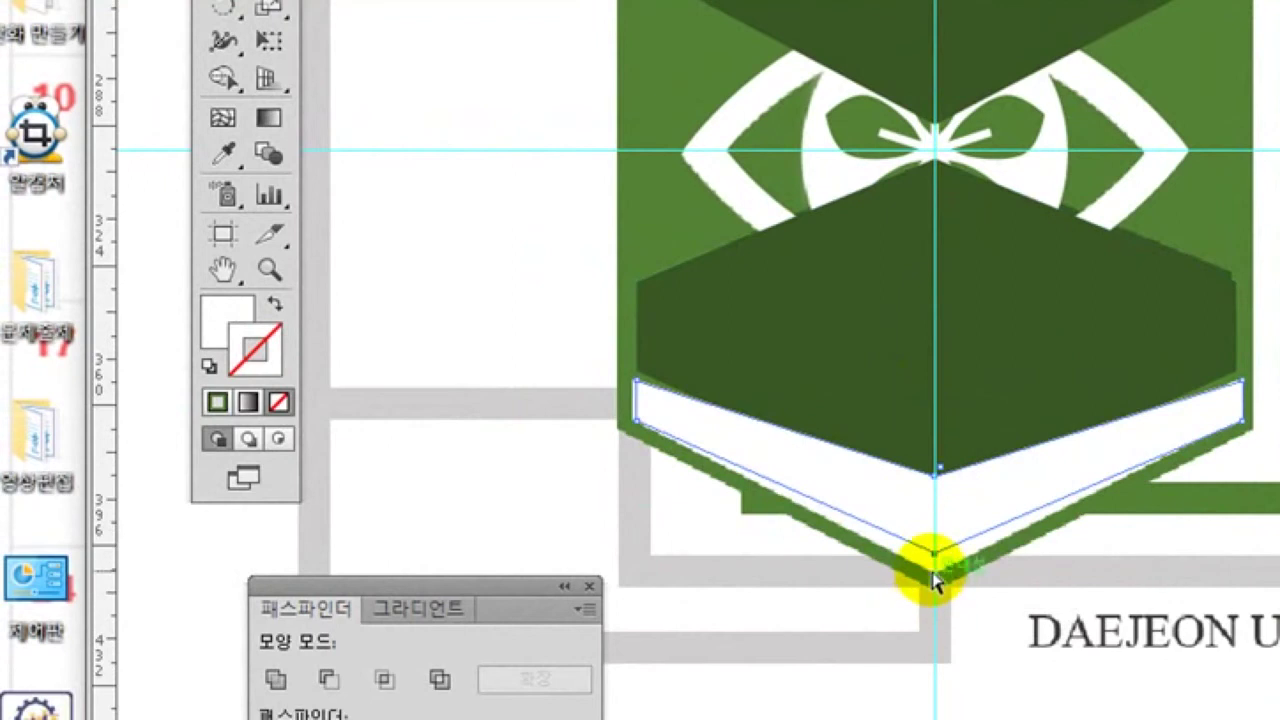
left_click(937, 580)
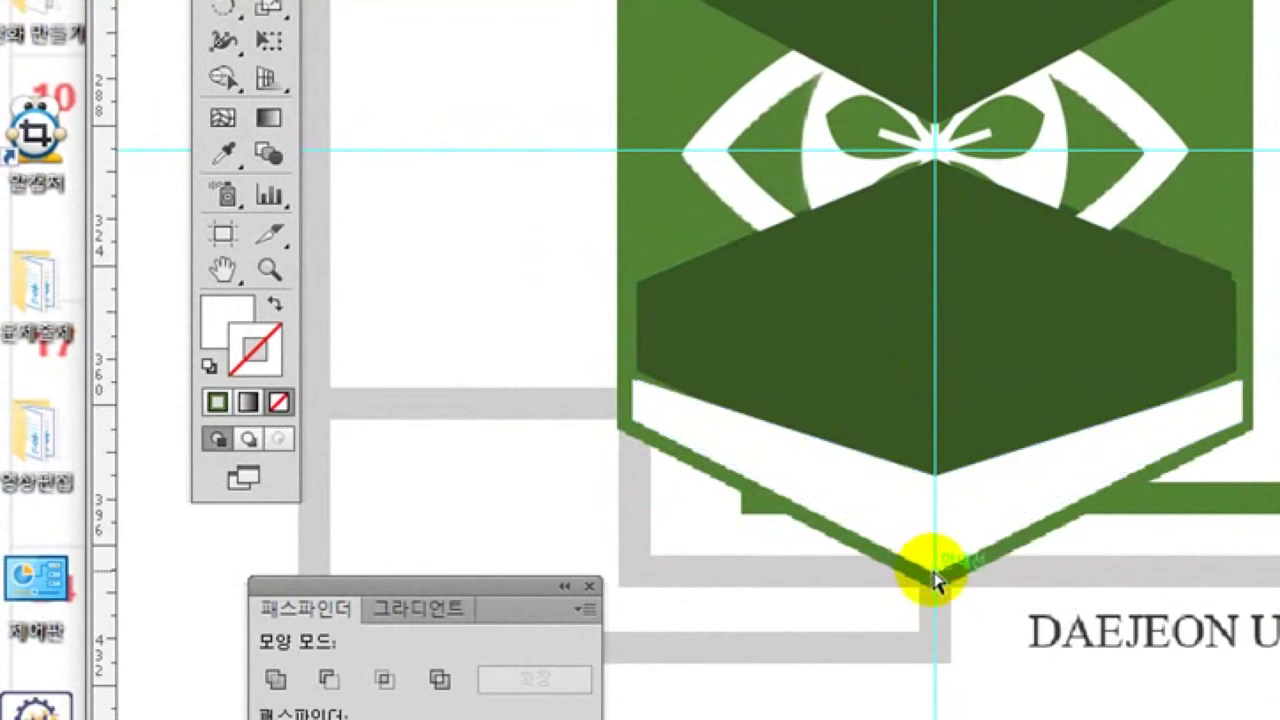
mouse_move(938, 570)
left_mouse_down()
mouse_move(943, 488)
mouse_move(937, 585)
left_mouse_up()
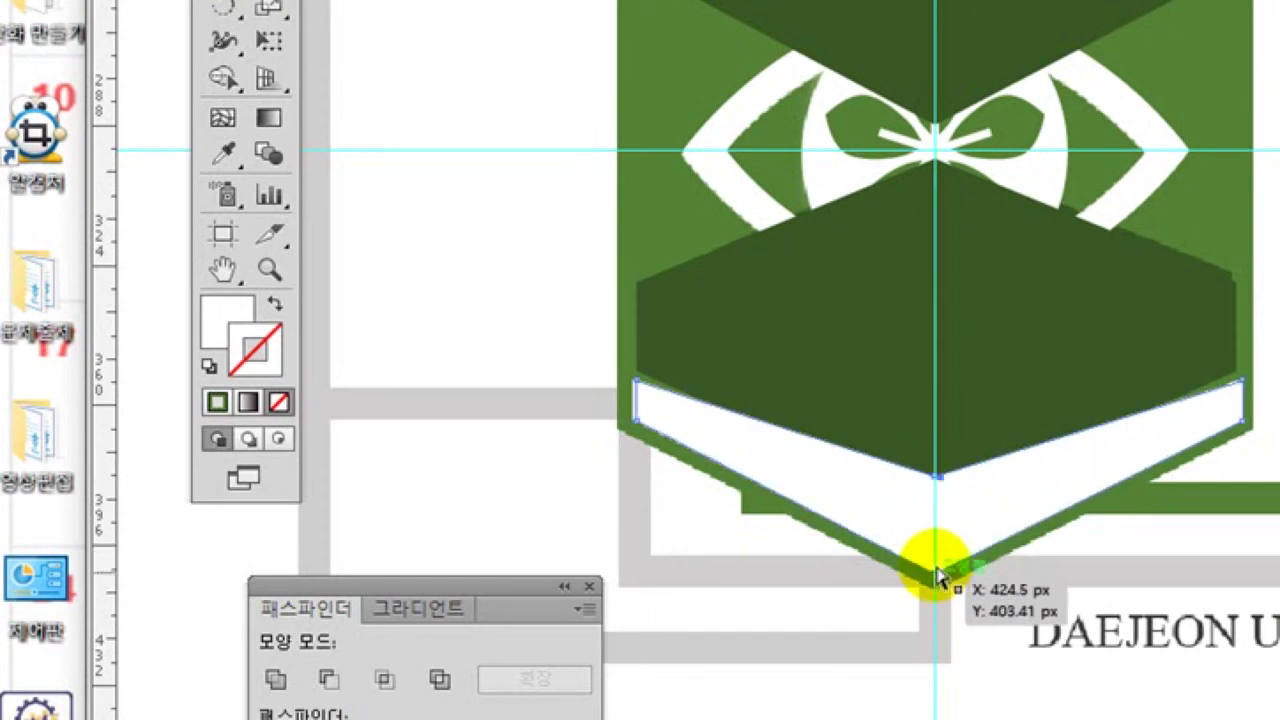
left_click_drag(937, 482, 937, 520)
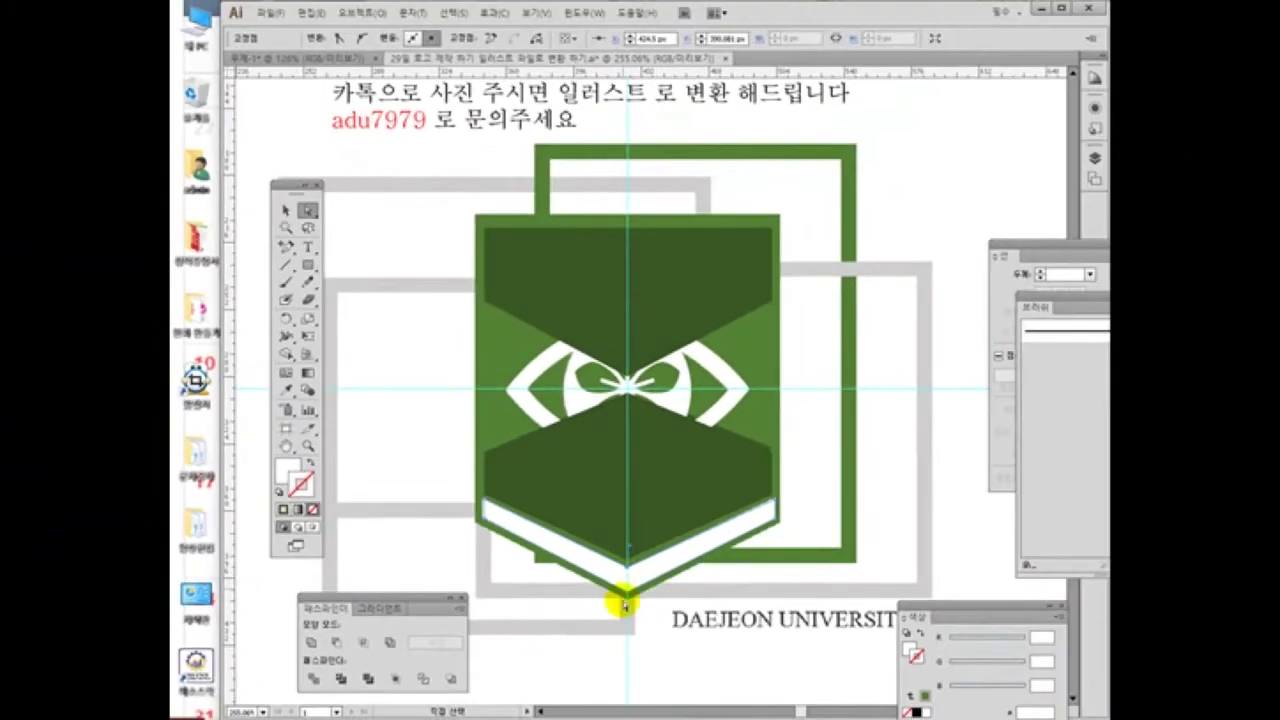
left_click(660, 660)
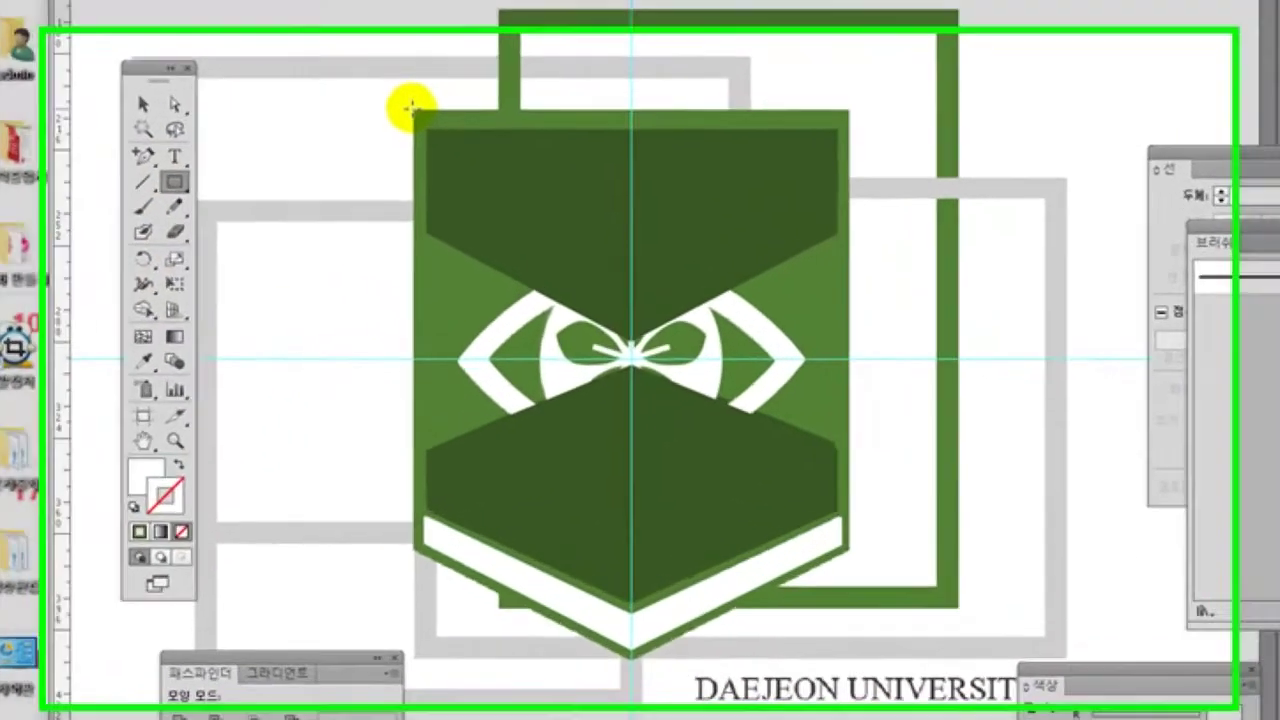
Draw a rectangle covering the emblem's green body down to its lower side corners and fill it with green sampled from the image
left_click_drag(473, 214, 563, 355)
left_click_drag(531, 297, 872, 557)
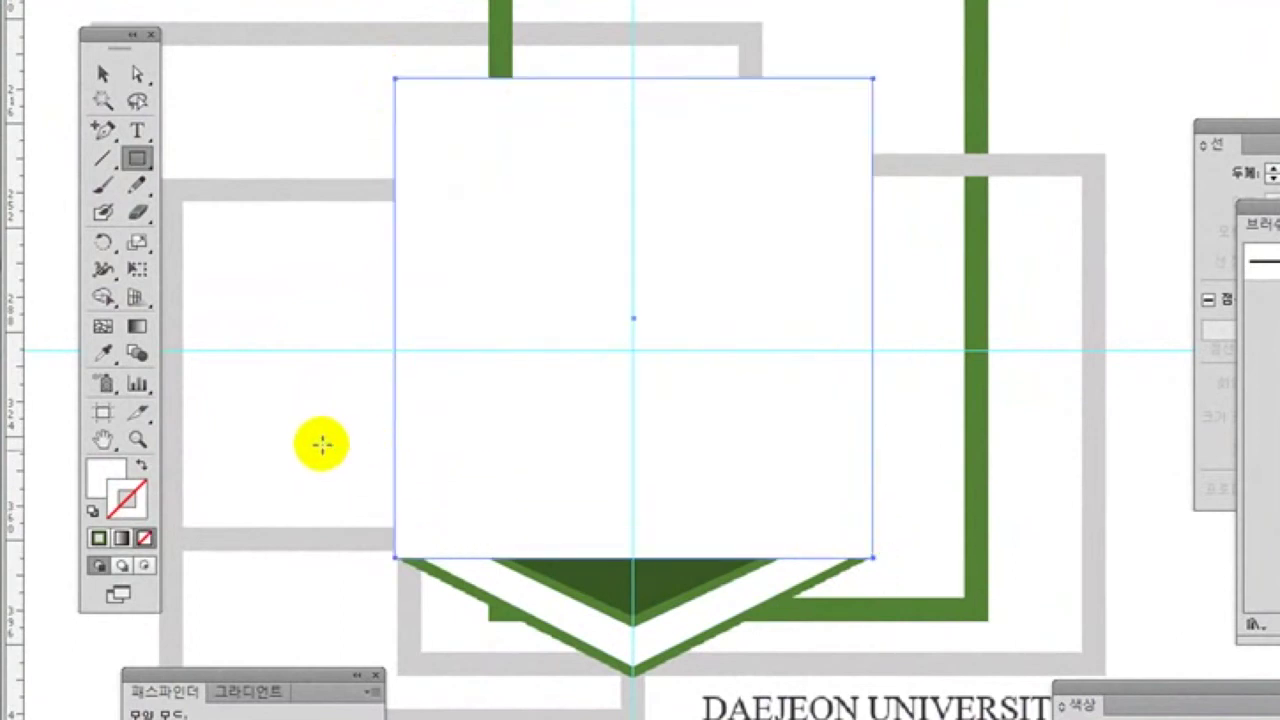
left_click(103, 352)
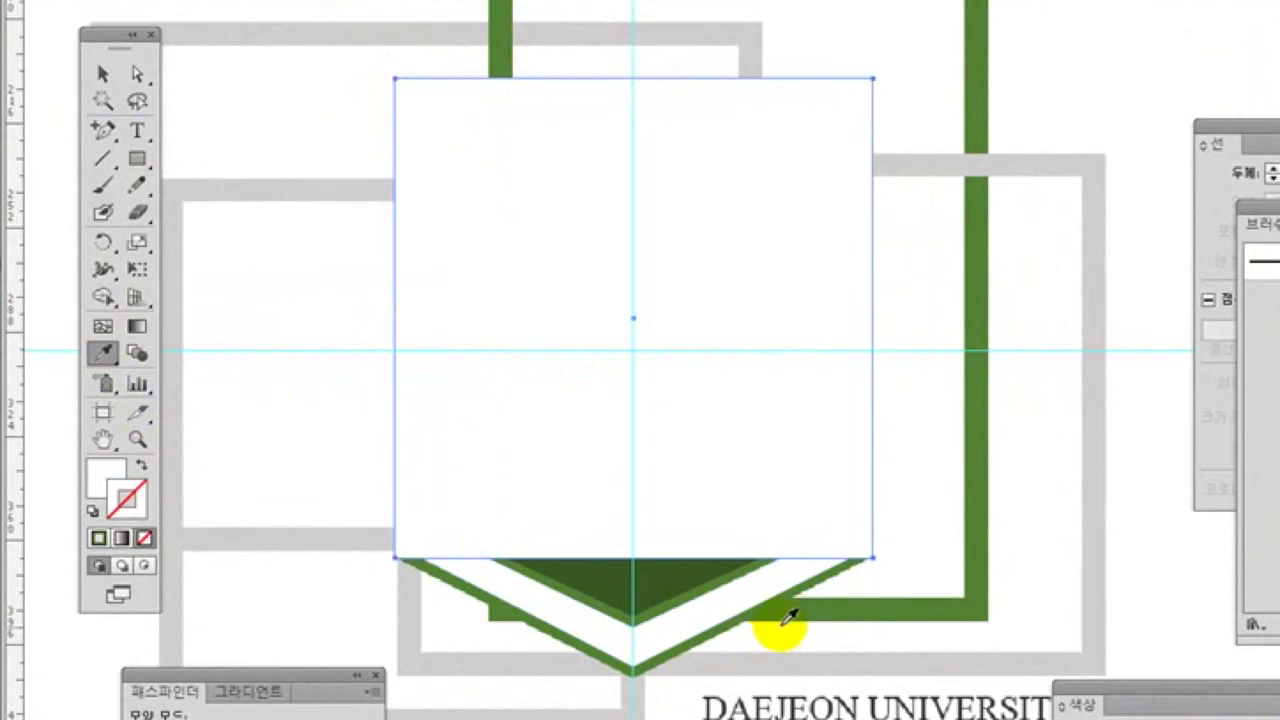
left_click(809, 598)
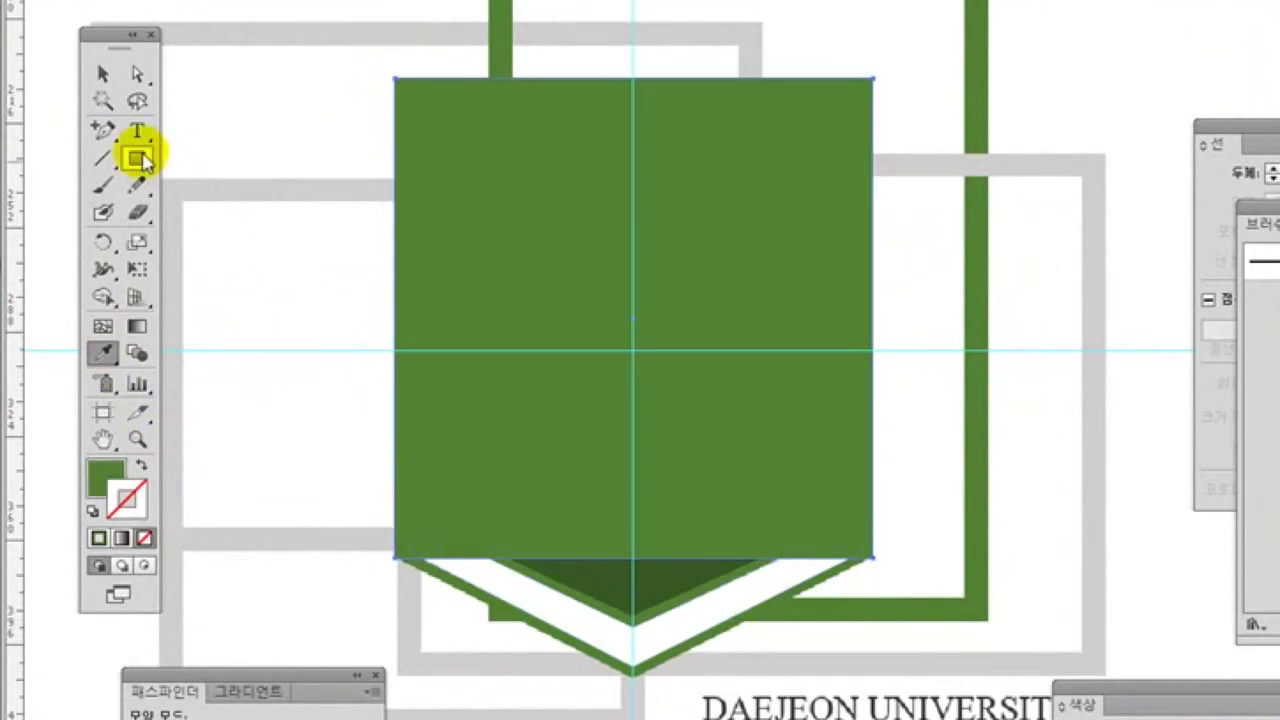
Add an anchor point midway along the green body's bottom edge, pull it down to the emblem's tip, and deselect the shape
left_click(110, 132)
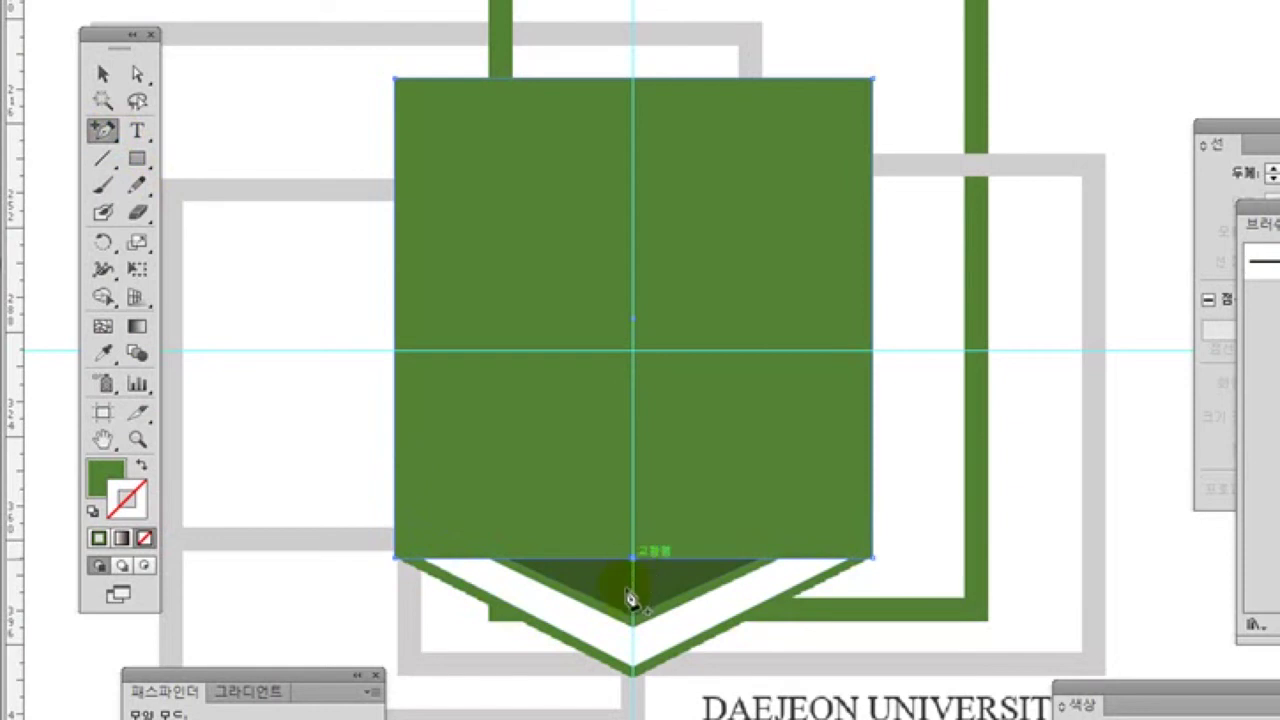
left_click(137, 74)
left_click_drag(640, 622, 634, 678)
left_click(102, 73)
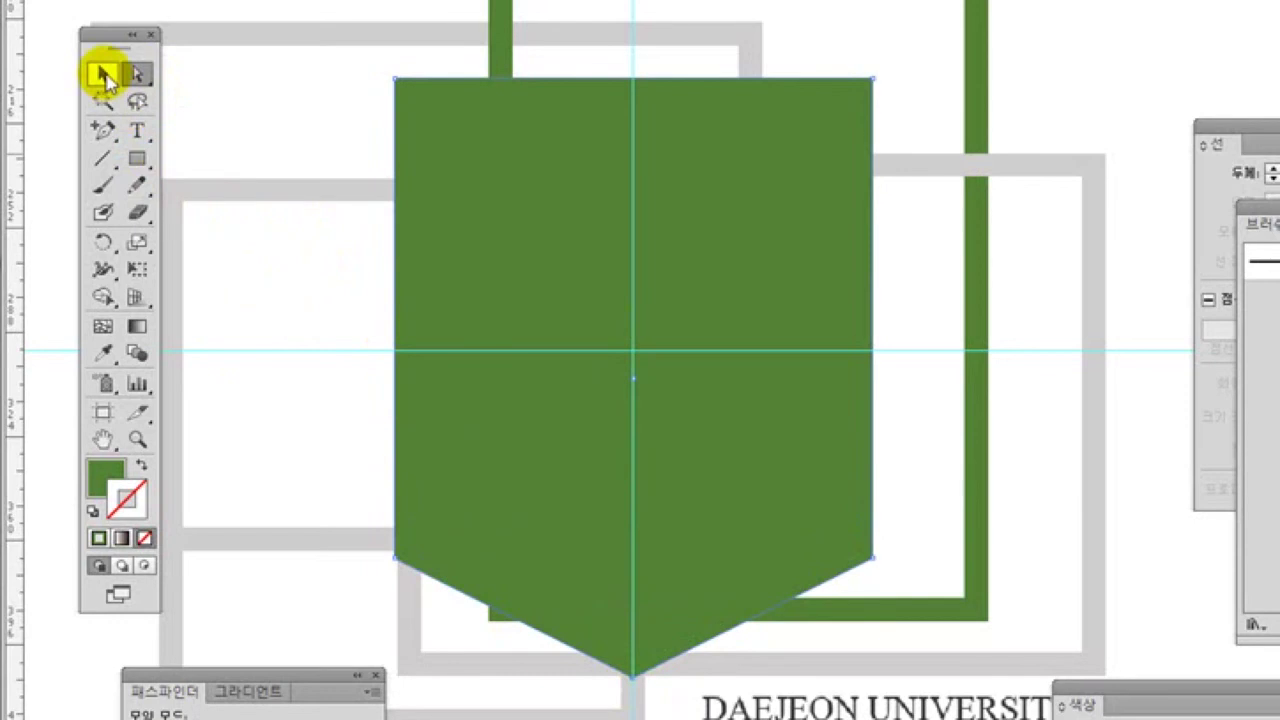
left_click(243, 150)
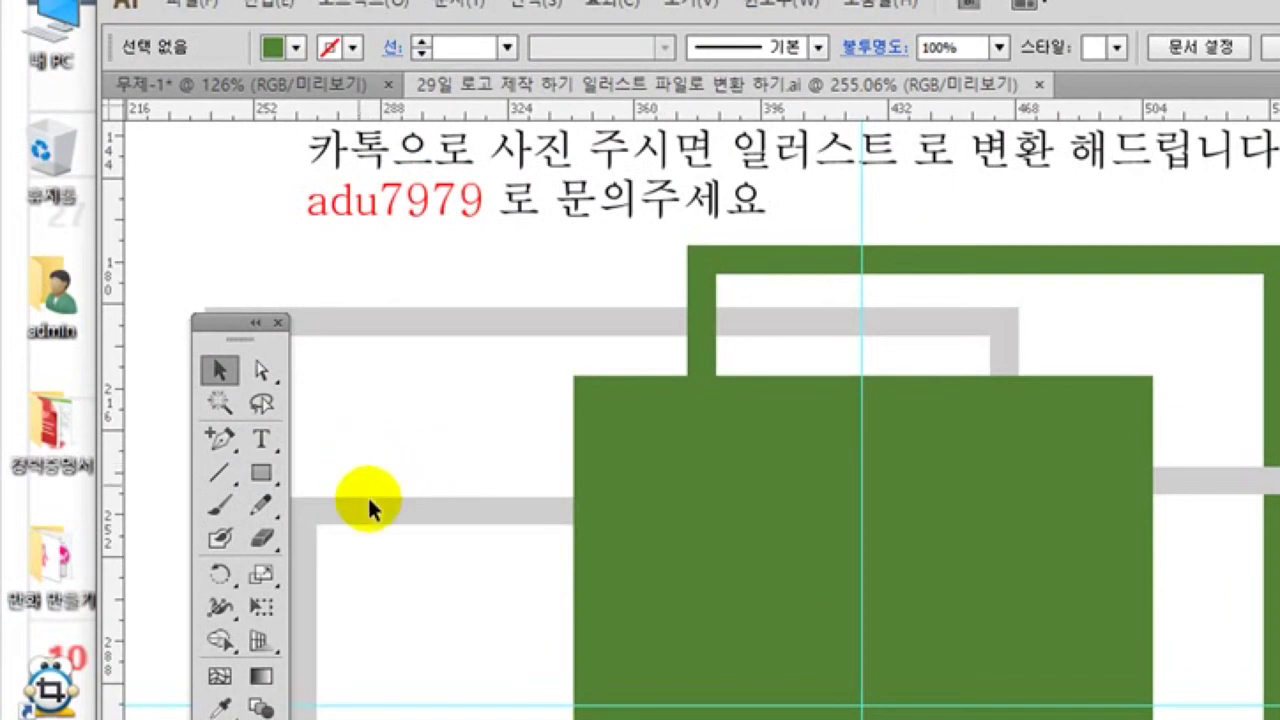
Cut the green body shape and paste it behind the emblem's other vector shapes
left_click(720, 626)
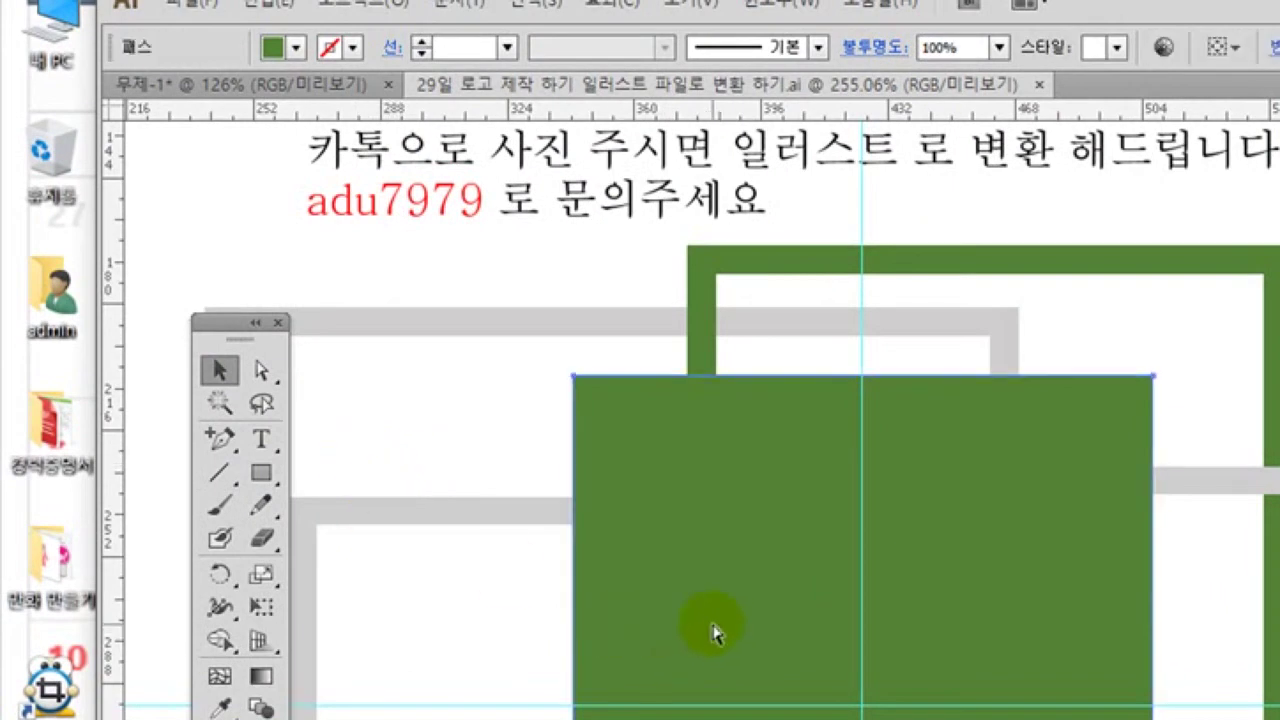
key("Delete")
left_click_drag(320, 38, 912, 688)
key("ctrl+shift+b")
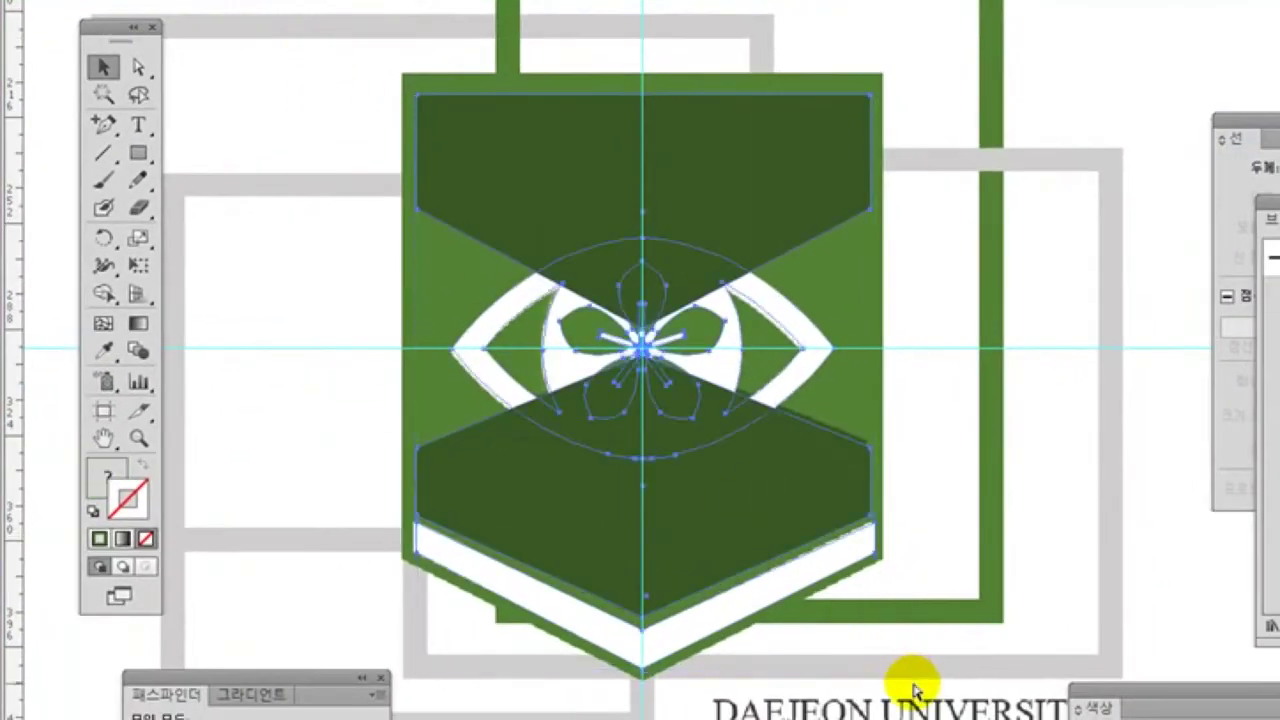
key("ctrl+g")
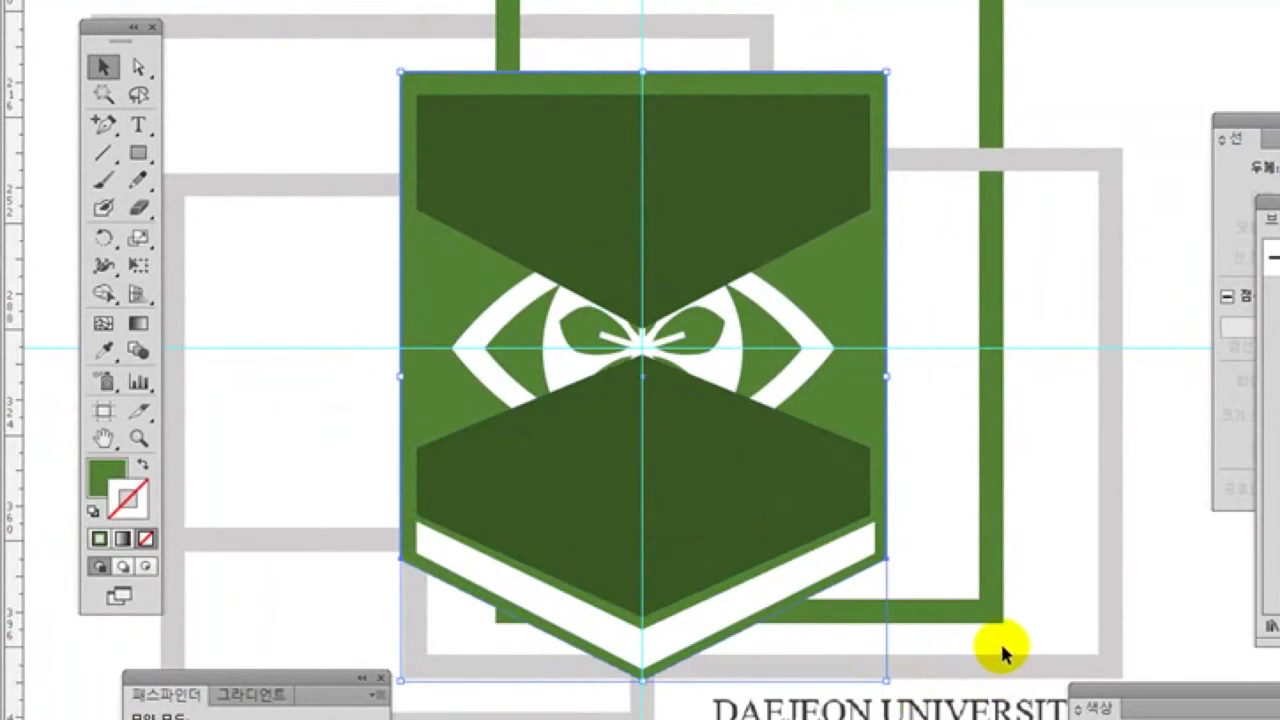
Cut the upper and lower dark panels, paste them behind the white eye shape, and deselect them
left_click(965, 640)
left_click(762, 505)
left_click(722, 232, "shift")
key("Delete")
left_click(715, 288)
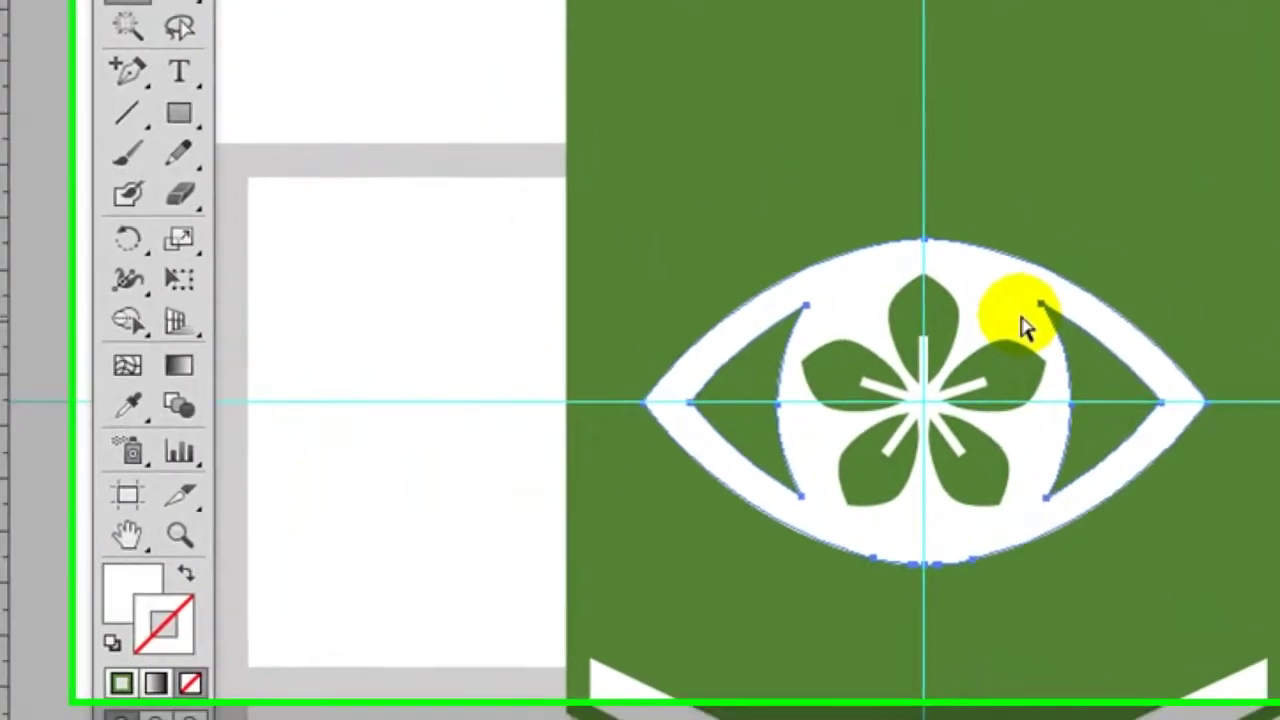
key("ctrl+z")
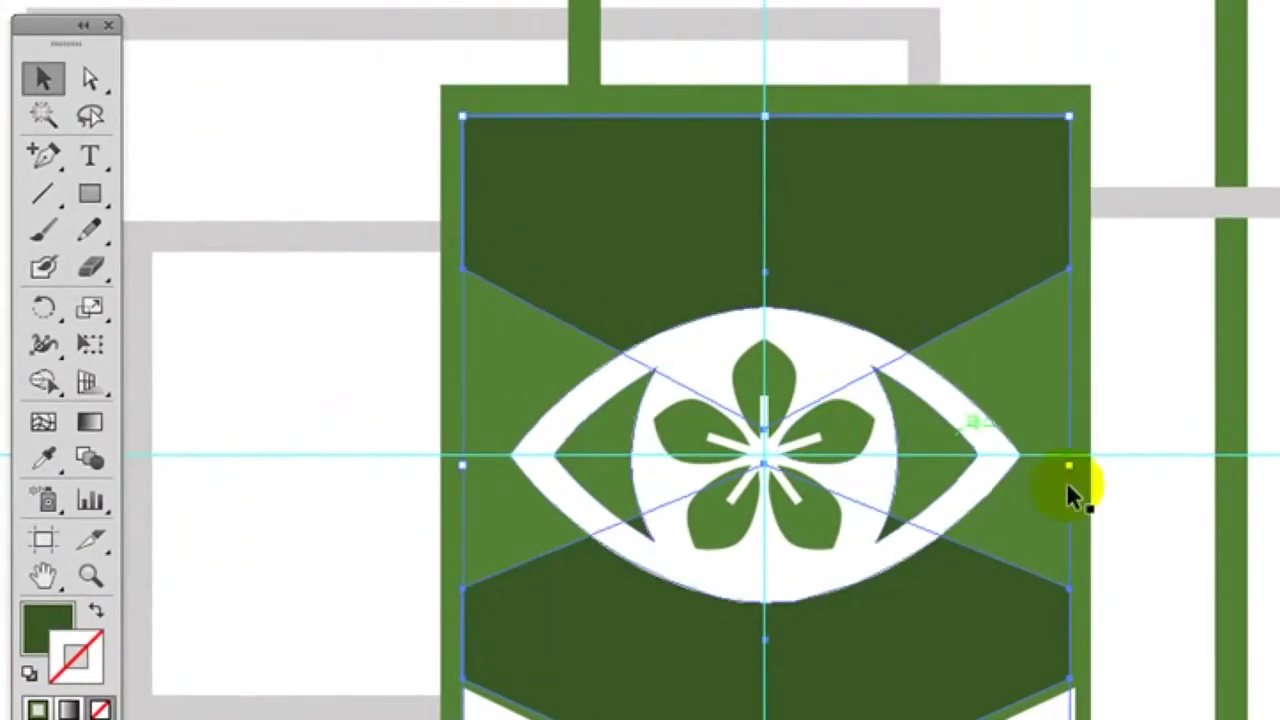
left_click(1178, 565)
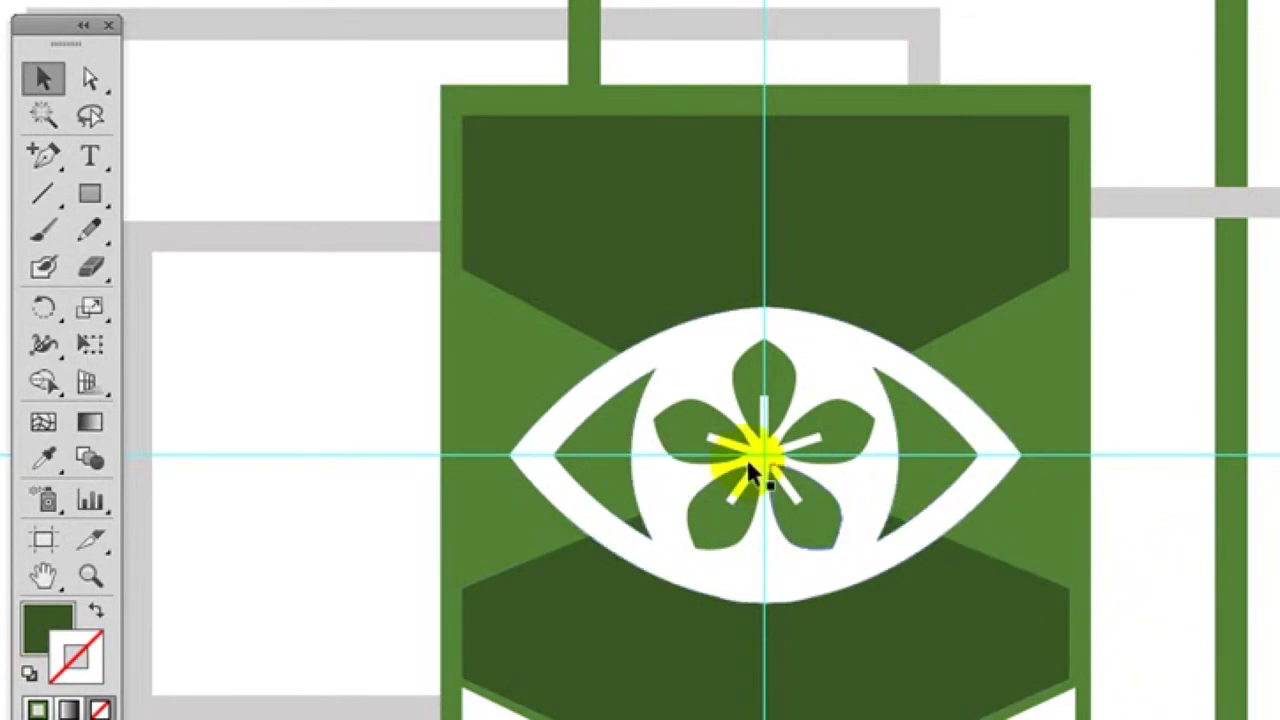
Trace the outer green frame with the Pen tool from the badge's top edge up its left side and across to the upper-right corner
left_click(62, 158)
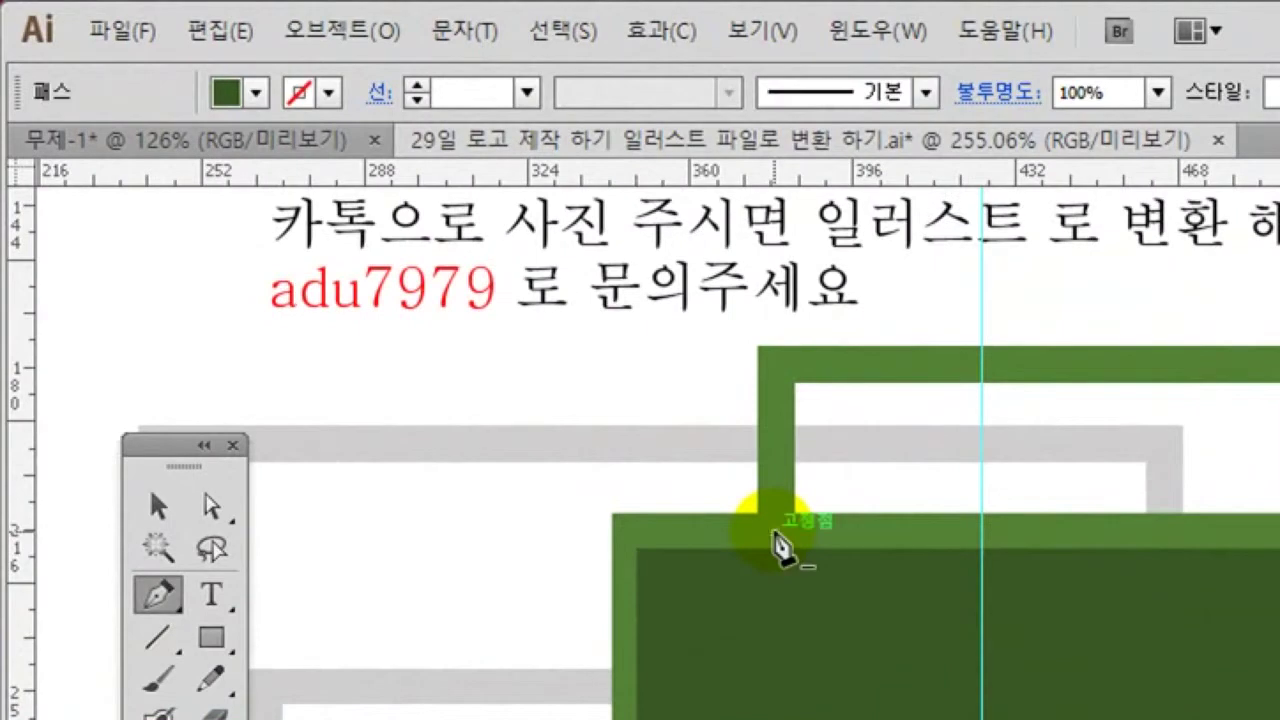
left_click_drag(542, 223, 548, 181)
left_click_drag(790, 440, 777, 363)
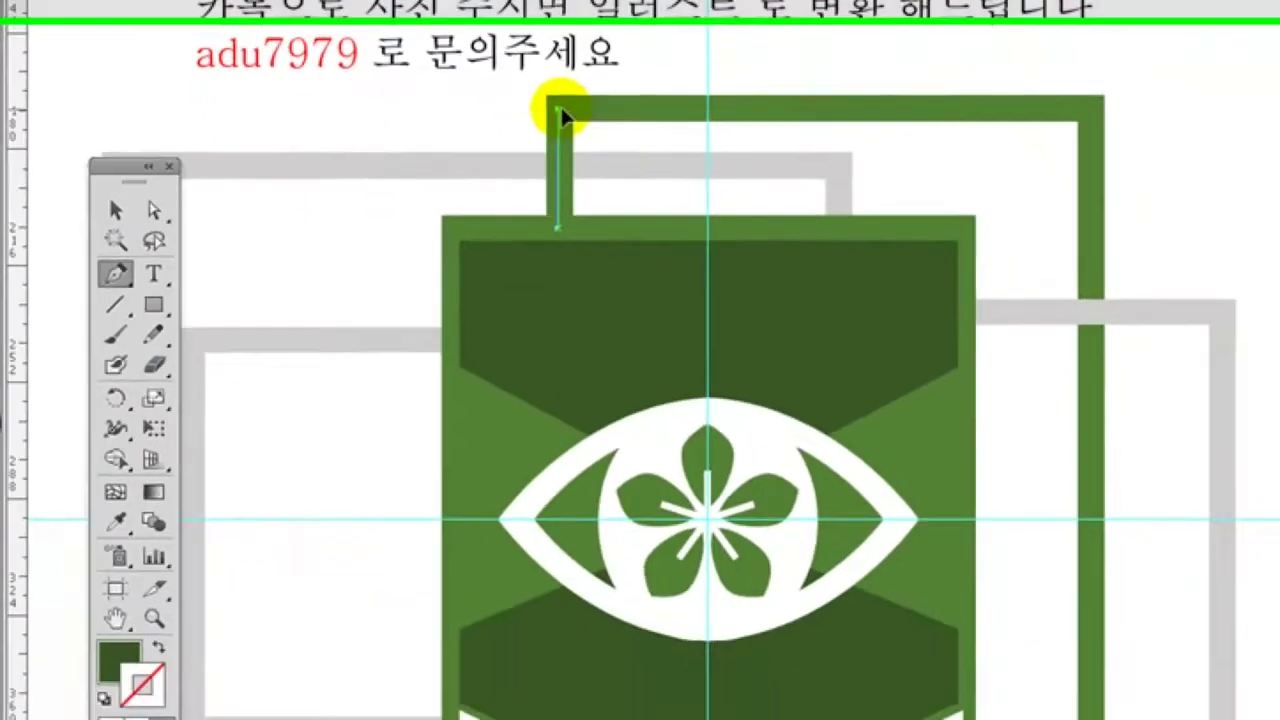
left_click_drag(562, 115, 1083, 131)
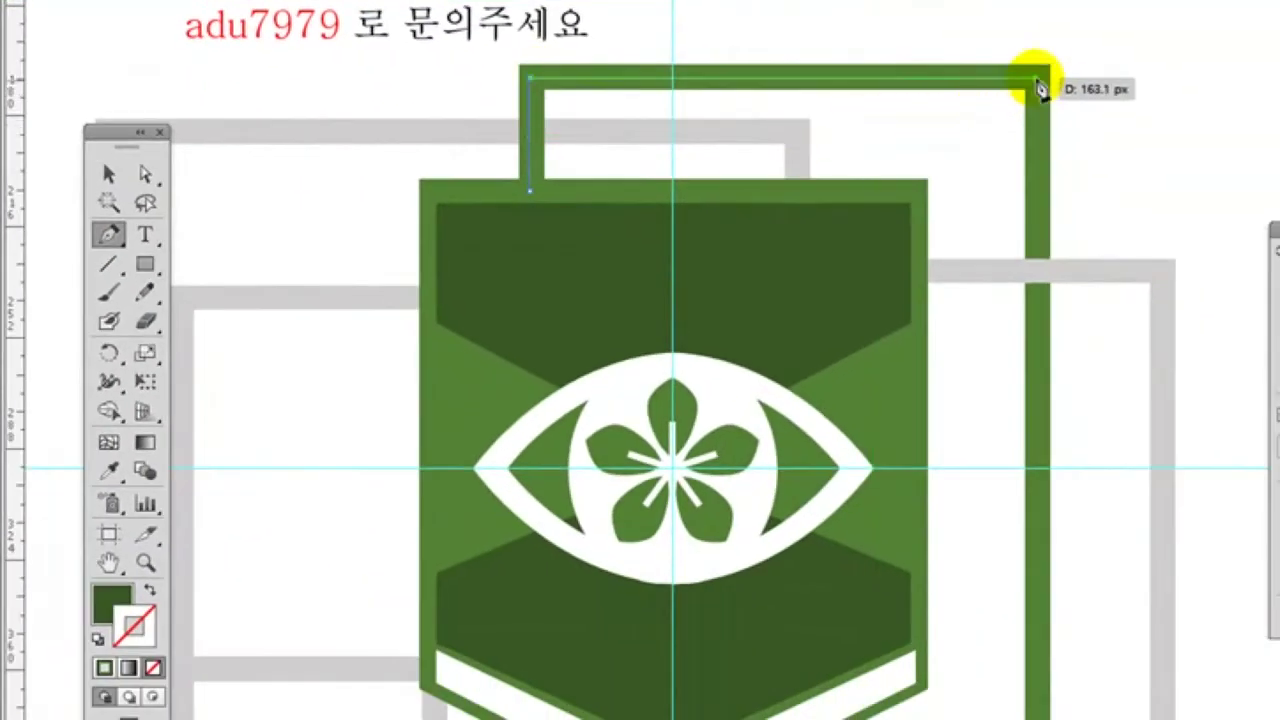
left_click(1036, 80)
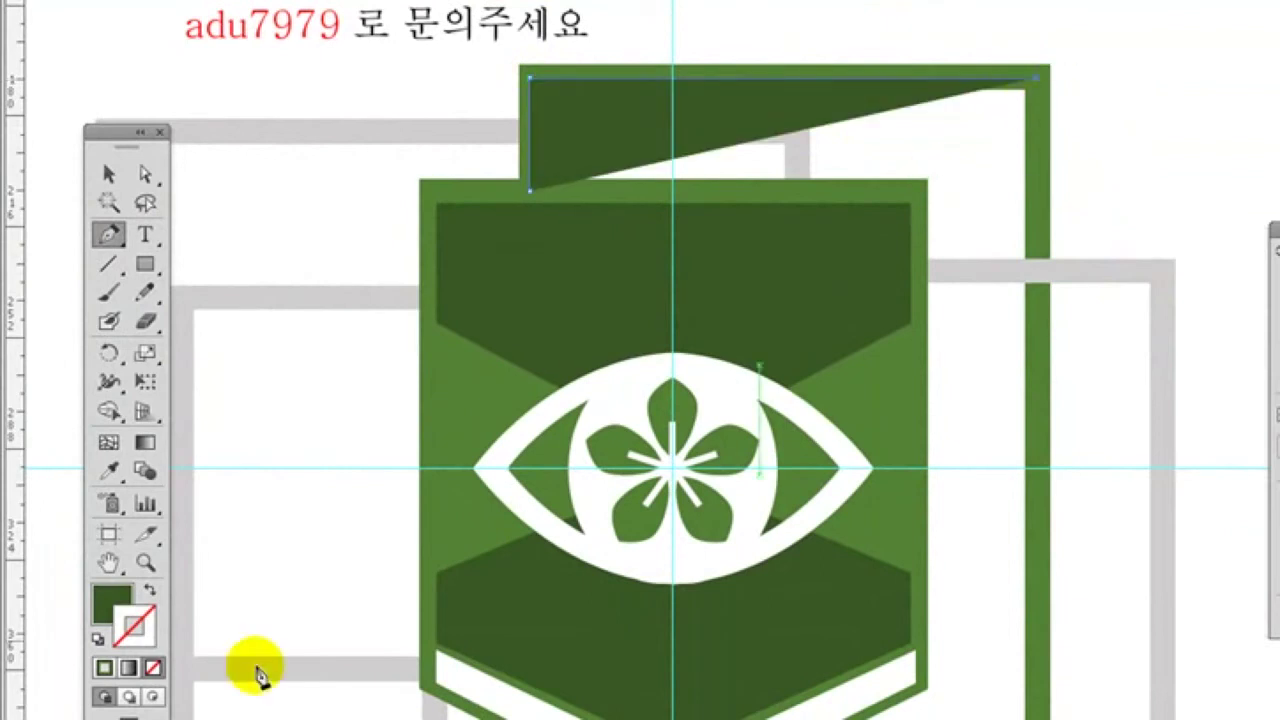
Give the path no fill and a stroke in the green sampled from the frame
left_click(150, 594)
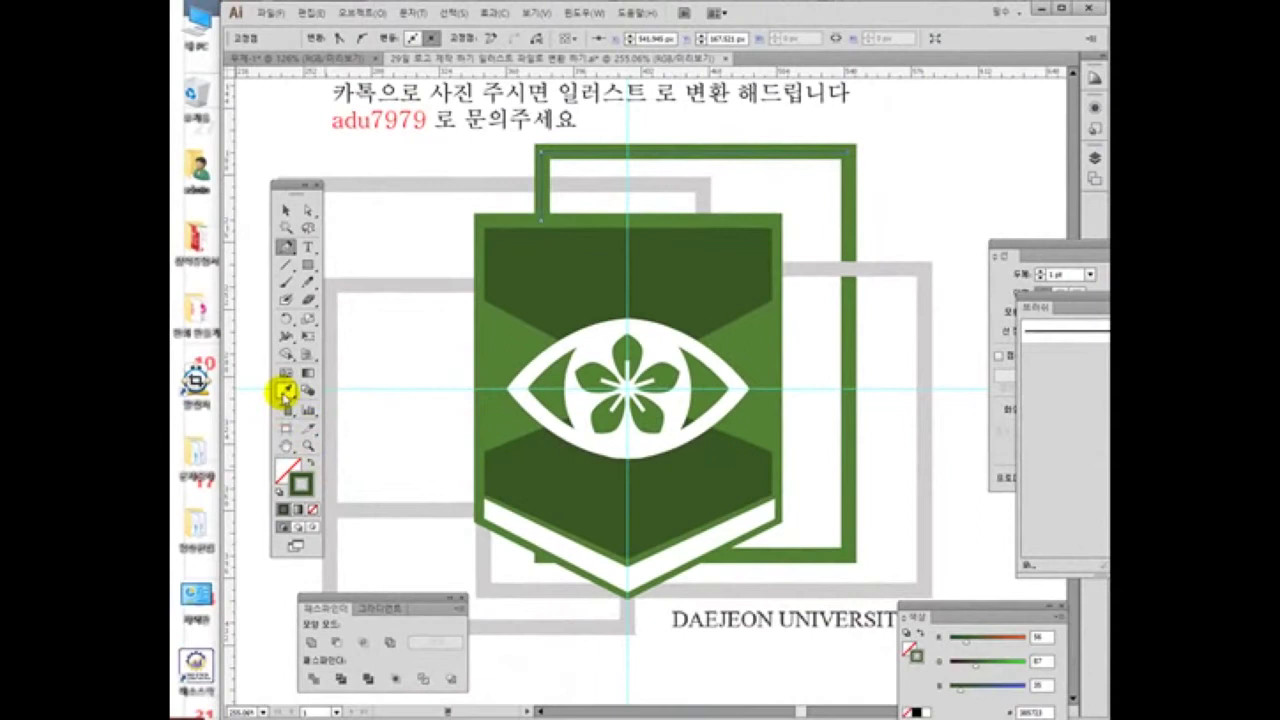
left_click(285, 391)
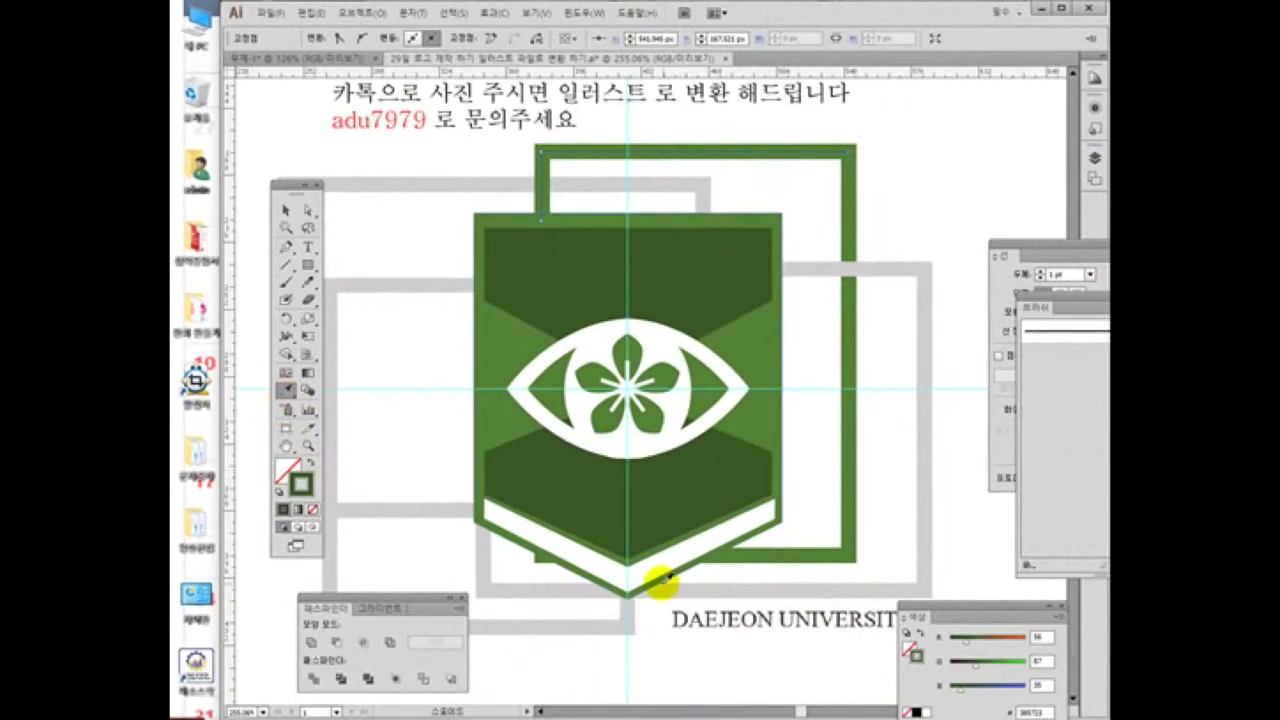
left_click(864, 344)
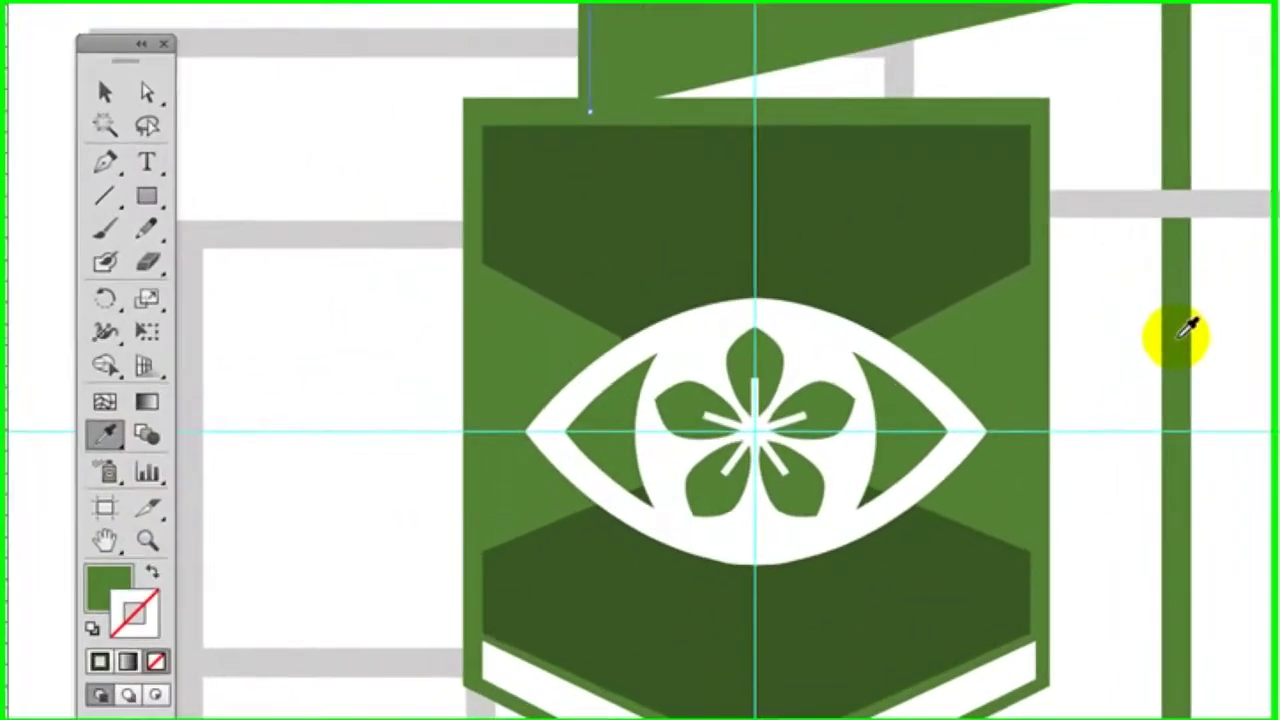
left_click(146, 577)
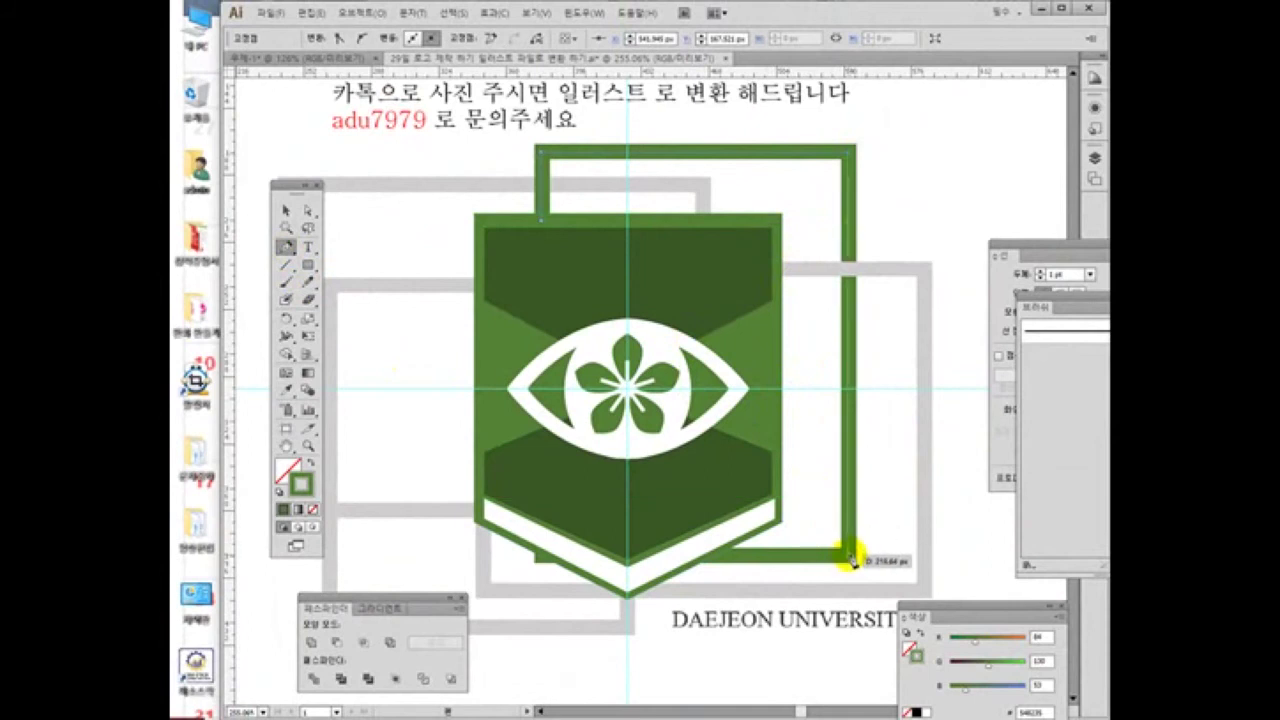
Finish the path down the frame's right side and along its bottom, and nudge the bottom segment down onto the bar's centre
left_click(849, 556)
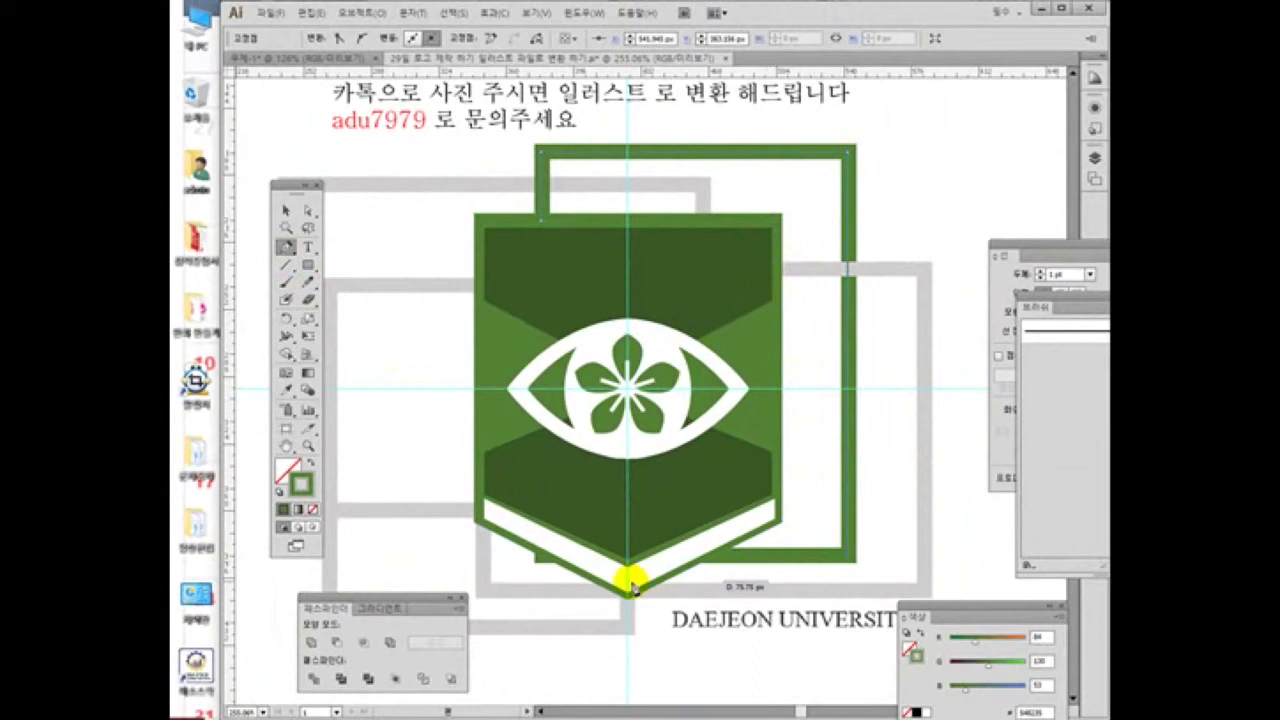
left_click(537, 557)
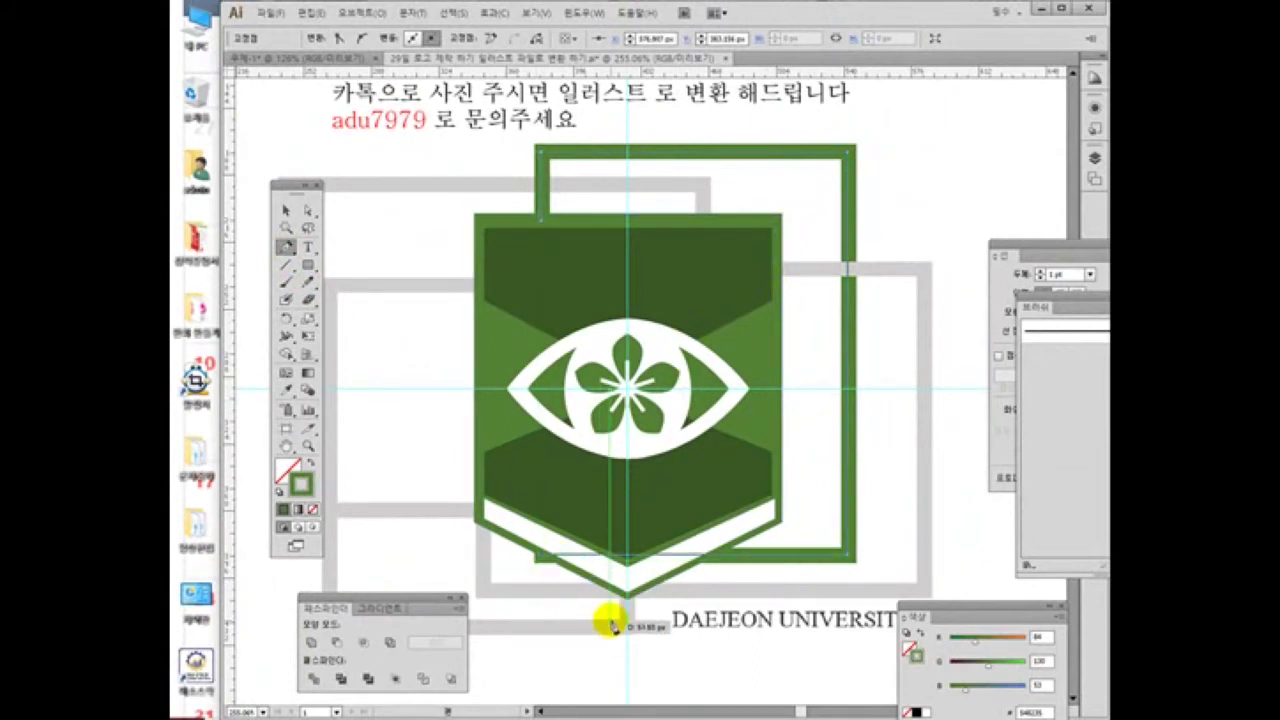
left_click(310, 210)
left_click(870, 548)
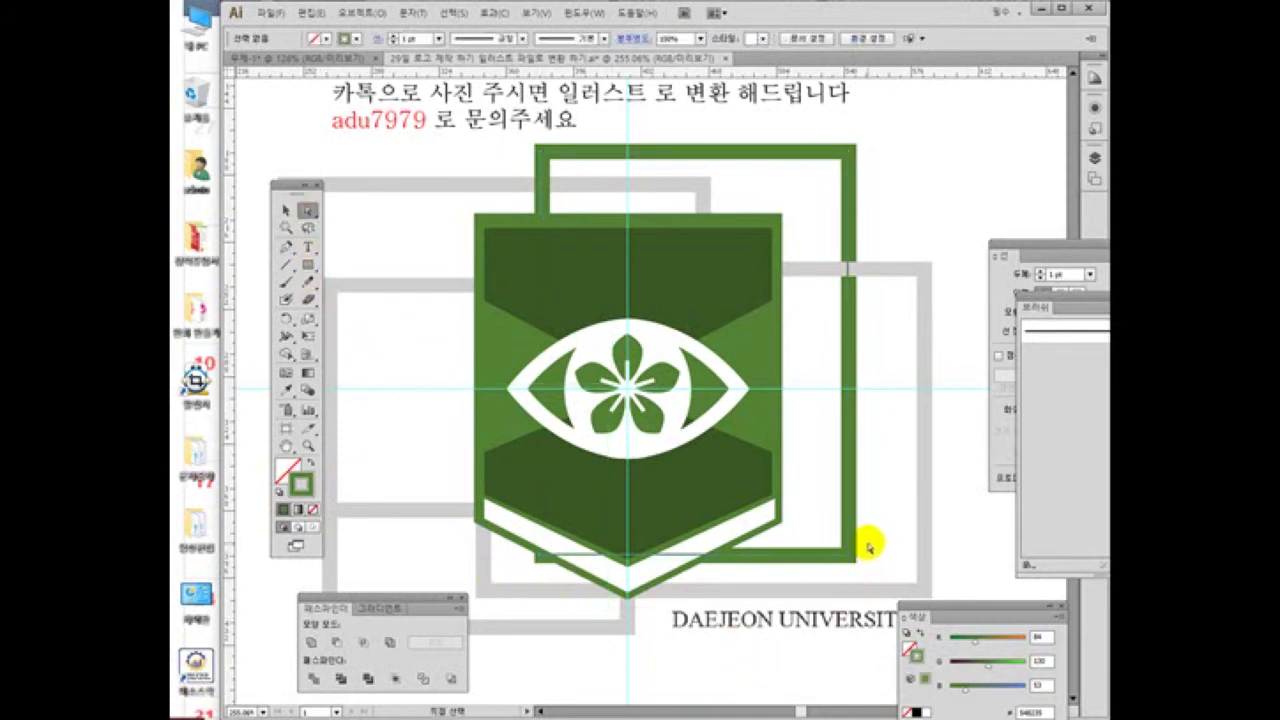
left_click(842, 572)
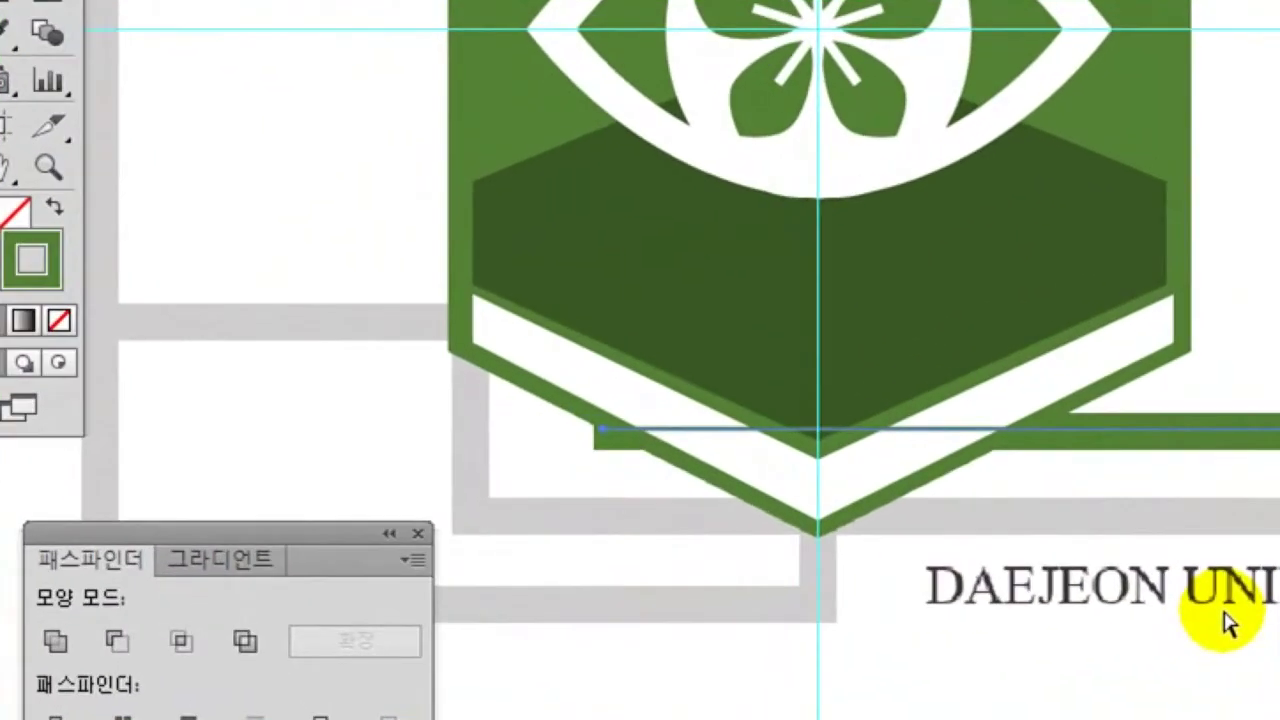
key("Down")
key("Down")
key("Down")
key("Down")
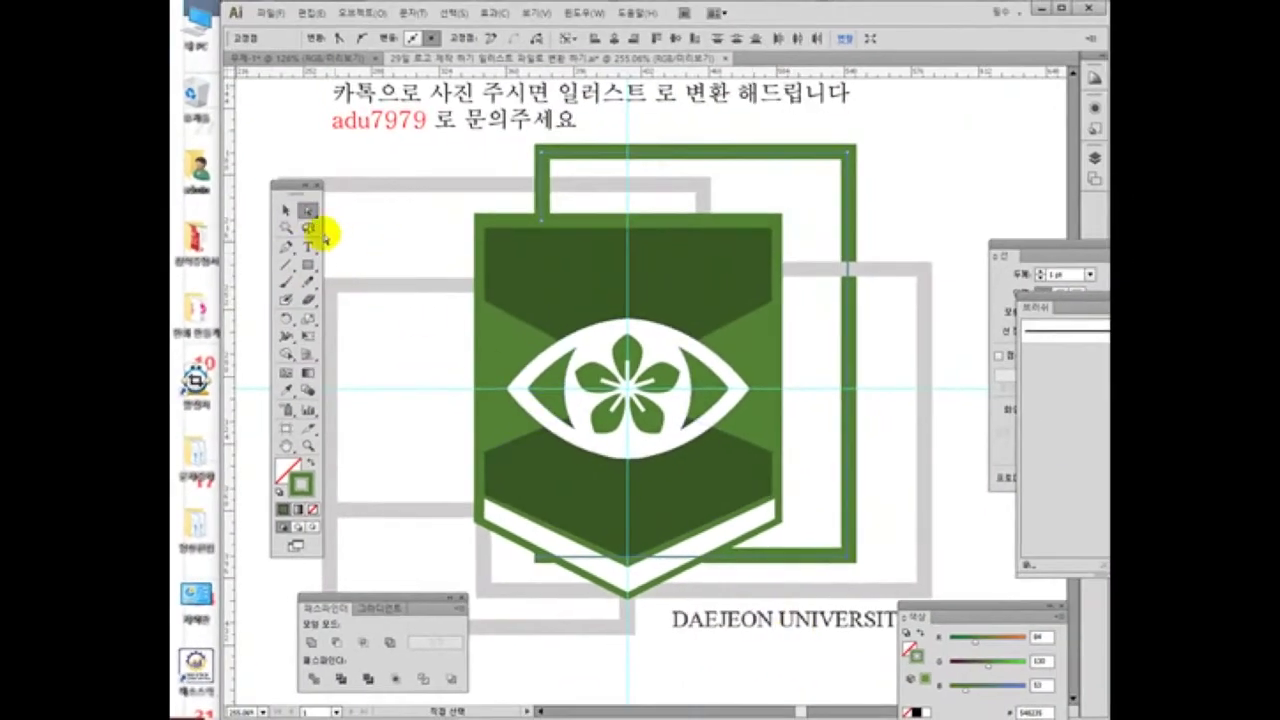
Select the whole frame path and set its stroke weight to 9 pt
left_click(285, 211)
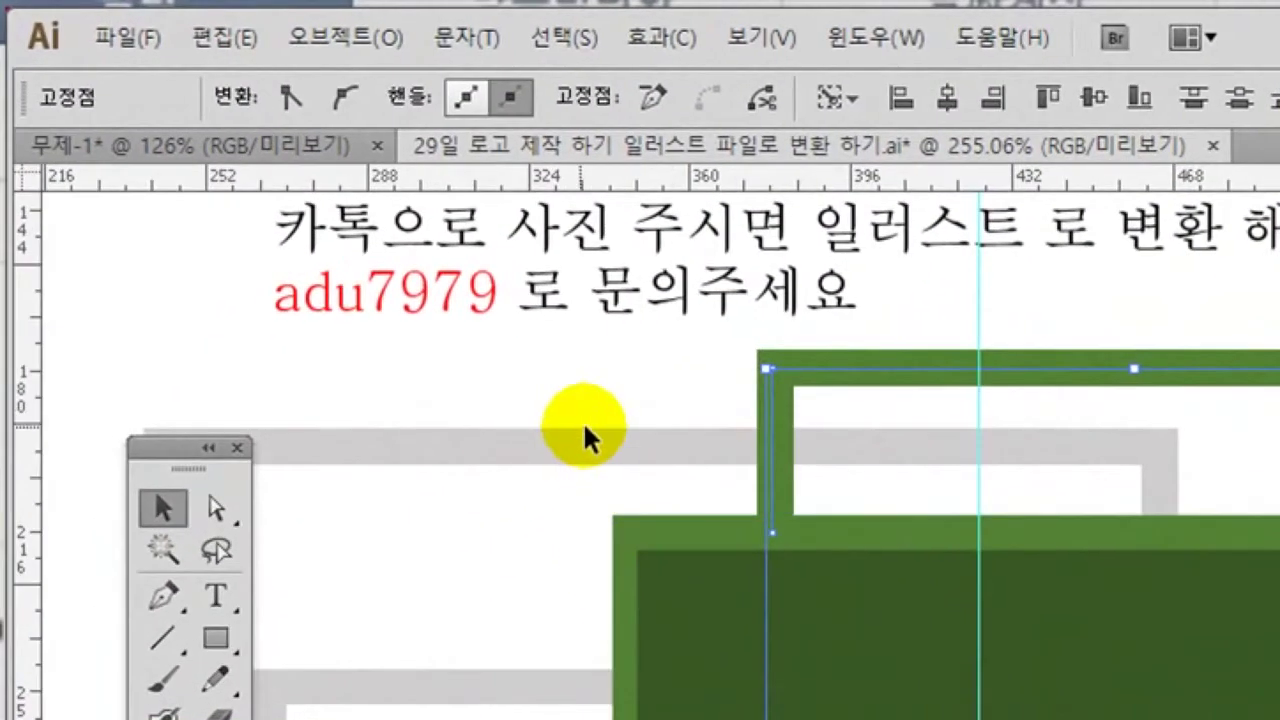
left_click_drag(680, 391, 741, 416)
left_click_drag(829, 437, 829, 437)
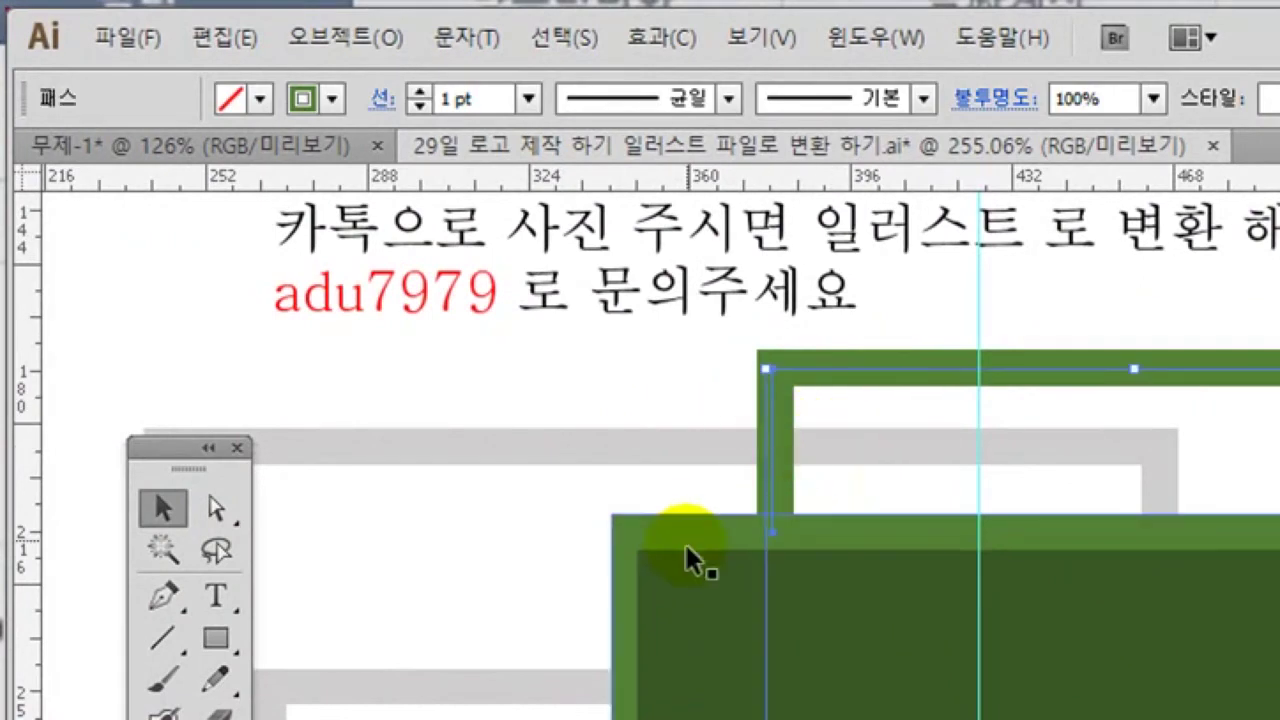
left_click(424, 93)
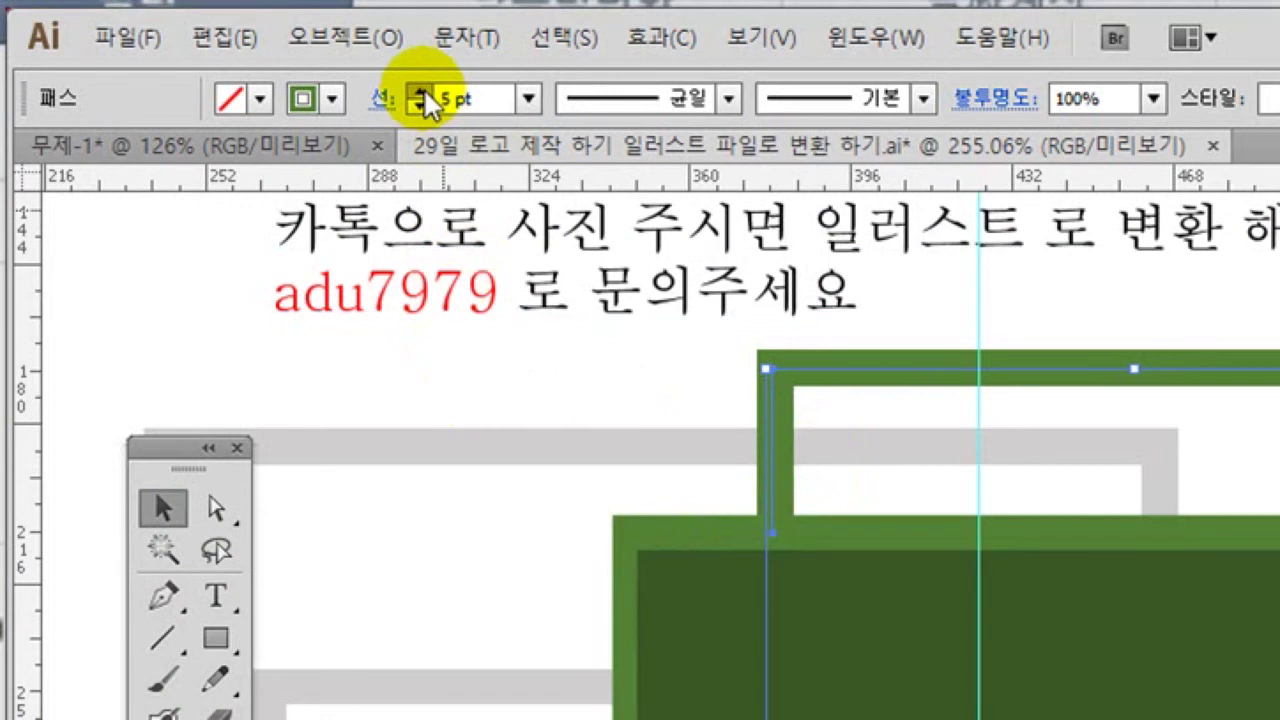
left_click(424, 92)
left_click(424, 92)
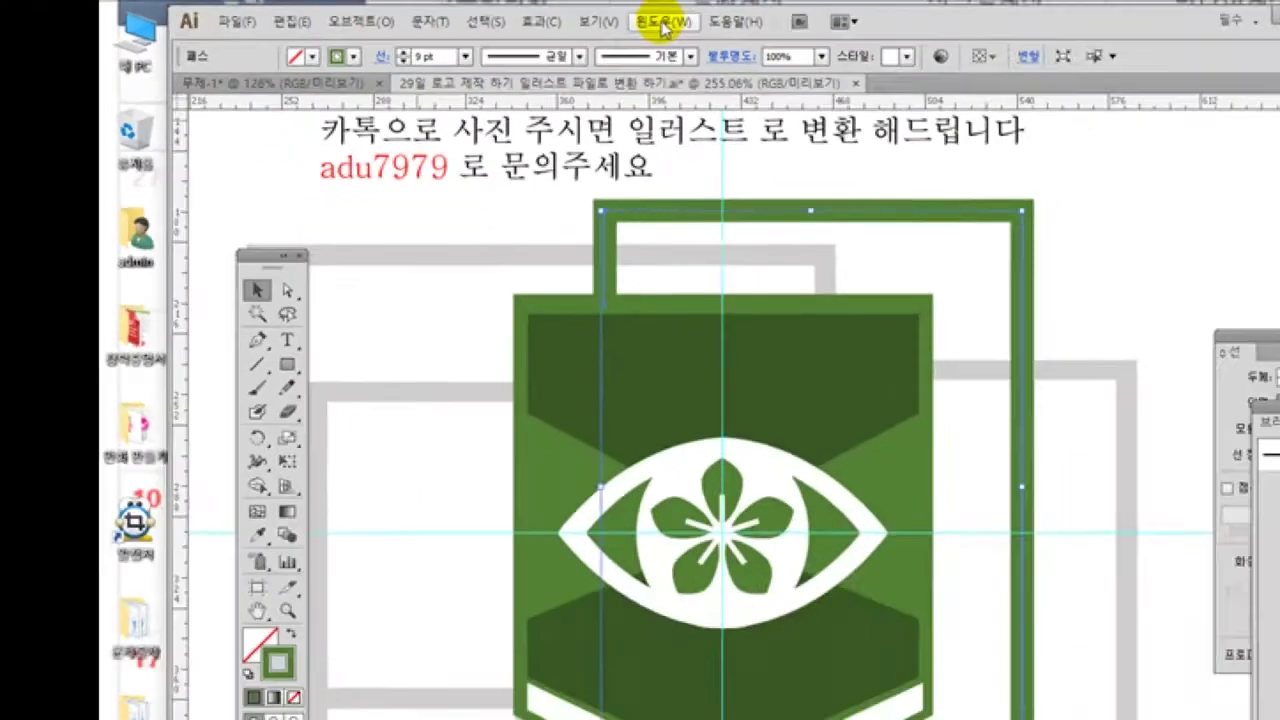
Bring the Stroke panel to the front and move it clear of the other panels
left_click(863, 37)
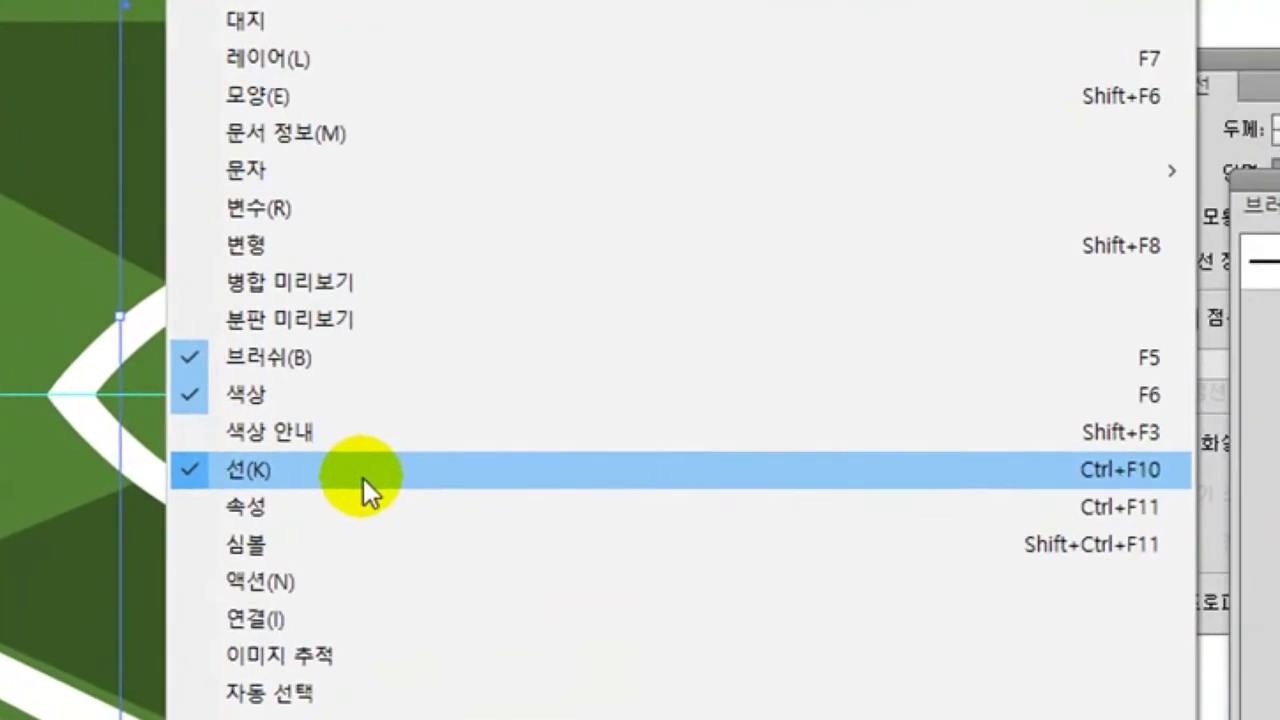
left_click(363, 478)
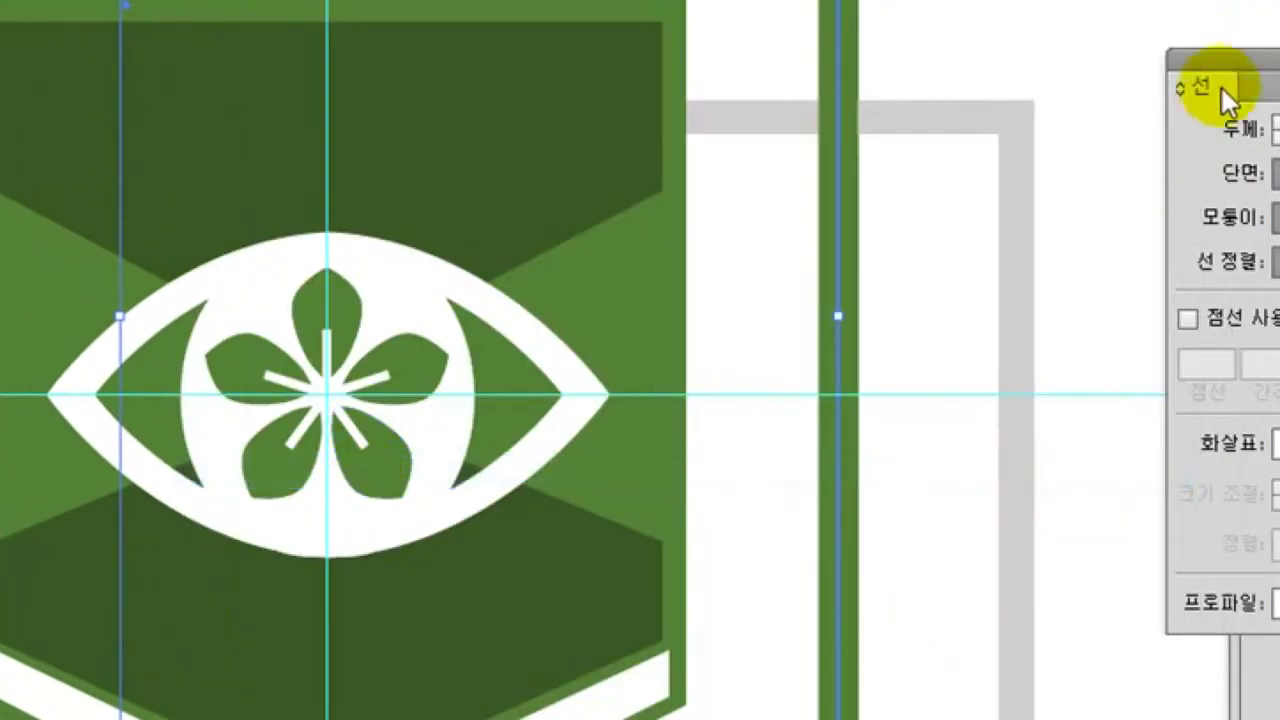
left_click_drag(1218, 52, 974, 93)
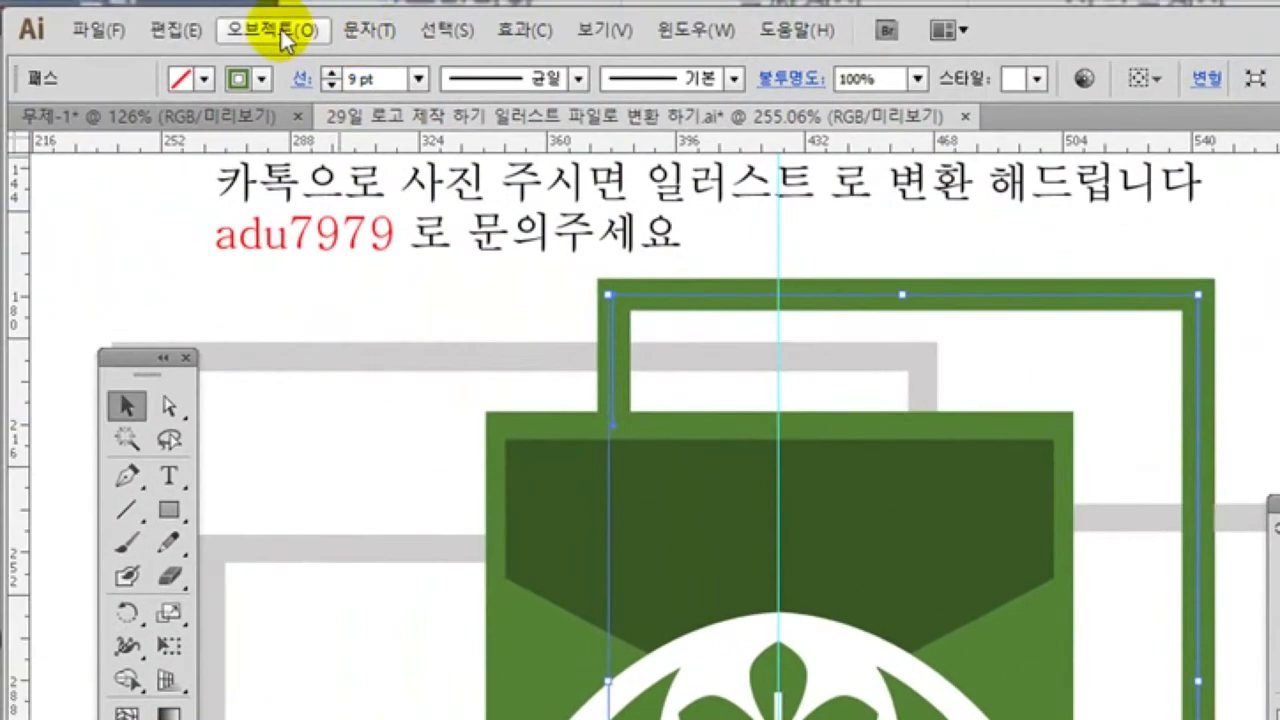
Convert the frame path's stroke into a filled shape with Outline Stroke and deselect it
left_click(286, 36)
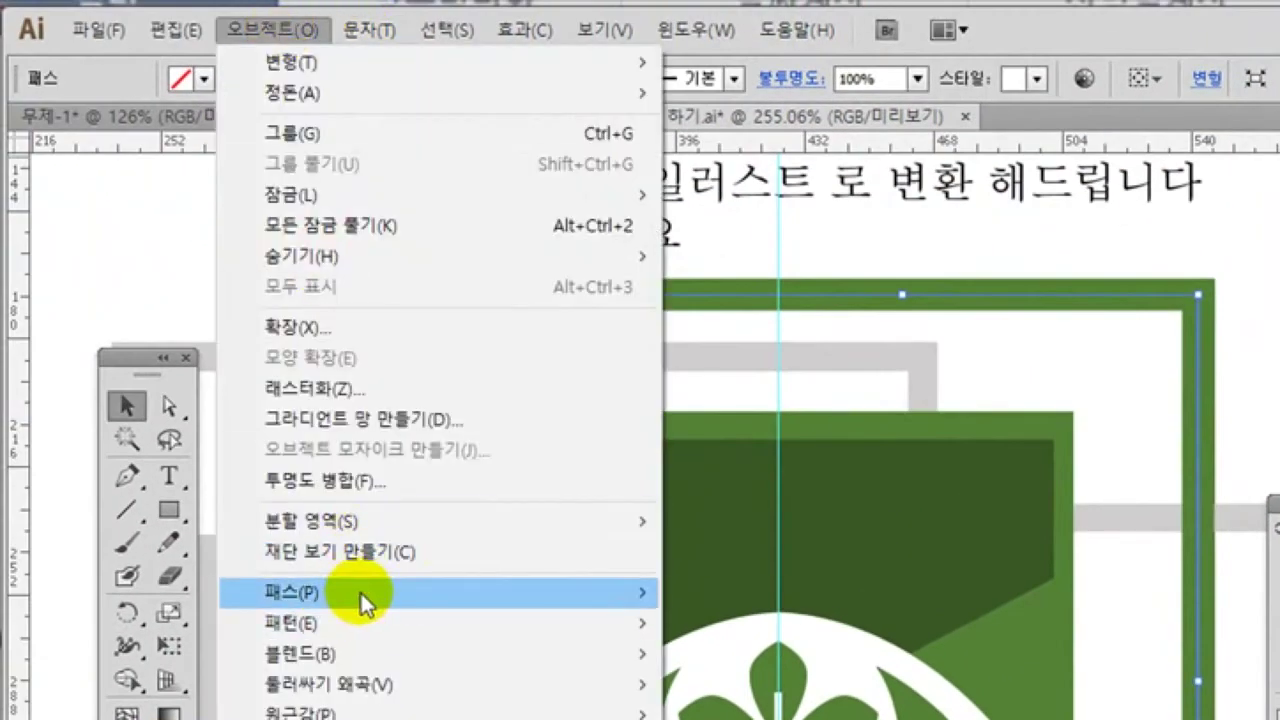
mouse_move(517, 595)
left_click(785, 664)
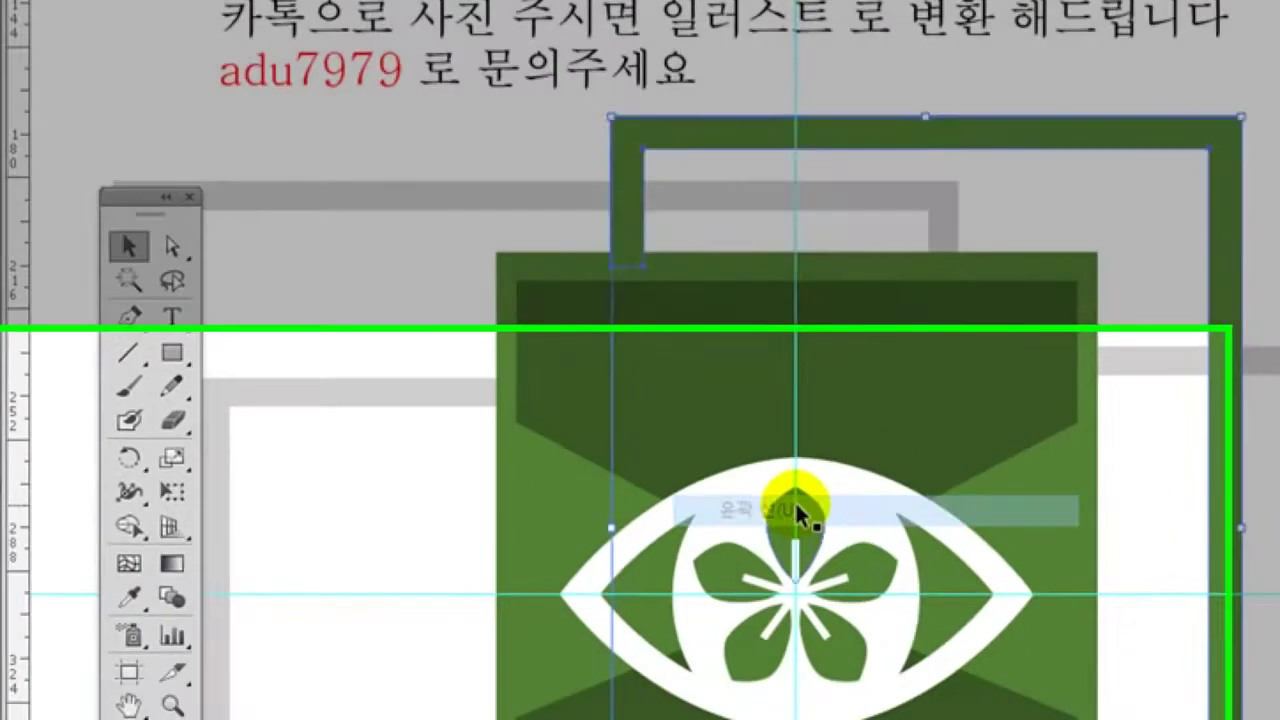
left_click(434, 97)
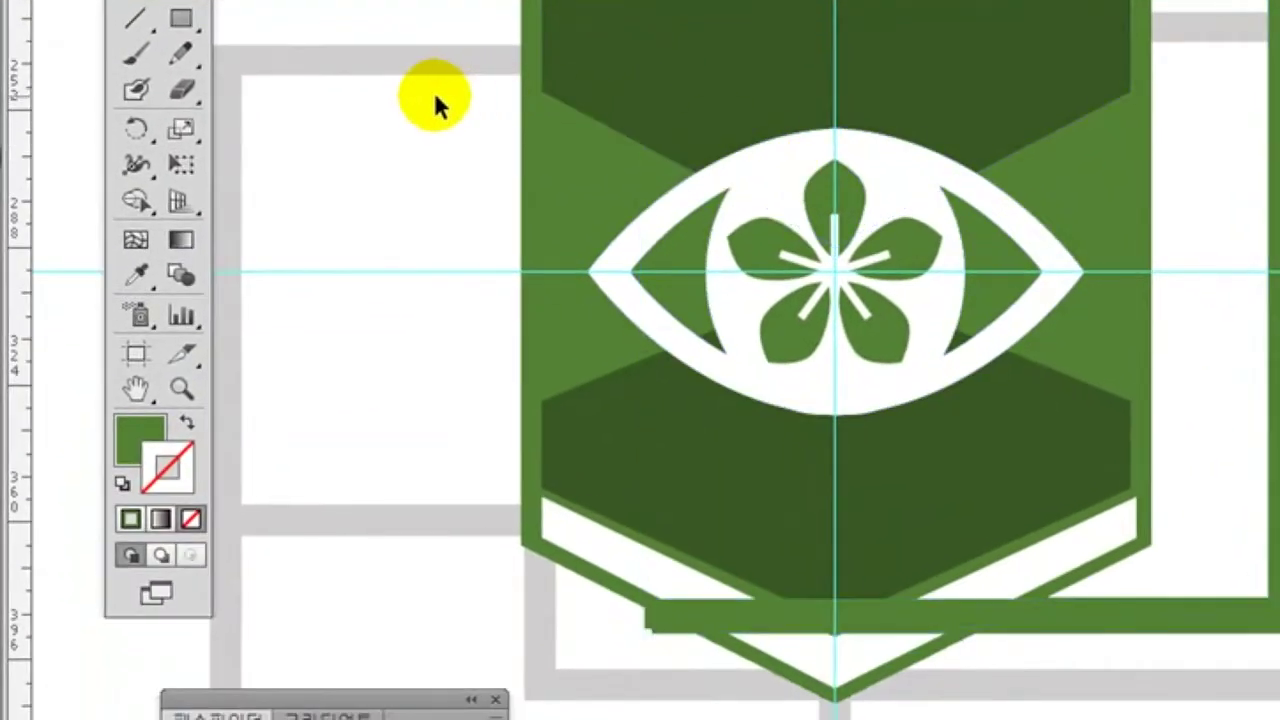
Arrange the outlined green frame behind the badge's white band and green shapes
left_click(1020, 628)
key("ctrl+shift+bracketleft")
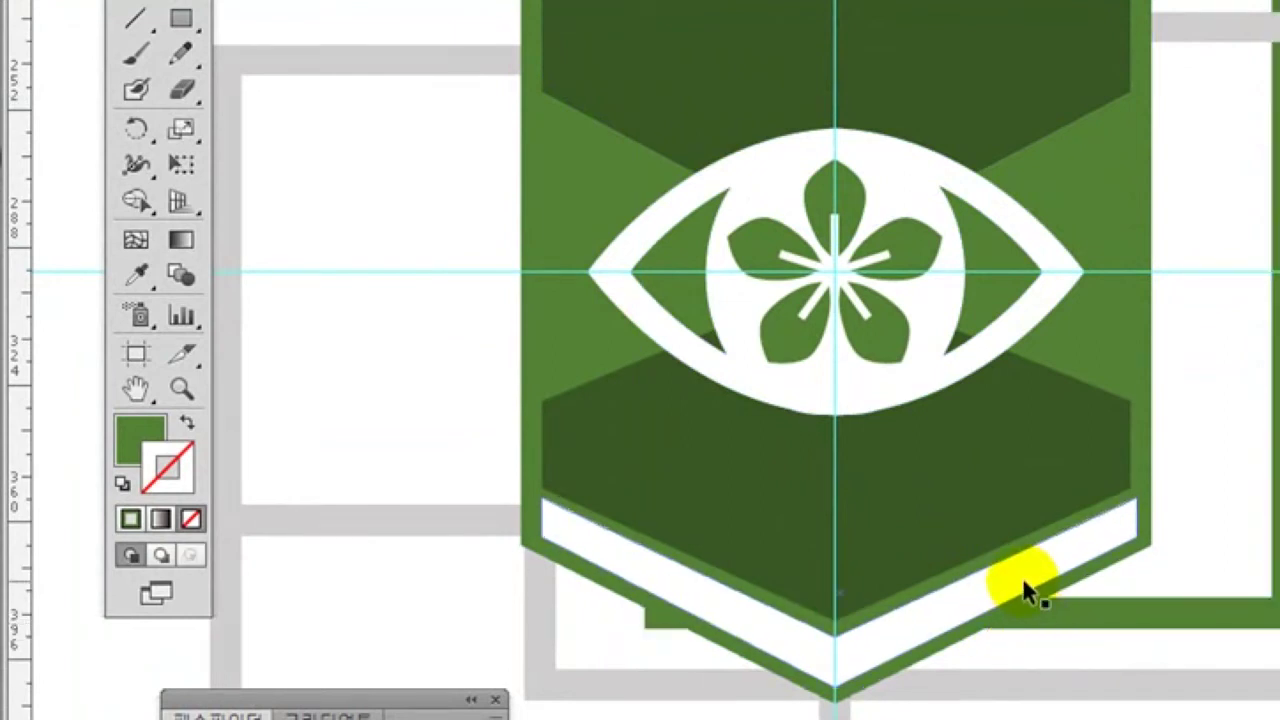
left_click(946, 468)
left_click(951, 495, "shift")
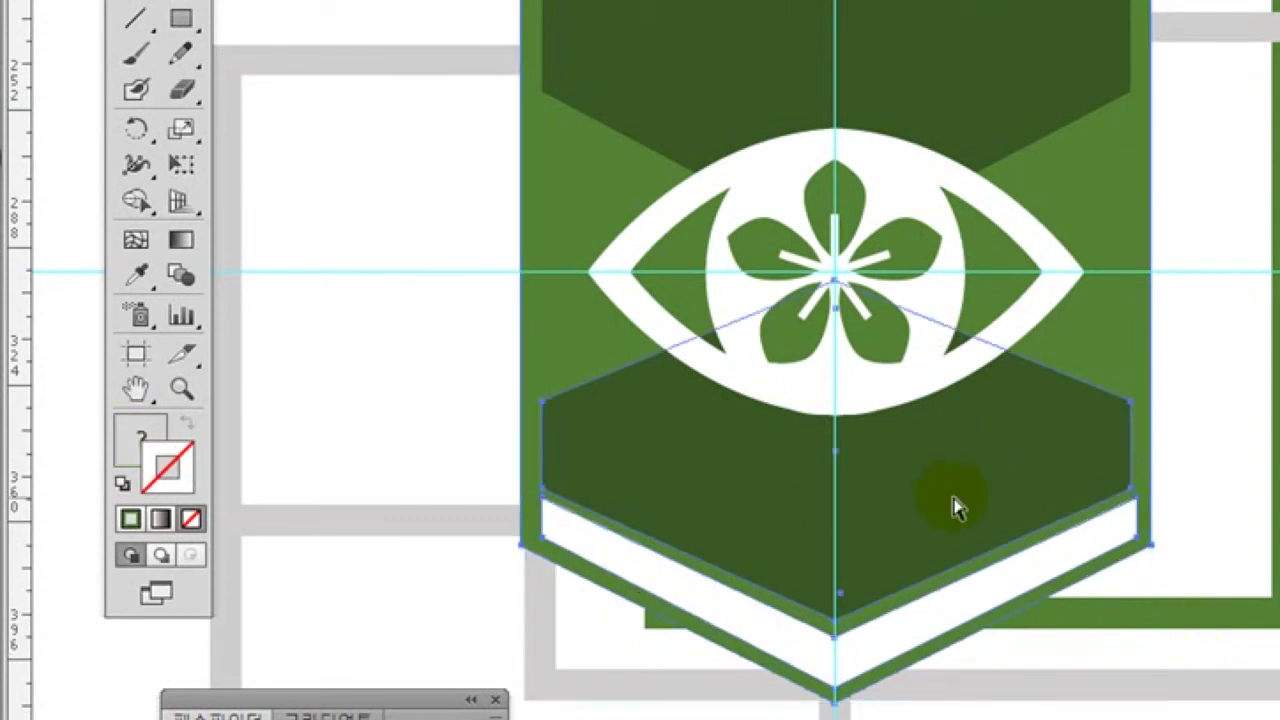
left_click(952, 500)
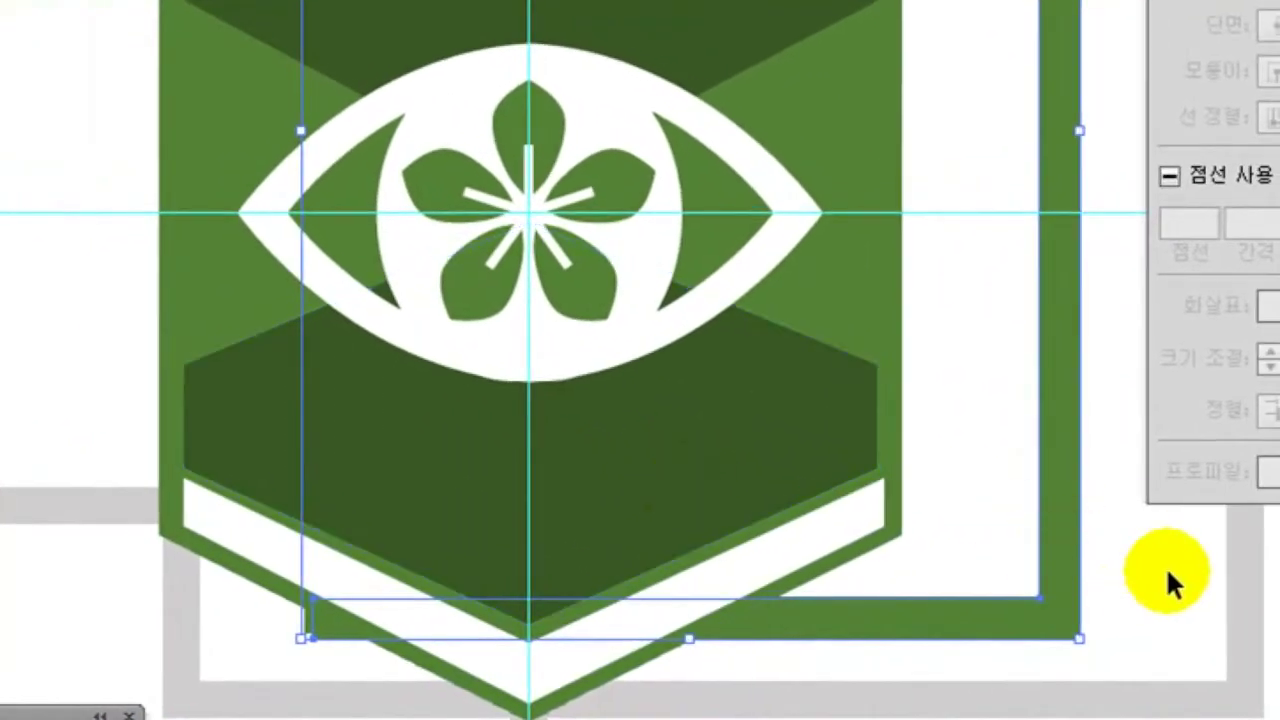
left_click(1163, 565)
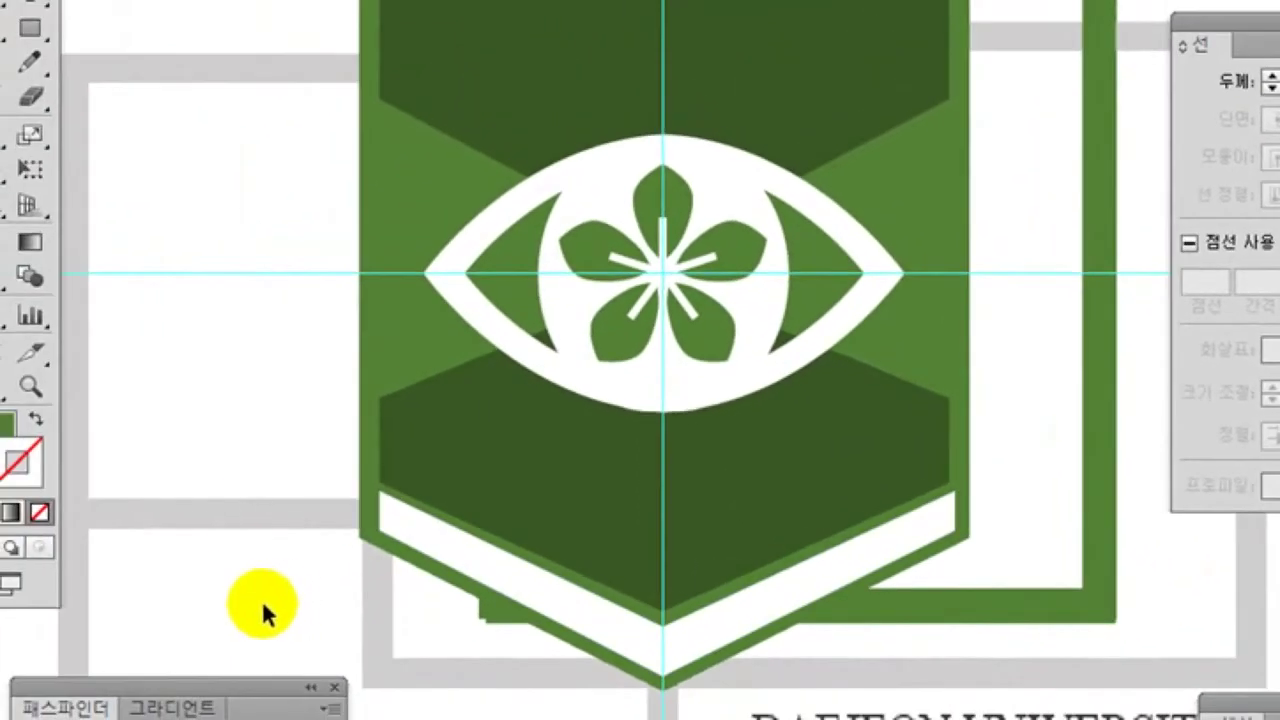
Move the end points at the outlined frame's lower-left outward to match the end of the reference bar
left_click(496, 623)
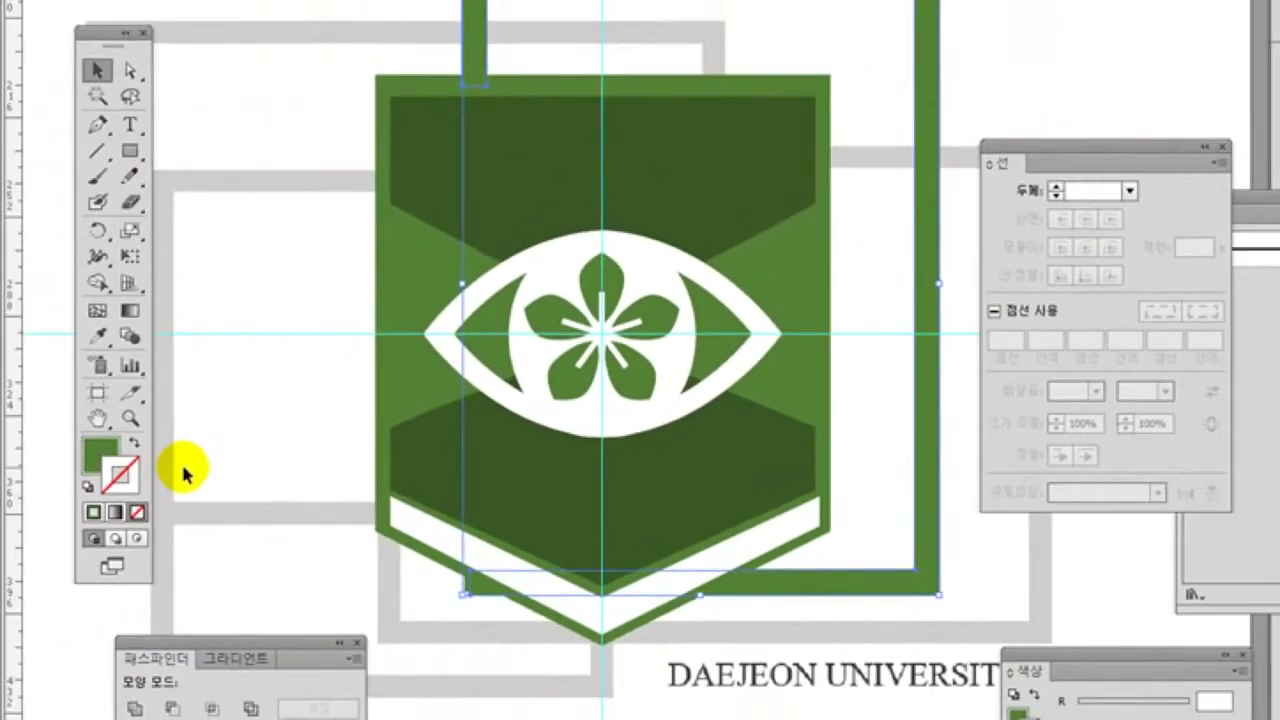
left_click(129, 418)
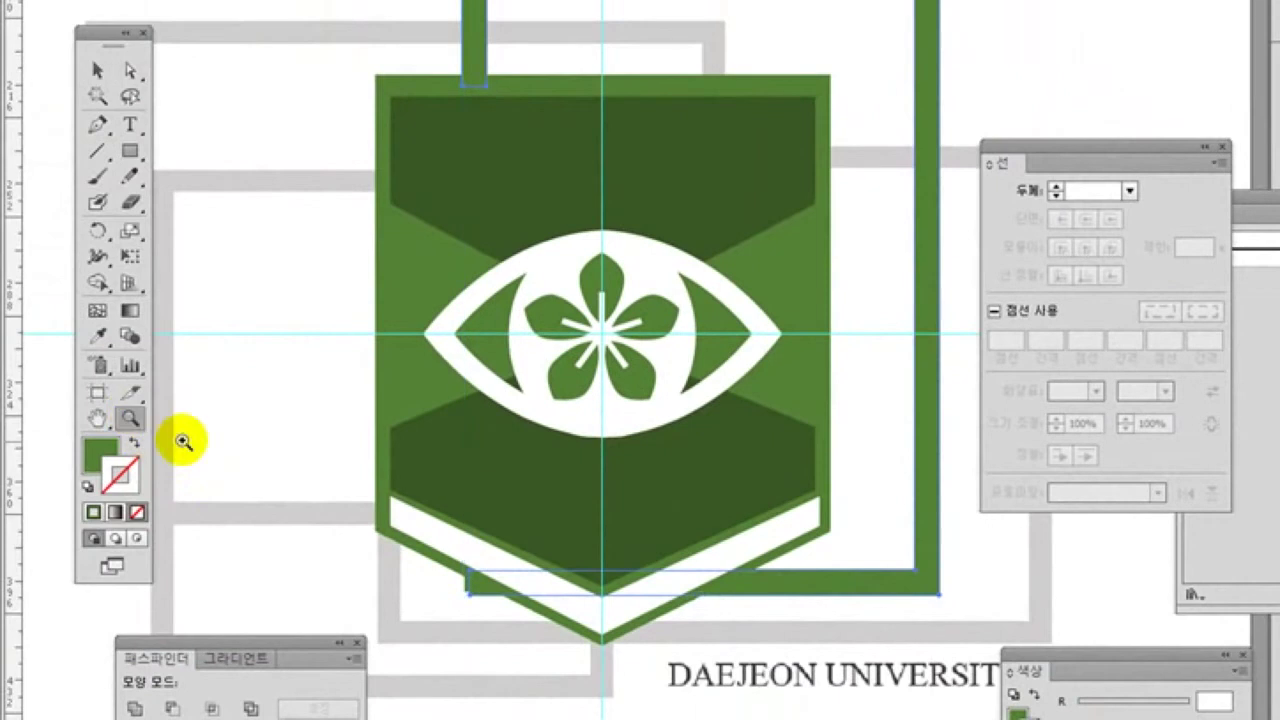
left_click_drag(420, 520, 566, 678)
left_click(130, 70)
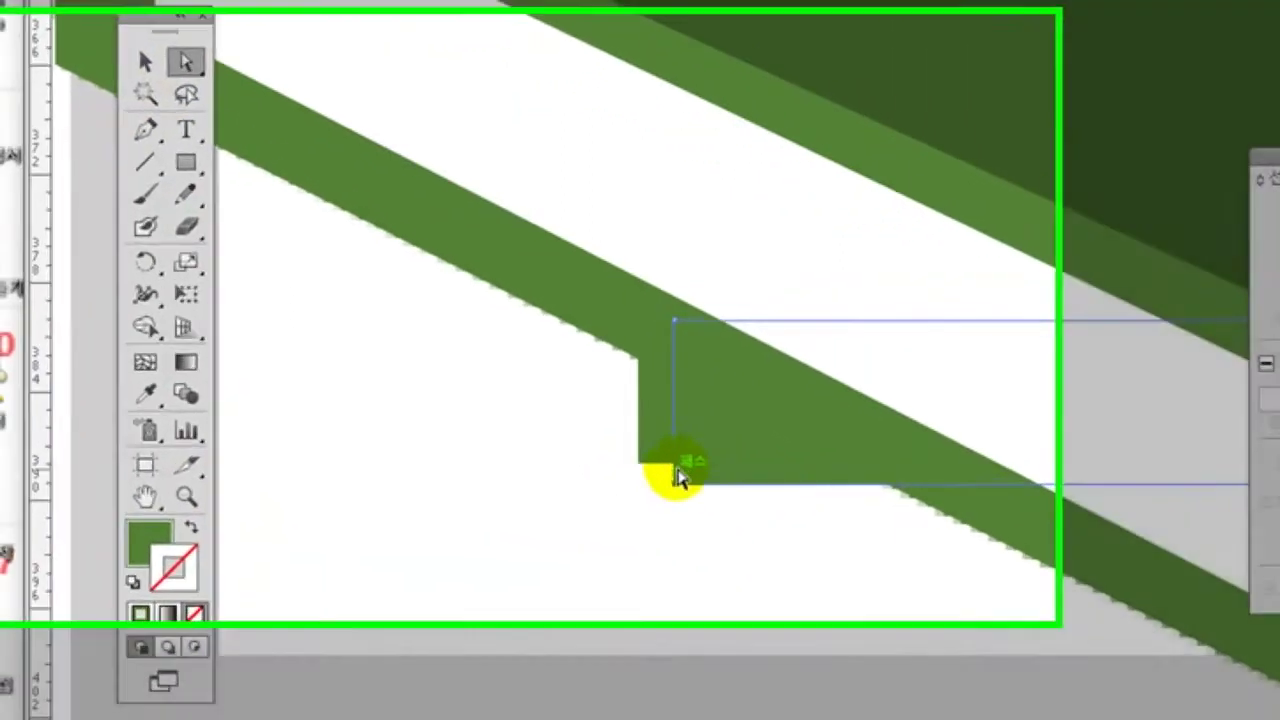
left_click_drag(525, 411, 530, 288)
left_click_drag(840, 380, 838, 371)
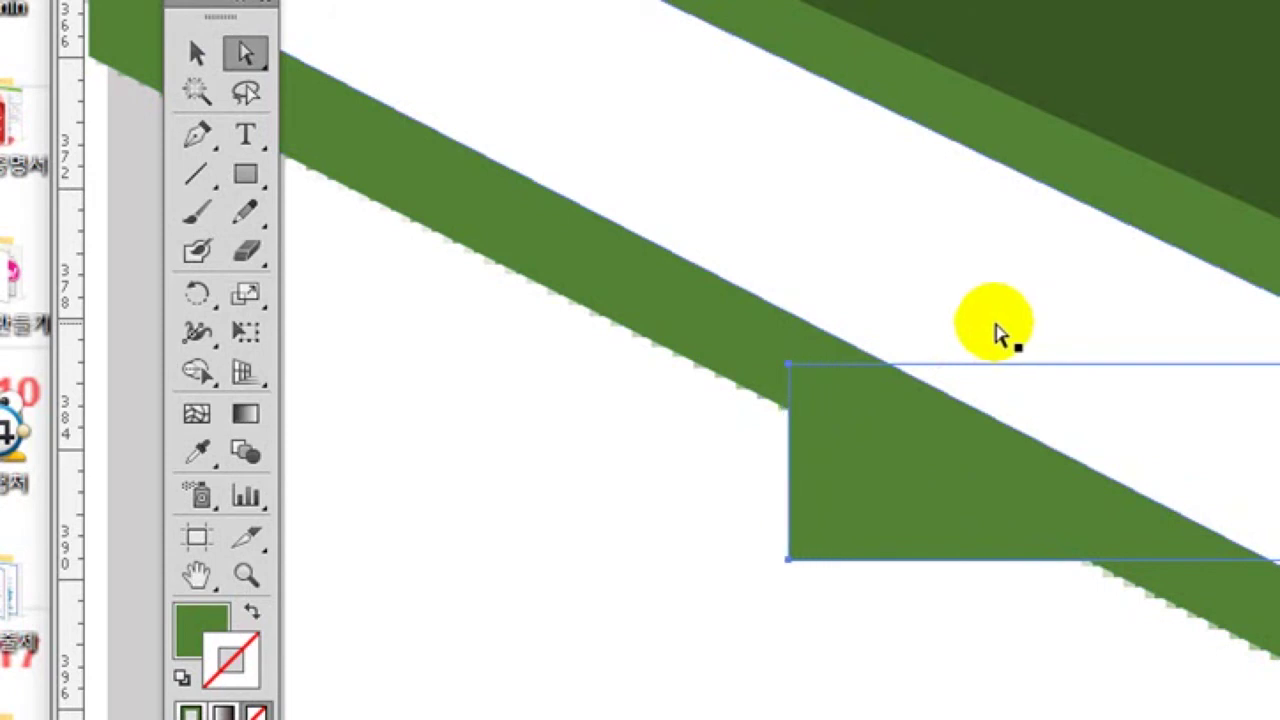
left_click(625, 606)
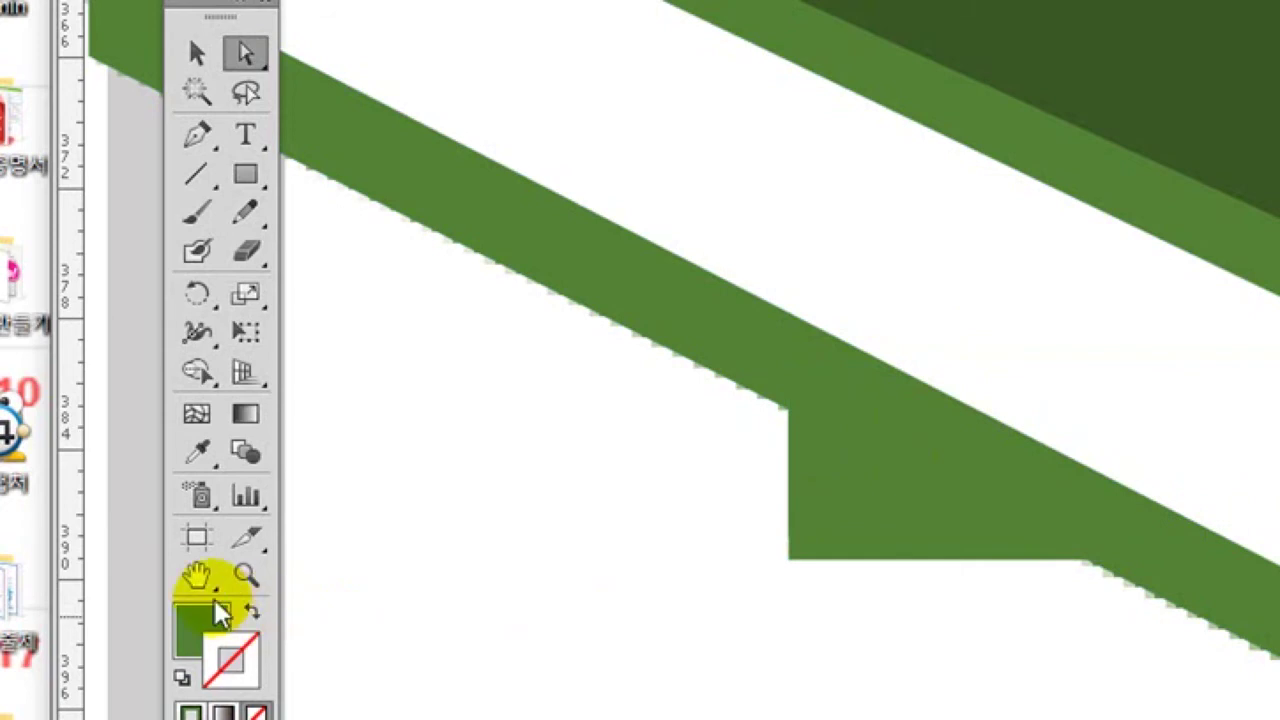
With a green stroke and no fill, trace the upper-left grey frame from the badge's top edge around to its left edge with the Pen tool
double_click(197, 575)
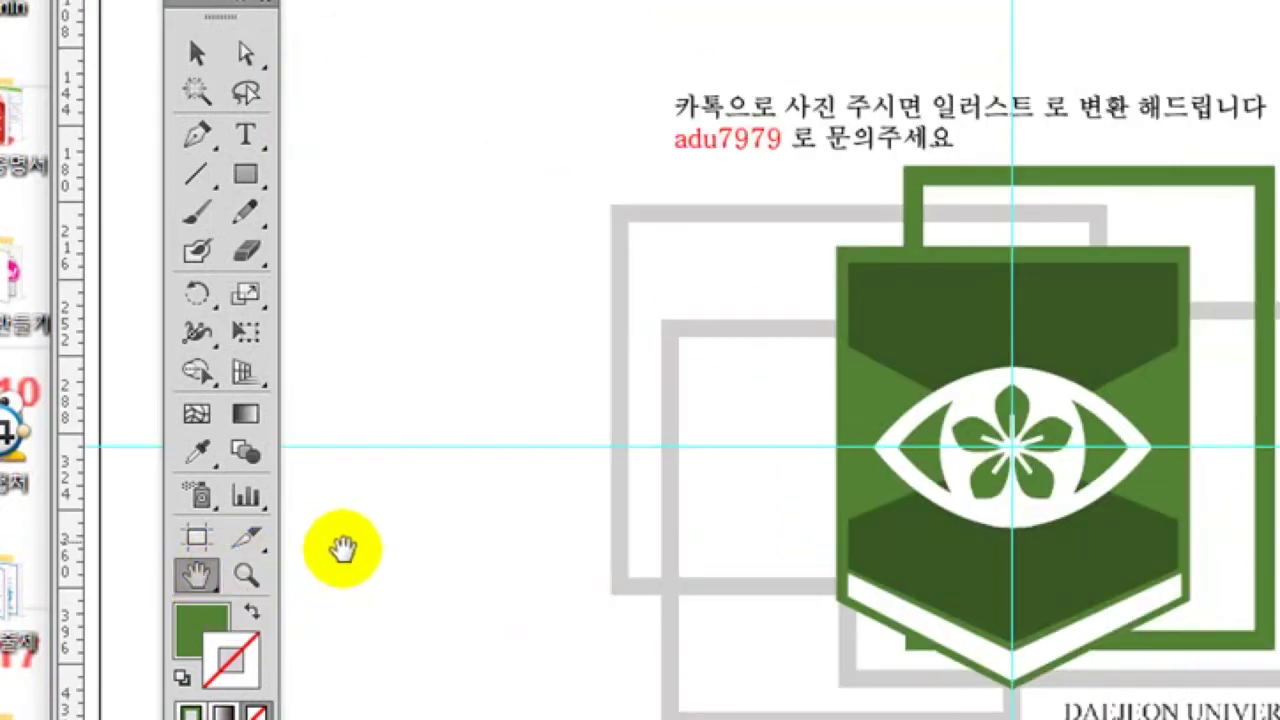
left_click(197, 134)
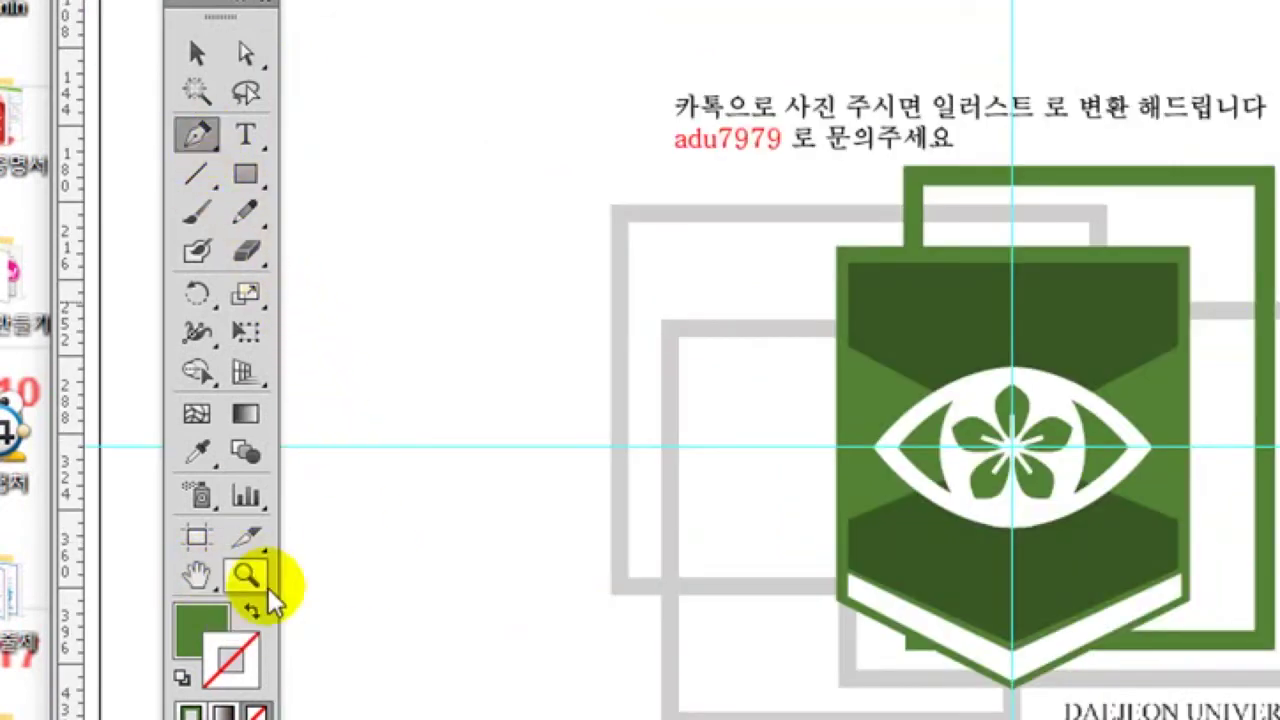
left_click(253, 625)
left_click(1013, 349)
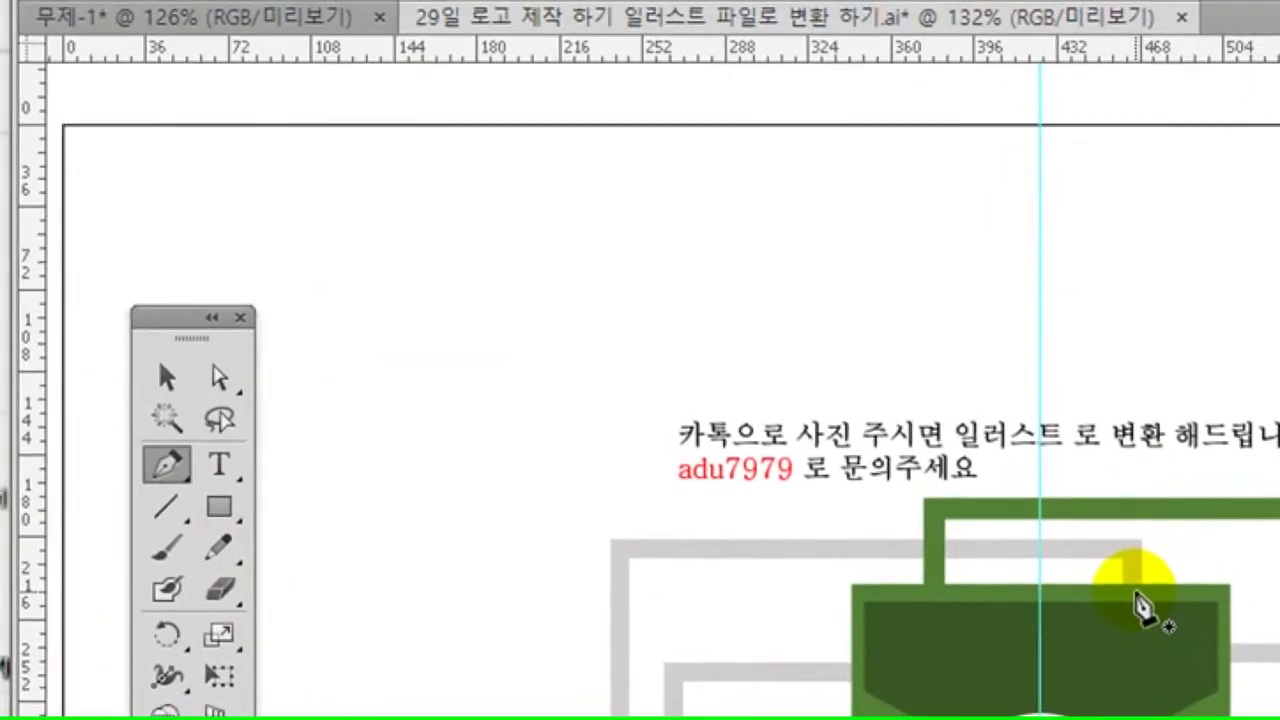
left_click_drag(1140, 605, 1137, 571)
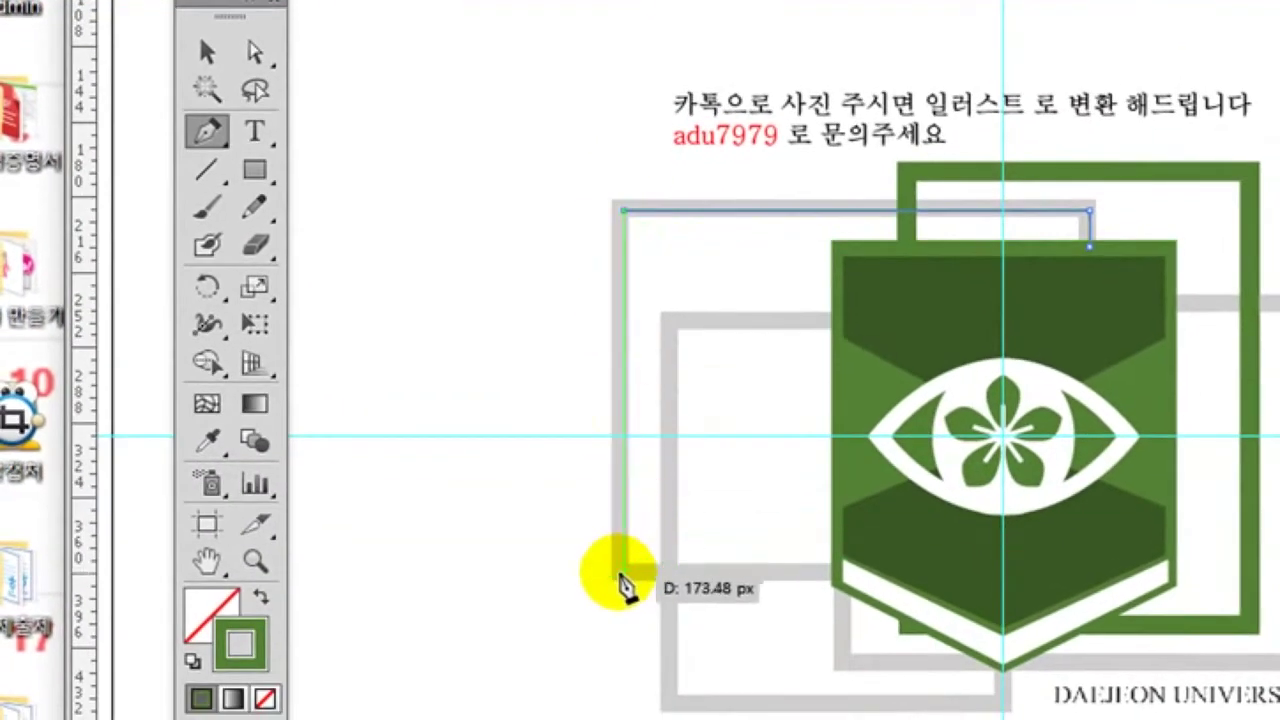
left_click(623, 573)
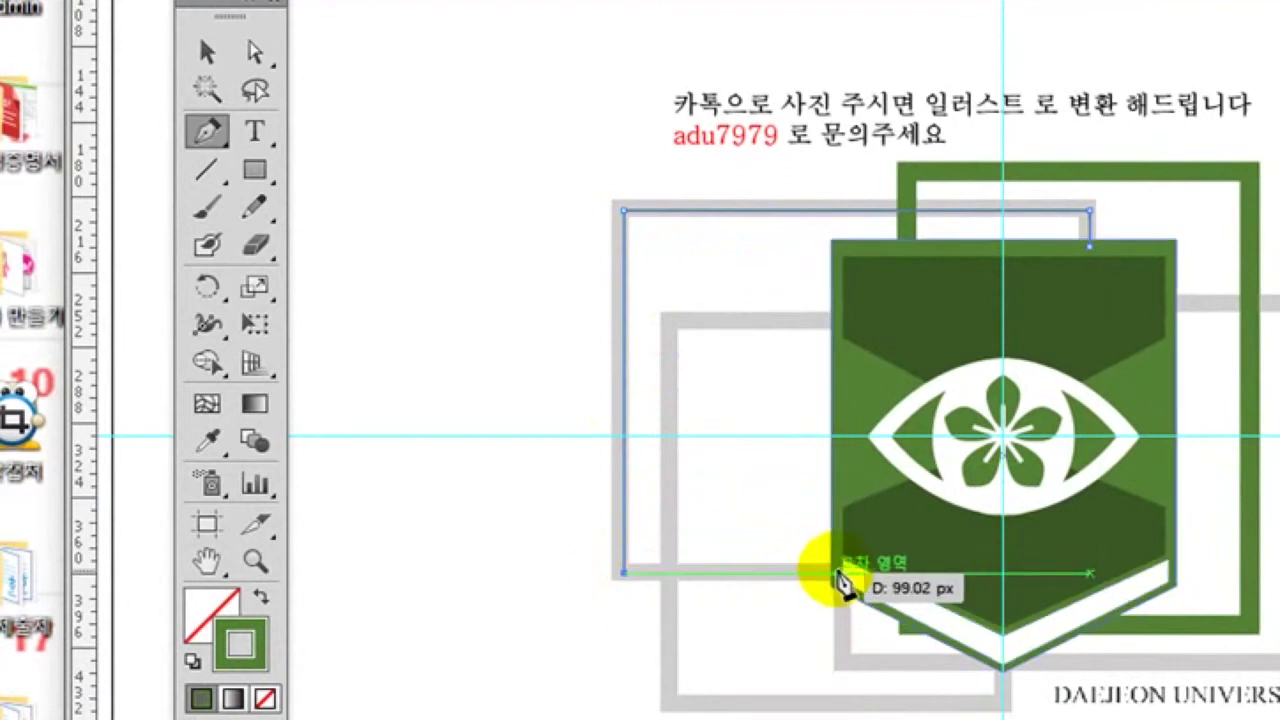
left_click(843, 573)
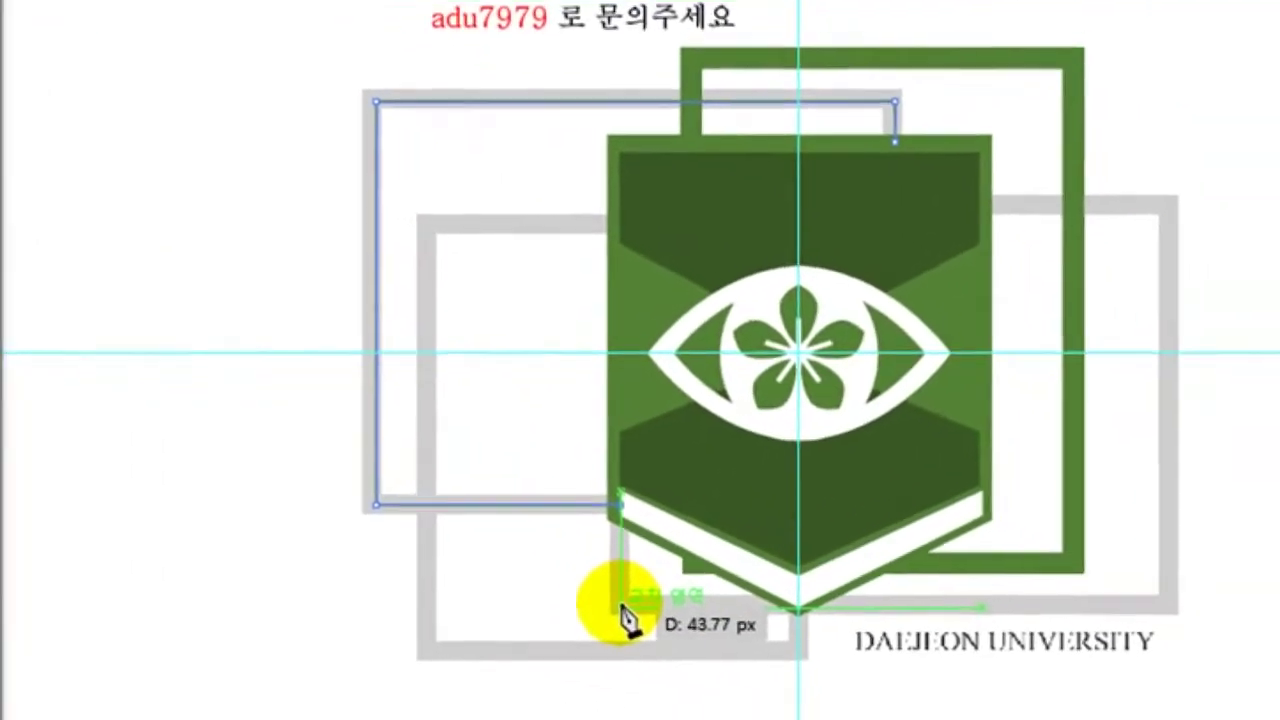
Continue the pen path down and around the right-hand grey frame, ending at the badge's right edge
left_click(621, 607)
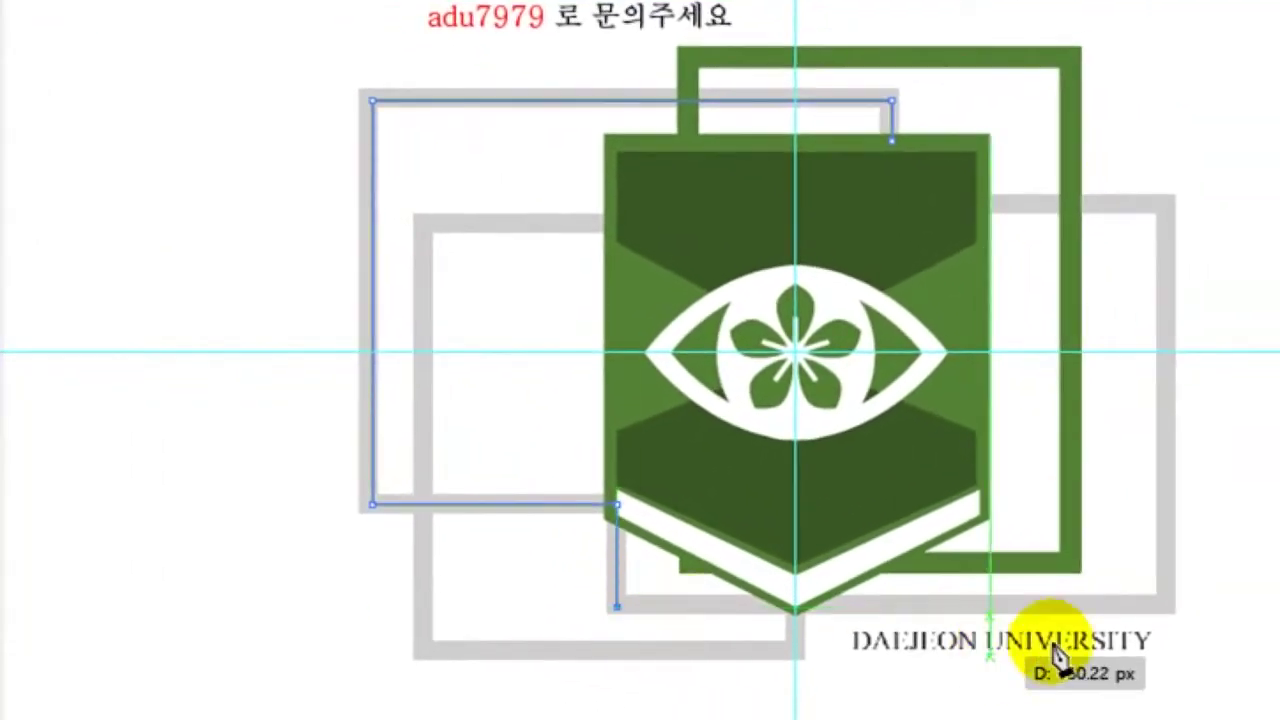
left_click(1167, 606)
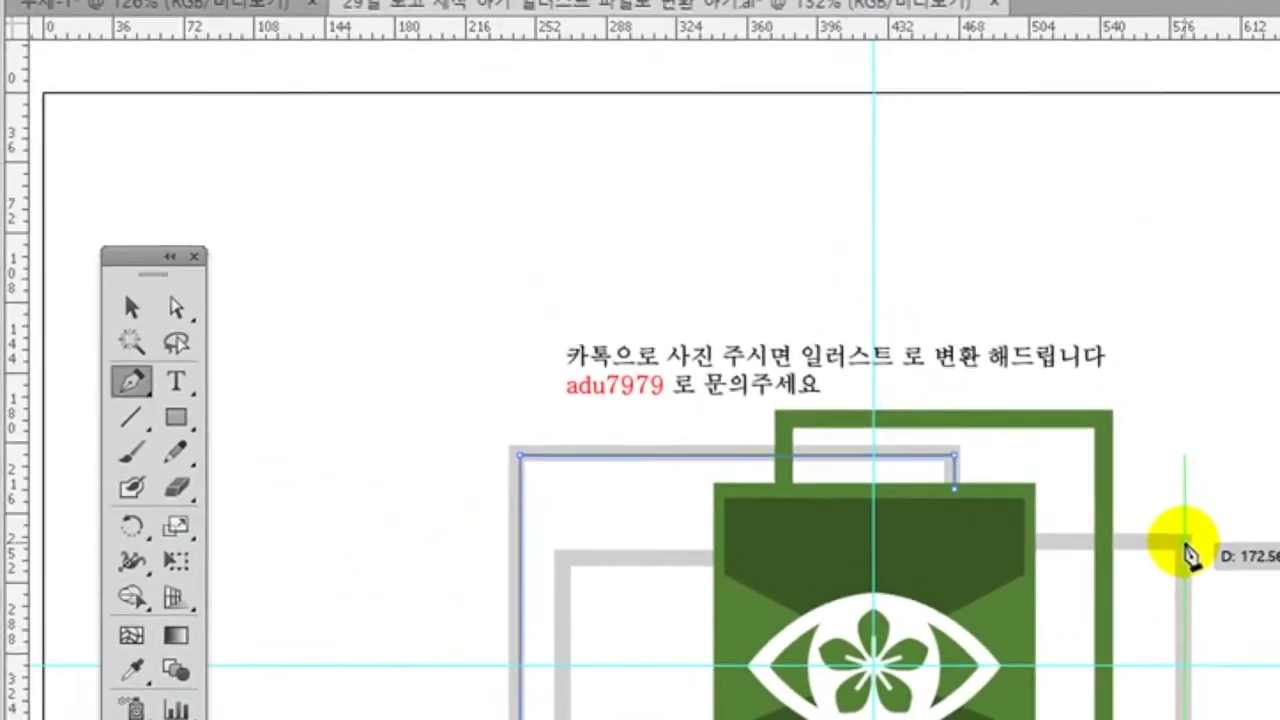
left_click(1166, 205)
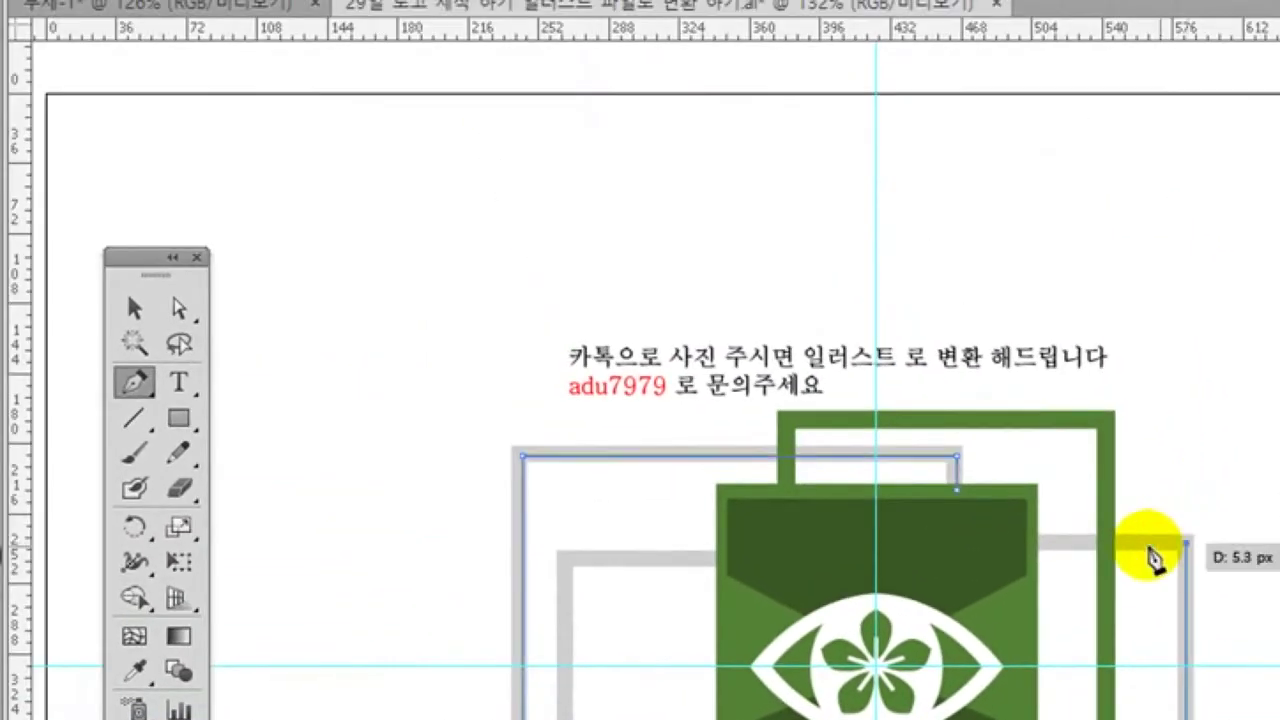
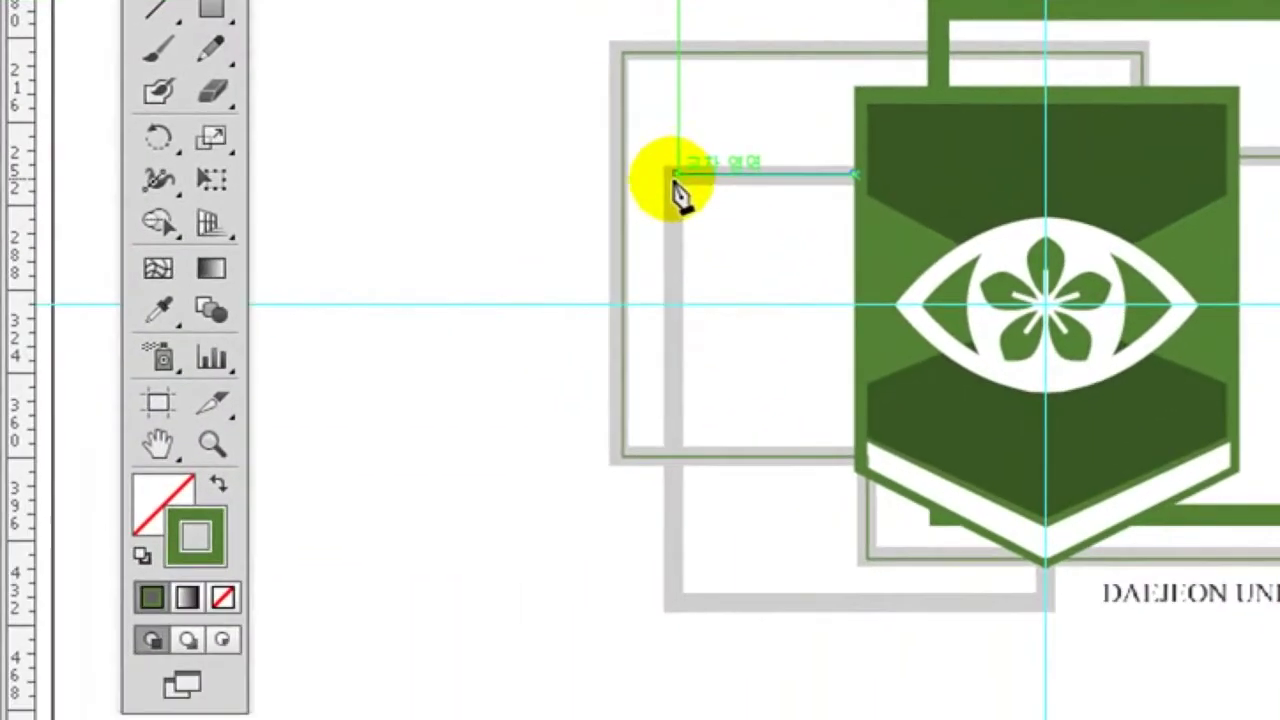
Trace the lower-left grey frame with a second pen path from the badge's left edge around to its bottom tip
left_click(677, 176)
left_click(677, 601)
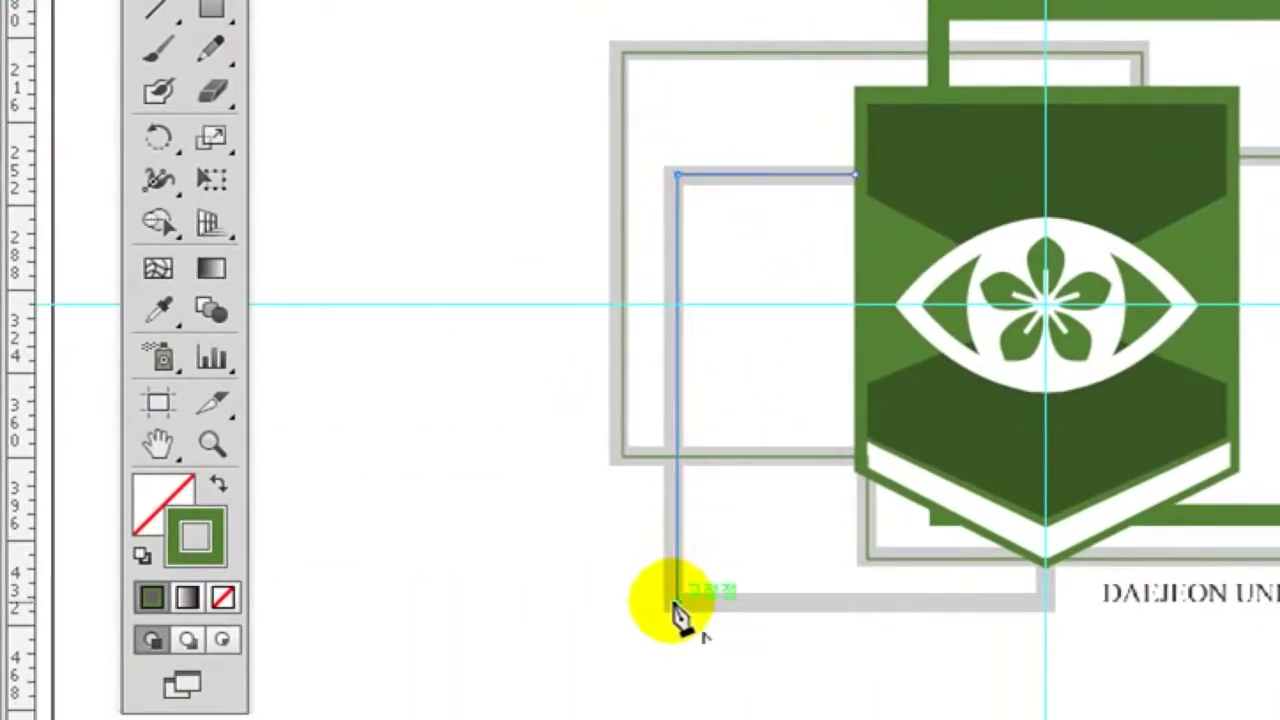
left_click(1045, 605)
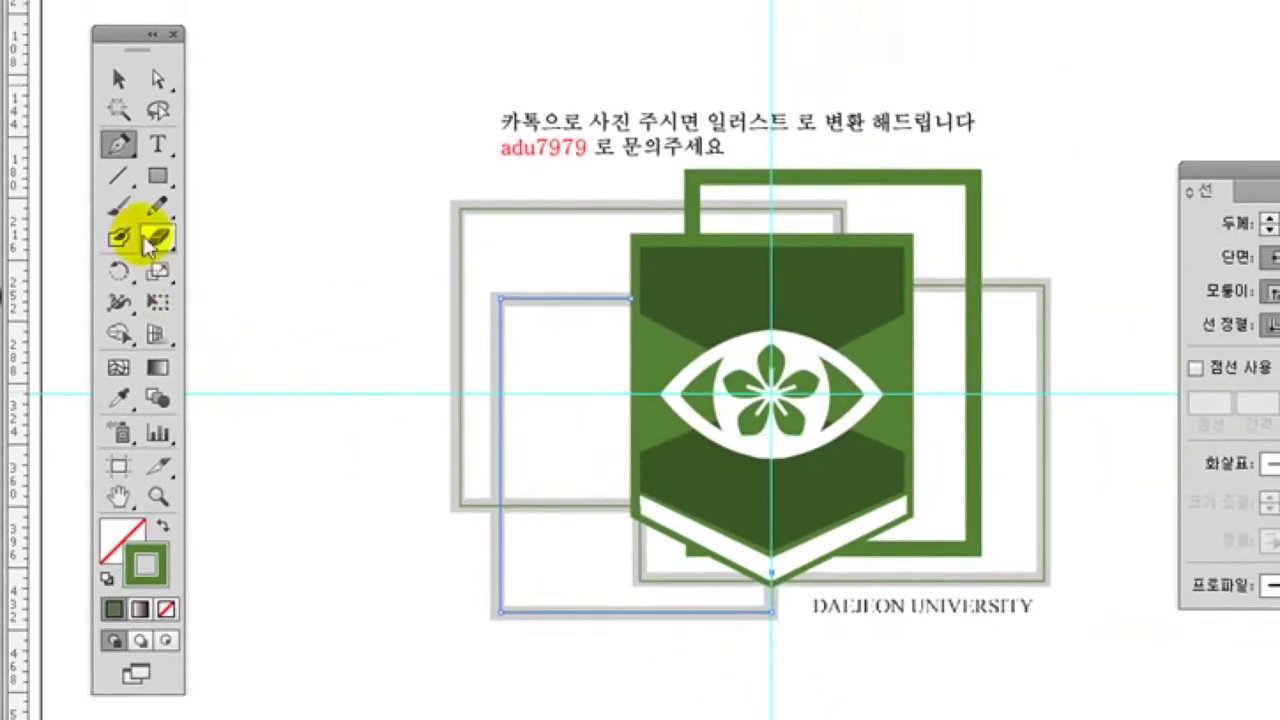
left_click(118, 78)
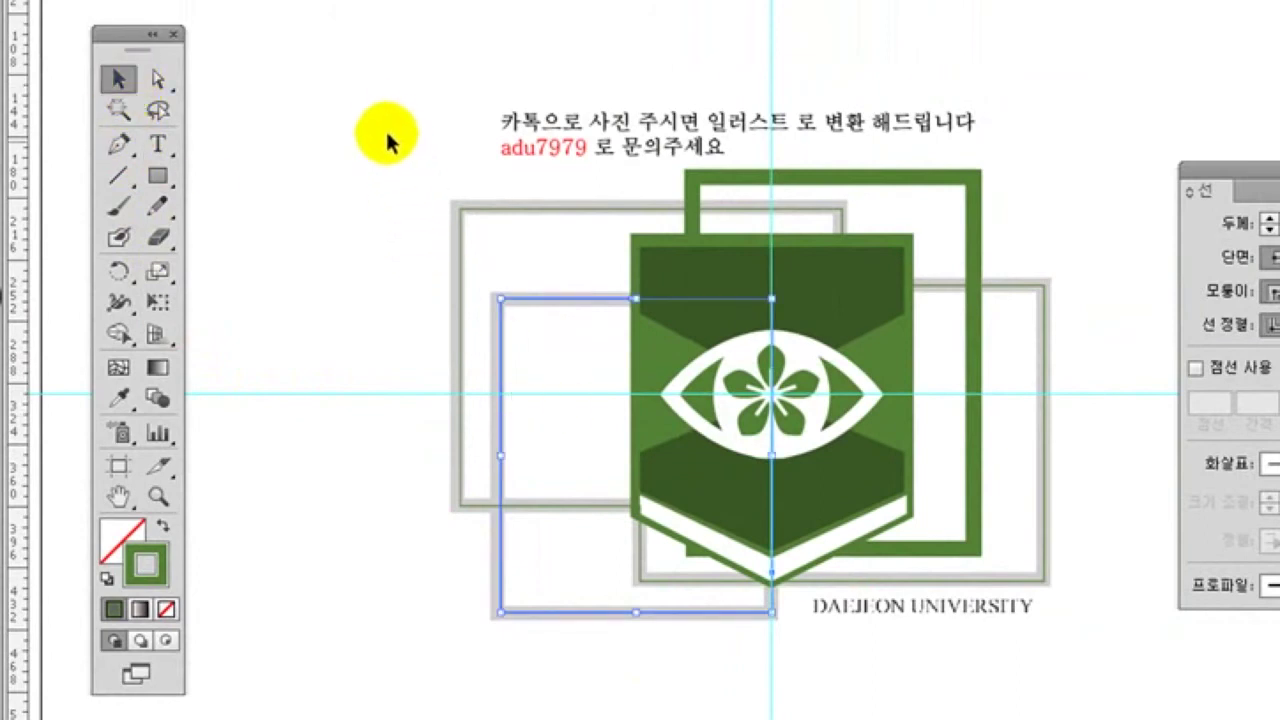
left_click_drag(388, 118, 1123, 654)
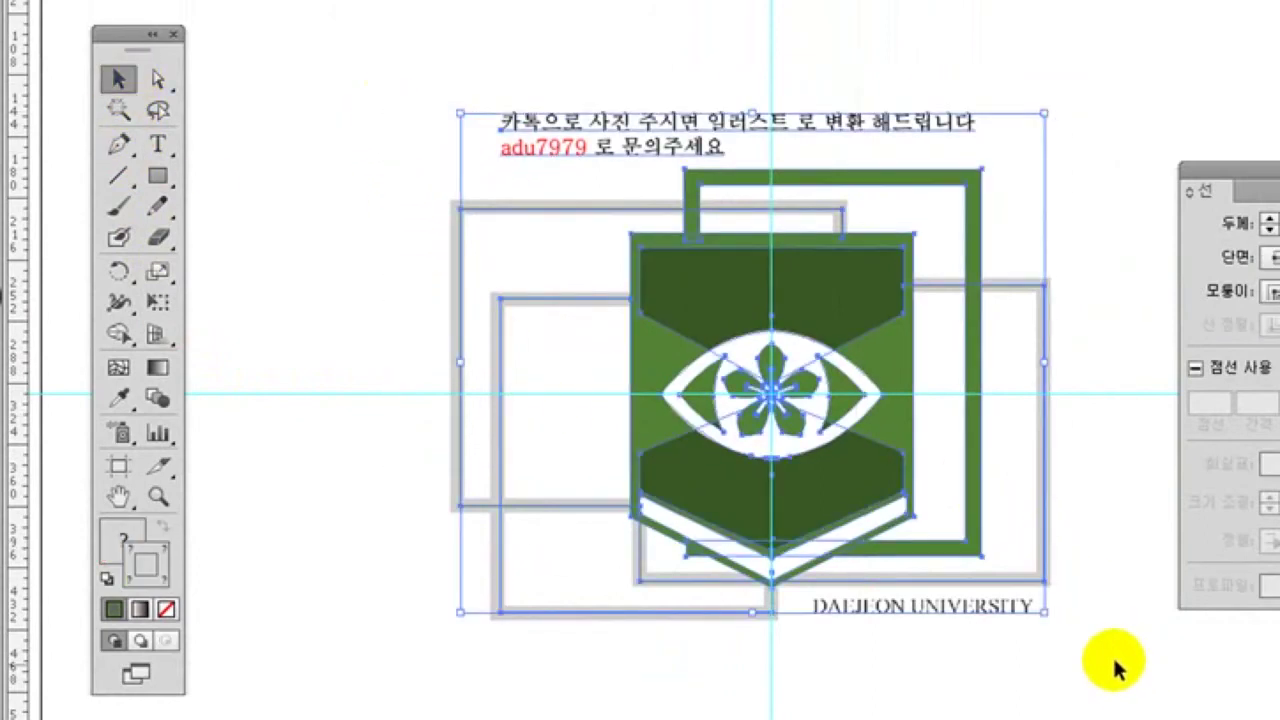
left_click(320, 217)
Nudge the upper-left frame path's top segment up to the middle of its grey bar
left_click(160, 497)
left_click(723, 251)
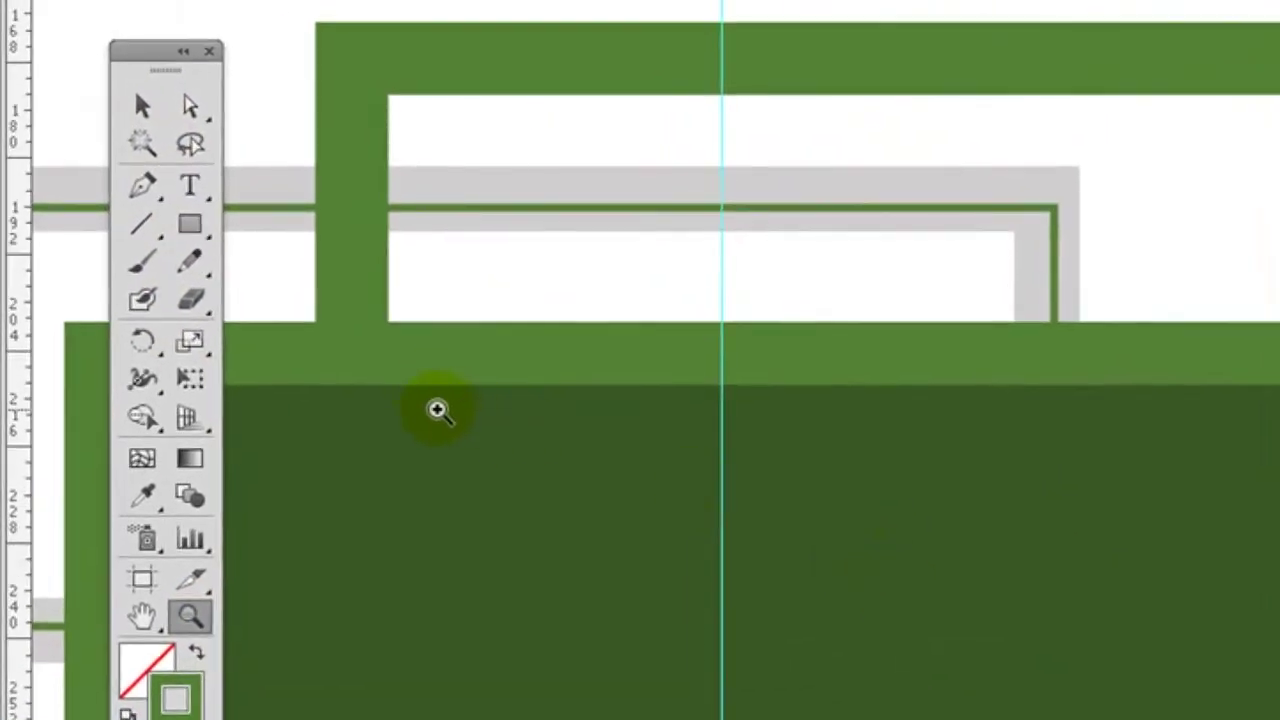
left_click(198, 106)
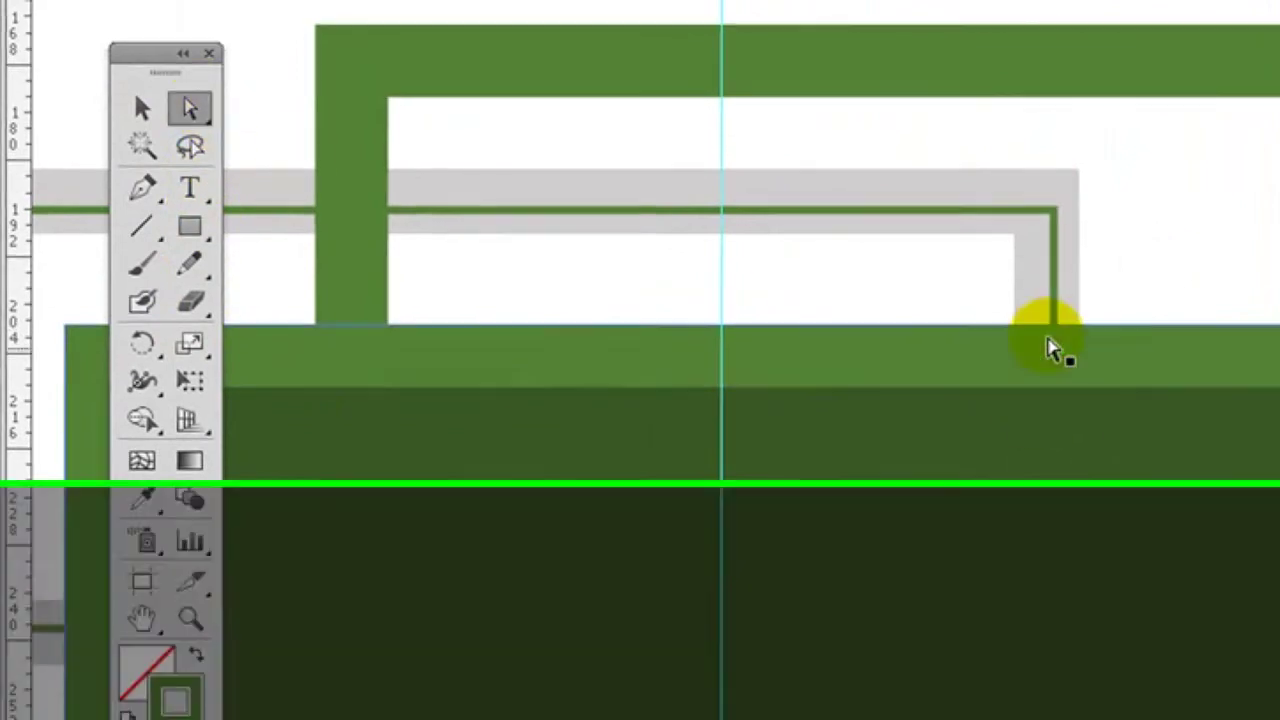
left_click(1048, 362)
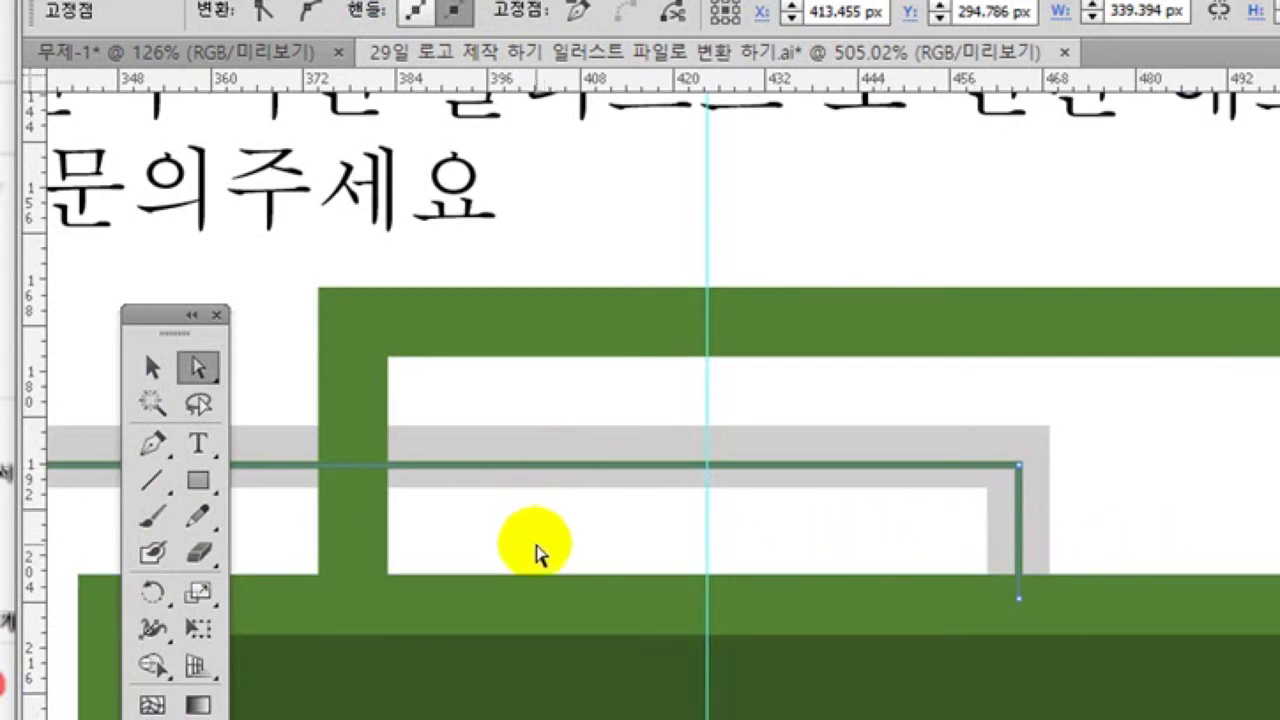
key("Up")
key("Up")
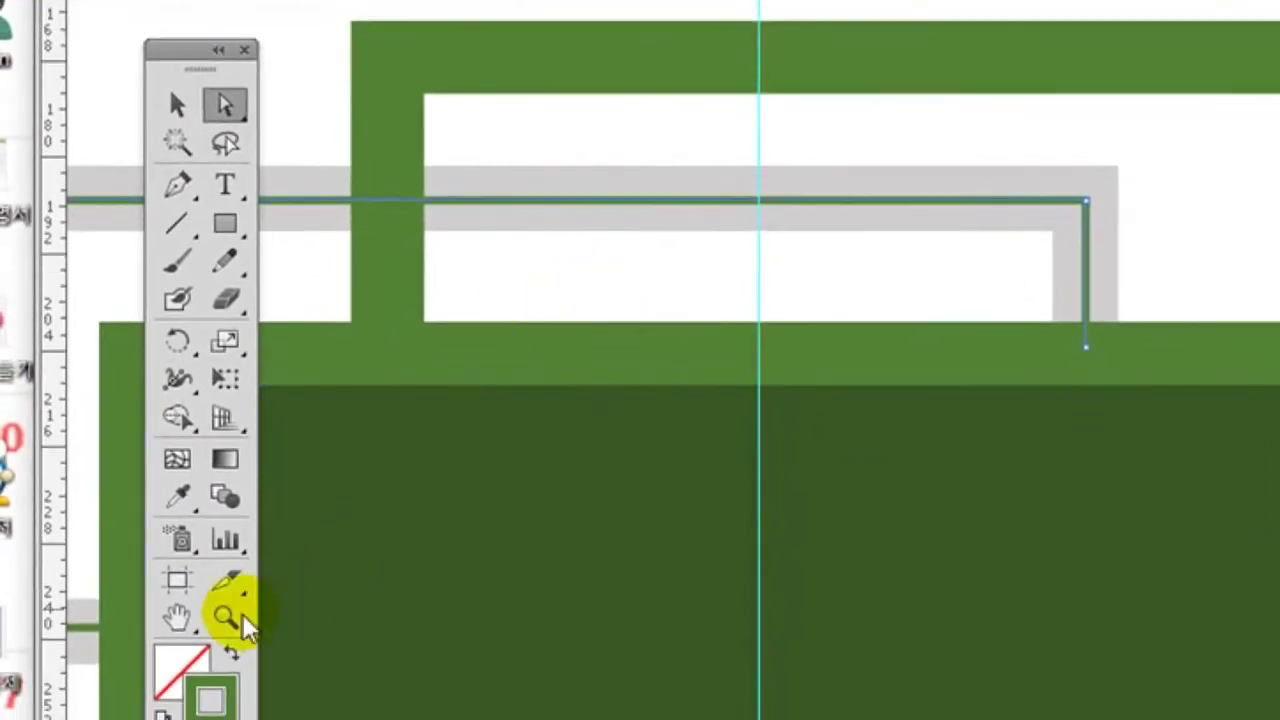
Nudge the upper-left frame path's left vertical segment outward to the middle of its grey bar and deselect it
left_click(176, 617)
left_click_drag(480, 451, 938, 481)
left_click_drag(640, 464, 1128, 457)
left_click_drag(805, 462, 996, 426)
left_click(223, 104)
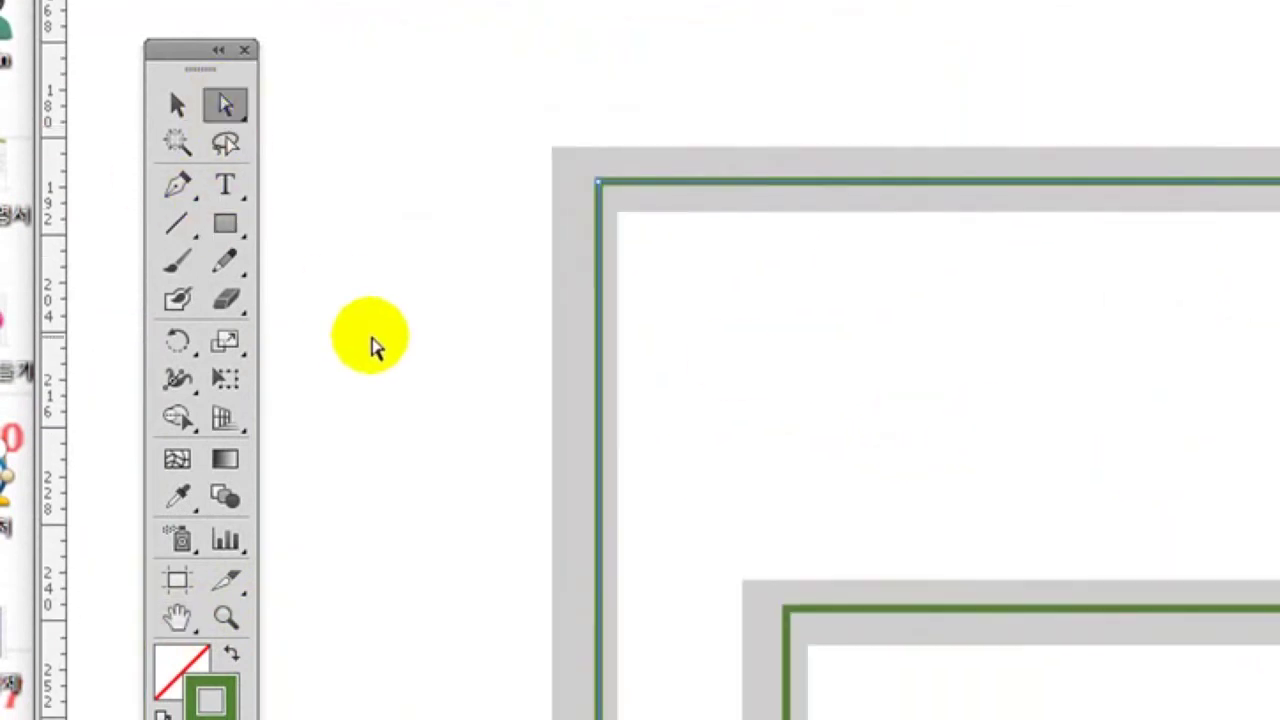
left_click(614, 500)
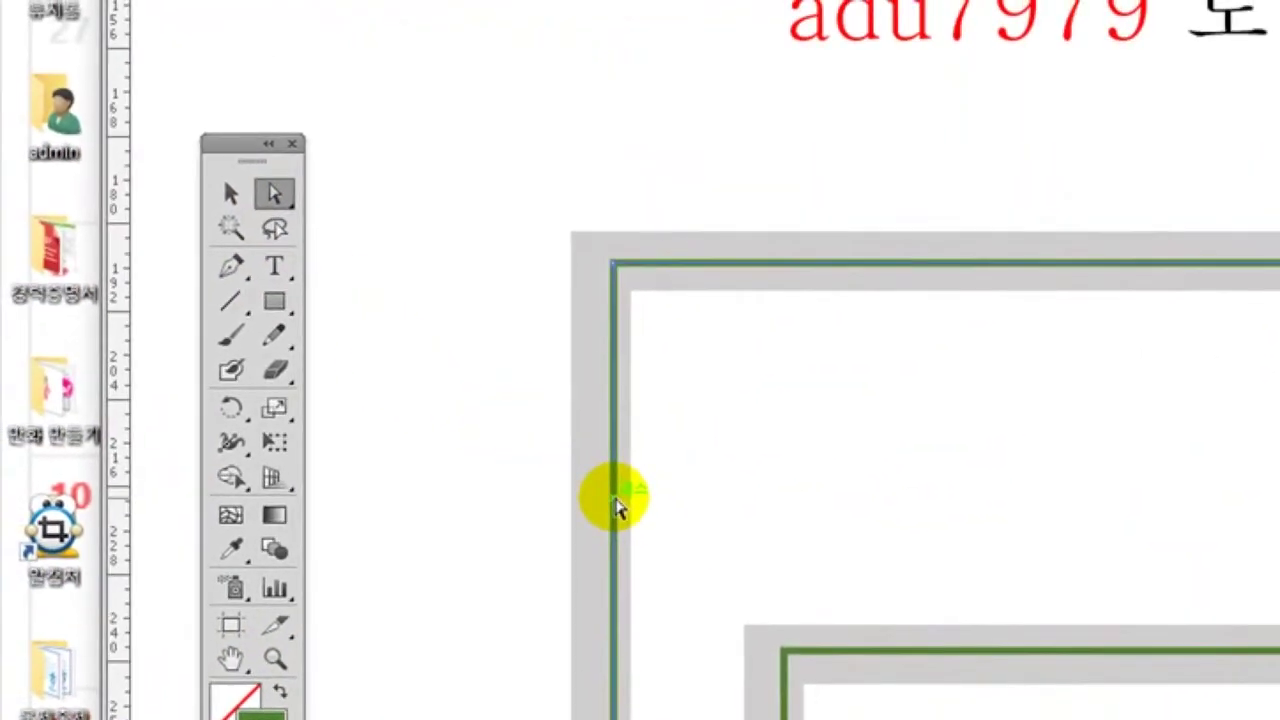
key("Left")
key("Left")
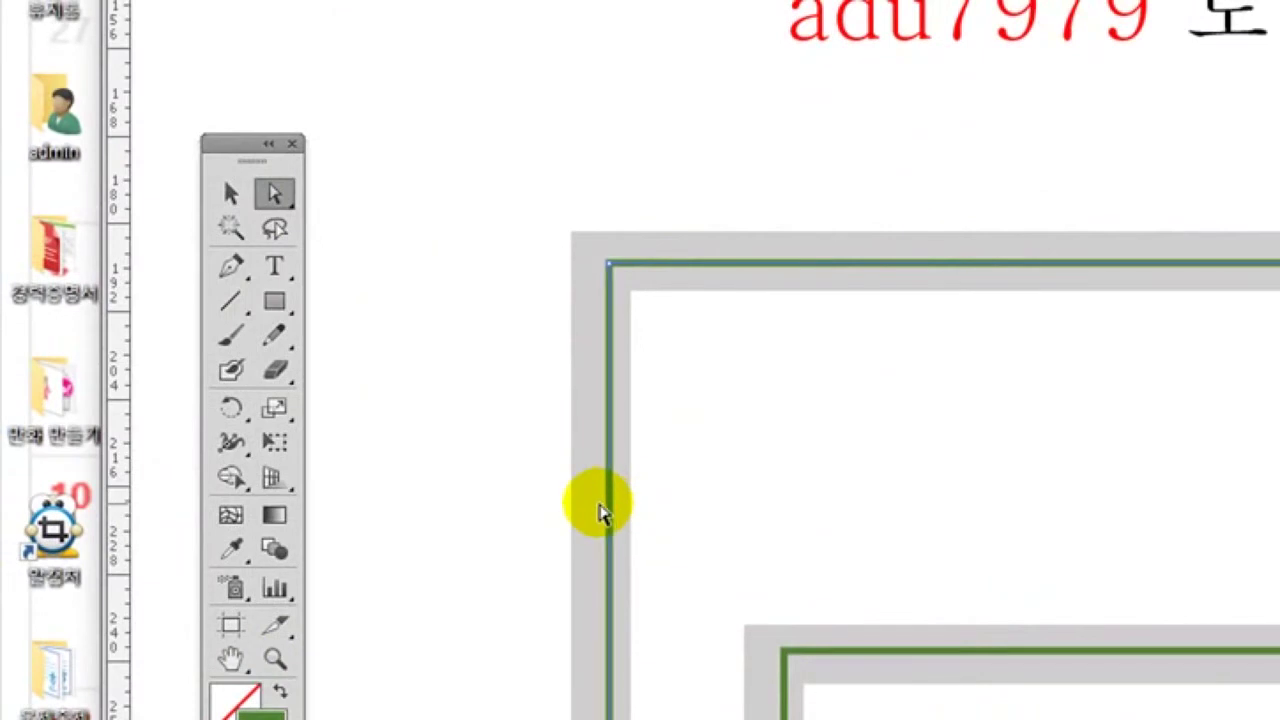
key("Left")
key("Left")
key("Left")
key("Left")
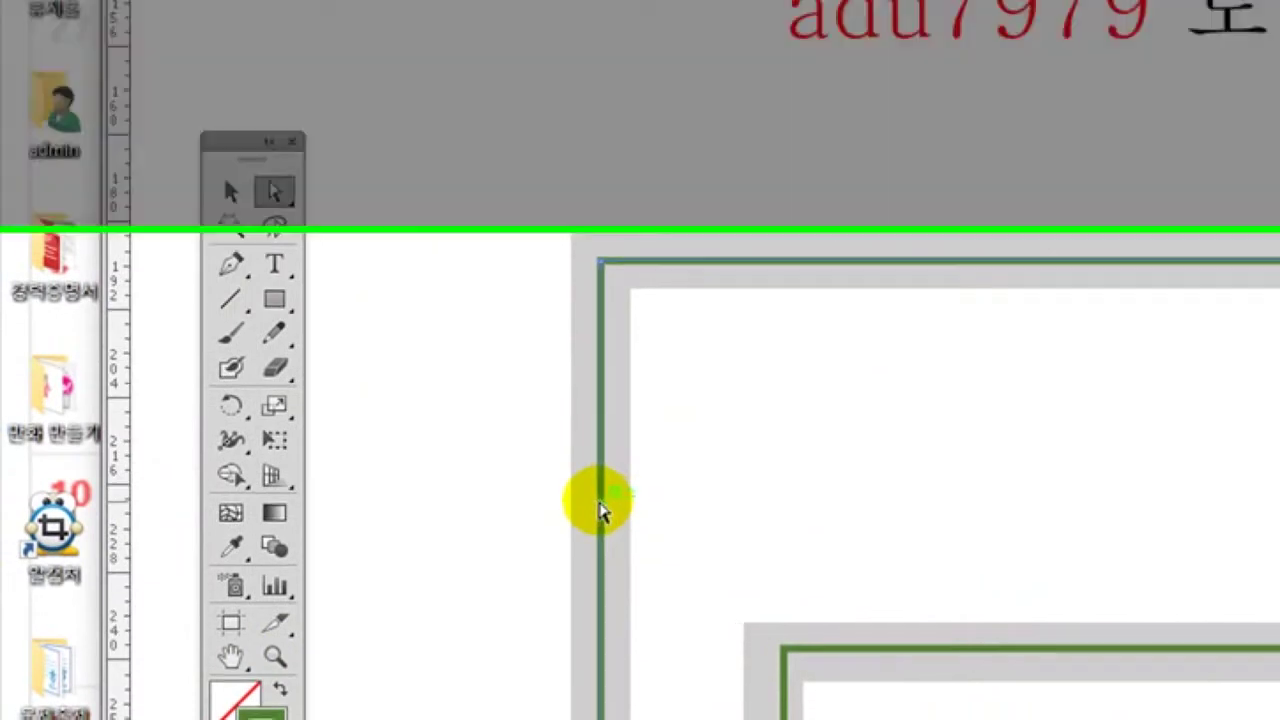
left_click(340, 655)
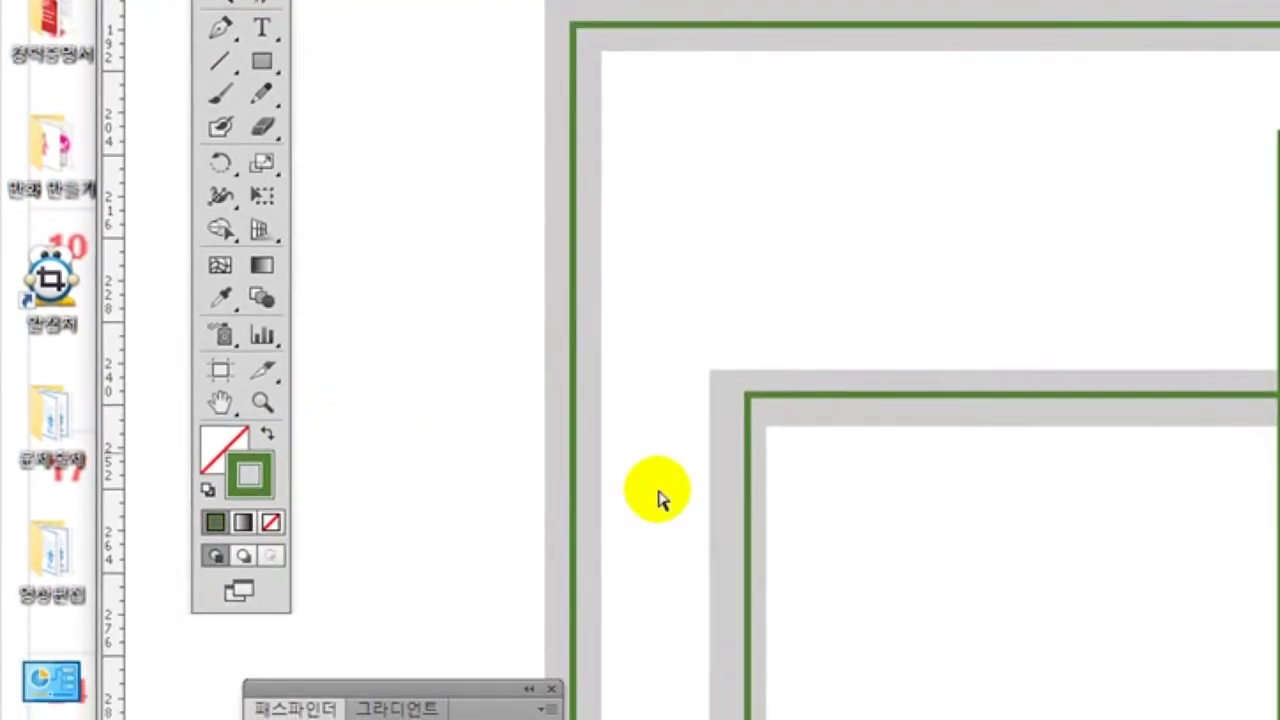
Nudge the lower-left frame path's top segment down to the middle of its grey bar
left_click(848, 398)
key("Down")
key("Down")
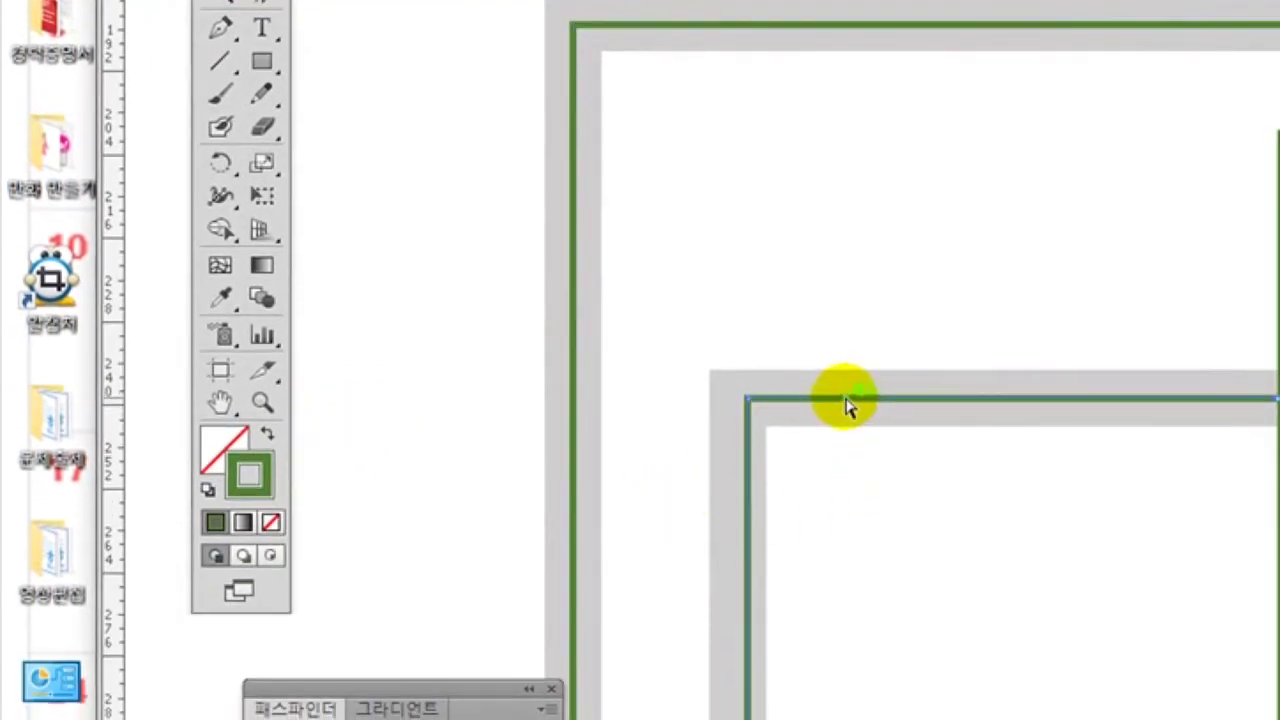
key("ctrl+shift+a")
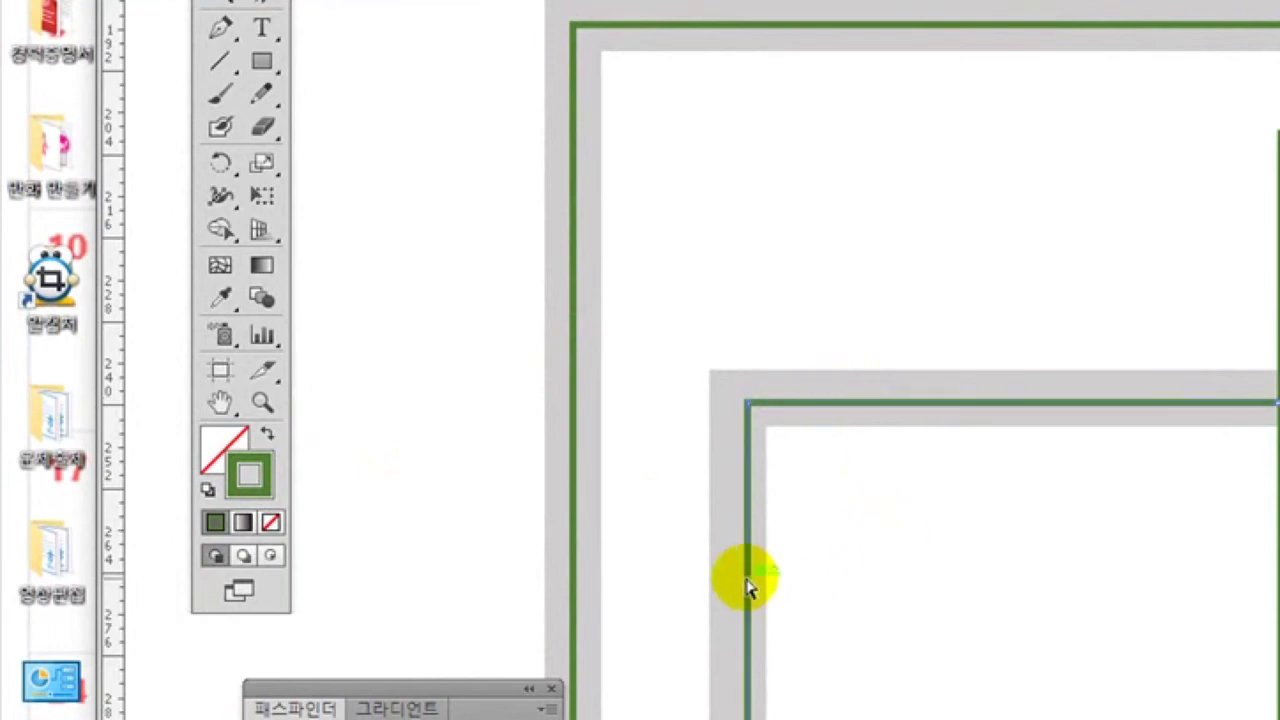
Nudge the lower-left frame path's vertical segment sideways until it is centred in its grey bar
key("Left")
key("Left")
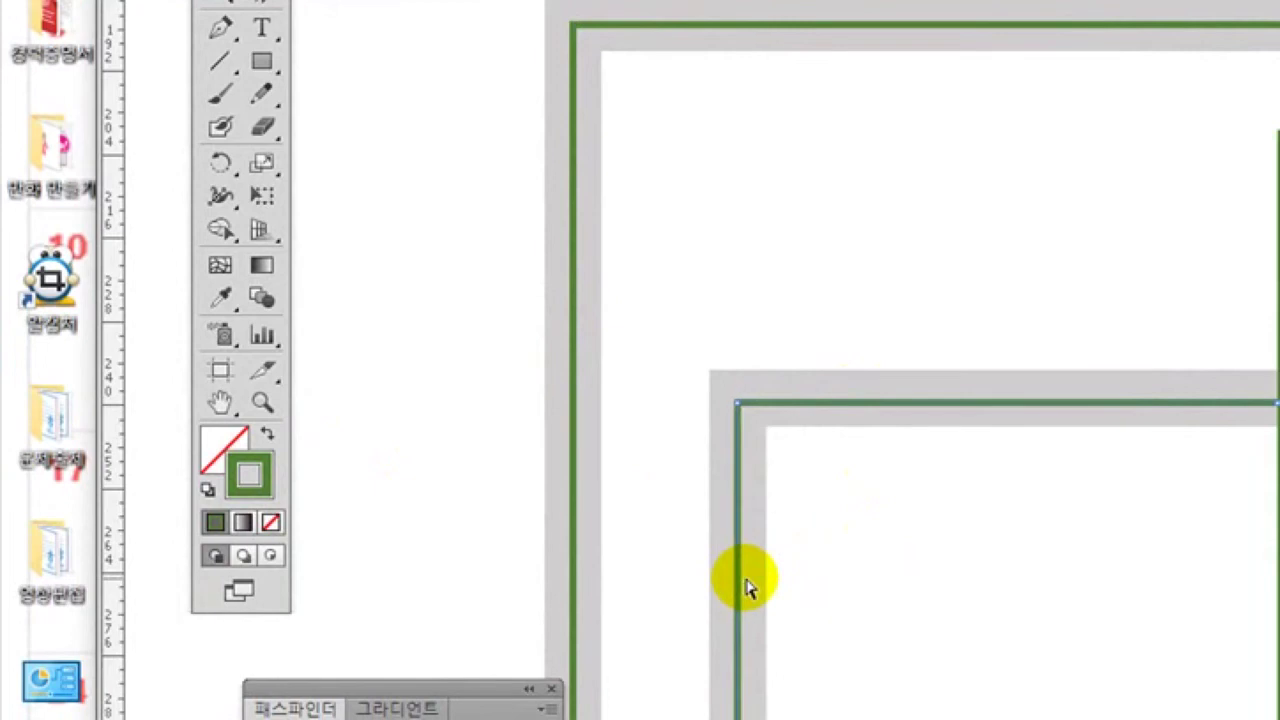
key("Right")
key("Right")
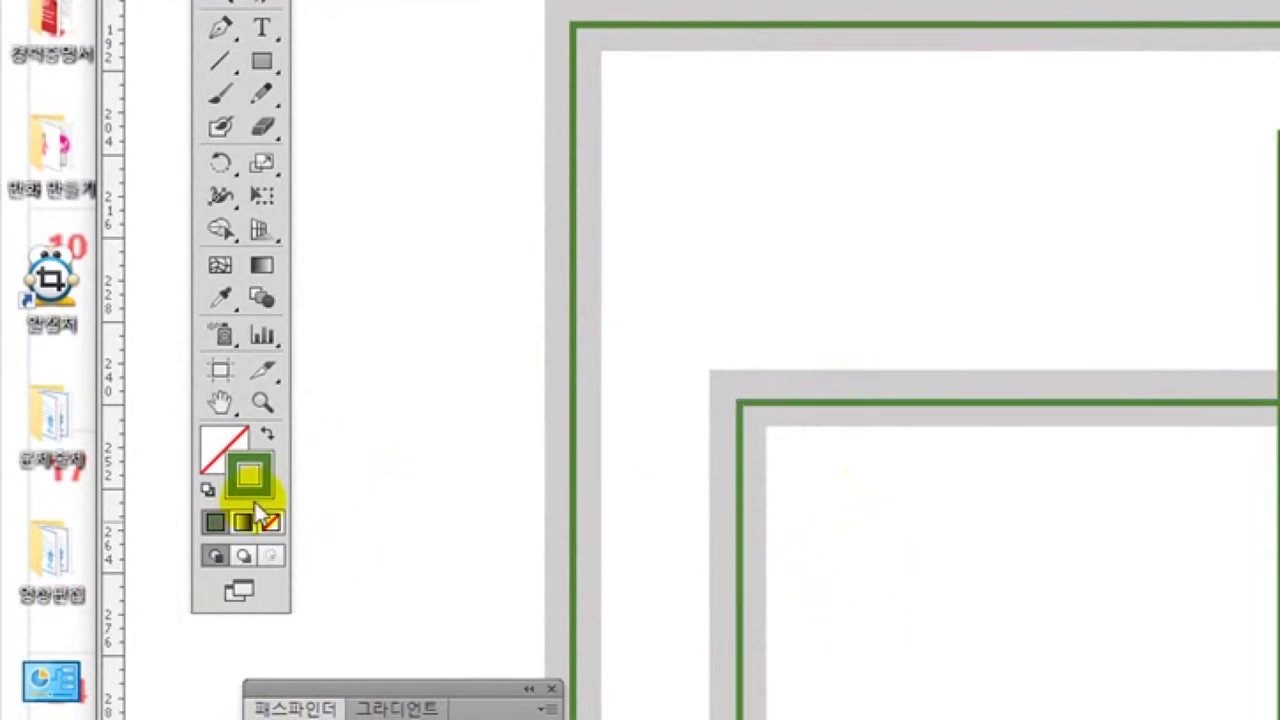
Move the lower-left frame path's bottom segment slightly down to the middle of its grey bar
left_click(220, 402)
left_click_drag(544, 496, 552, 146)
scroll(552, 146, "down", 10)
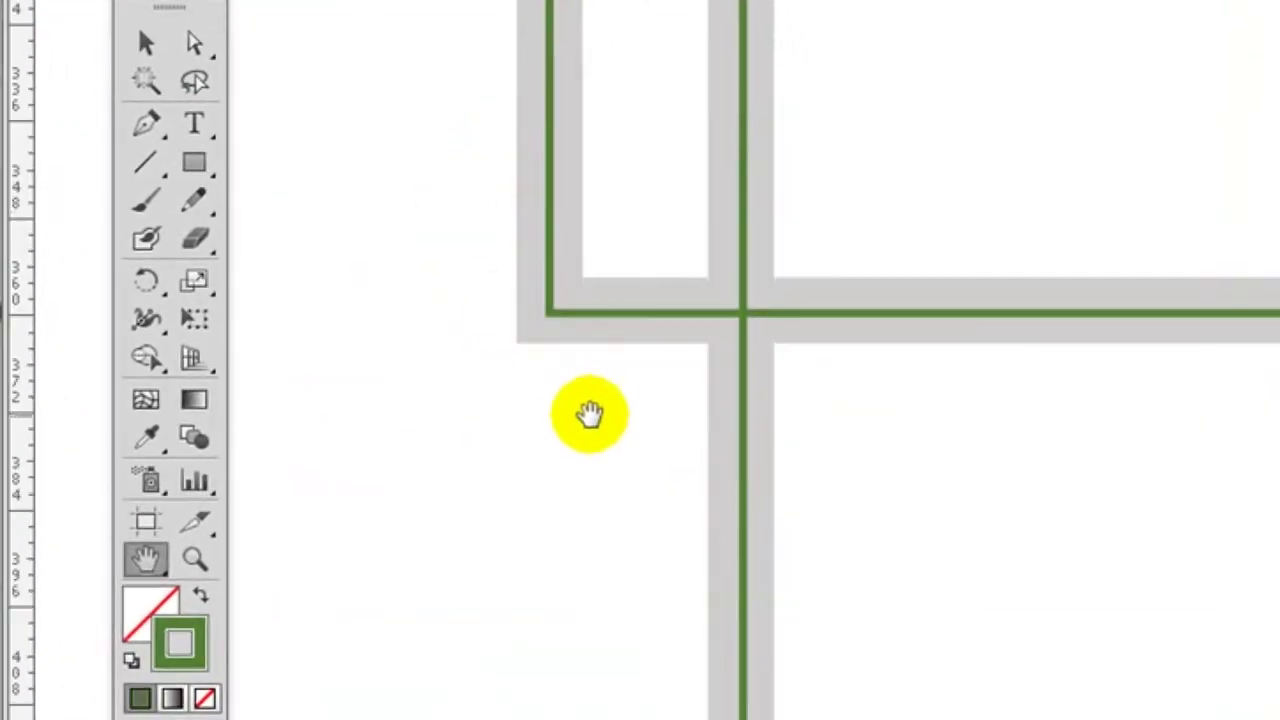
left_click_drag(729, 460, 463, 434)
left_click(186, 45)
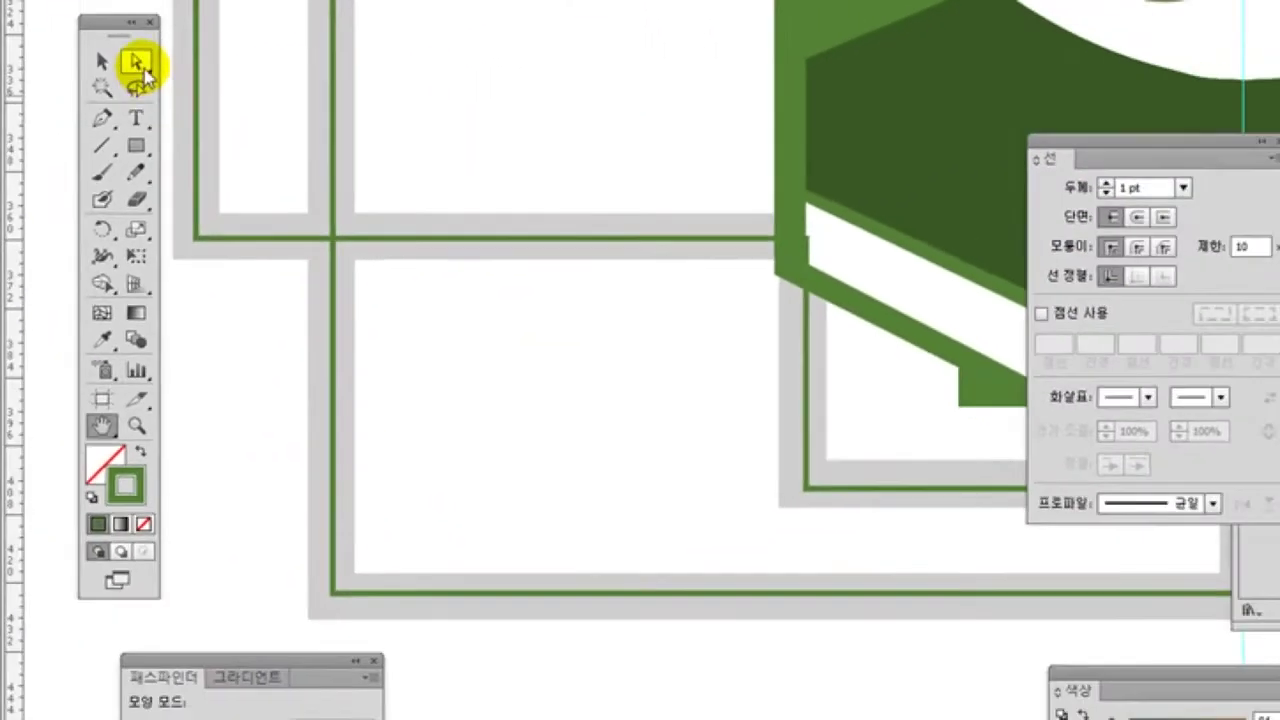
left_click(518, 572)
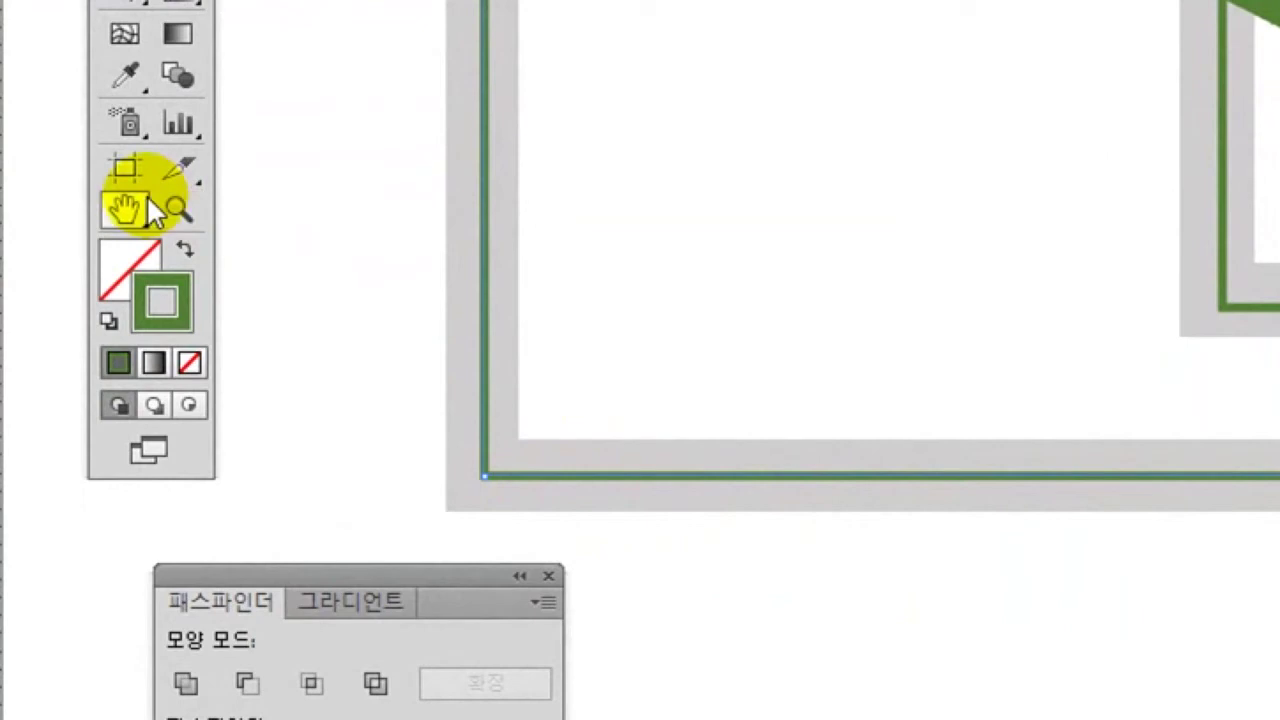
Select the three traced grey-frame paths and give them the reference frames' light grey as stroke colour with no fill
left_click_drag(1220, 200, 628, 150)
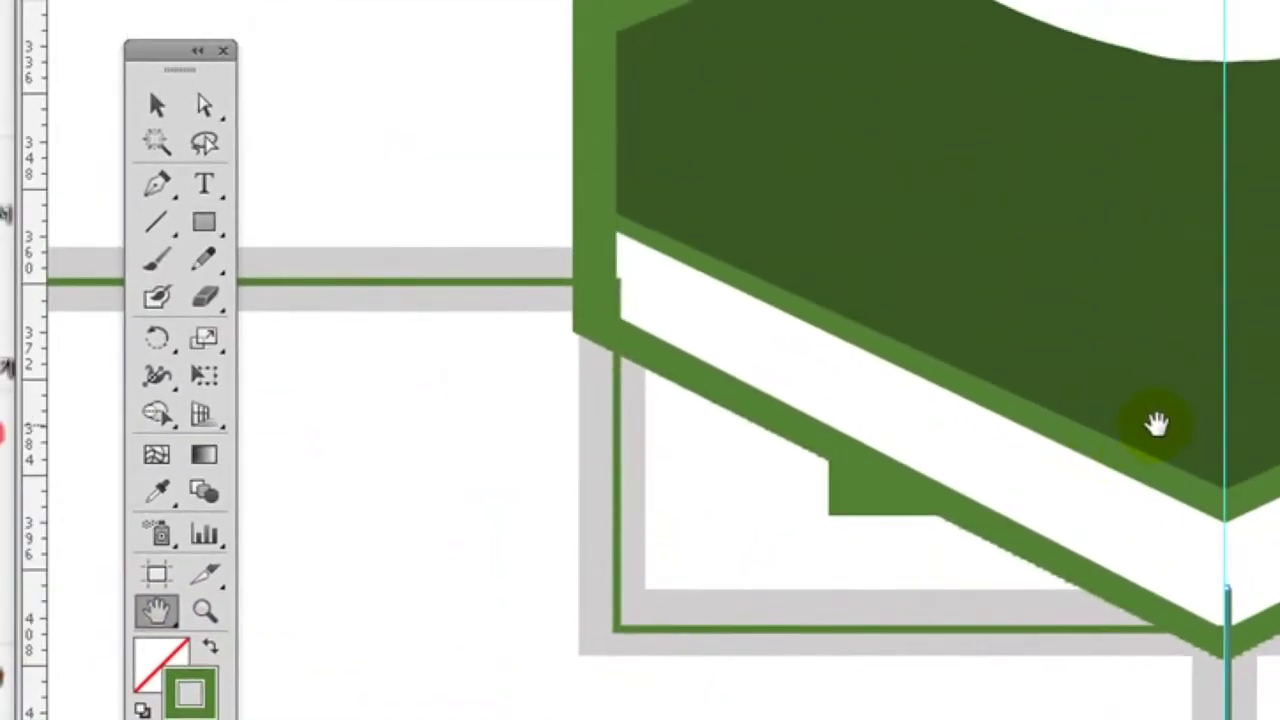
left_click_drag(1157, 424, 815, 454)
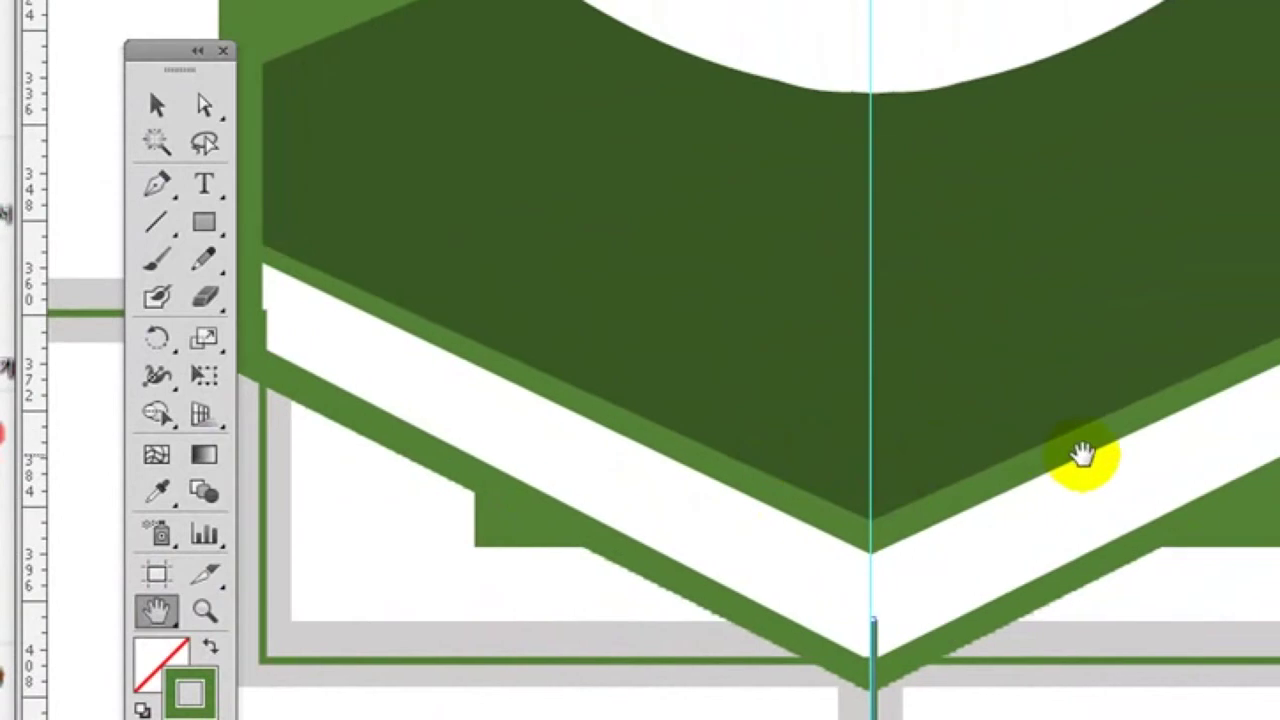
left_click_drag(1082, 455, 851, 443)
mouse_move(1086, 440)
left_mouse_down()
mouse_move(766, 409)
mouse_move(483, 424)
left_mouse_up()
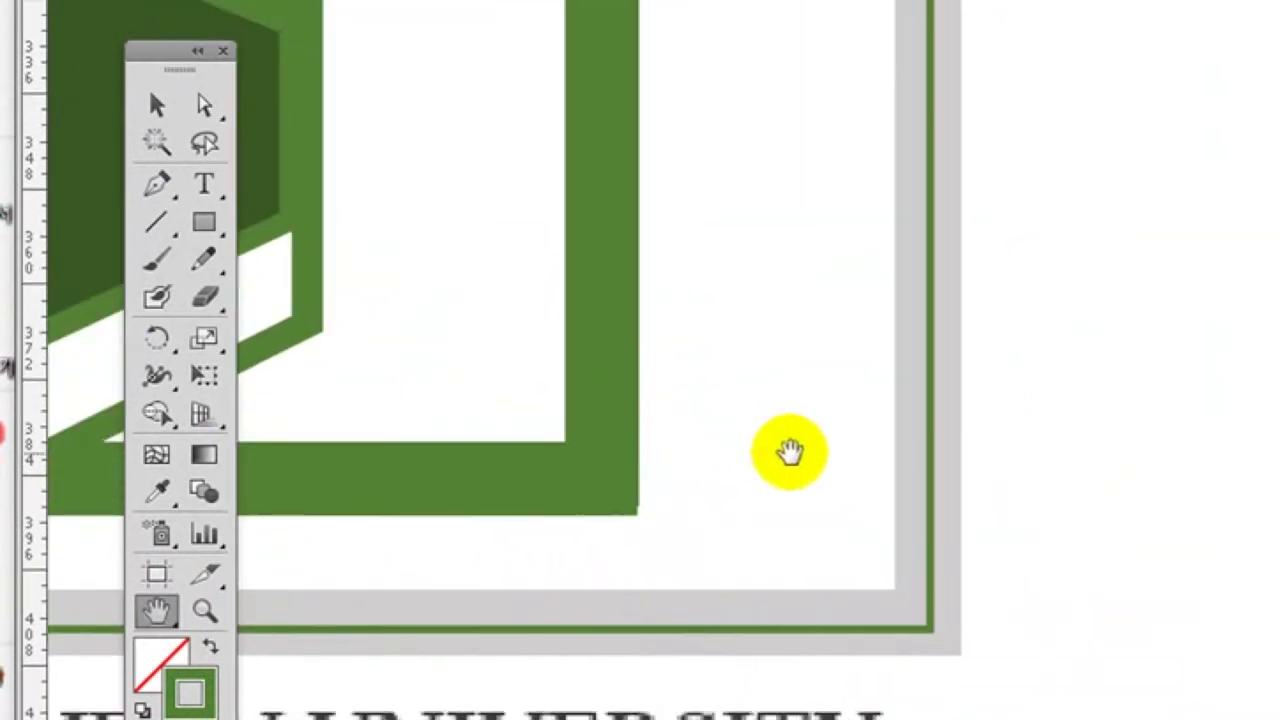
double_click(156, 610)
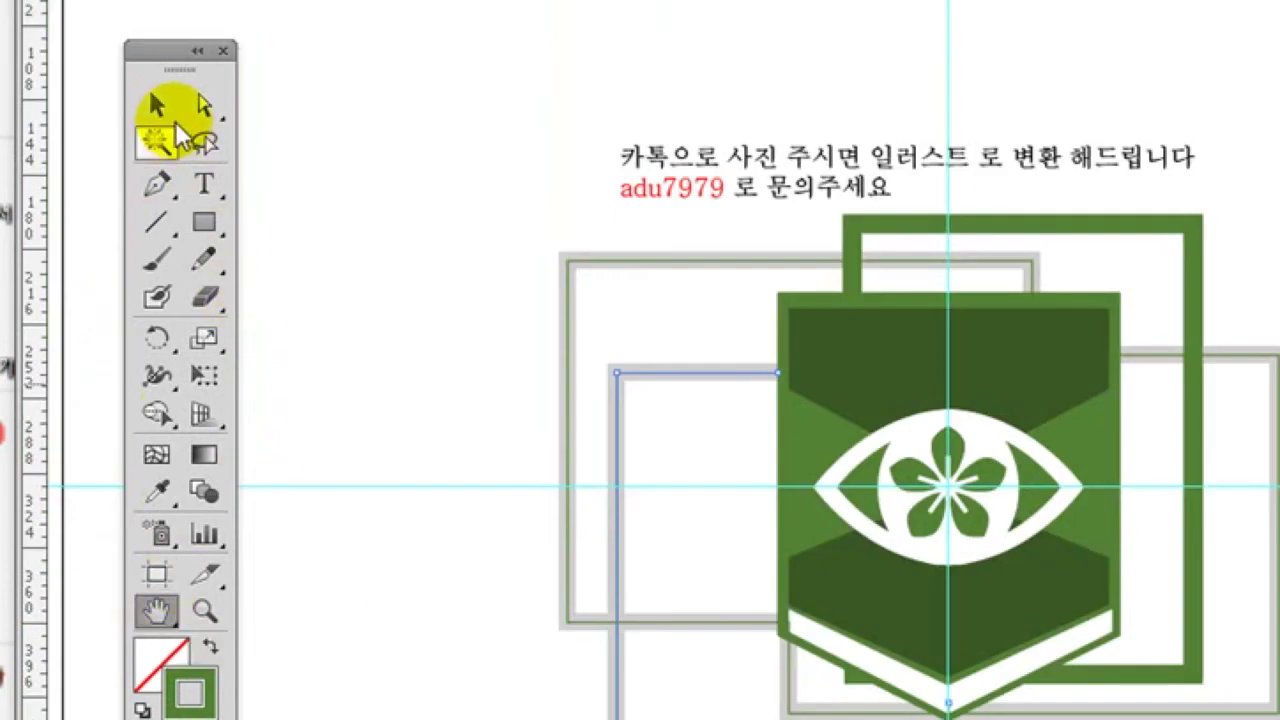
key("v")
left_click_drag(464, 320, 633, 441)
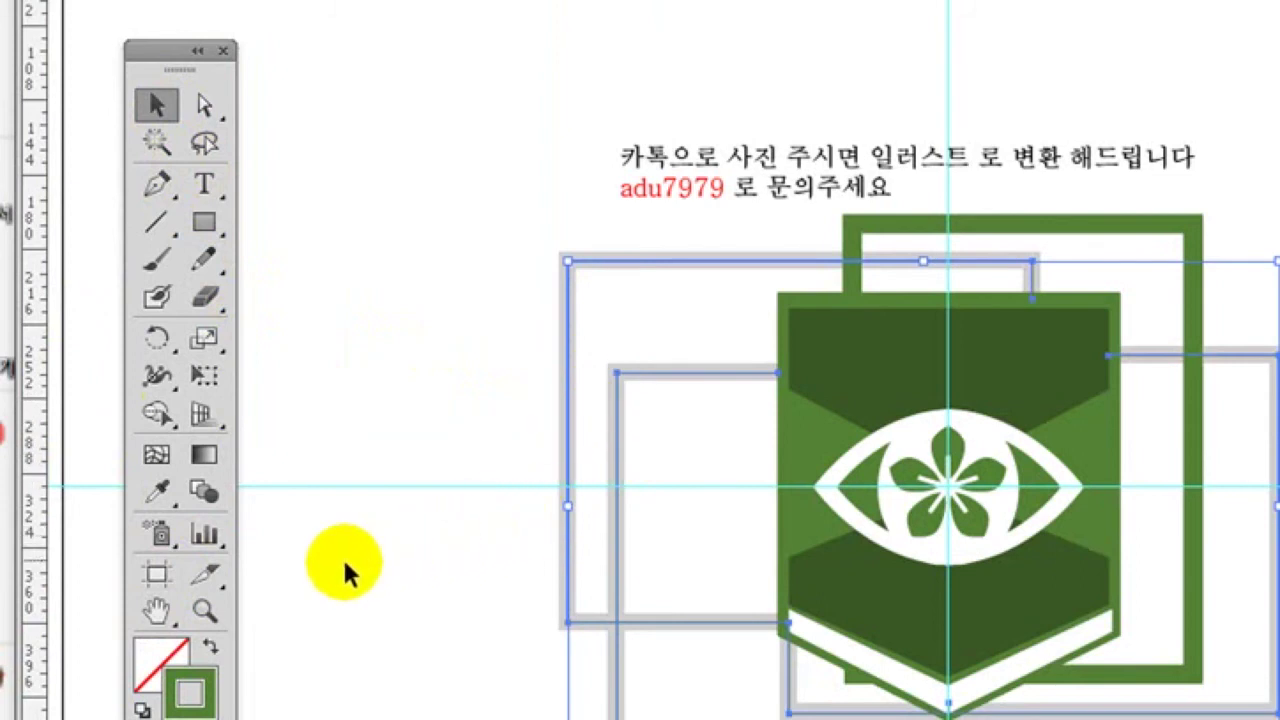
left_click(158, 490)
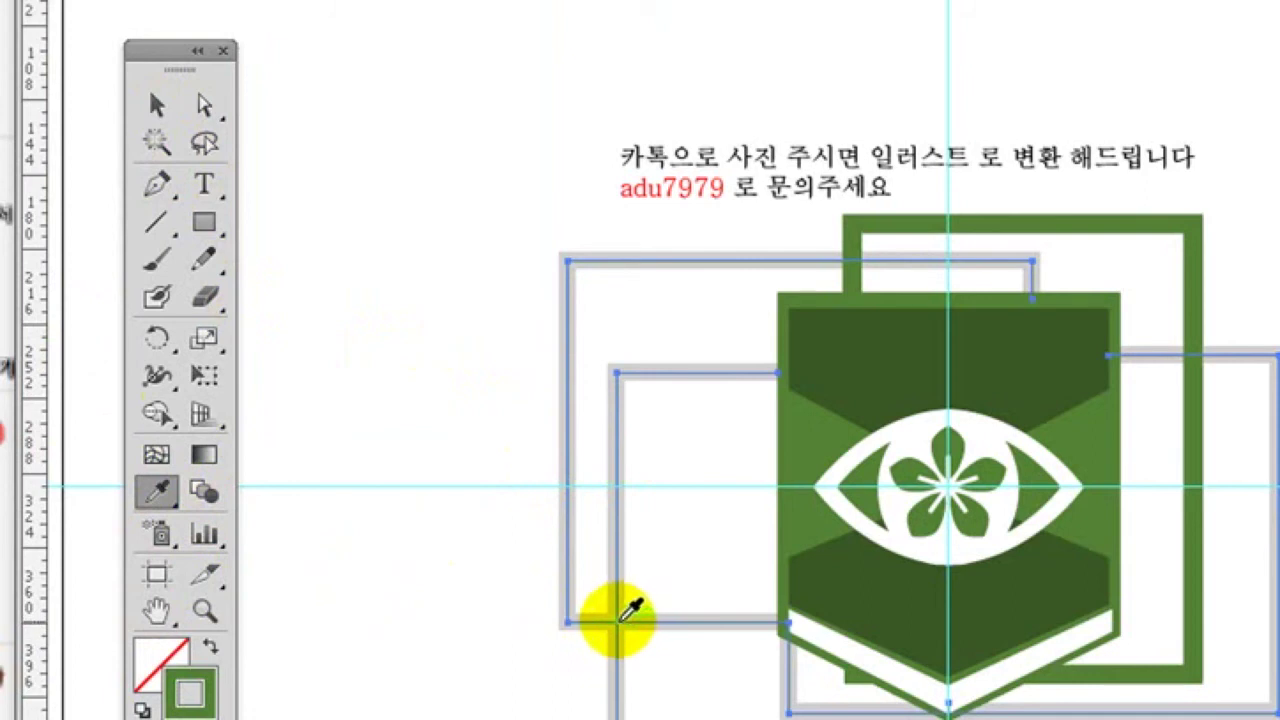
left_click(609, 623)
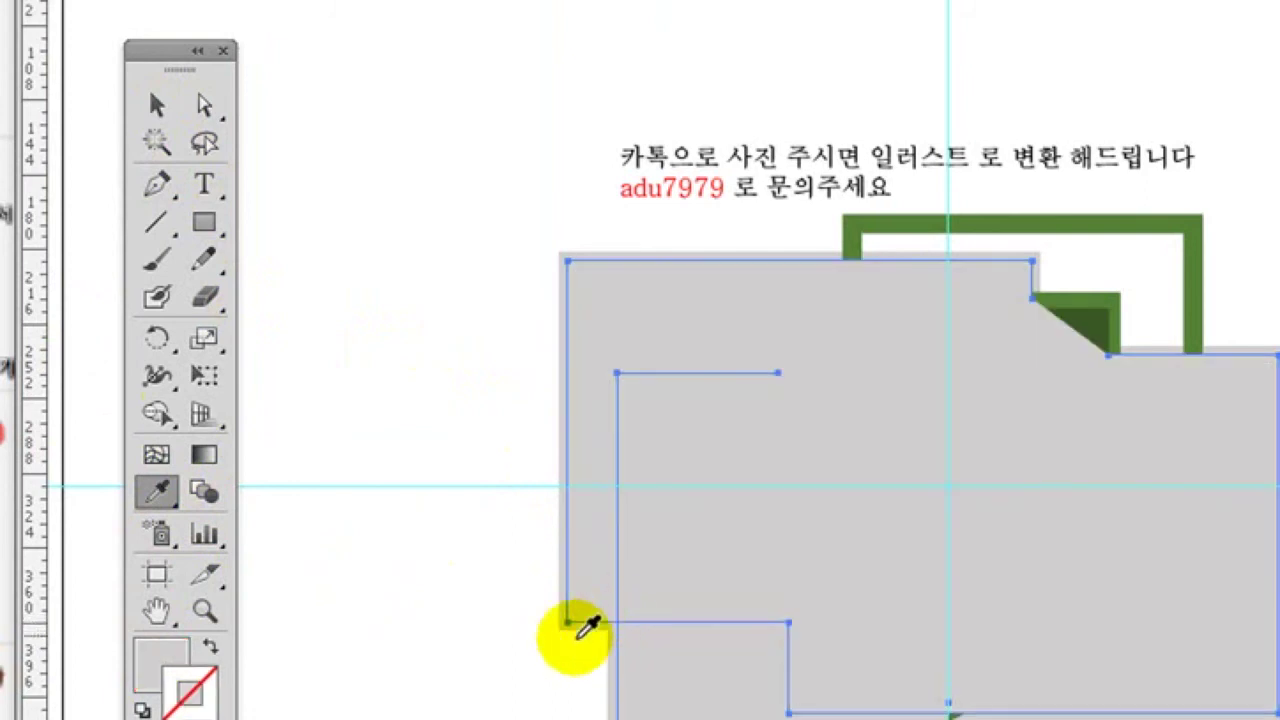
left_click(210, 646)
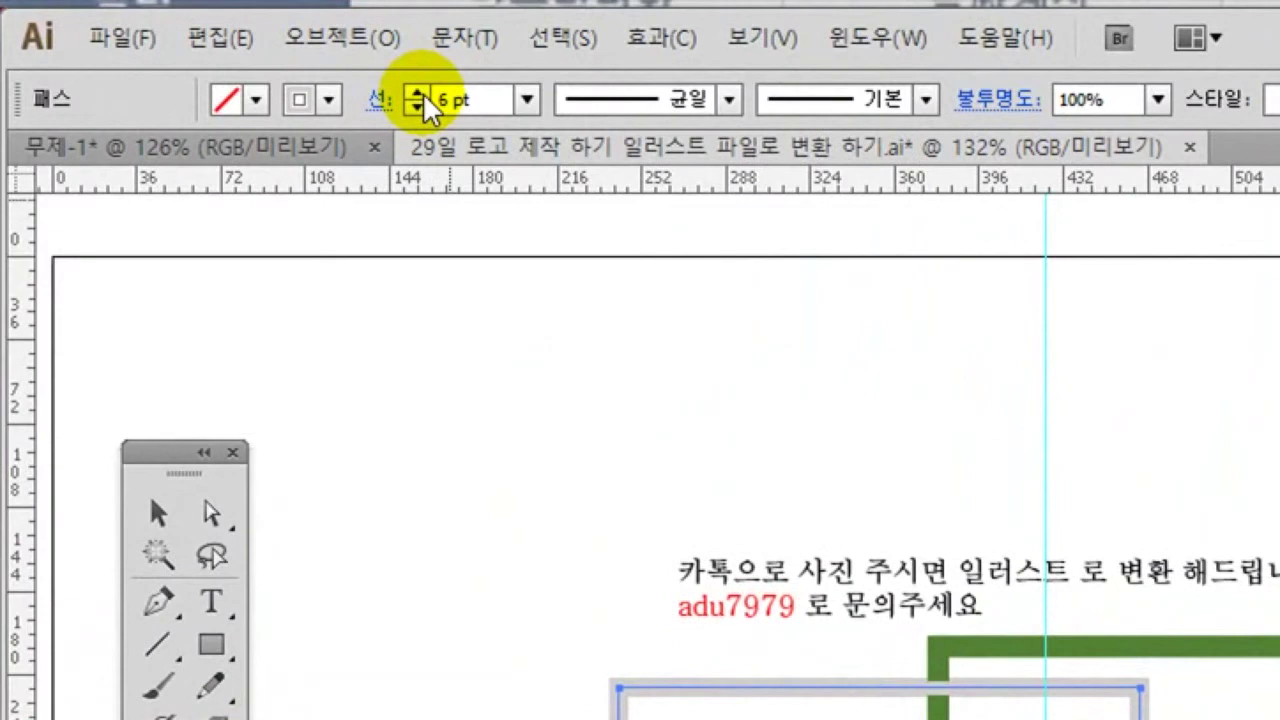
Set the stroke weight of the three selected frame paths to 8 pt
left_click(416, 92)
left_click(416, 108)
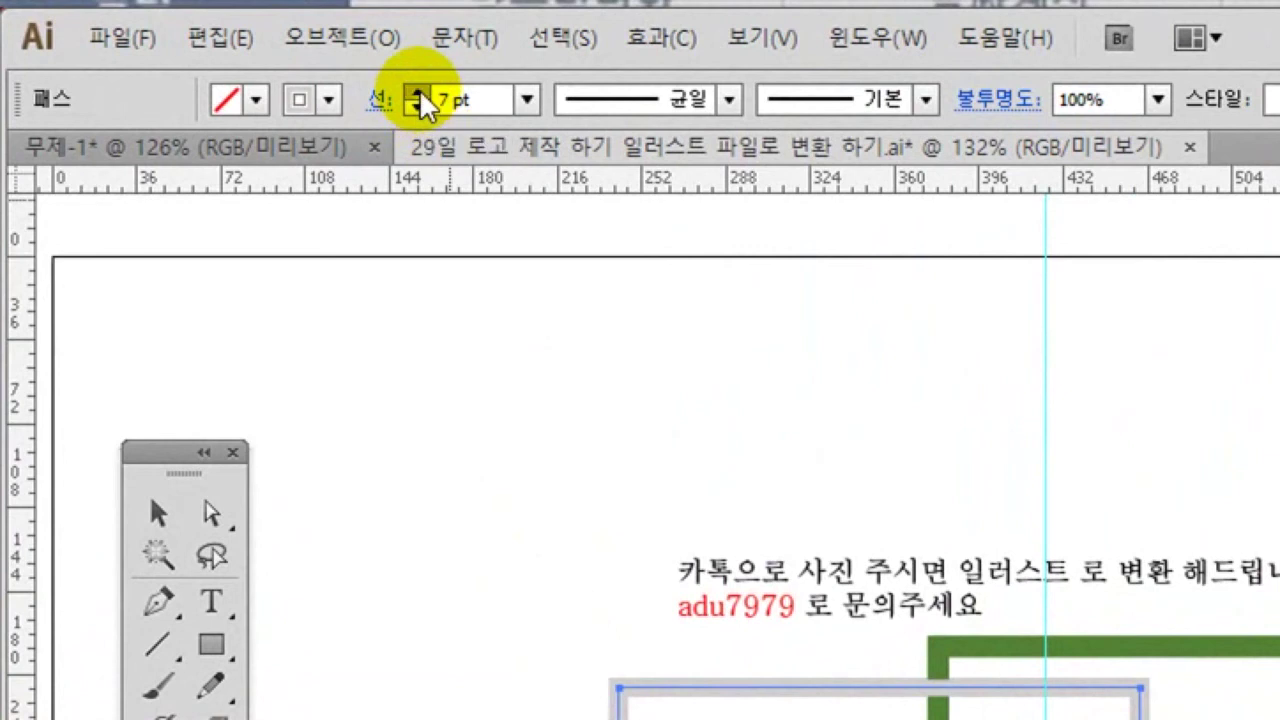
left_click(416, 92)
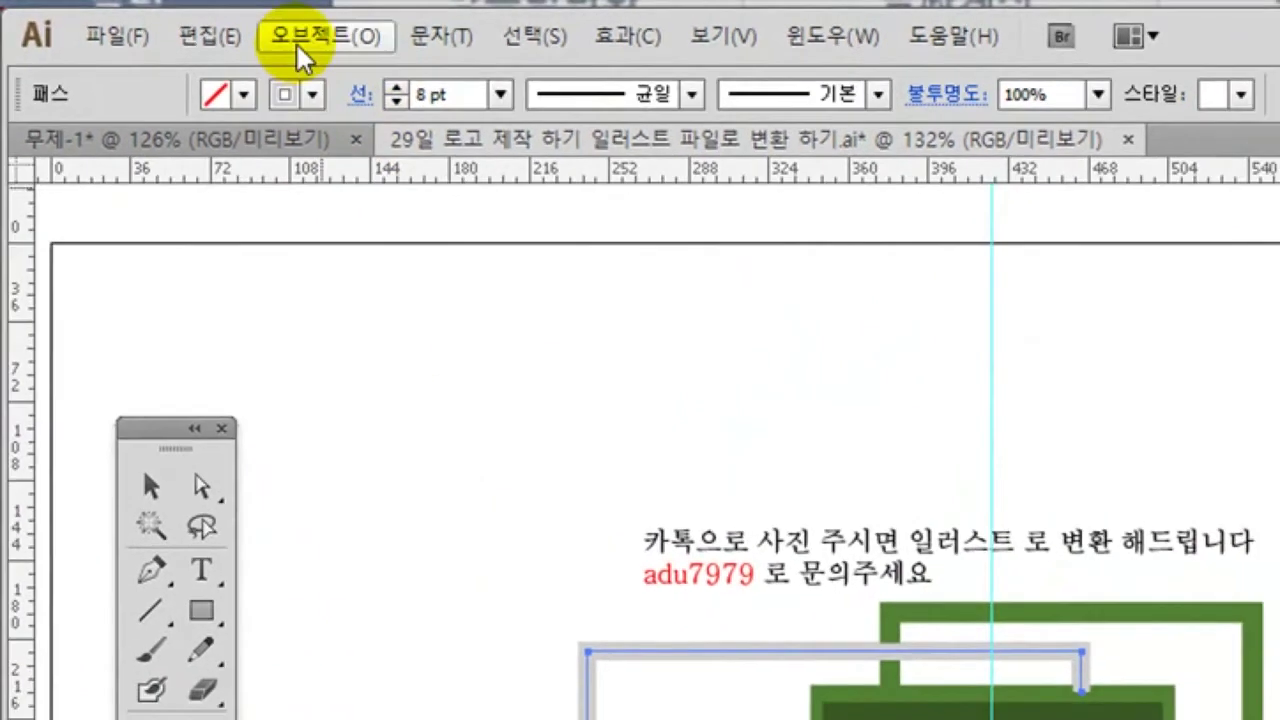
Convert the strokes of the three grey frame paths to filled shapes with Outline Stroke
left_click(342, 37)
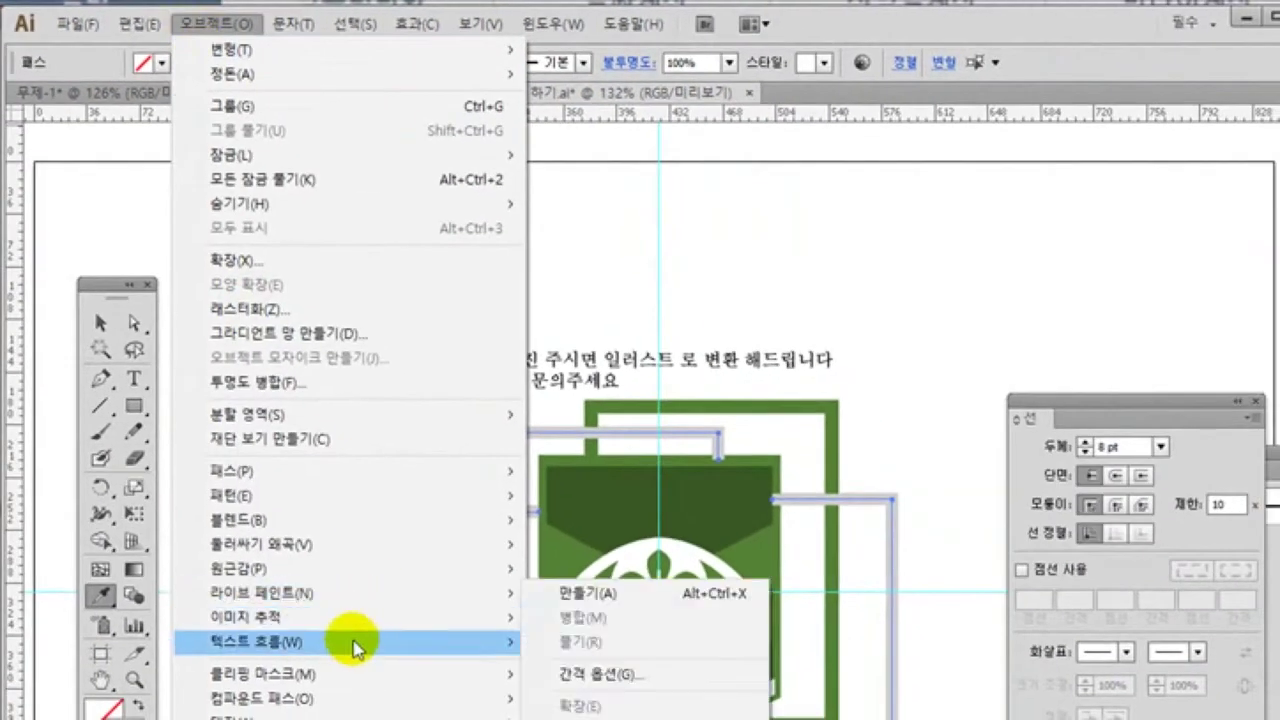
mouse_move(335, 499)
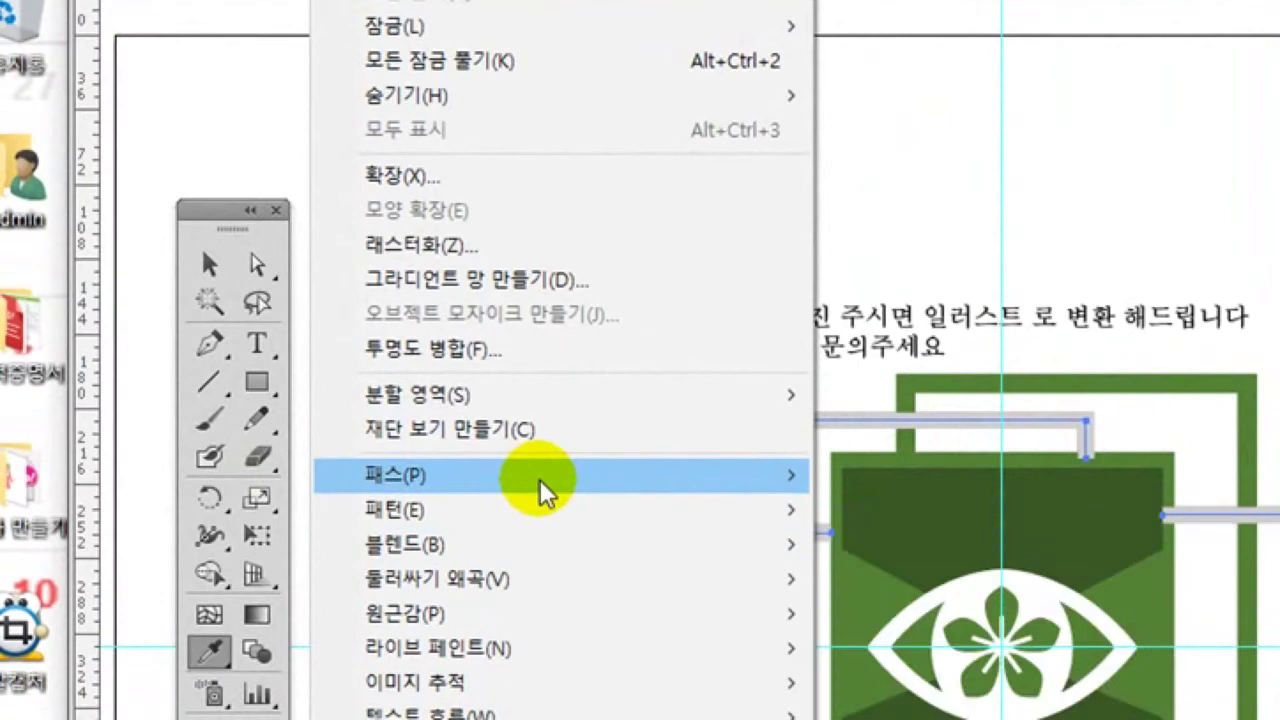
mouse_move(539, 479)
left_click(915, 556)
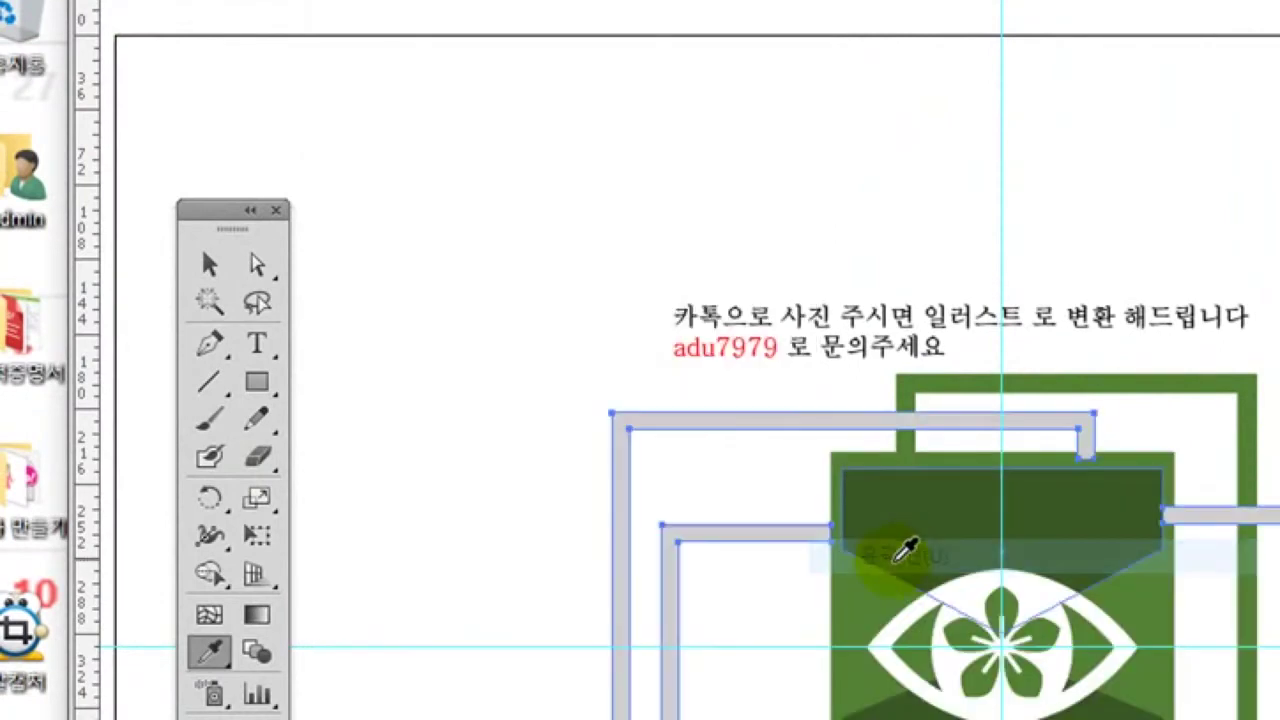
Select the outlined grey frames and arrange them behind the green badge shapes
left_click(205, 266)
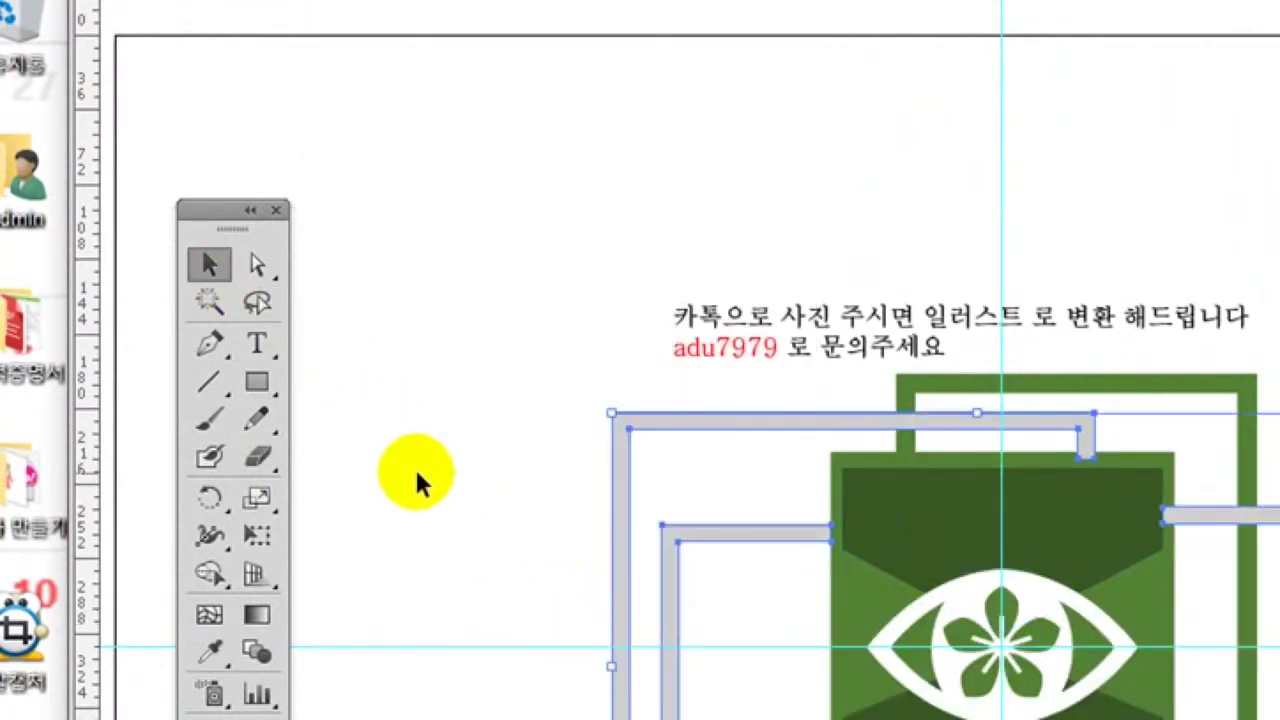
left_click(672, 619)
left_click(618, 611, "shift")
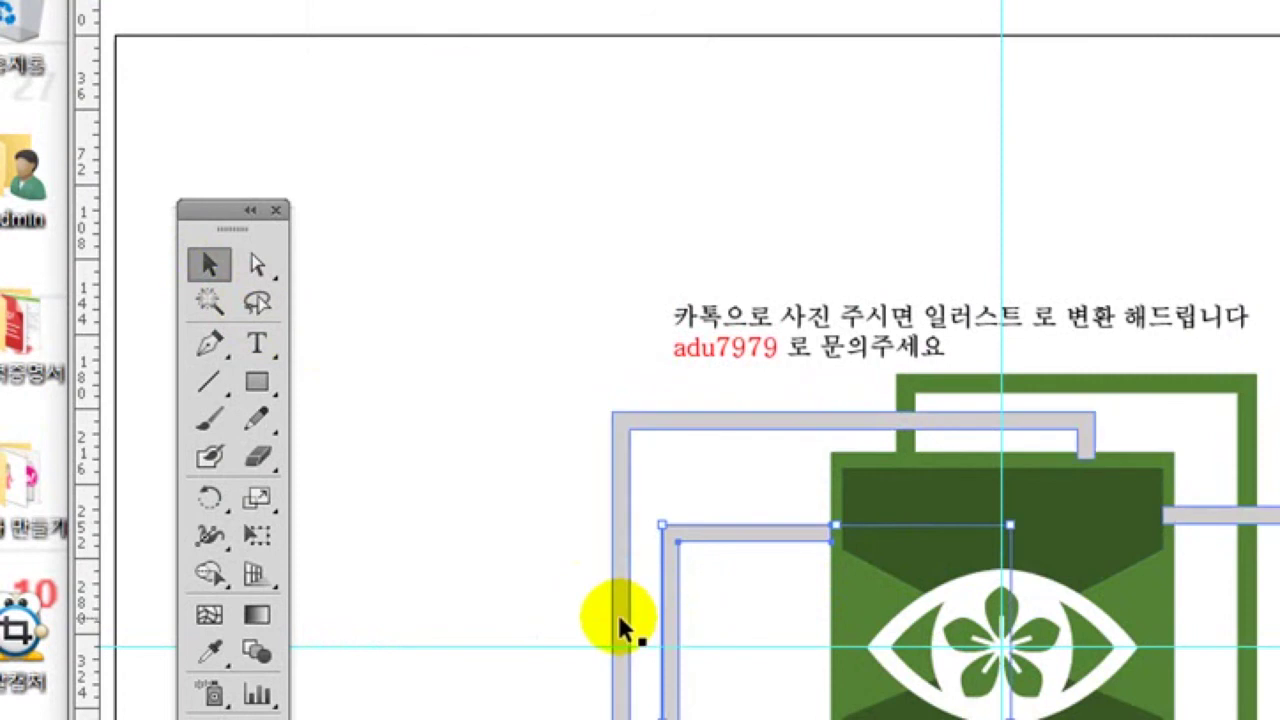
left_click(633, 654)
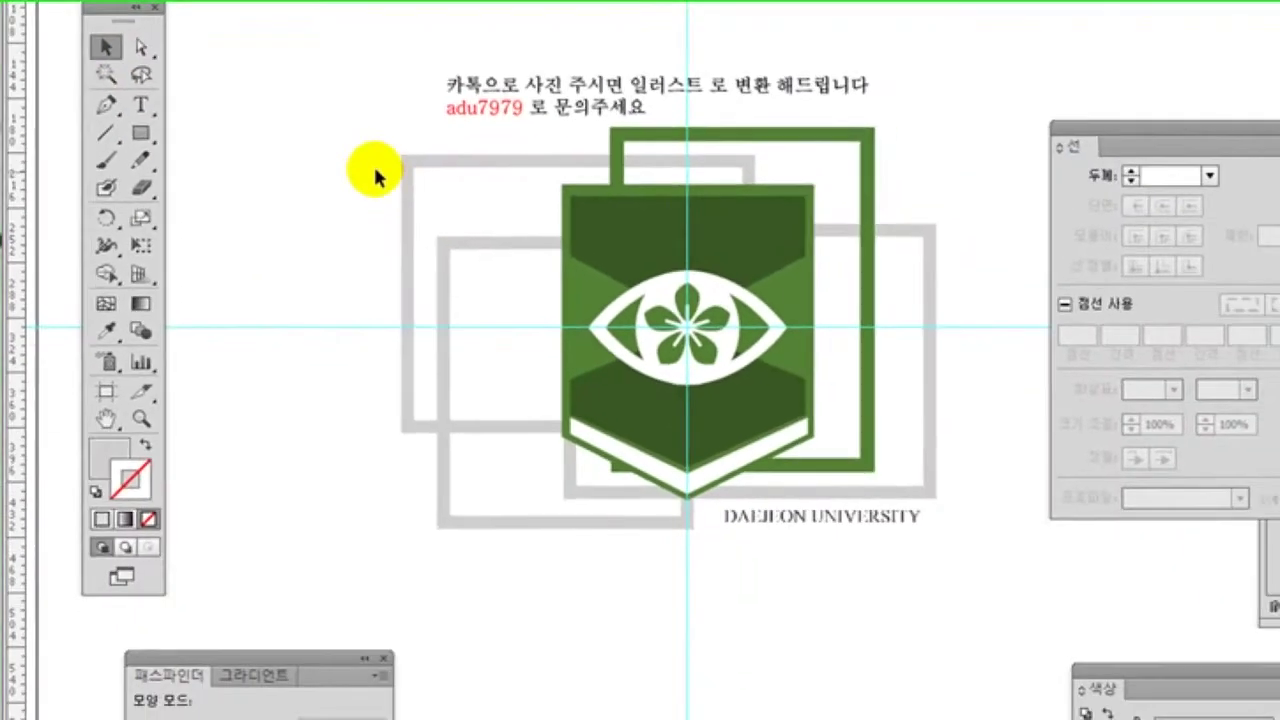
Move all traced logo shapes straight down below the reference image, leaving the heading text in place, and save the document
left_click_drag(383, 82, 918, 562)
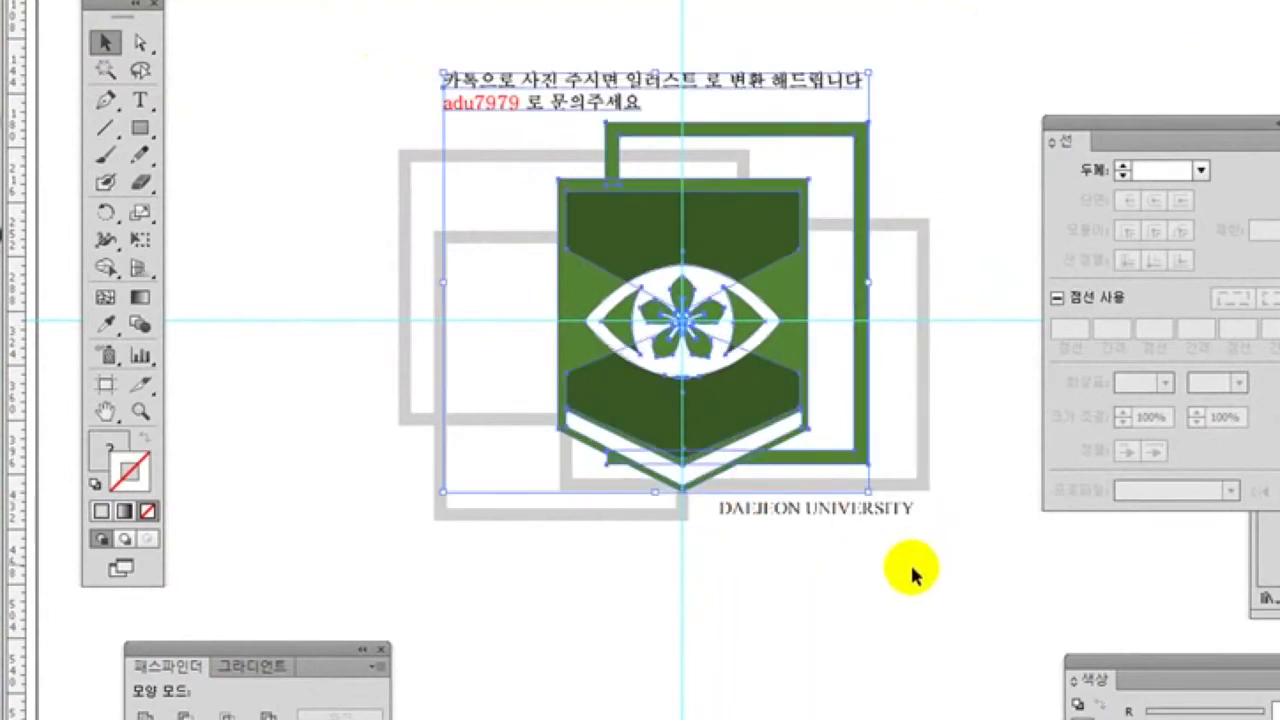
left_click(868, 635)
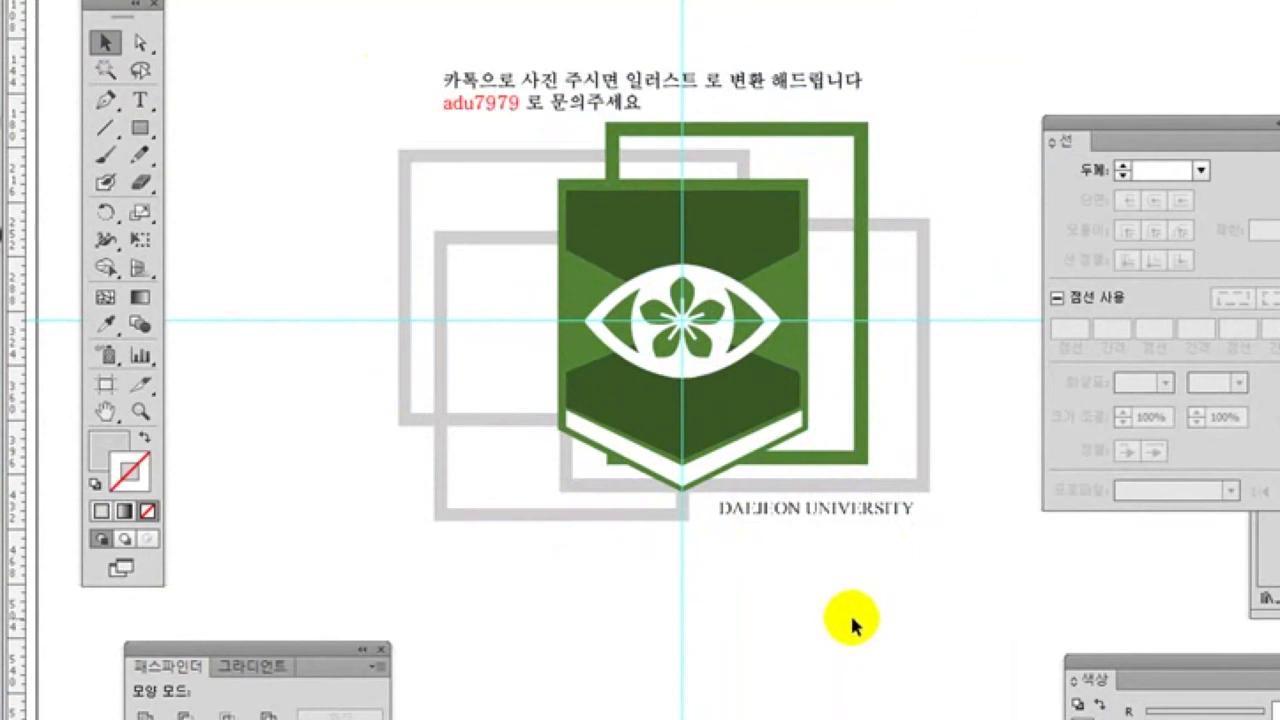
left_click_drag(318, 38, 980, 674)
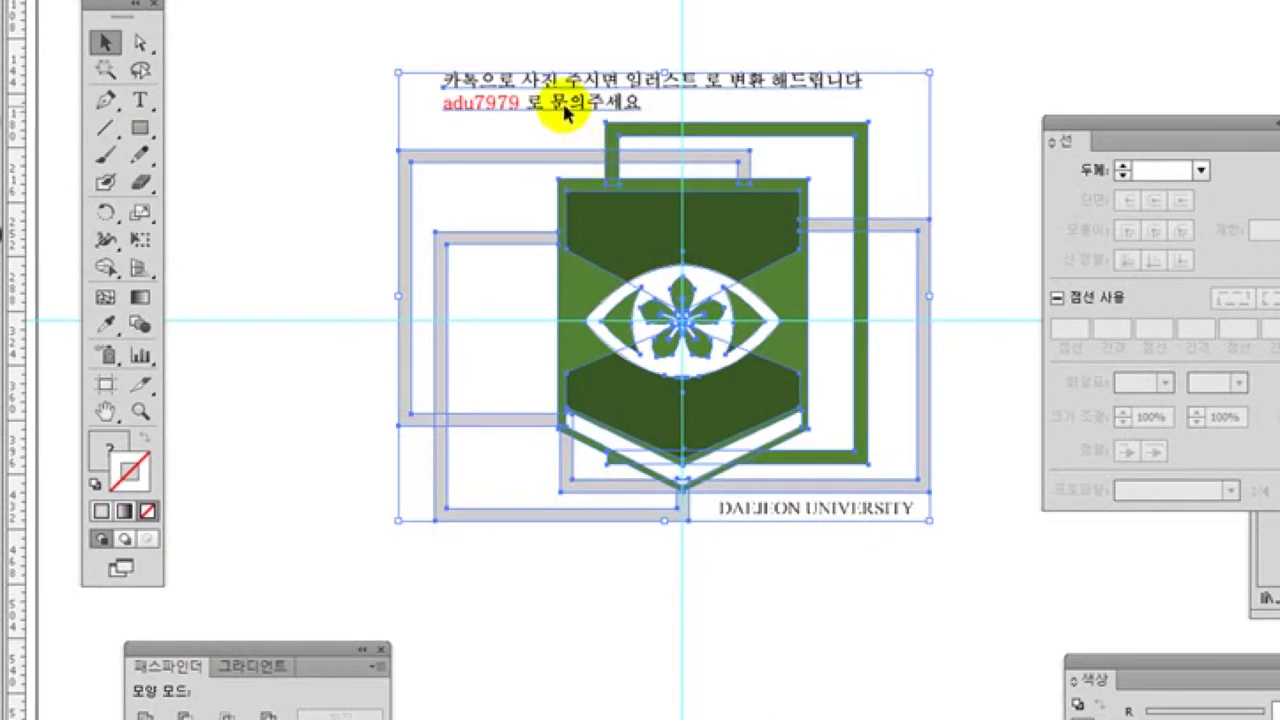
left_click_drag(612, 180, 678, 615)
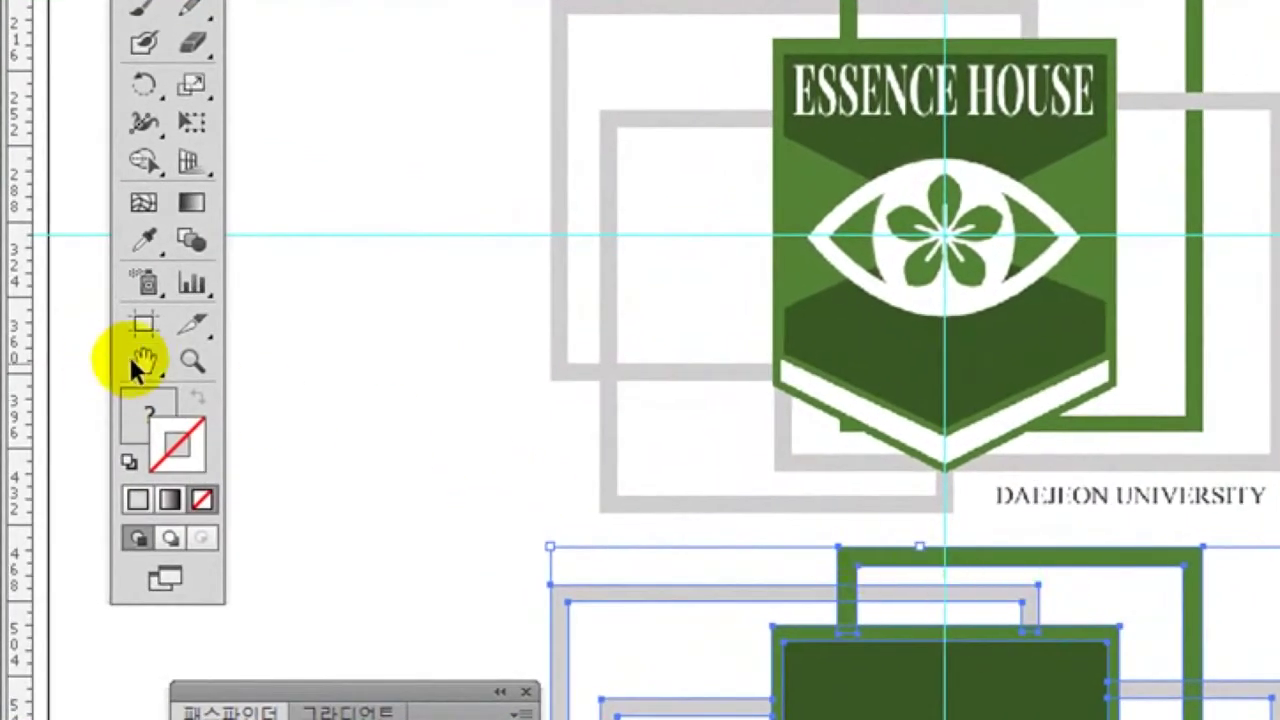
left_click(143, 362)
left_click_drag(743, 466, 743, 395)
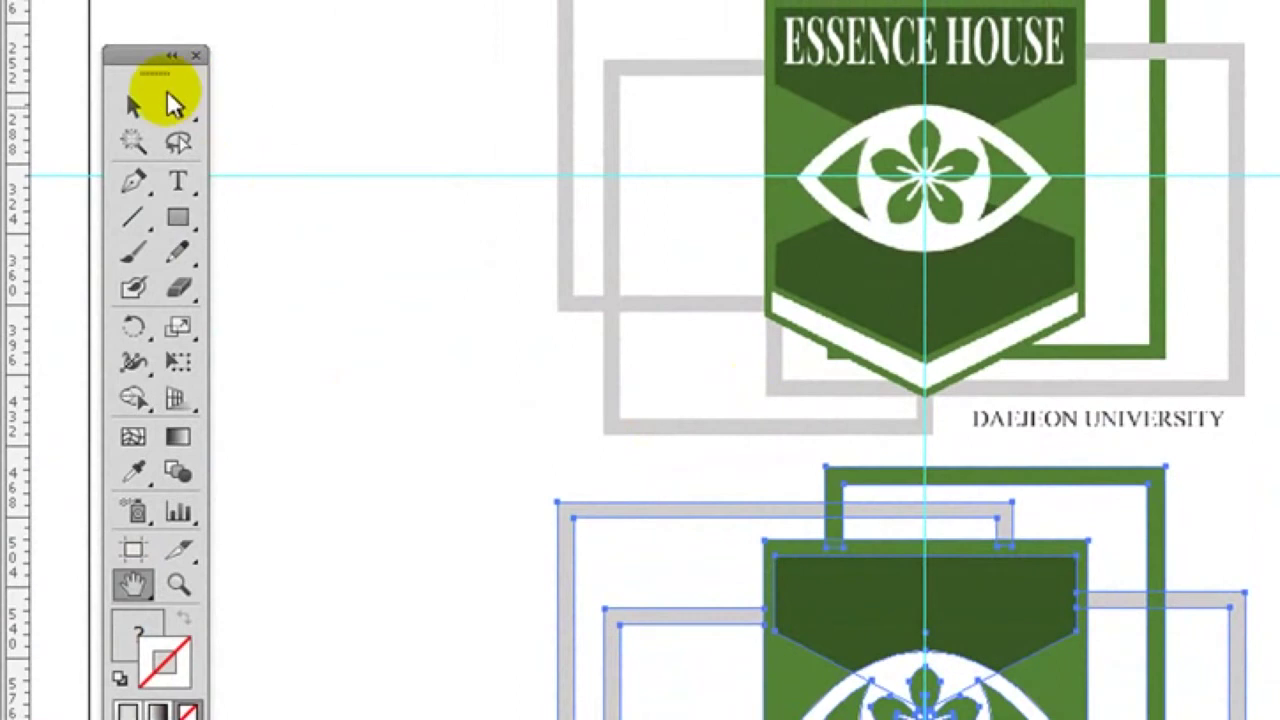
left_click(134, 106)
left_click(338, 262)
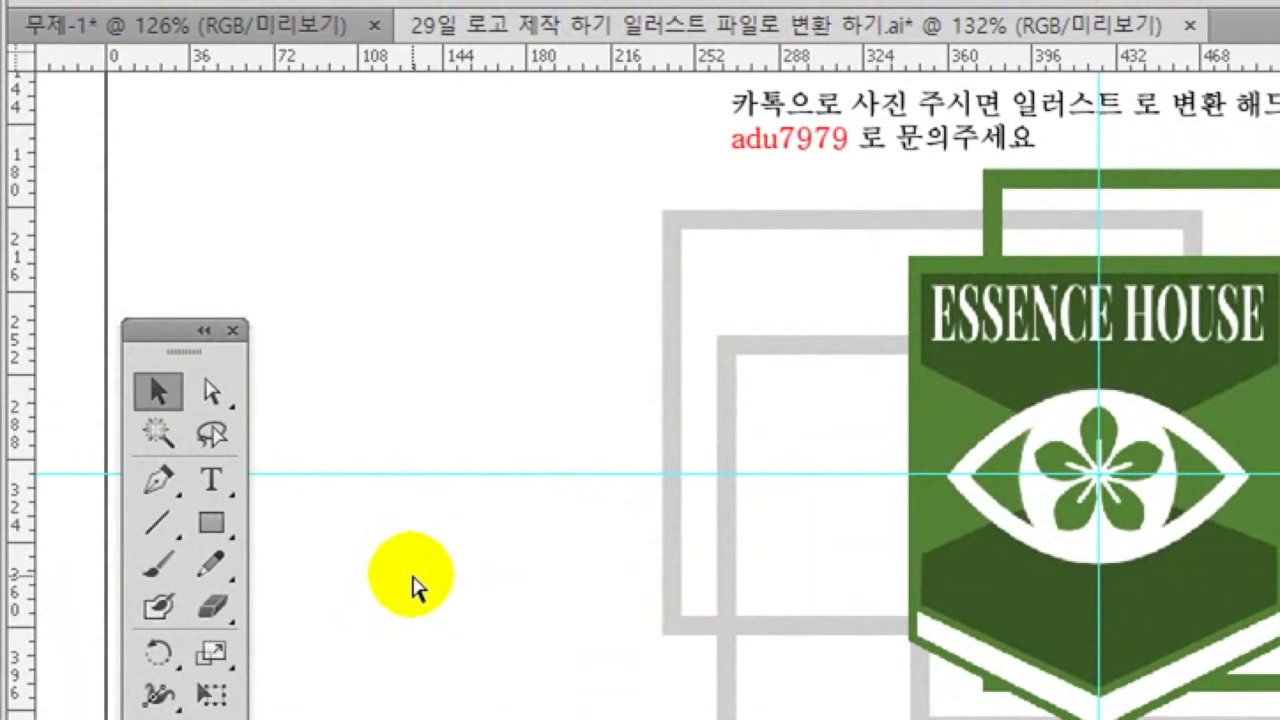
key("ctrl+s")
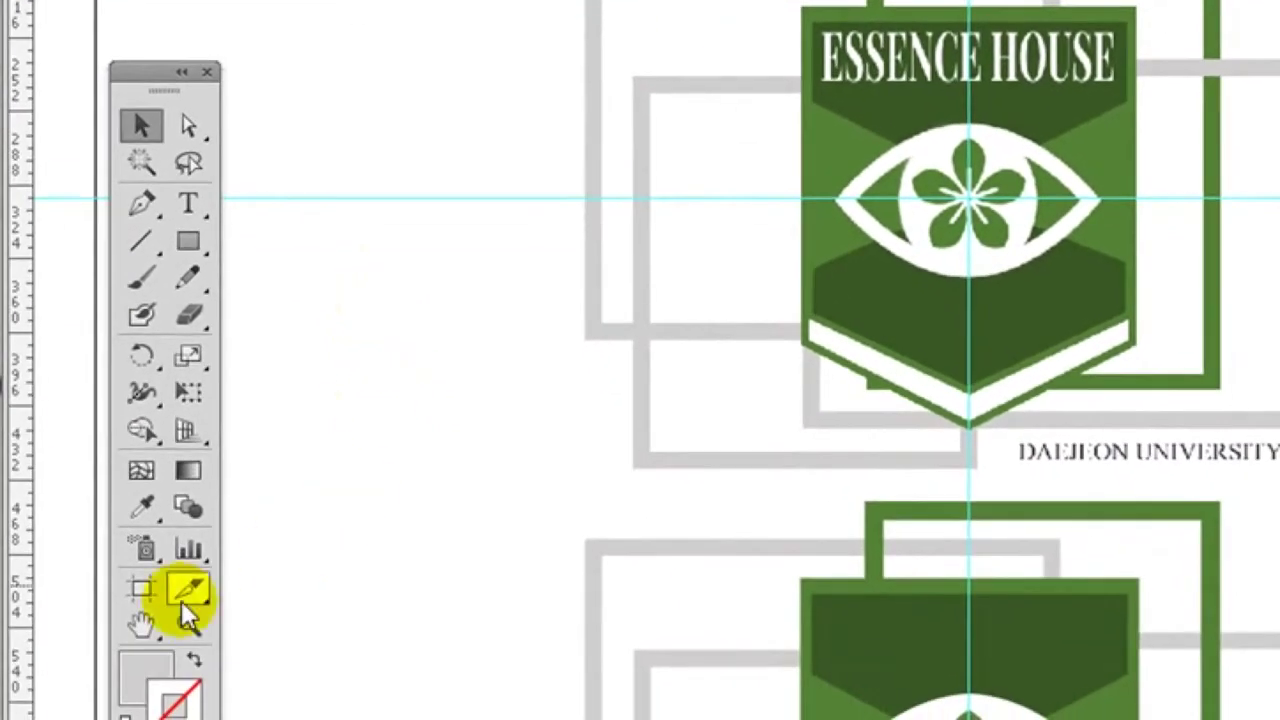
Add the text "ESSENCE HOUSE" just below the reference lettering in the upper part of the badge
left_click(188, 623)
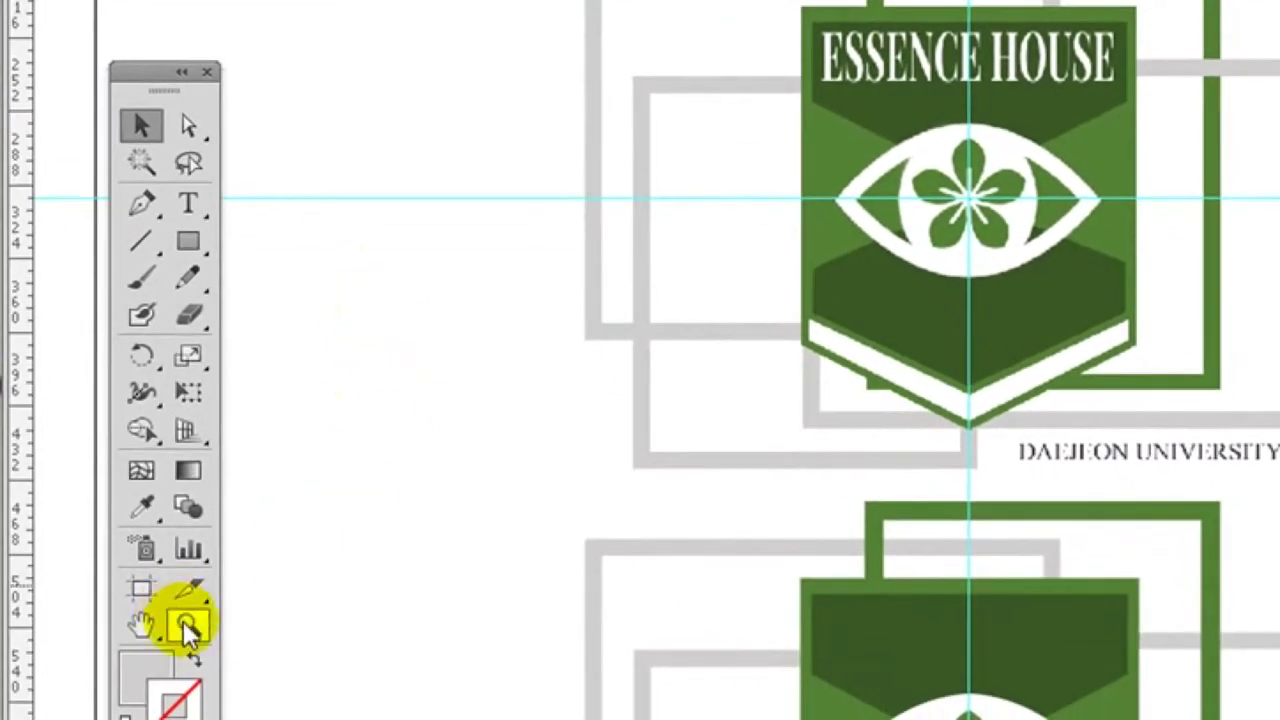
left_click(952, 110)
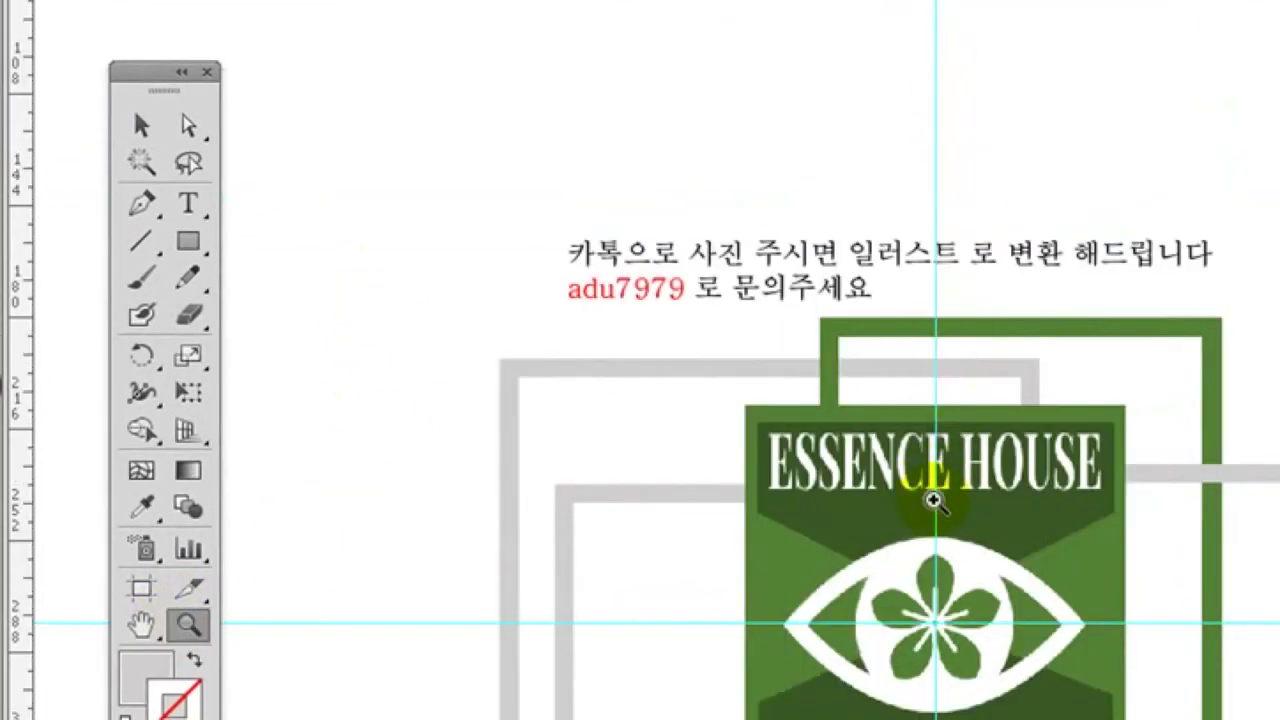
left_click(934, 493)
left_click(918, 508)
left_click(900, 516)
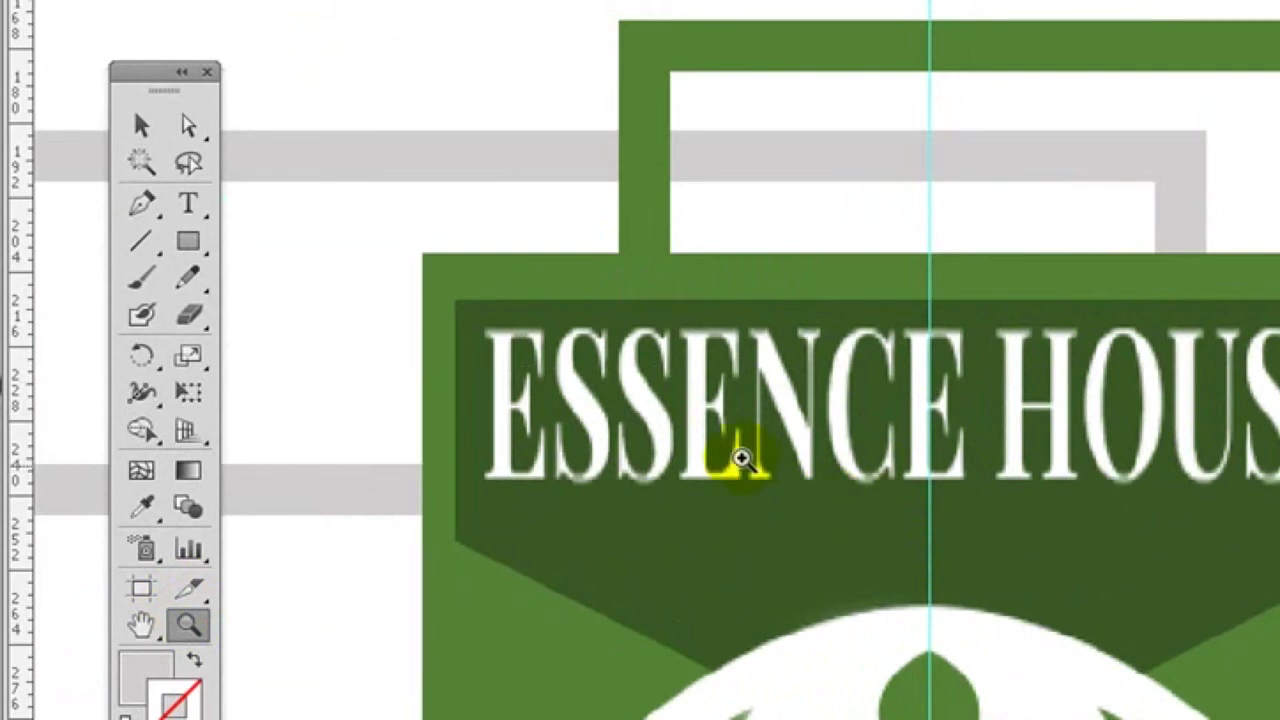
left_click(188, 204)
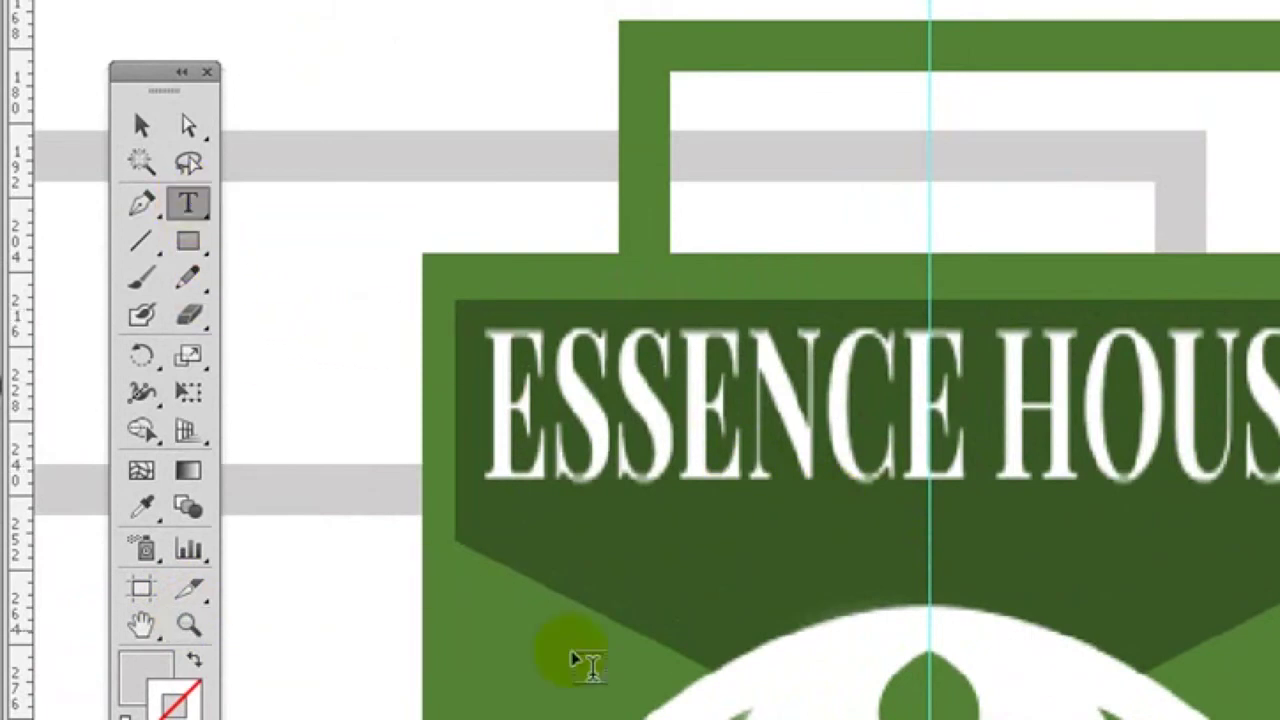
left_click(497, 612)
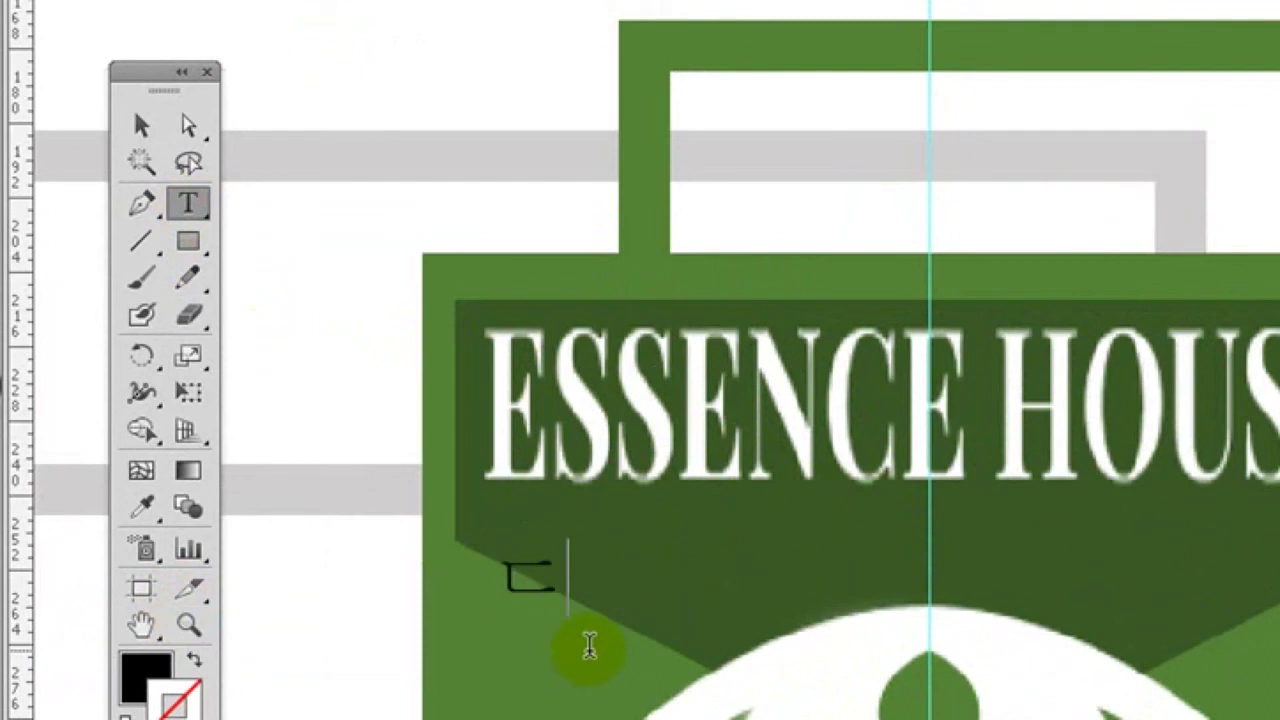
type("E")
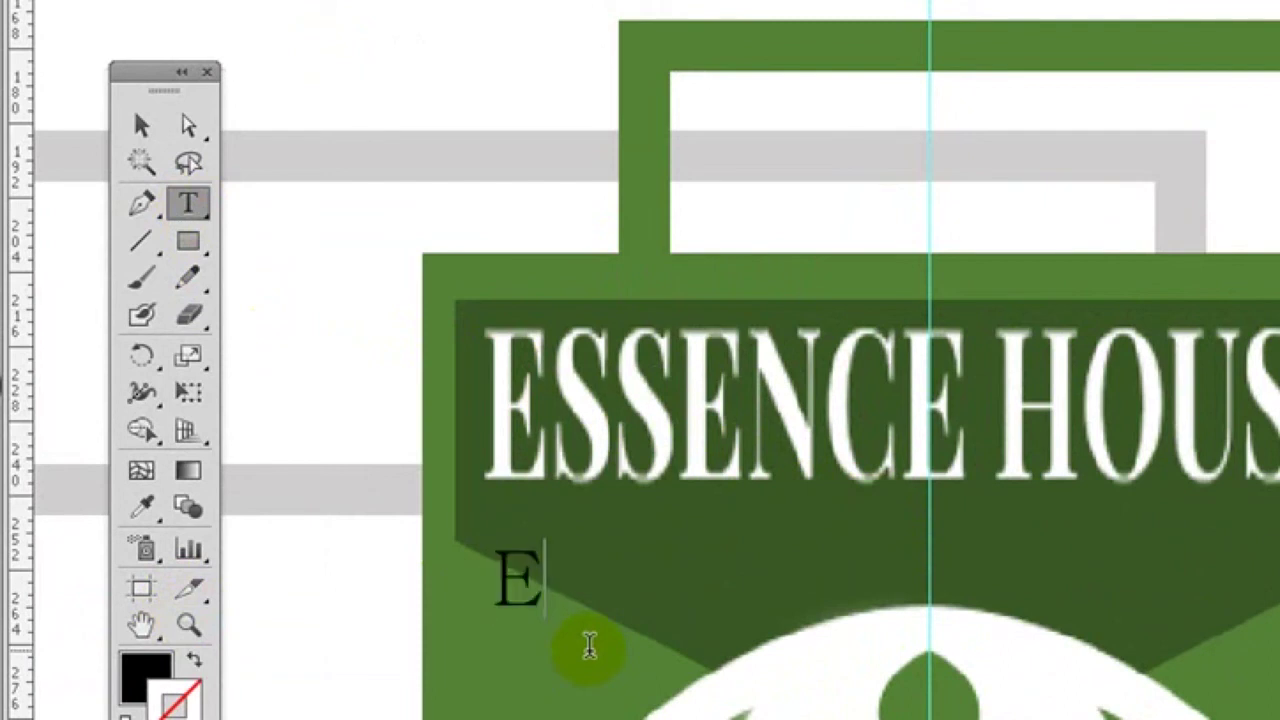
type("SS")
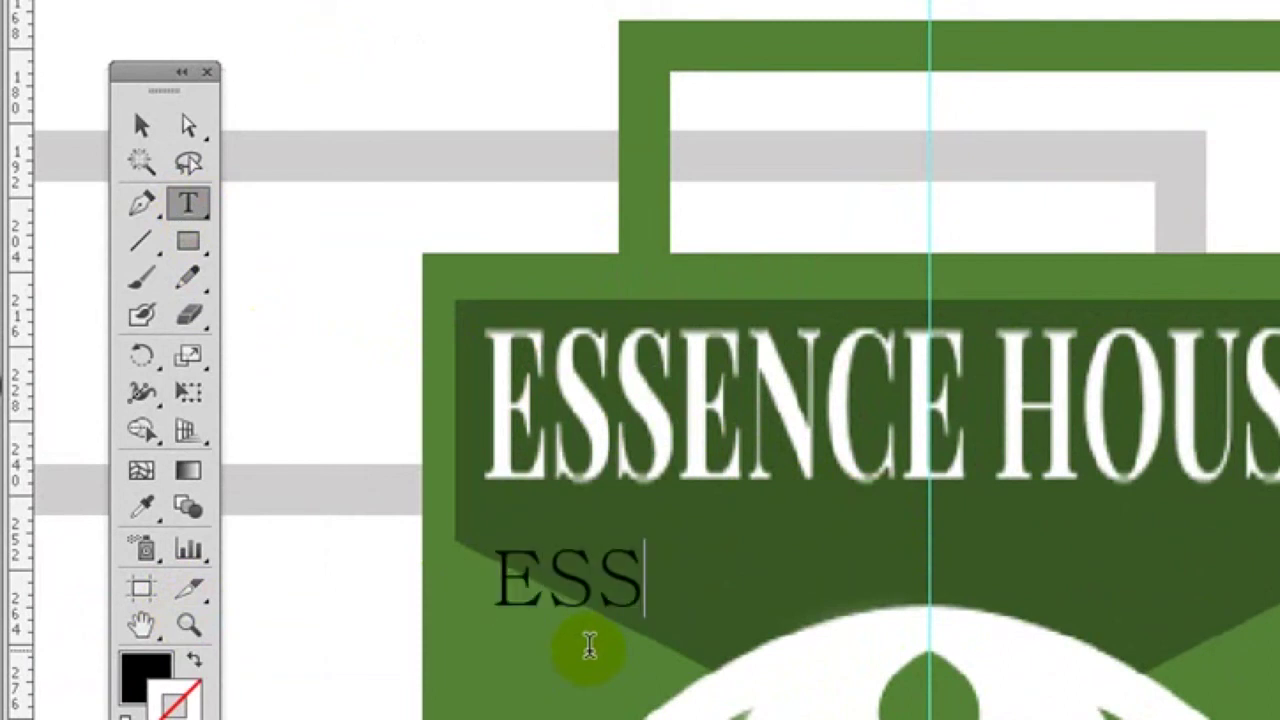
type("EN")
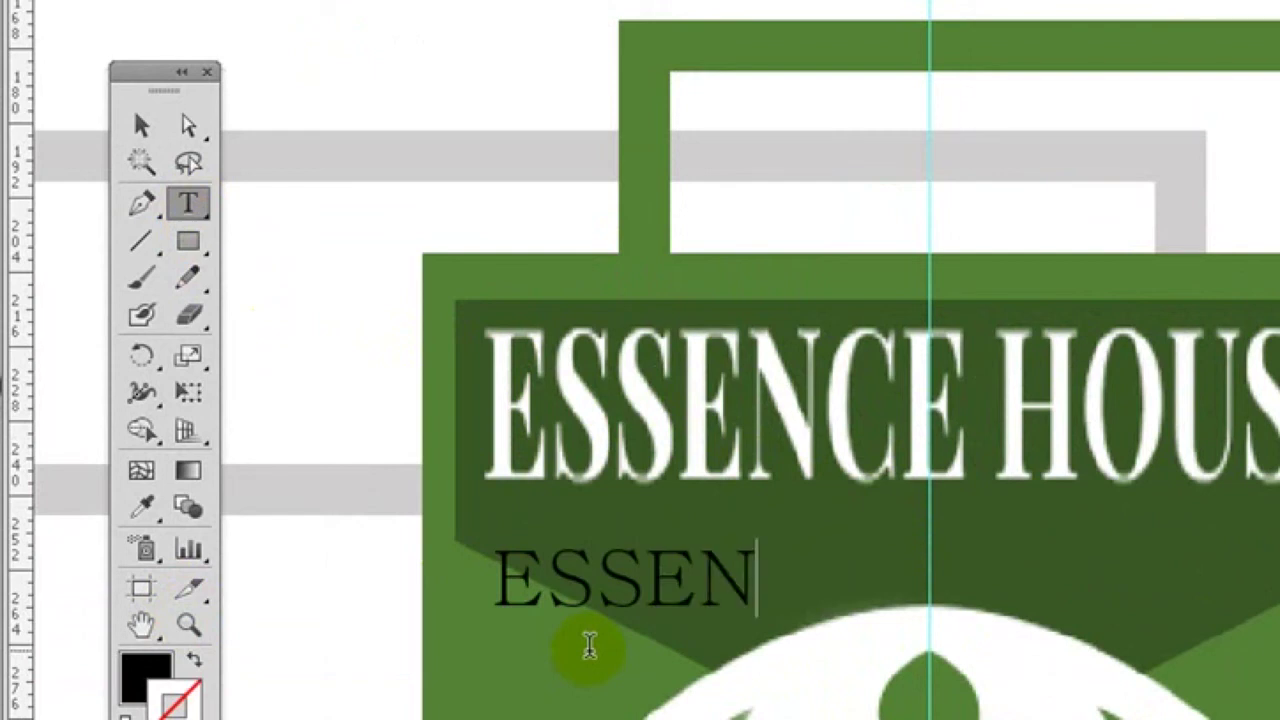
type("CE")
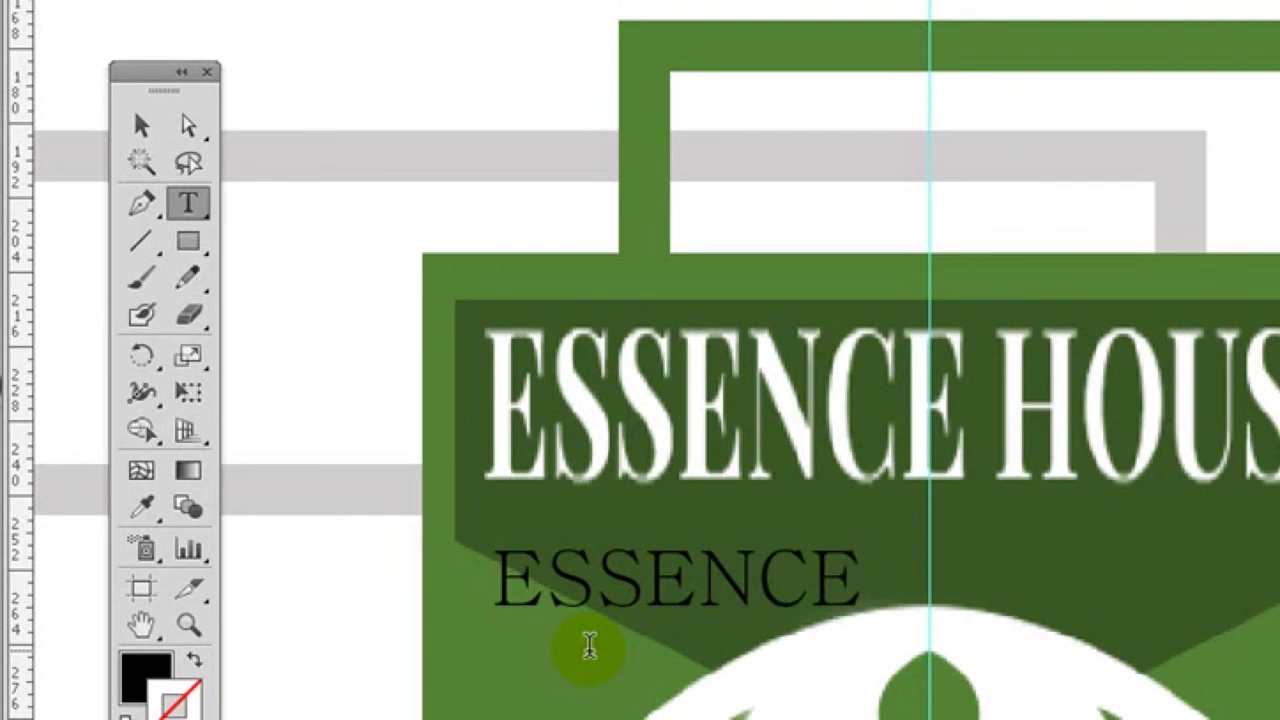
type(" HOUSE")
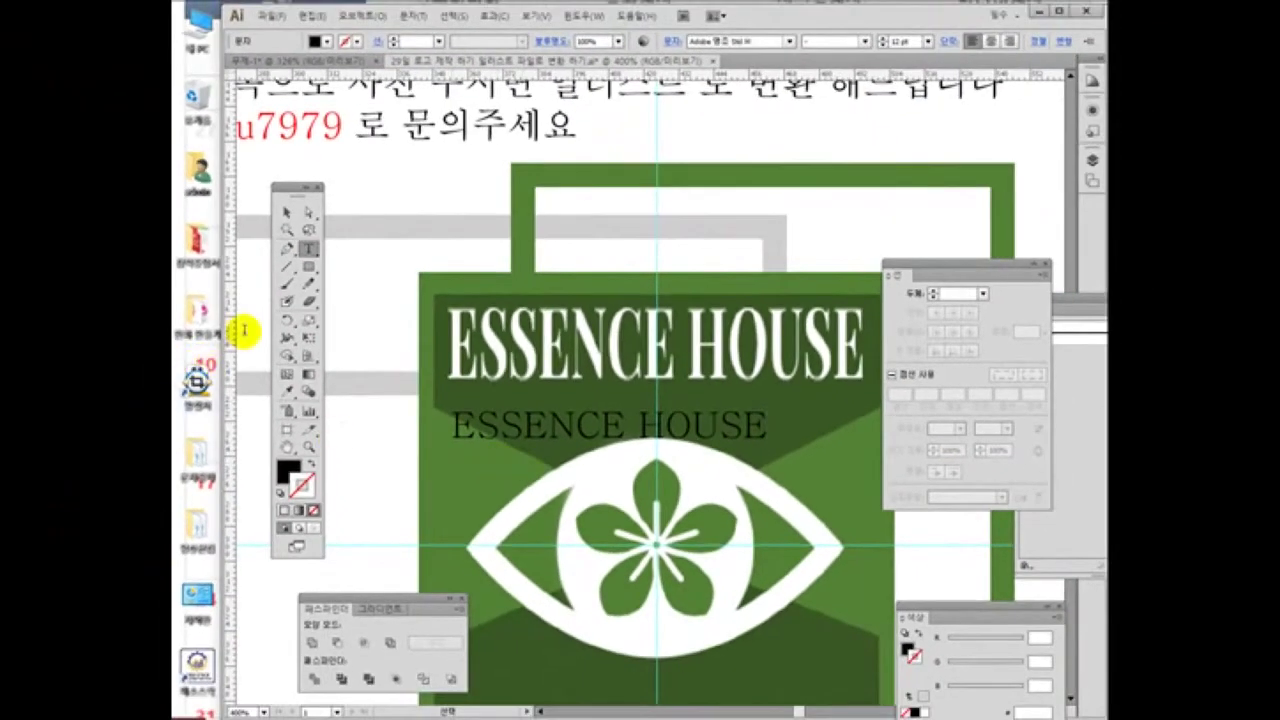
Move the stroke settings window off the artwork and scale the ESSENCE HOUSE text up to about 15.4 pt, matching the reference lettering's width
left_click(286, 212)
left_click_drag(914, 269, 1010, 470)
left_click_drag(767, 440, 857, 528)
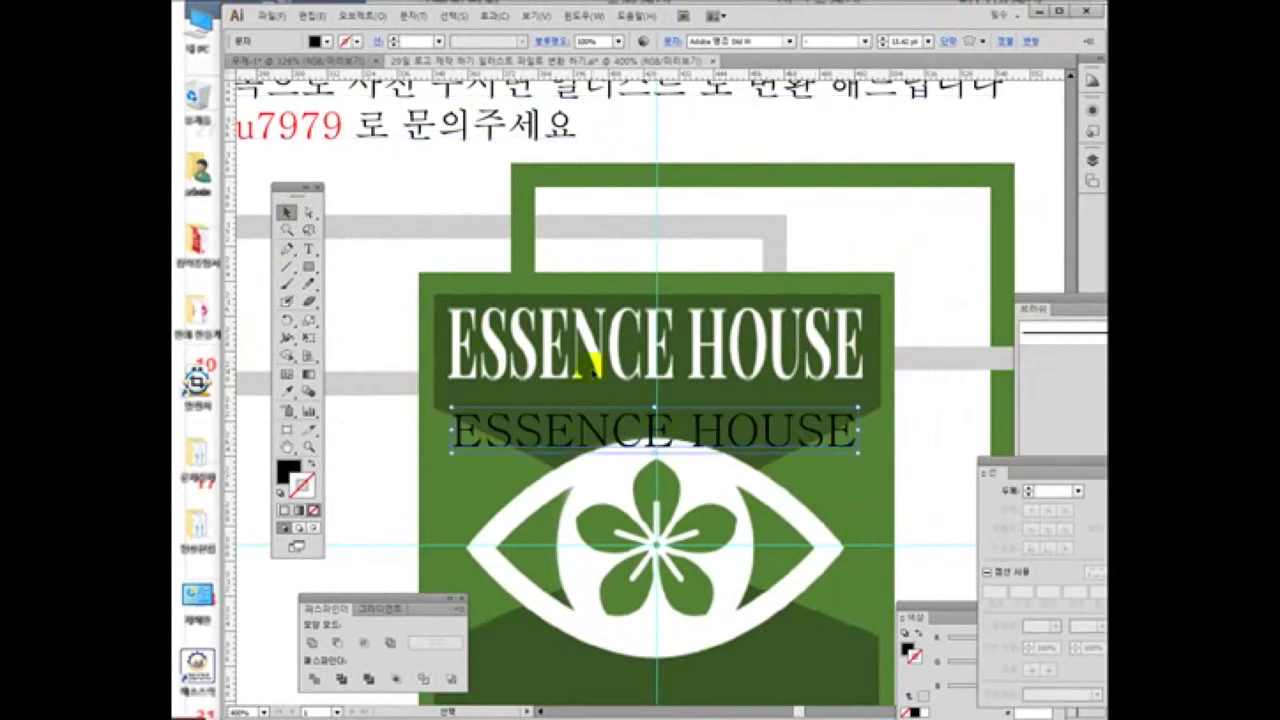
Change the font of the ESSENCE HOUSE text to HY견명조
left_click(791, 42)
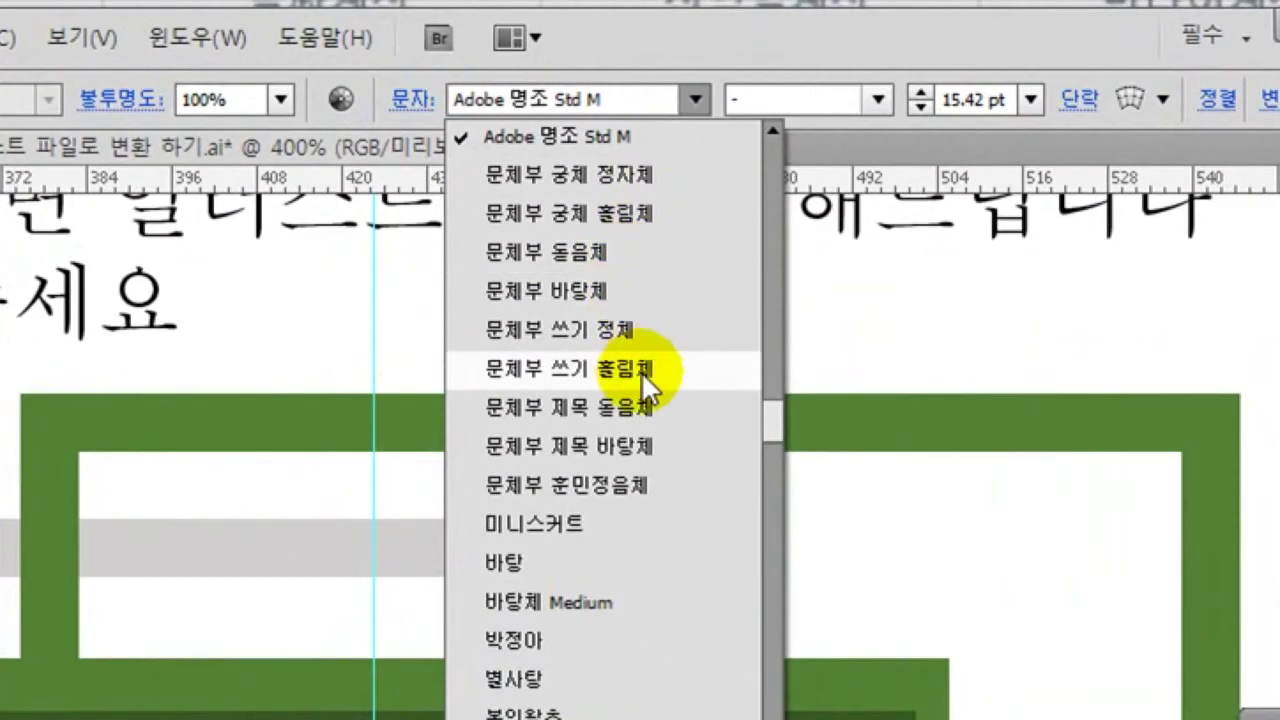
left_click_drag(776, 422, 772, 362)
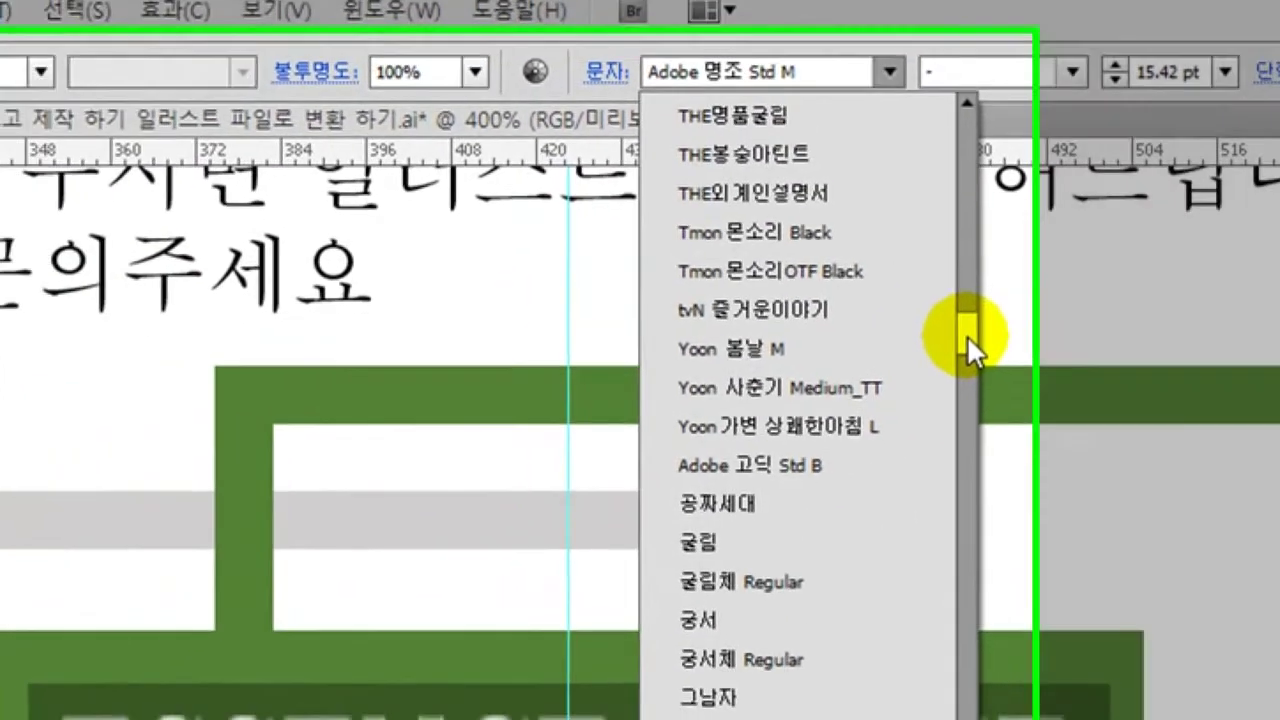
left_click_drag(1217, 299, 1211, 135)
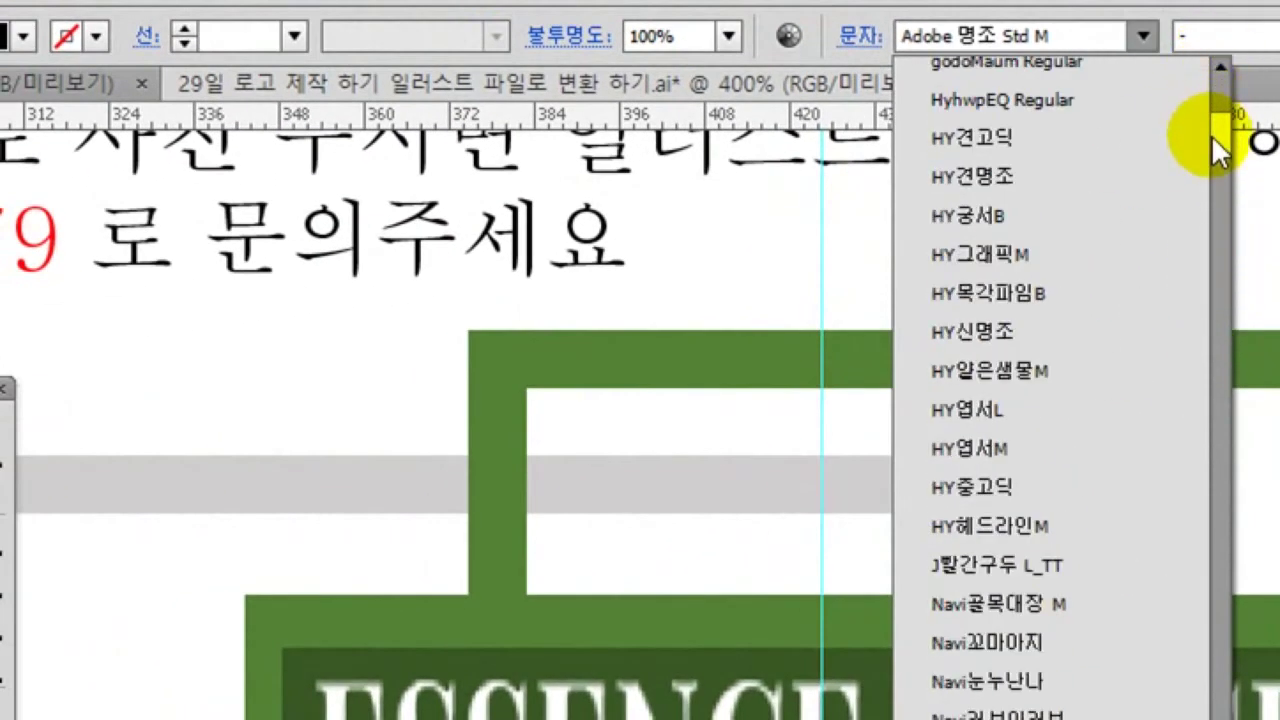
left_click(1075, 186)
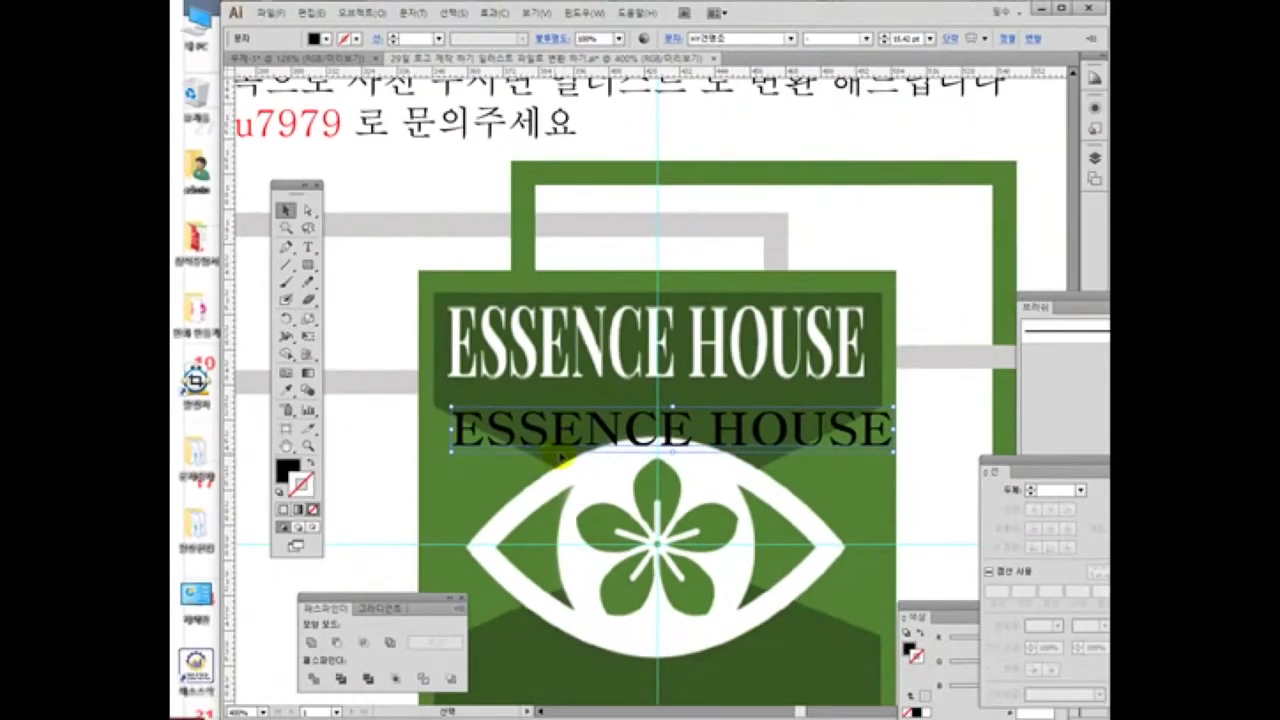
Move the ESSENCE HOUSE text up over the white reference lettering and stretch it vertically to match the lettering's height
left_click_drag(446, 430, 447, 432)
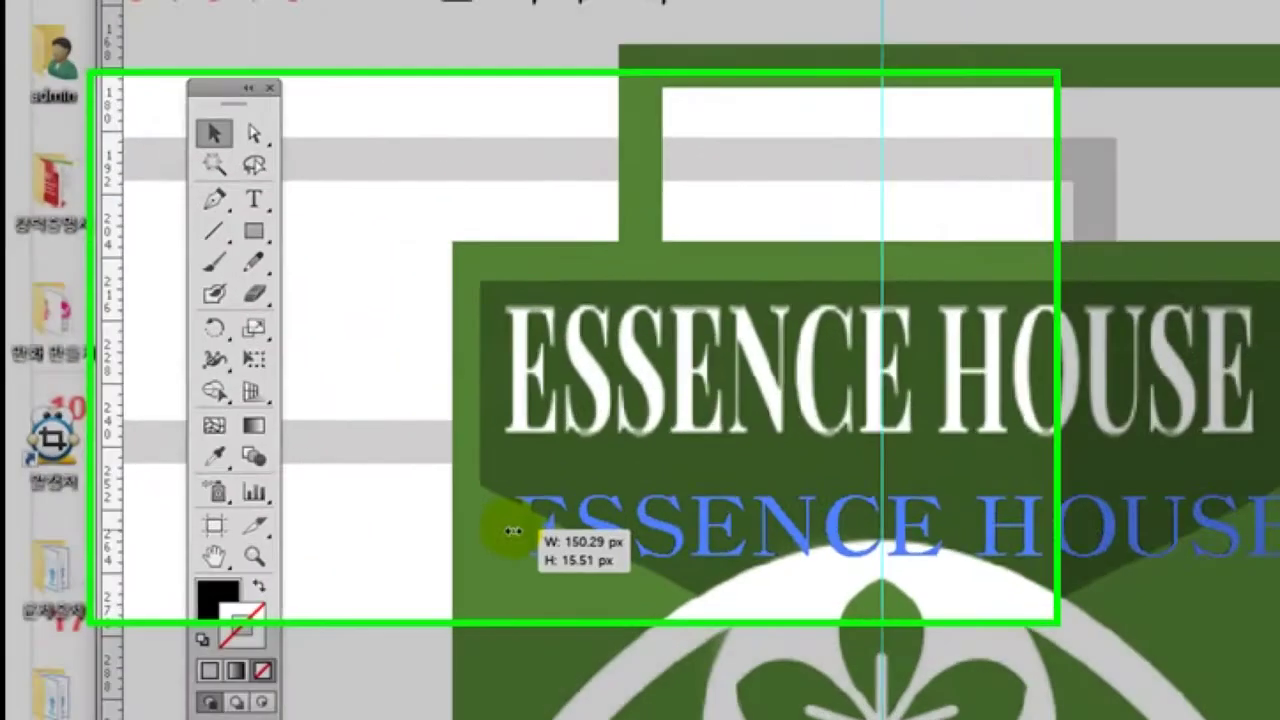
left_click_drag(545, 608, 545, 606)
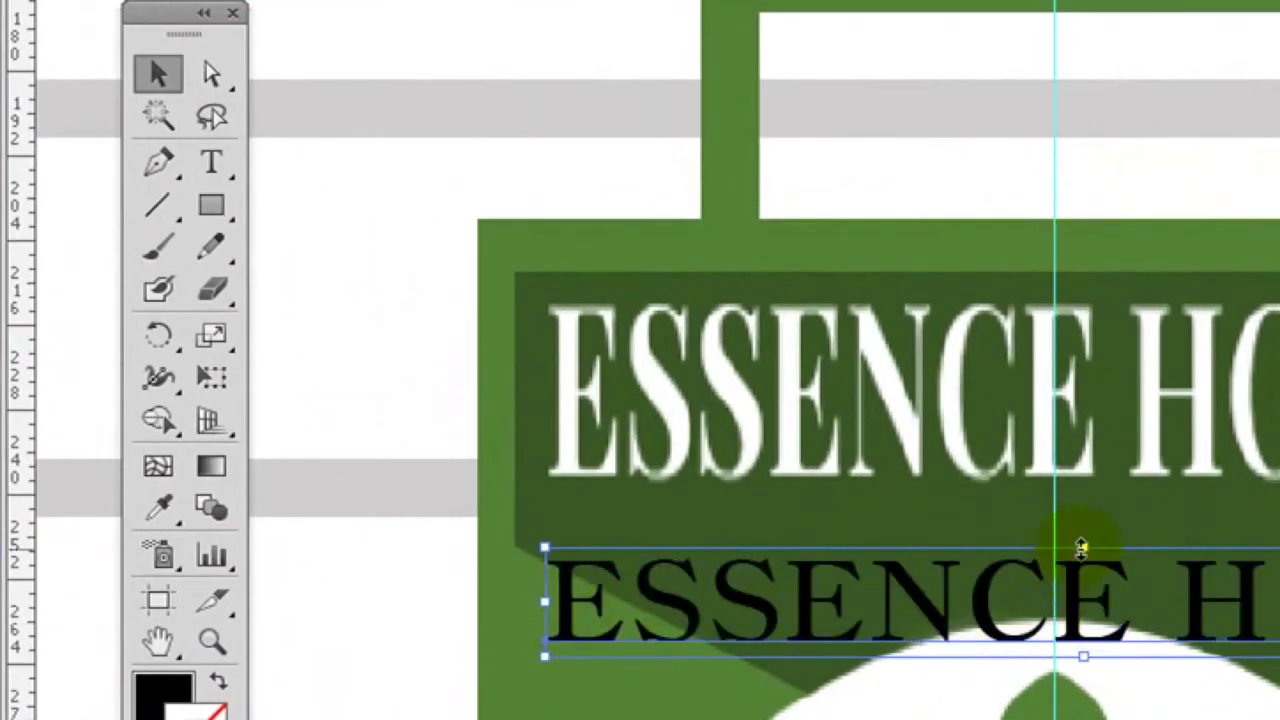
left_click_drag(1082, 542, 1082, 482)
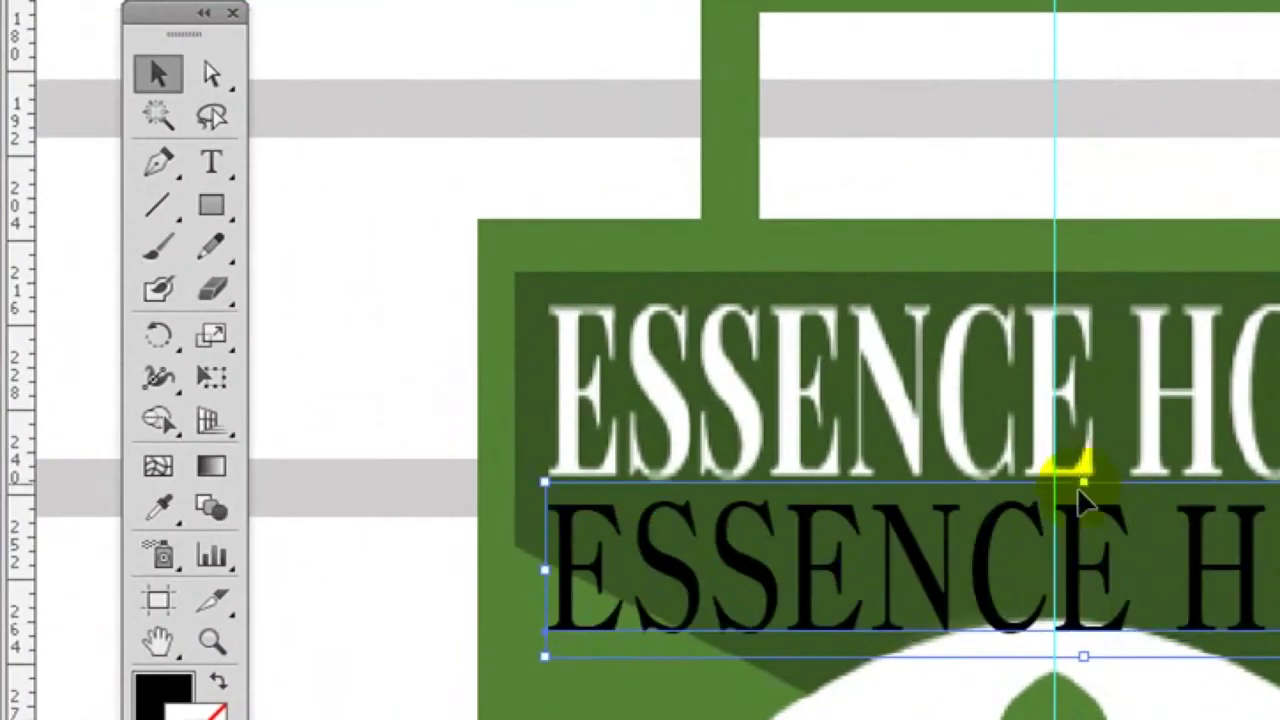
left_click_drag(1014, 614, 1031, 431)
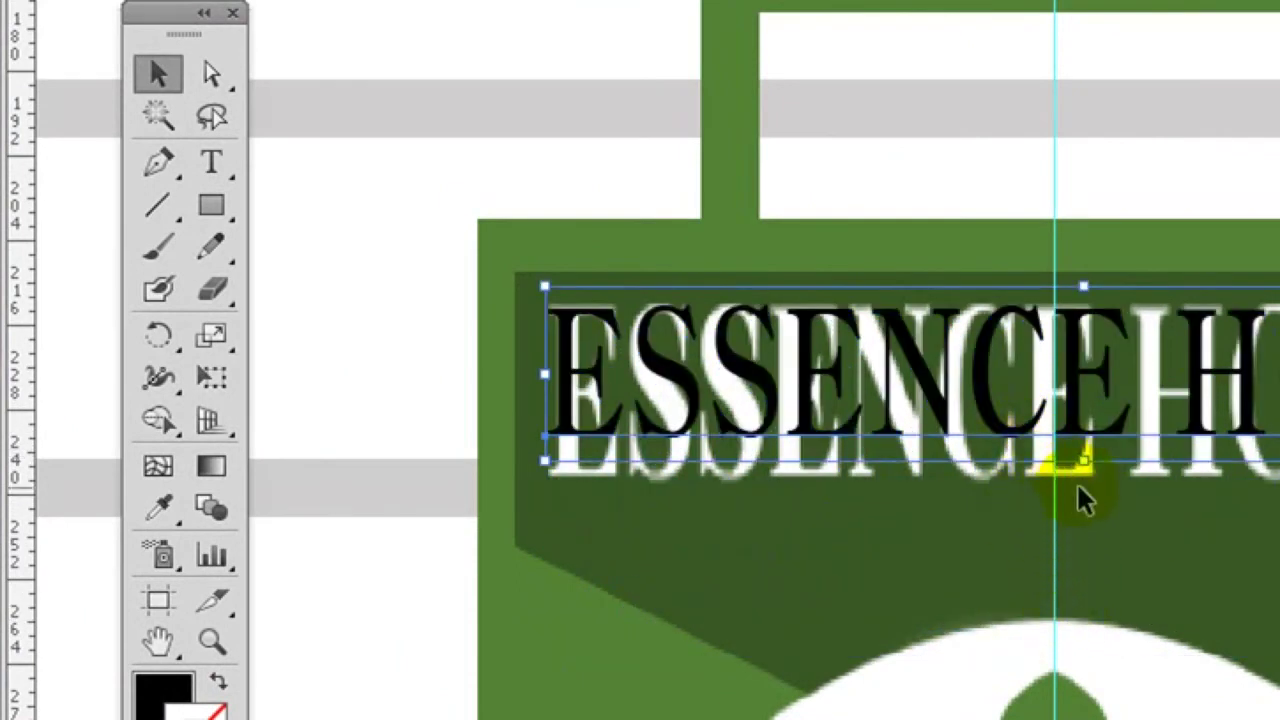
left_click_drag(1084, 464, 1084, 512)
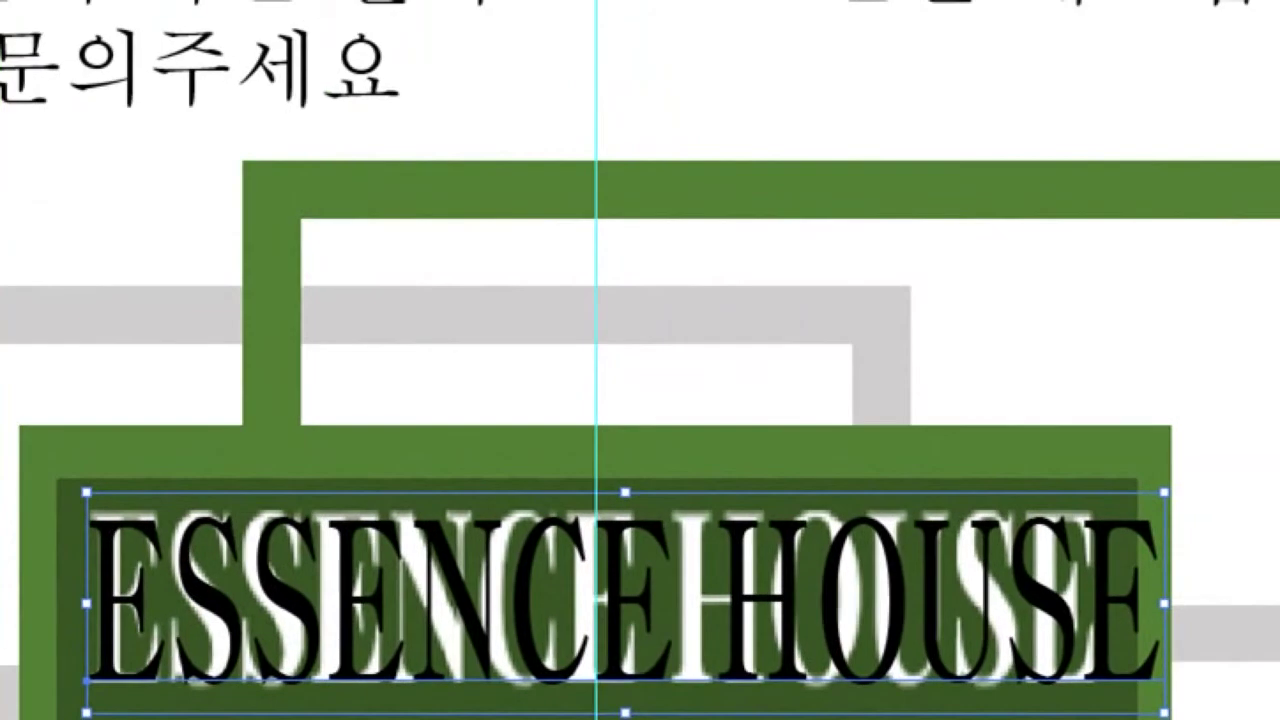
Narrow the ESSENCE HOUSE text to the reference lettering's width and nudge it slightly up to line up with it
left_click_drag(1168, 604, 1110, 608)
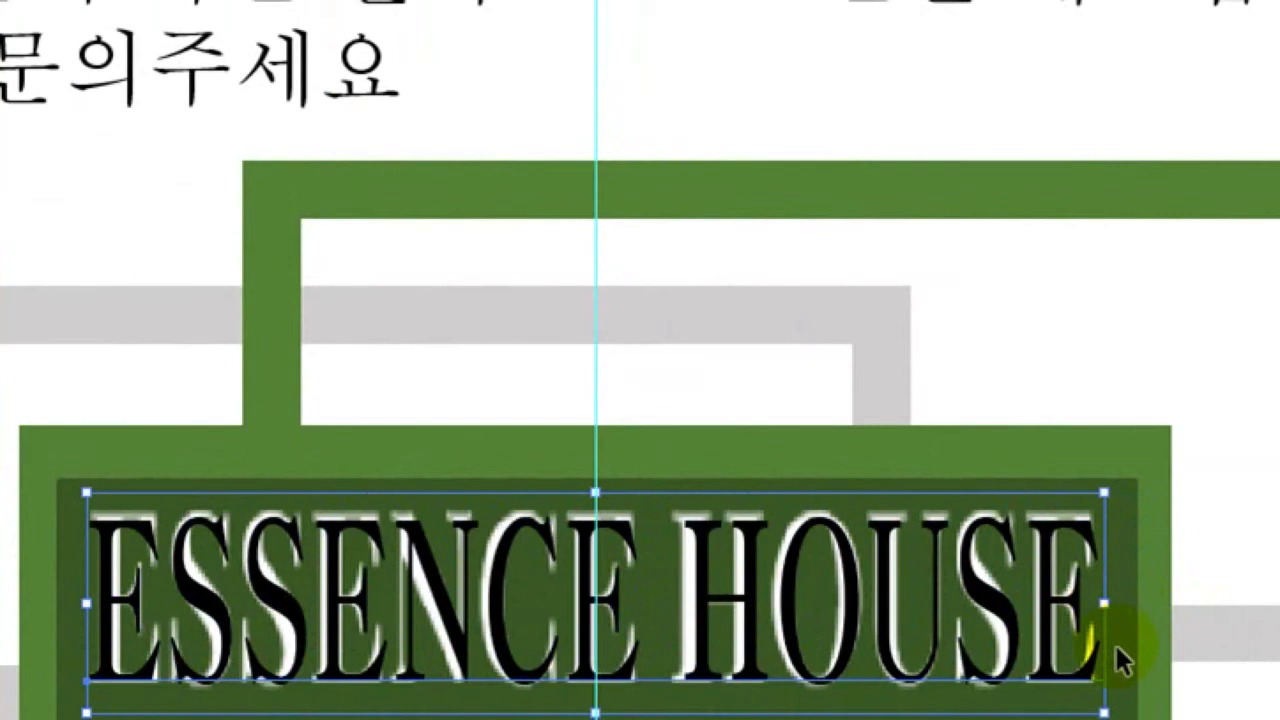
key("Up")
key("Up")
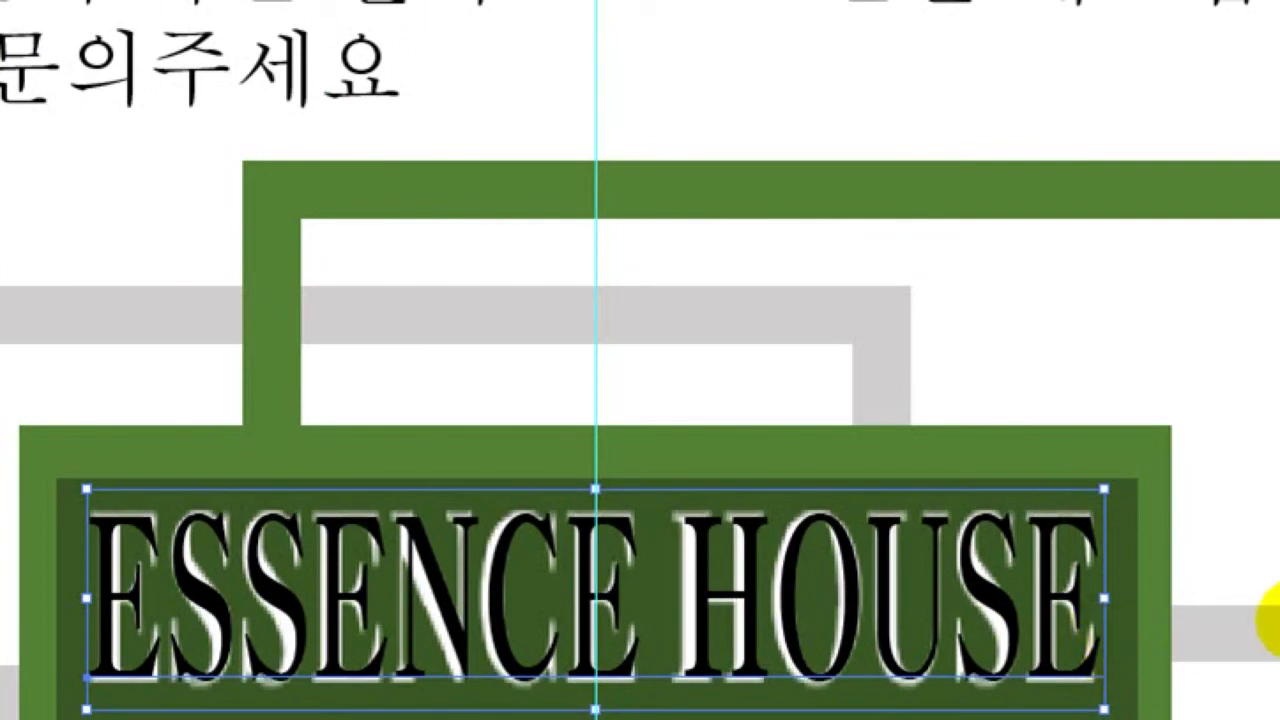
left_click_drag(1108, 600, 1103, 600)
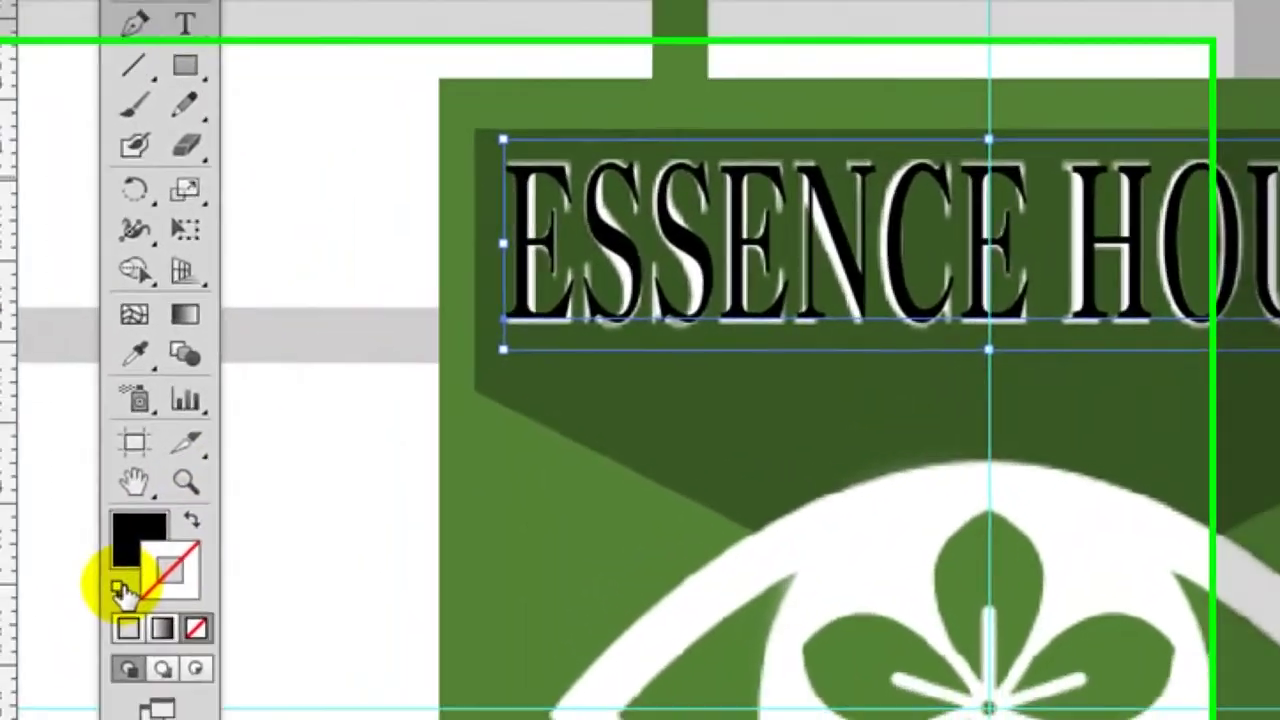
Give the ESSENCE HOUSE text a white fill with no stroke and convert it to outlines
left_click(118, 588)
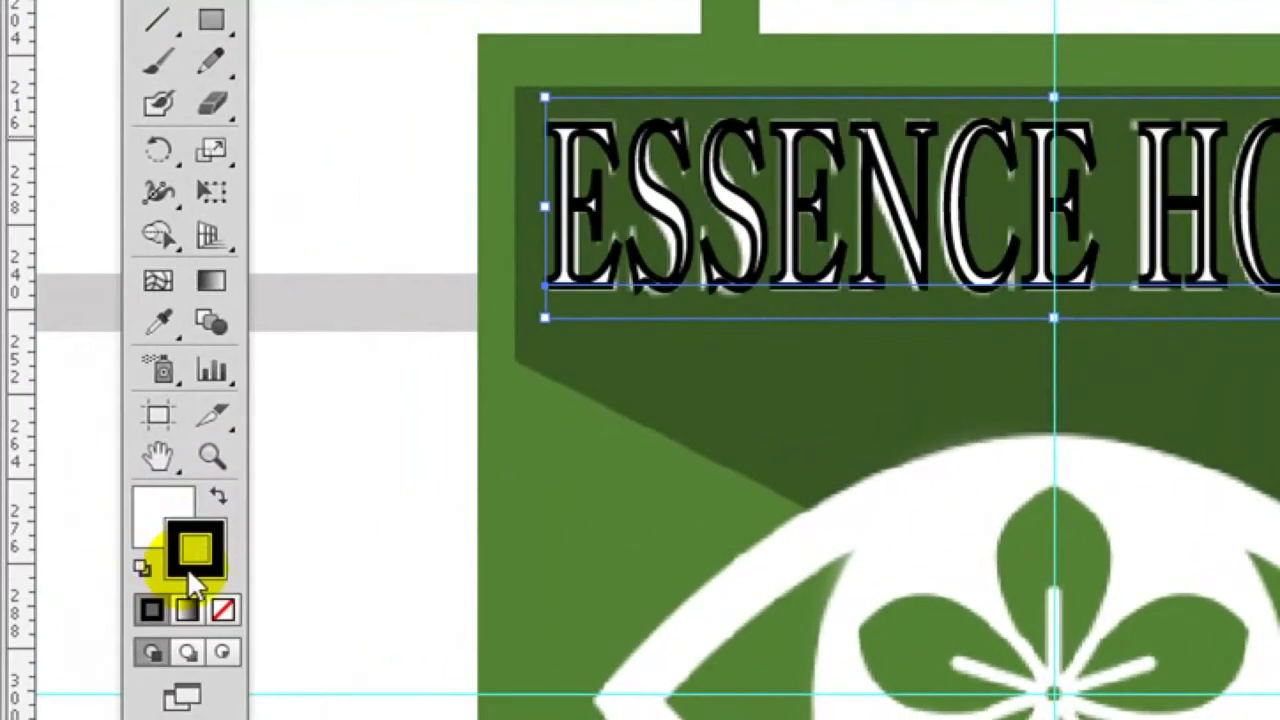
left_click(196, 627)
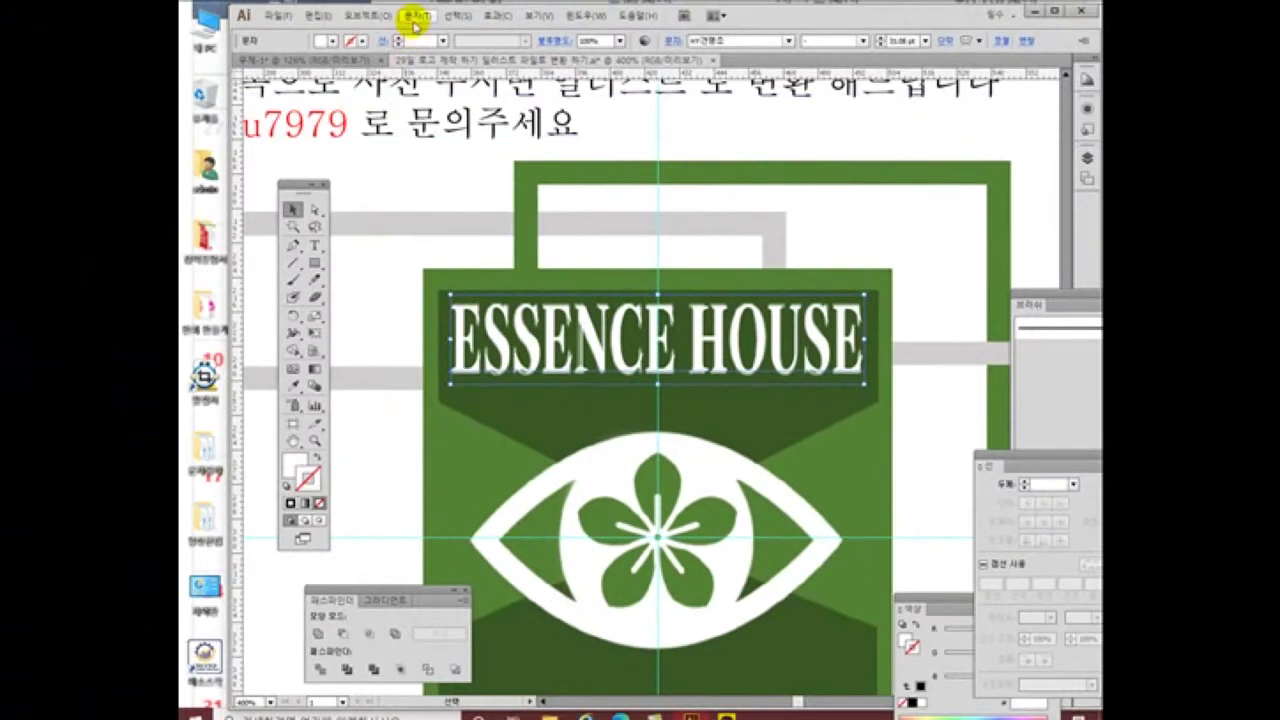
left_click(414, 17)
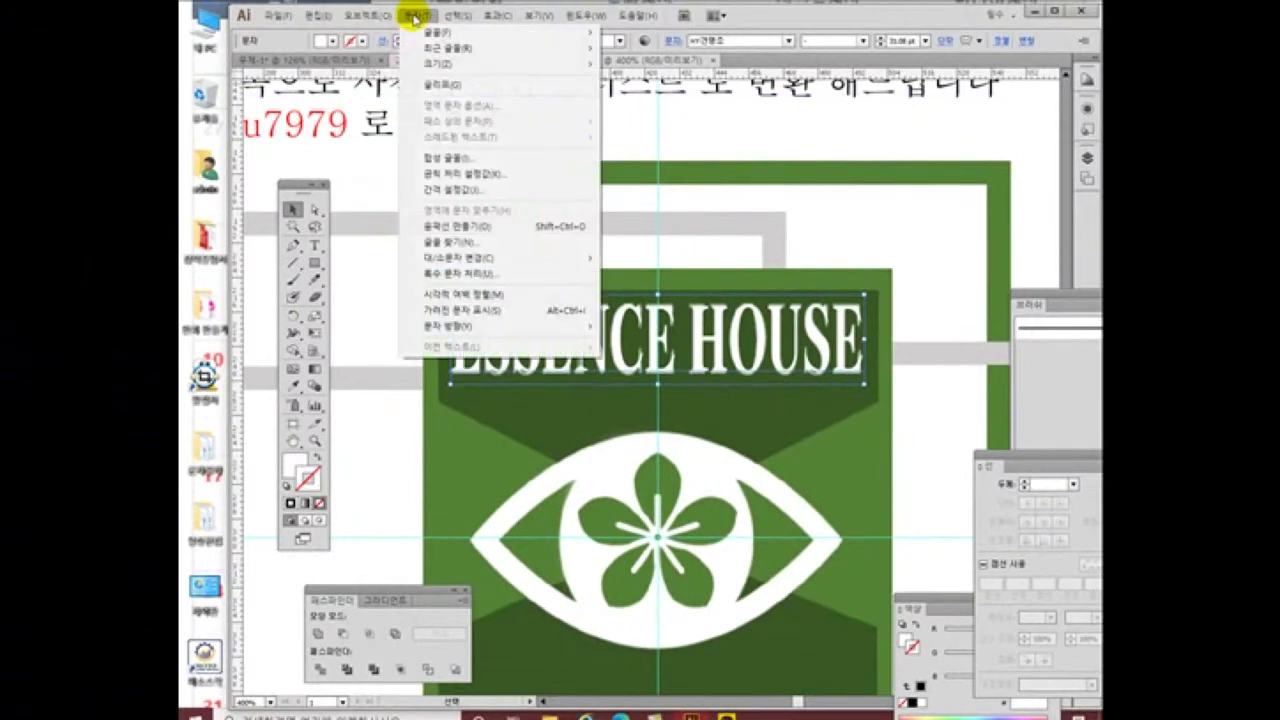
left_click(472, 227)
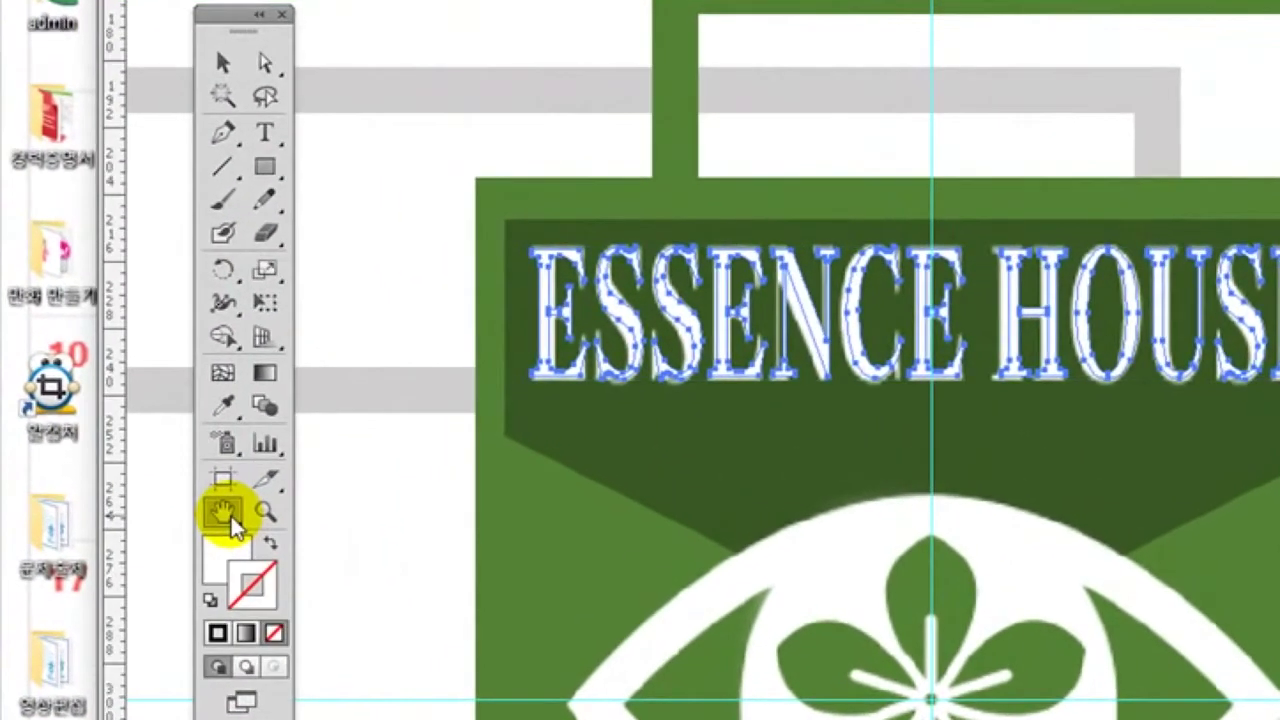
Add the text "DAEJEON UNIVERSITY" just below the matching reference lettering under the badge
double_click(224, 513)
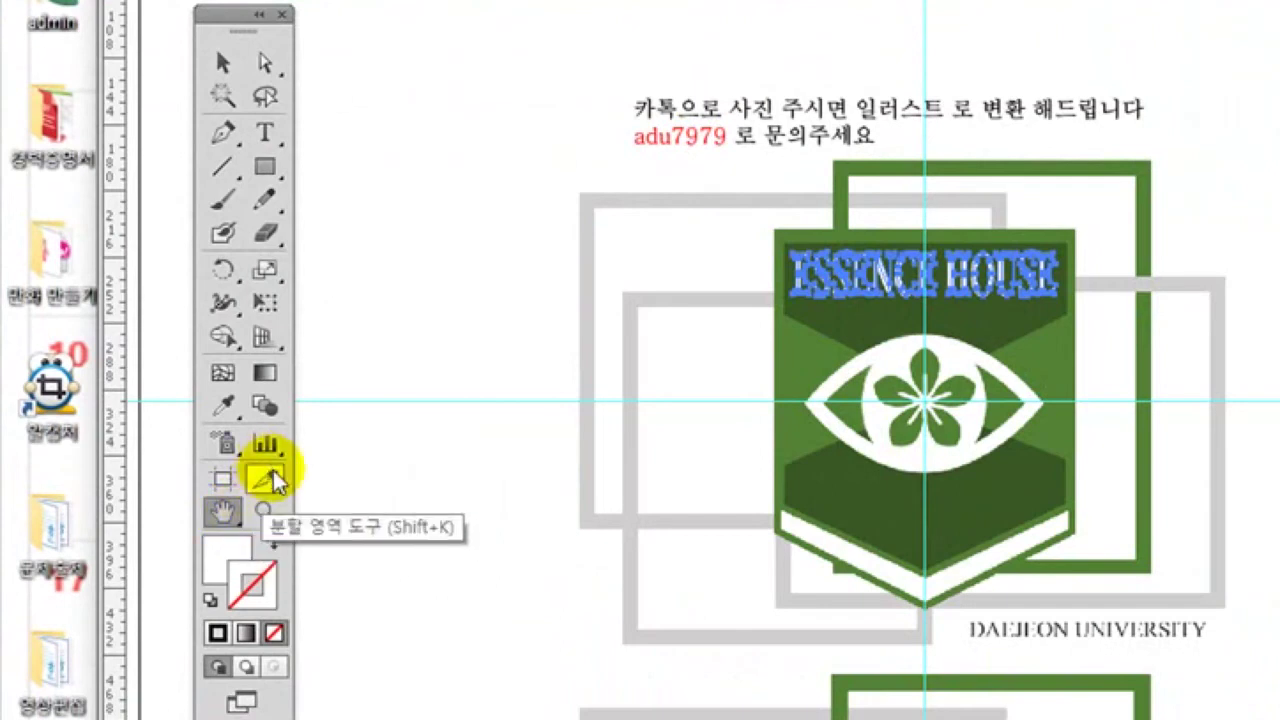
left_click(265, 512)
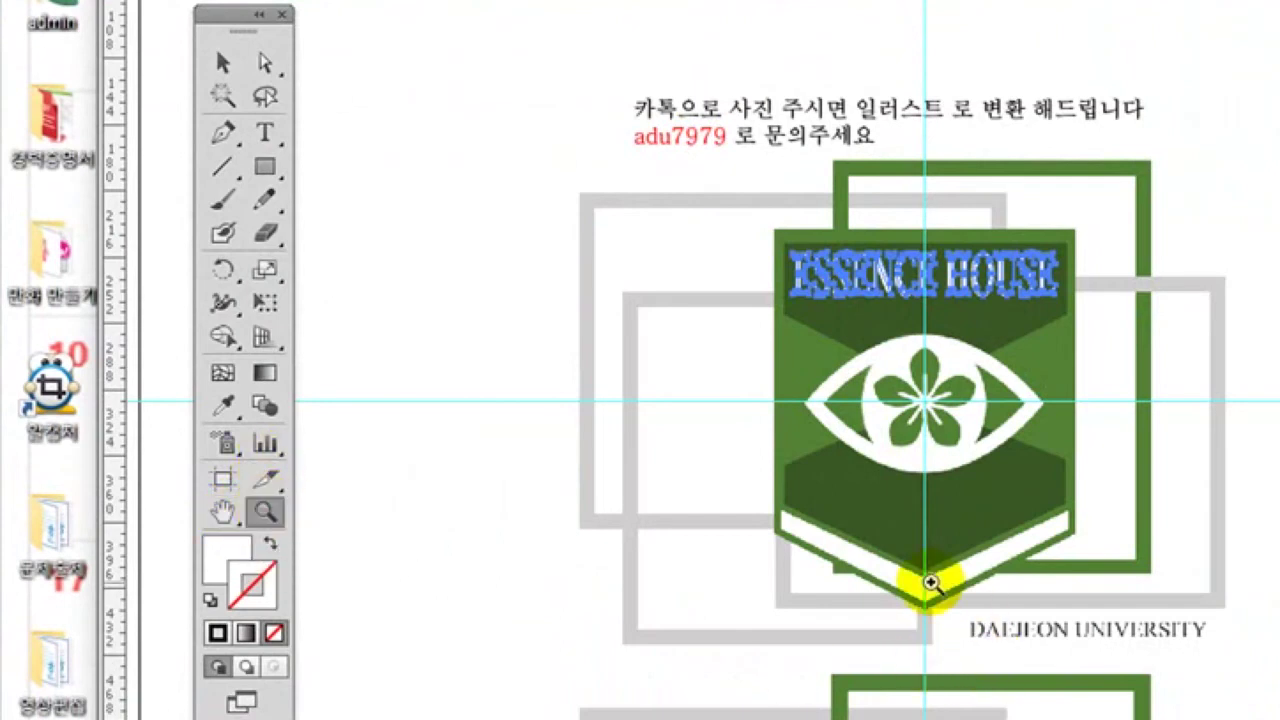
scroll(955, 673, "down", 2)
scroll(962, 672, "down", 4)
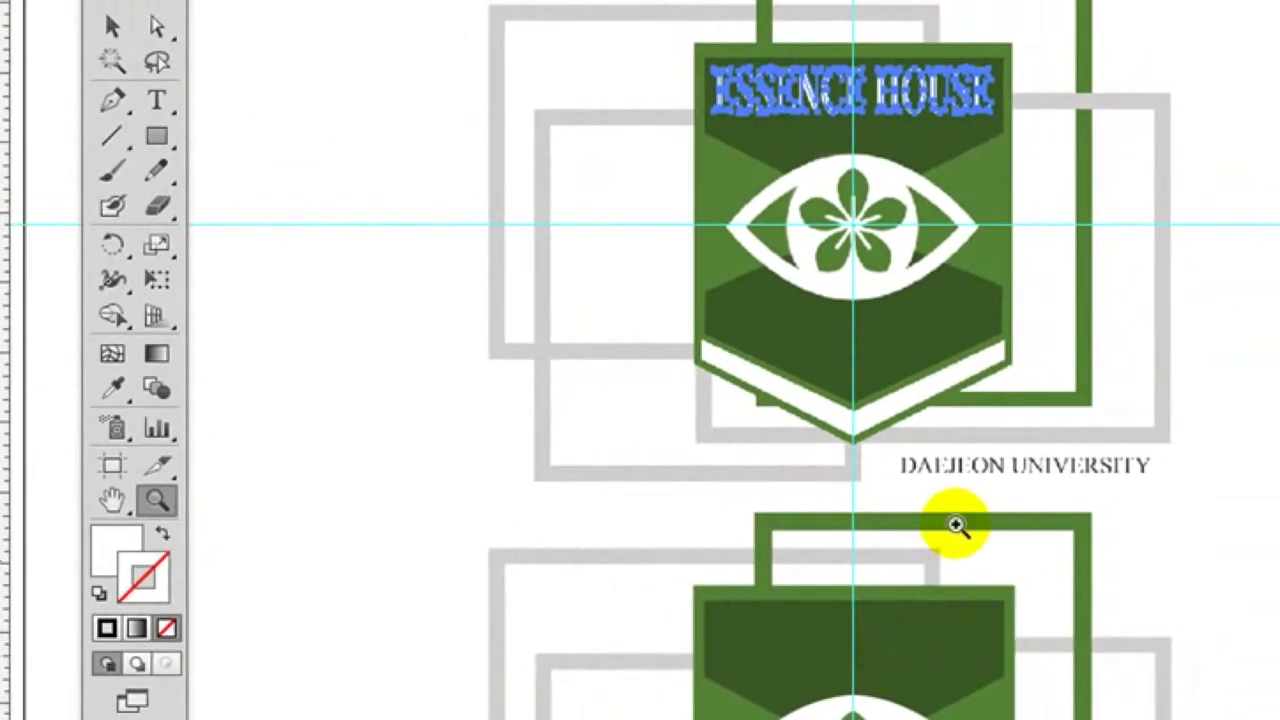
left_click_drag(856, 373, 1233, 584)
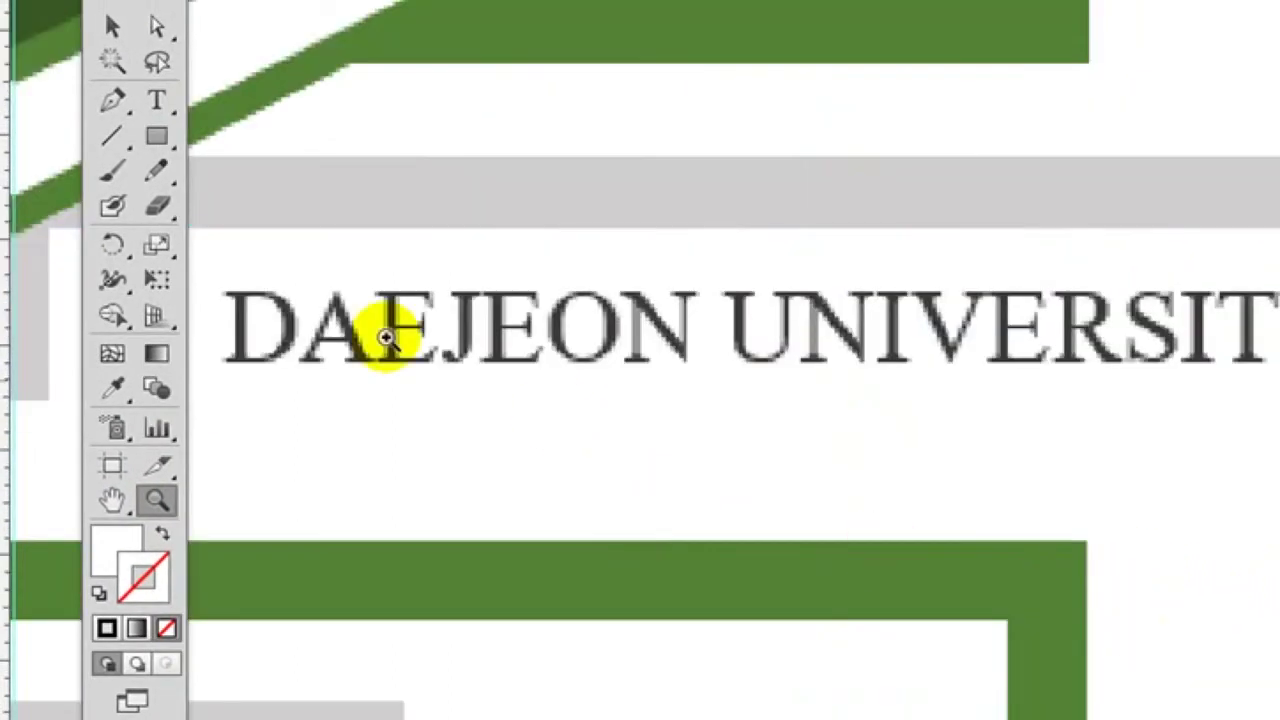
left_click(157, 100)
left_click(238, 448)
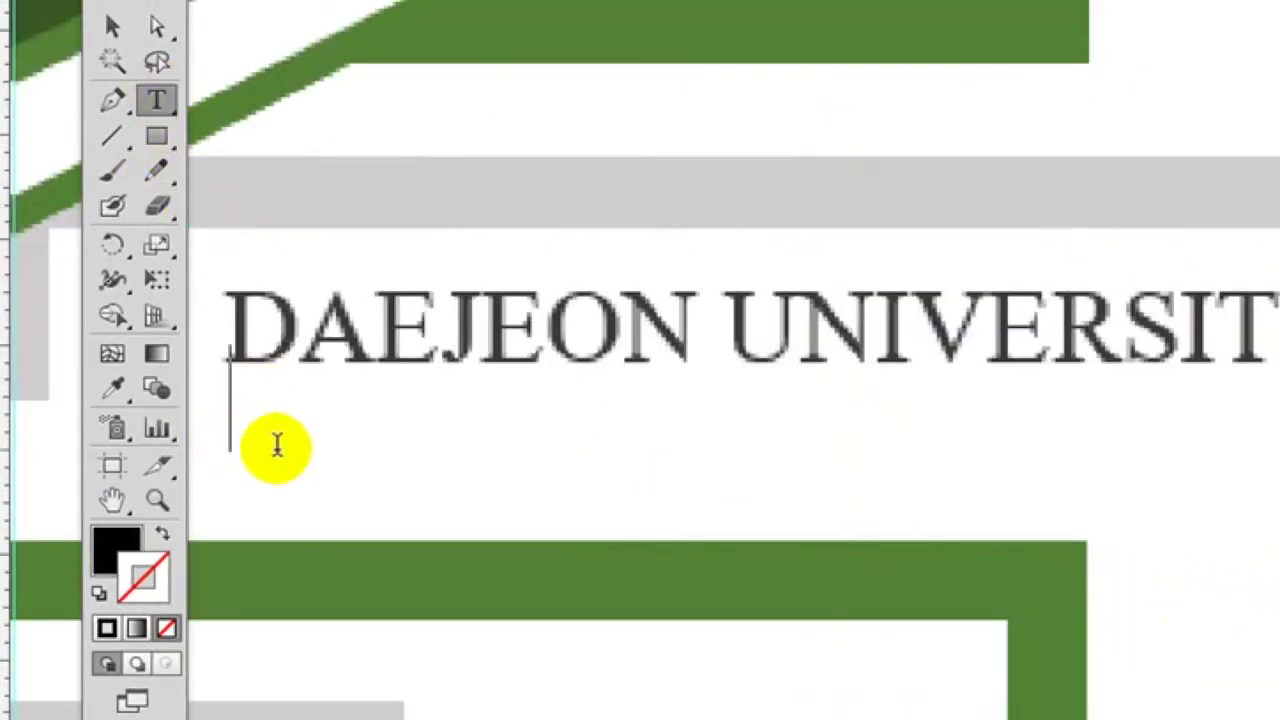
type("D")
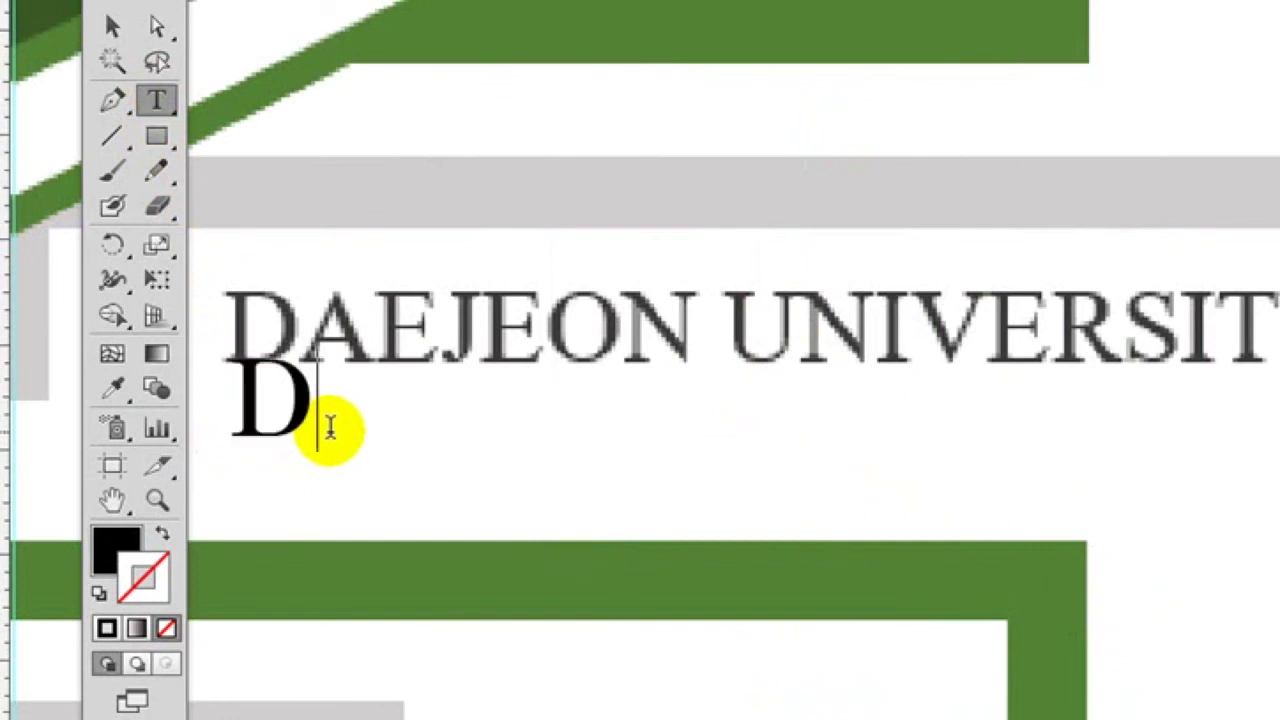
type("A")
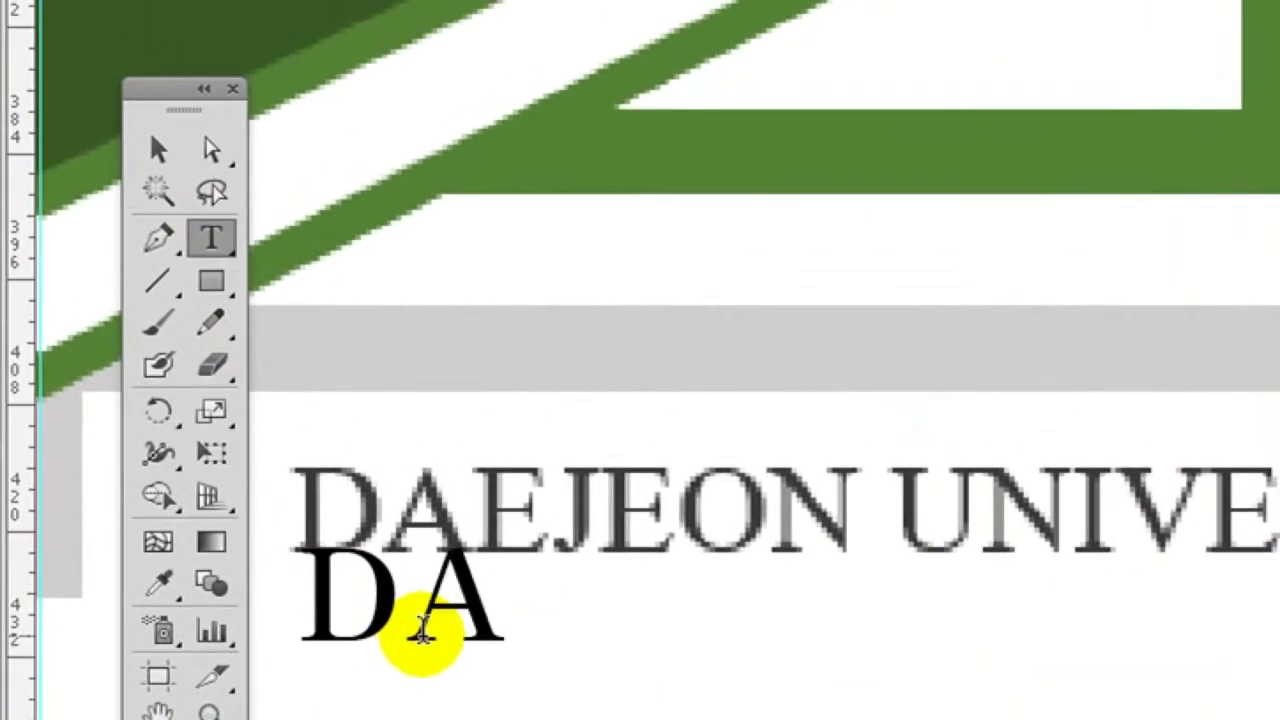
type("E")
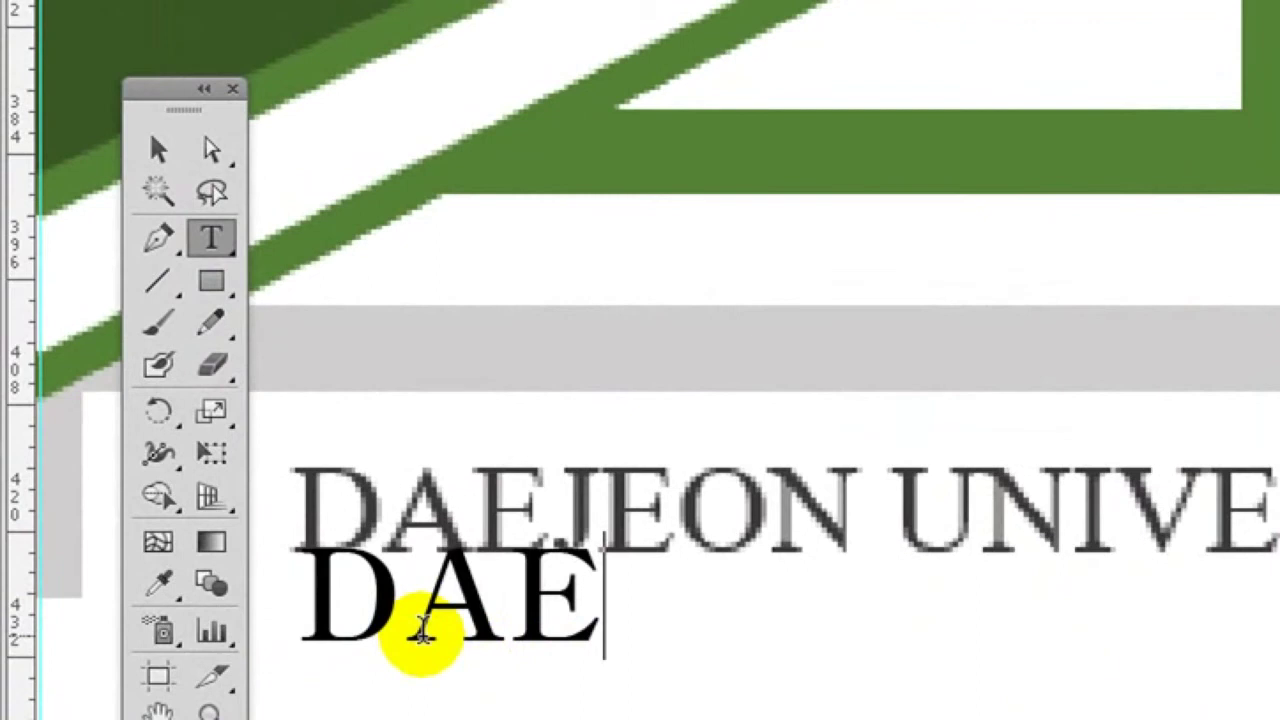
type("J")
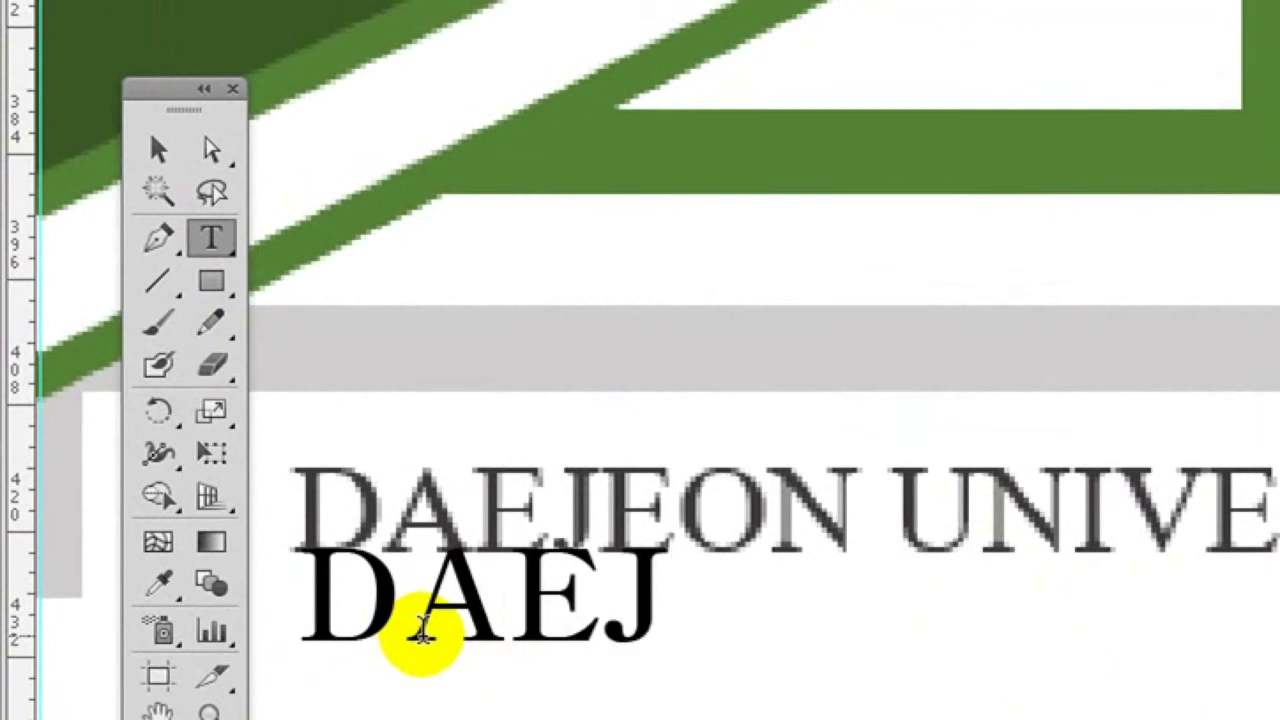
type("EO")
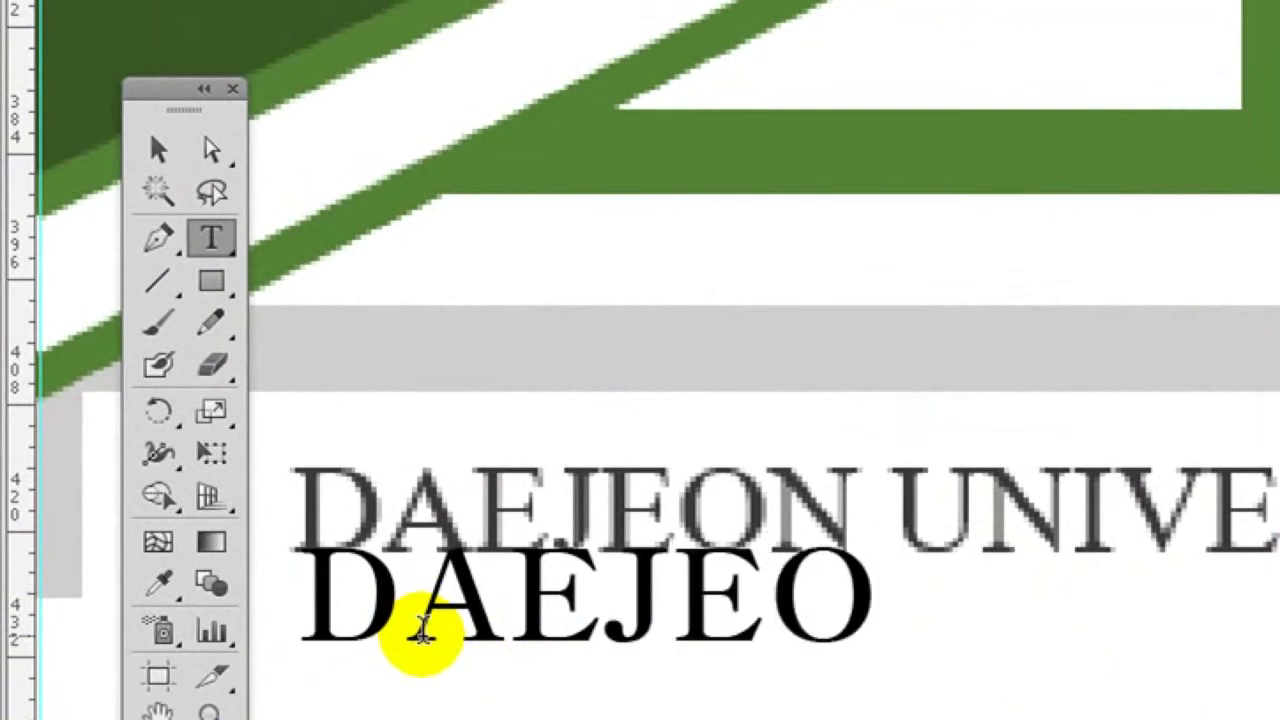
type("N")
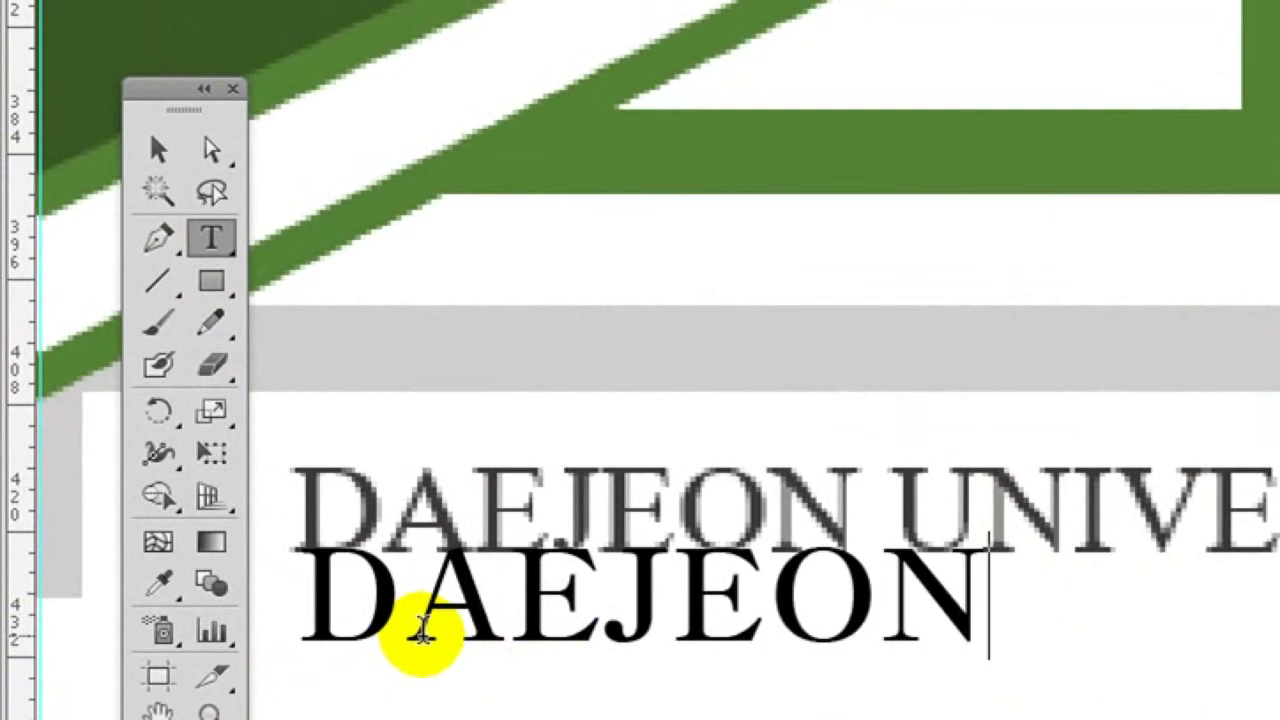
type(" U")
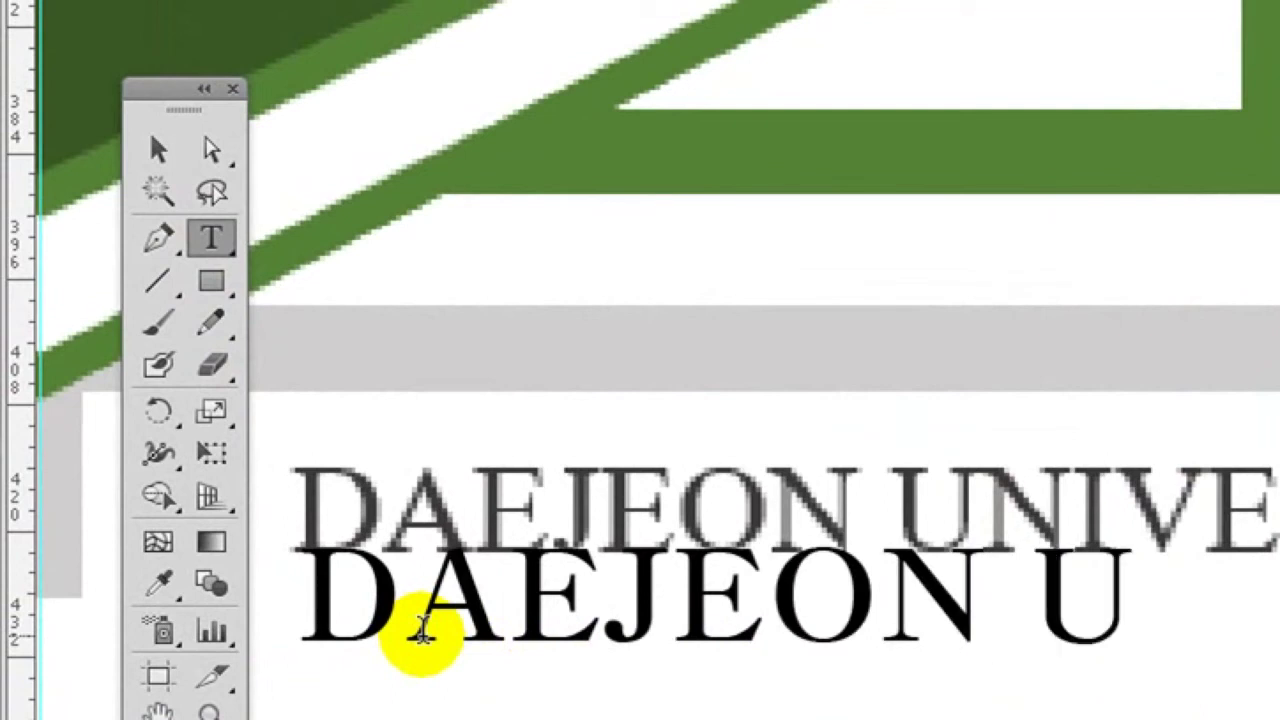
type("N")
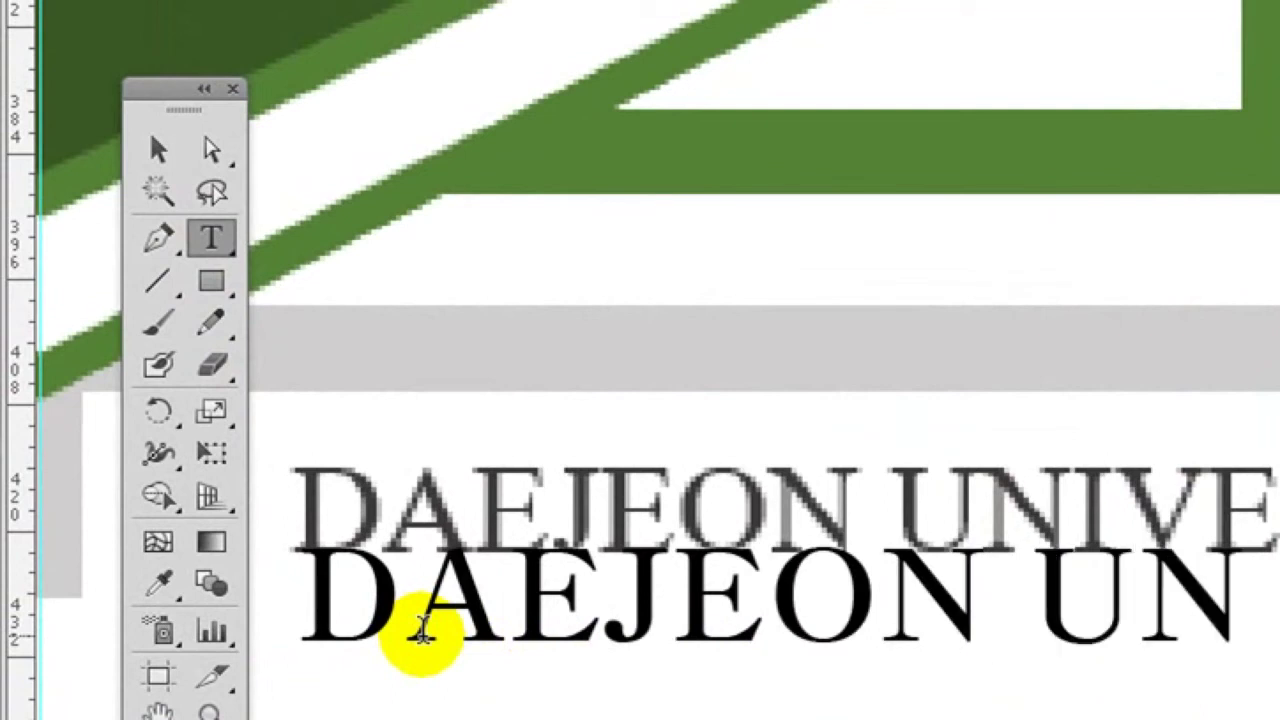
type("IVER")
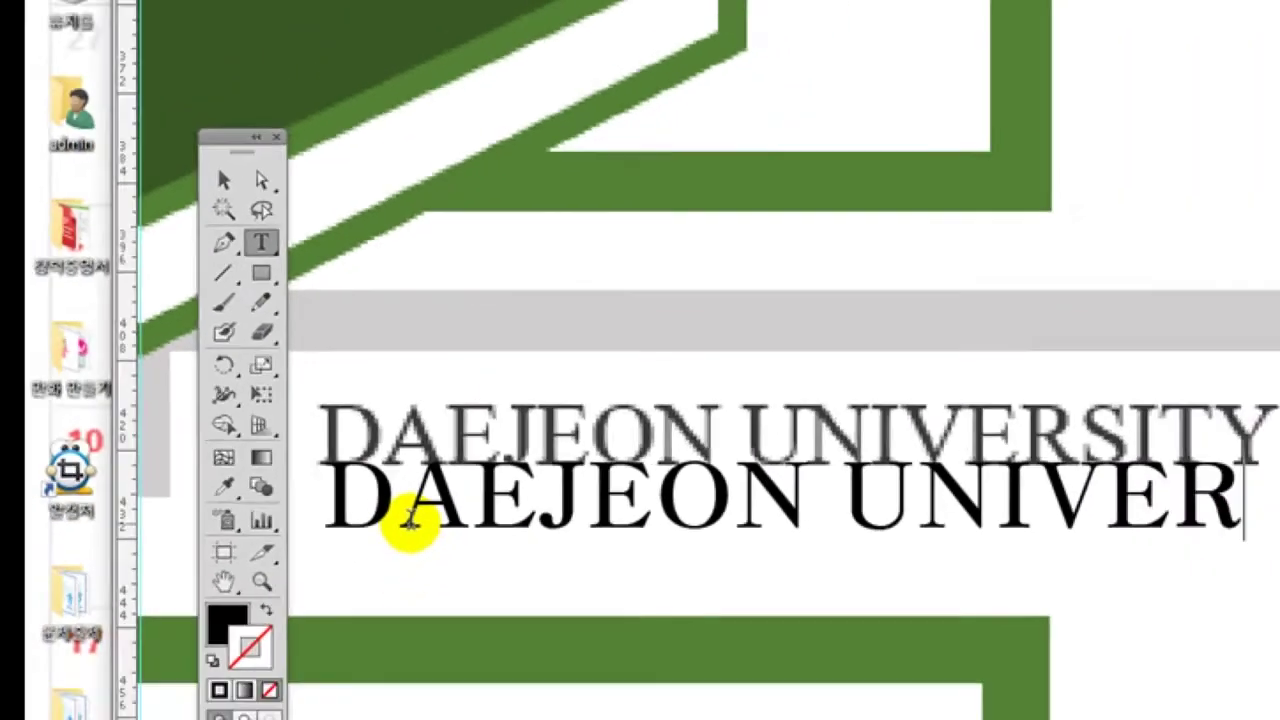
type("SITY")
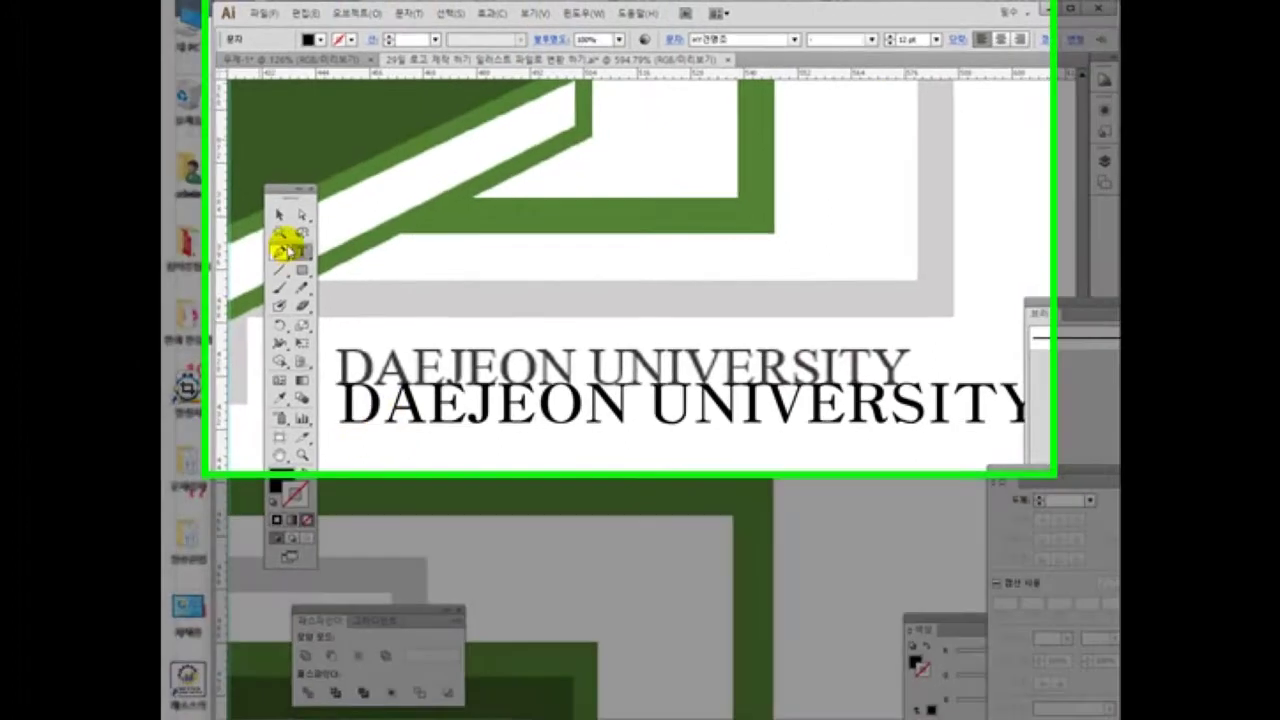
Reduce the DAEJEON UNIVERSITY text size by three points and move the text up onto the reference lettering
left_click(285, 210)
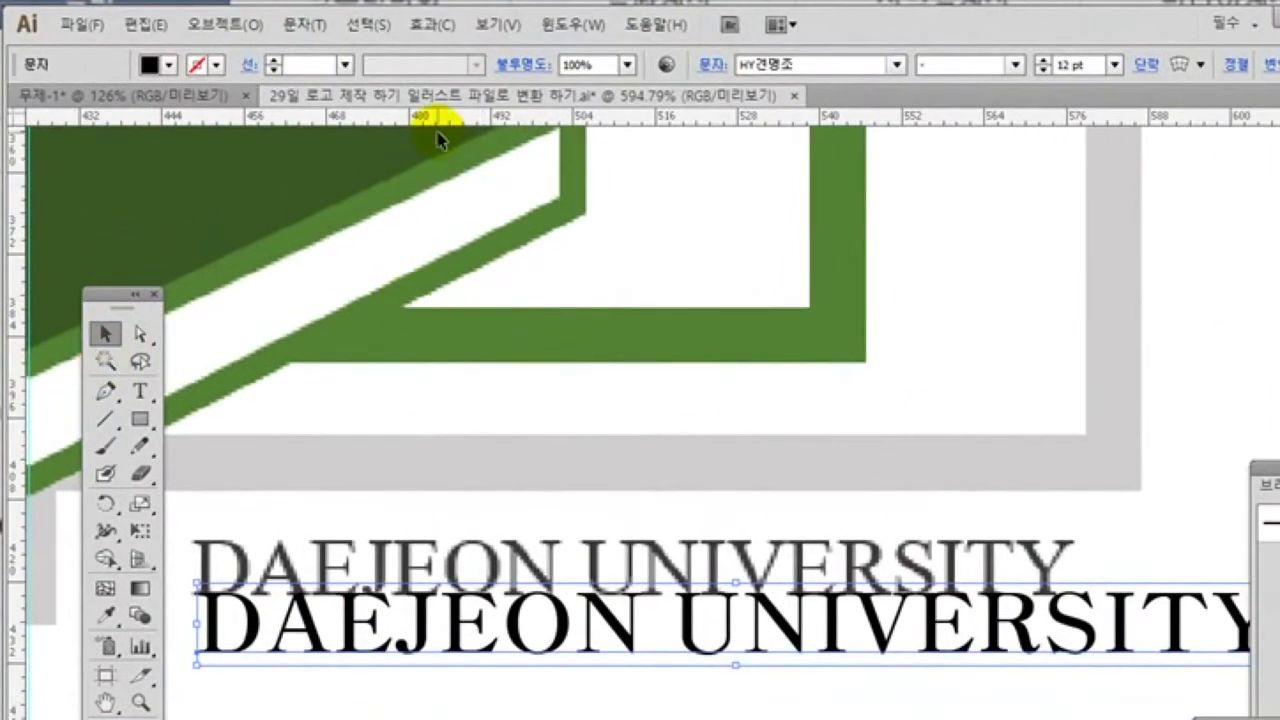
left_click(1043, 70)
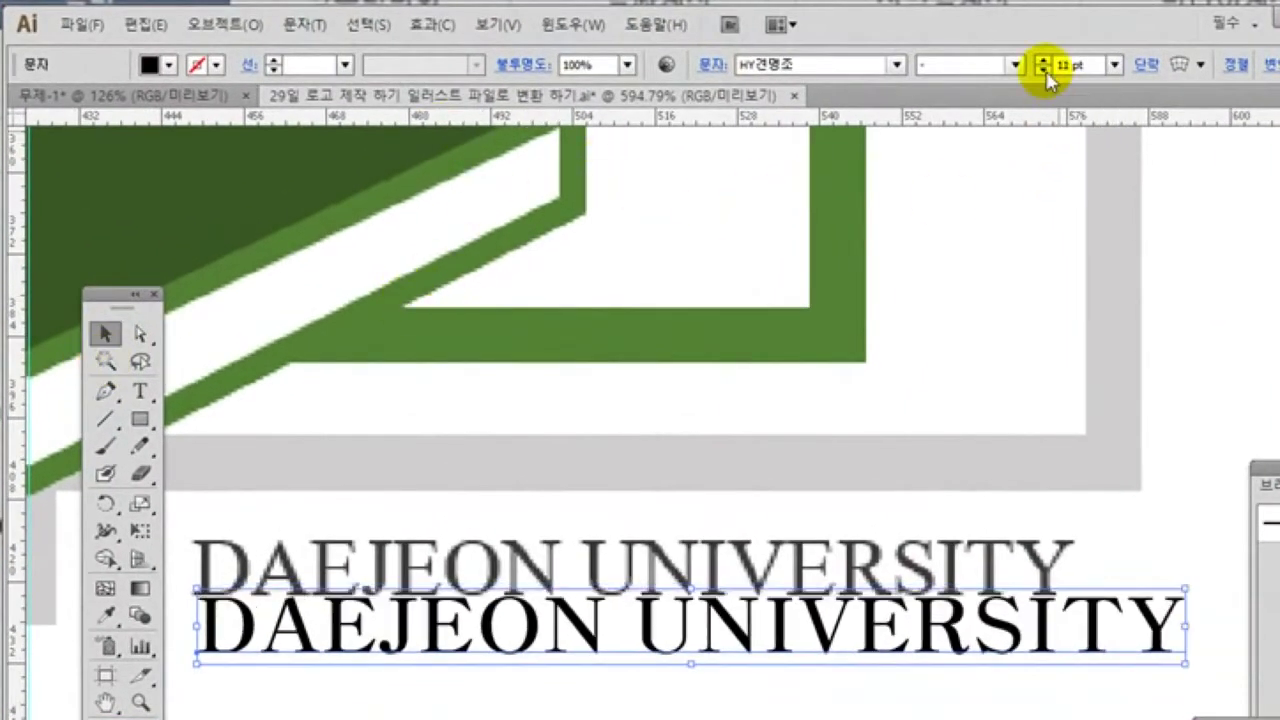
left_click(1043, 70)
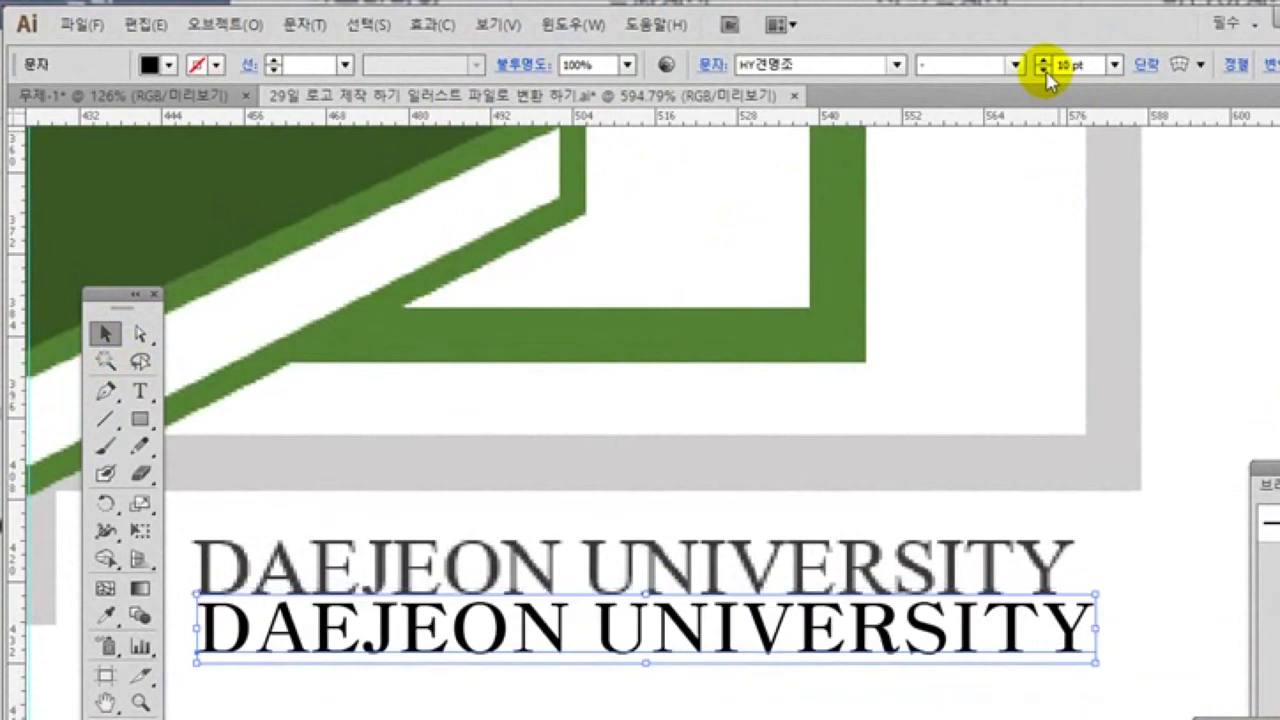
left_click(1043, 70)
left_click_drag(593, 650, 594, 598)
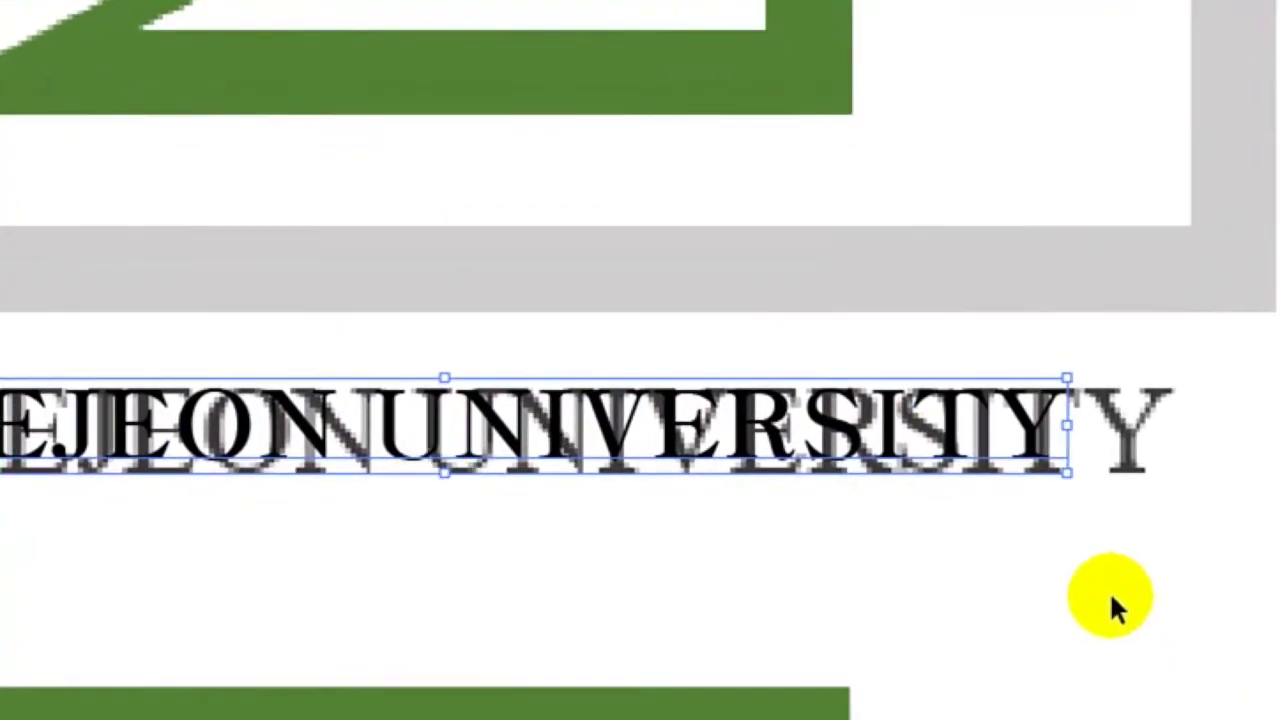
Stretch the DAEJEON UNIVERSITY text to the reference lettering's width and height and convert it to outlines
left_click_drag(1066, 470, 1166, 508)
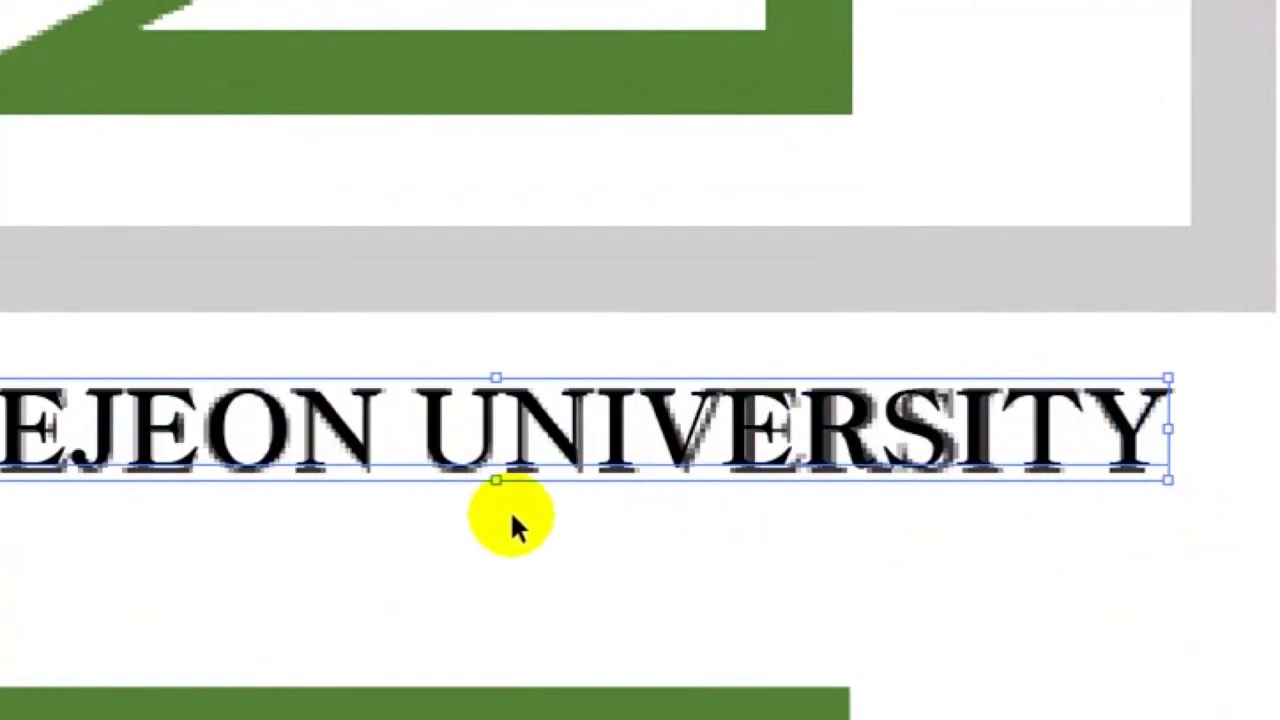
left_click_drag(496, 481, 500, 493)
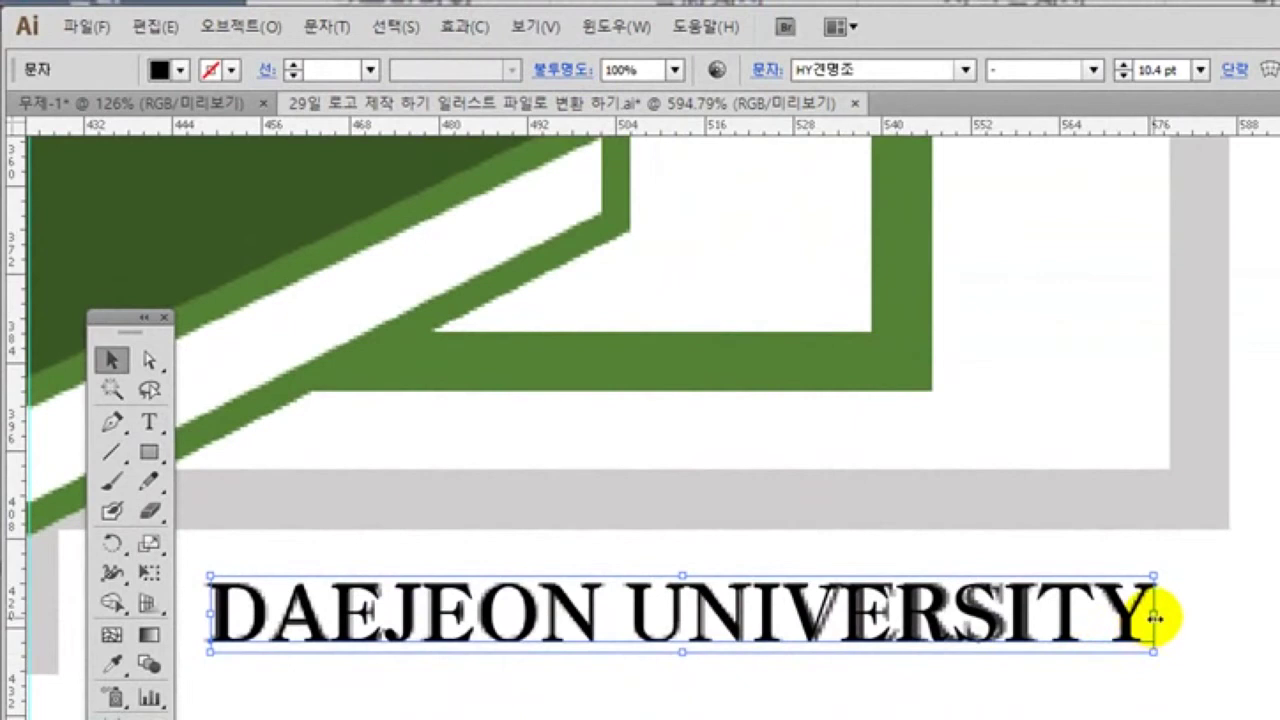
left_click_drag(1155, 617, 1156, 618)
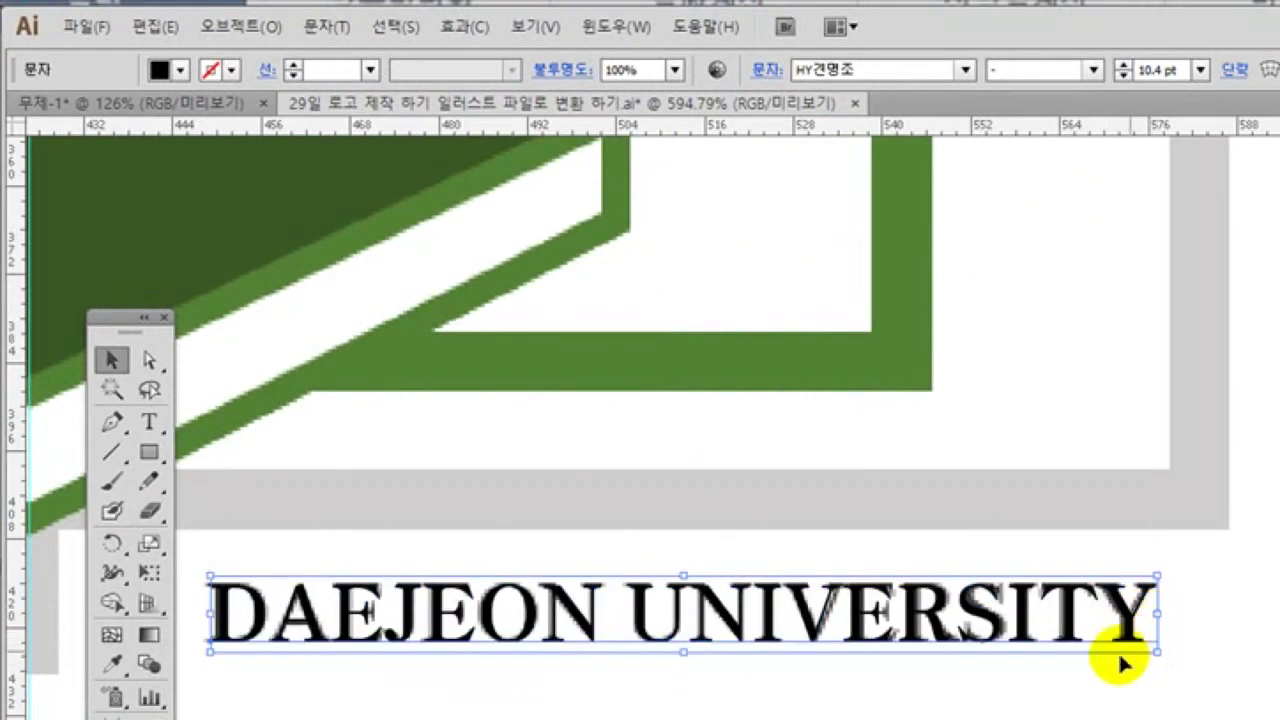
left_click(330, 26)
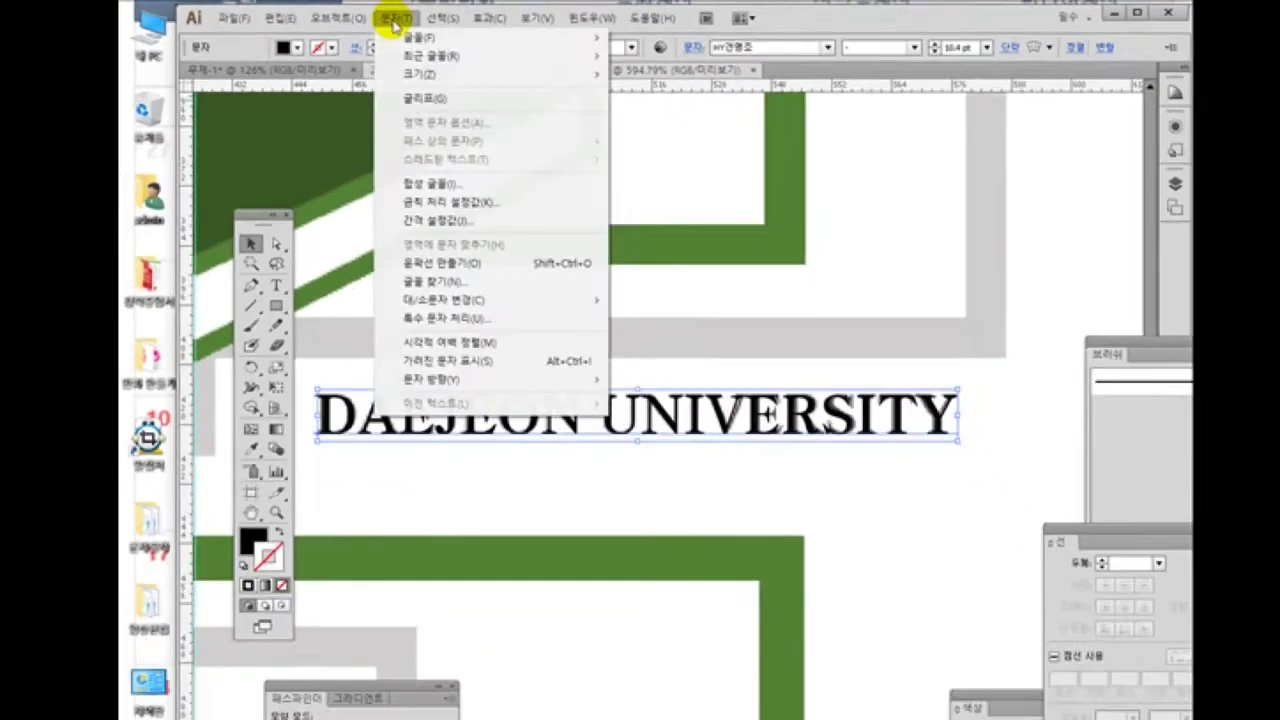
left_click(474, 263)
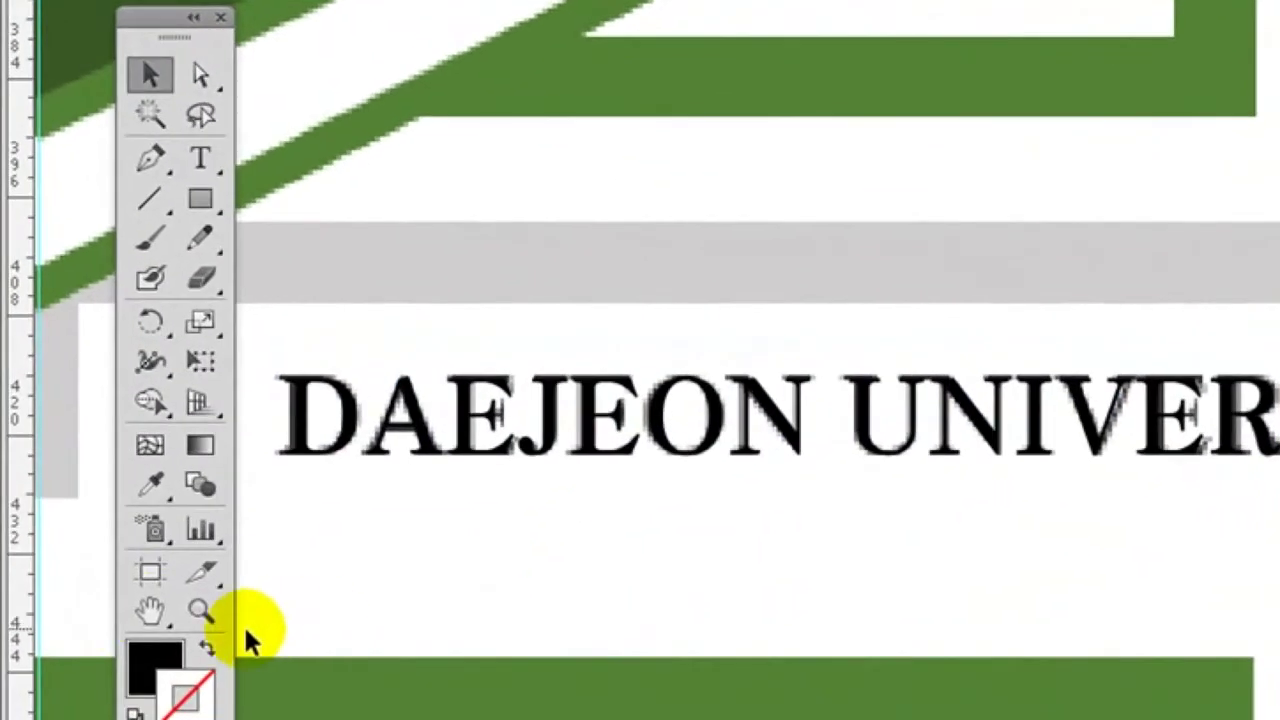
Move the outlined DAEJEON UNIVERSITY lettering straight down to its place beneath the vector badge
left_click(291, 443)
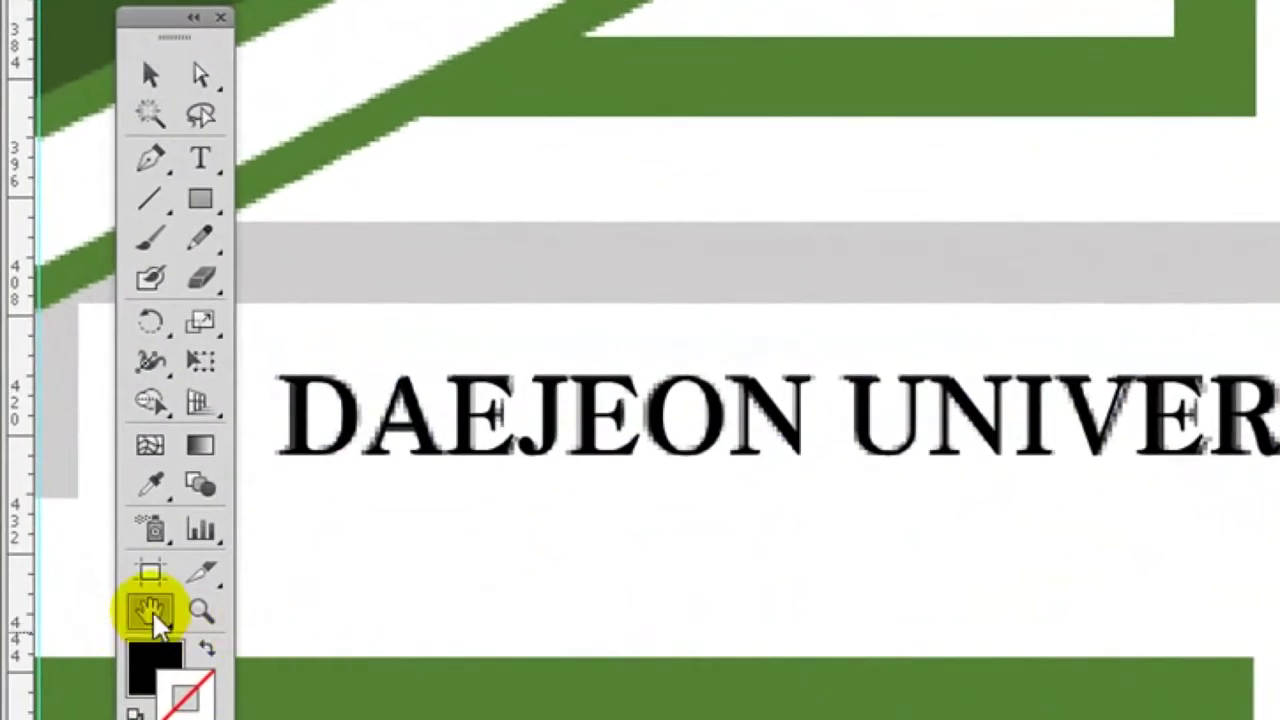
left_click_drag(666, 651, 664, 226)
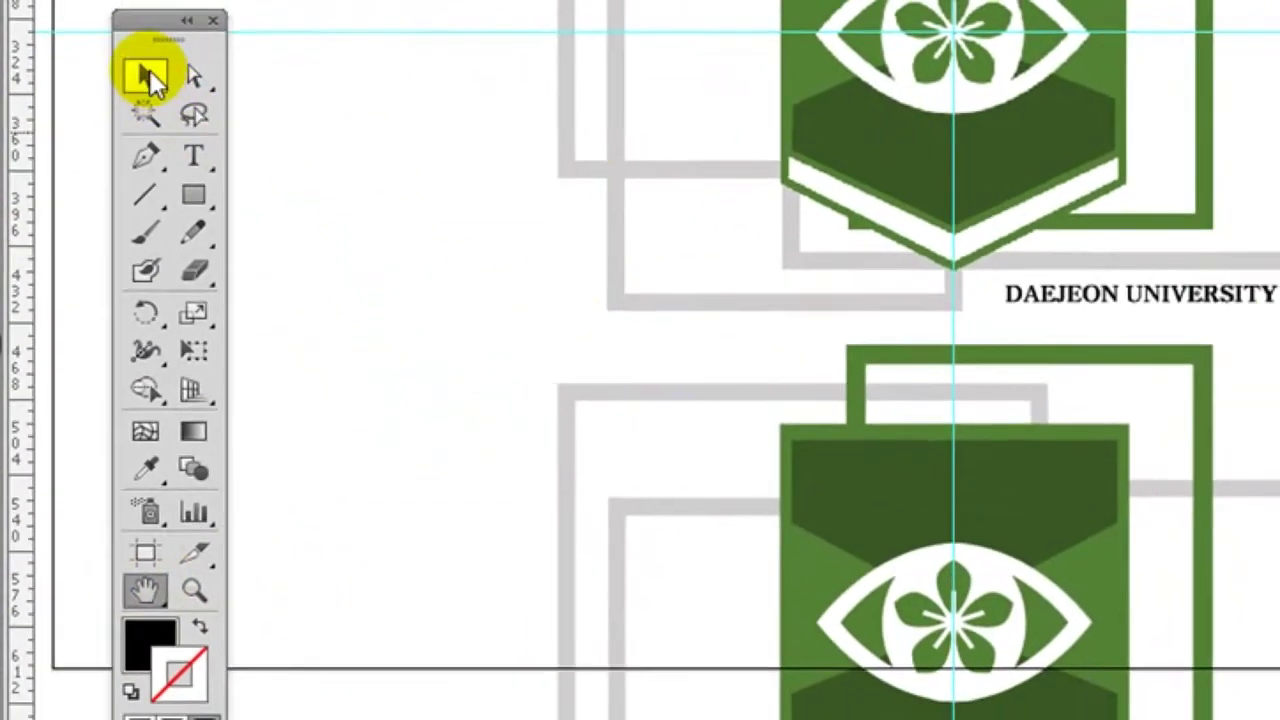
left_click(147, 74)
left_click(1066, 293)
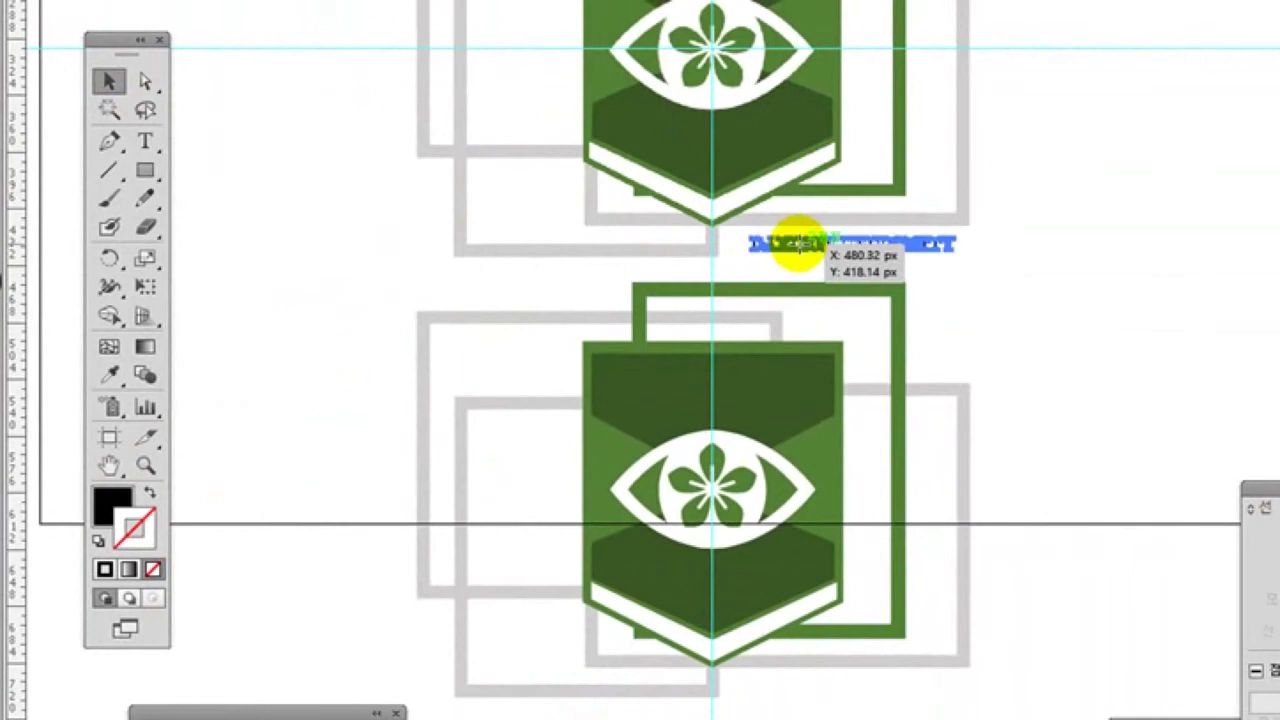
left_click_drag(795, 243, 830, 661)
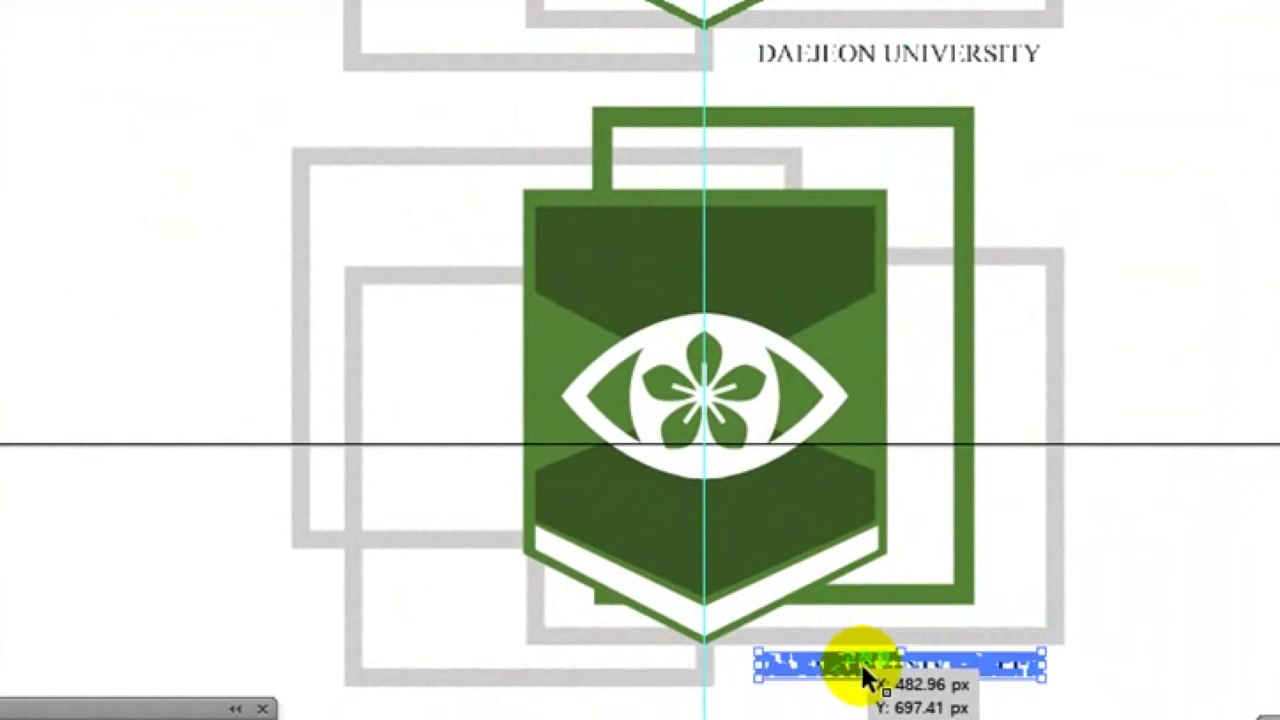
key("Down")
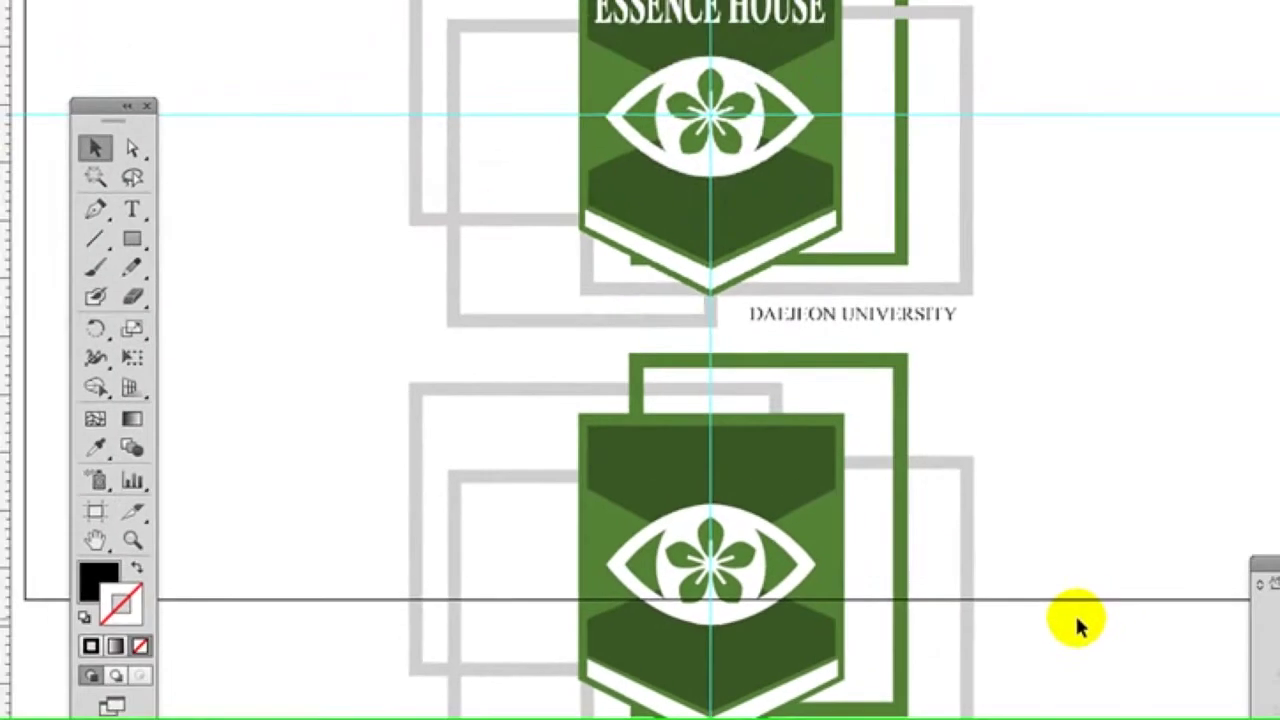
Move the outlined ESSENCE HOUSE lettering straight down onto the dark upper panel of the vector badge
left_click_drag(738, 19, 746, 488)
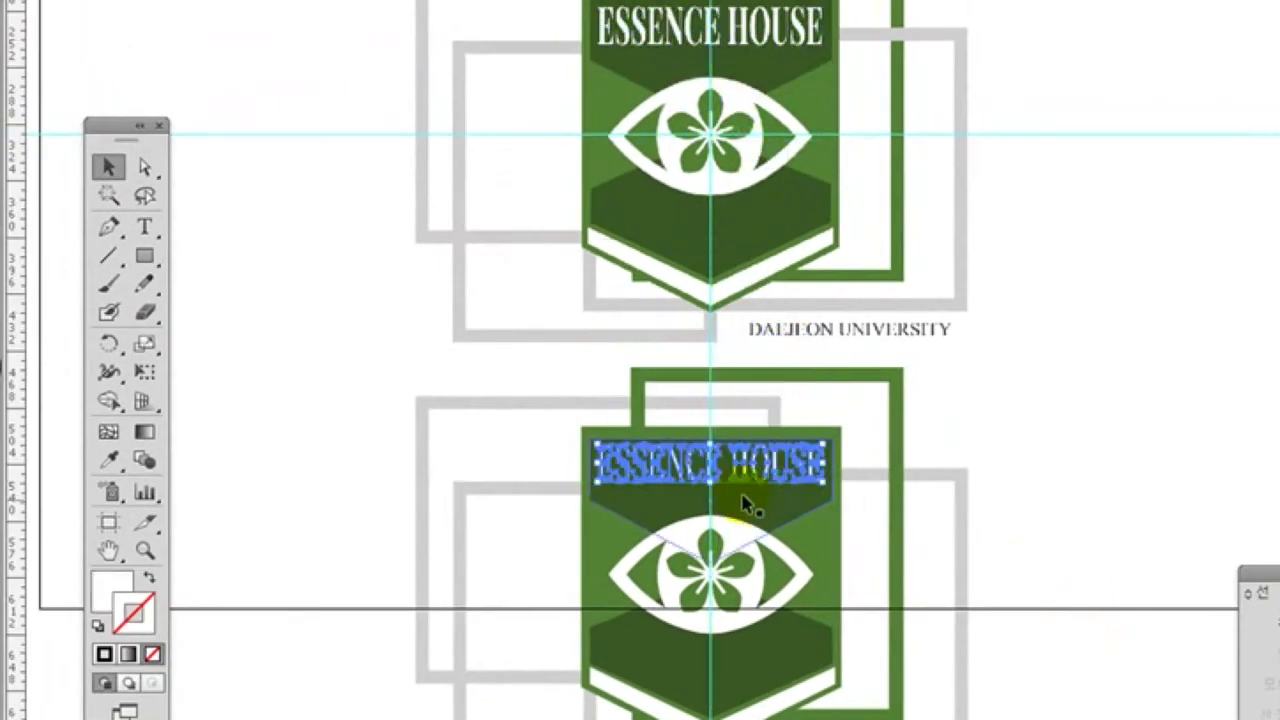
left_click(1043, 522)
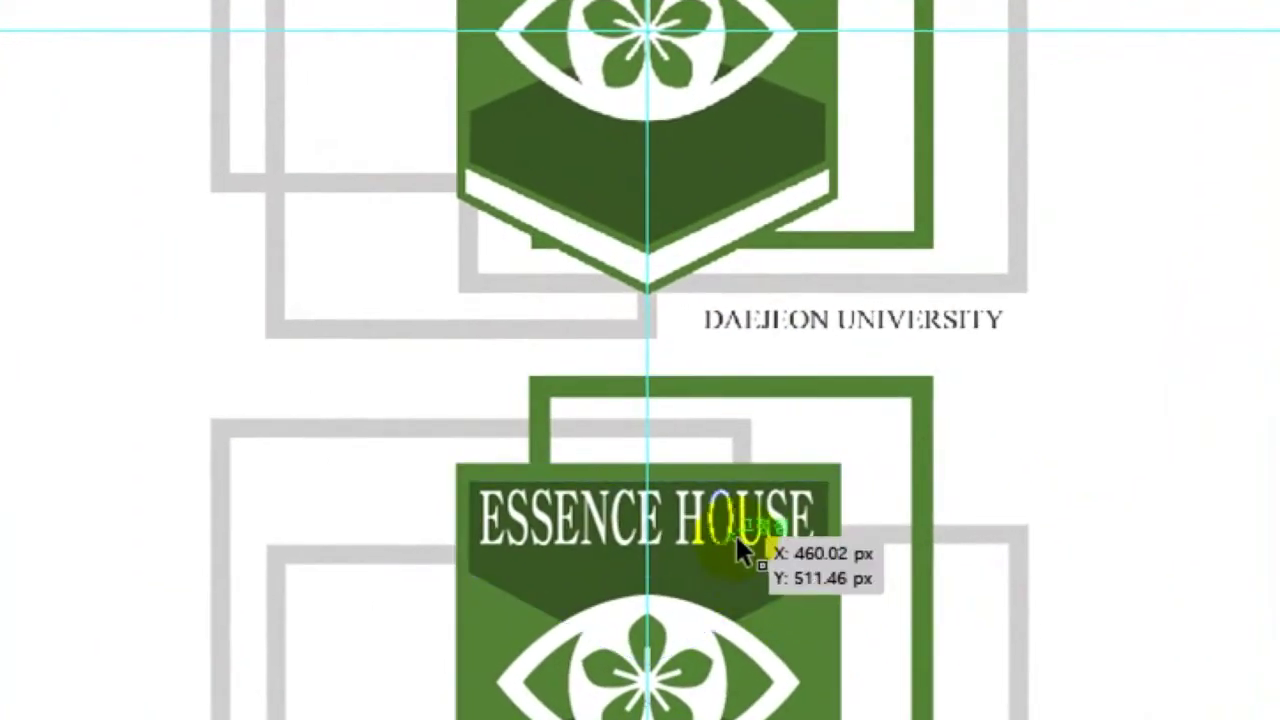
left_click(735, 533)
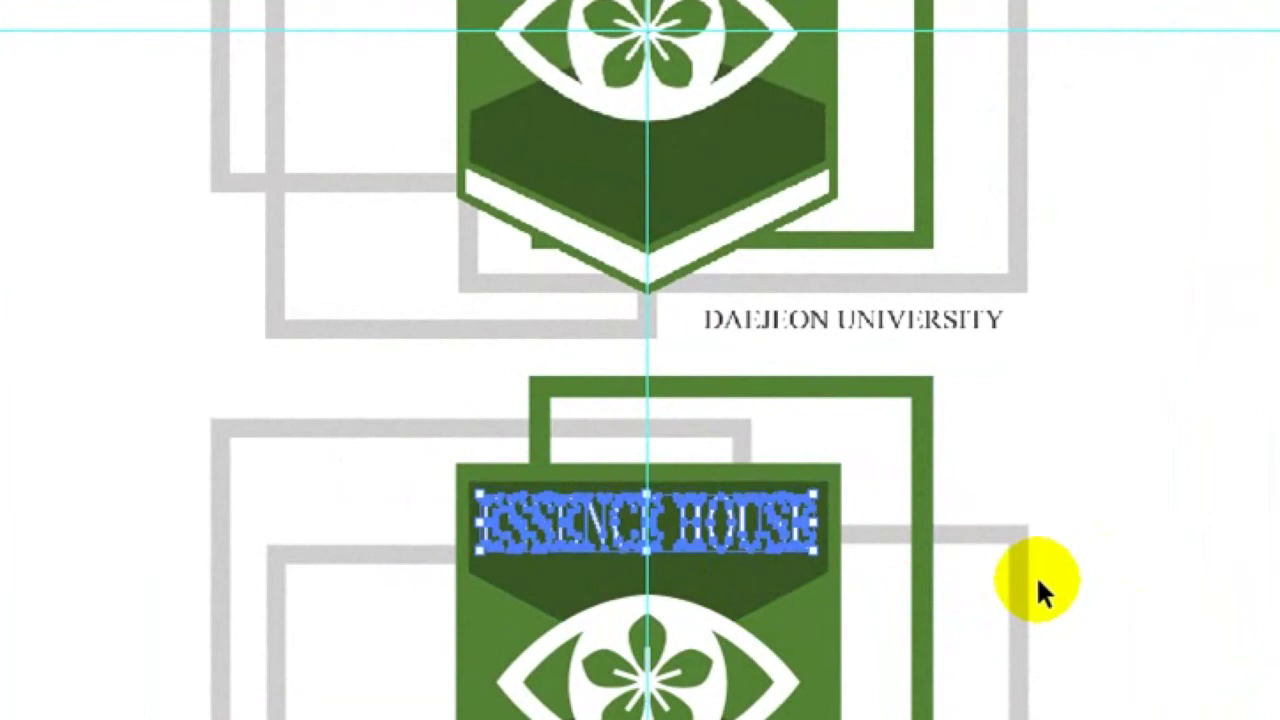
left_click(1170, 563)
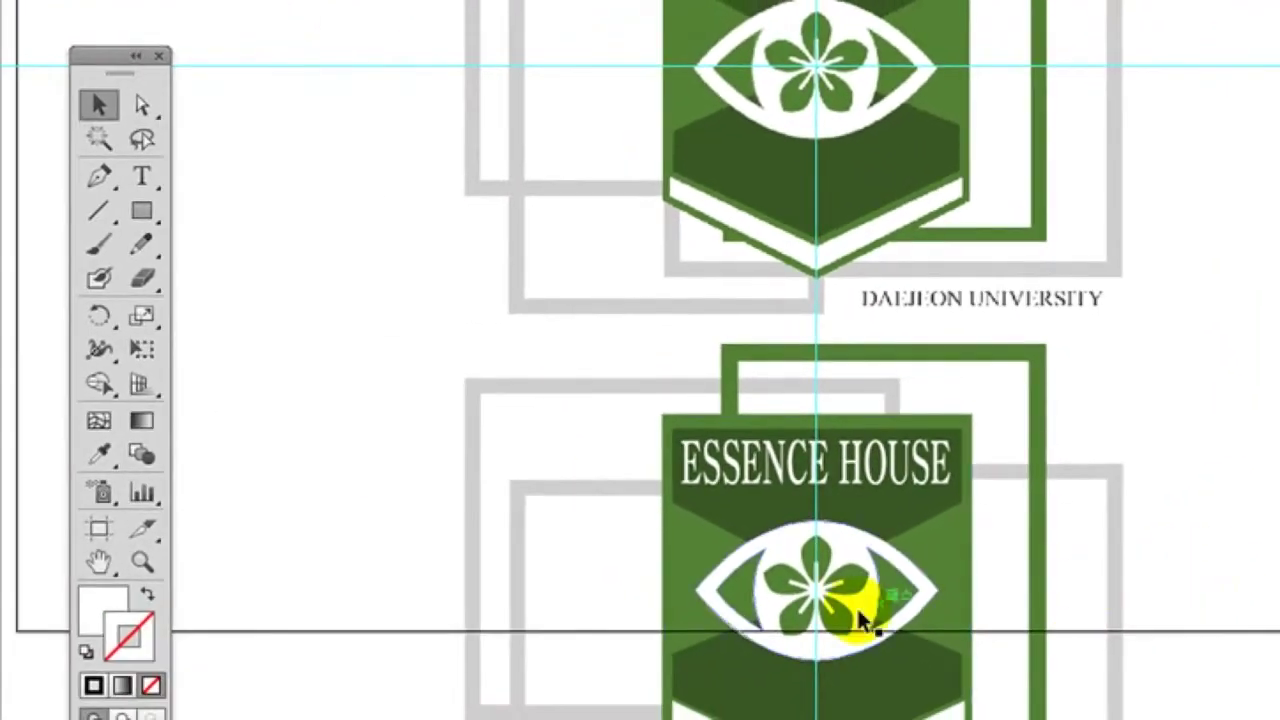
Clear all guides from the document
left_click(472, 620)
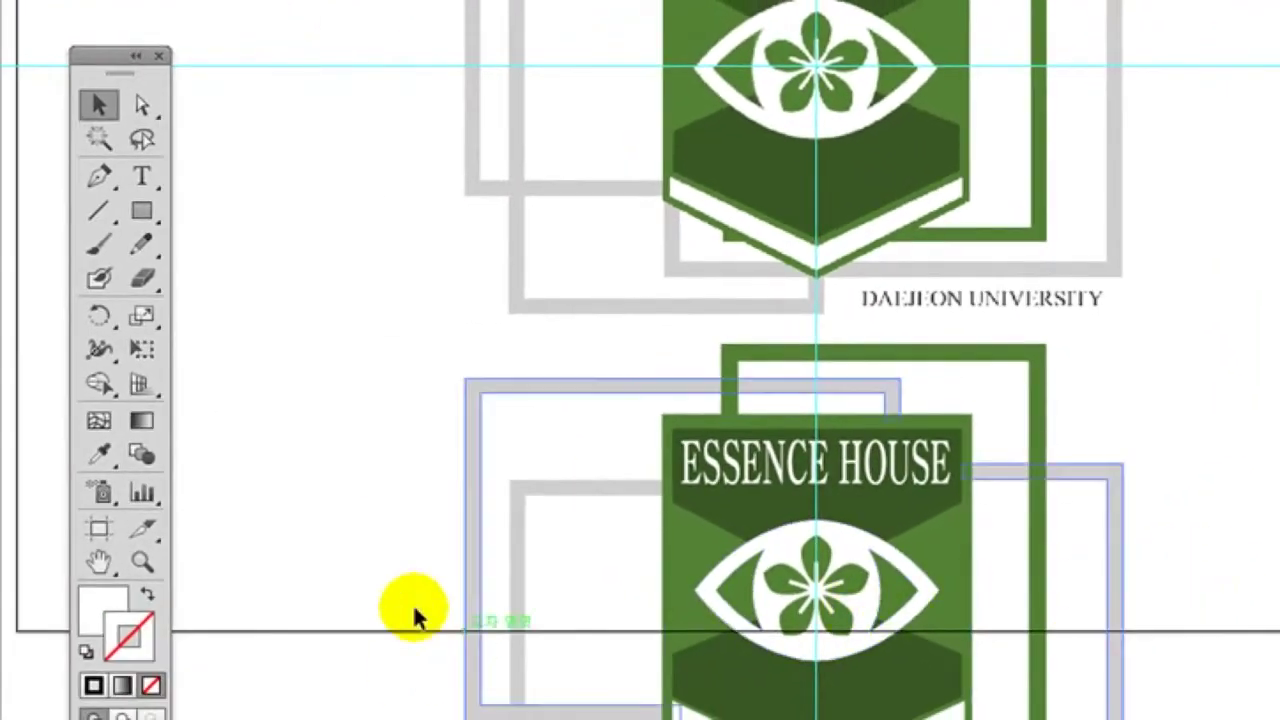
left_click(99, 562)
left_click_drag(586, 523, 656, 622)
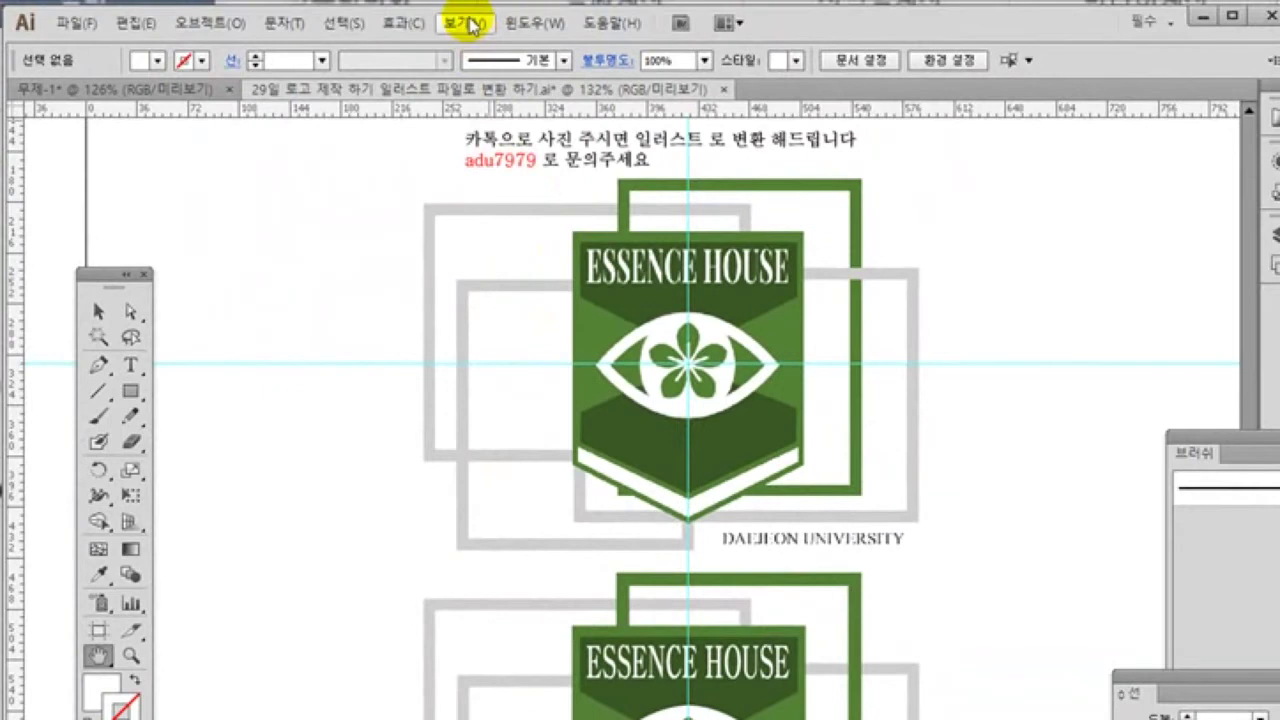
left_click(468, 22)
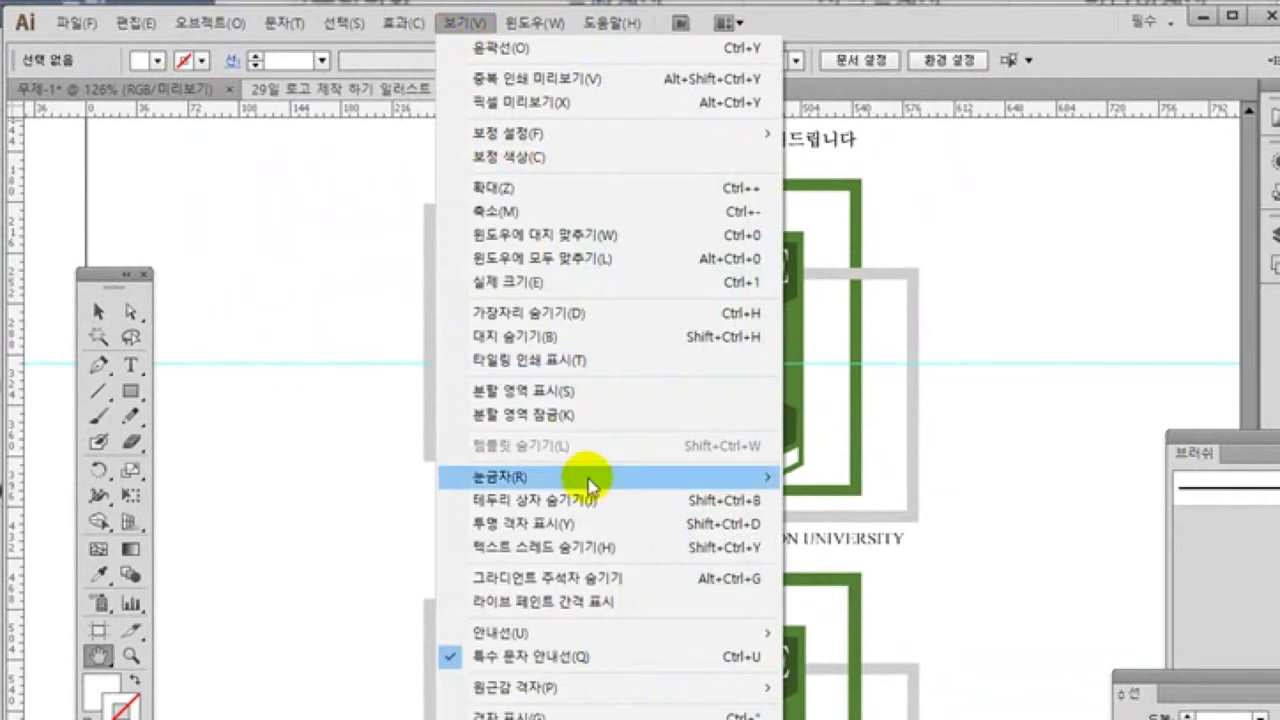
mouse_move(595, 634)
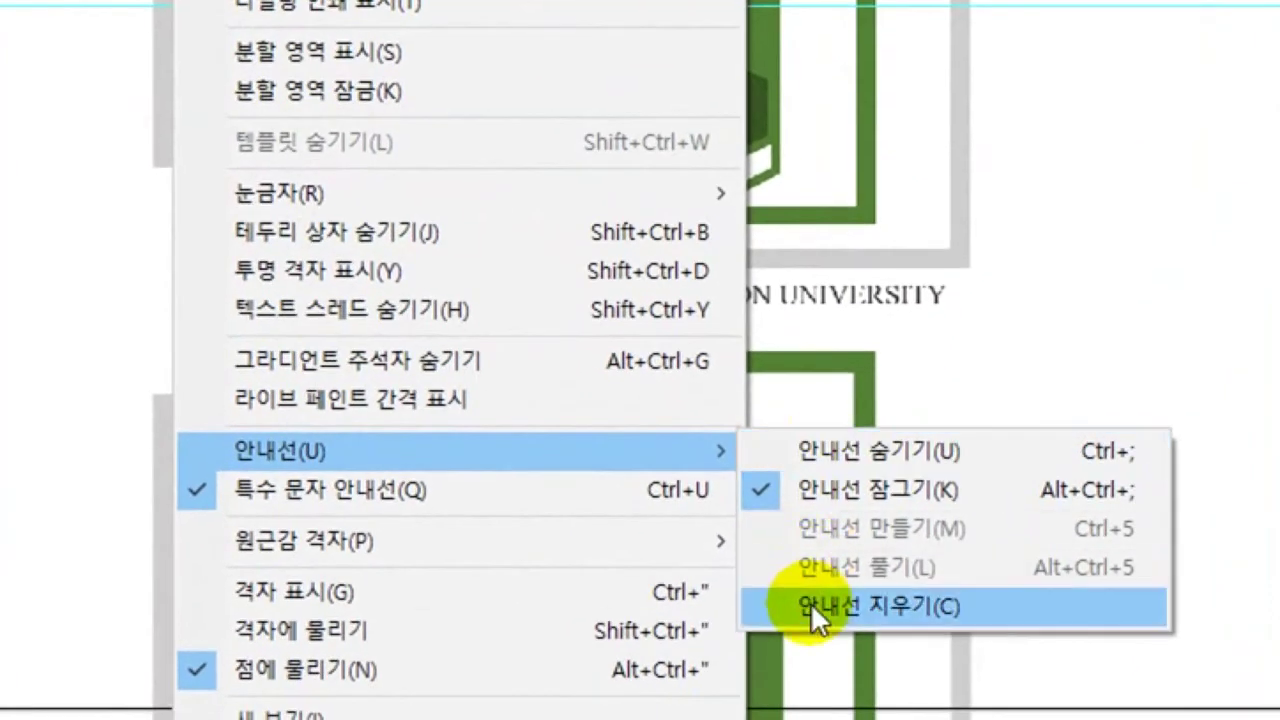
left_click(810, 604)
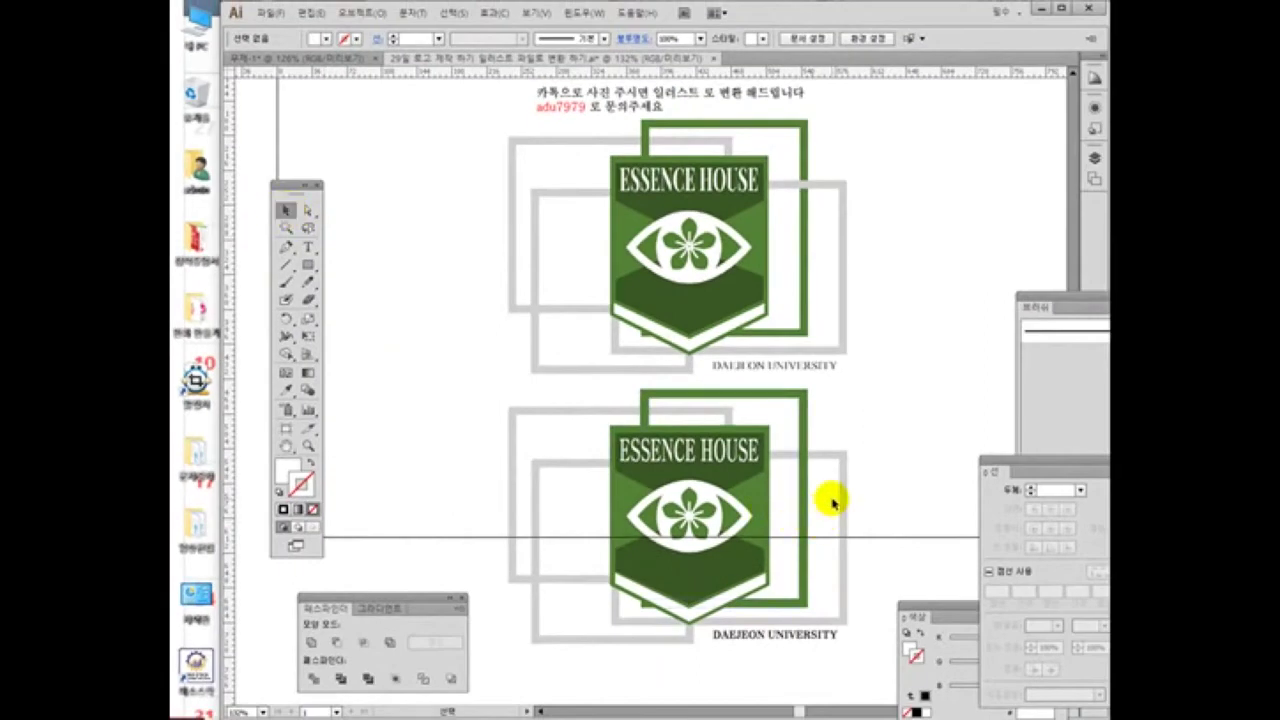
Divide the vector badge's outer grey frame and green frame into separate pieces where they overlap, using Pathfinder Divide
left_click(836, 462)
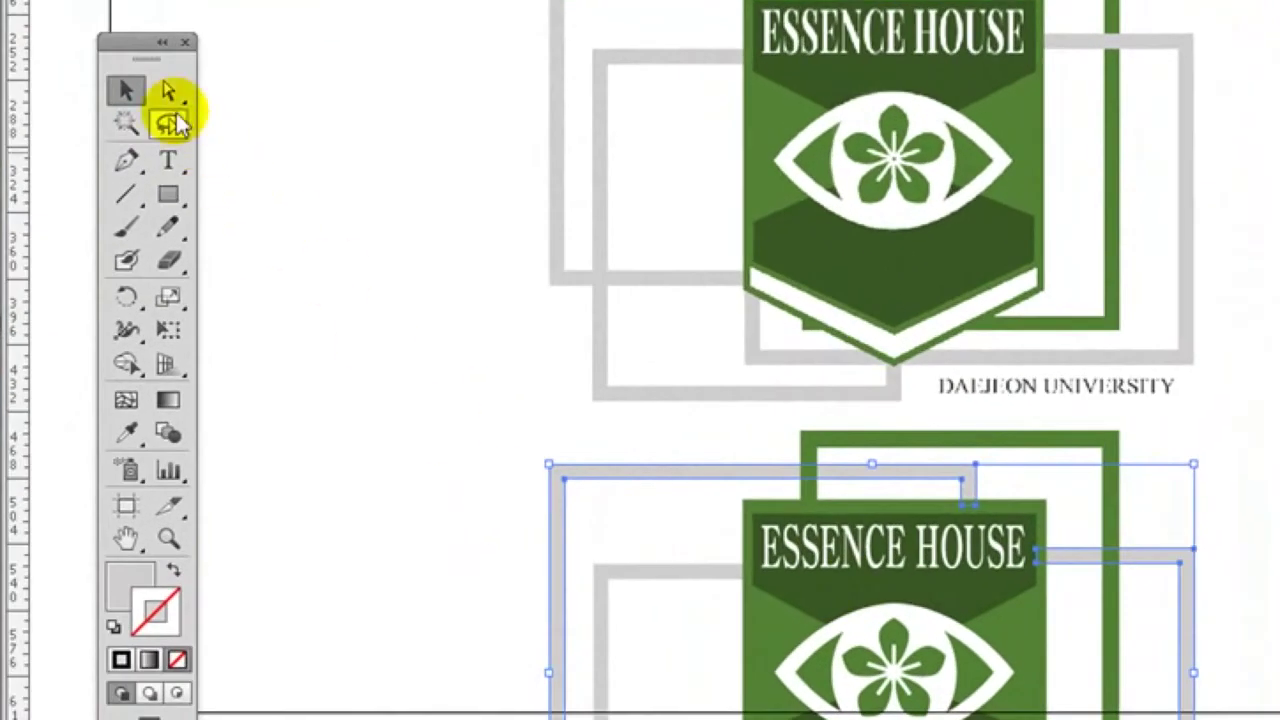
left_click(168, 91)
left_click(340, 400)
left_click(1148, 560)
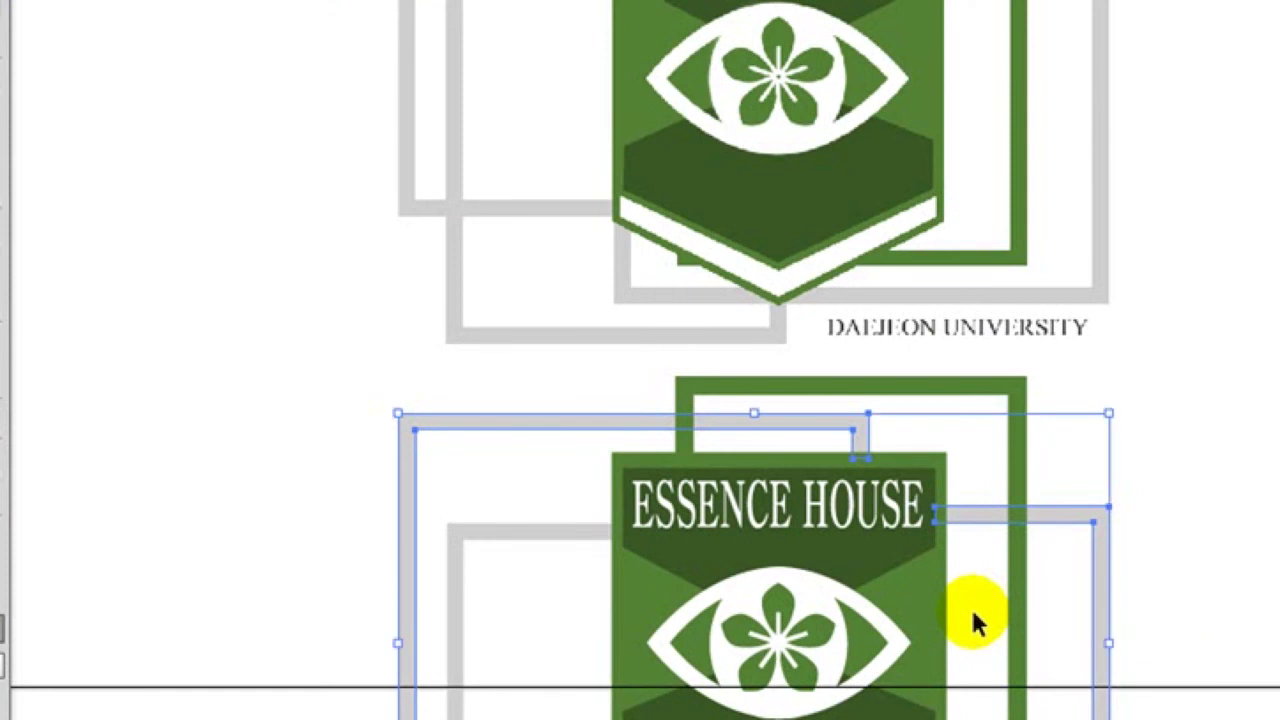
left_click(972, 614)
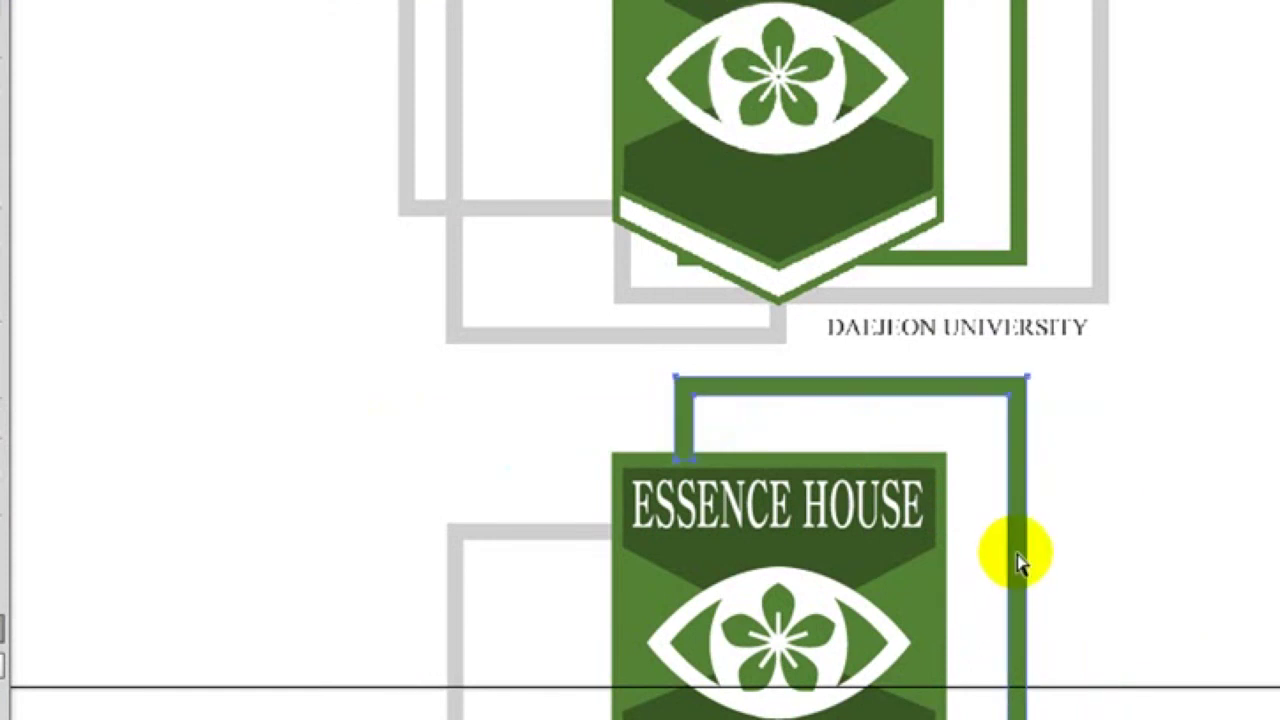
key("ctrl+v")
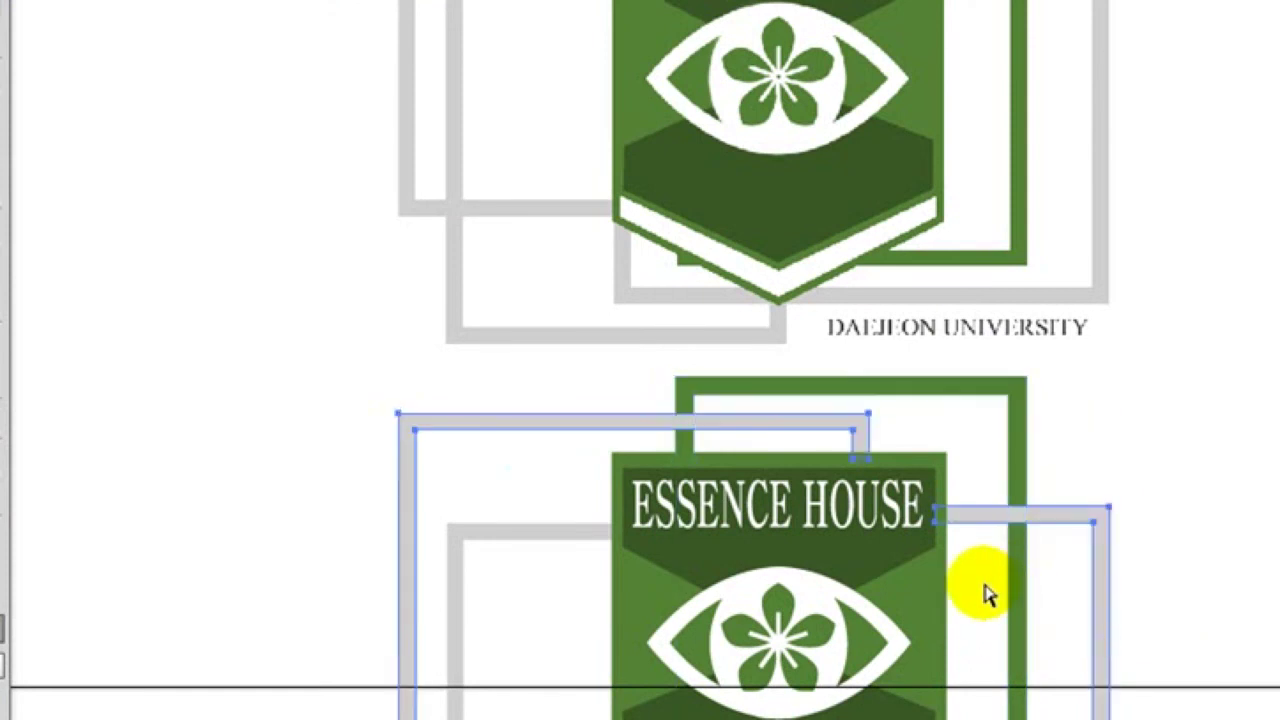
left_click(1186, 591)
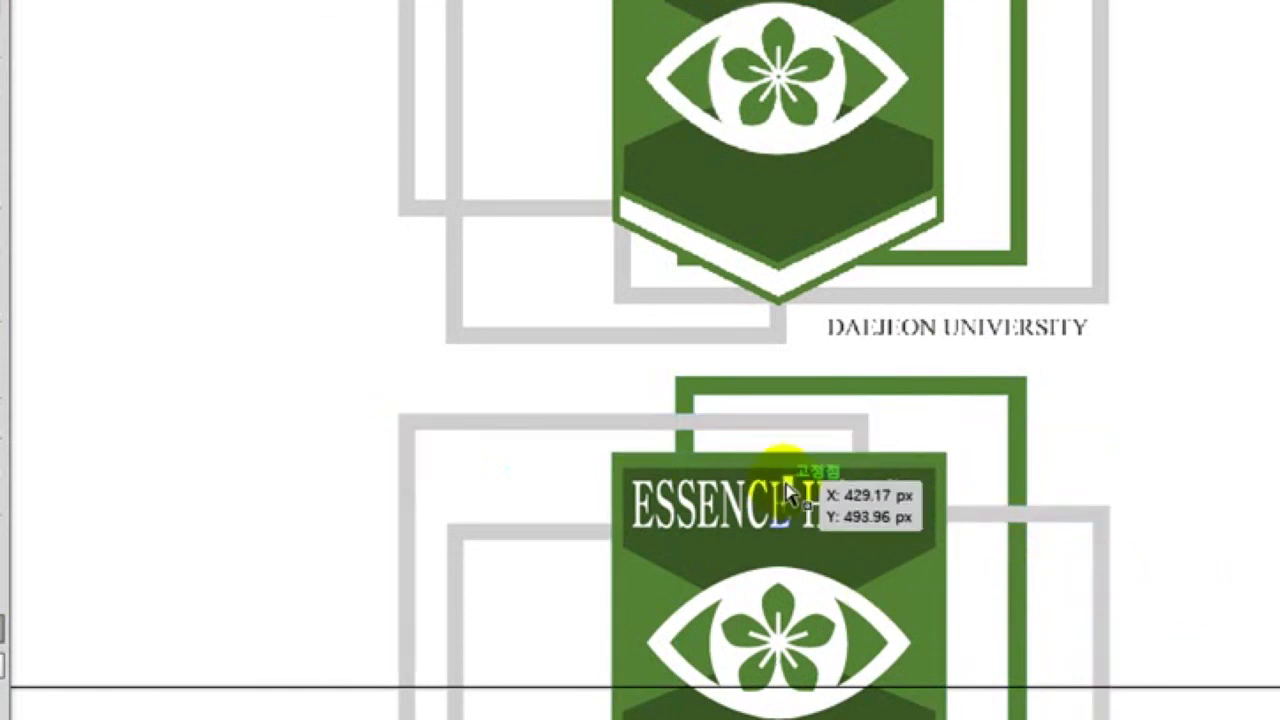
left_click(634, 428)
left_click(680, 392, "shift")
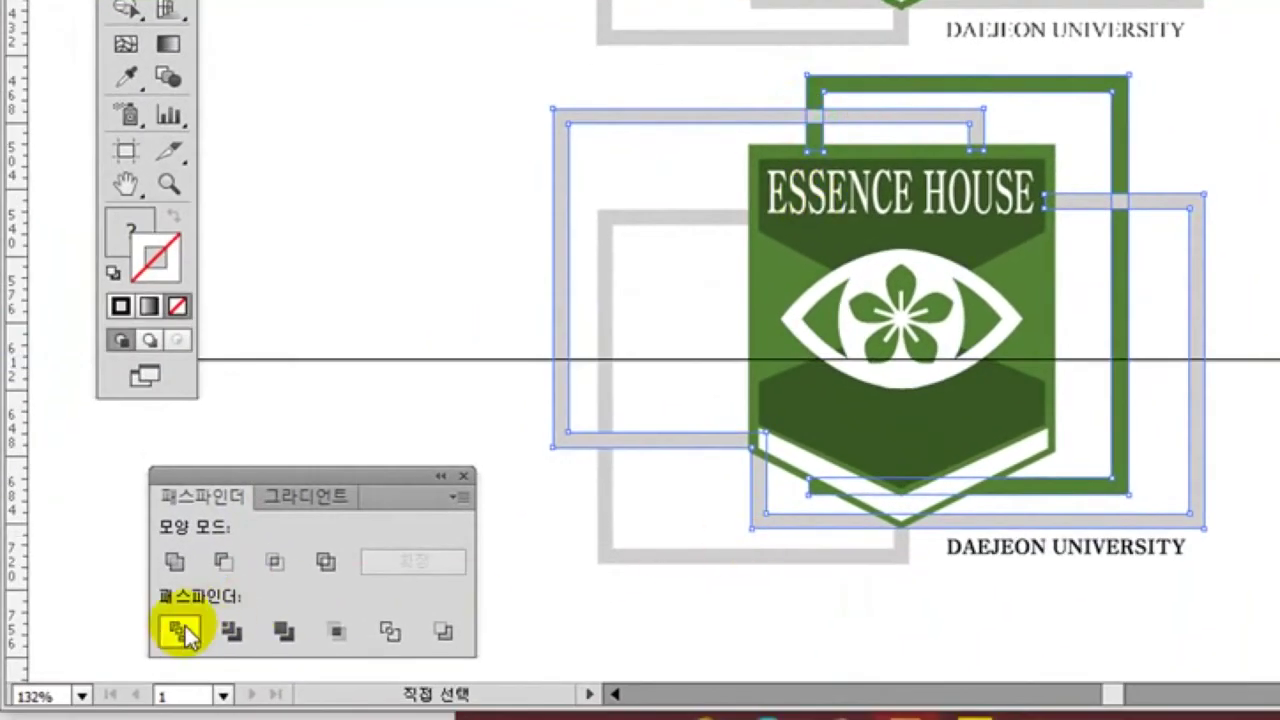
left_click(180, 630)
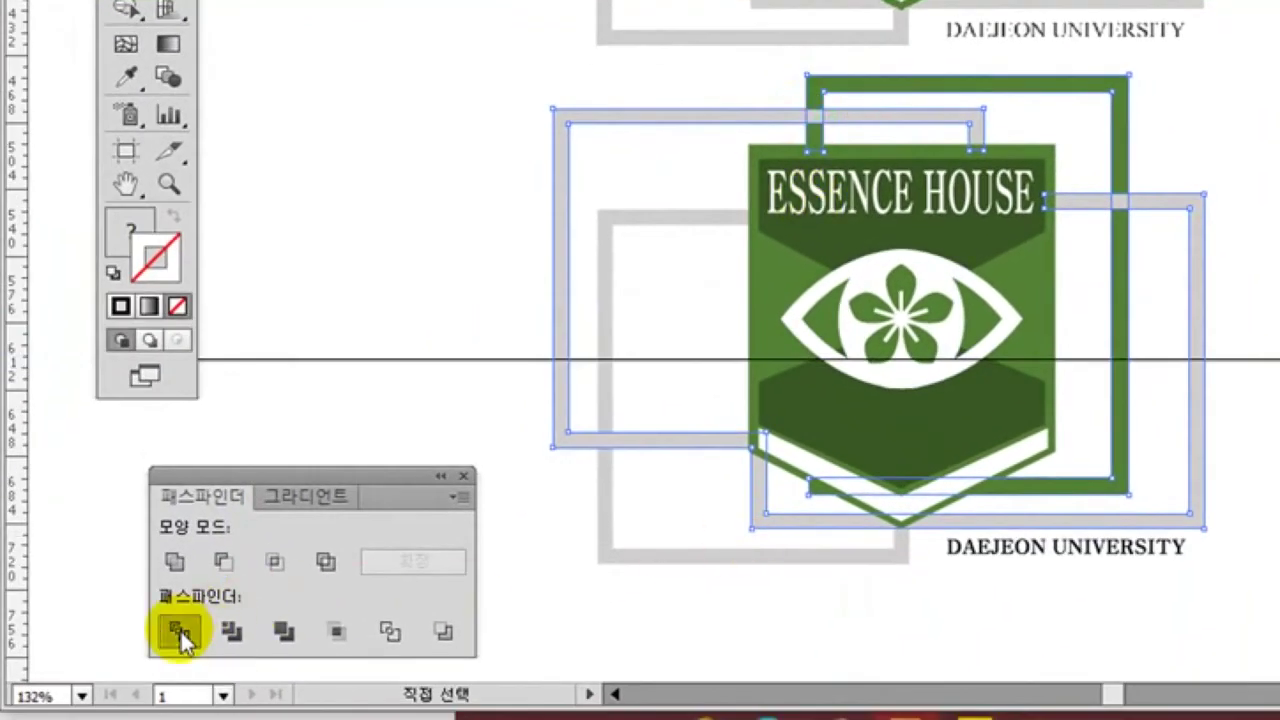
left_click(445, 262)
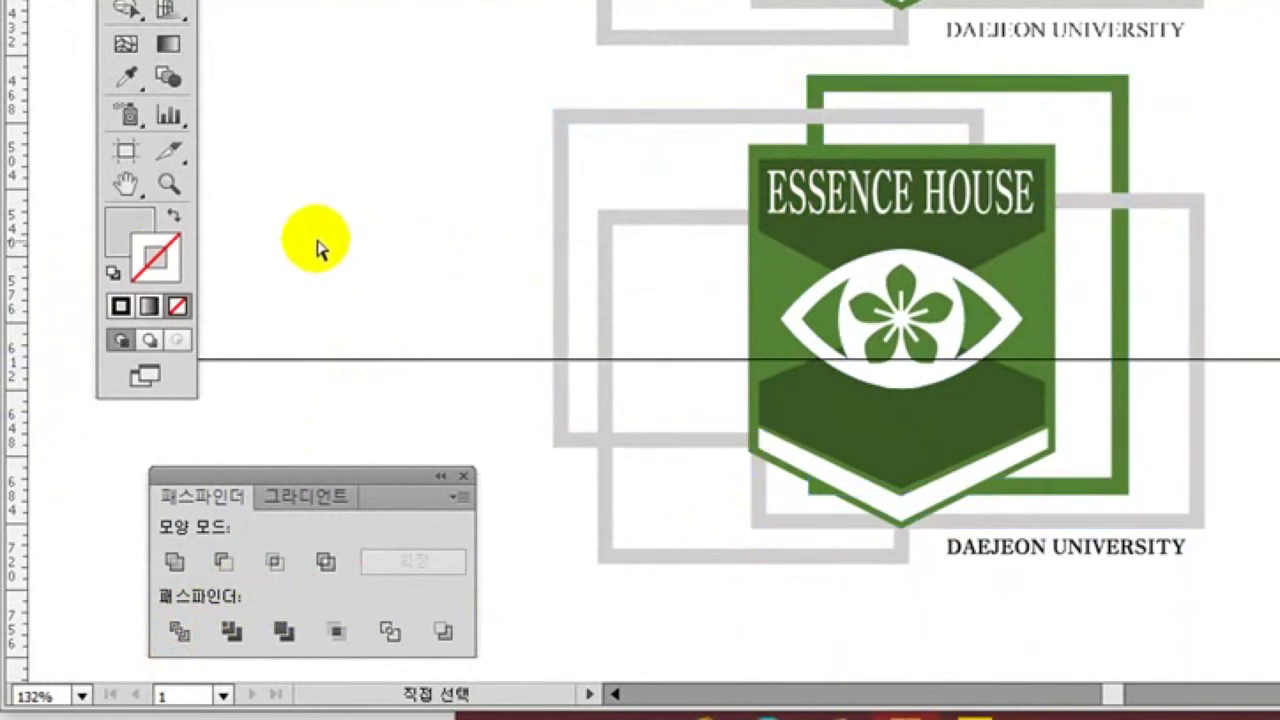
Select the crossing square and adjoining green frame pieces above the badge, try uniting them, and undo the union
left_click(168, 184)
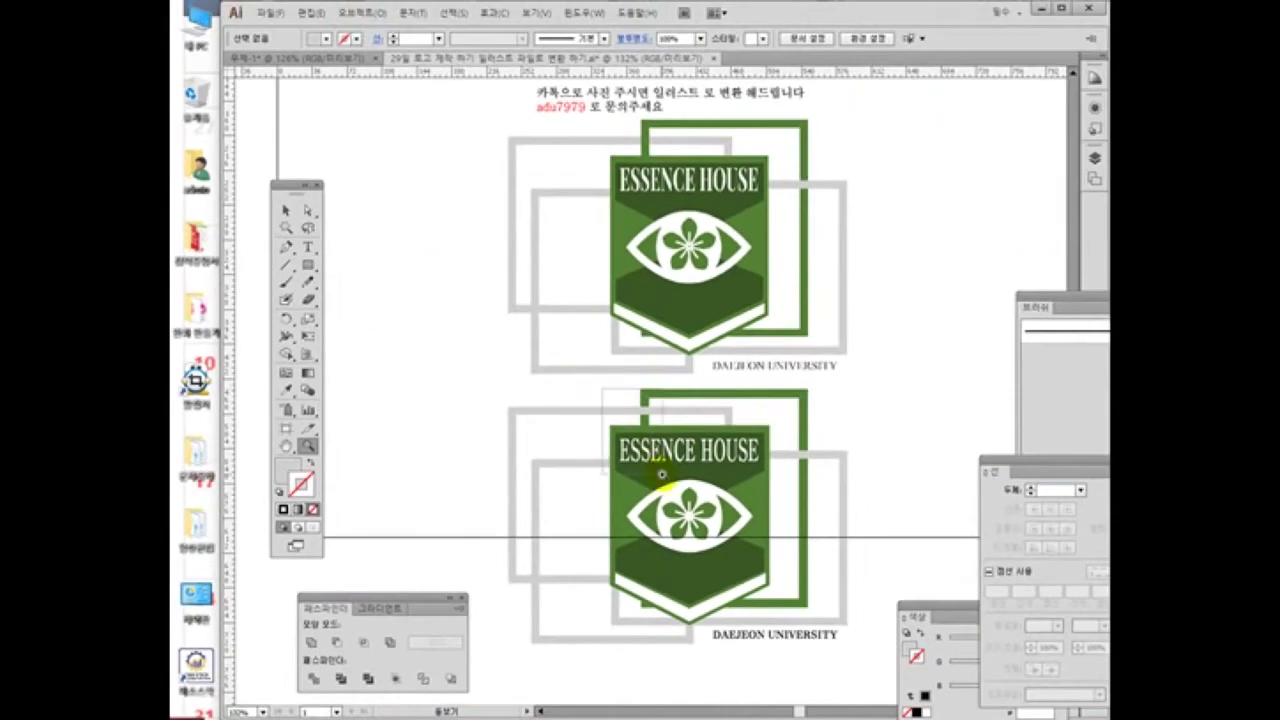
left_click_drag(661, 474, 662, 476)
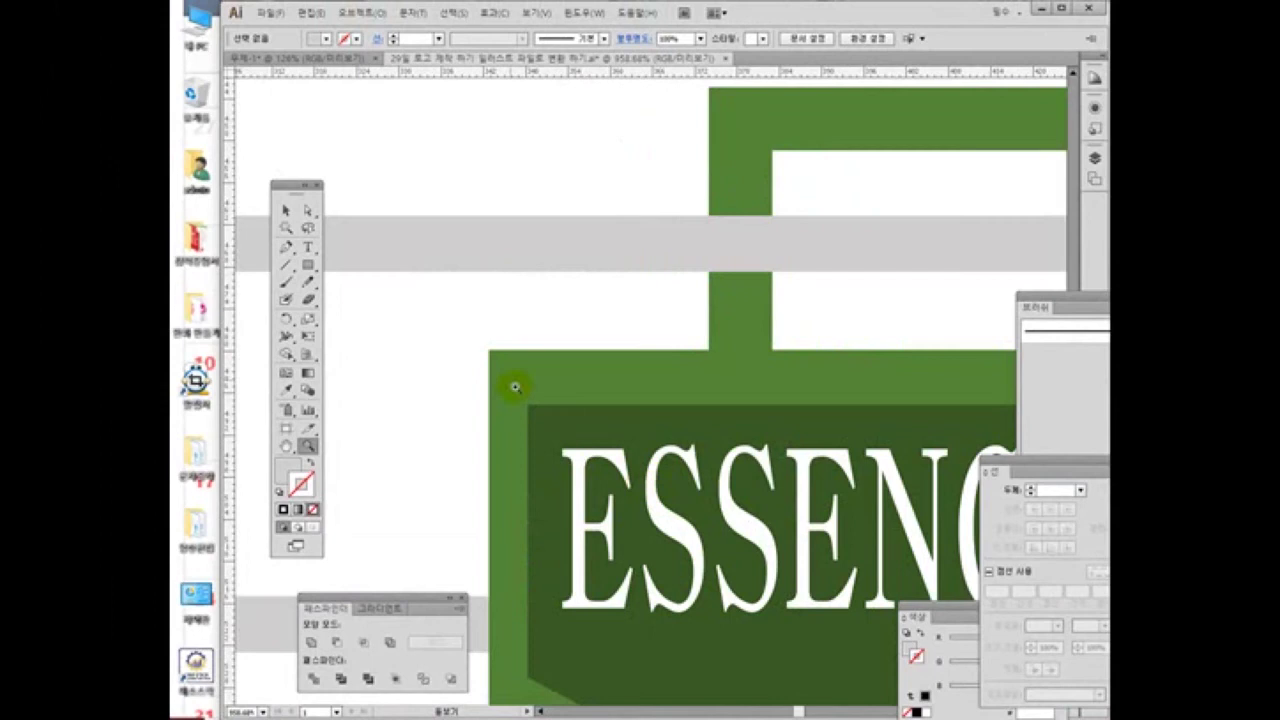
left_click(308, 210)
left_click(731, 233)
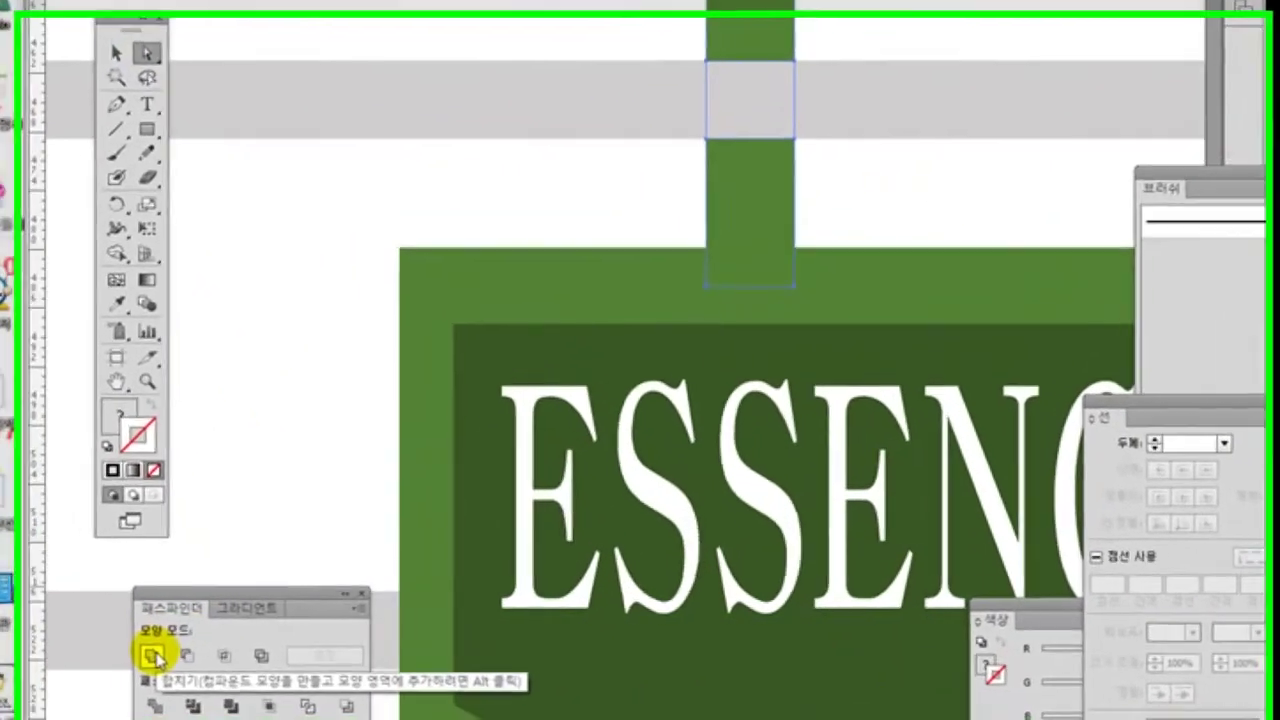
left_click(280, 645)
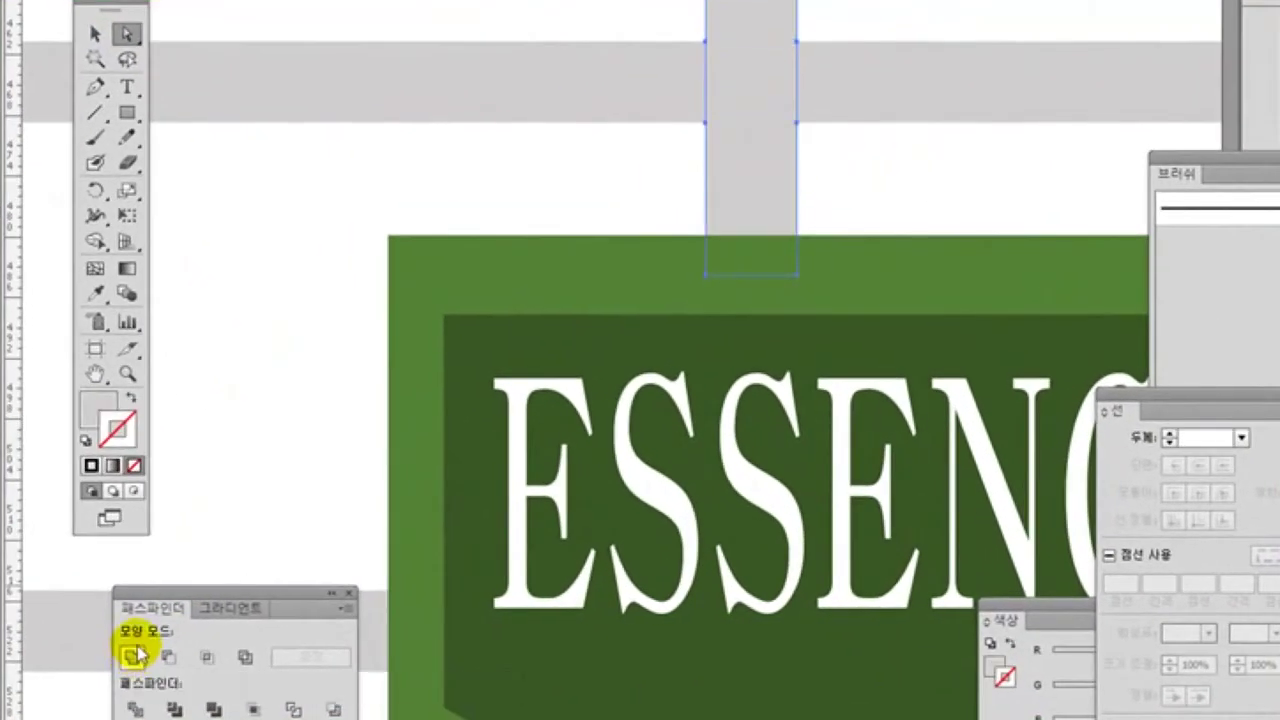
key("ctrl+z")
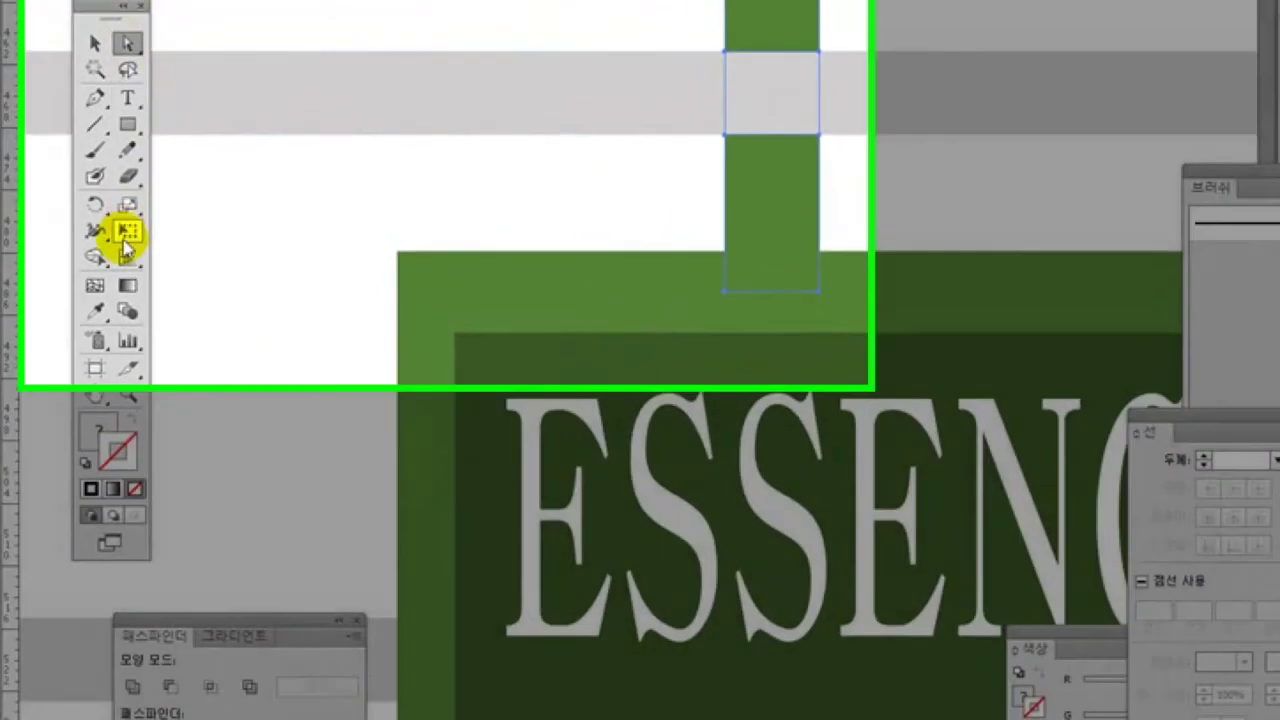
Fill the selected crossing square with the green sampled from the frame and deselect the pieces
left_click(95, 293)
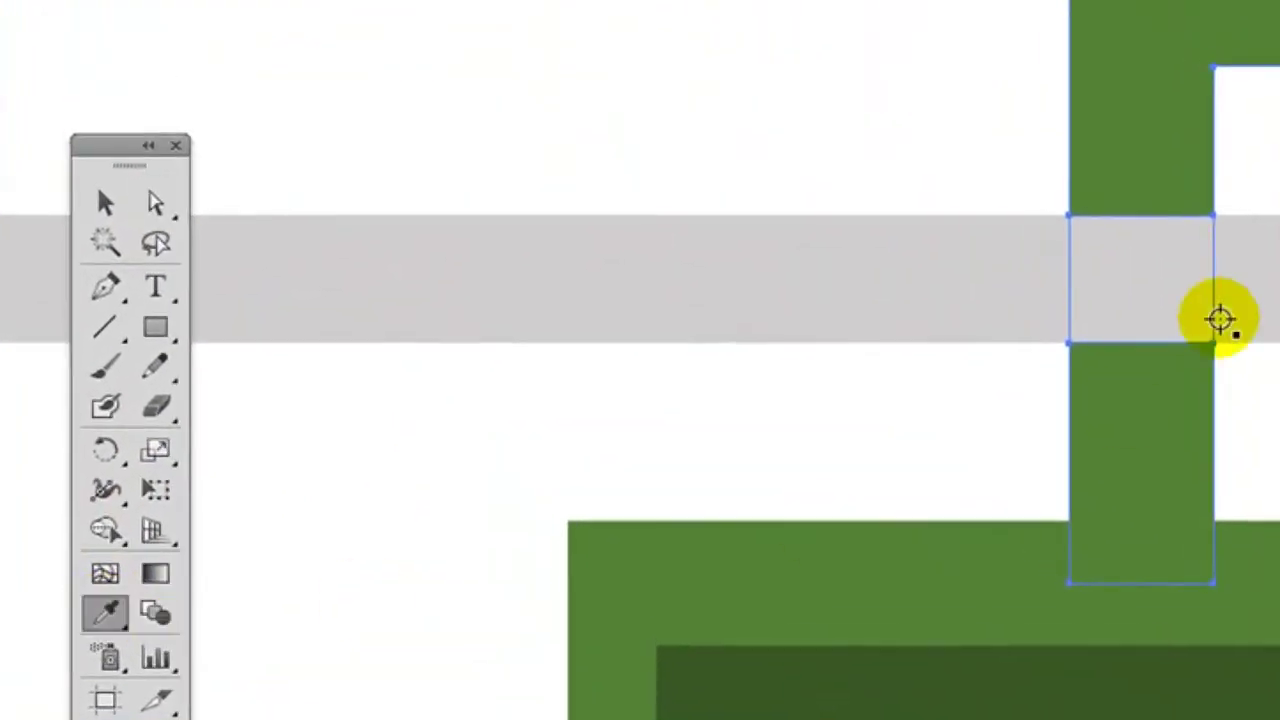
left_click(1153, 137)
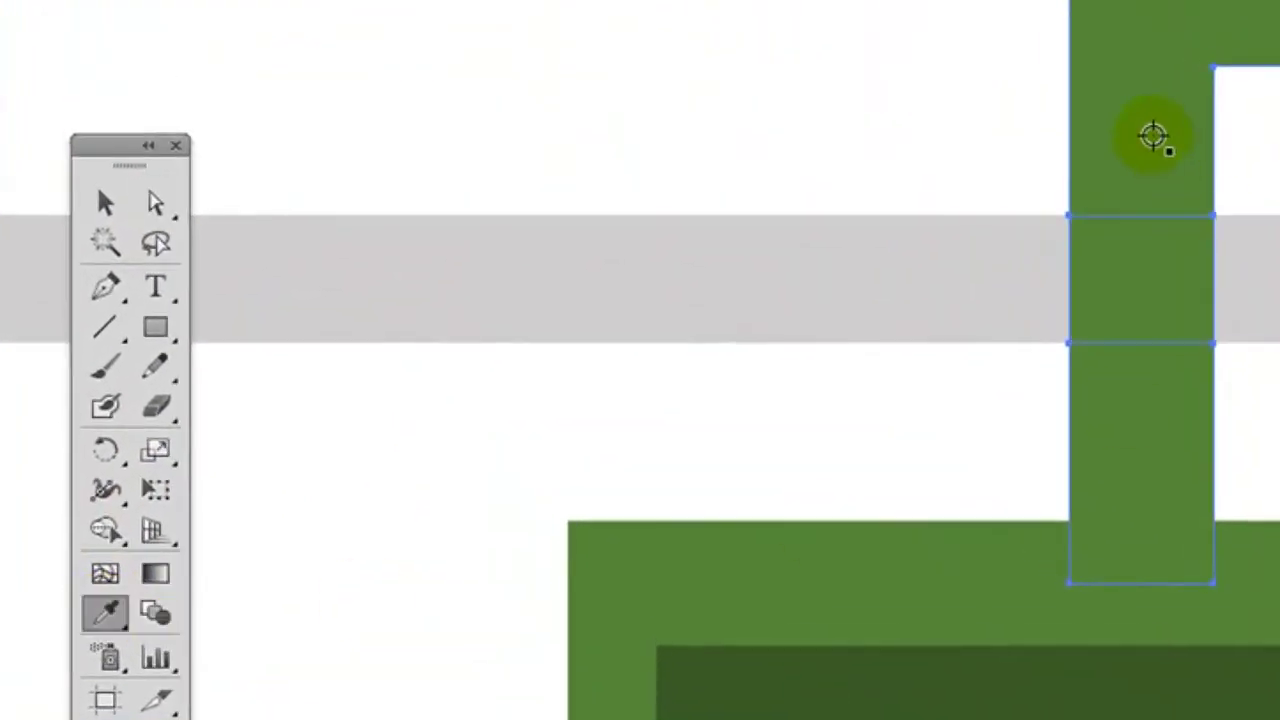
left_click(155, 203)
left_click(310, 440)
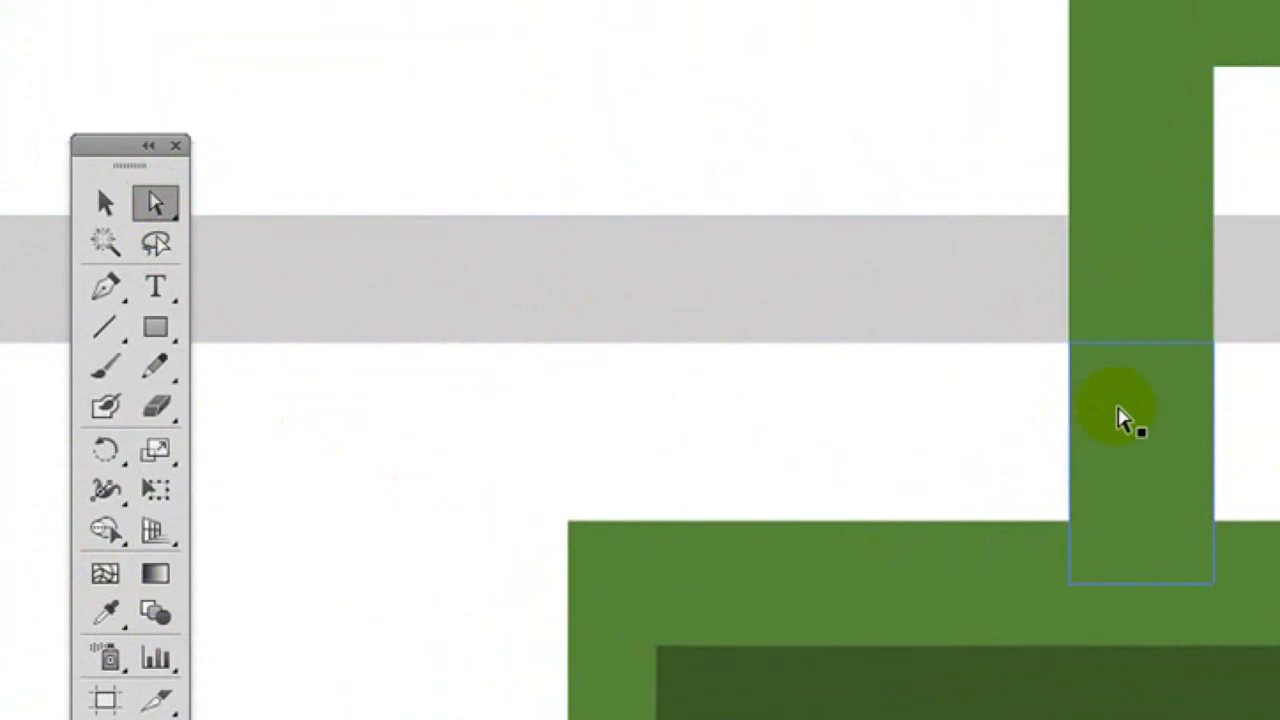
Unite the green crossing square with the adjoining green frame pieces above the badge and deselect the result
left_click(1128, 403)
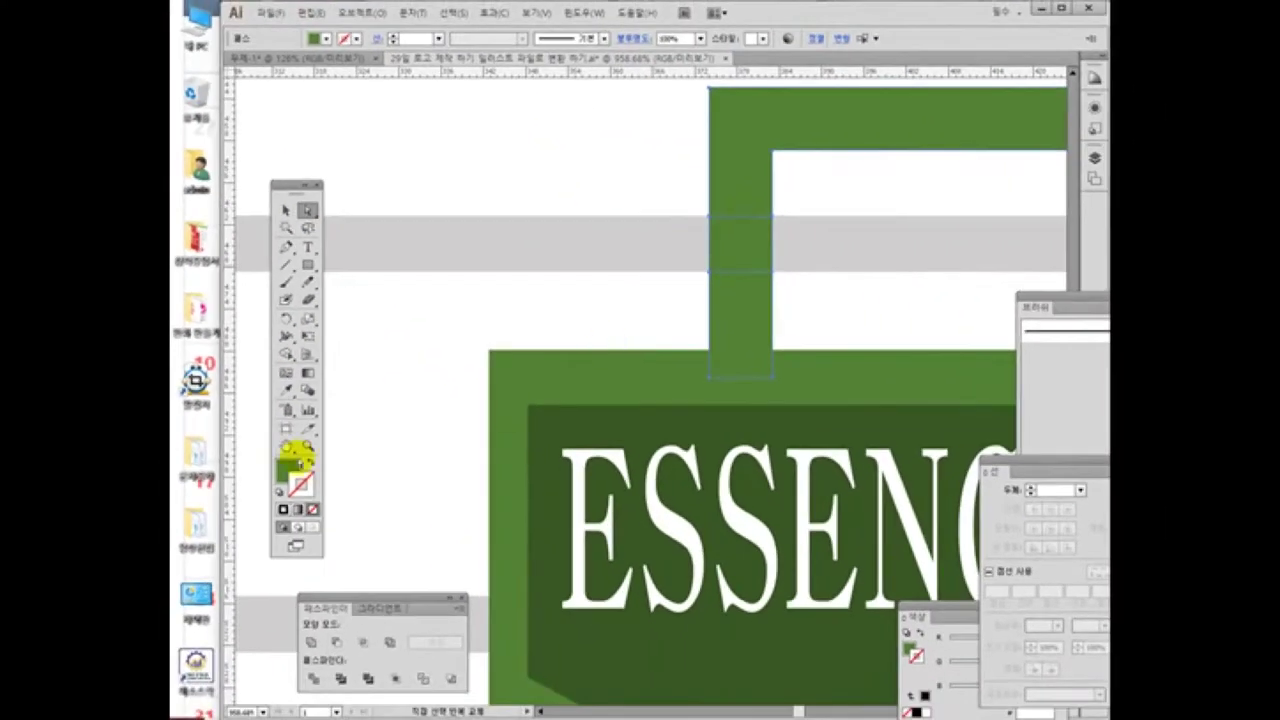
left_click(310, 641)
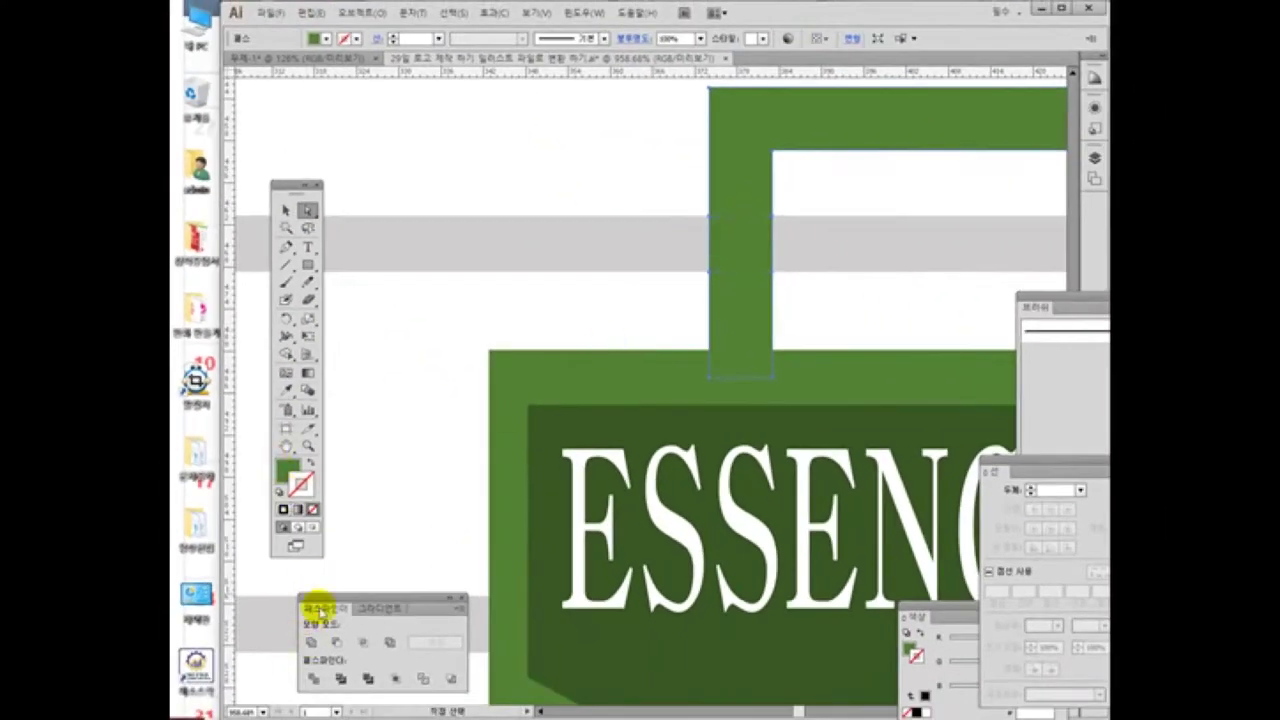
left_click(418, 428)
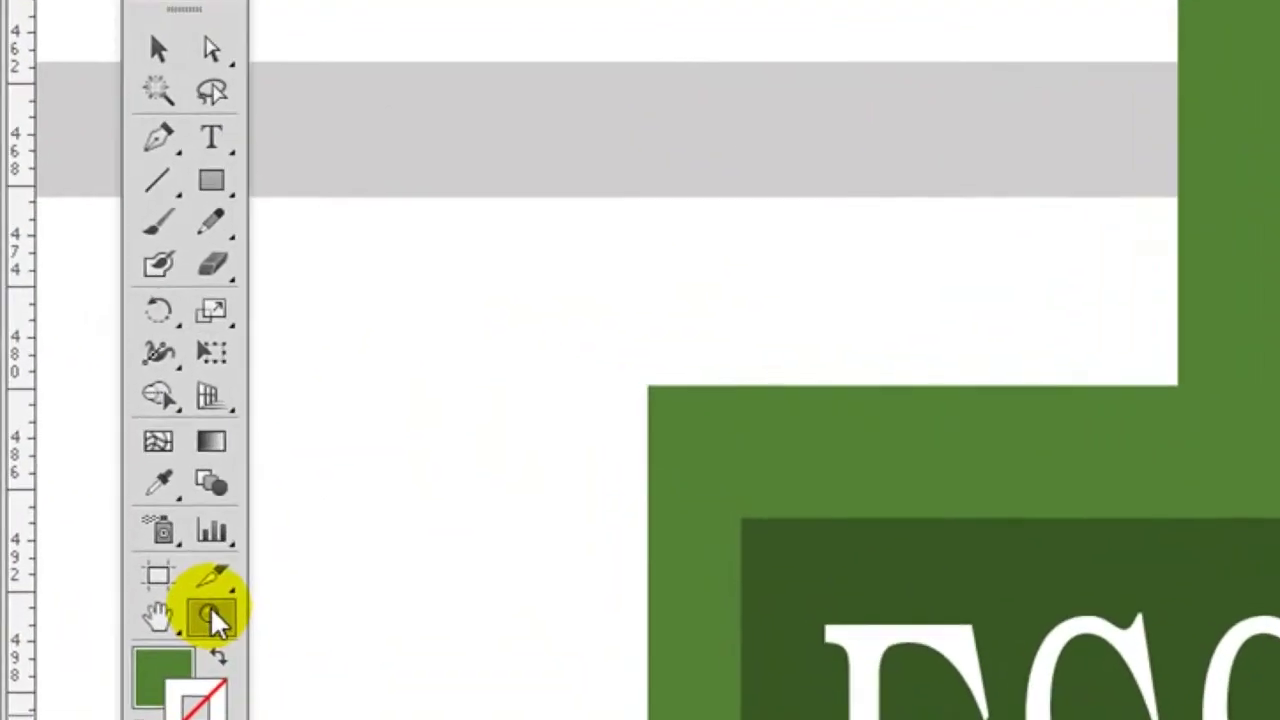
Unlock all objects and move the reference logo image to the left, partly outside the artboard
double_click(308, 446)
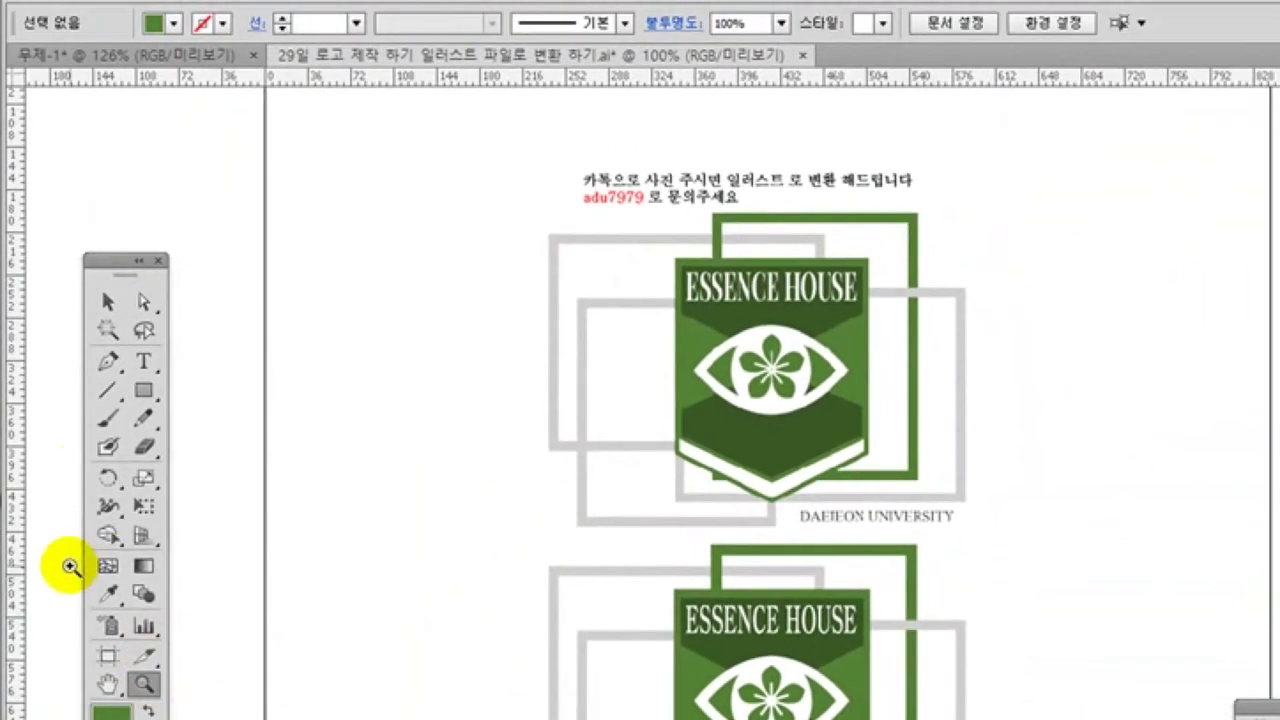
left_click(107, 301)
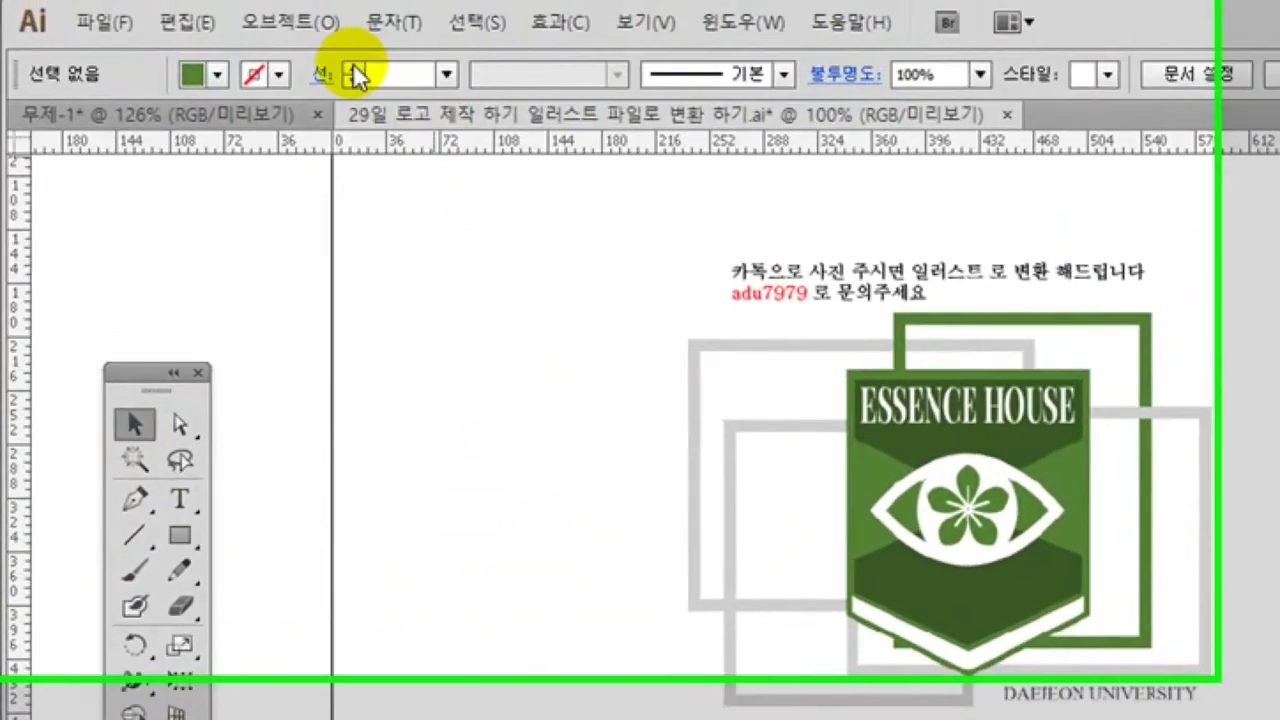
left_click(308, 34)
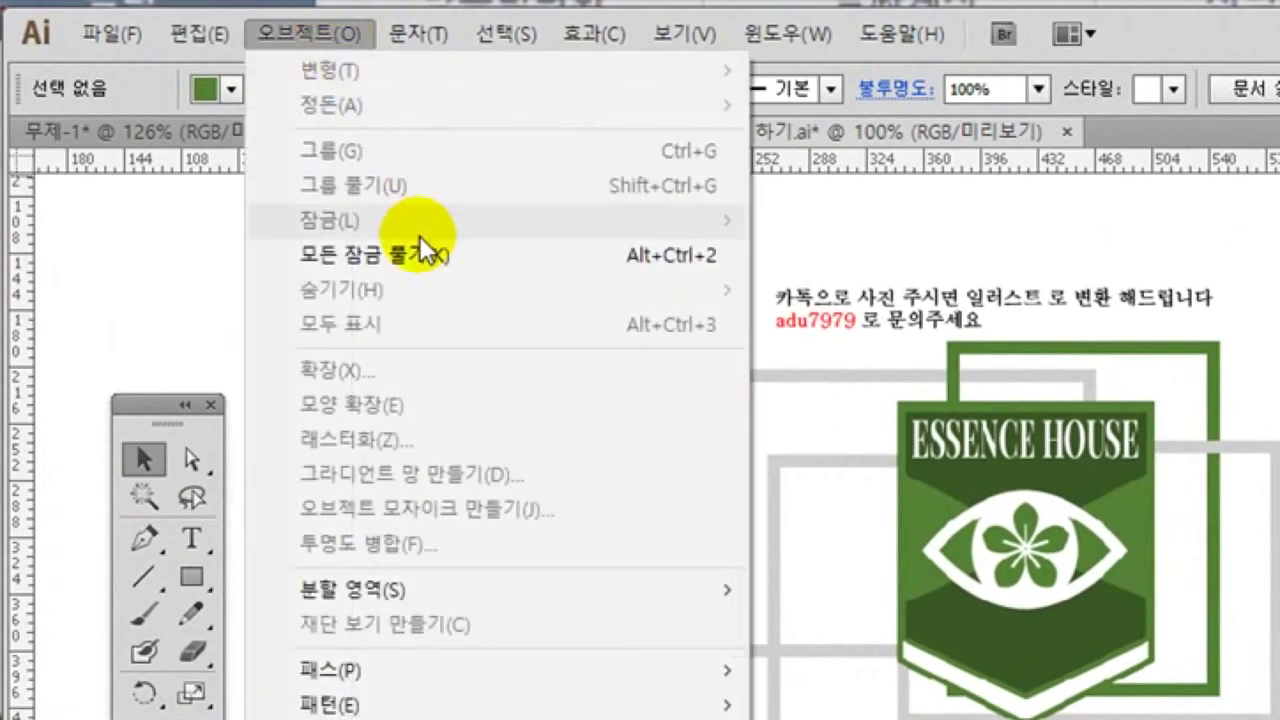
left_click(420, 255)
left_click_drag(1022, 634, 535, 650)
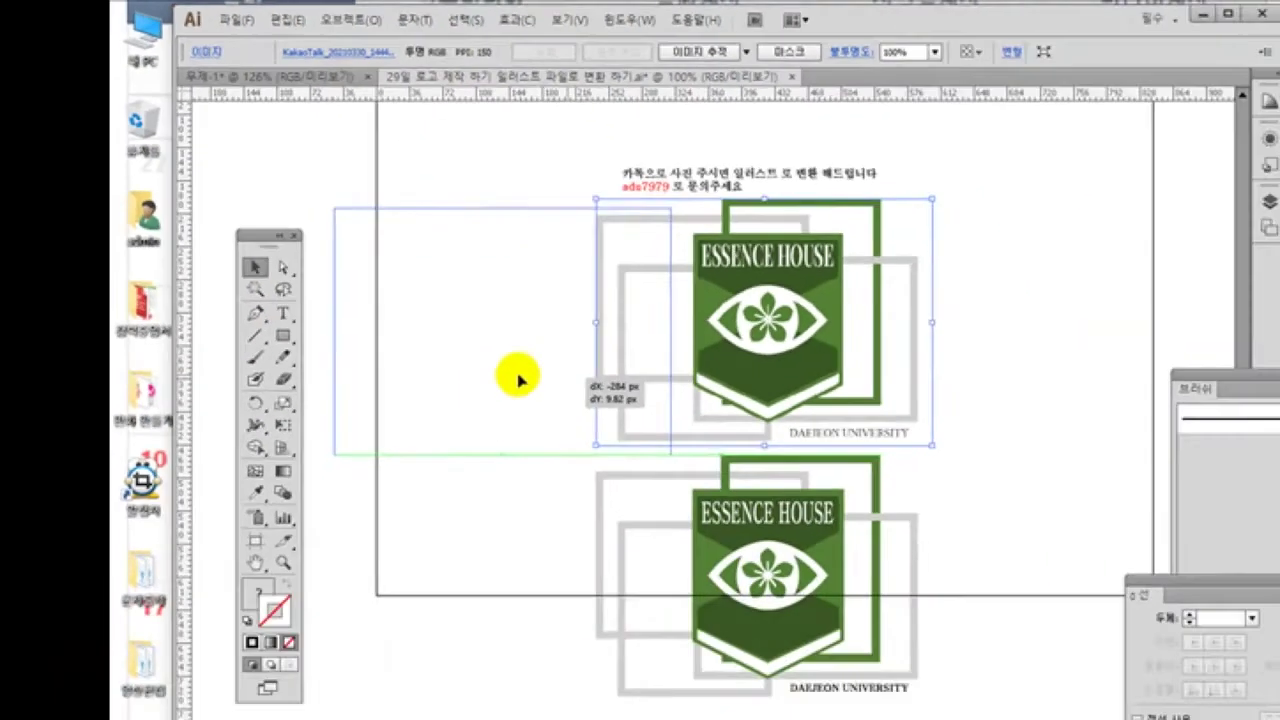
left_click_drag(466, 302, 441, 302)
left_click_drag(441, 302, 441, 302)
Select the whole vector badge with its frames and lettering, move it up beside the reference image, and deselect it
left_click_drag(547, 333, 831, 582)
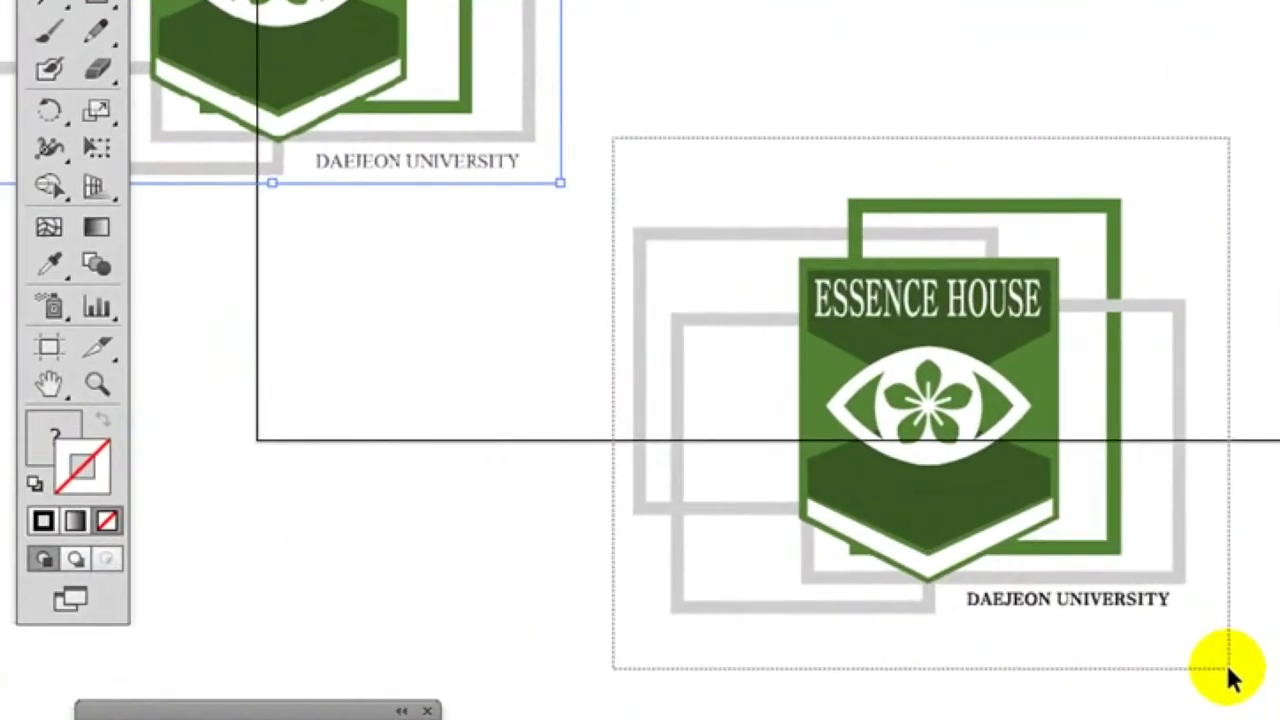
left_click_drag(1230, 678, 1230, 678)
left_click_drag(937, 517, 971, 84)
left_click(1010, 316)
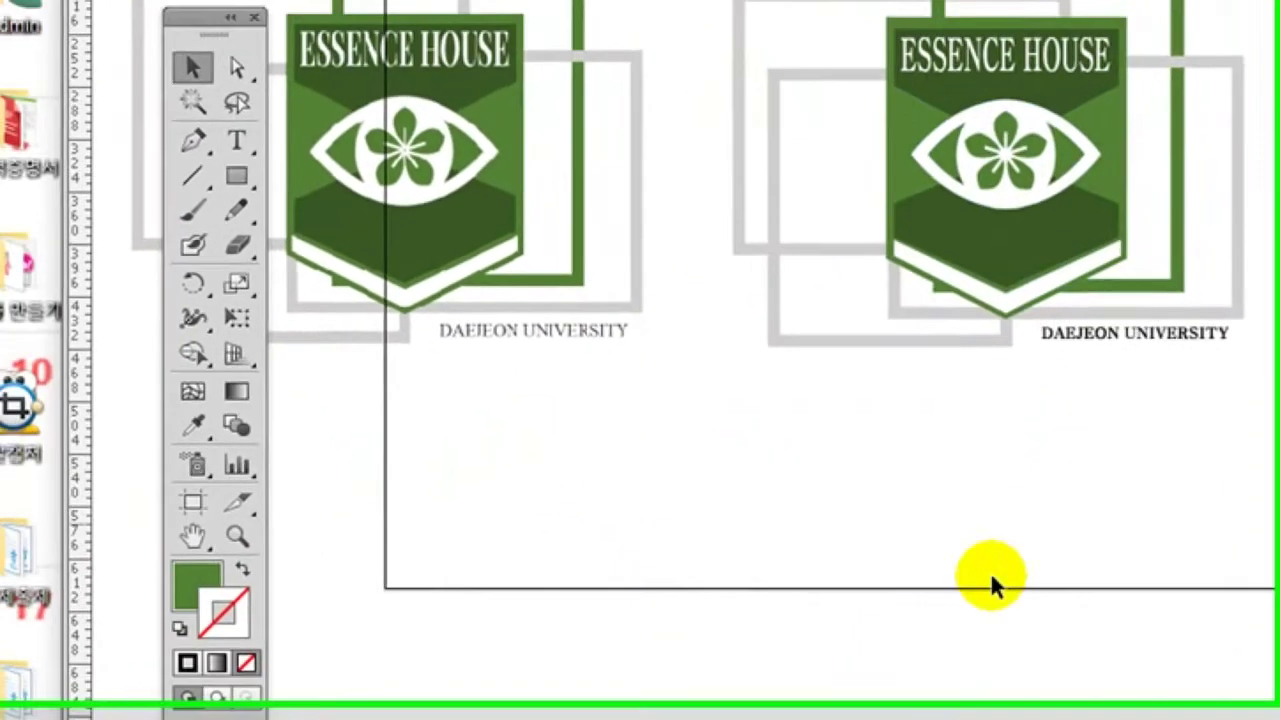
Examine the eye and flower in the reference image closely and compare them with the vector badge's version
left_click(61, 398)
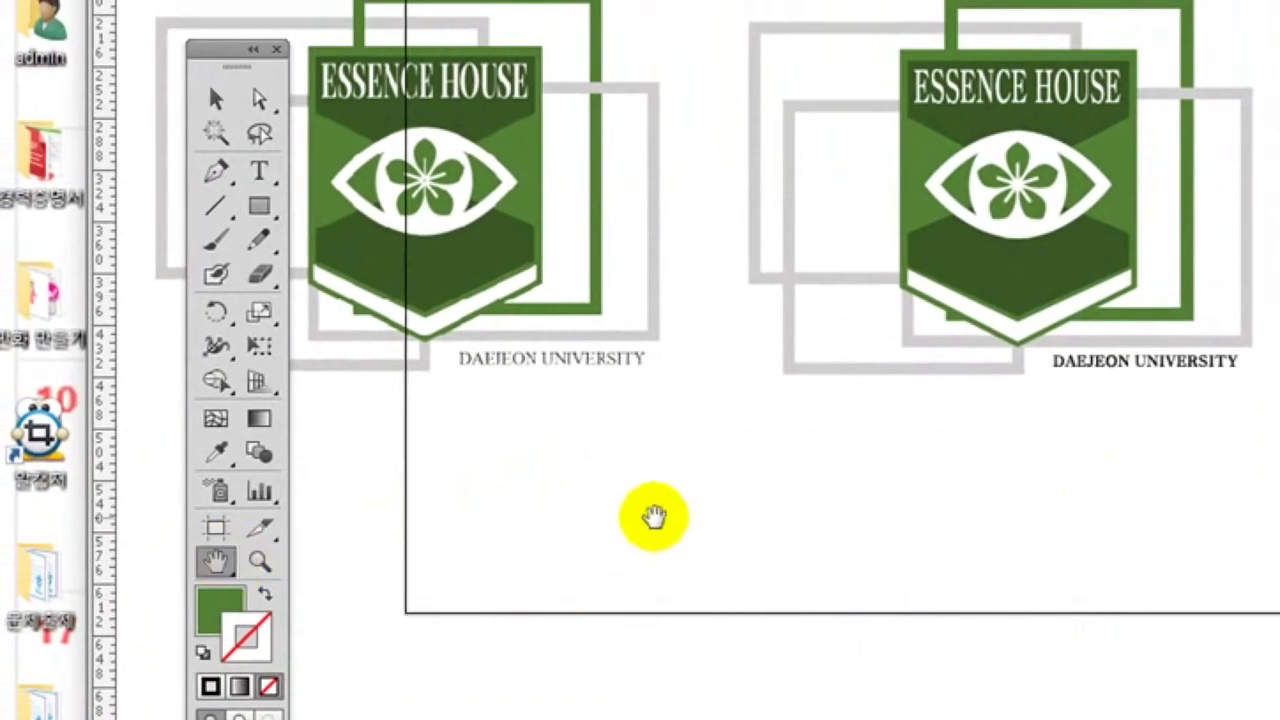
left_click_drag(653, 516, 894, 567)
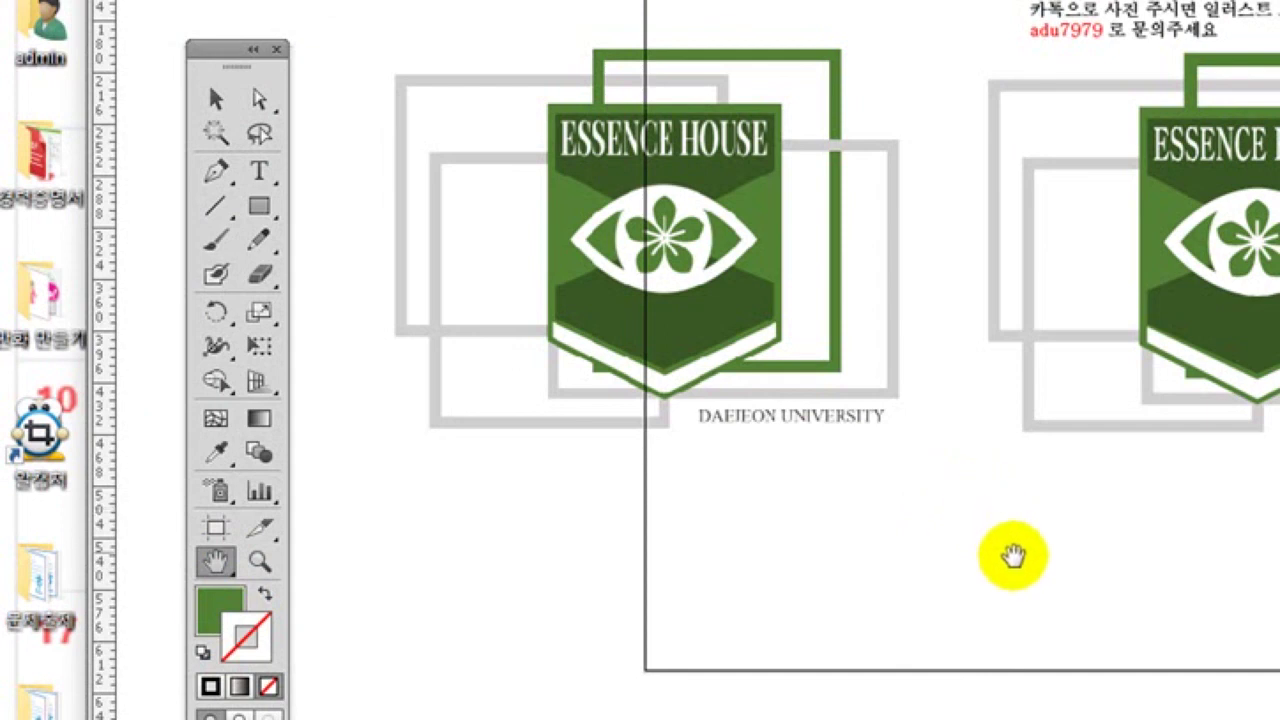
left_click(211, 94)
left_click(766, 234)
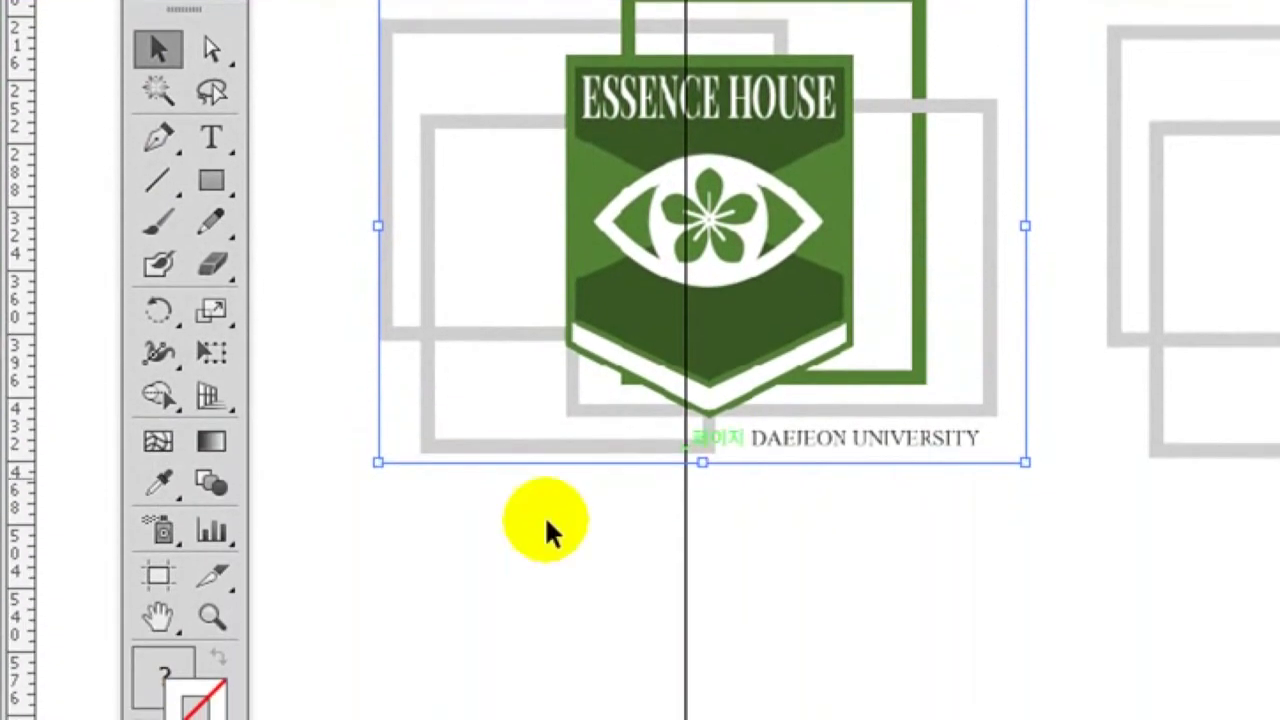
left_click(211, 616)
left_click_drag(611, 106, 831, 389)
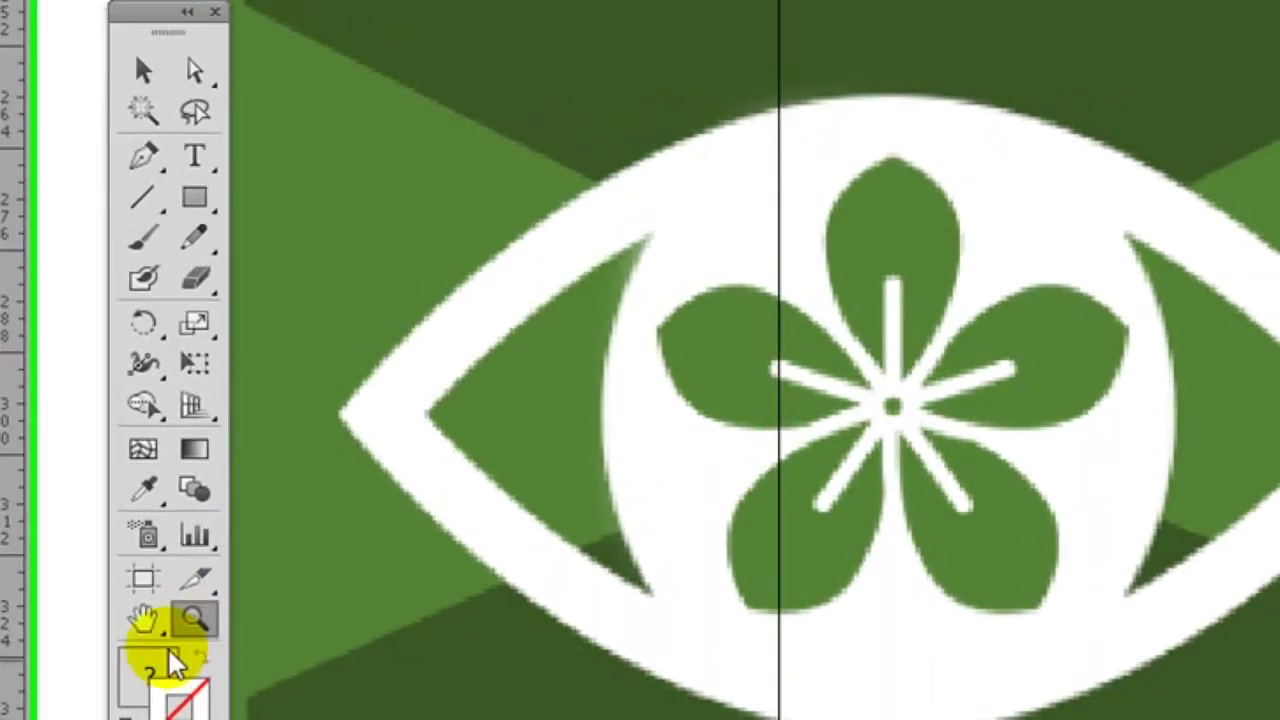
left_click(158, 617)
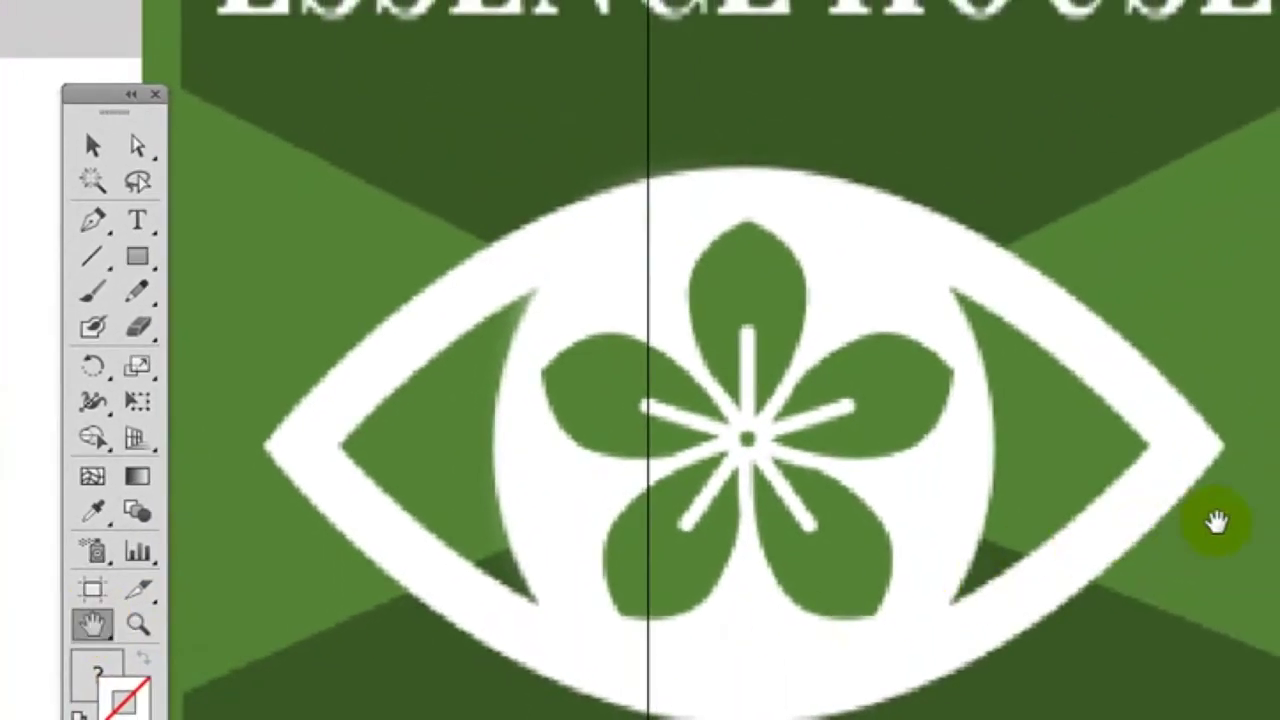
left_click_drag(1216, 521, 634, 554)
left_click_drag(1088, 583, 468, 585)
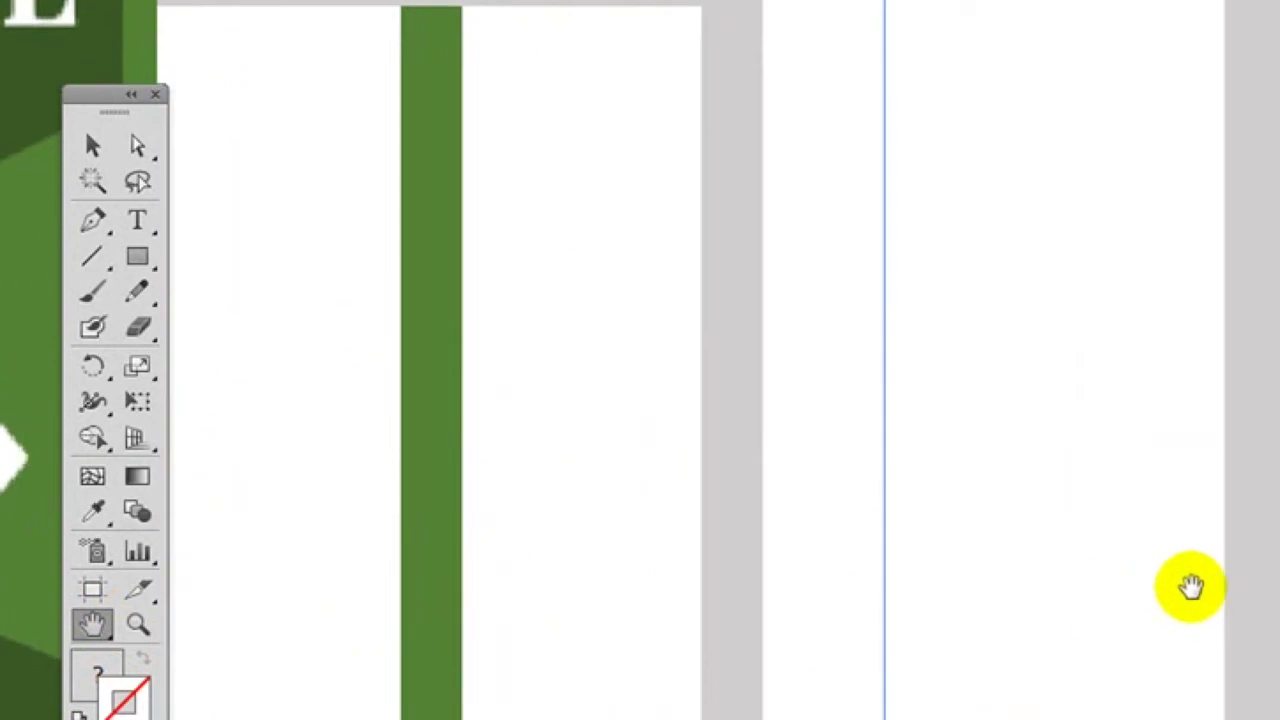
left_click_drag(1190, 587, 543, 543)
left_click_drag(990, 520, 463, 509)
left_click_drag(1090, 523, 820, 523)
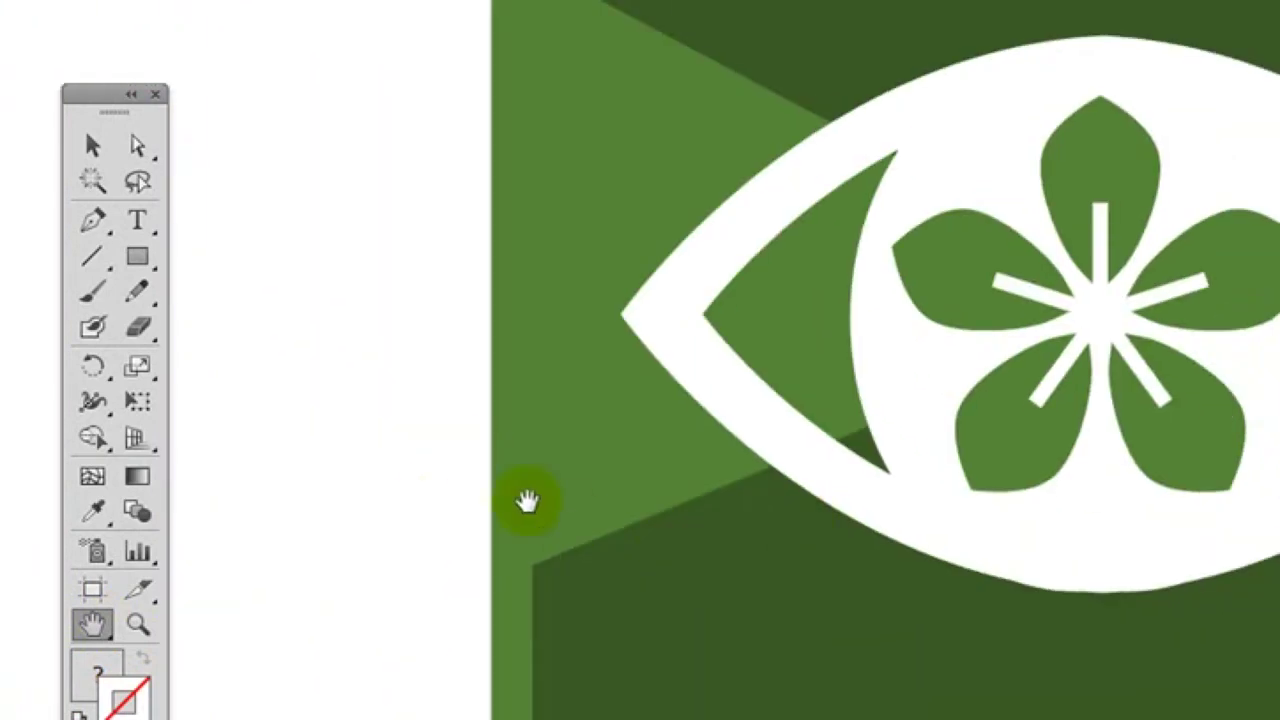
Draw a small green square at the centre of the vector flower and position it where the stamens meet
mouse_move(141, 254)
left_mouse_down()
mouse_move(190, 287)
mouse_move(230, 256)
left_mouse_up()
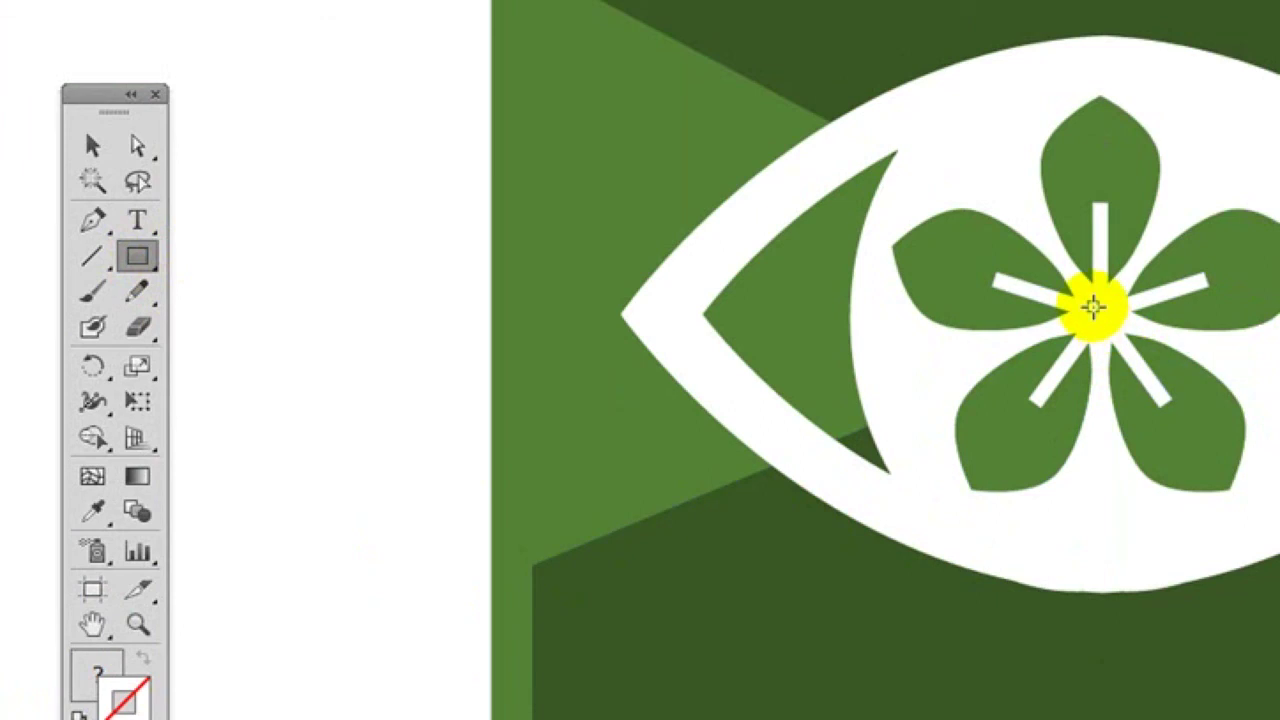
left_click(137, 624)
left_click_drag(980, 183, 1150, 495)
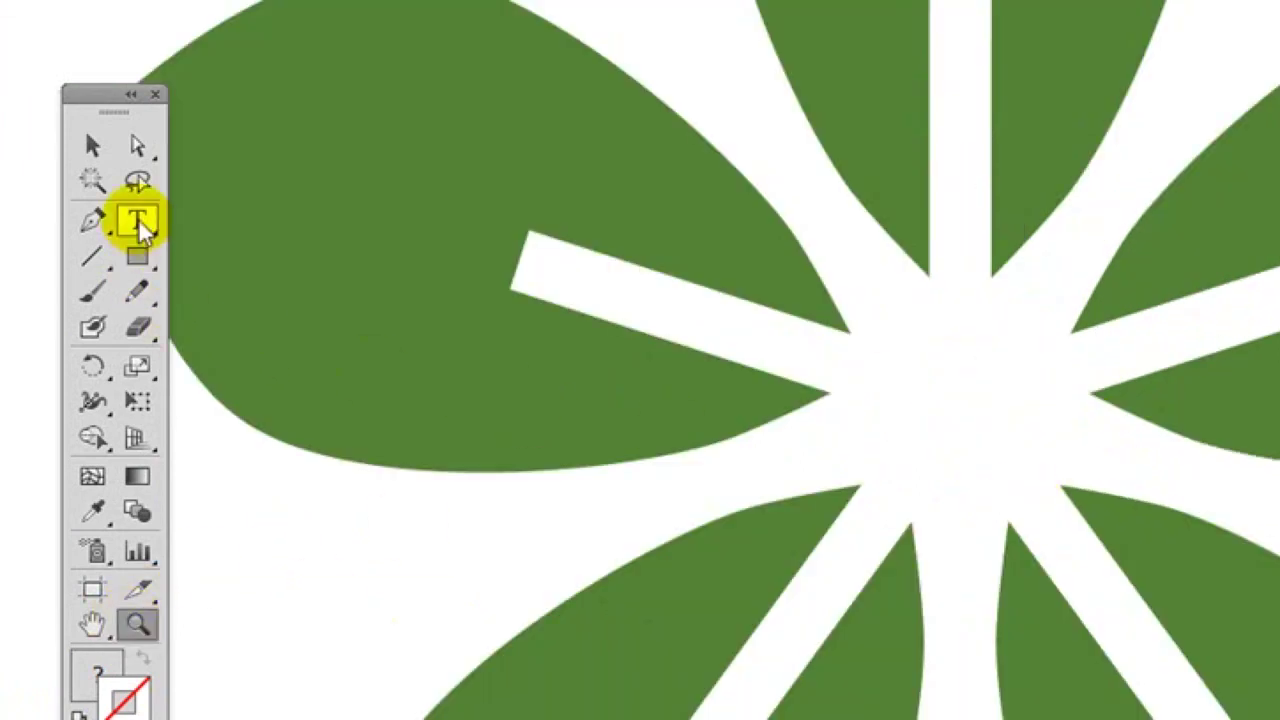
left_click_drag(930, 378, 986, 434)
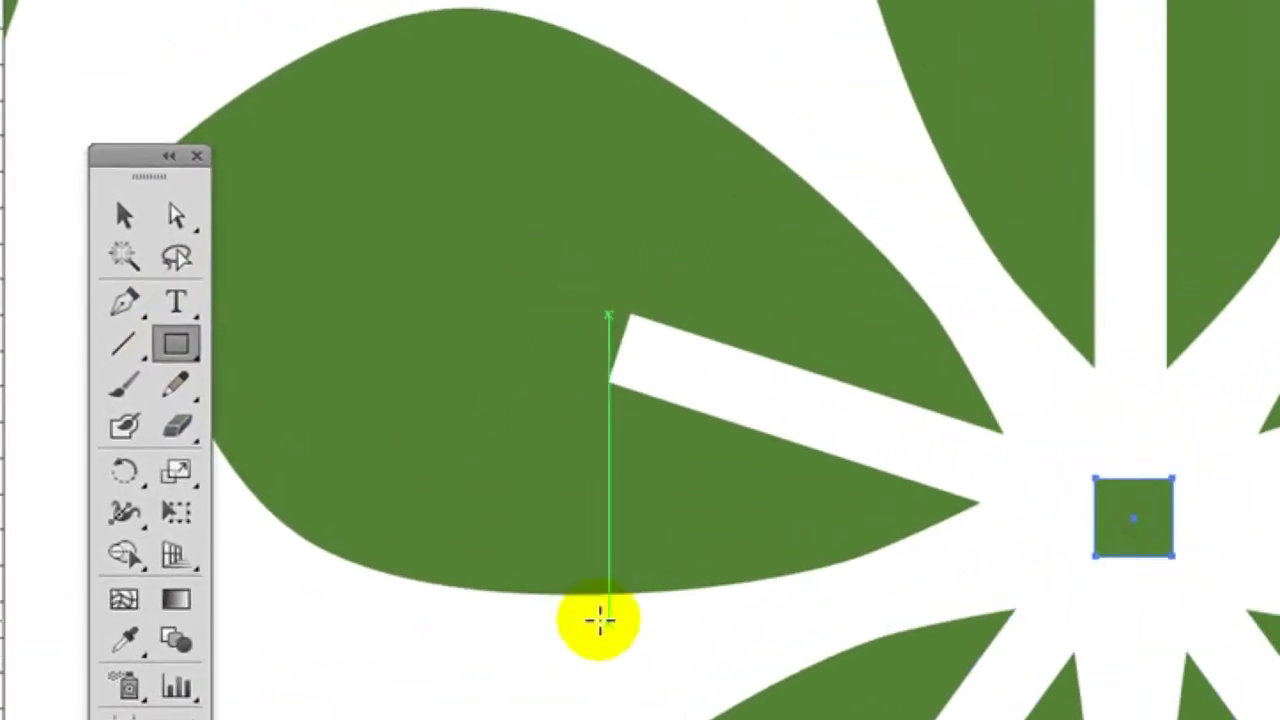
left_click(122, 214)
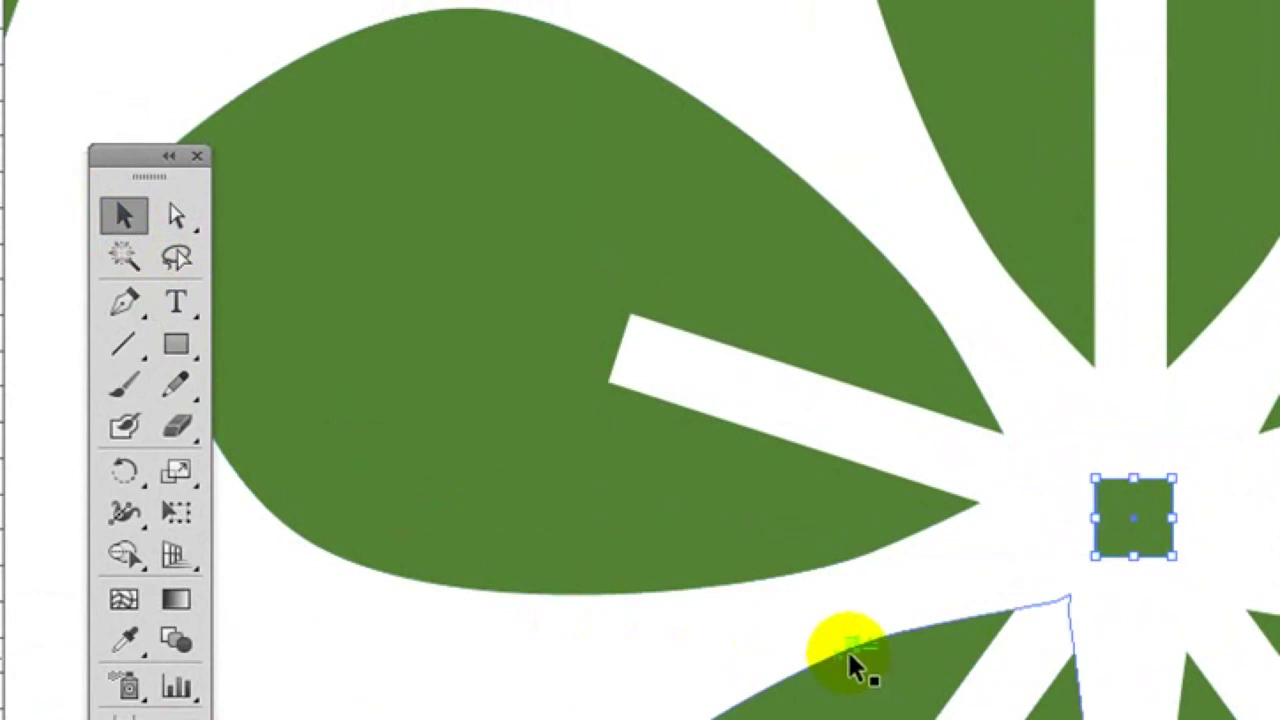
left_click_drag(1137, 505, 1150, 548)
Clear the selection and display the artwork in outline view around the flower's centre
key("ctrl+a")
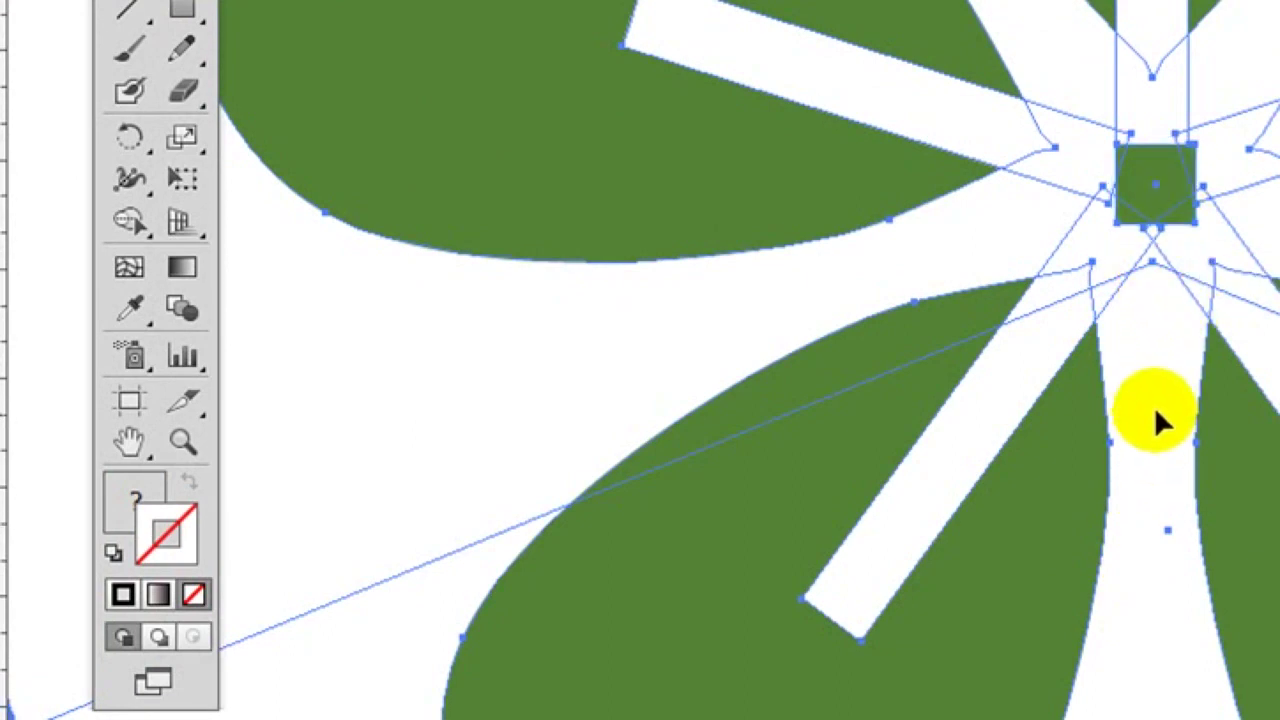
double_click(182, 441)
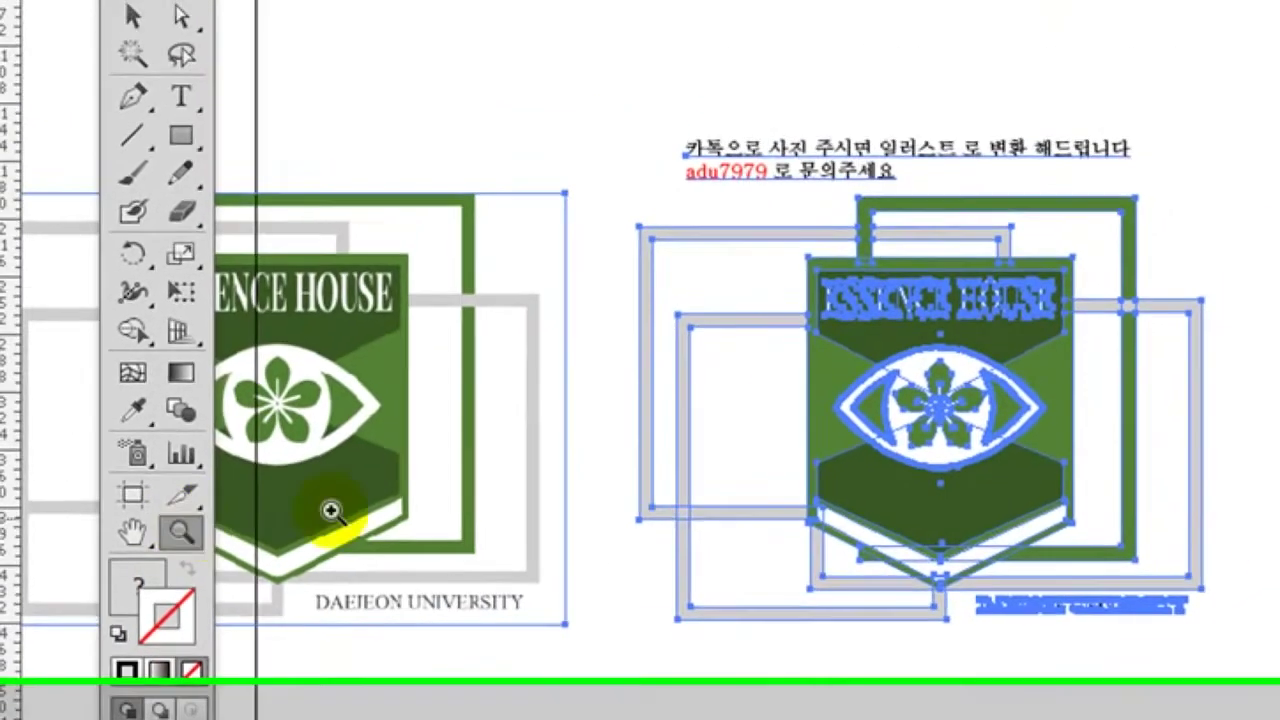
left_click(388, 158)
left_click(177, 586)
left_click_drag(790, 335, 1040, 668)
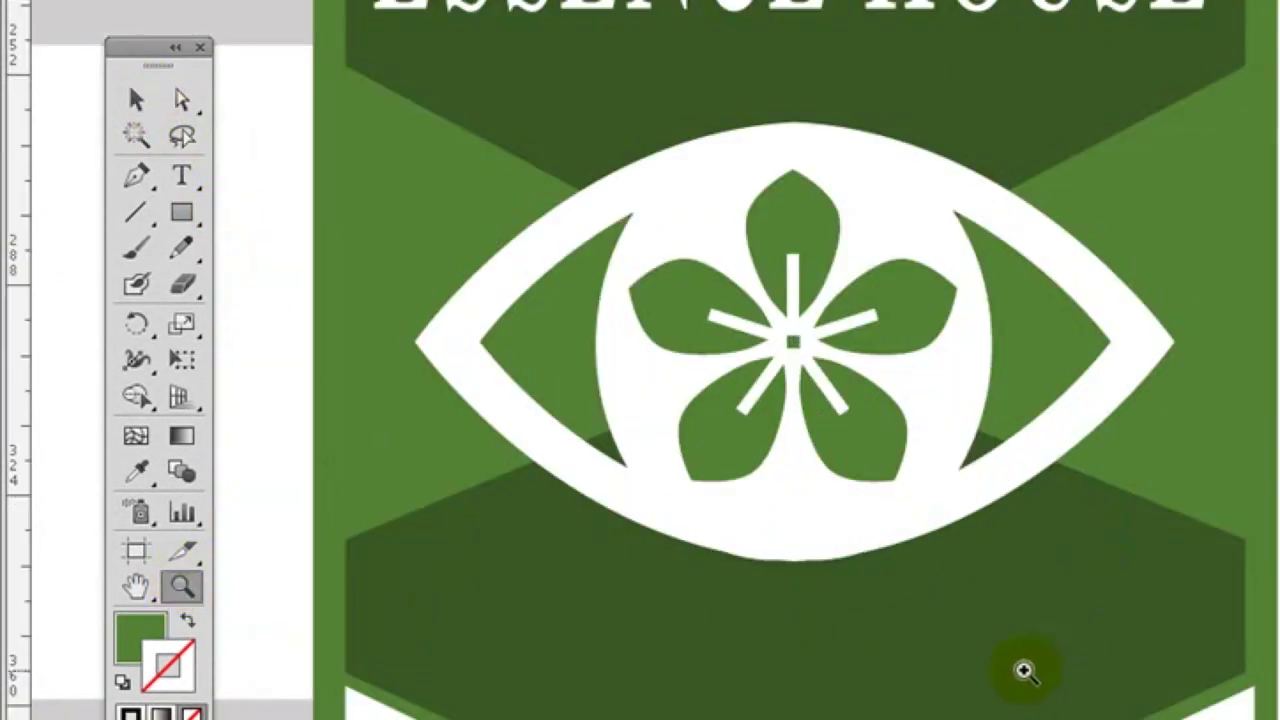
key("ctrl+y")
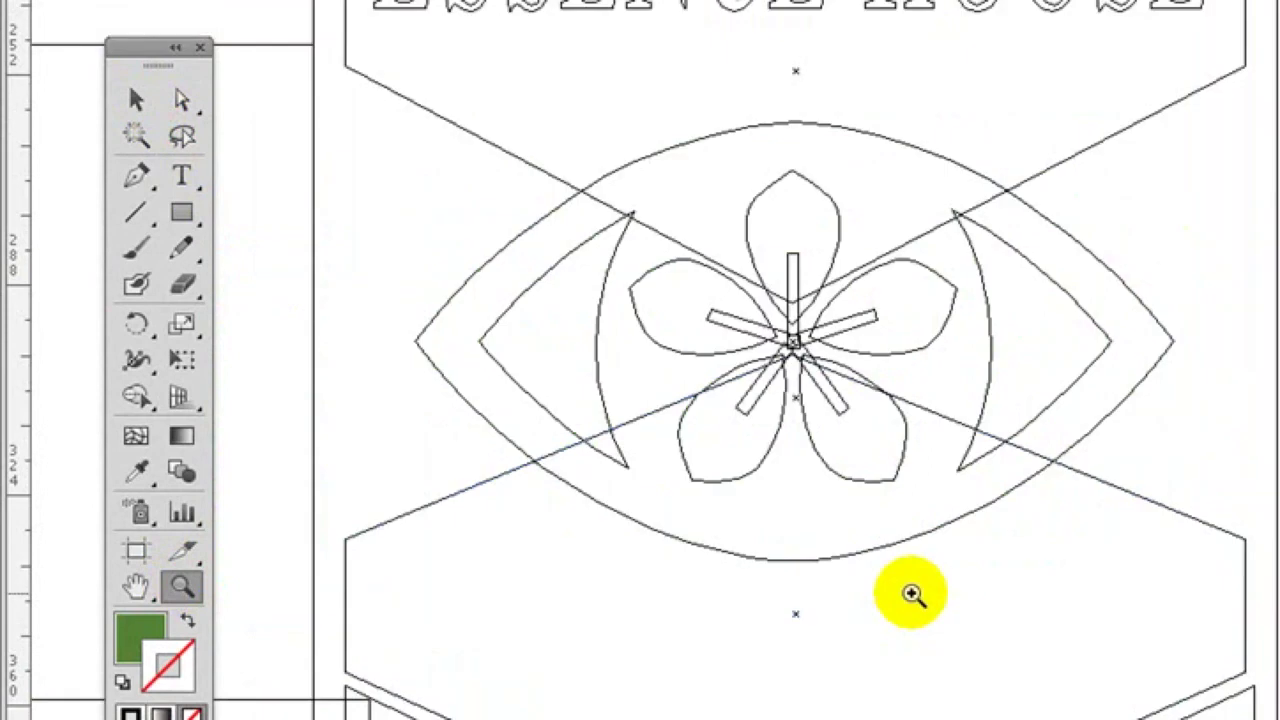
left_click_drag(651, 200, 886, 516)
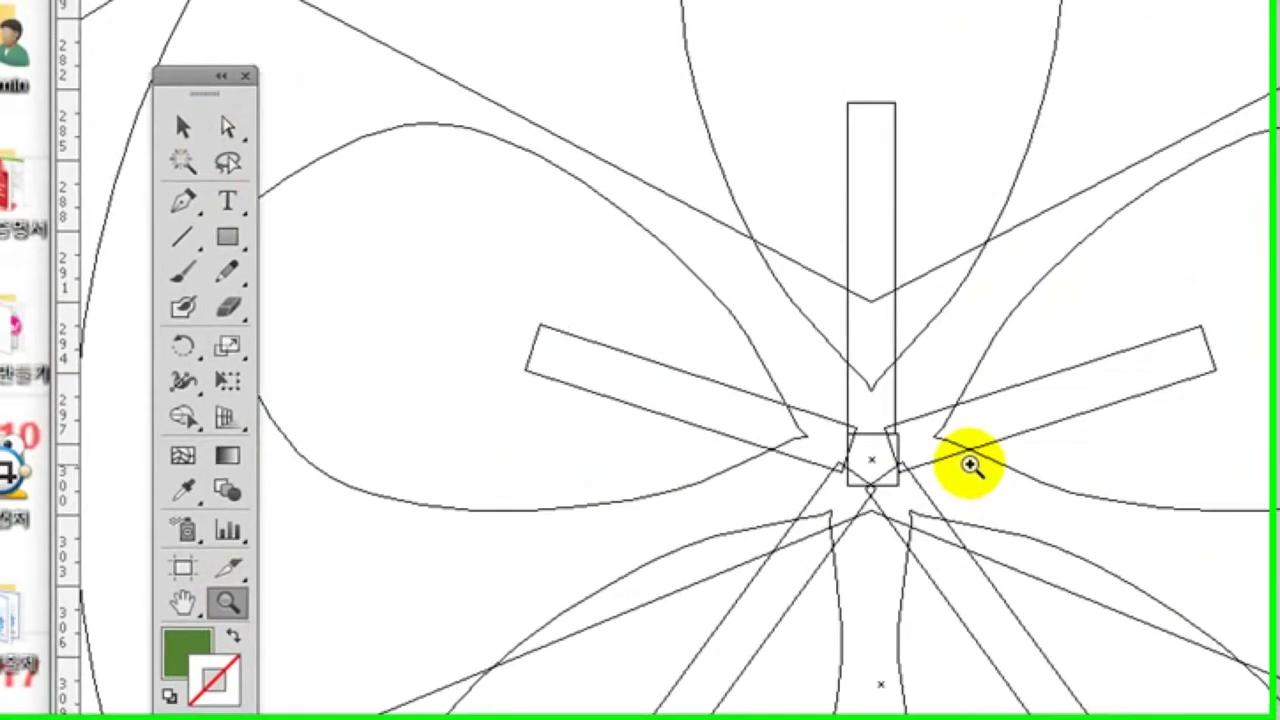
left_click(915, 440)
Select the small square at the flower's centre and nudge it up two increments among the stamen ends
left_click(258, 148)
left_click(838, 515)
left_click(808, 488)
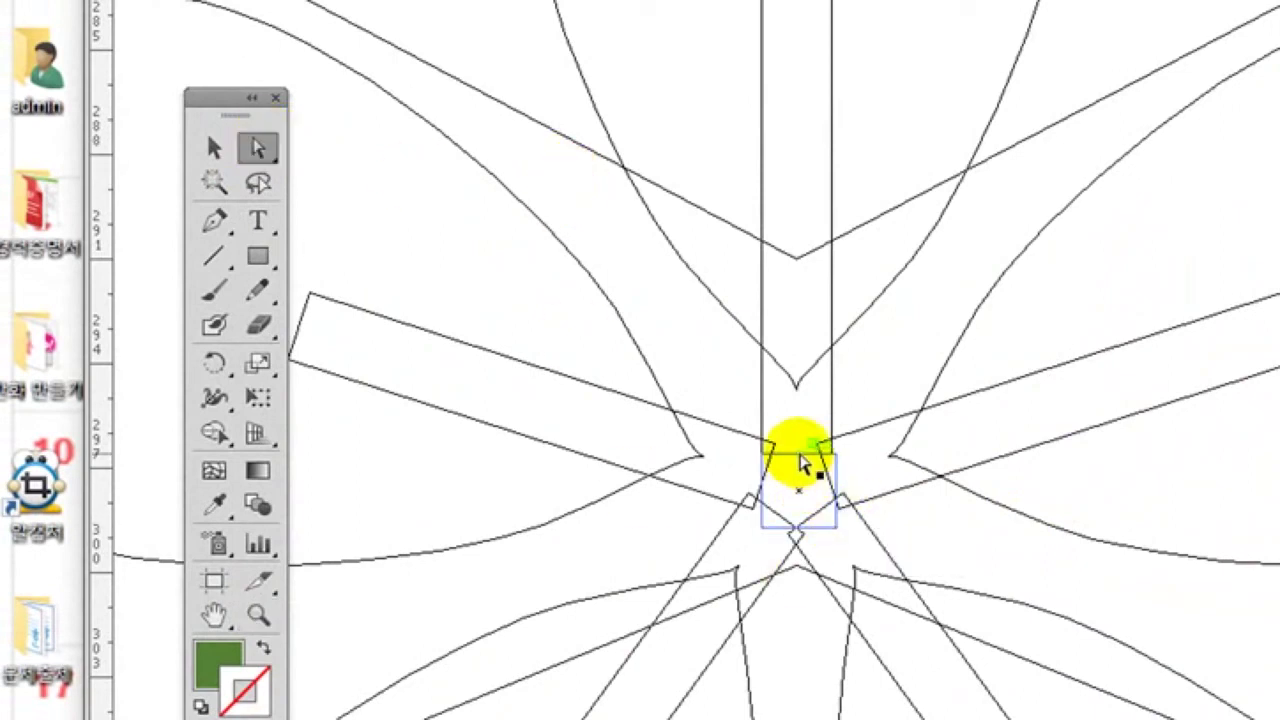
left_click_drag(806, 491, 762, 560)
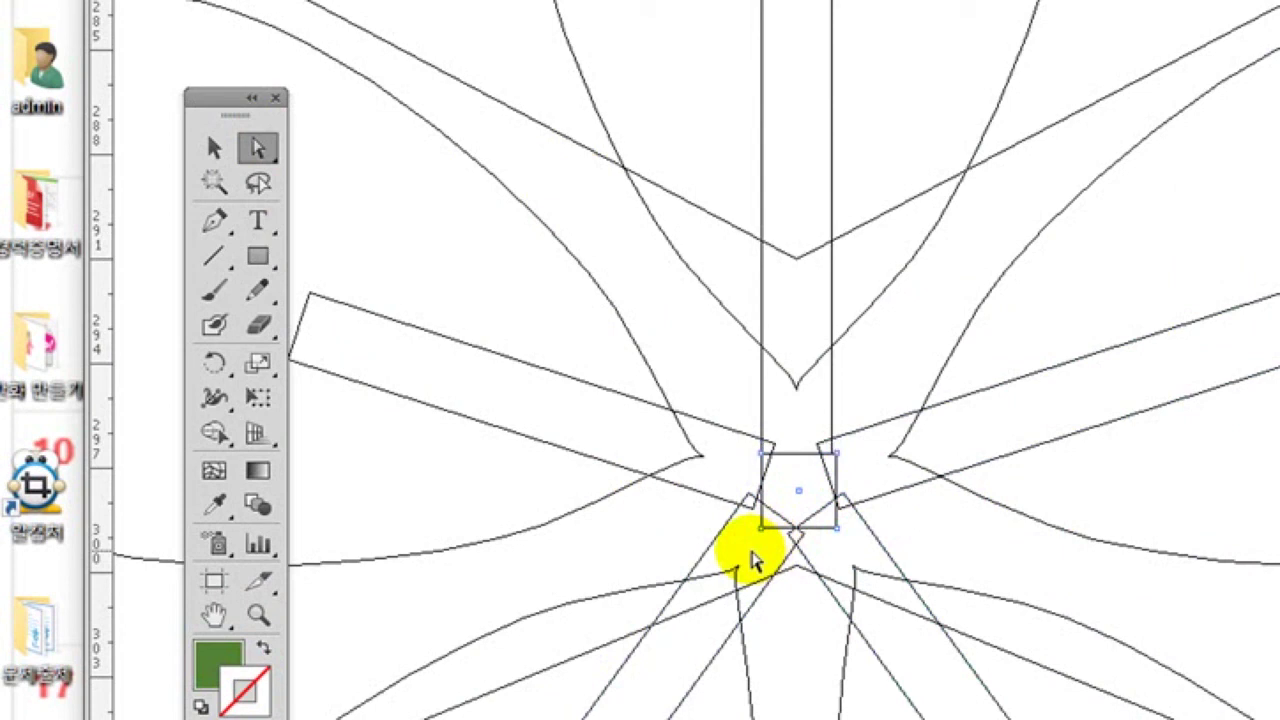
left_click(213, 148)
left_click(427, 210)
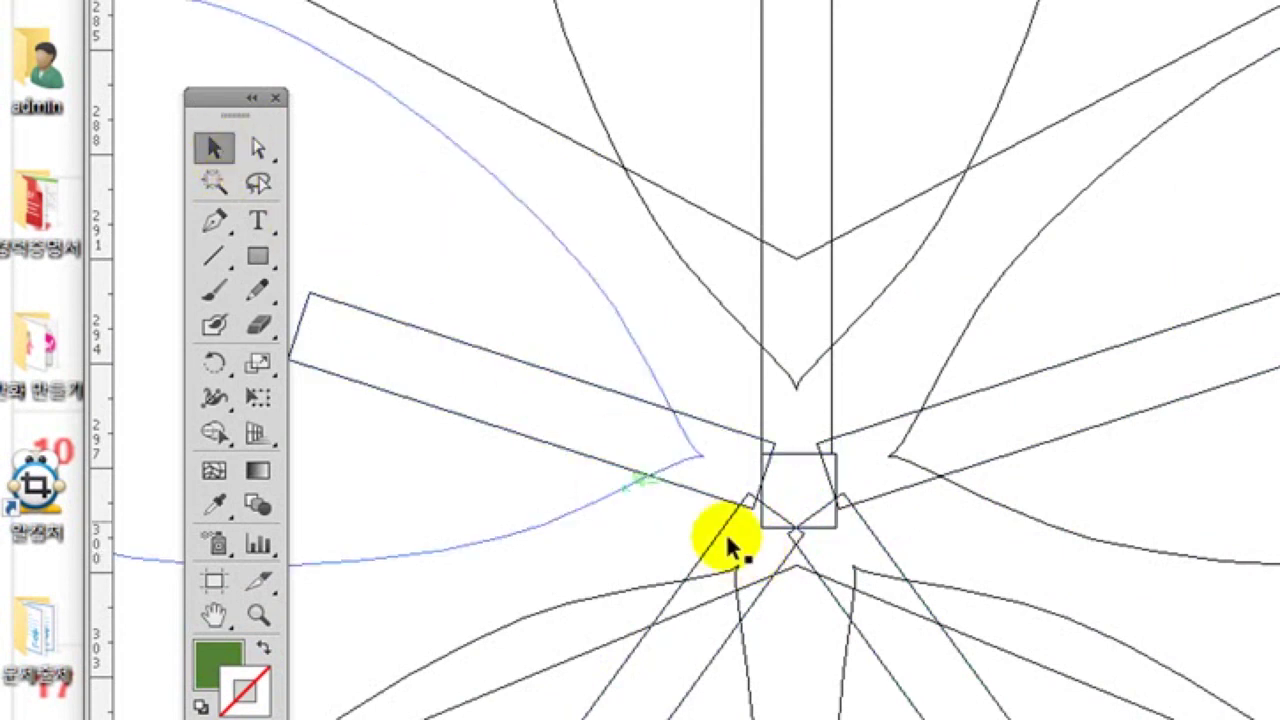
left_click(796, 451)
key("Up")
key("Up")
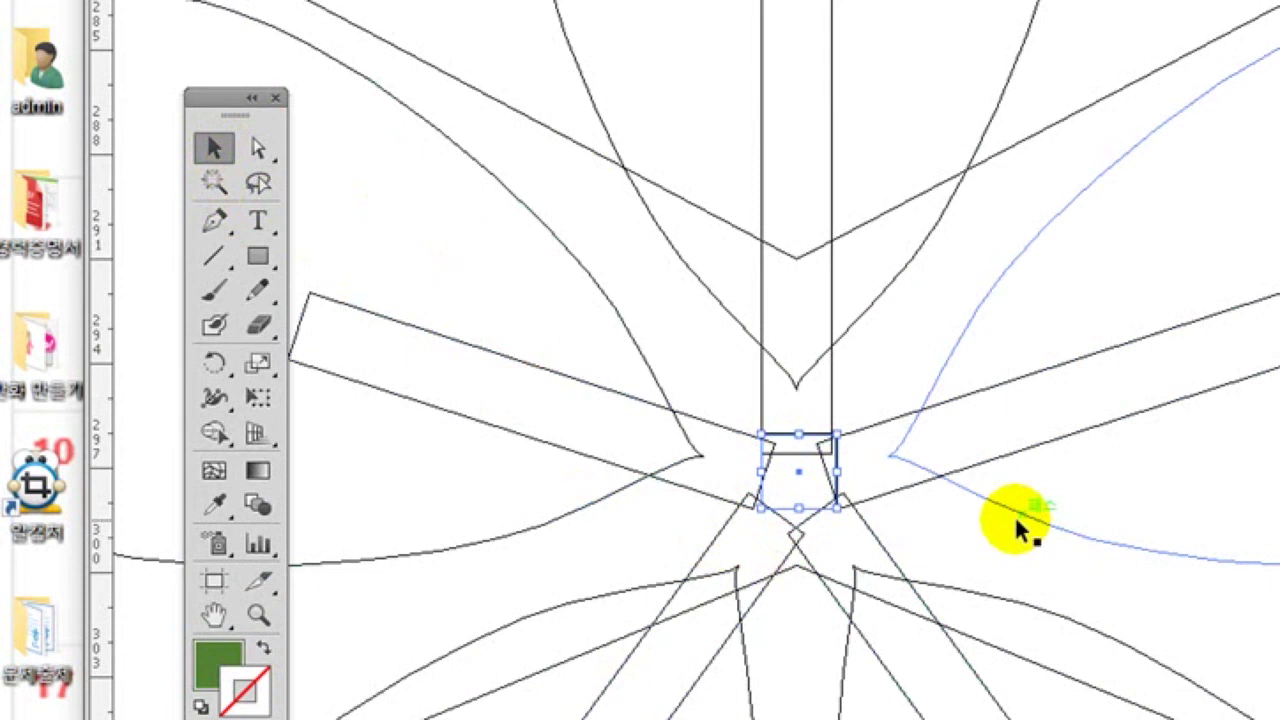
Return the artwork from outline view to full-colour preview
left_click(262, 615)
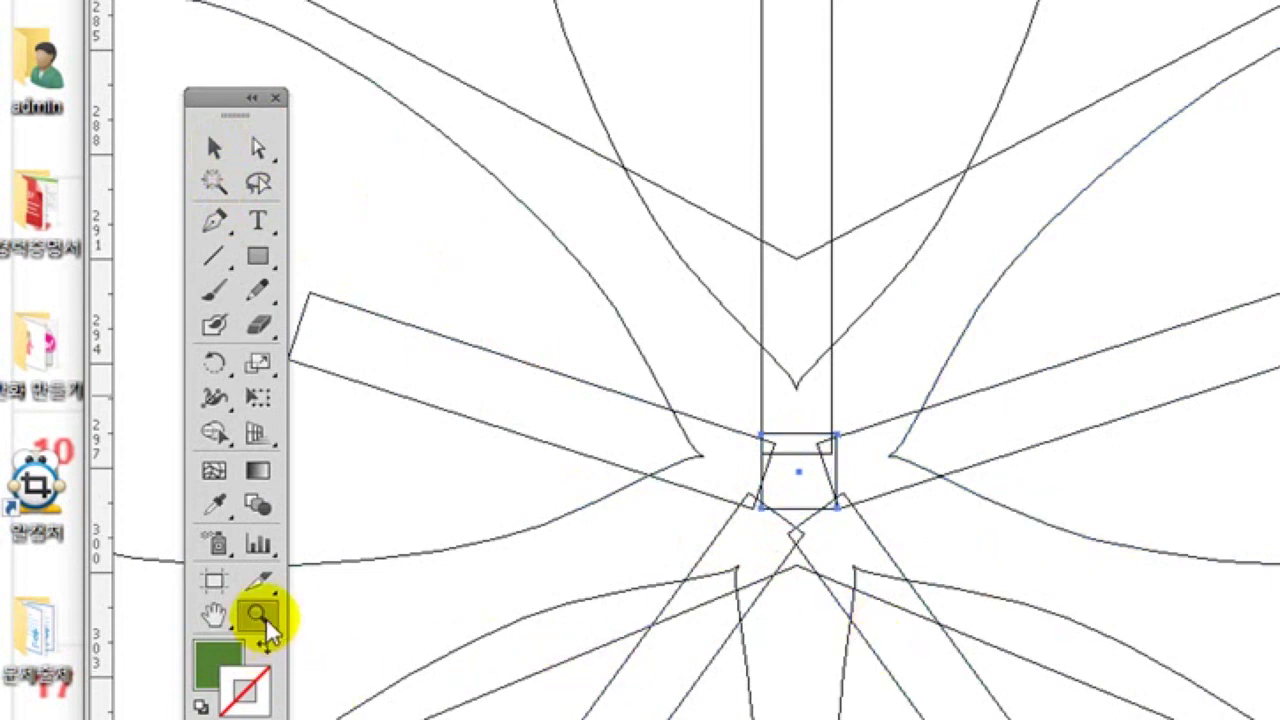
double_click(265, 617)
left_click(214, 148)
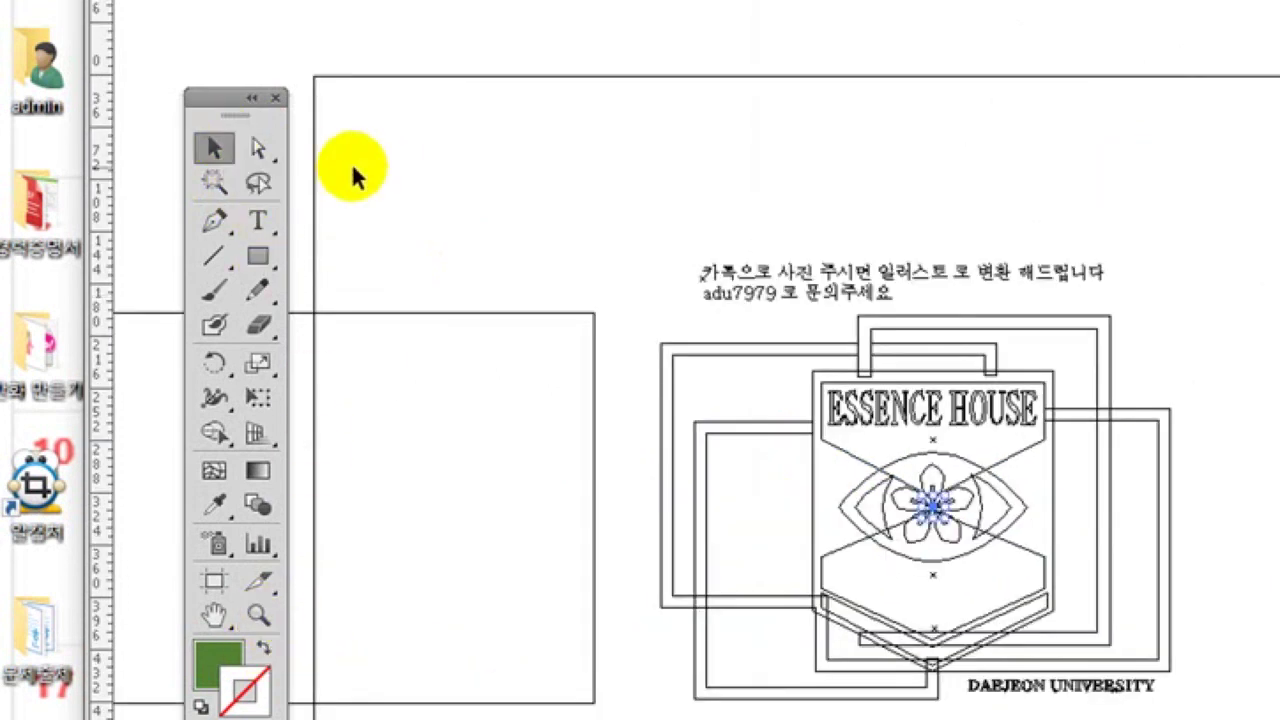
key("ctrl+y")
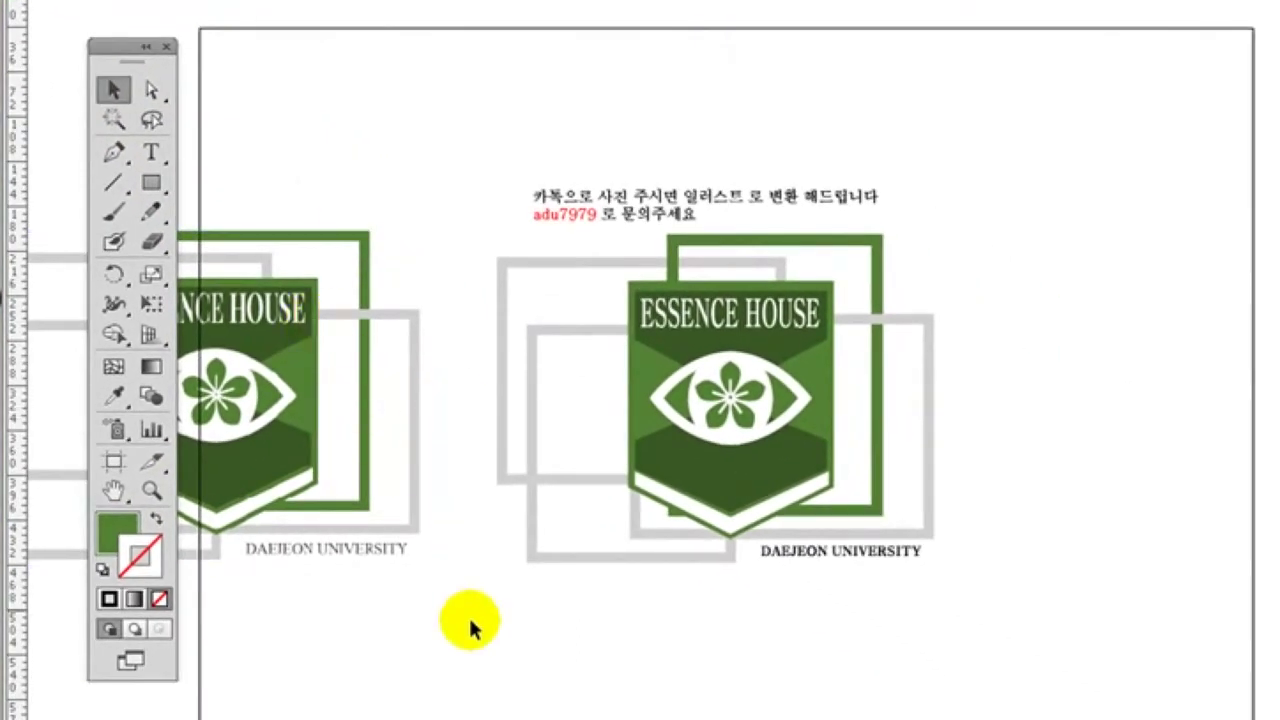
Move the reference image farther left so it lies clear of the artboard, and deselect it
left_click_drag(360, 540, 230, 527)
left_click_drag(307, 459, 0, 445)
left_click(602, 577)
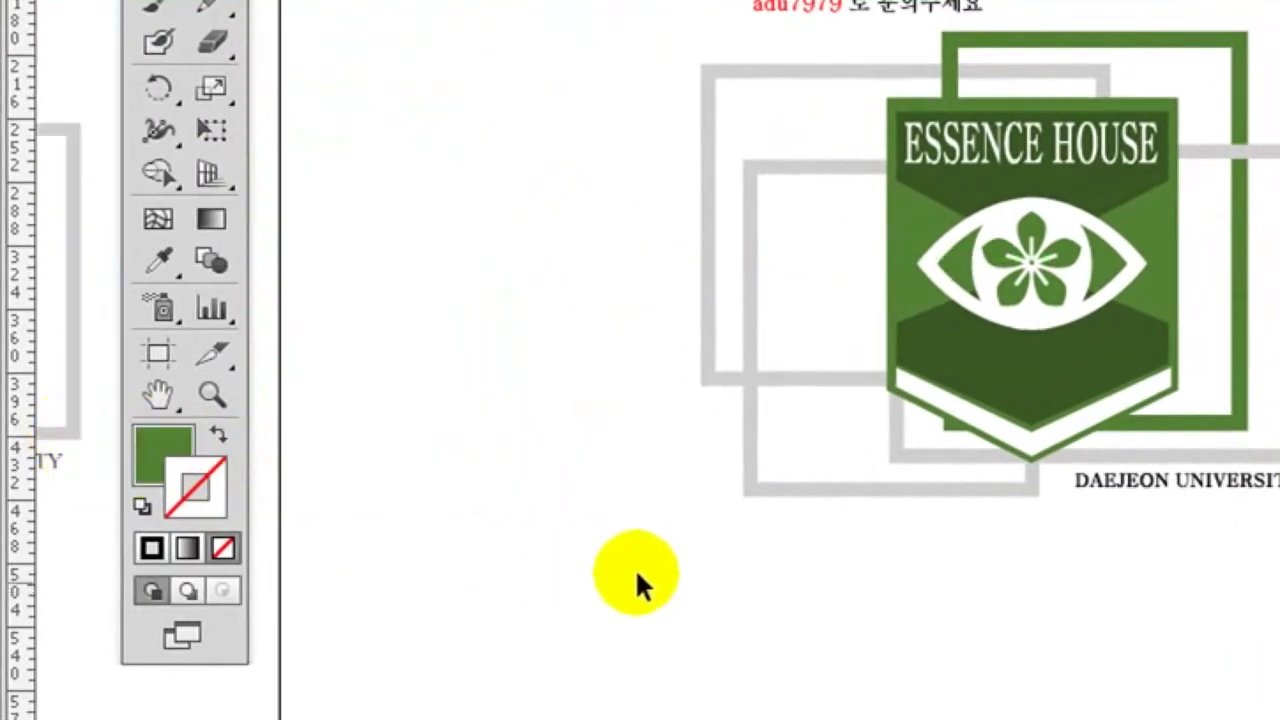
left_click(212, 394)
left_click_drag(487, 108, 675, 475)
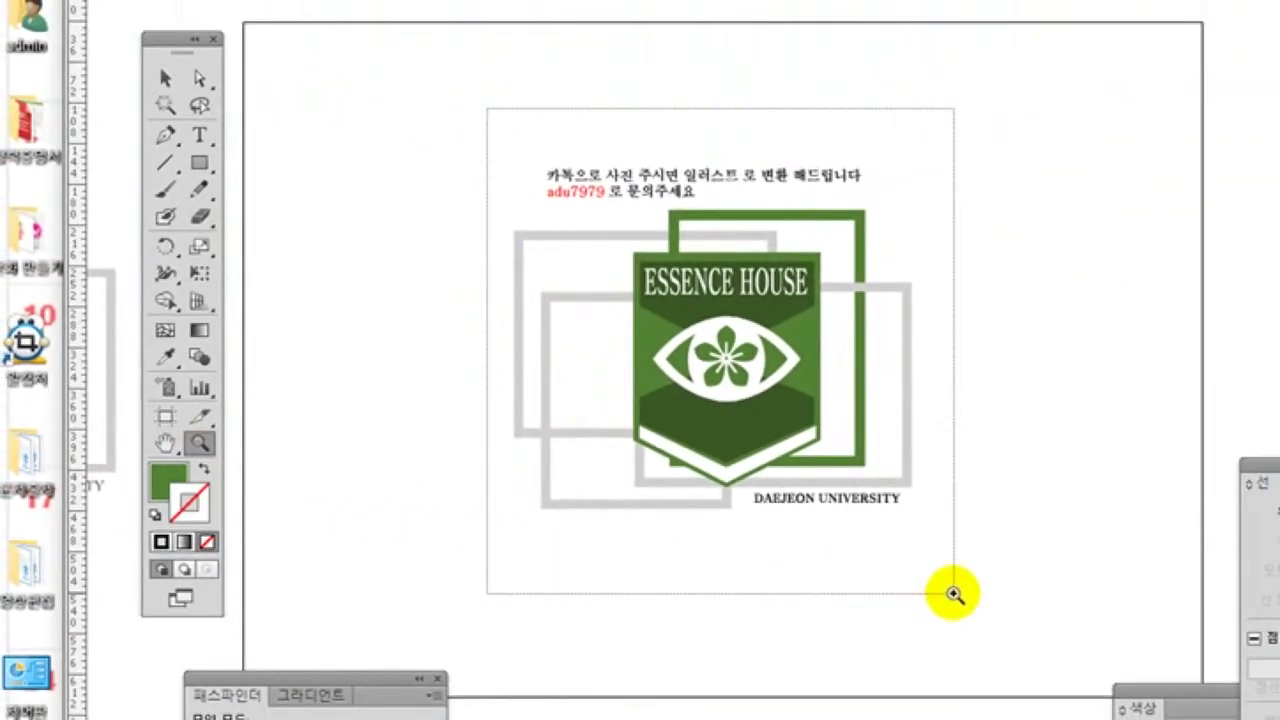
key("ctrl+plus")
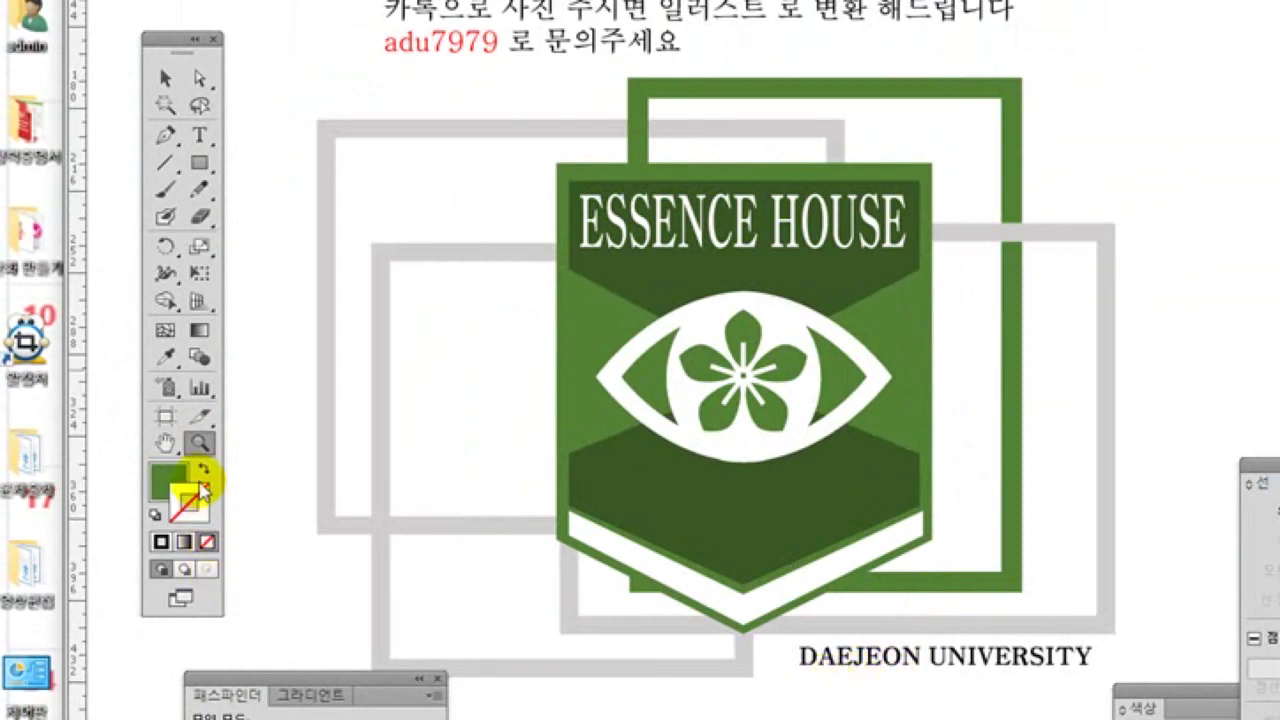
Inspect the small square at the flower's centre up close, clear the selection and show the whole artboard
left_click_drag(693, 323, 851, 477)
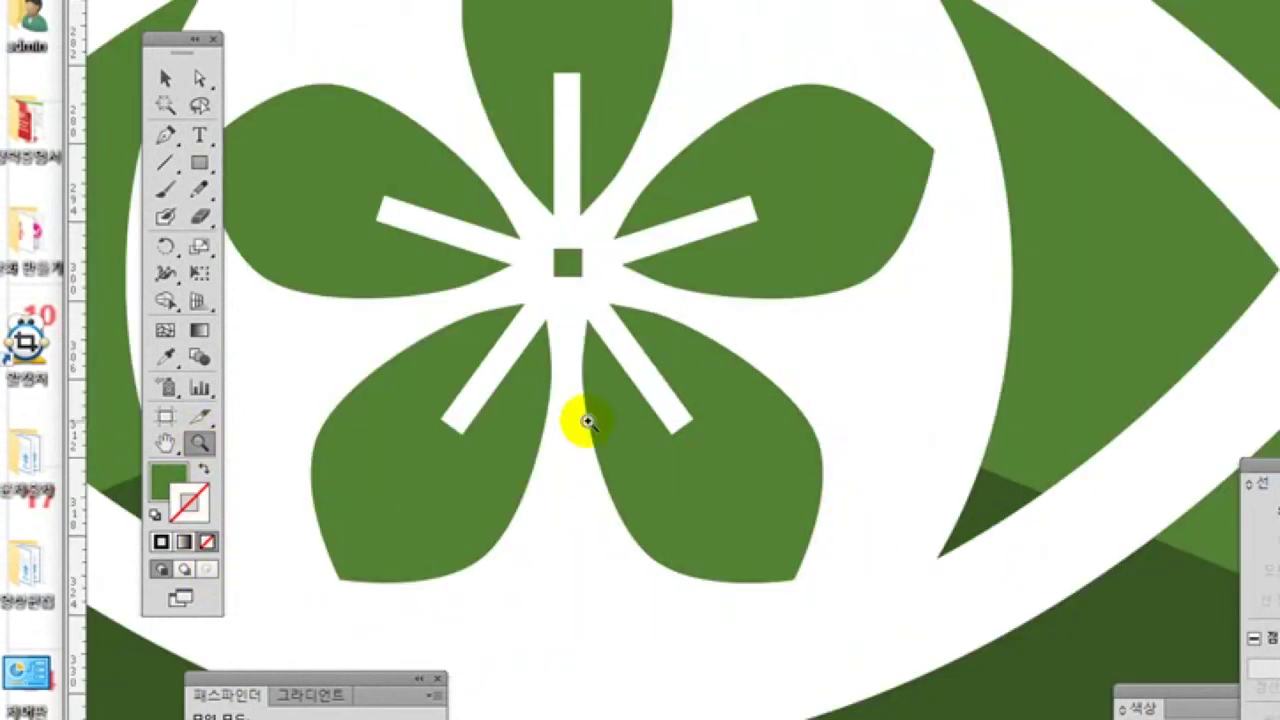
left_click(166, 78)
left_click(564, 263)
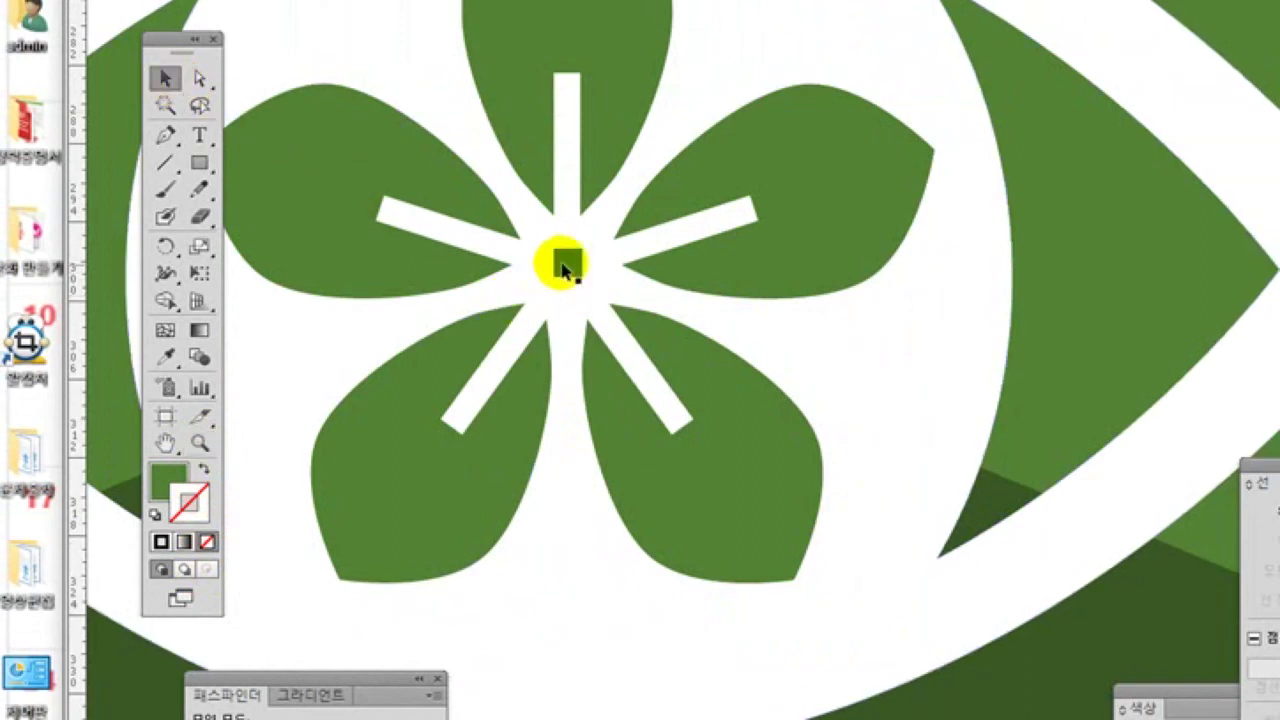
left_click_drag(575, 275, 571, 191)
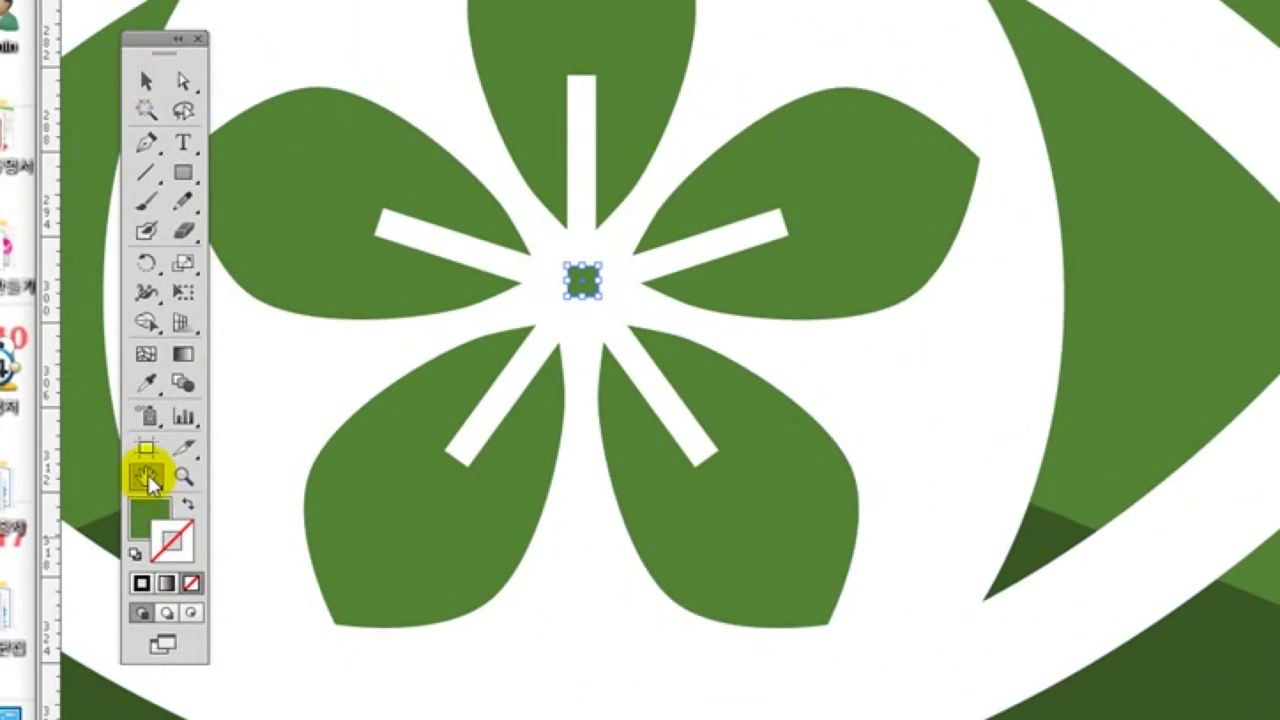
double_click(147, 478)
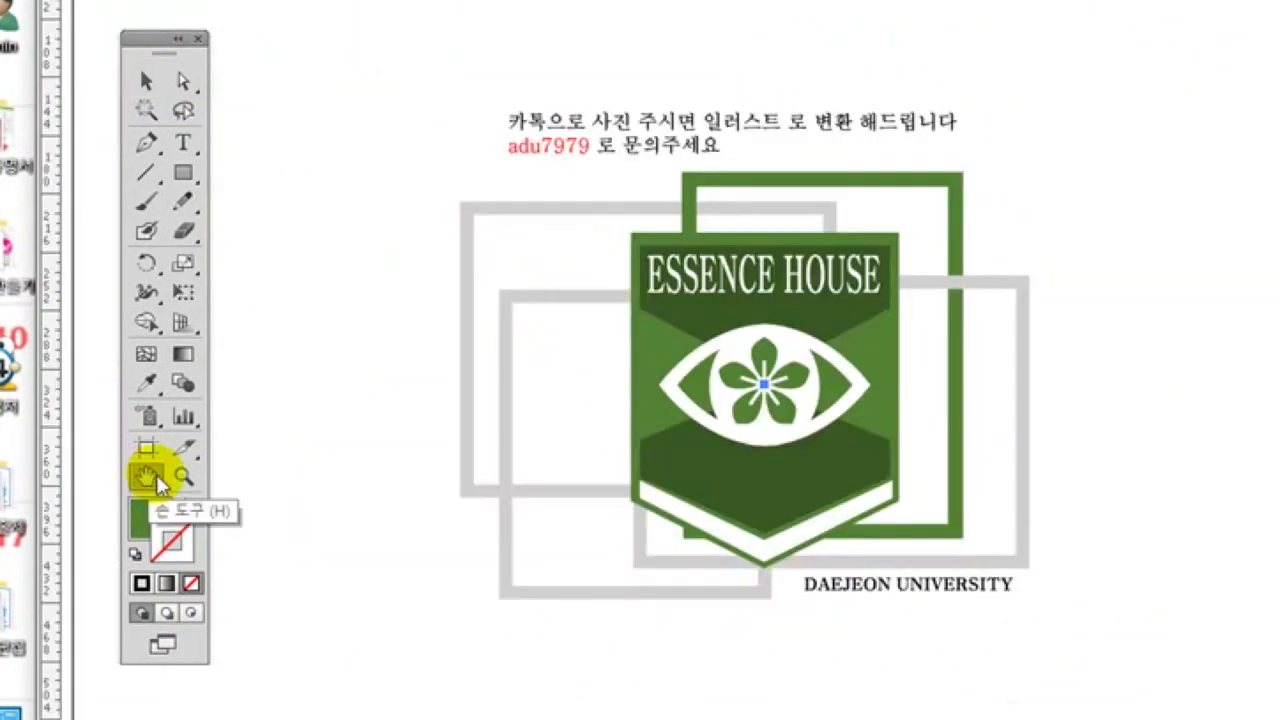
left_click(146, 80)
left_click(270, 245)
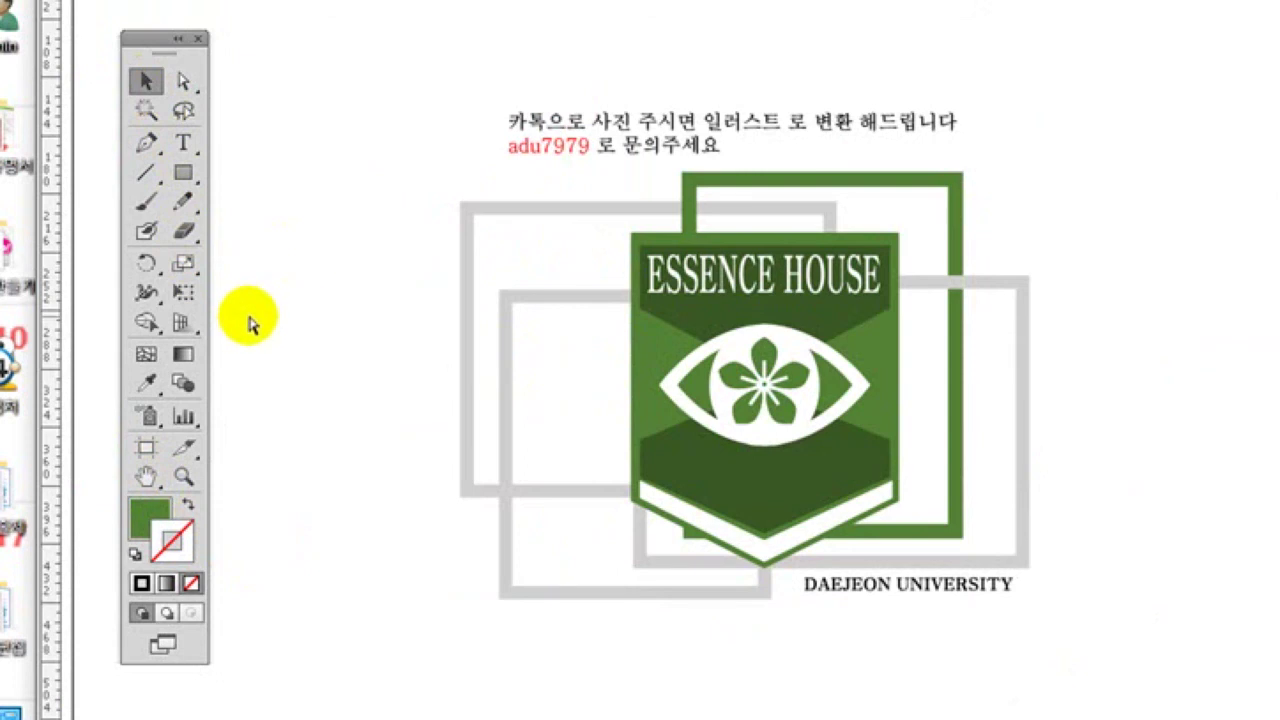
key("ctrl+a")
left_click(268, 362)
left_click_drag(380, 50, 1068, 655)
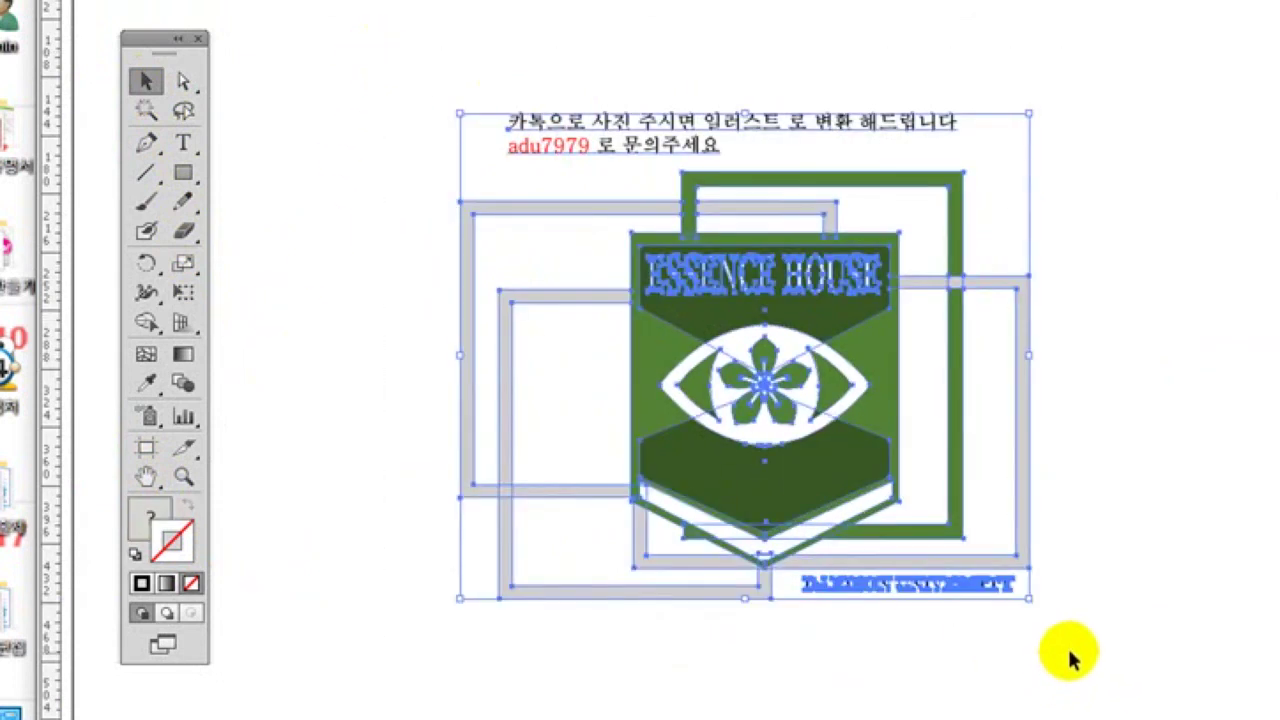
left_click(1151, 569)
Delete the two-line contact caption above the badge, and check the remaining logo artwork by selecting and deselecting it
left_click(617, 144)
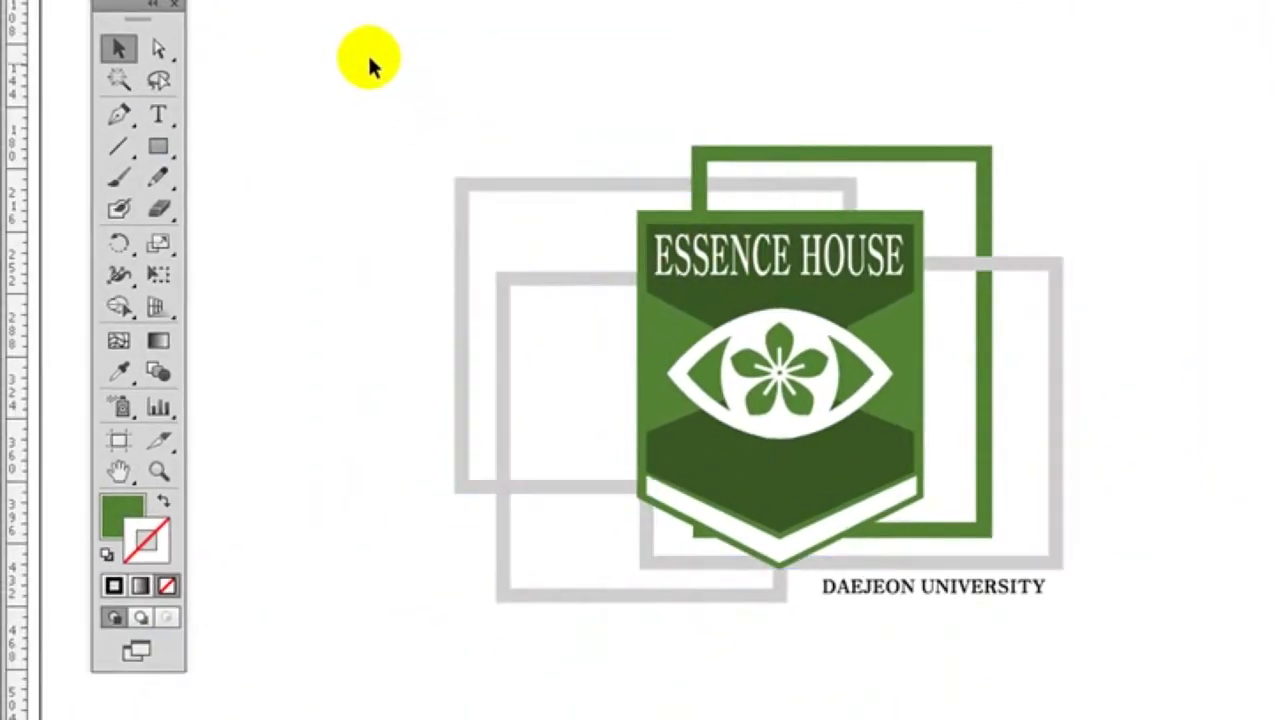
left_click_drag(322, 56, 1127, 673)
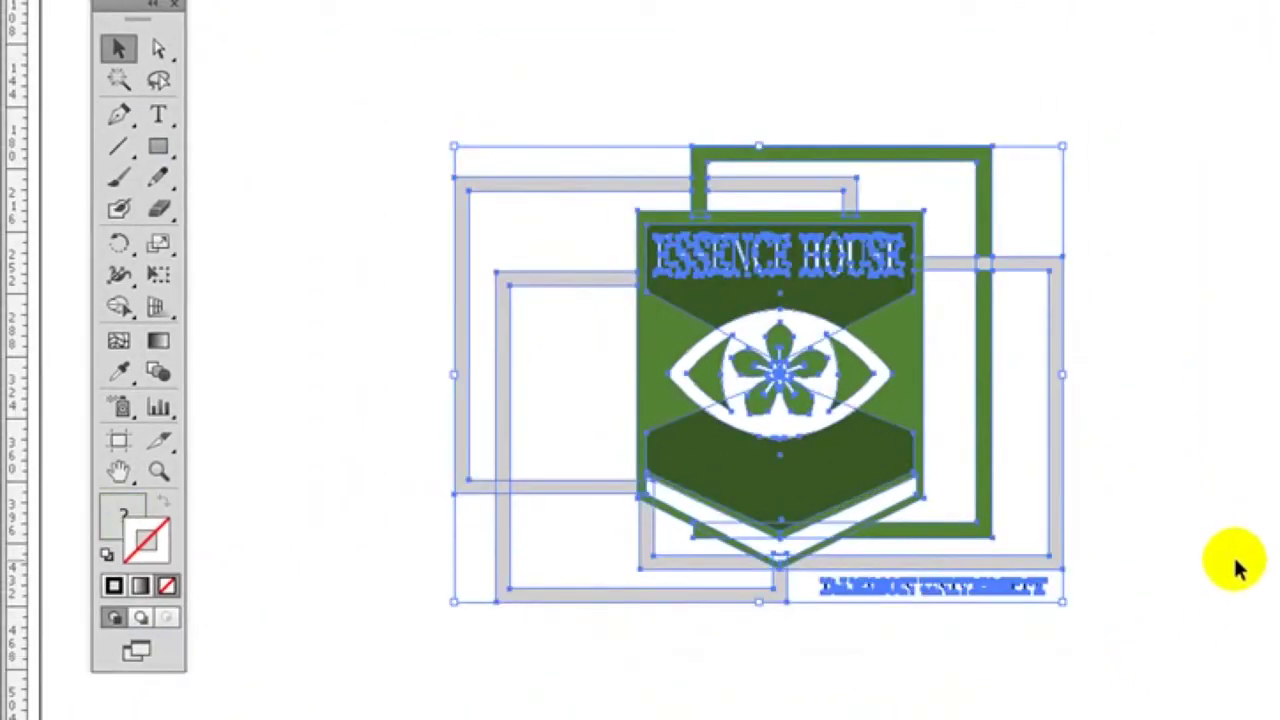
left_click(1165, 570)
Duplicate the whole logo directly below the original, and undo the duplication
left_click_drag(377, 50, 1108, 680)
left_click_drag(830, 485, 830, 650)
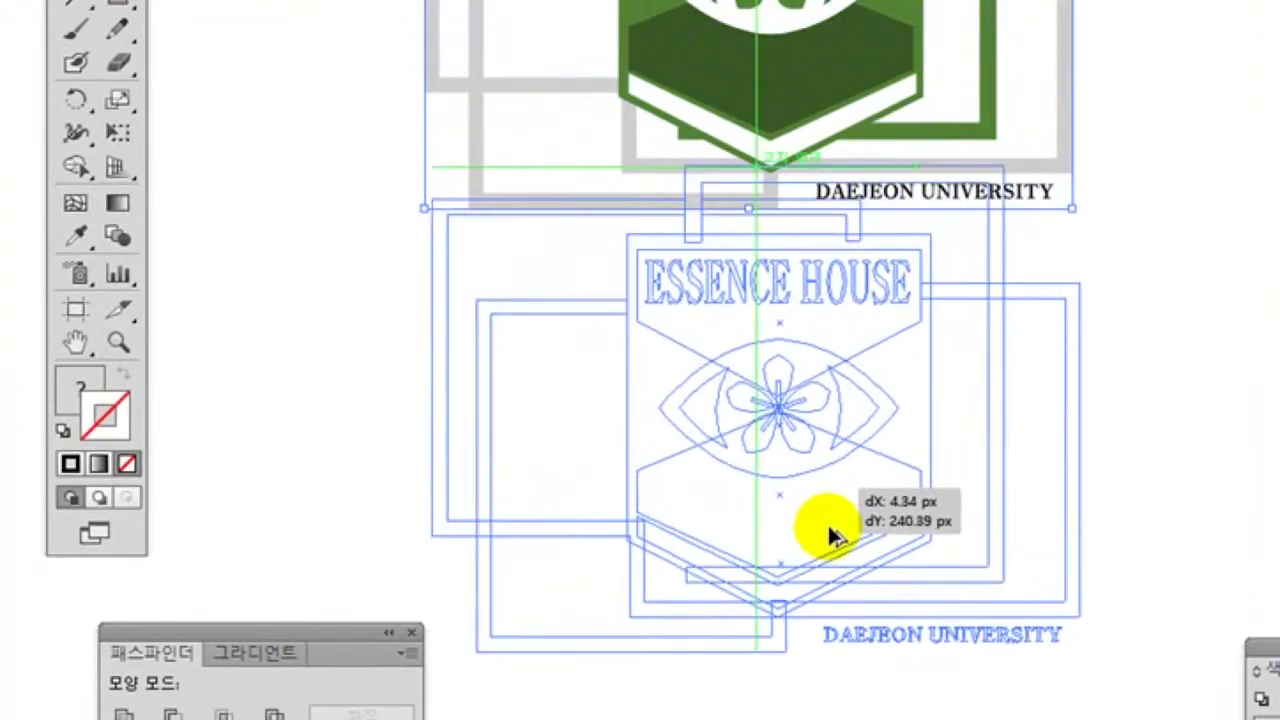
mouse_move(830, 535)
left_mouse_down()
mouse_move(831, 580)
mouse_move(833, 558)
left_mouse_up()
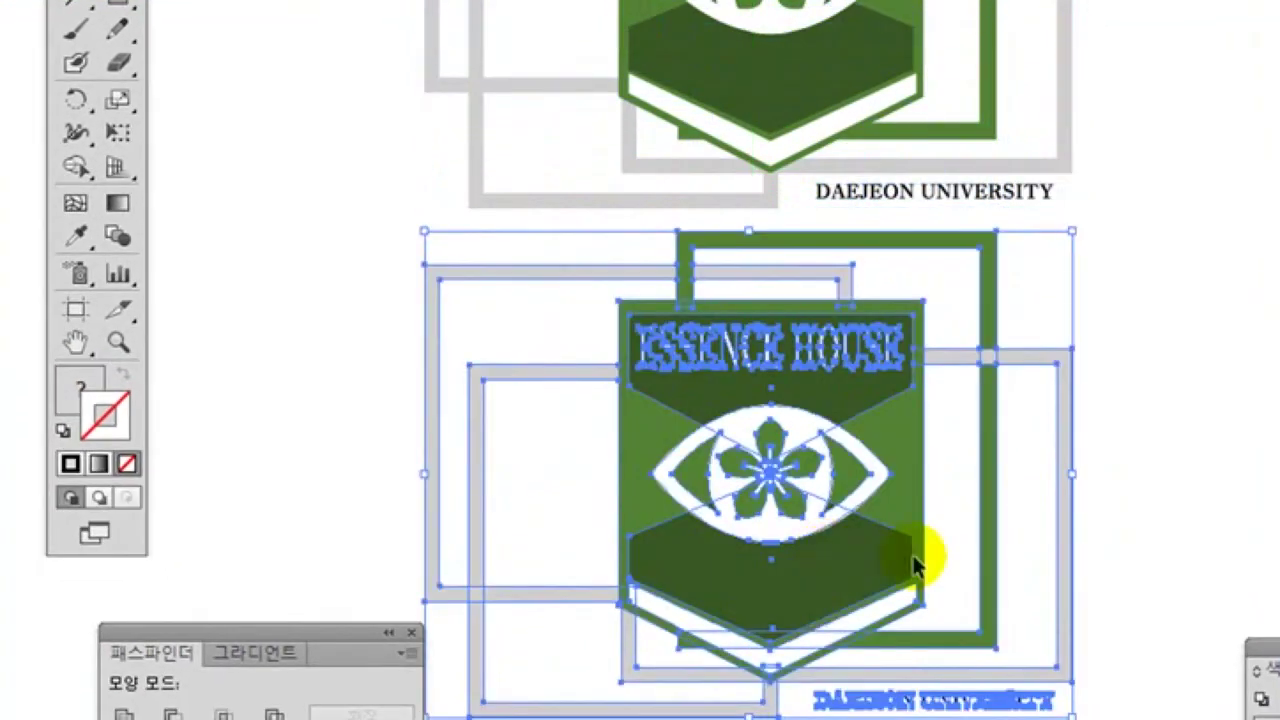
left_click(1147, 542)
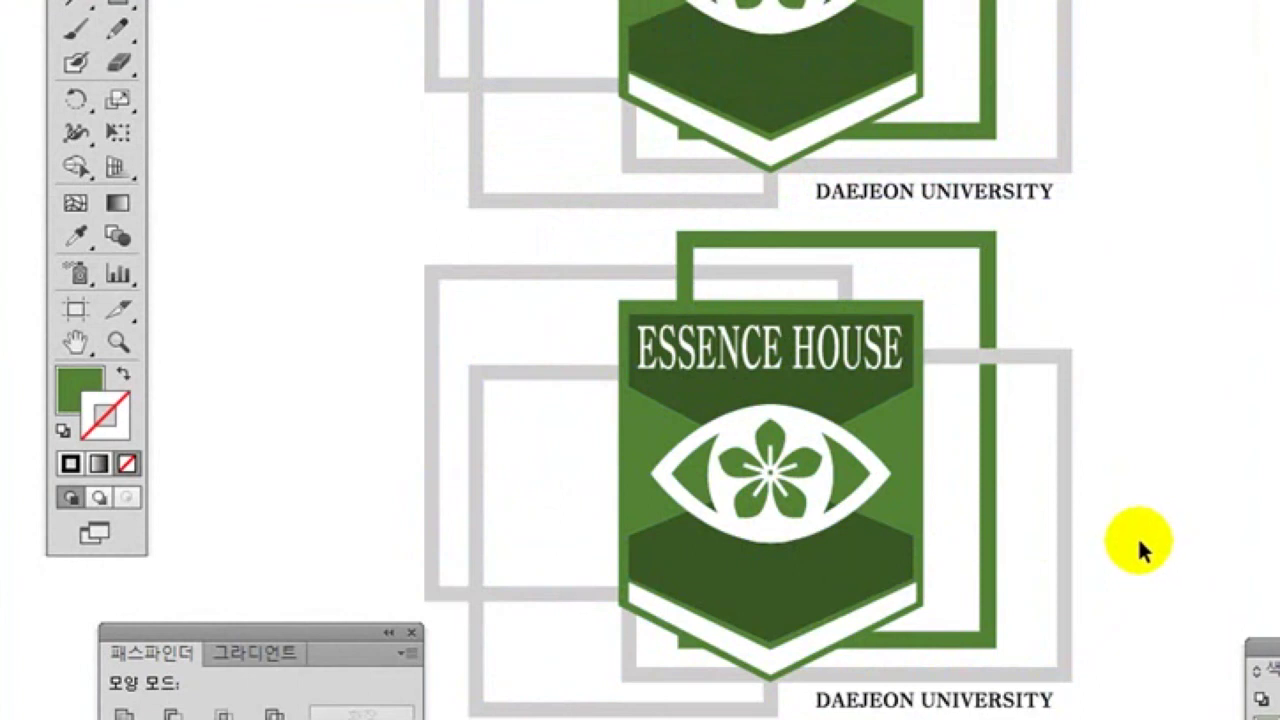
left_click(118, 342)
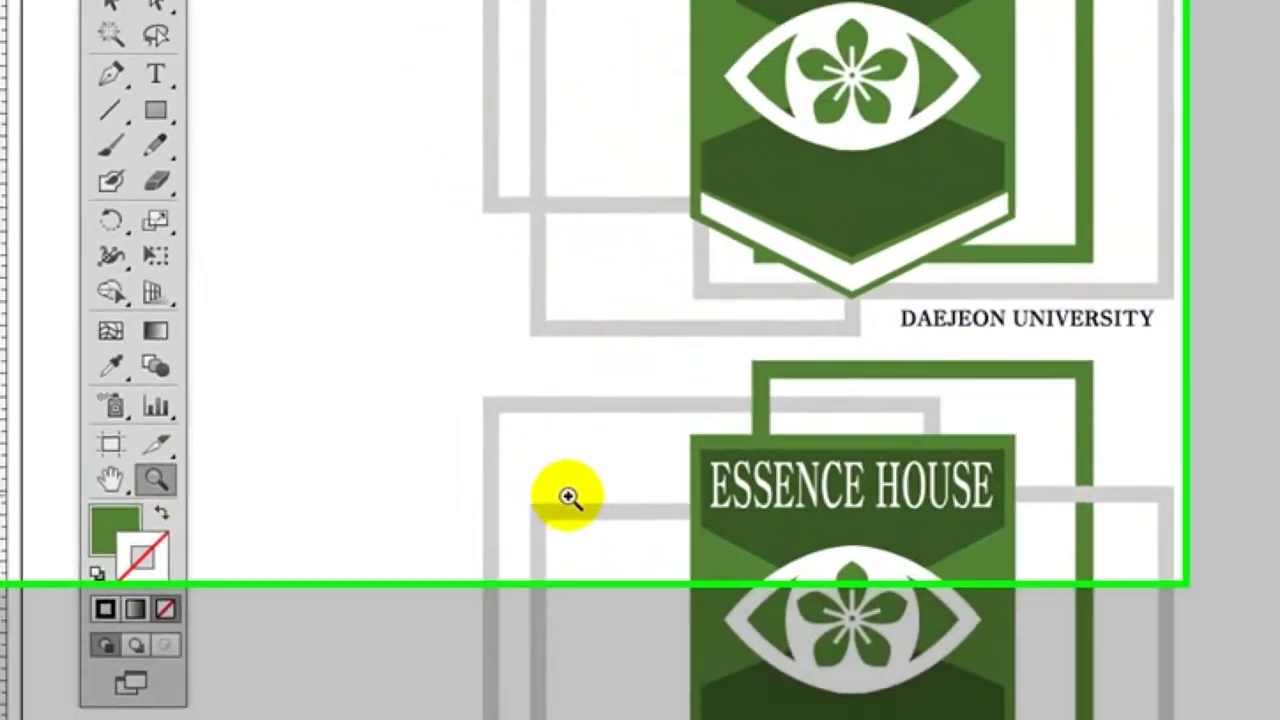
key("ctrl+z")
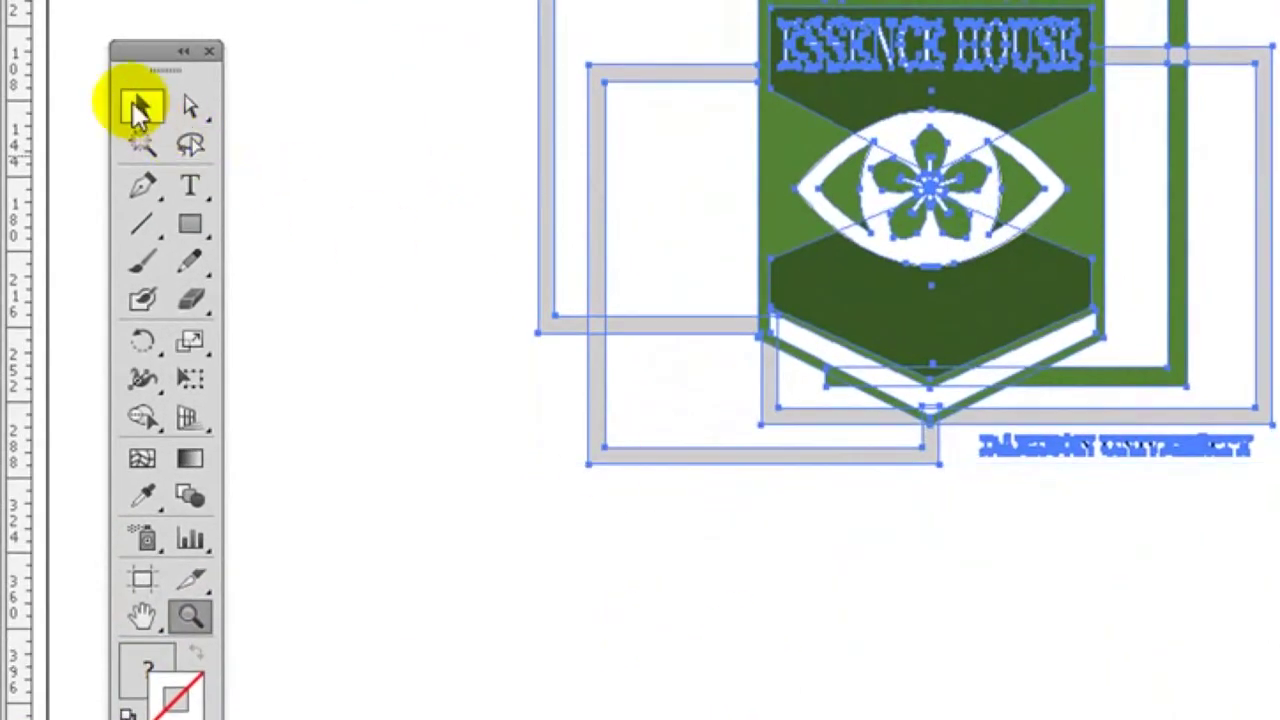
Move the whole logo down to the middle of the artboard and deselect it
left_click(142, 106)
left_click_drag(781, 224, 791, 449)
left_click(462, 409)
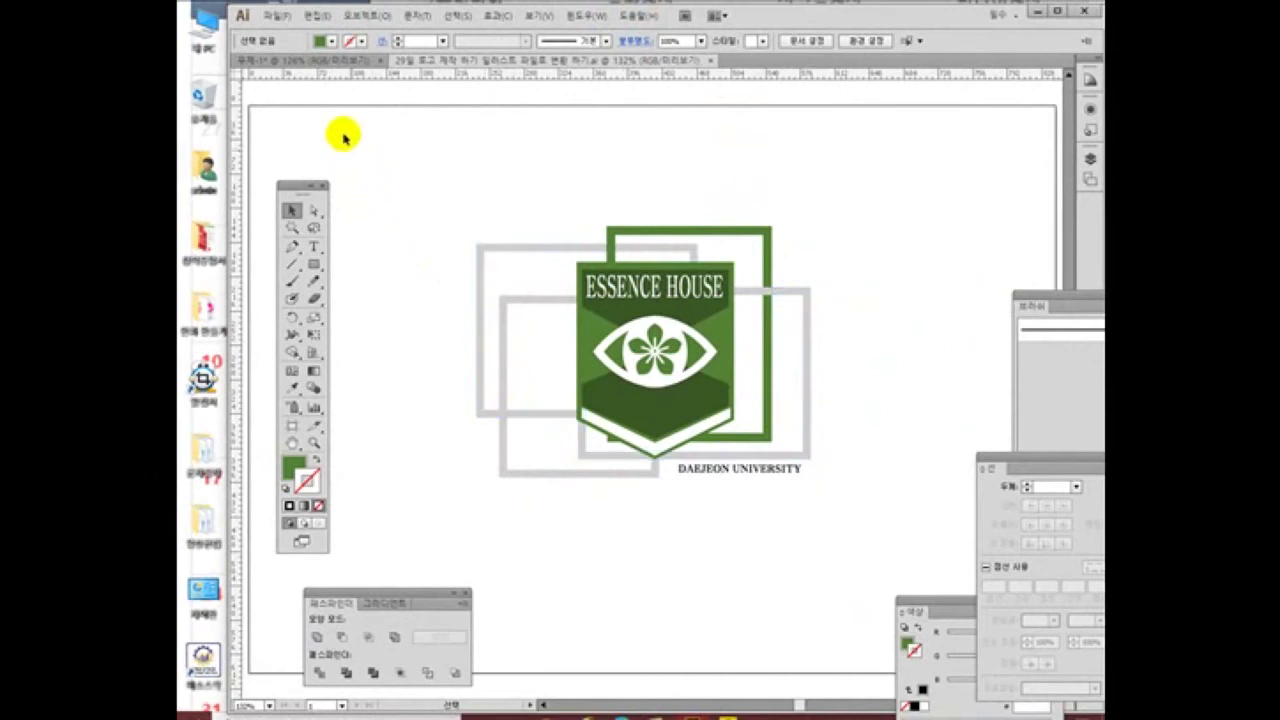
Start saving the document under a new name and create a folder named 사진 파일 일러스트 파일로 변환하기 in the 음악 folder
left_click(275, 16)
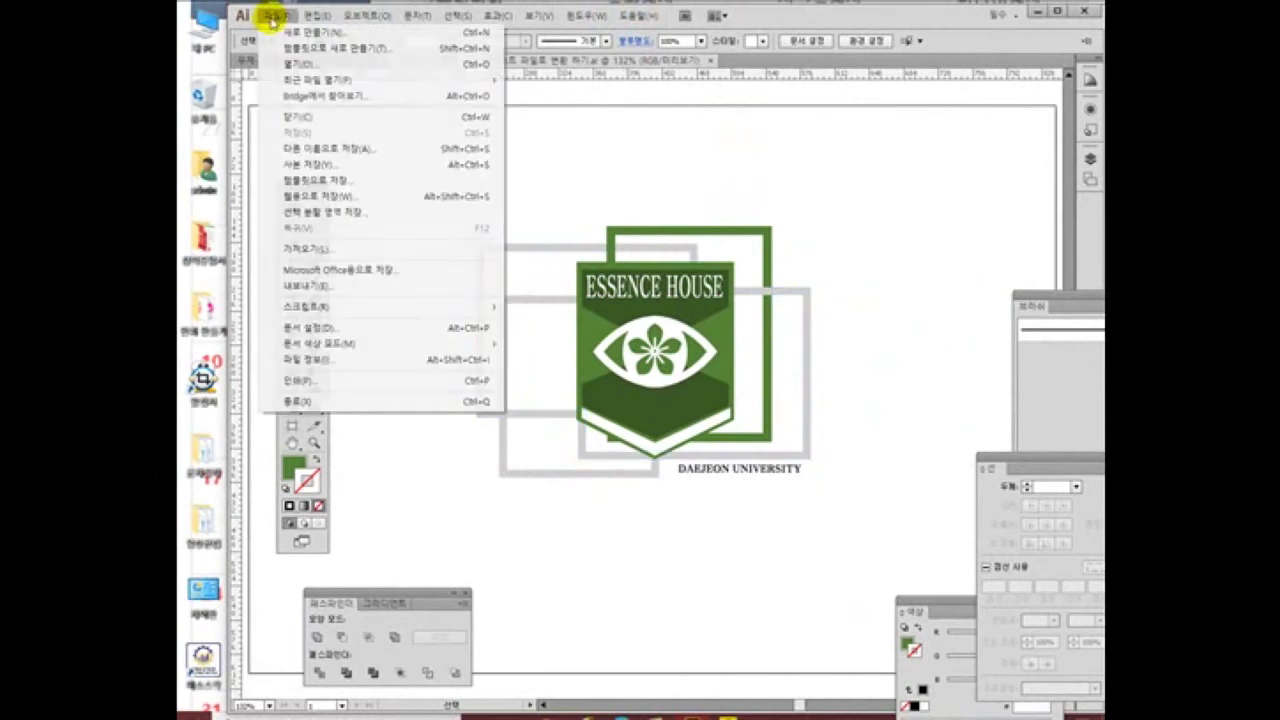
left_click(329, 148)
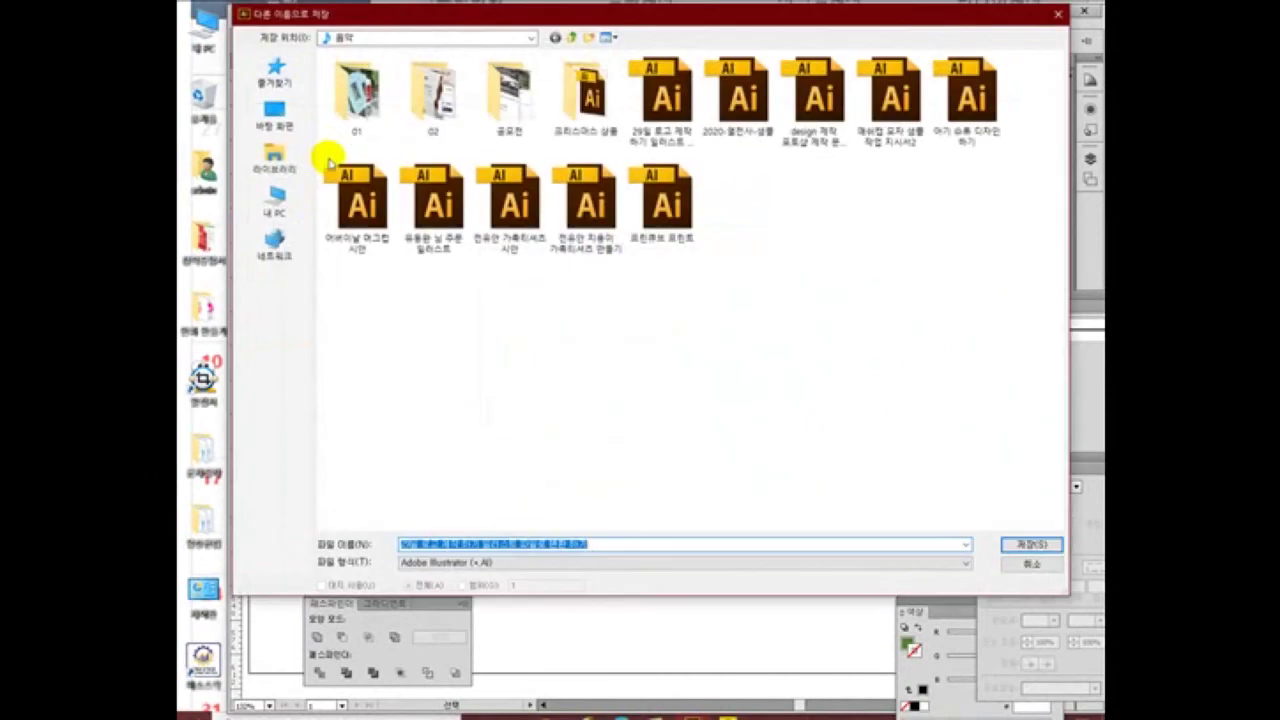
right_click(452, 321)
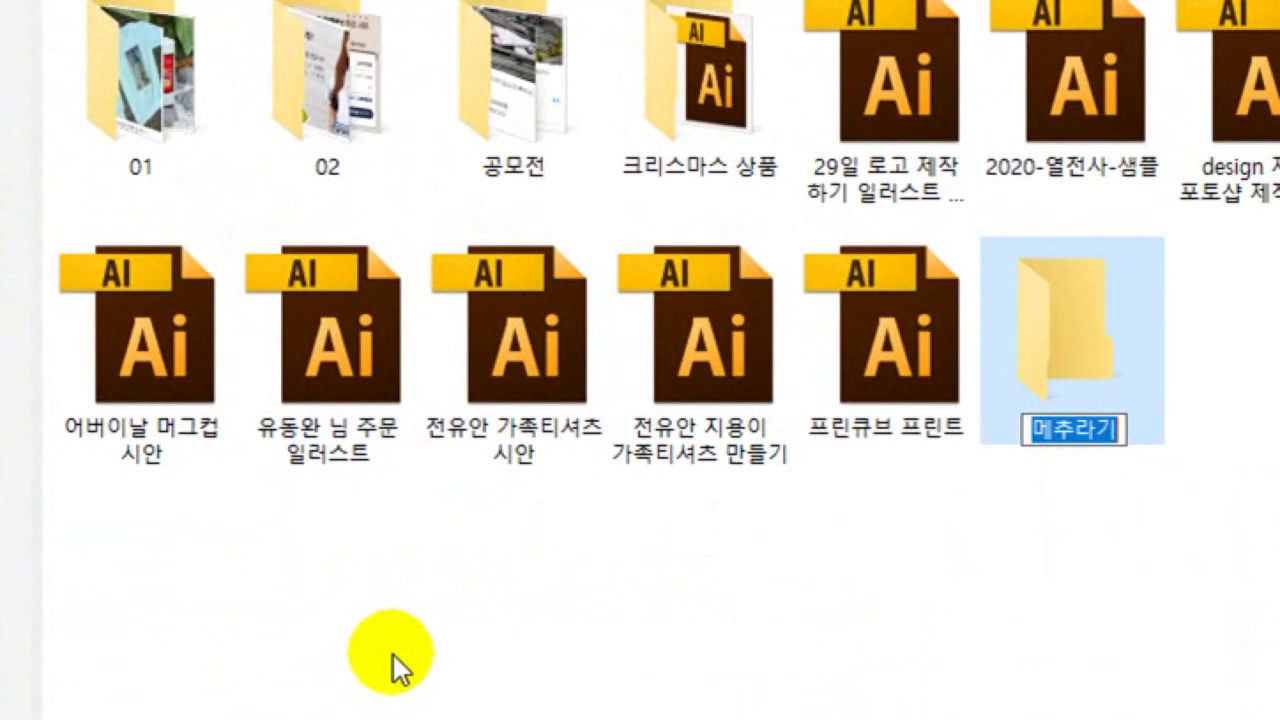
type("F")
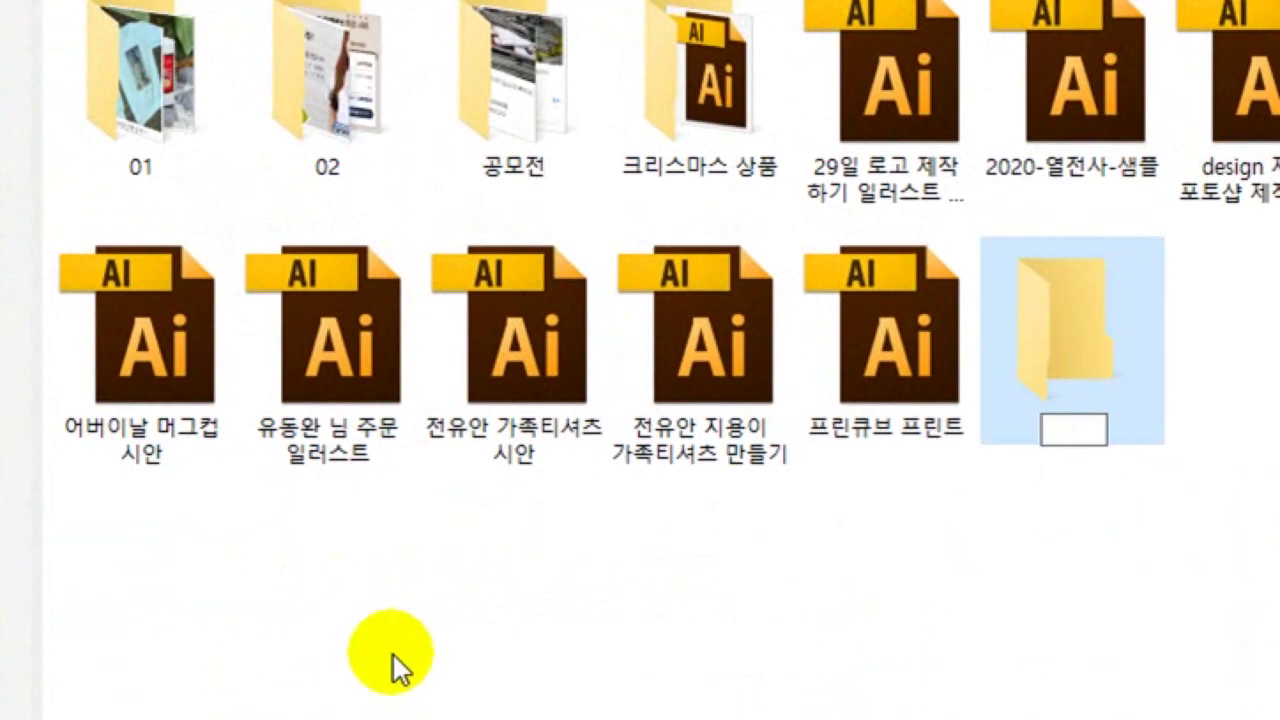
type("고ㄹ")
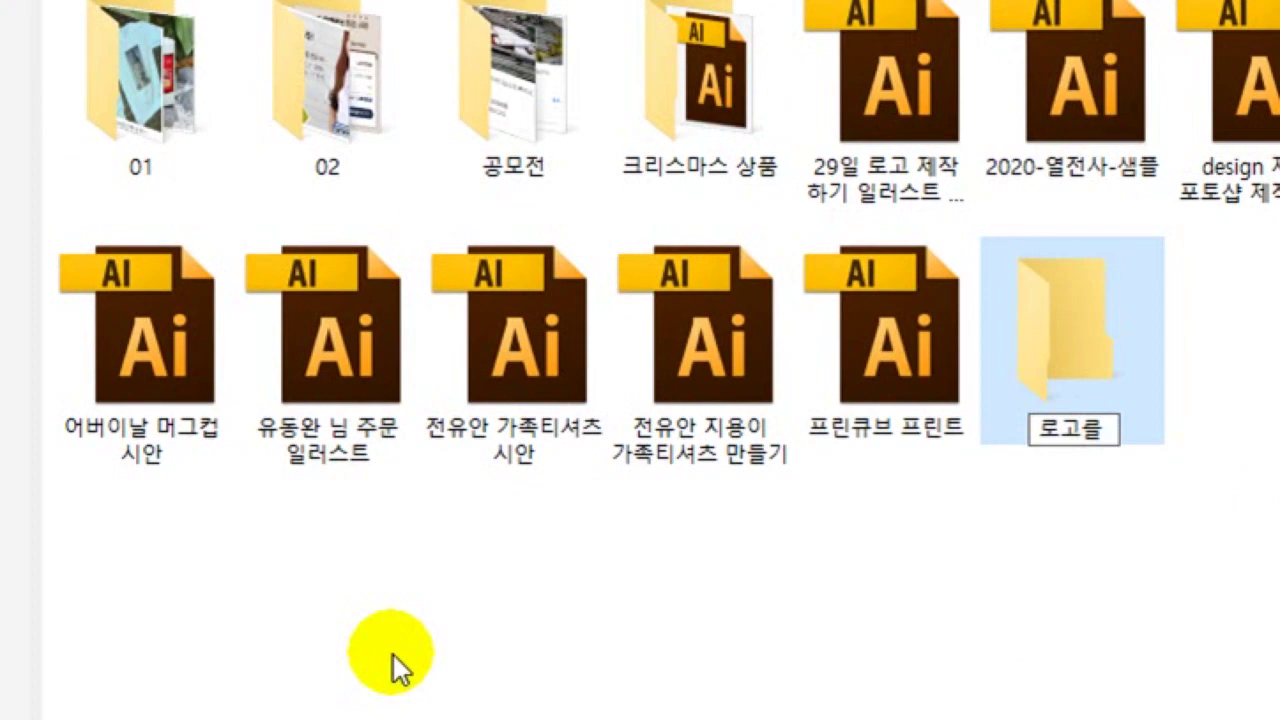
key("BackSpace")
key("BackSpace")
key("BackSpace")
type("사진 파일 일")
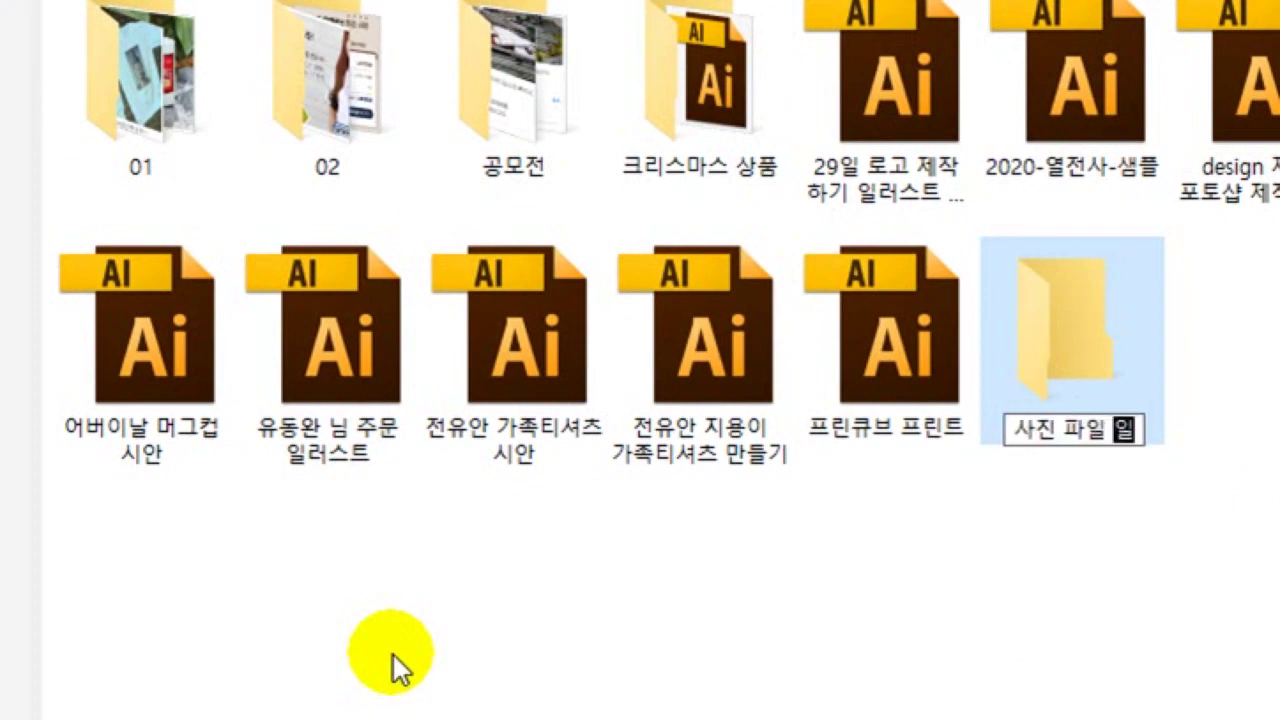
type("러스트 파일로 벼")
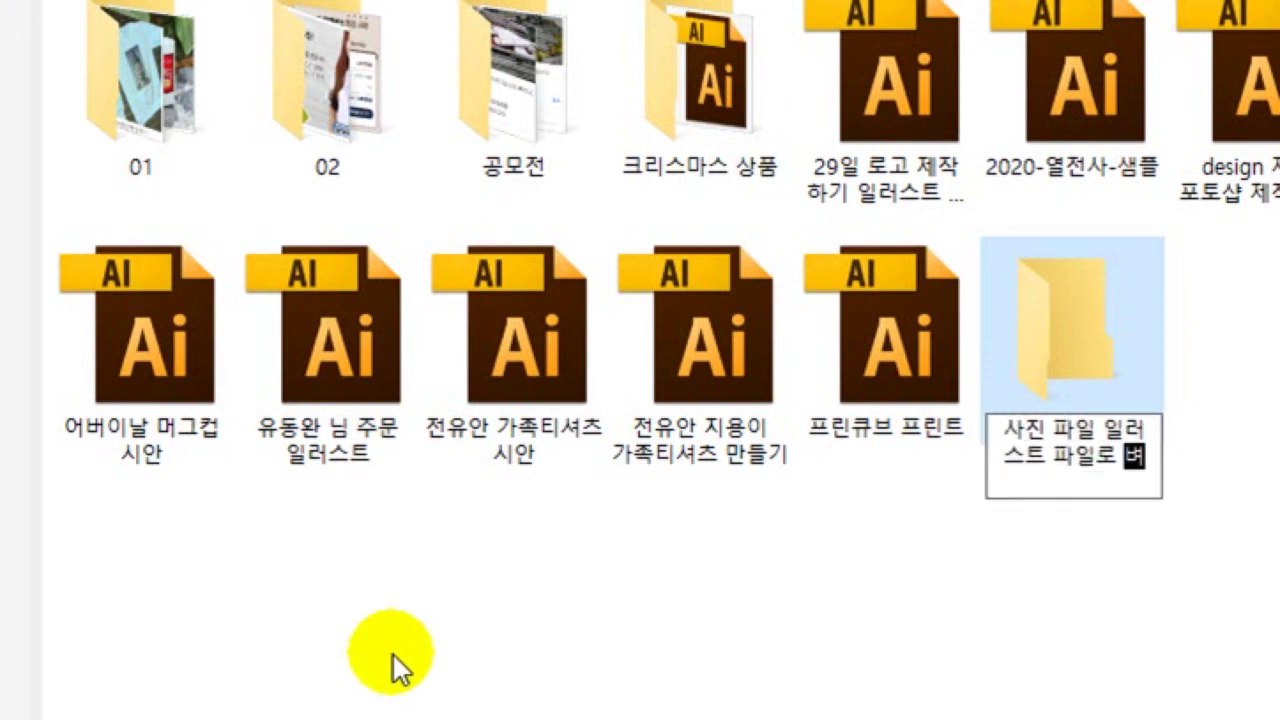
key("BackSpace")
key("BackSpace")
key("BackSpace")
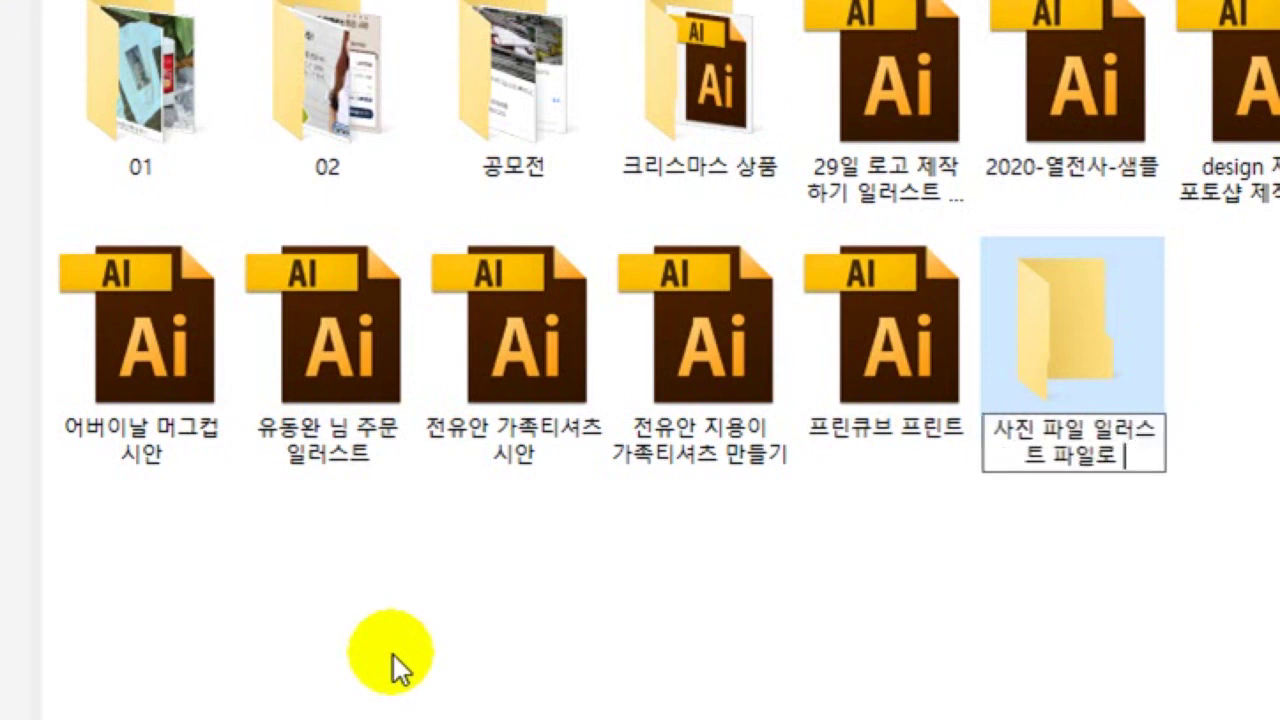
type("변환하기")
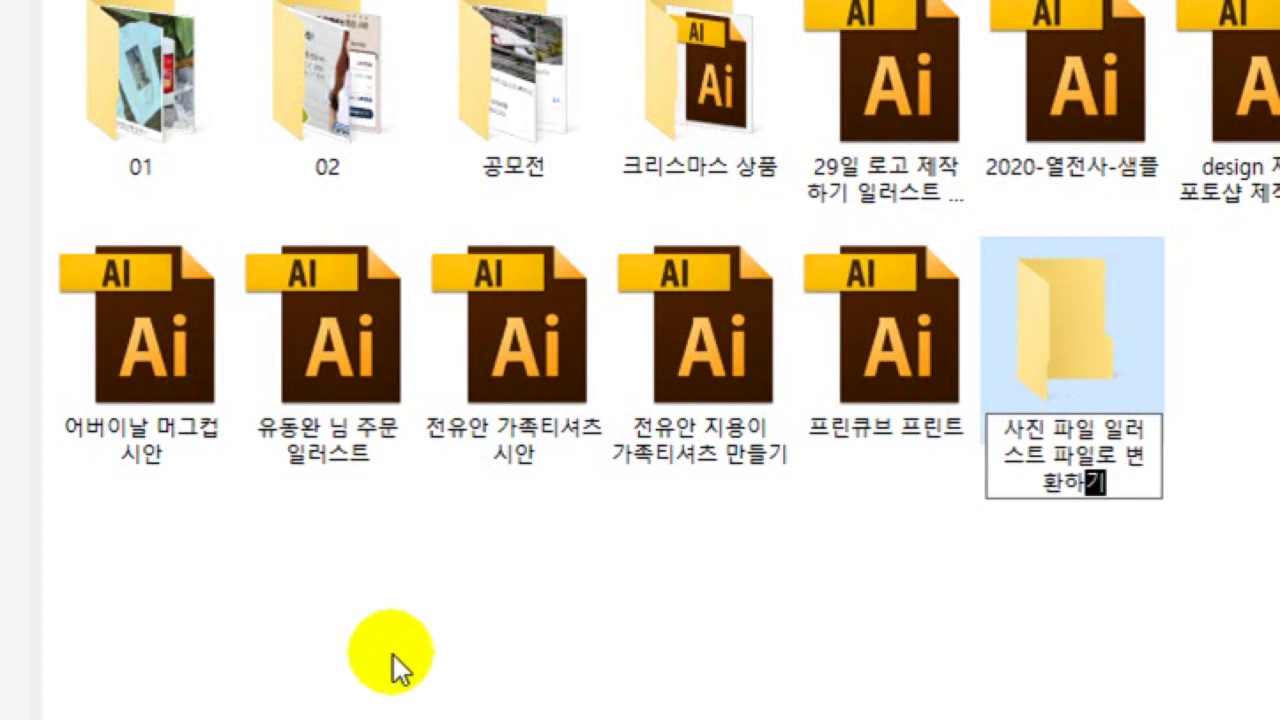
key("Return")
Save the logo inside the new folder as 로고1 in Adobe Illustrator format, using the Illustrator CS6 version
left_click(858, 682)
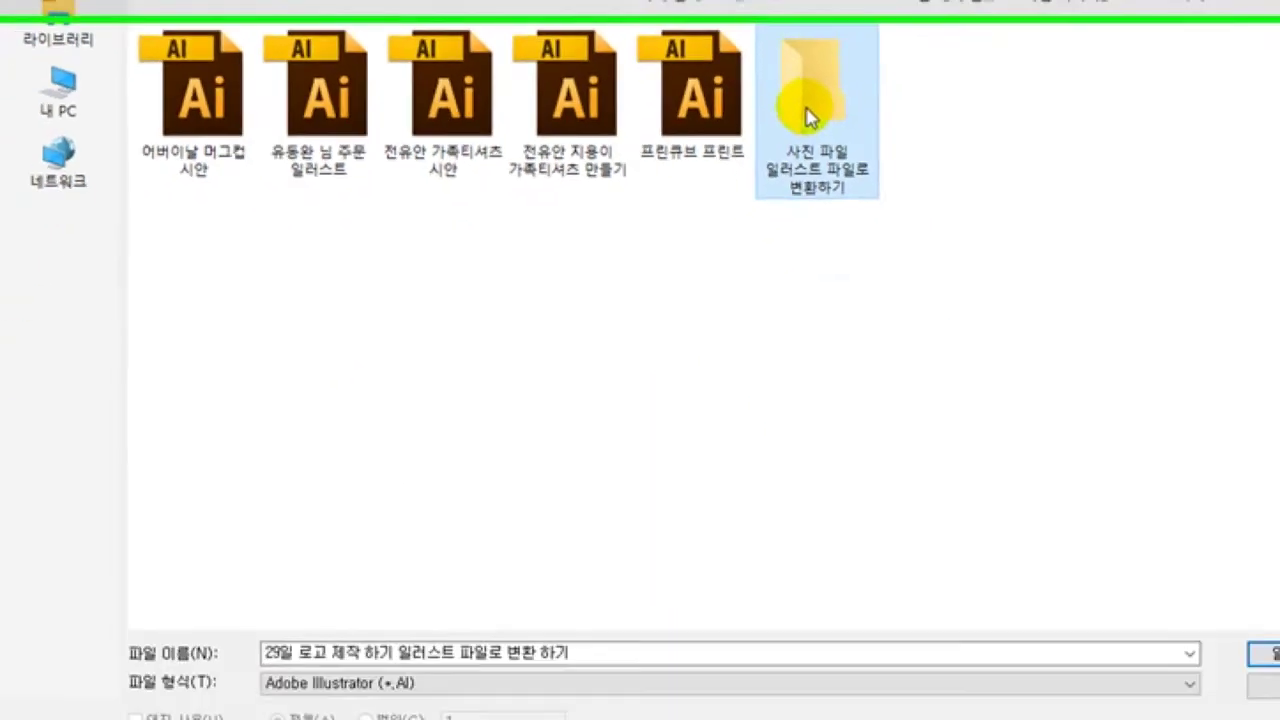
left_click(620, 589)
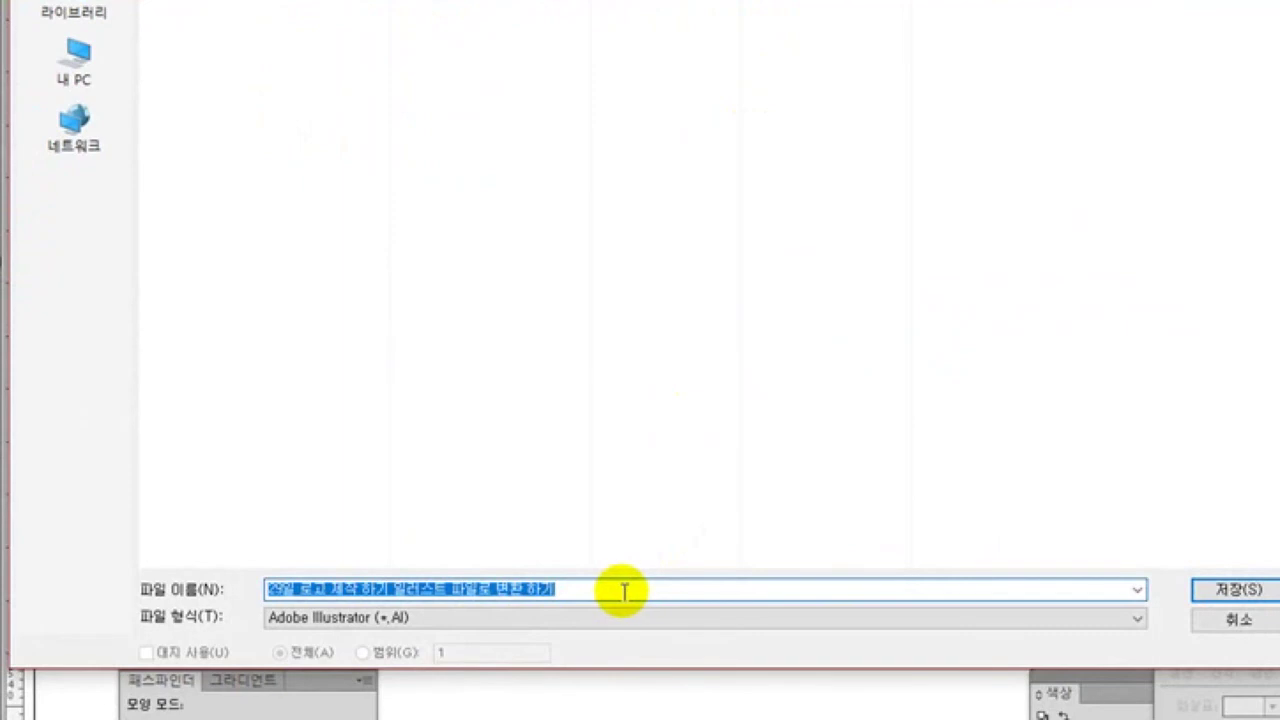
type("텀")
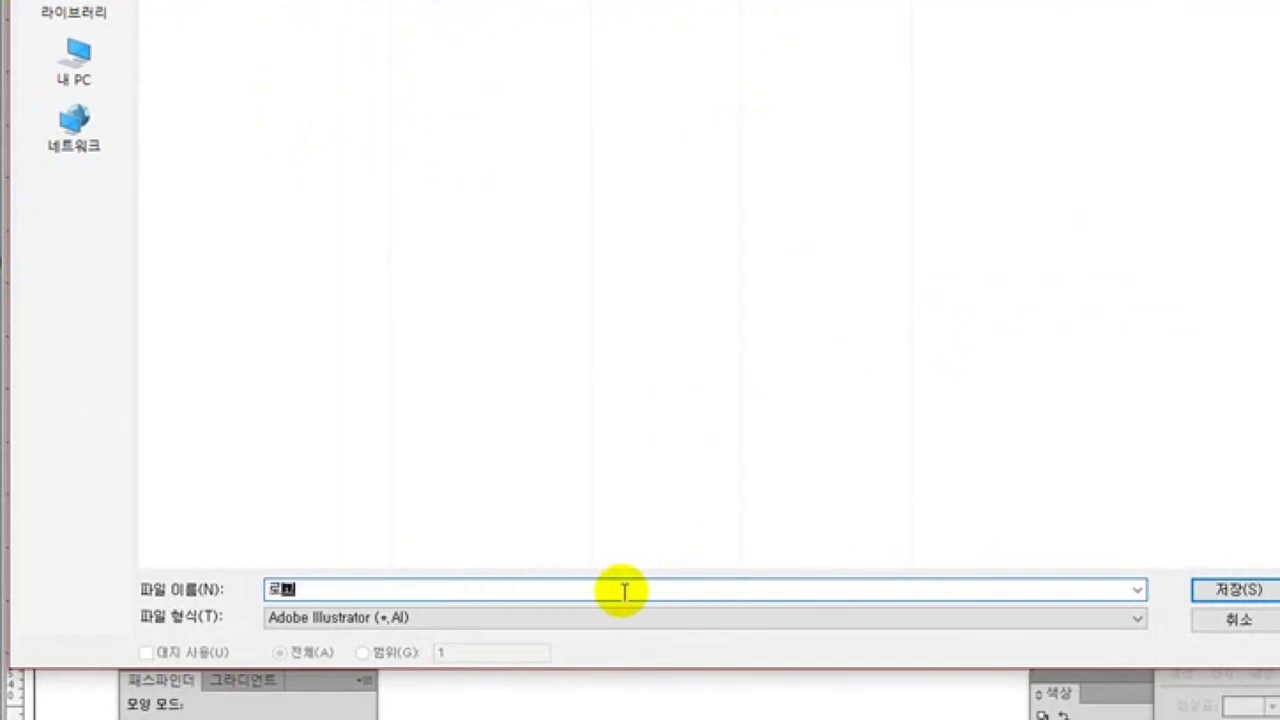
type("1")
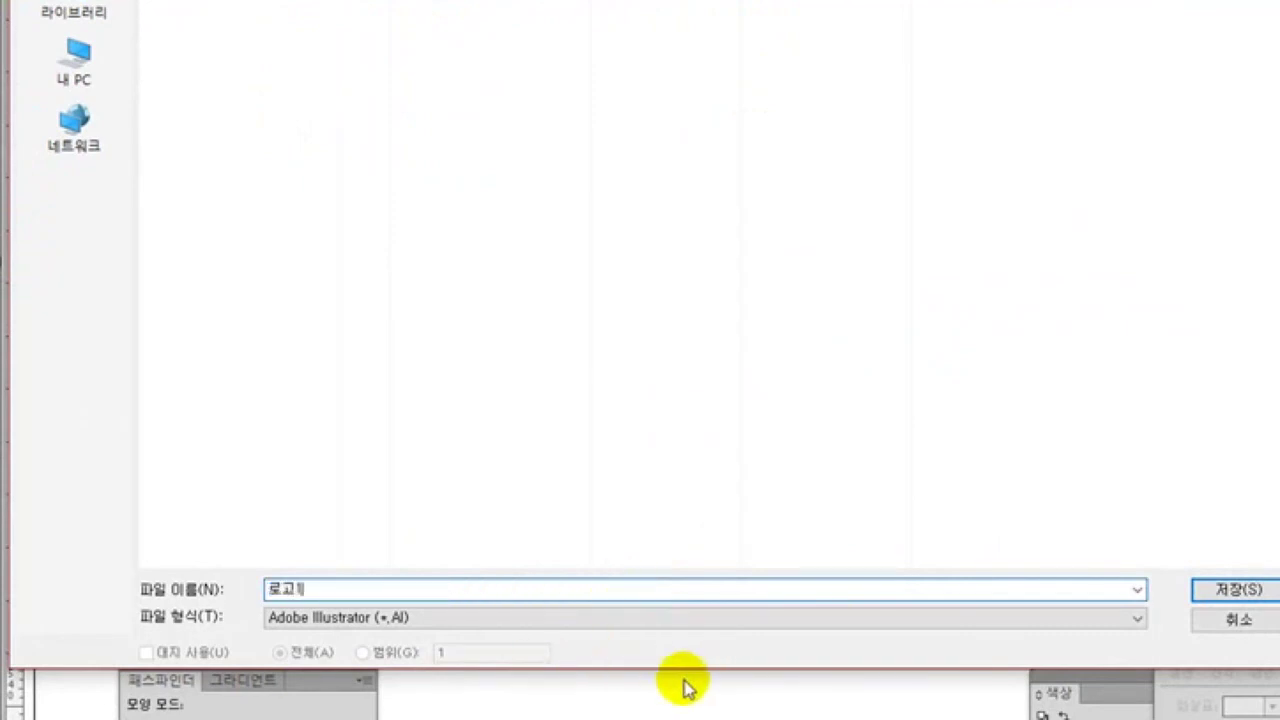
left_click(1200, 591)
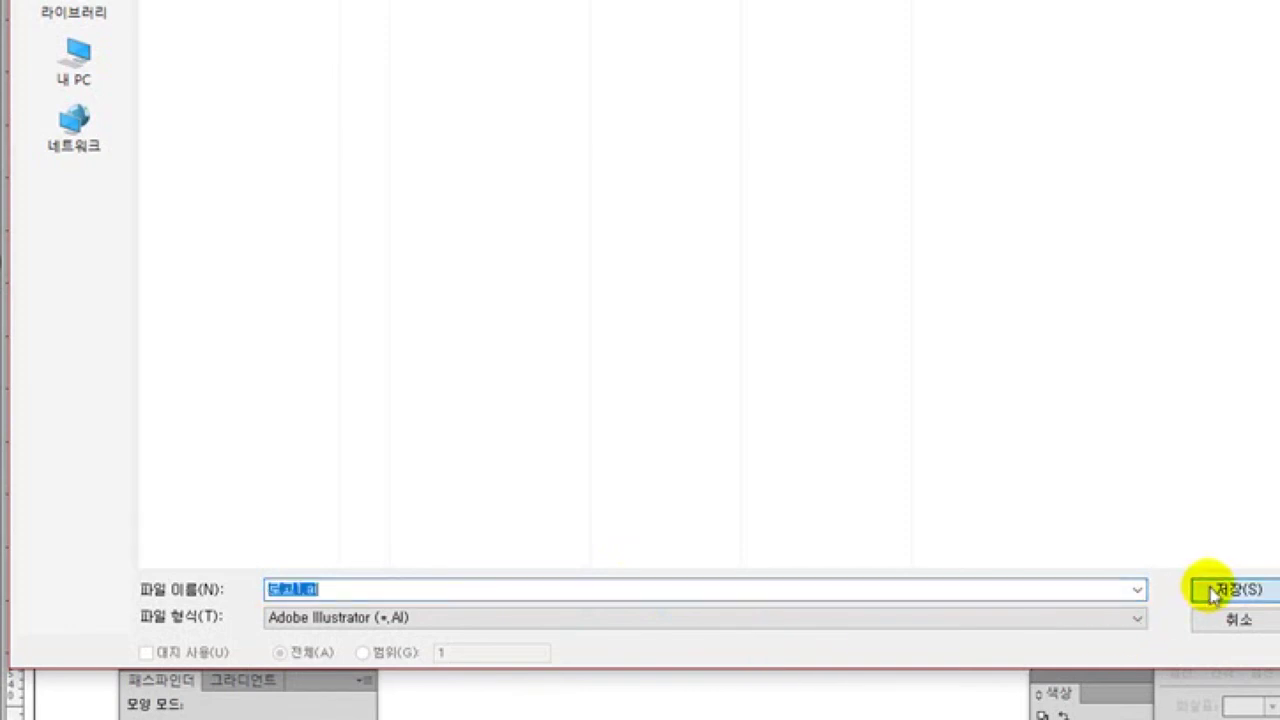
left_click(1203, 592)
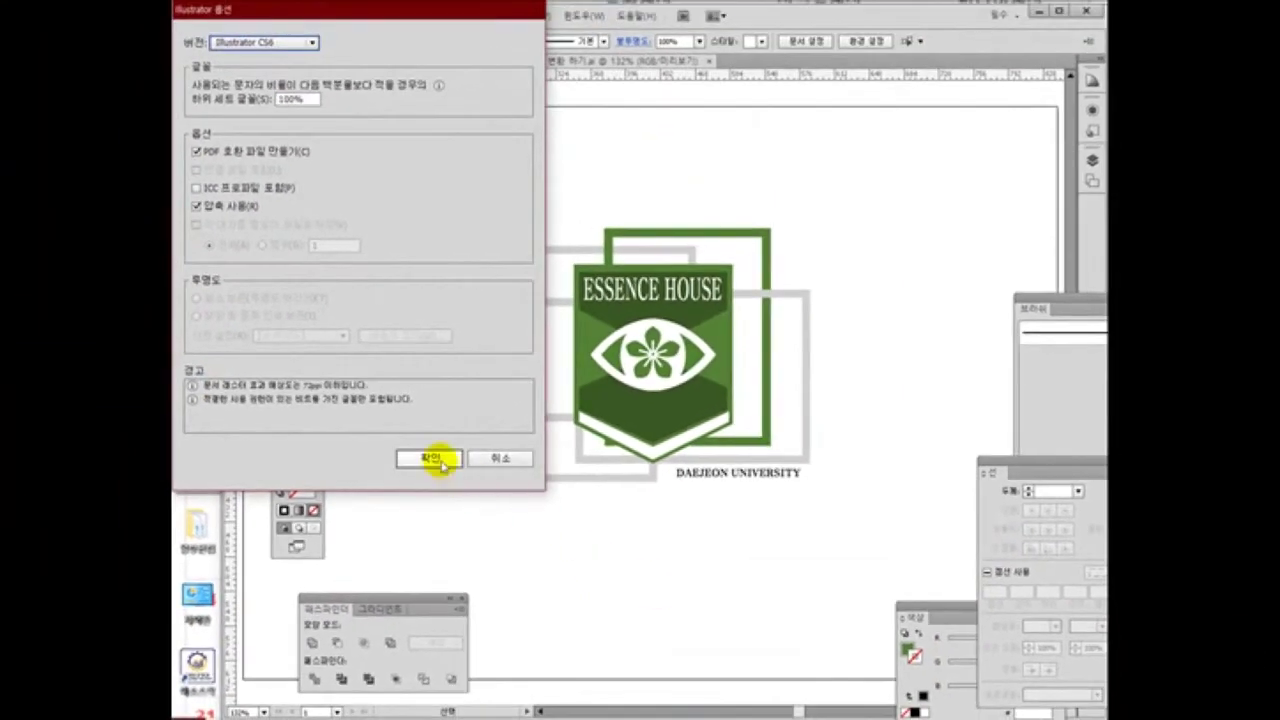
left_click(432, 456)
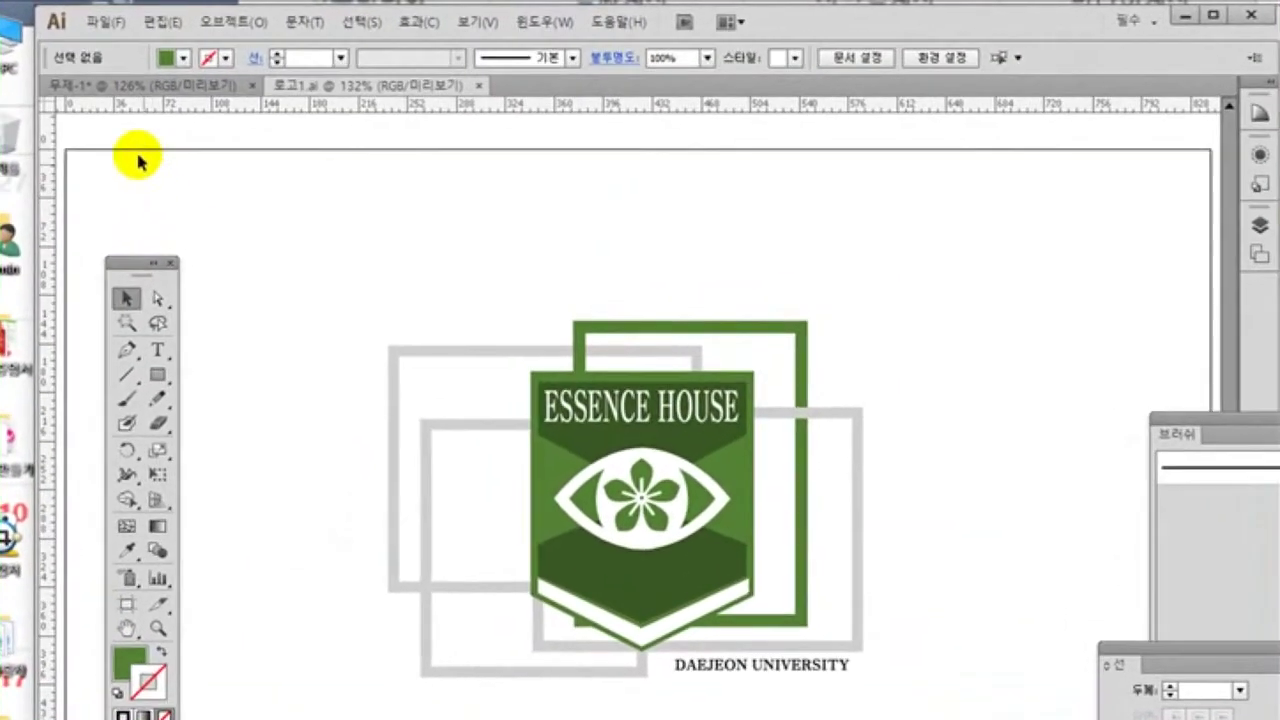
Save the logo as 로고1.pdf in Adobe PDF format with the Illustrator 초기값 preset
left_click(97, 21)
left_click(163, 213)
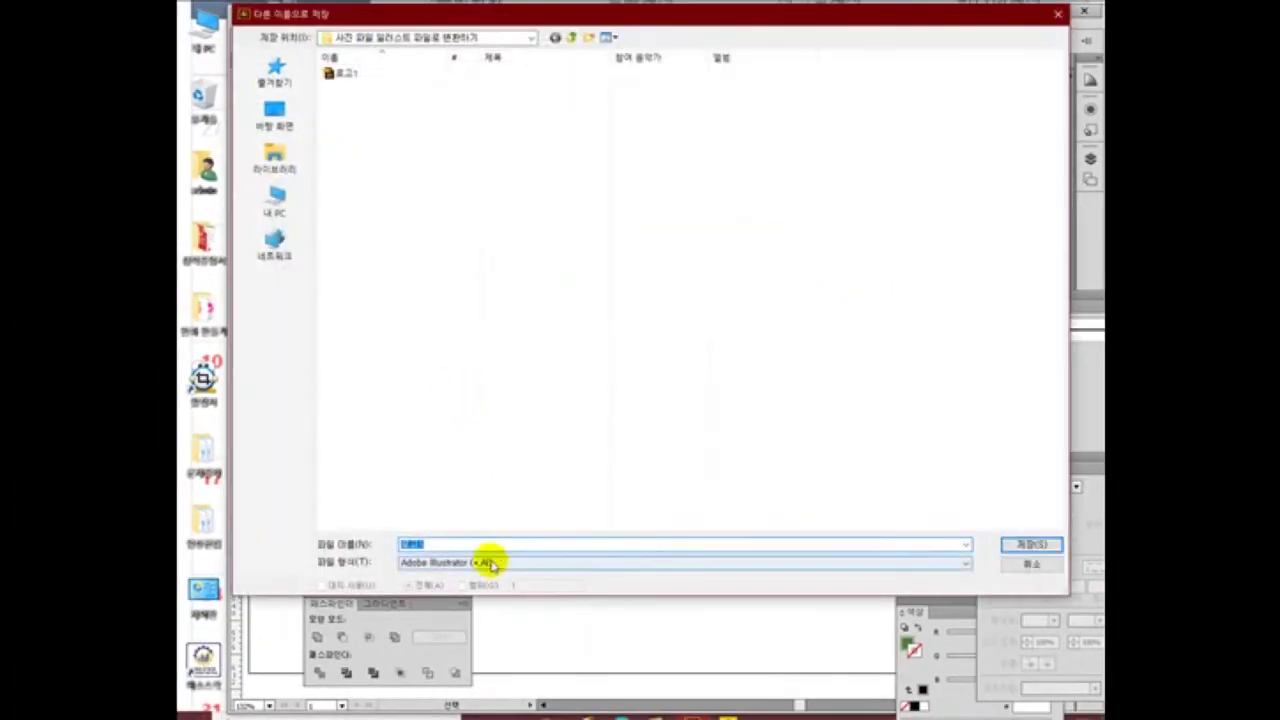
left_click(488, 562)
left_click(492, 593)
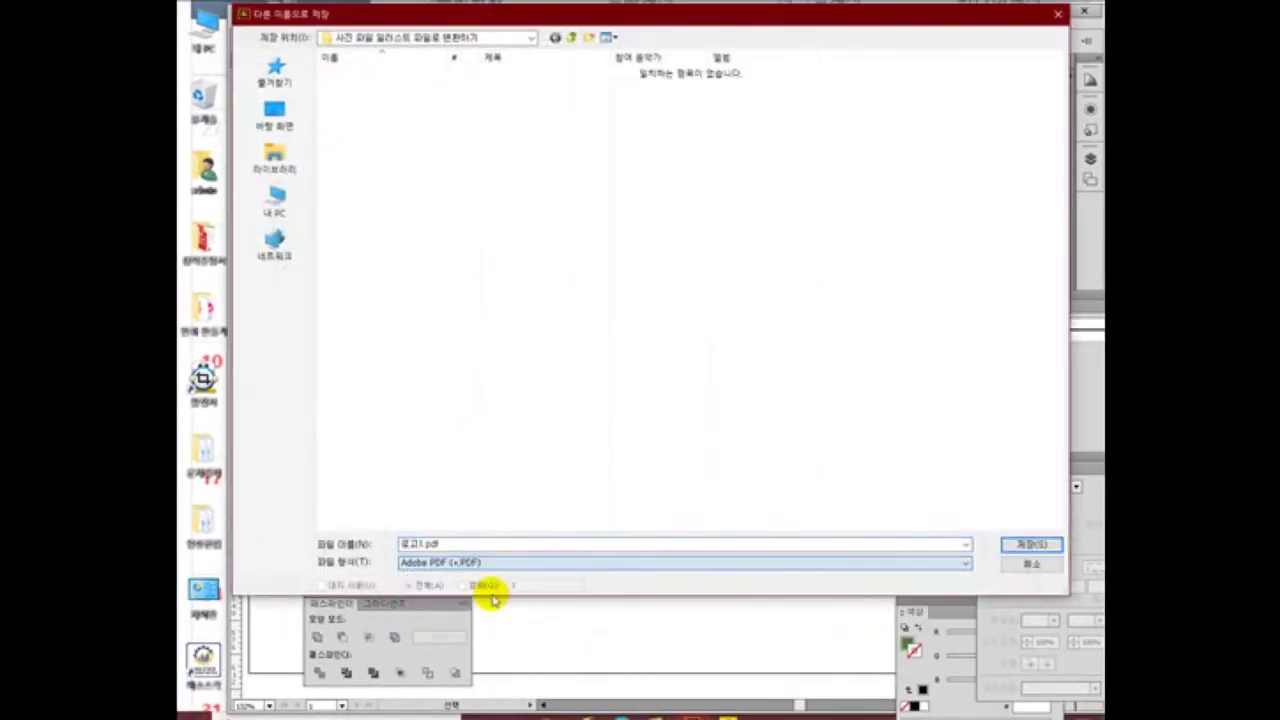
left_click(1024, 546)
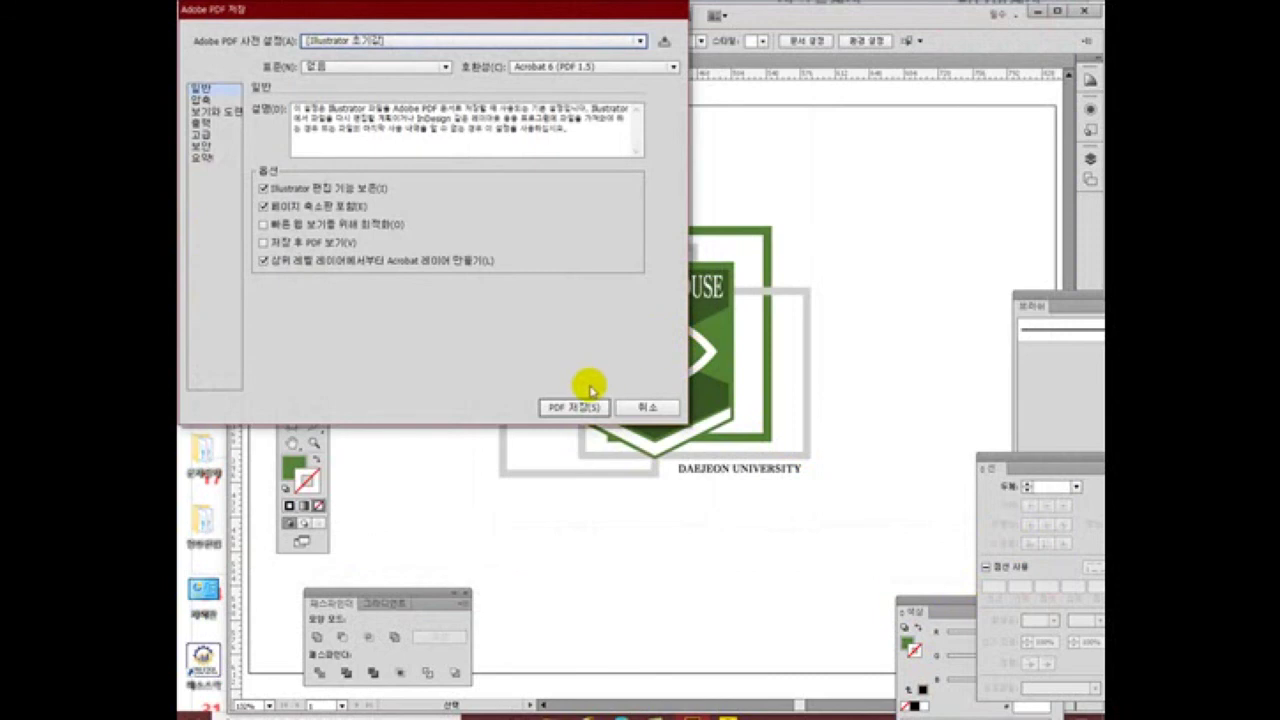
left_click(583, 405)
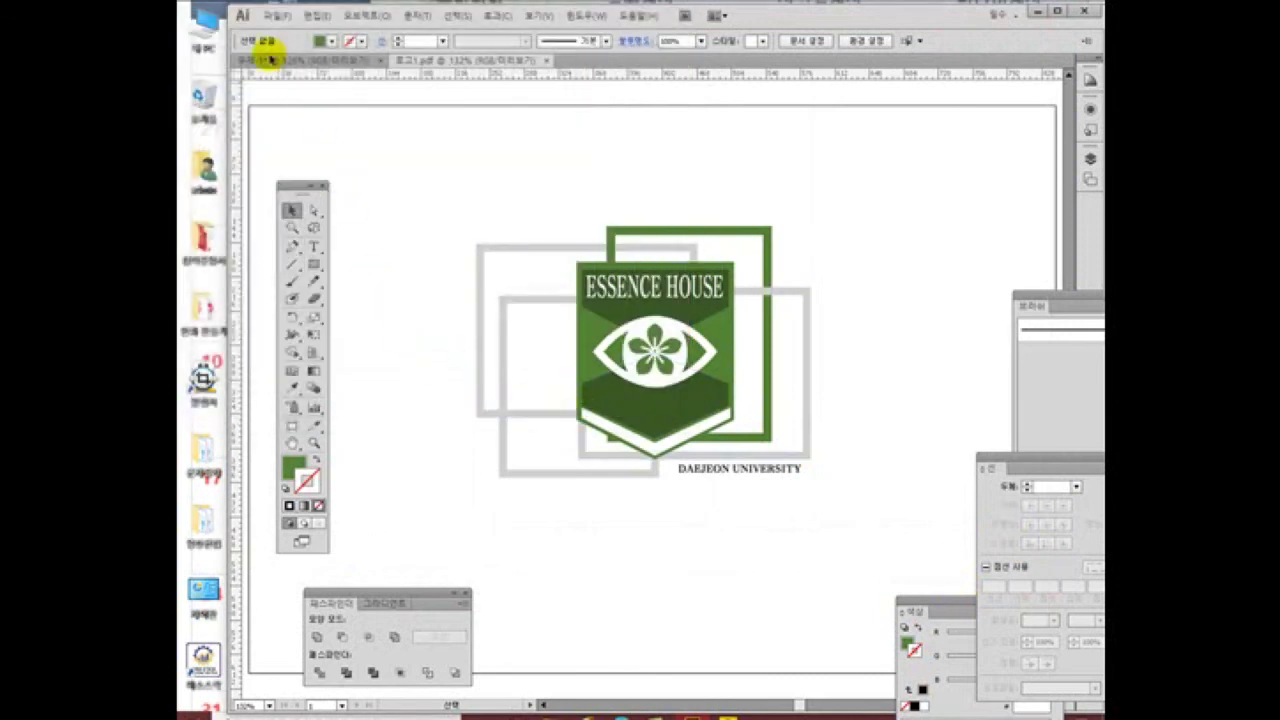
Save the logo as 로고1.eps in Illustrator EPS format with the default EPS options
left_click(270, 18)
left_click(320, 143)
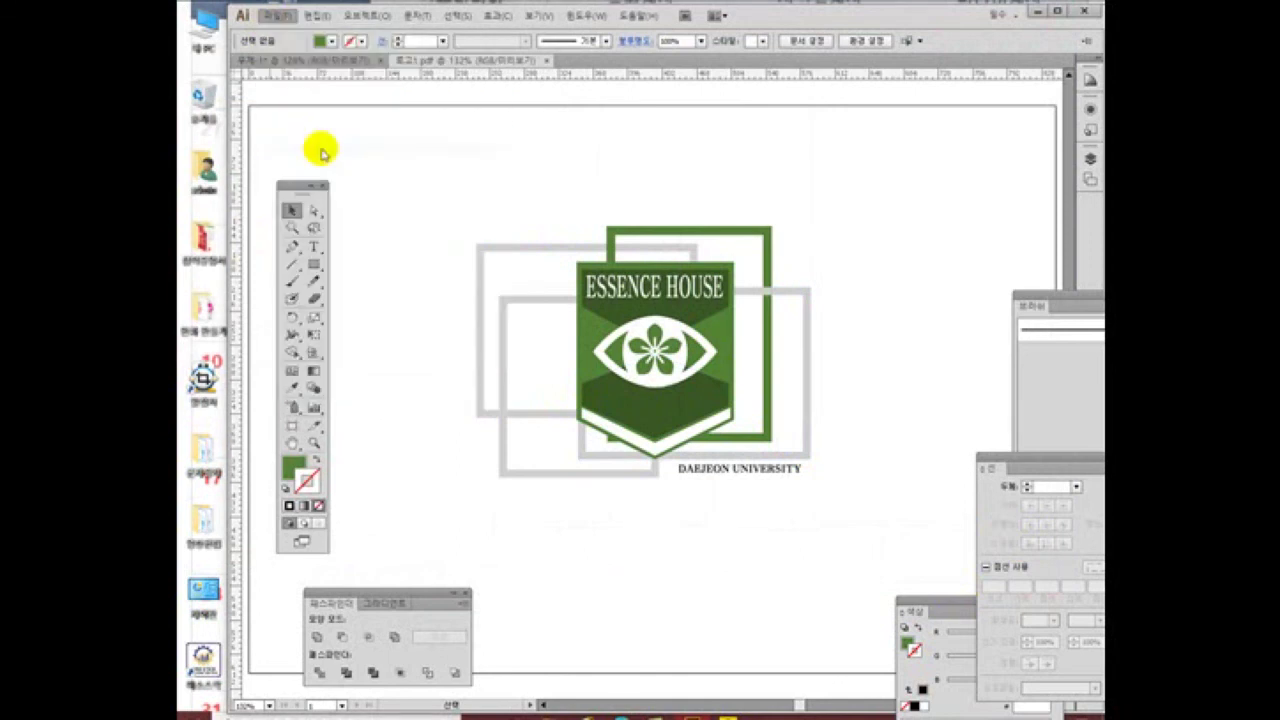
left_click(465, 561)
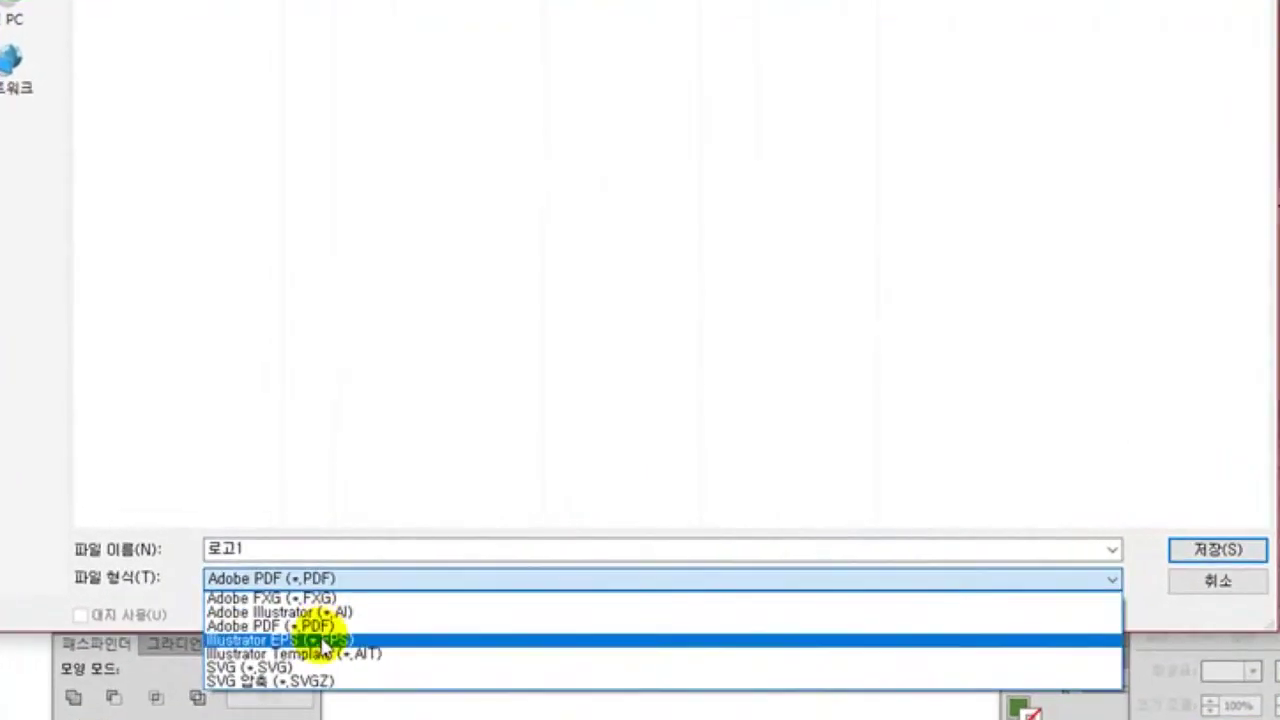
left_click(330, 627)
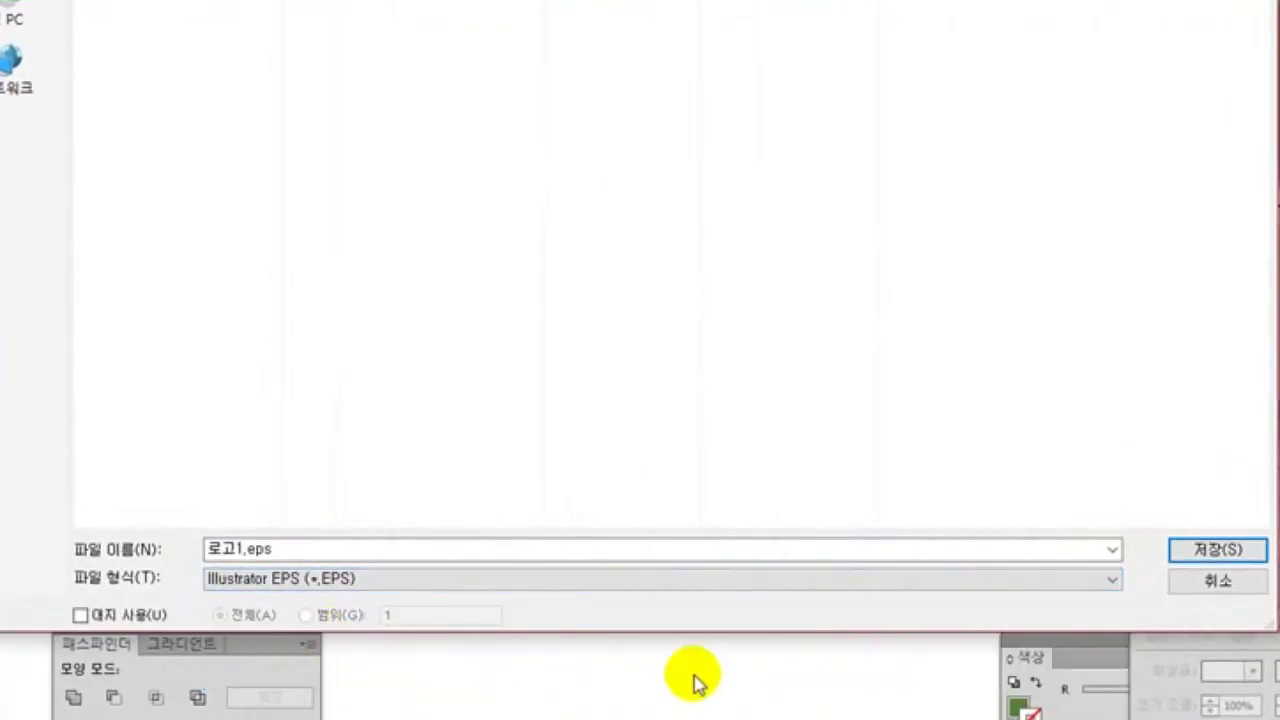
left_click(1210, 548)
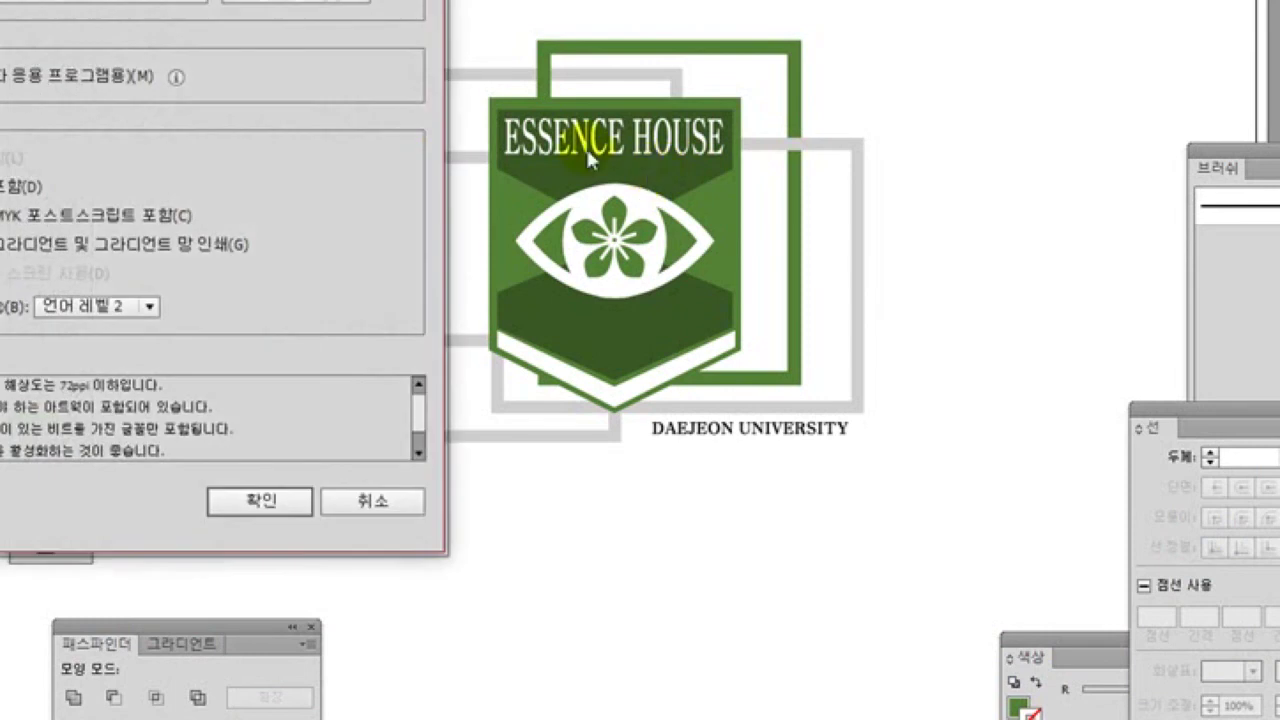
left_click(255, 501)
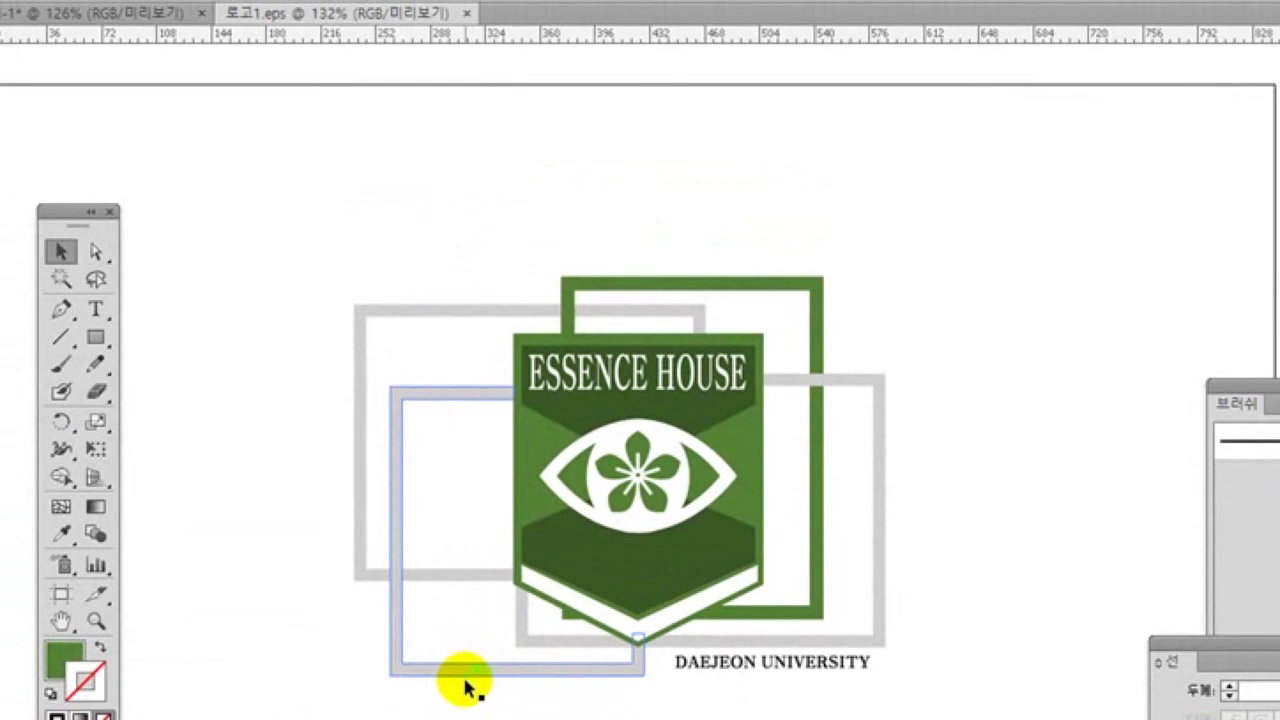
left_click(480, 675)
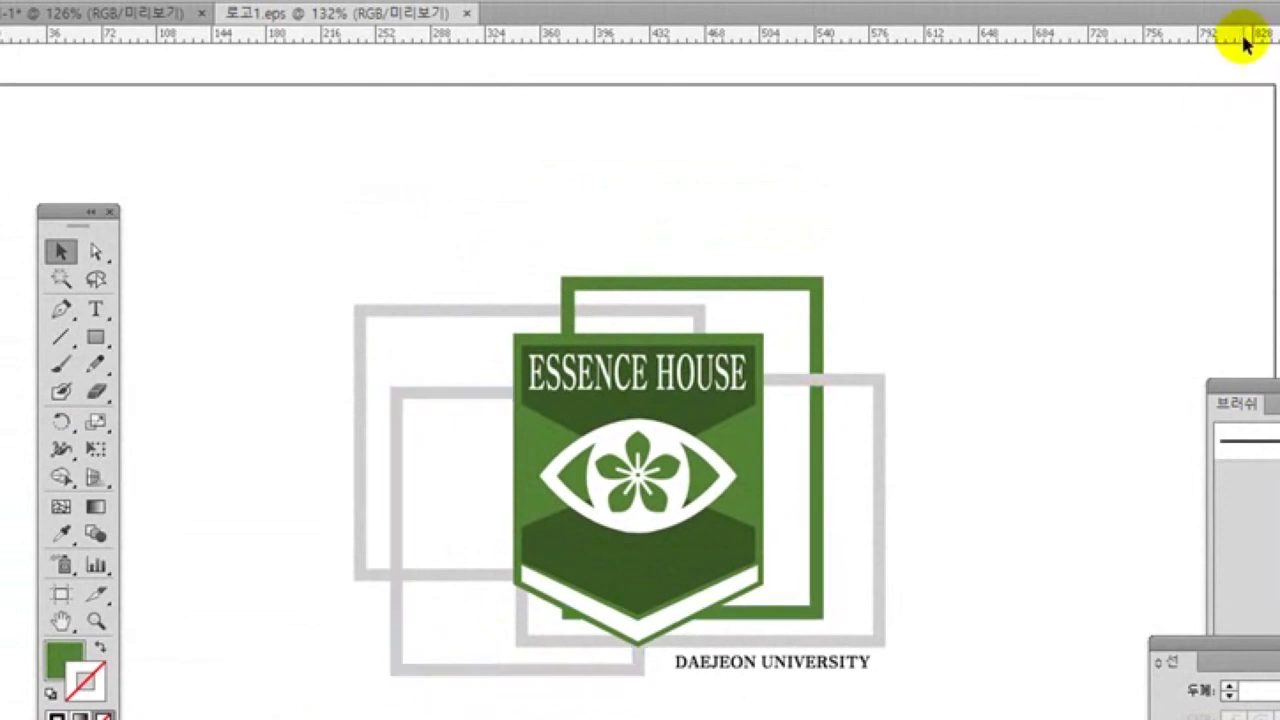